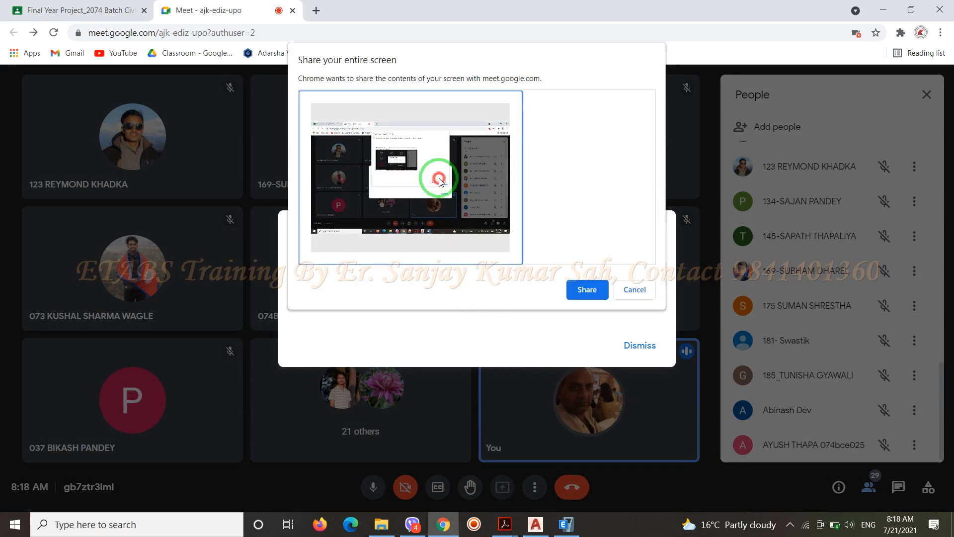
# Share the entire screen in the Meet call, dismissing the camera access request, and switch to the ETABS Sample Building model
pyautogui.click(587, 290)
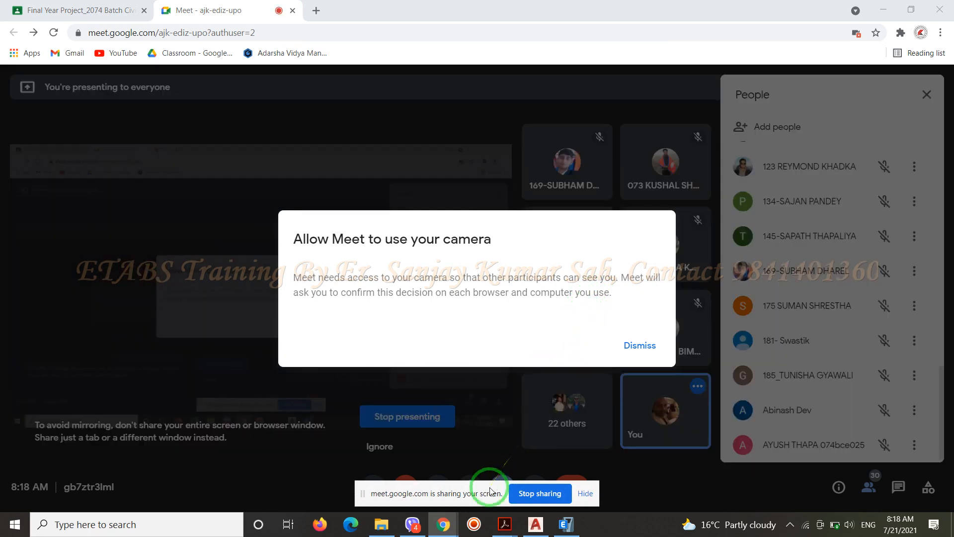
pyautogui.moveTo(489, 489); pyautogui.dragTo(624, 491)
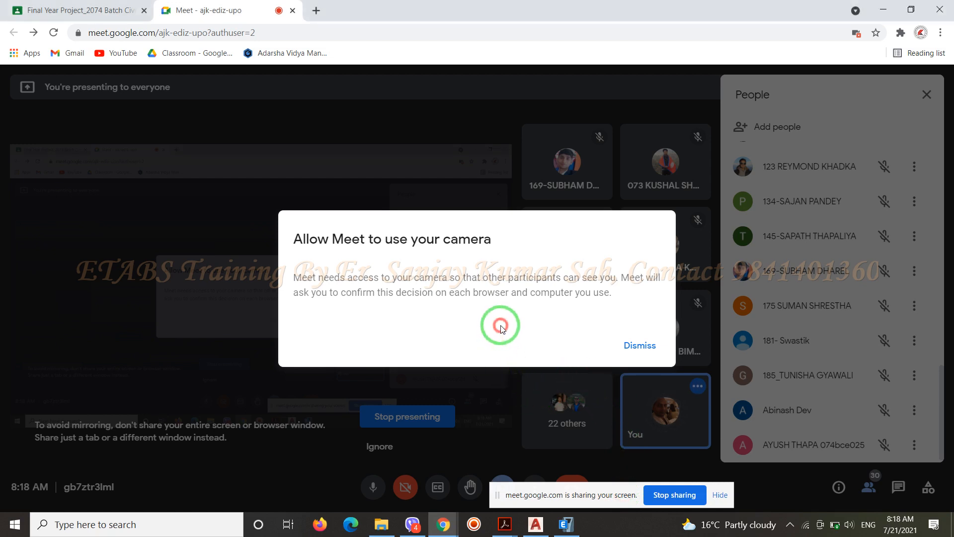
pyautogui.click(640, 348)
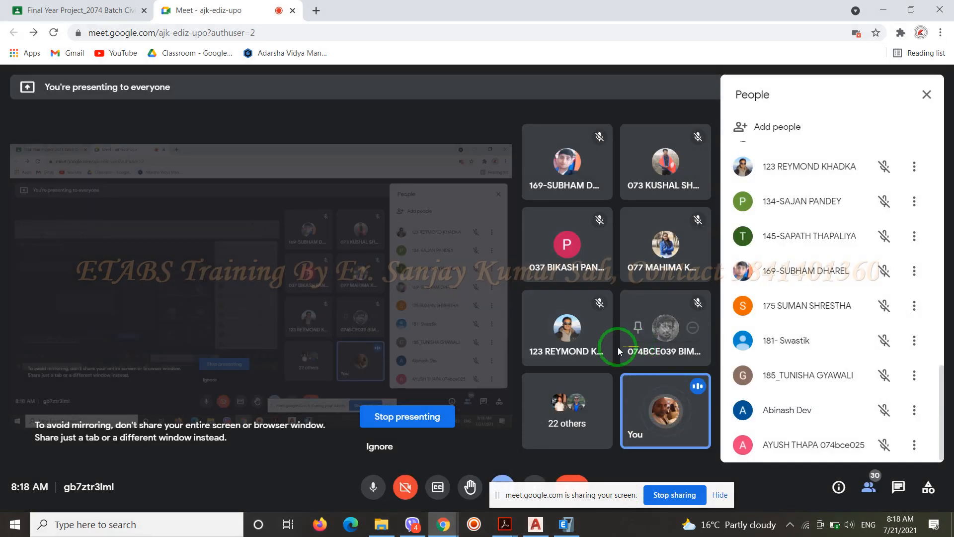
pyautogui.click(565, 525)
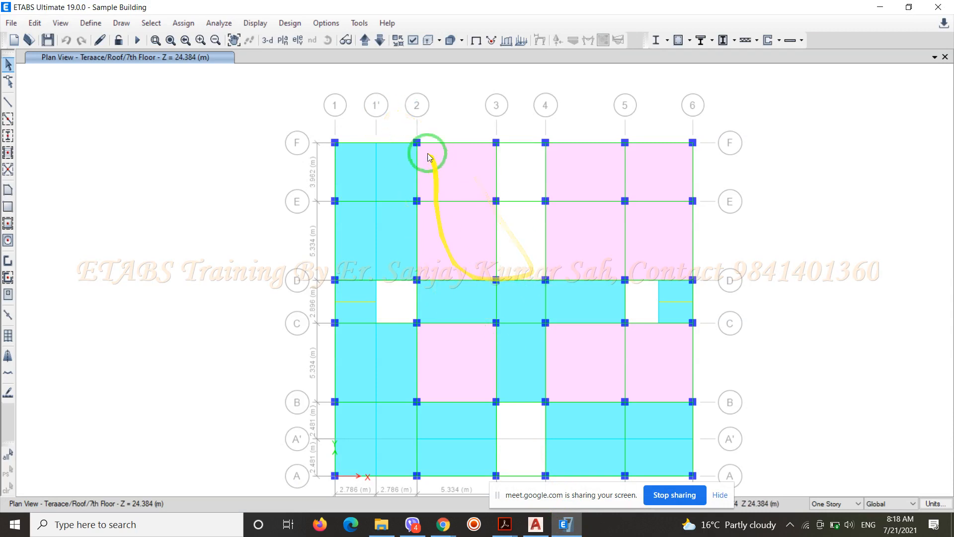
pyautogui.click(506, 40)
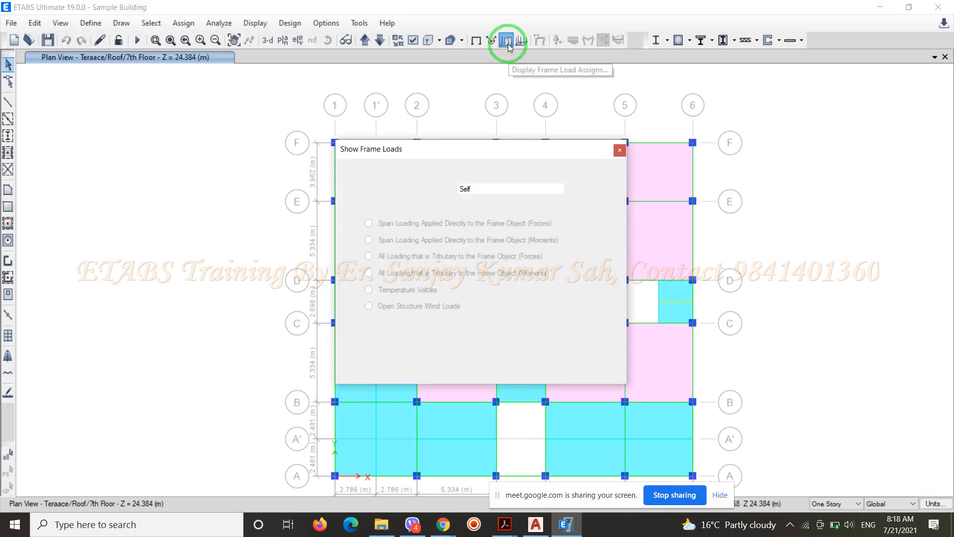
pyautogui.click(529, 187)
pyautogui.click(473, 364)
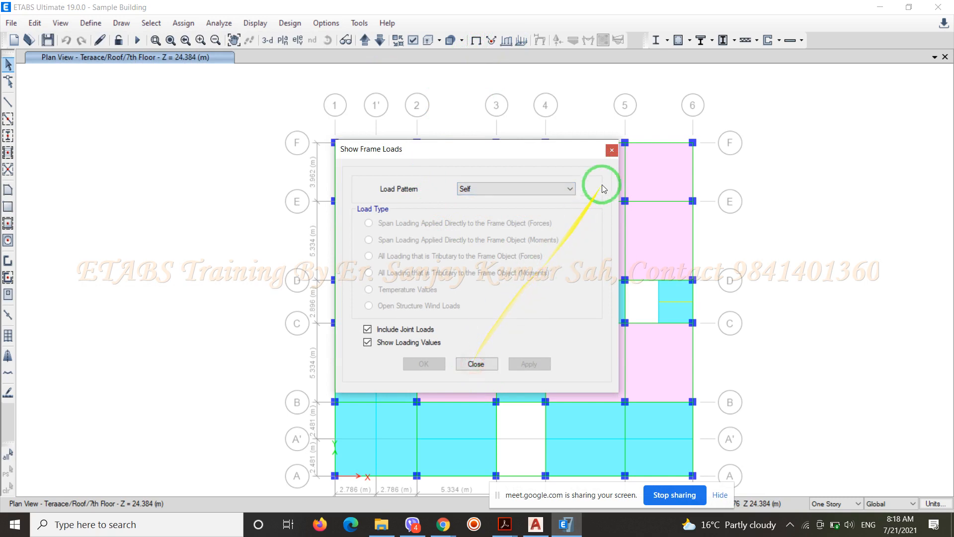
pyautogui.click(612, 150)
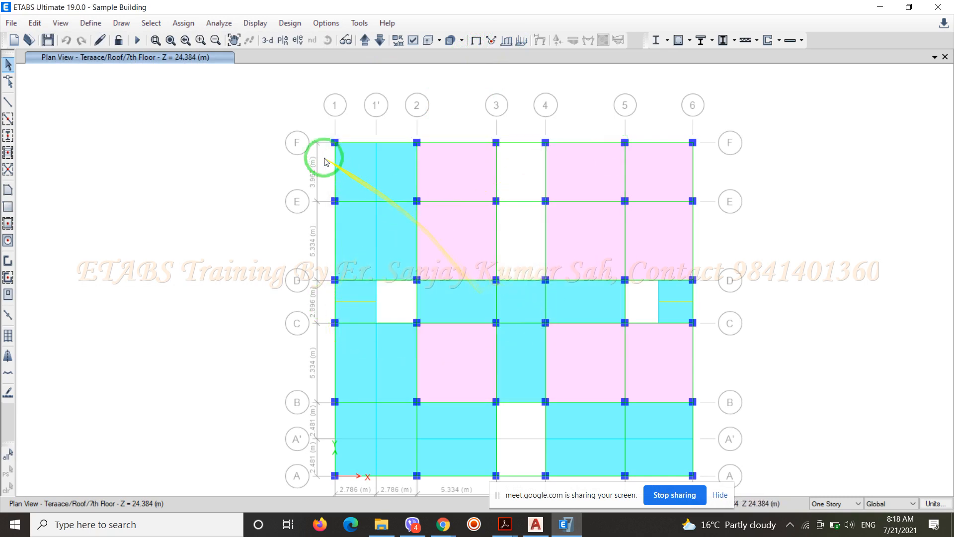
pyautogui.scroll(-5, 323, 162)
pyautogui.scroll(5, 341, 197)
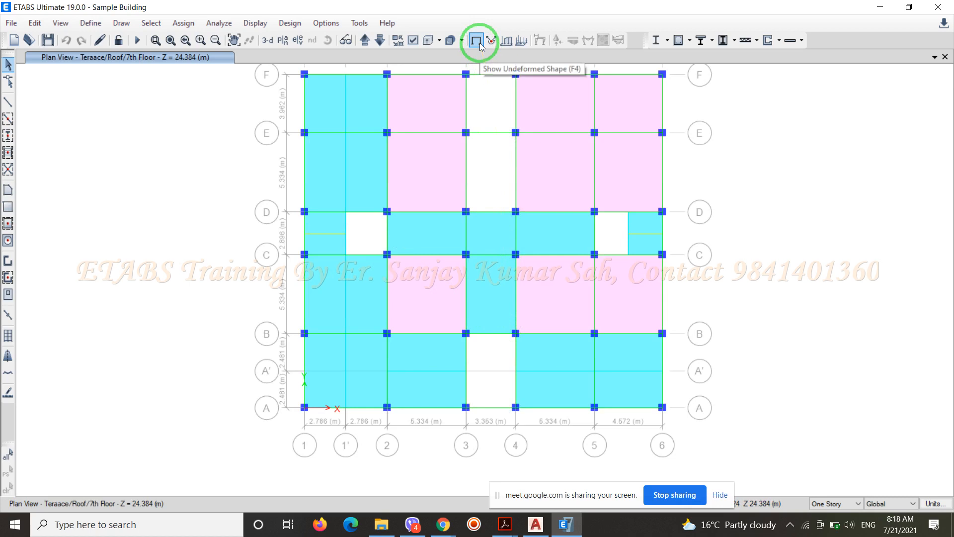
pyautogui.click(261, 24)
pyautogui.moveTo(262, 60)
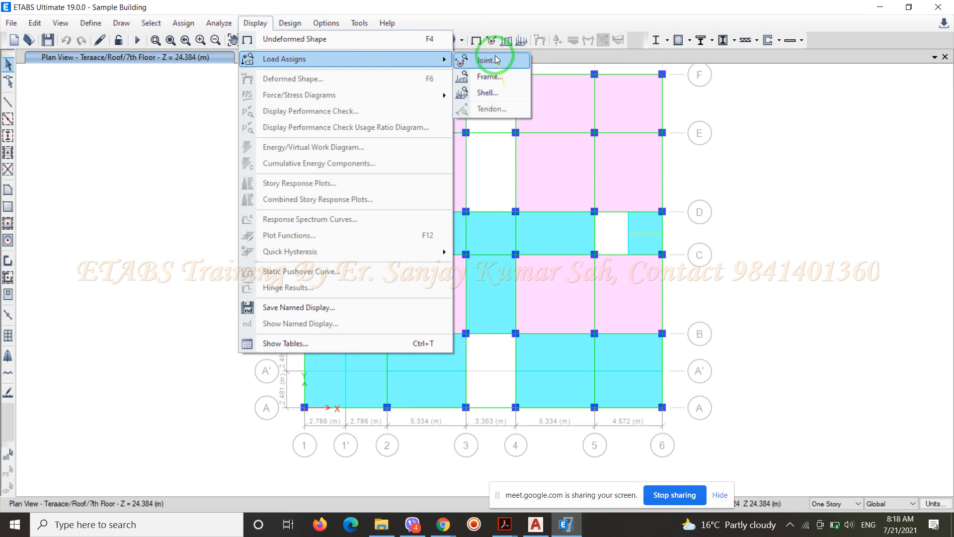
pyautogui.click(486, 11)
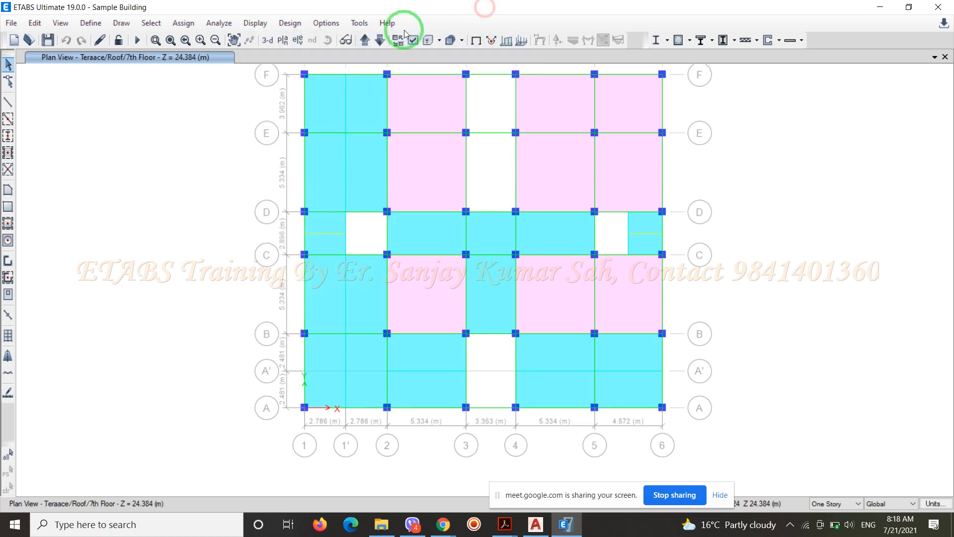
# Display the directly applied frame span forces for load pattern WL on the terrace/roof plan, with joint loads and loading values shown
pyautogui.click(507, 40)
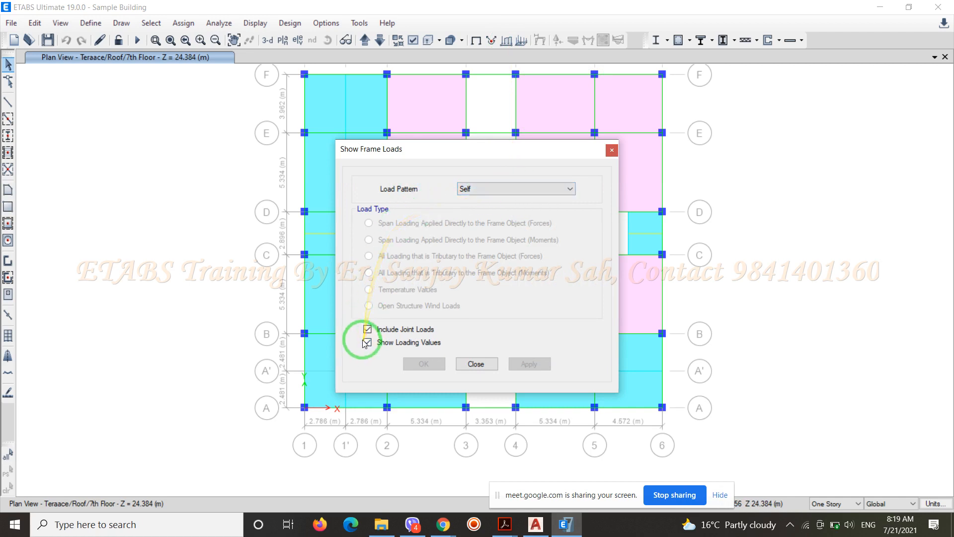
pyautogui.click(547, 187)
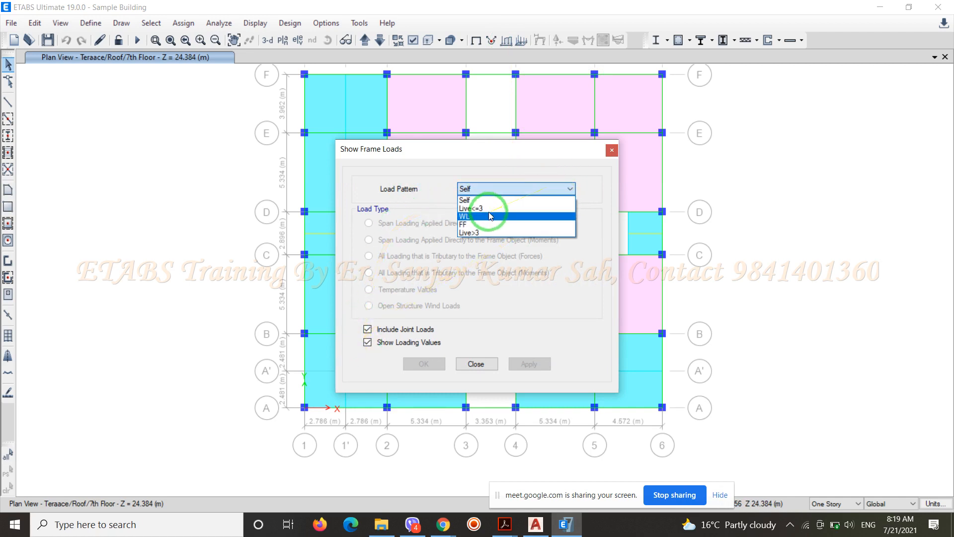
pyautogui.click(475, 218)
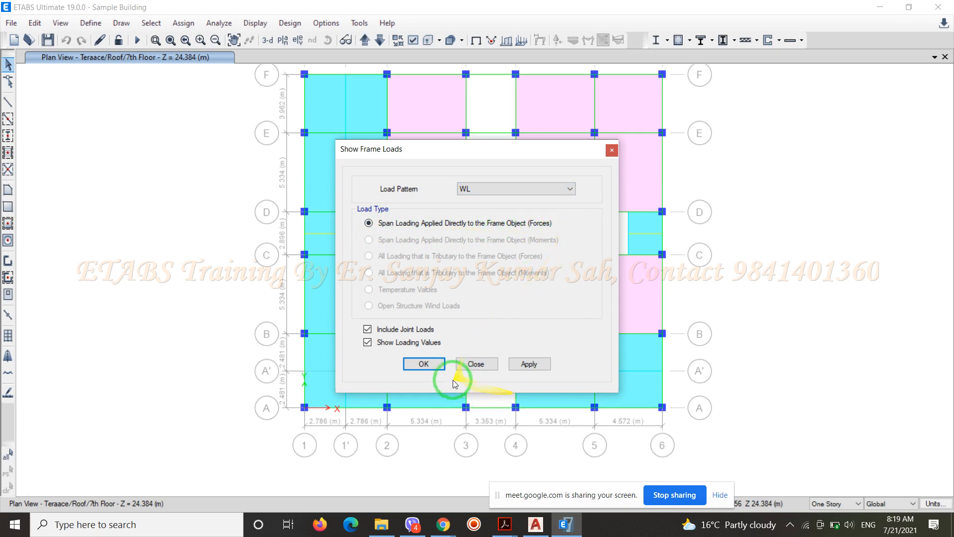
pyautogui.click(439, 365)
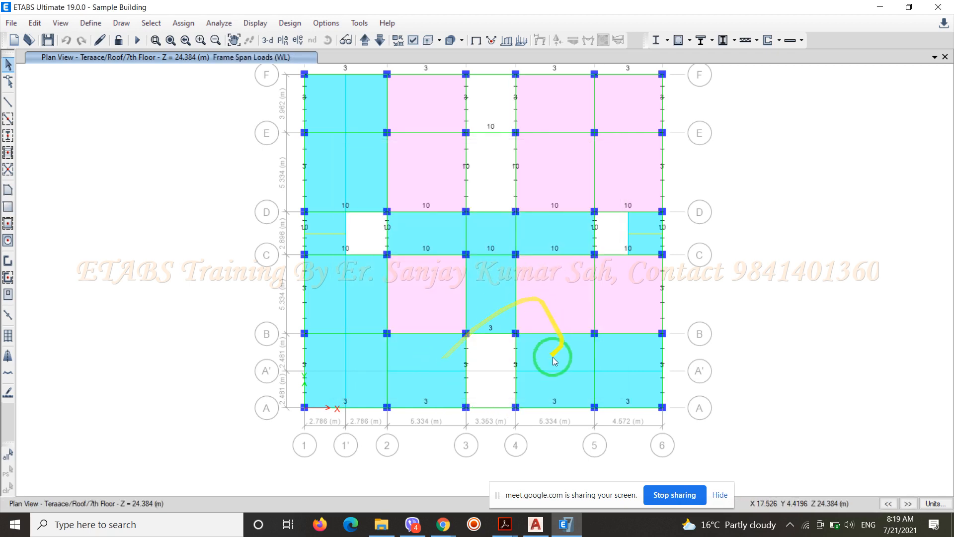
pyautogui.scroll(-3, 487, 388)
pyautogui.scroll(3, 488, 389)
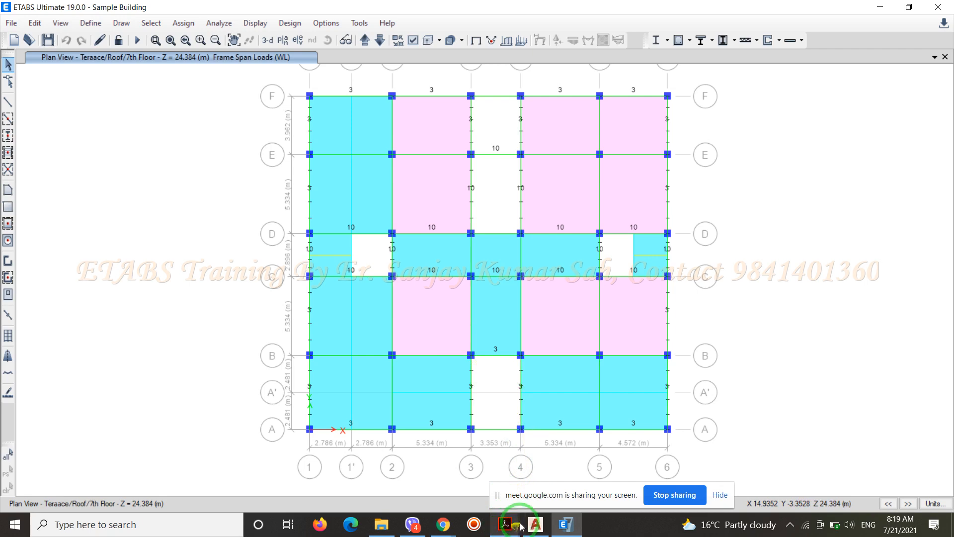
# Switch to the IS 875 2 1987 PDF in Acrobat and move the screen-sharing bar clear of the page text
pyautogui.moveTo(531, 529)
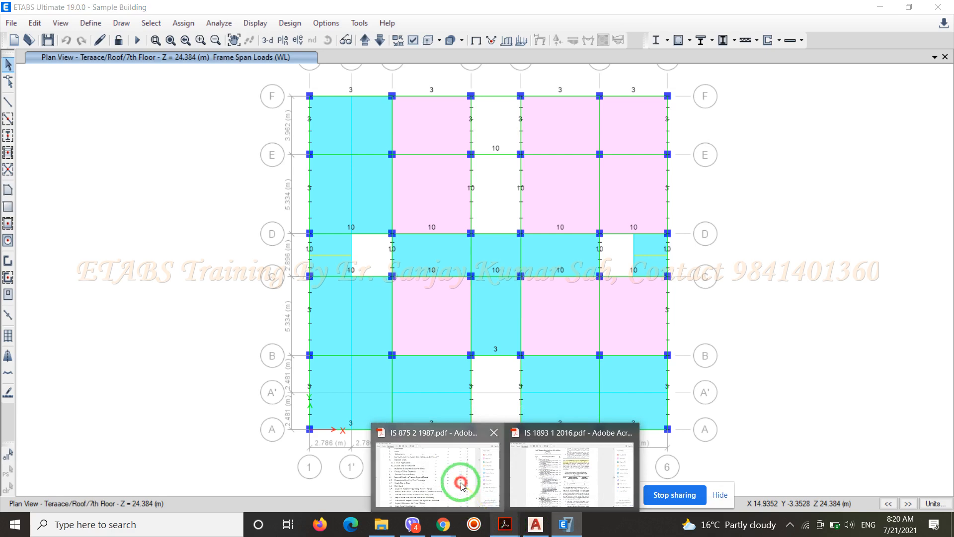
pyautogui.click(393, 474)
pyautogui.scroll(15, 405, 343)
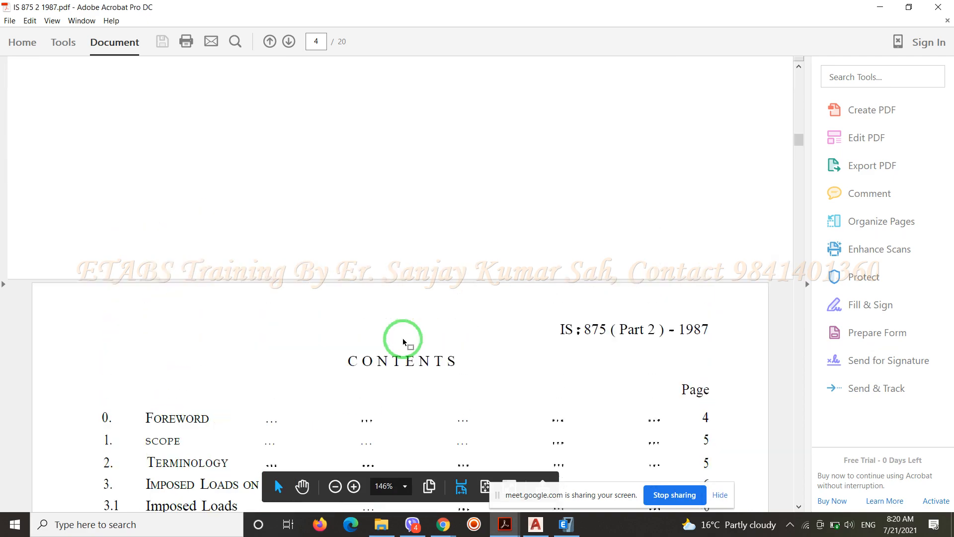
pyautogui.scroll(5, 437, 331)
pyautogui.scroll(-15, 457, 357)
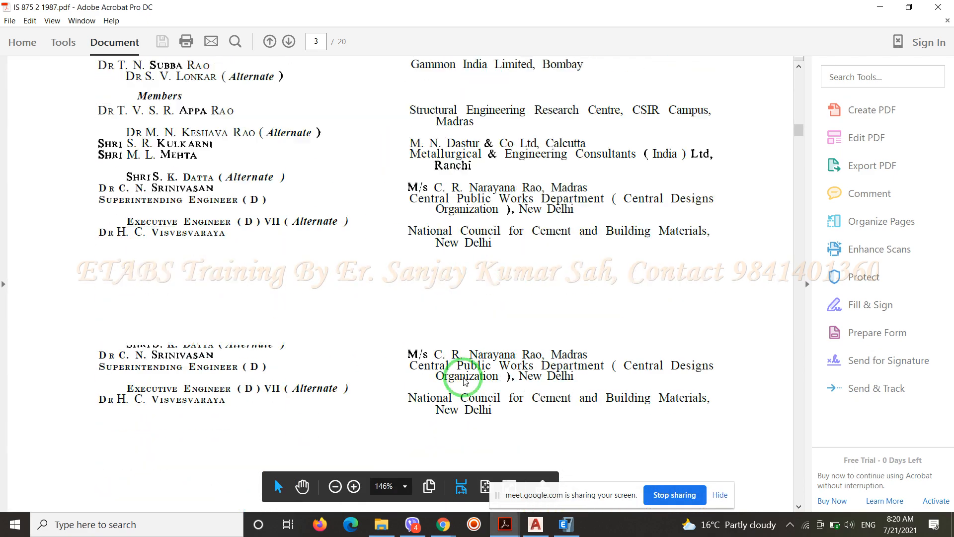
pyautogui.scroll(-15, 463, 377)
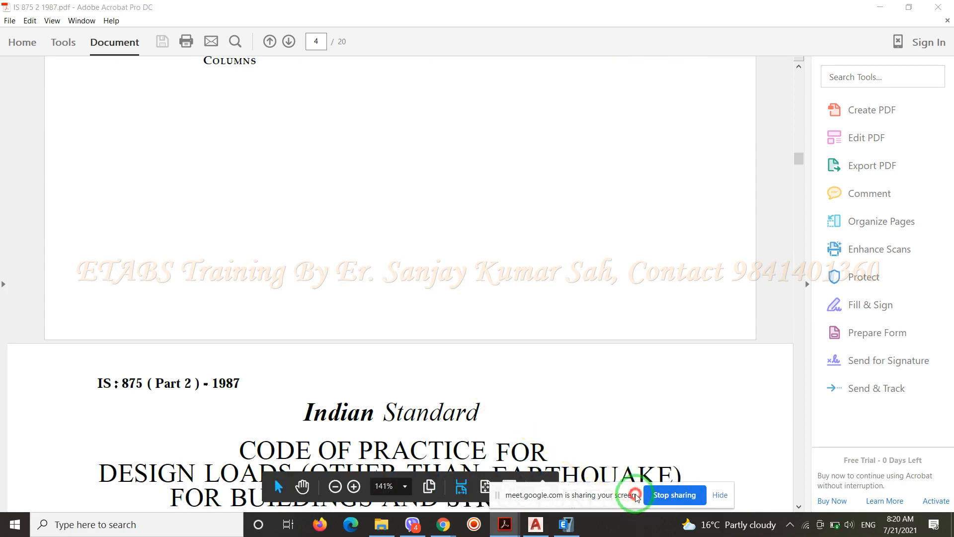
pyautogui.moveTo(633, 497); pyautogui.dragTo(141, 490)
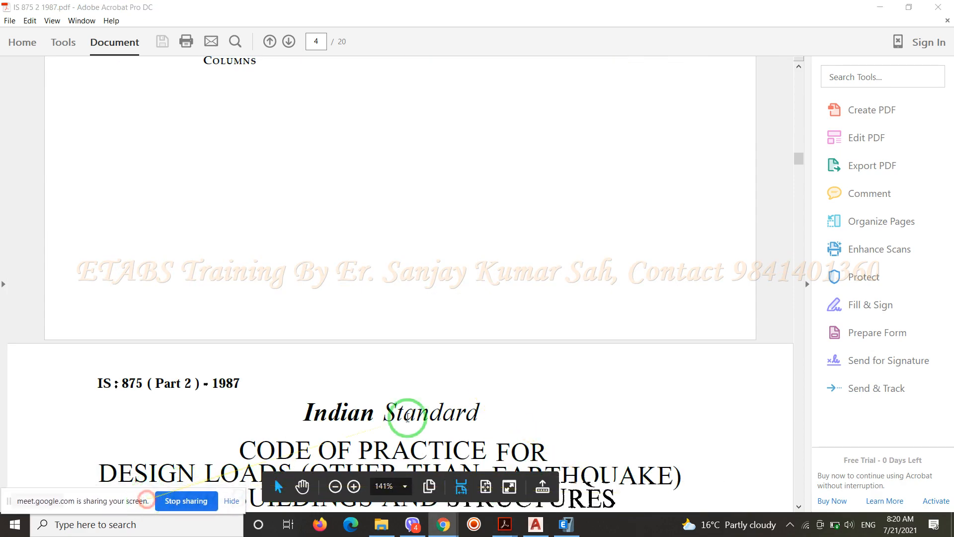
# Find Table 1, Imposed Floor Loads for Different Occupancies, in the IS 875 Part 2 code
pyautogui.scroll(-6, 609, 366)
pyautogui.scroll(-15, 609, 360)
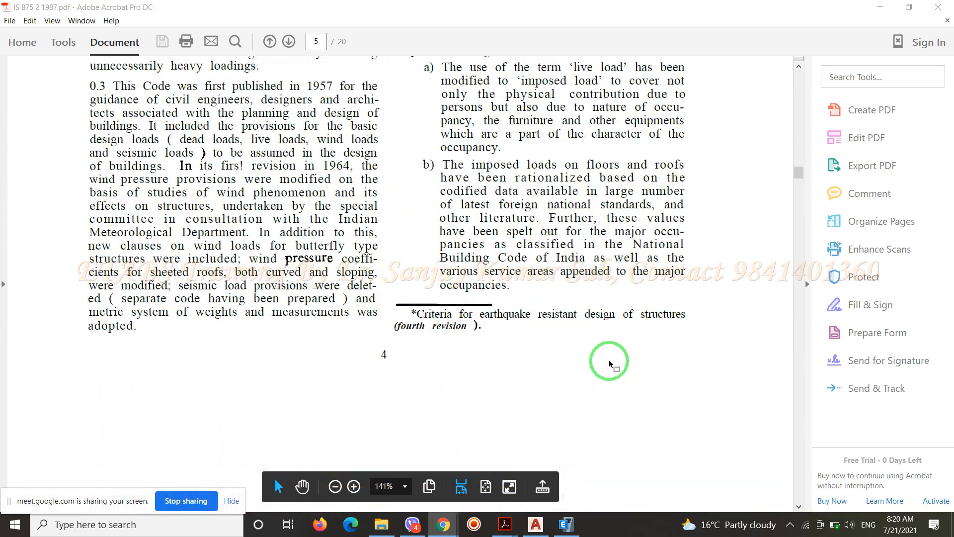
pyautogui.scroll(-15, 611, 365)
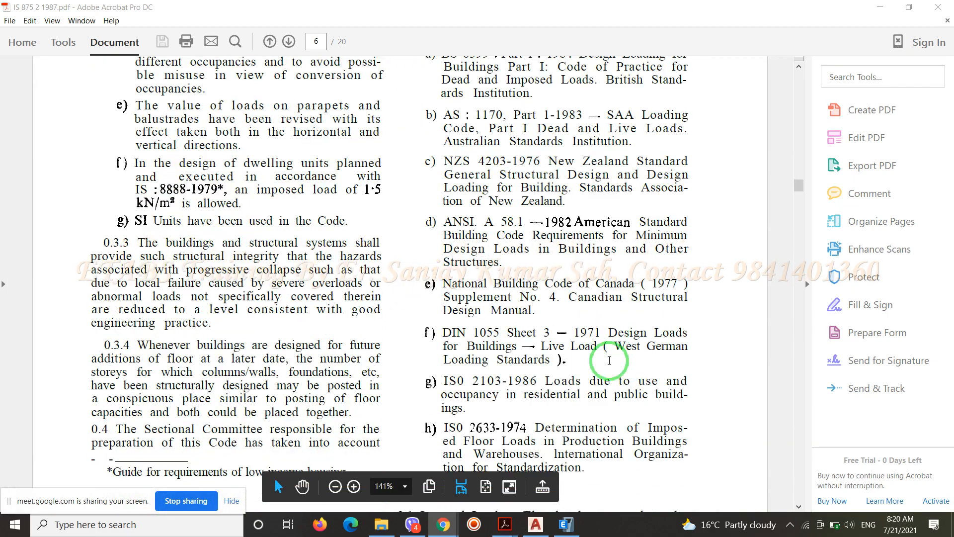
pyautogui.scroll(-14, 610, 365)
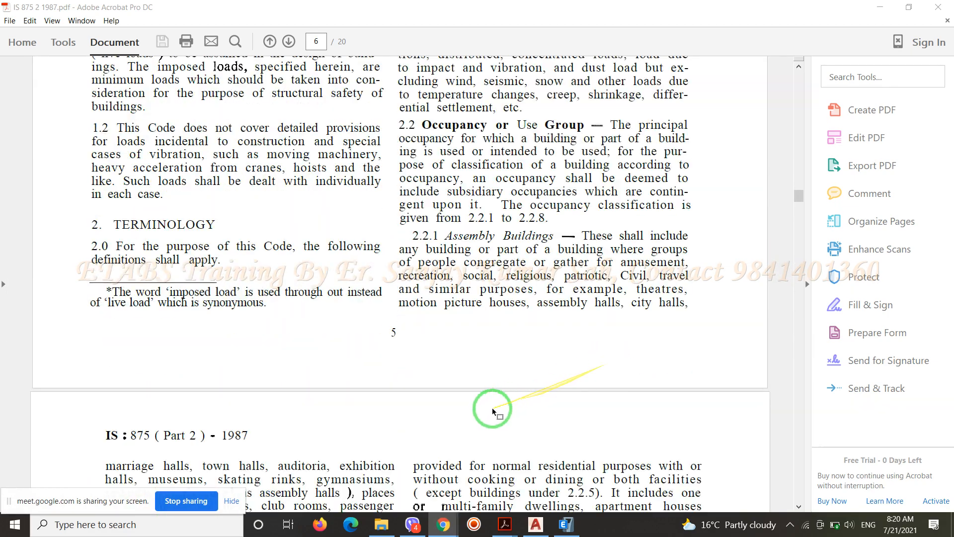
pyautogui.scroll(-8, 476, 414)
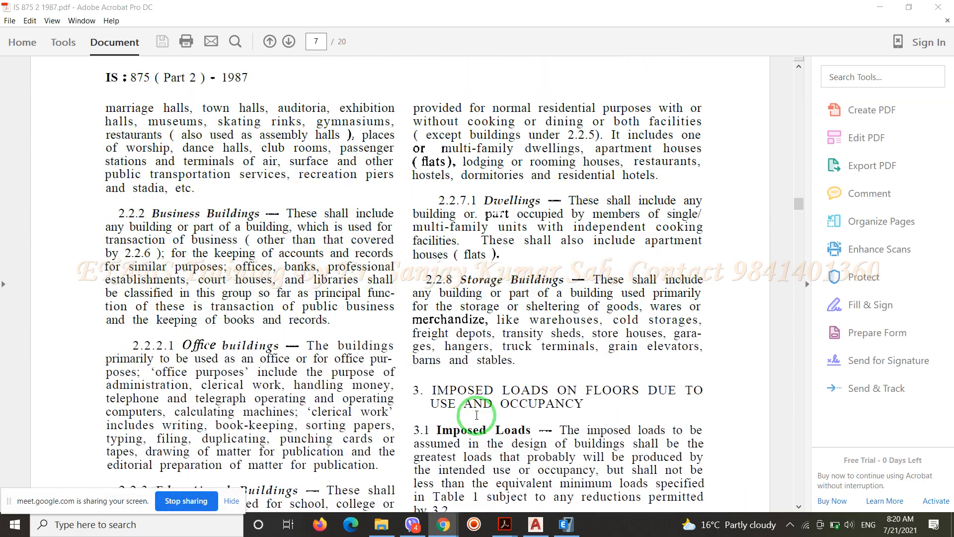
pyautogui.scroll(-7, 476, 414)
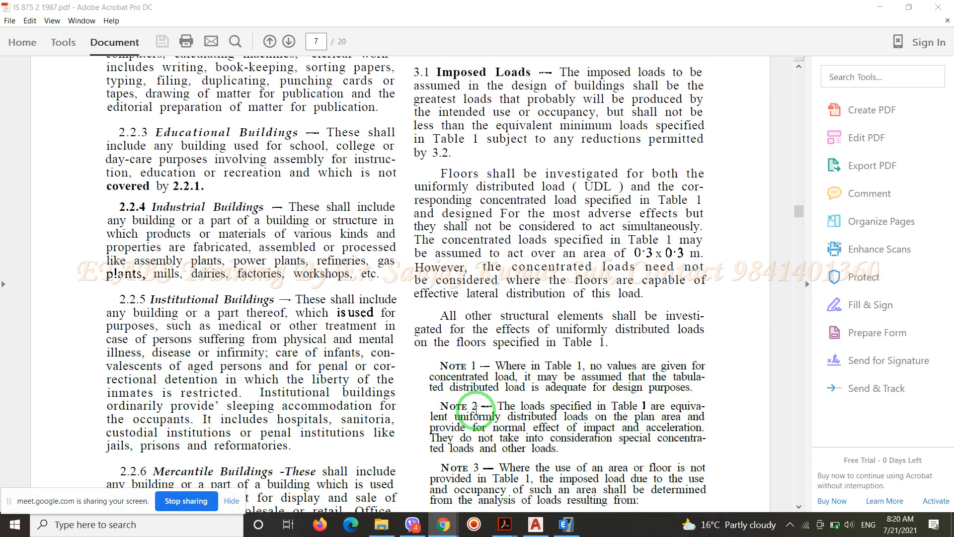
pyautogui.scroll(-15, 475, 410)
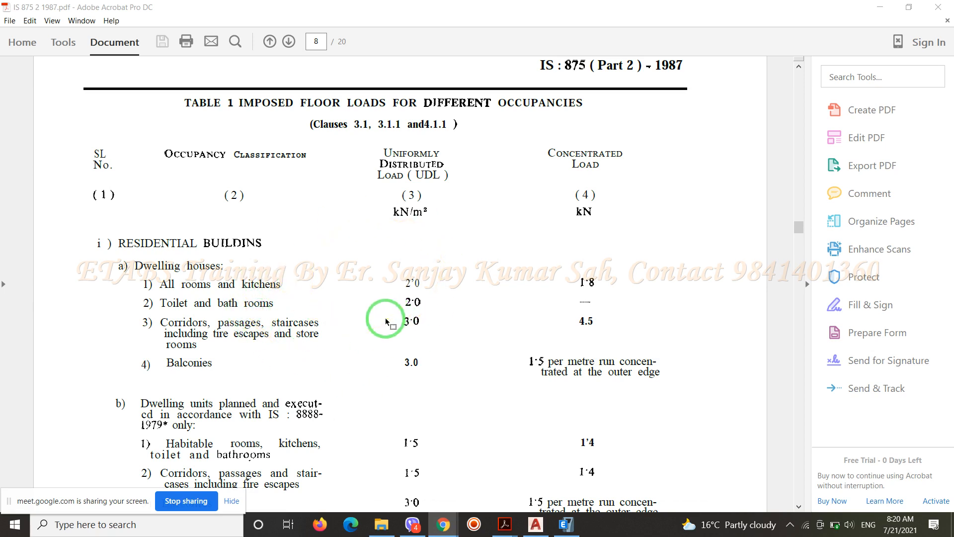
# Examine the uniformly distributed and concentrated loads for dwelling houses and dwelling units under residential buildings in Table 1
pyautogui.scroll(-2, 385, 321)
pyautogui.scroll(4, 383, 319)
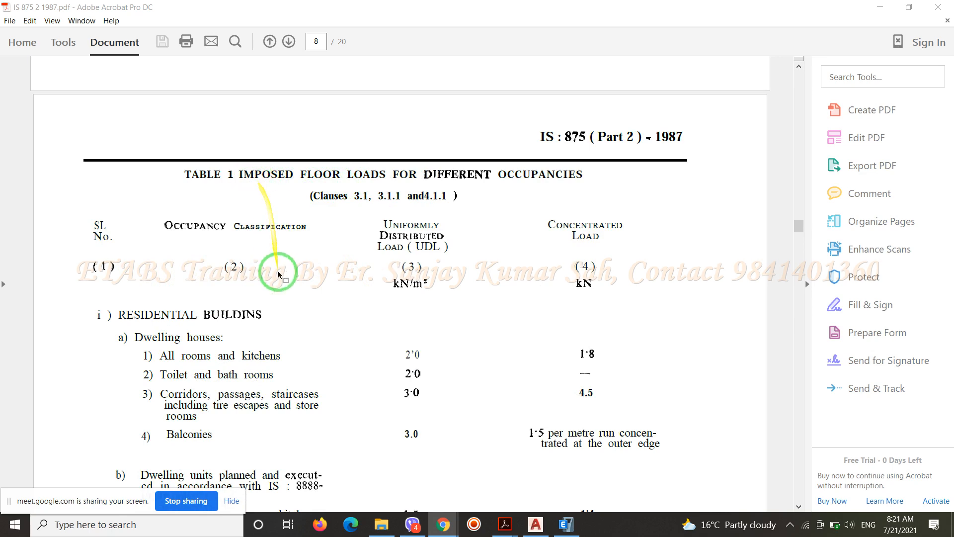
pyautogui.scroll(-5, 314, 320)
pyautogui.scroll(1, 314, 320)
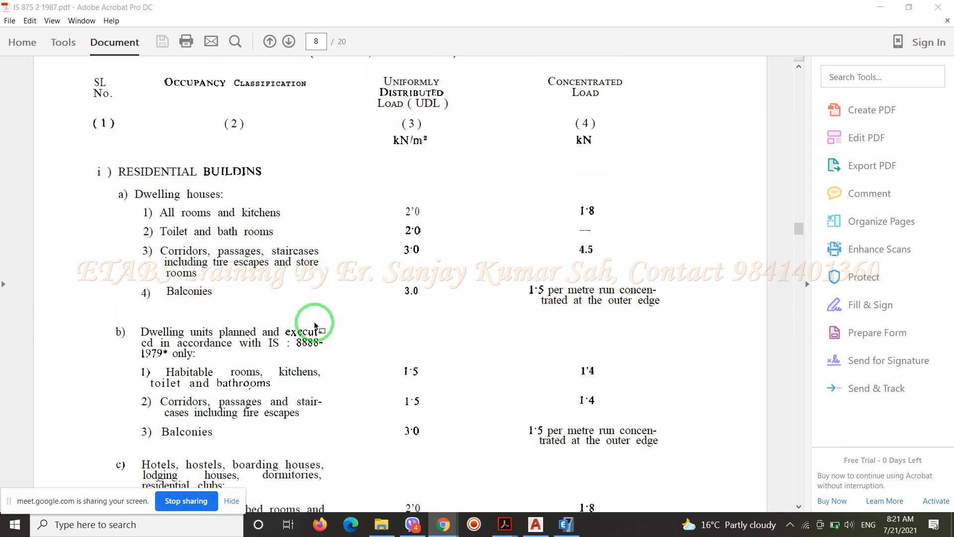
pyautogui.scroll(-4, 247, 281)
pyautogui.scroll(-8, 247, 282)
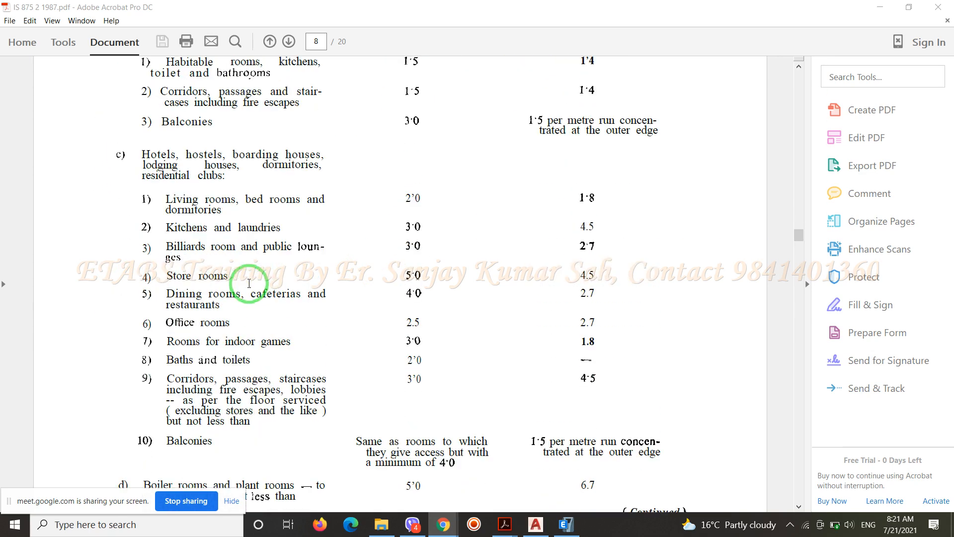
pyautogui.scroll(10, 249, 284)
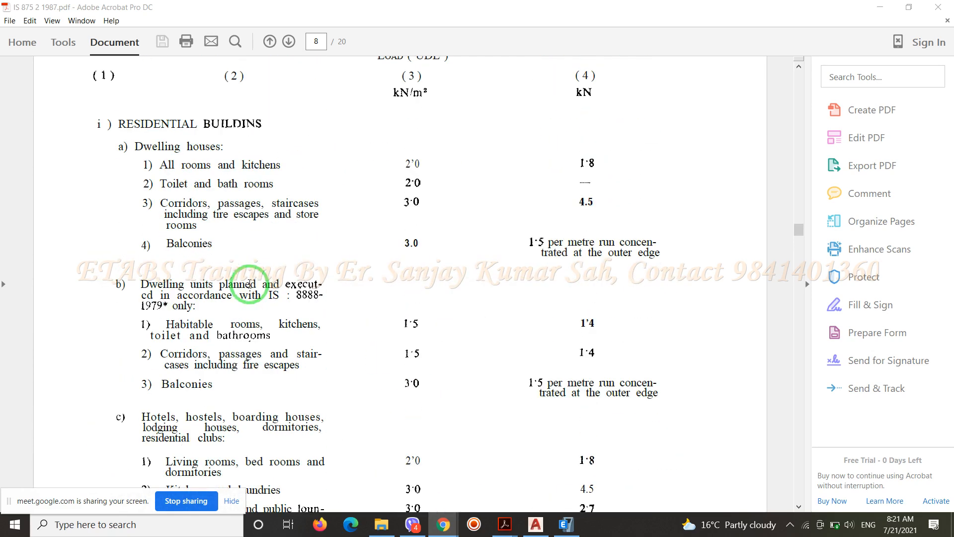
# Review the Table 1 imposed loads for rooms in hotels, hostels, boarding houses and residential clubs
pyautogui.scroll(-3, 219, 244)
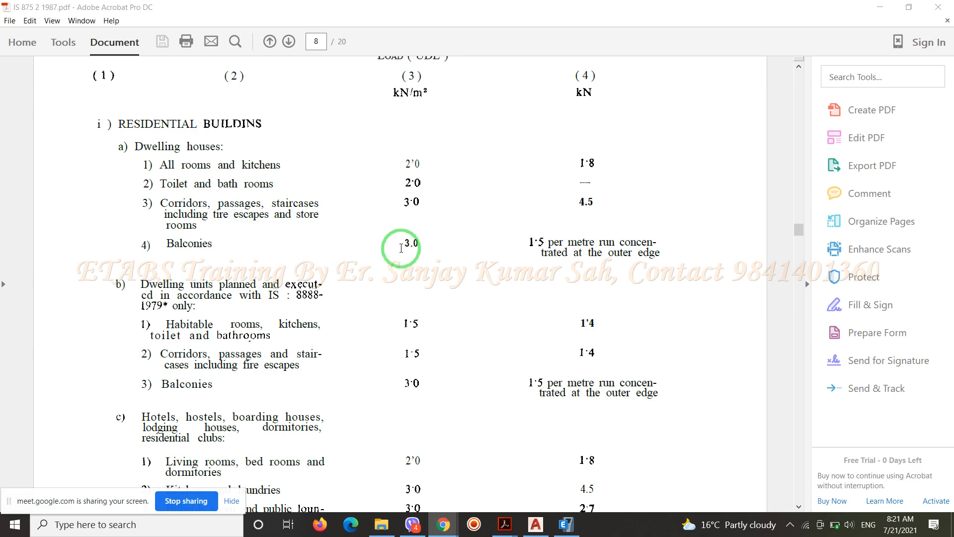
pyautogui.scroll(-3, 401, 248)
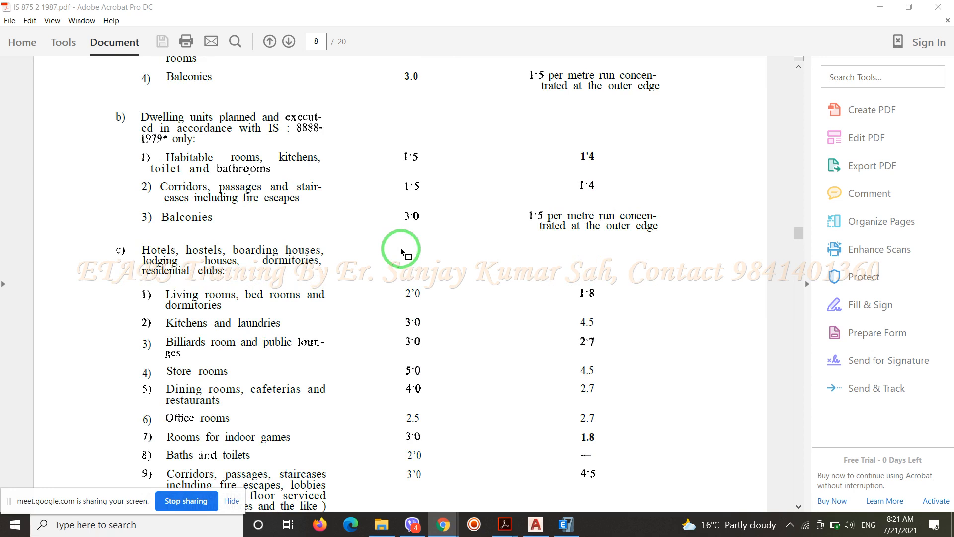
pyautogui.scroll(-1, 401, 248)
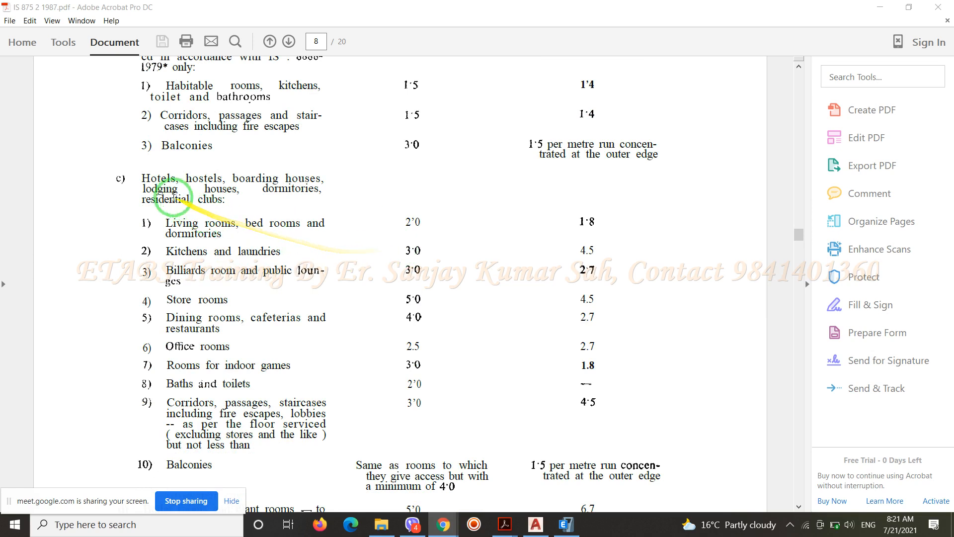
pyautogui.moveTo(181, 189); pyautogui.dragTo(315, 195)
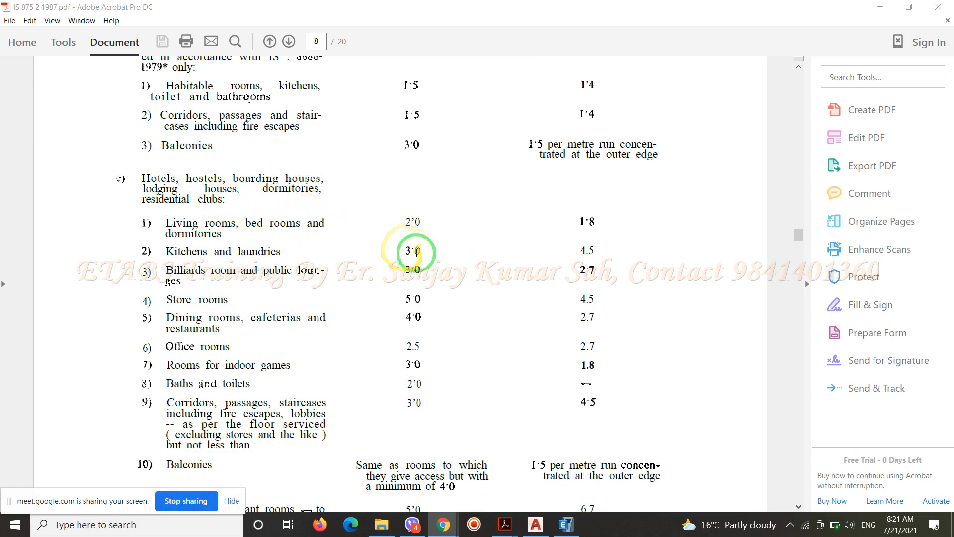
pyautogui.moveTo(411, 271); pyautogui.dragTo(274, 271)
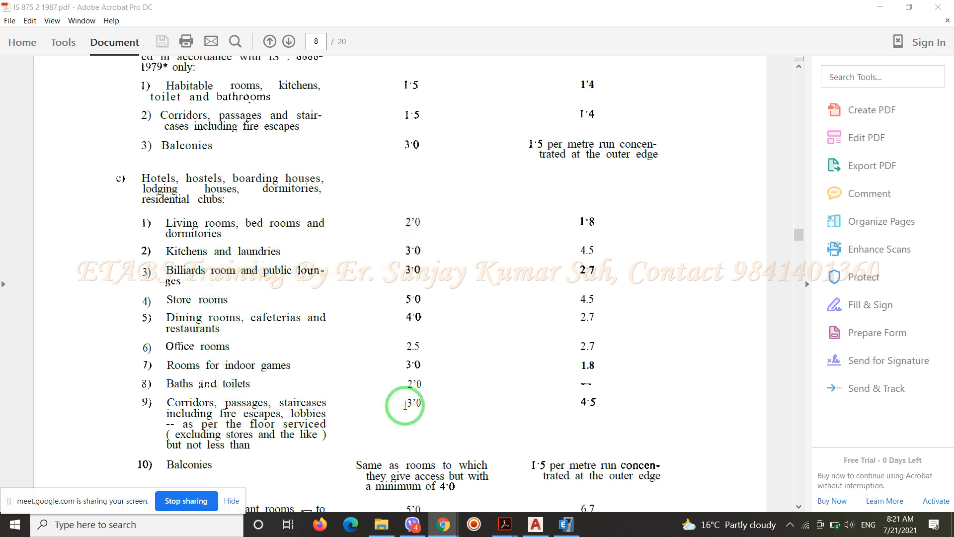
# Highlight the distributed load for hotel corridors and staircases in Table 1 and review the boiler room and garage floor loads
pyautogui.moveTo(400, 401); pyautogui.dragTo(433, 405)
pyautogui.scroll(-15, 432, 405)
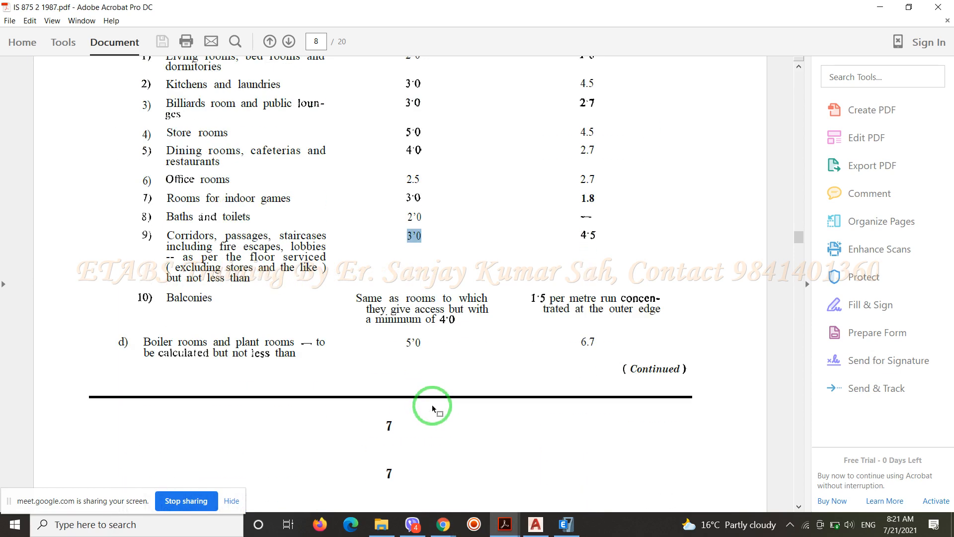
pyautogui.scroll(-4, 433, 407)
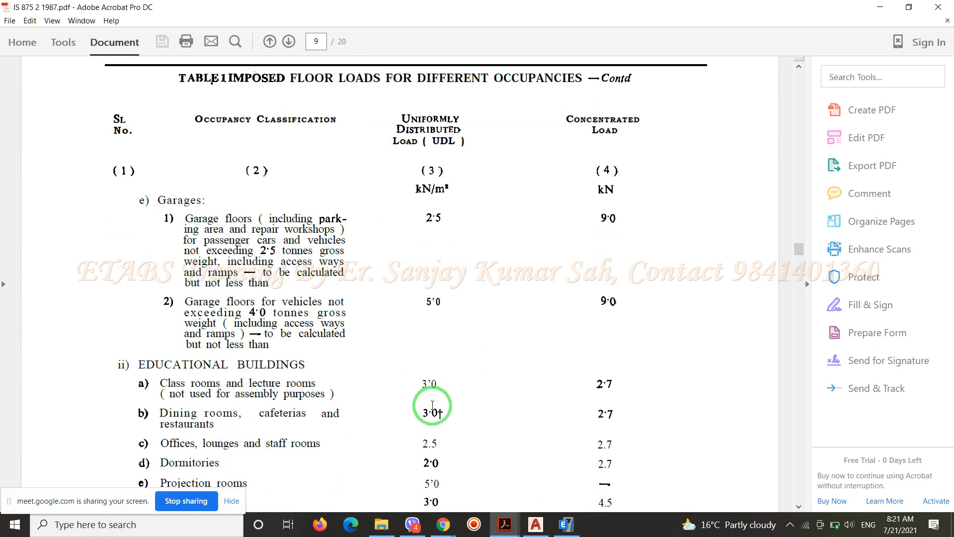
pyautogui.scroll(-4, 433, 405)
pyautogui.scroll(3, 432, 402)
pyautogui.scroll(-1, 418, 400)
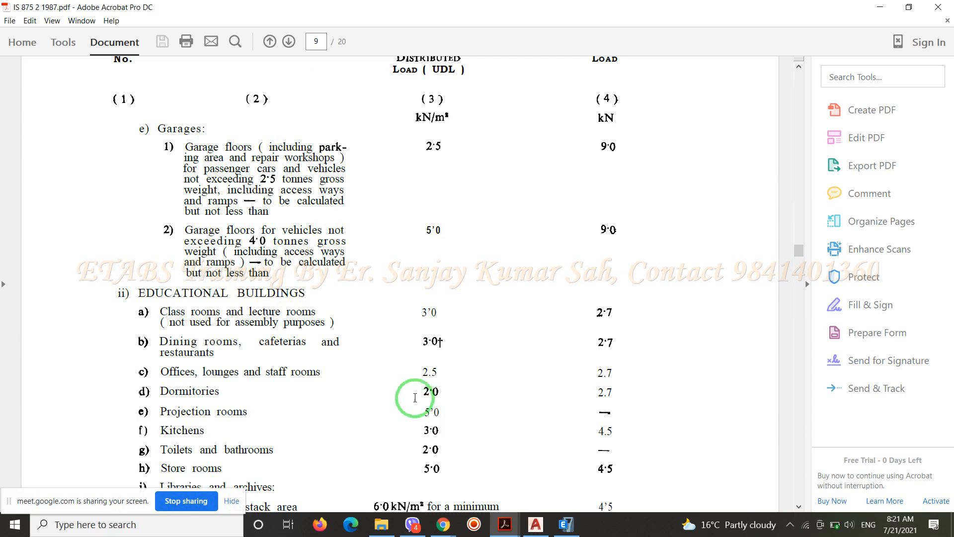
# Review the educational building loads in Table 1 and highlight the distributed load for corridors, passages, lobbies and staircases
pyautogui.scroll(-4, 269, 374)
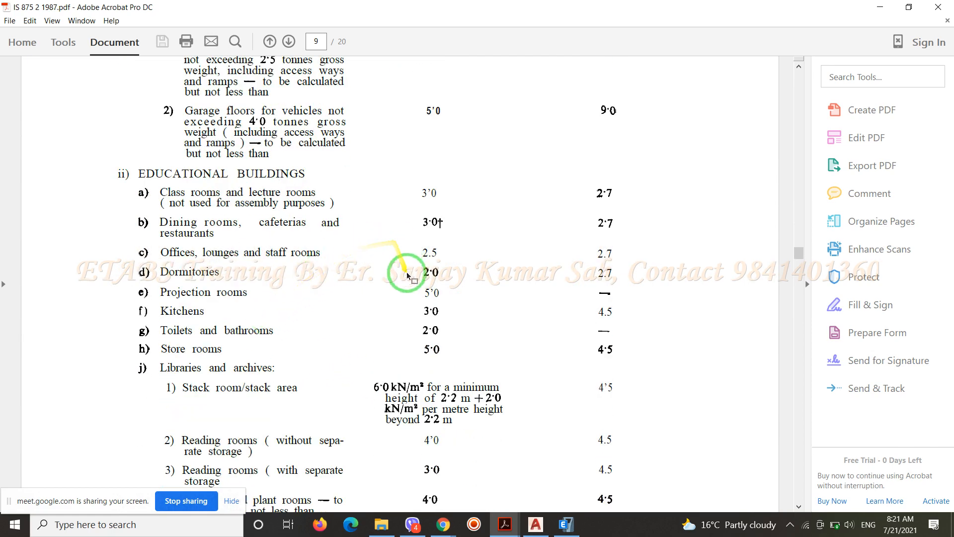
pyautogui.scroll(-1, 423, 336)
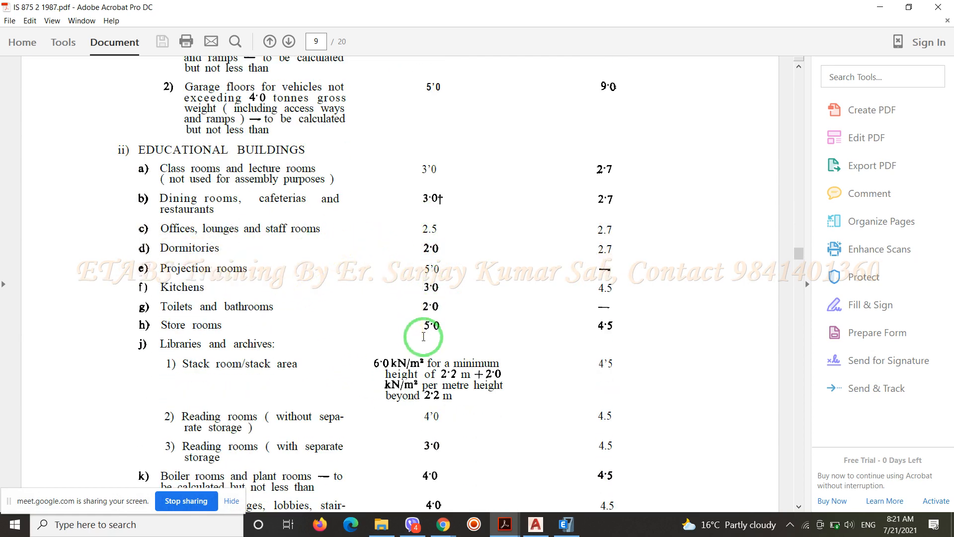
pyautogui.scroll(-5, 251, 392)
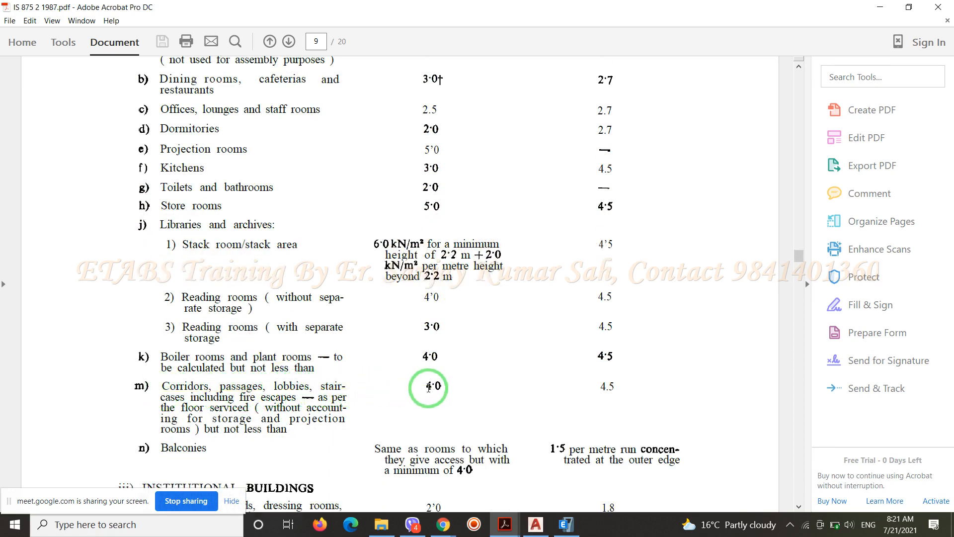
pyautogui.moveTo(428, 388); pyautogui.dragTo(445, 389)
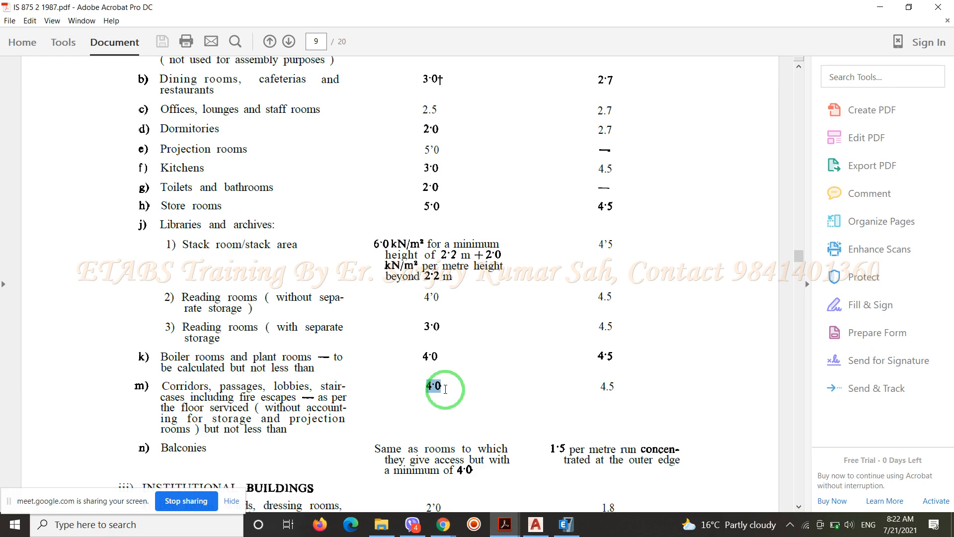
# Look through the institutional and assembly building loads in Table 1 and return to the garages entries
pyautogui.scroll(-15, 446, 388)
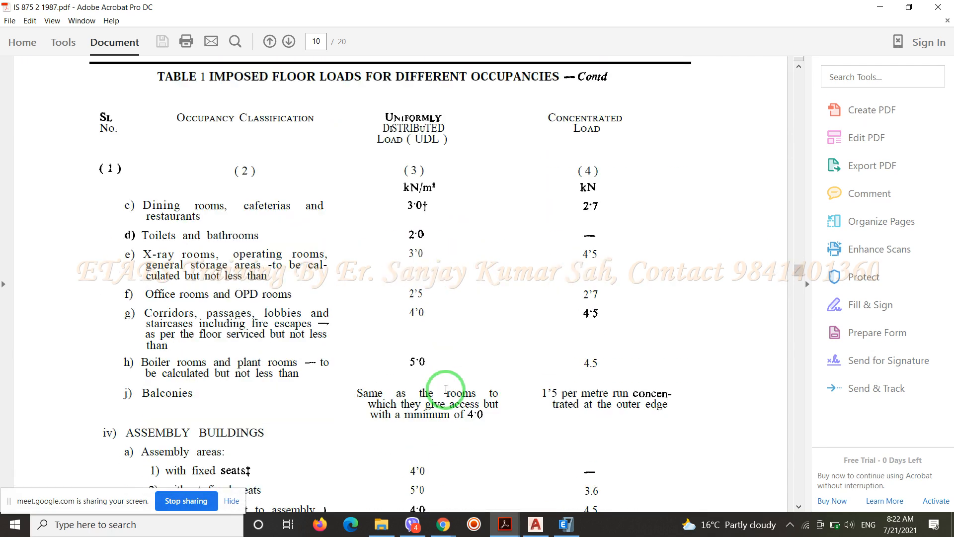
pyautogui.scroll(-5, 445, 389)
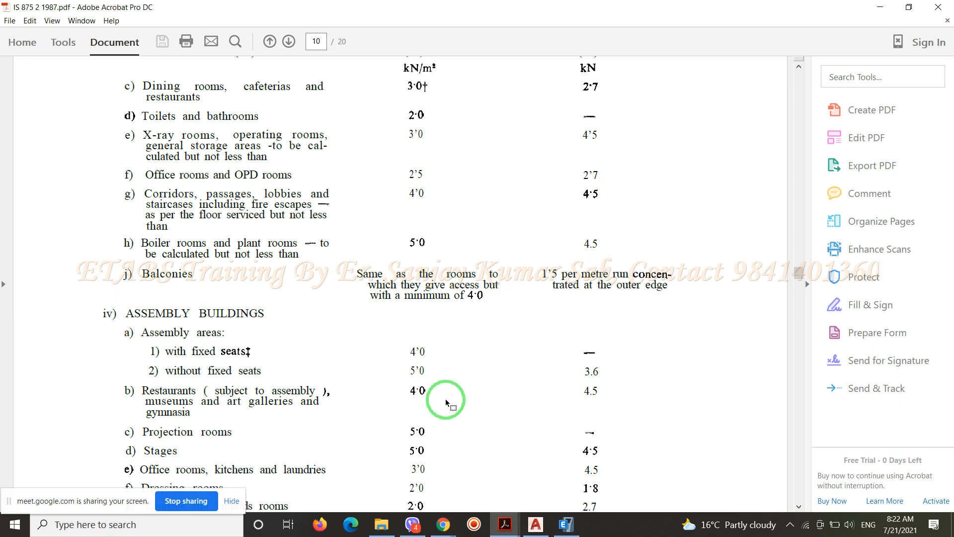
pyautogui.scroll(-10, 430, 392)
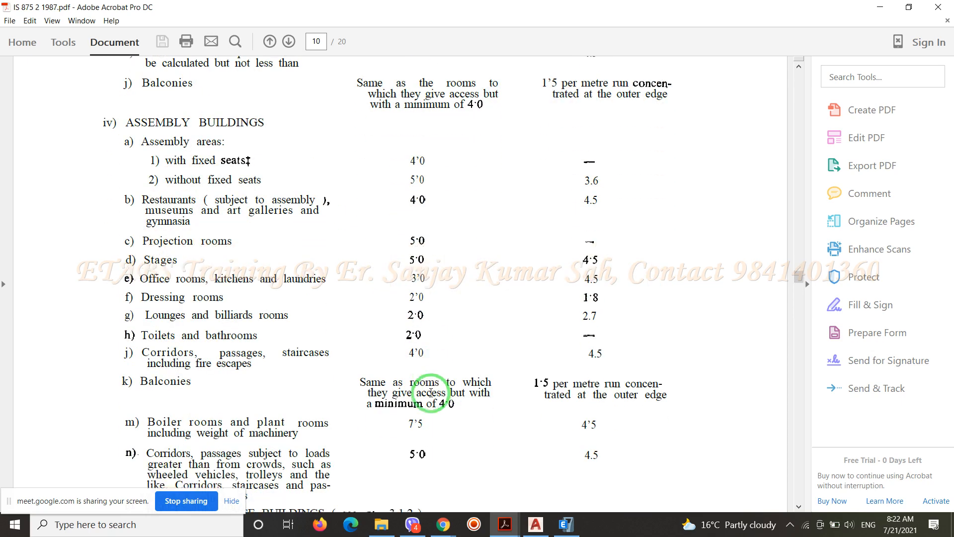
pyautogui.scroll(20, 431, 392)
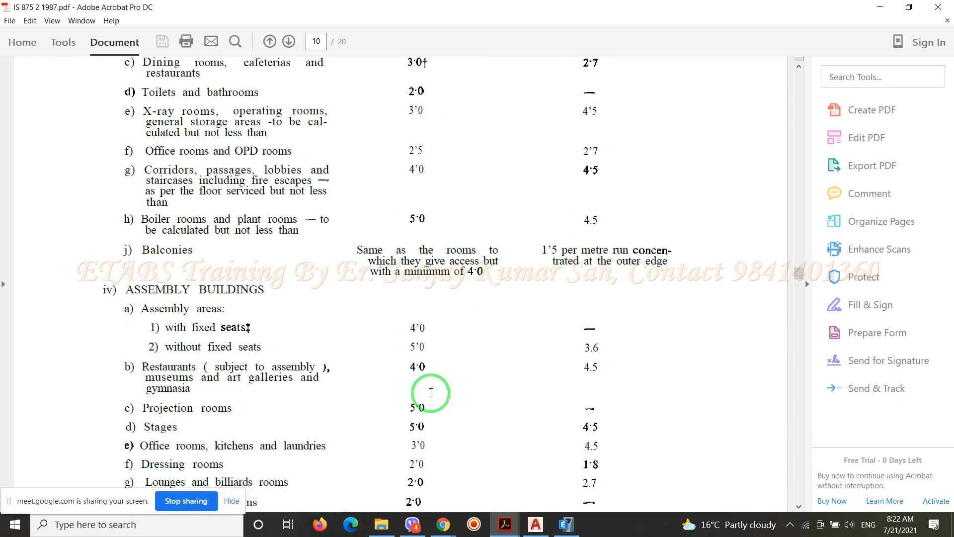
pyautogui.scroll(12, 426, 391)
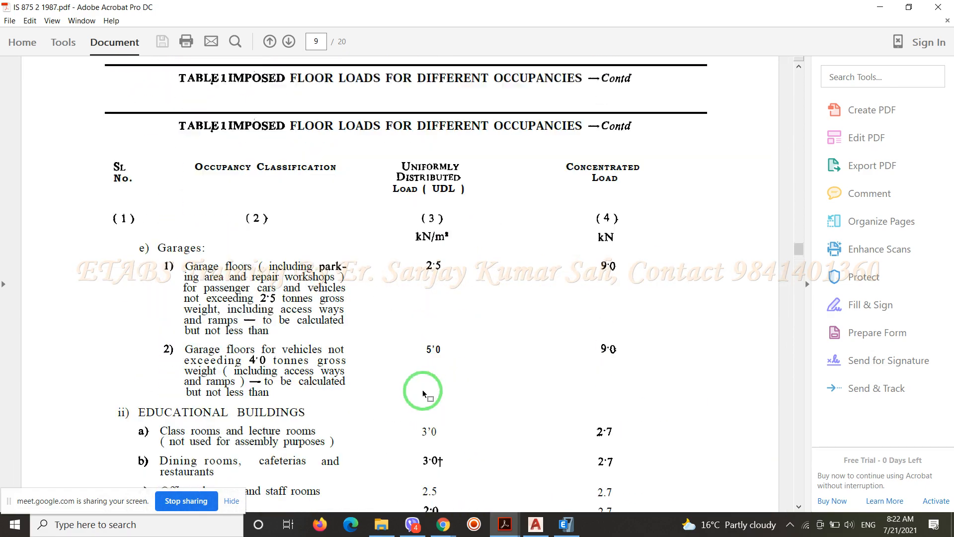
# Switch to the Sample Building drawing in AutoCAD and examine the bedrooms, kitchens and living rooms on the ground floor plan
pyautogui.click(545, 530)
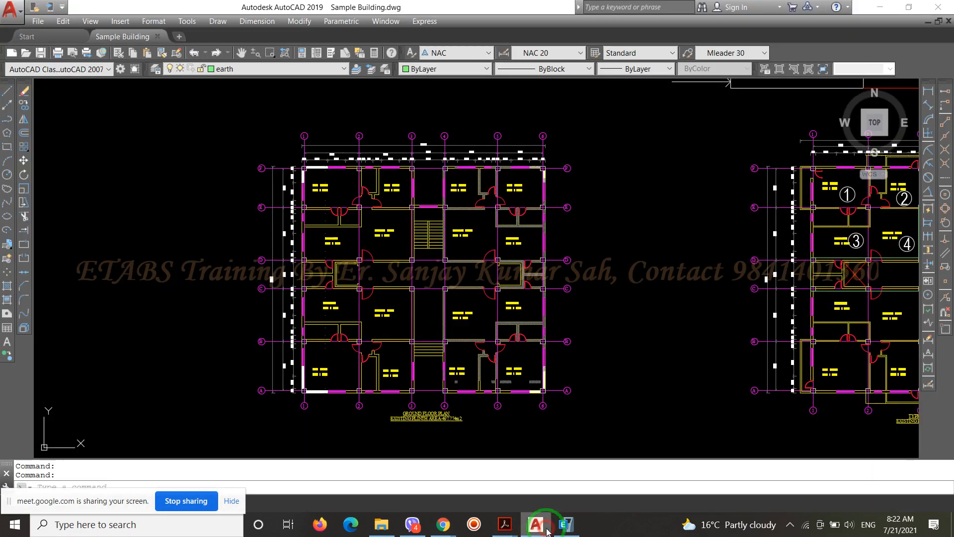
pyautogui.scroll(5, 340, 196)
pyautogui.scroll(-2, 285, 159)
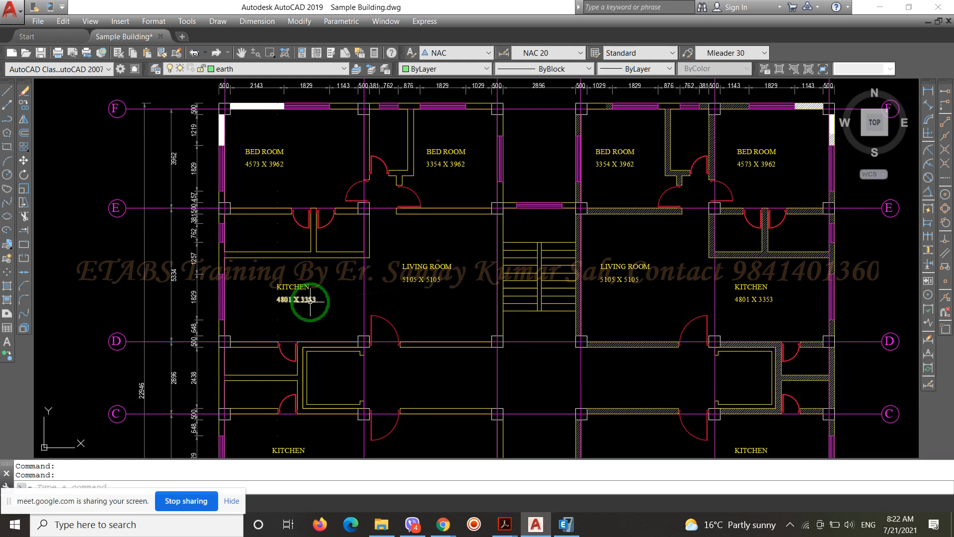
pyautogui.moveTo(310, 301)
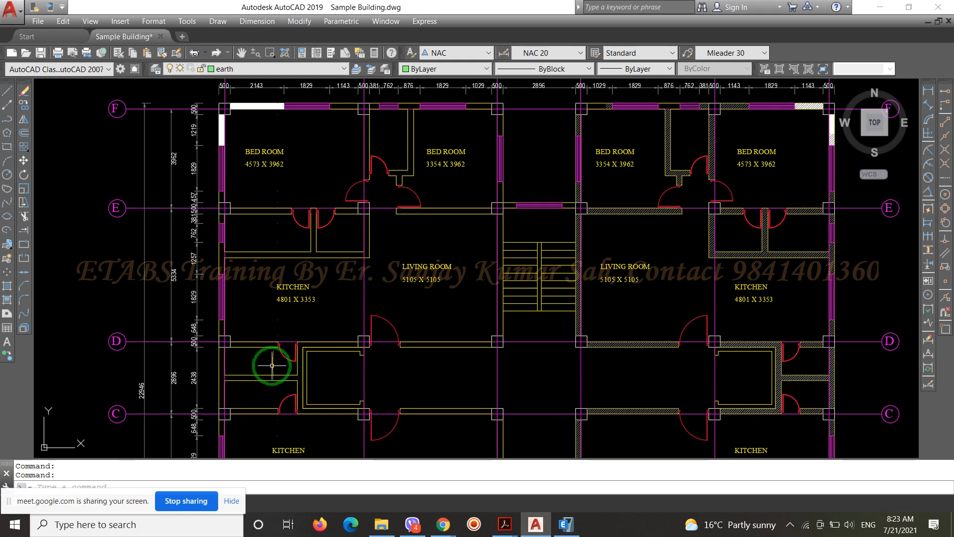
# Switch back to the IS 875 2 1987 PDF in Acrobat and find the residential dwelling house loads in Table 1
pyautogui.click(510, 530)
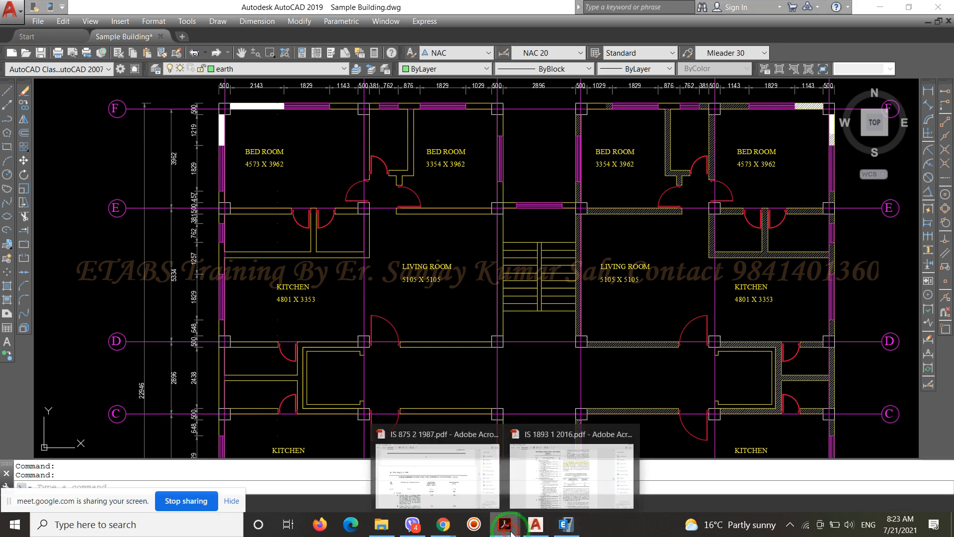
pyautogui.click(463, 483)
pyautogui.scroll(-5, 320, 365)
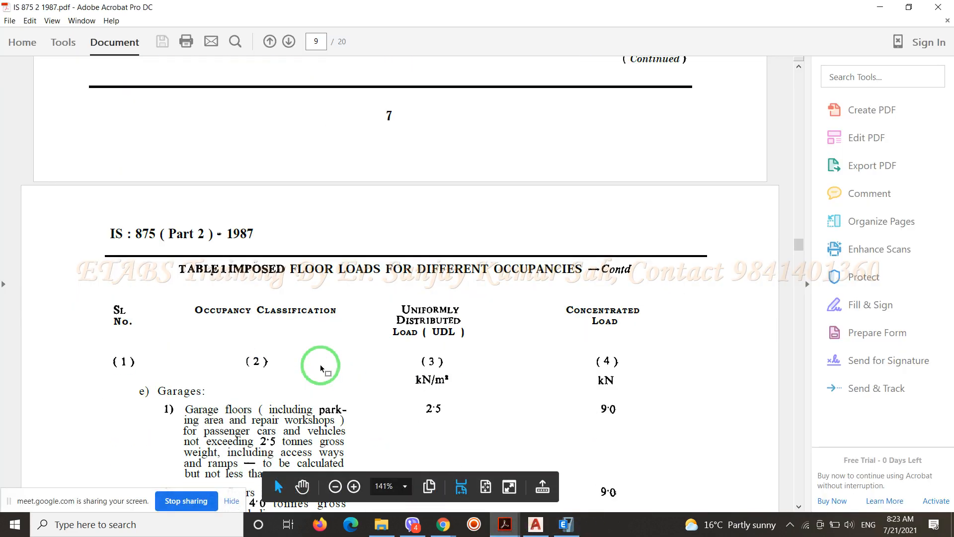
pyautogui.scroll(-5, 319, 365)
pyautogui.scroll(18, 320, 364)
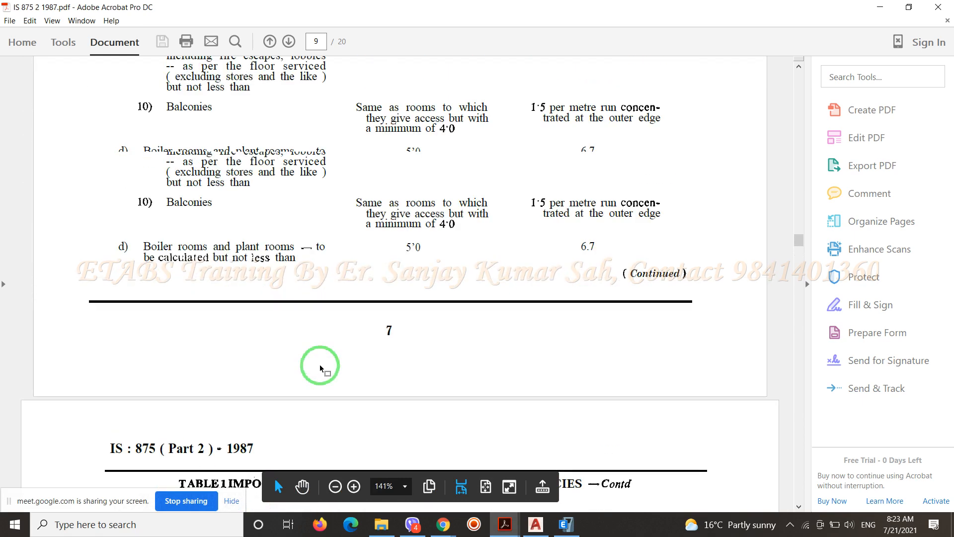
pyautogui.scroll(4, 320, 364)
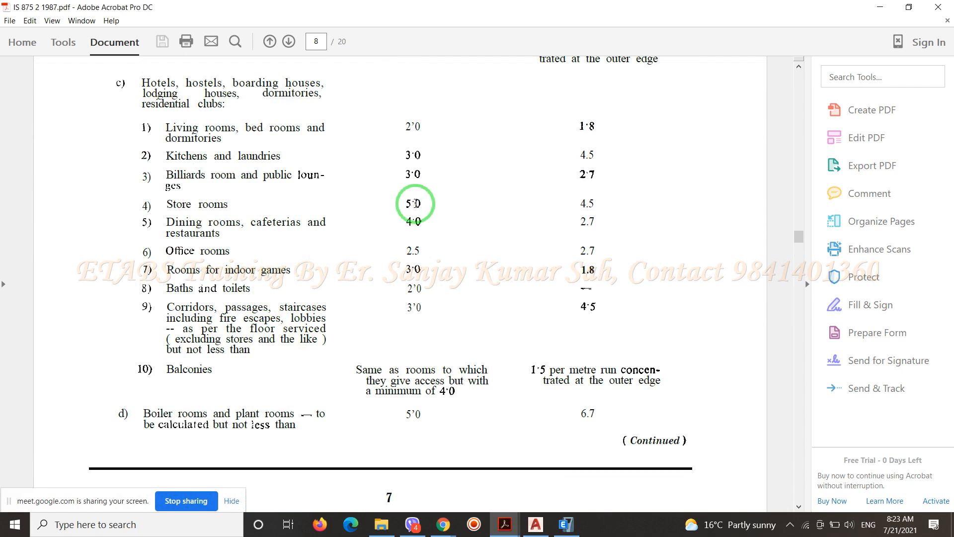
pyautogui.scroll(15, 415, 204)
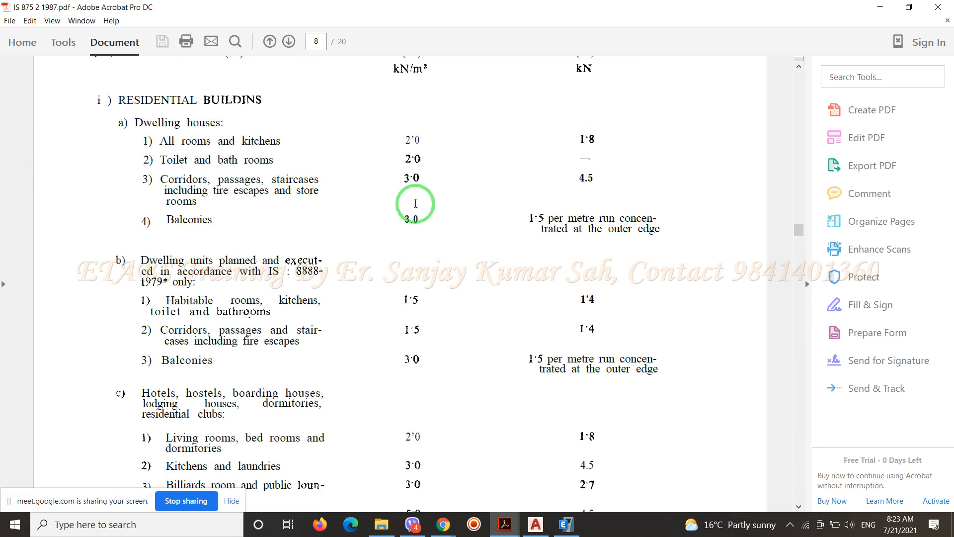
pyautogui.scroll(-3, 417, 206)
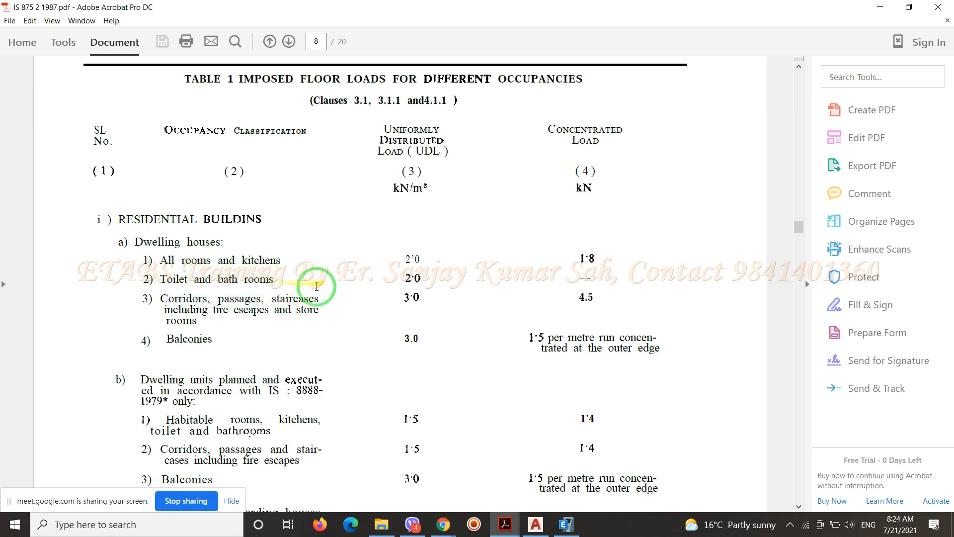
# Compare the Table 1 loads for dwelling units, hotels and hostels, and boiler and plant rooms
pyautogui.scroll(-3, 291, 319)
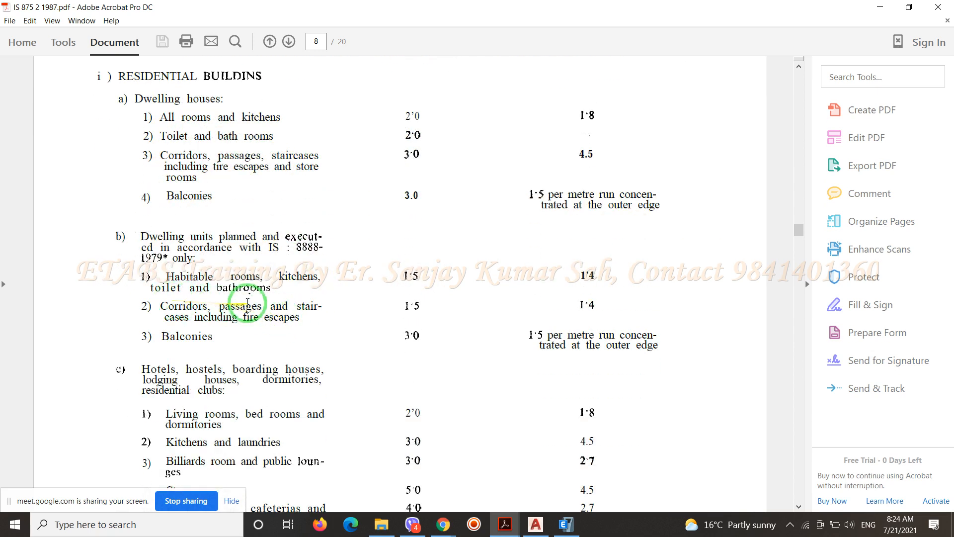
pyautogui.scroll(-3, 251, 313)
pyautogui.scroll(-2, 249, 269)
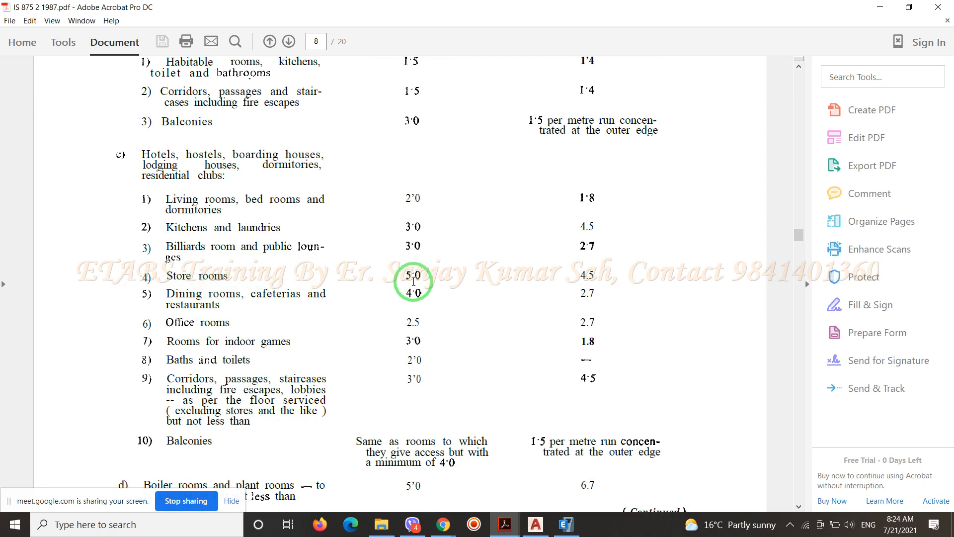
pyautogui.scroll(-3, 413, 281)
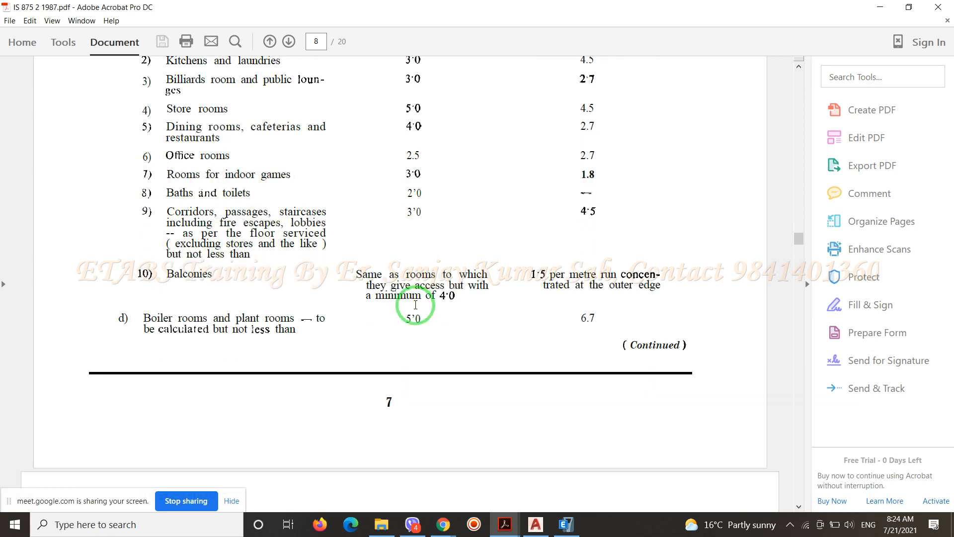
pyautogui.scroll(-3, 415, 304)
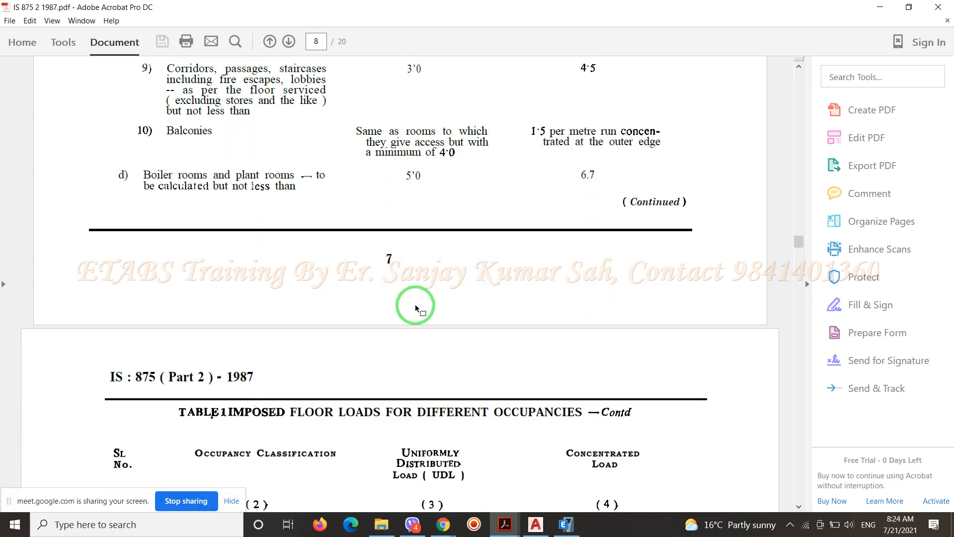
# Review the Table 1 imposed loads for garages and for educational building rooms, libraries, corridors and balconies
pyautogui.scroll(-4, 416, 308)
pyautogui.scroll(-2, 415, 304)
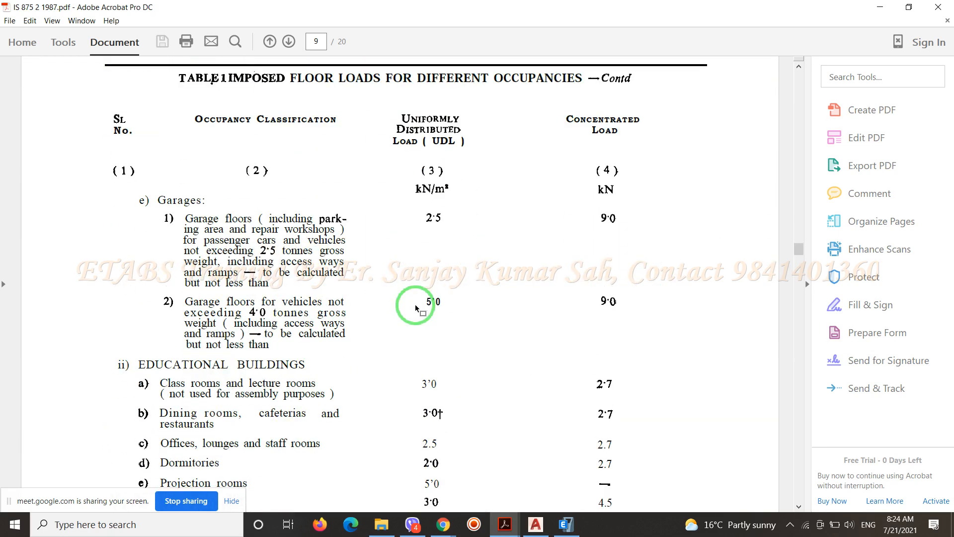
pyautogui.scroll(-3, 416, 304)
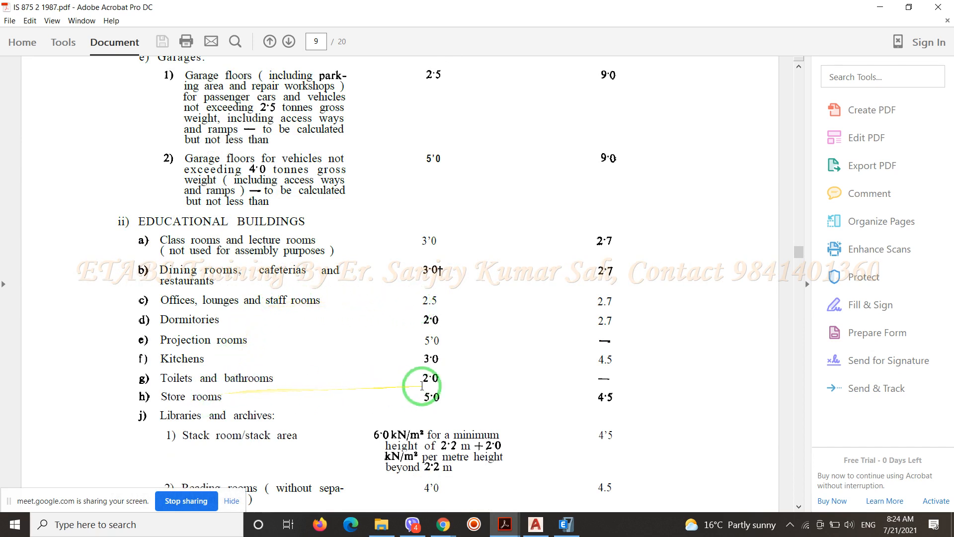
pyautogui.scroll(-2, 438, 386)
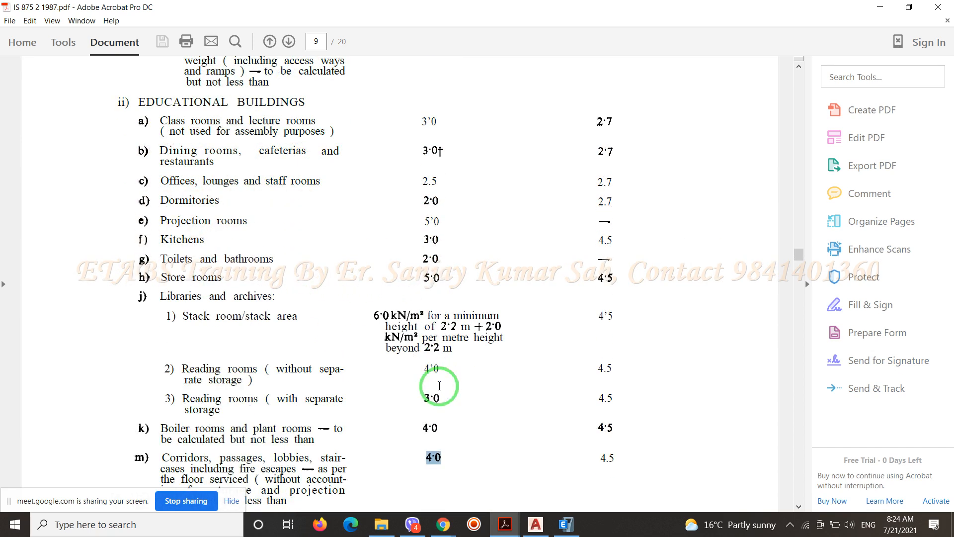
pyautogui.scroll(-3, 439, 386)
pyautogui.scroll(-3, 439, 386)
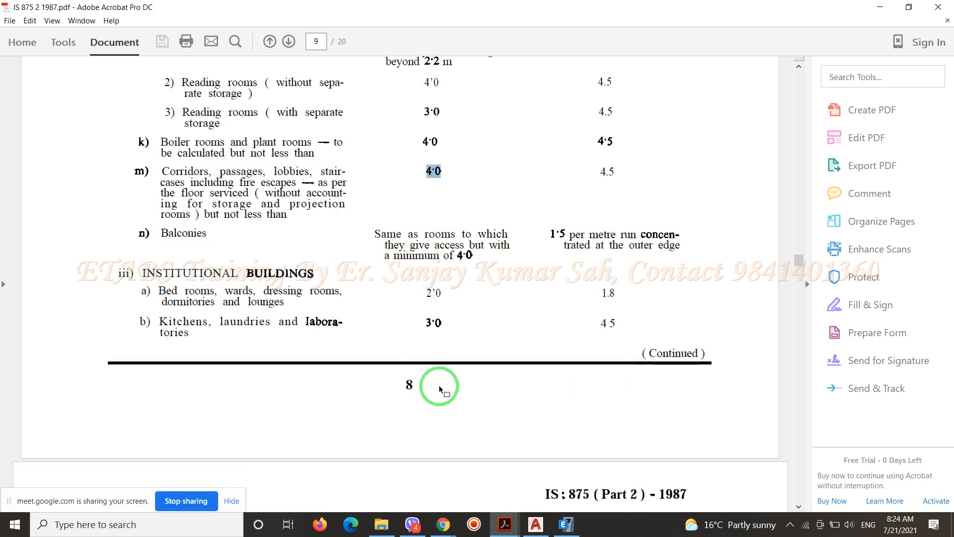
# Review the institutional and assembly building loads in Table 1, and return to the Sample Building drawing in AutoCAD
pyautogui.scroll(-6, 440, 388)
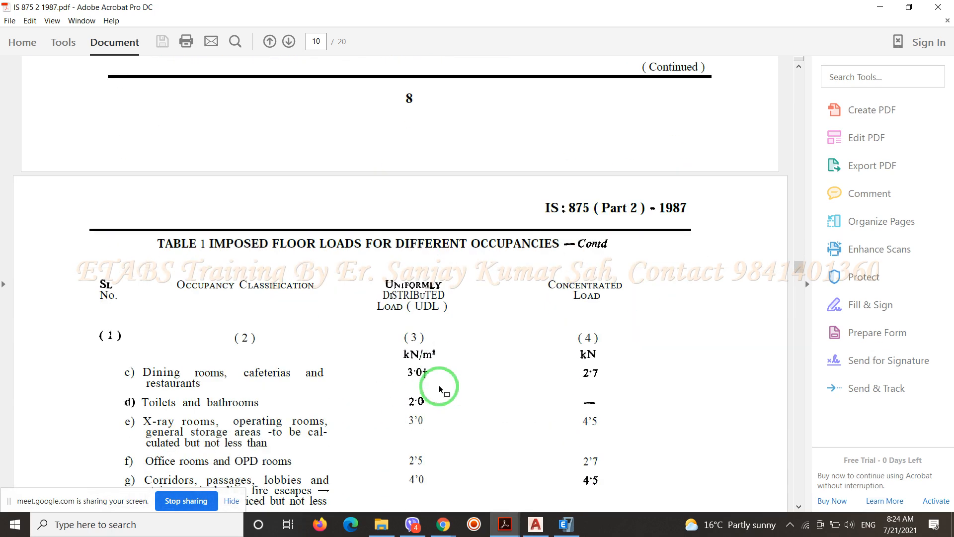
pyautogui.scroll(-3, 439, 387)
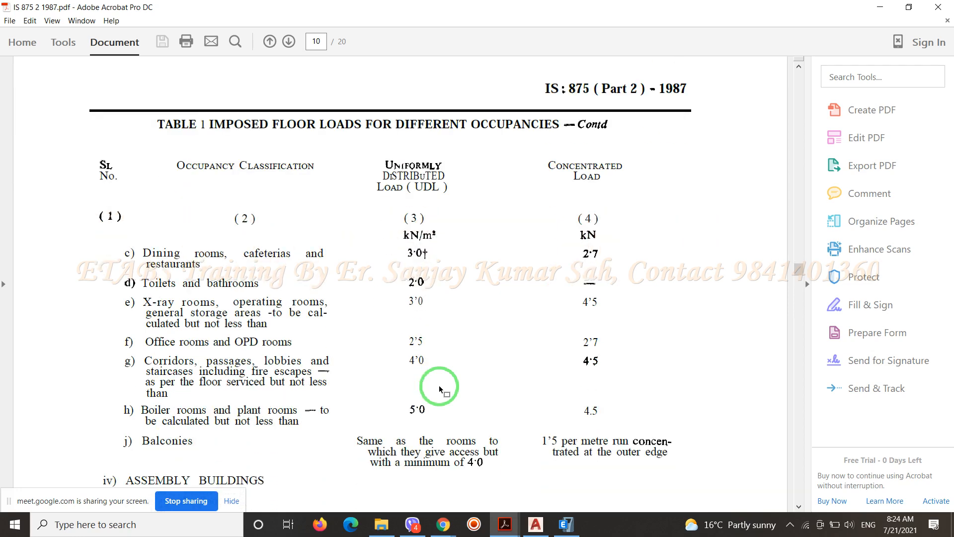
pyautogui.scroll(-1, 439, 389)
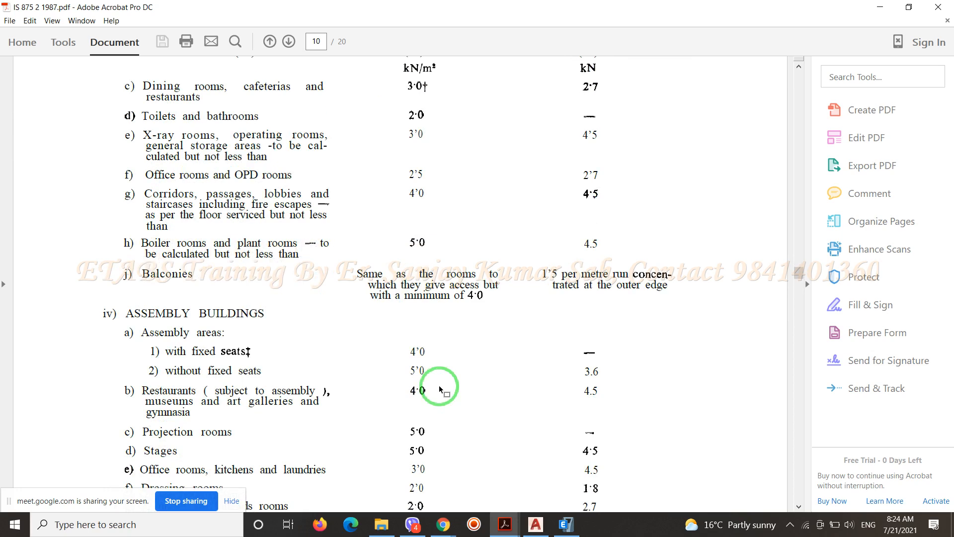
pyautogui.scroll(-5, 439, 389)
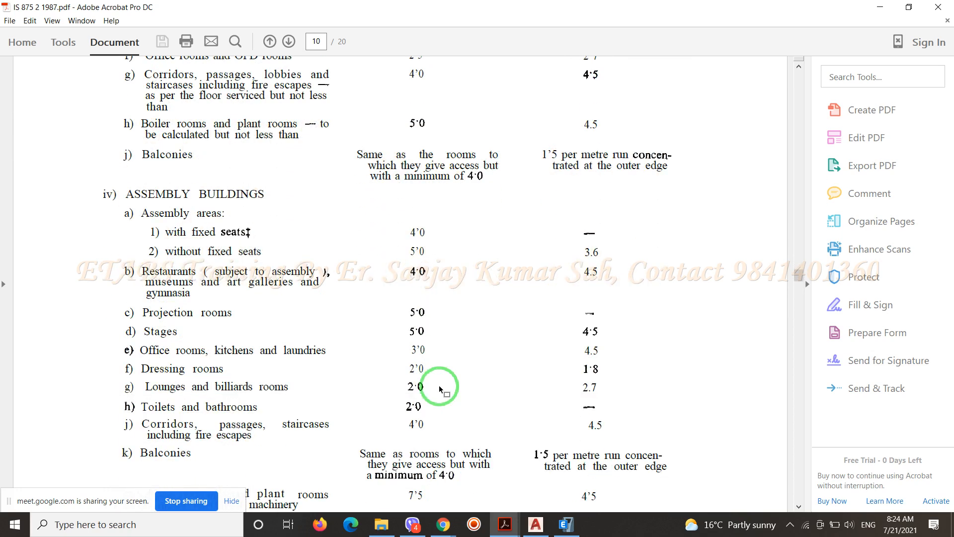
pyautogui.scroll(-5, 440, 389)
pyautogui.scroll(20, 439, 389)
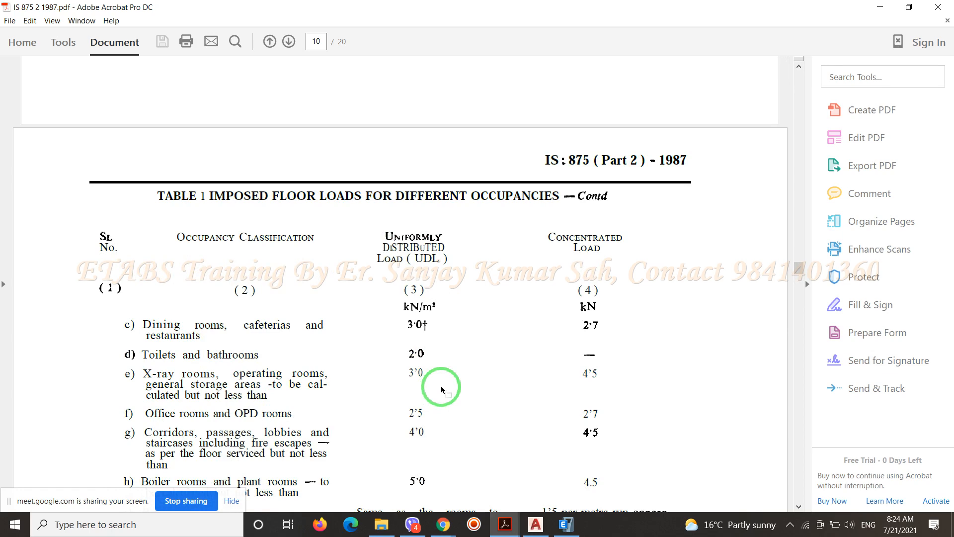
pyautogui.click(880, 7)
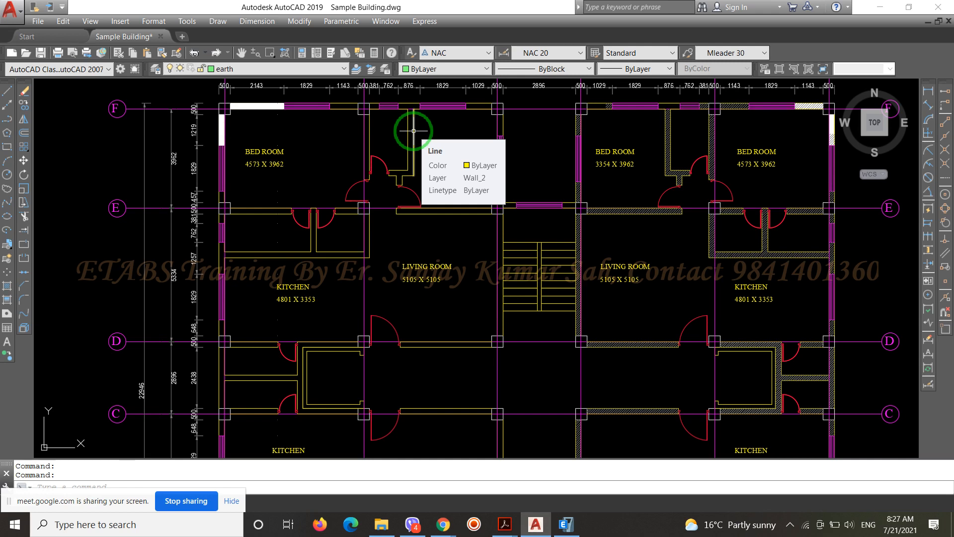
# Examine the bedrooms, kitchens, toilets, lift and staircase areas on the Sample Building floor plan
pyautogui.scroll(2, 413, 130)
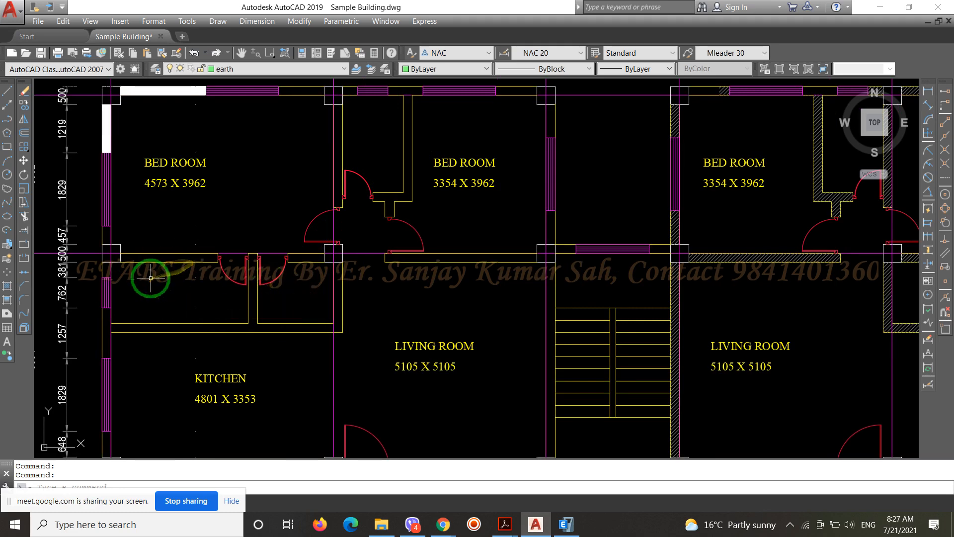
pyautogui.scroll(-2, 202, 204)
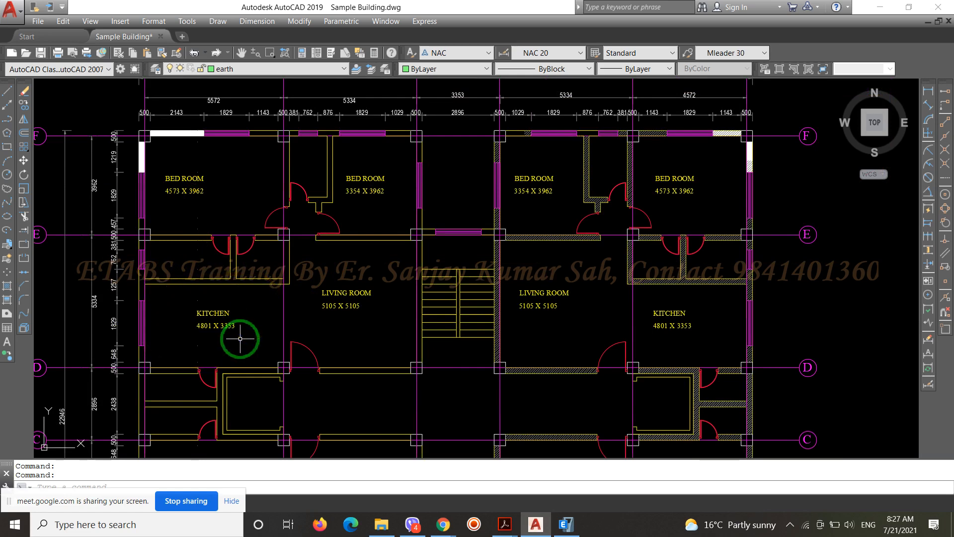
pyautogui.scroll(2, 311, 154)
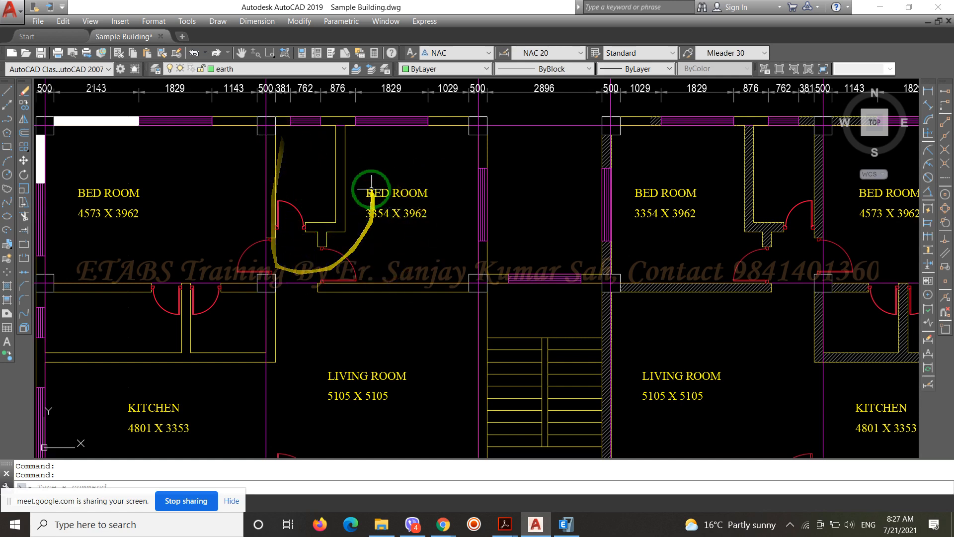
pyautogui.scroll(-2, 315, 171)
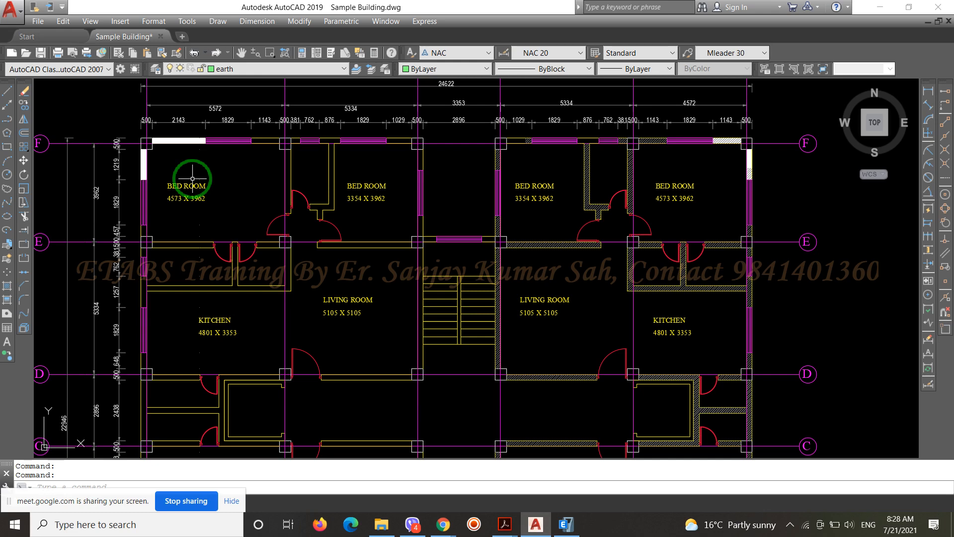
pyautogui.scroll(-2, 272, 177)
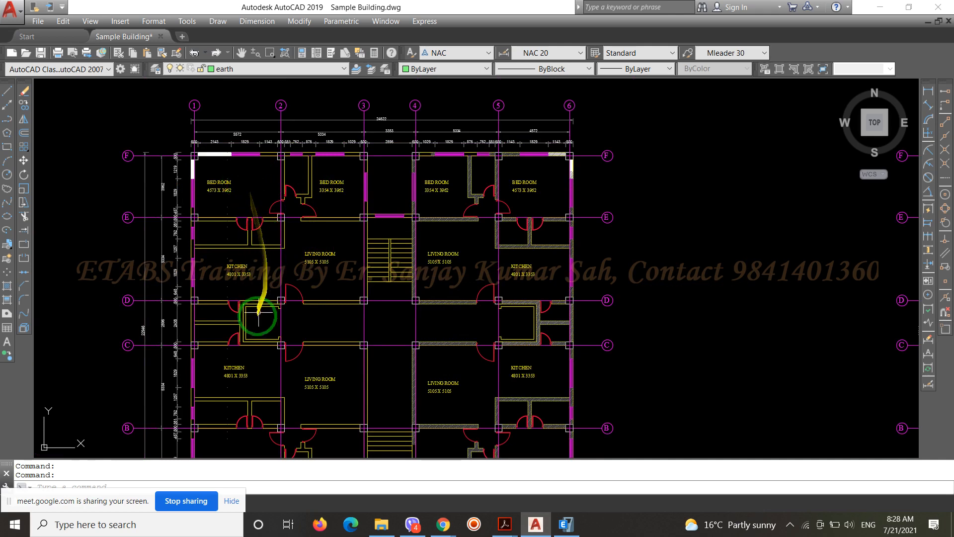
pyautogui.scroll(3, 243, 330)
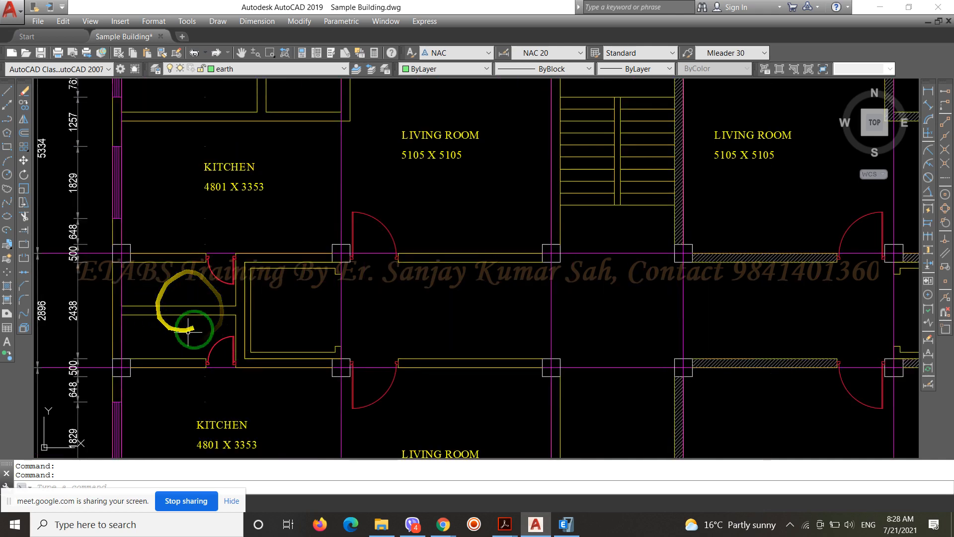
pyautogui.scroll(-3, 141, 284)
pyautogui.scroll(-2, 140, 279)
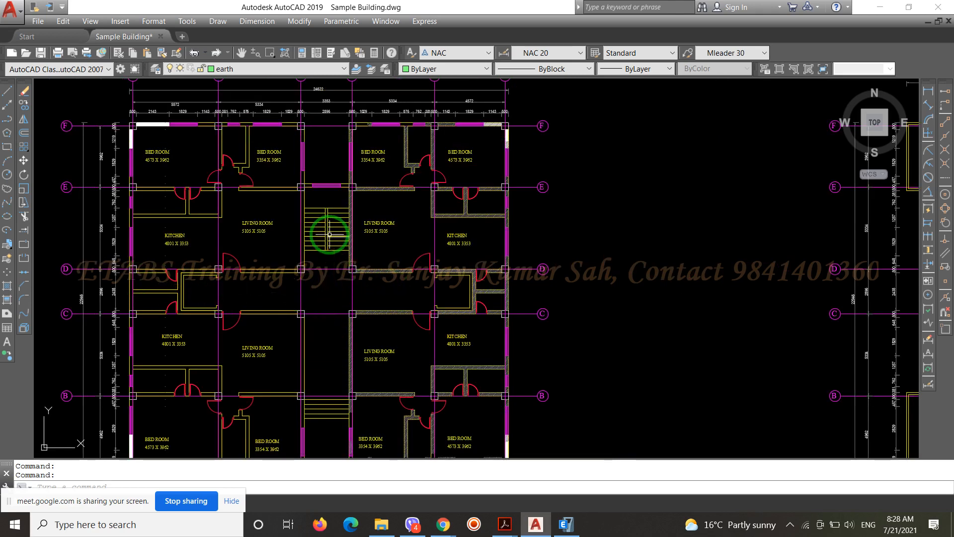
pyautogui.moveTo(329, 235)
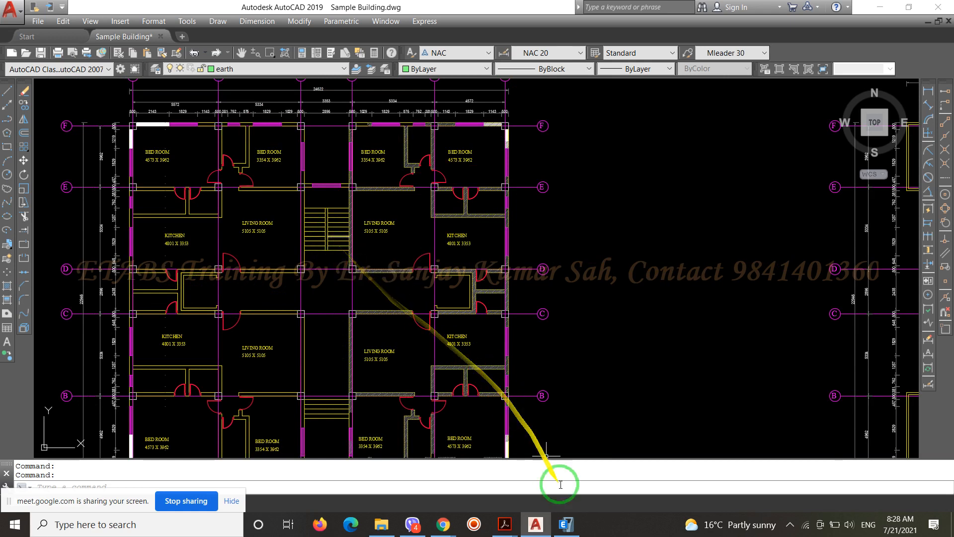
# Switch to ETABS and step through the story plans from the stair/lift cover down to the 6th floor level
pyautogui.moveTo(568, 531)
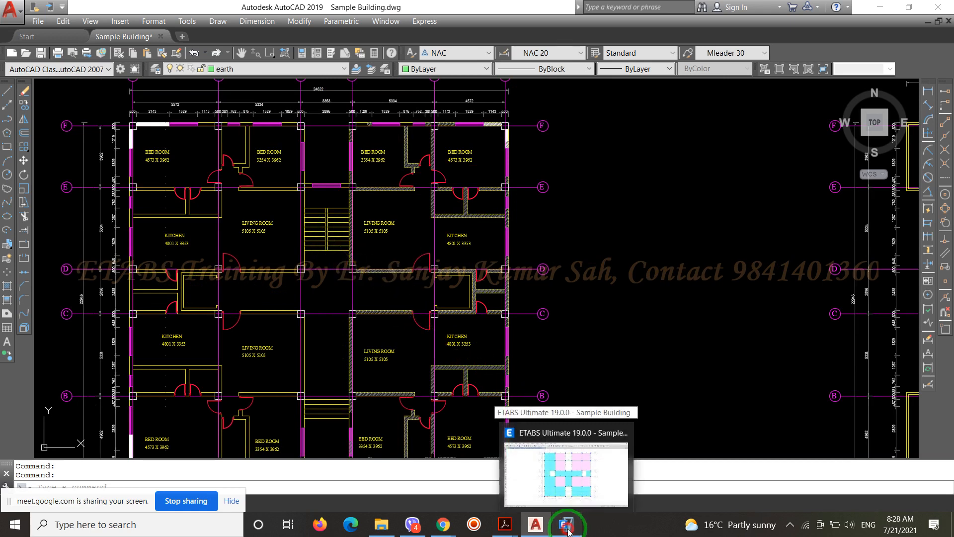
pyautogui.click(569, 531)
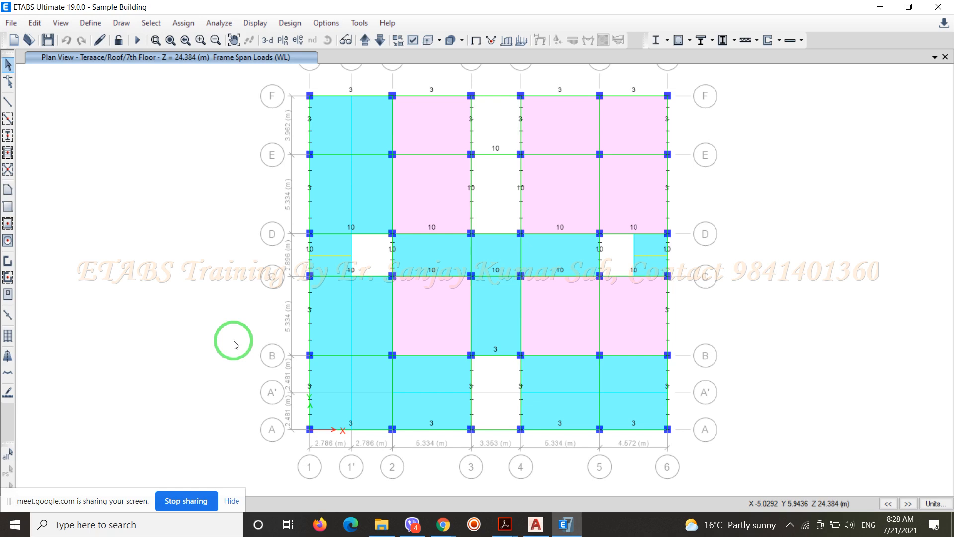
pyautogui.click(364, 41)
pyautogui.click(364, 41)
pyautogui.click(379, 41)
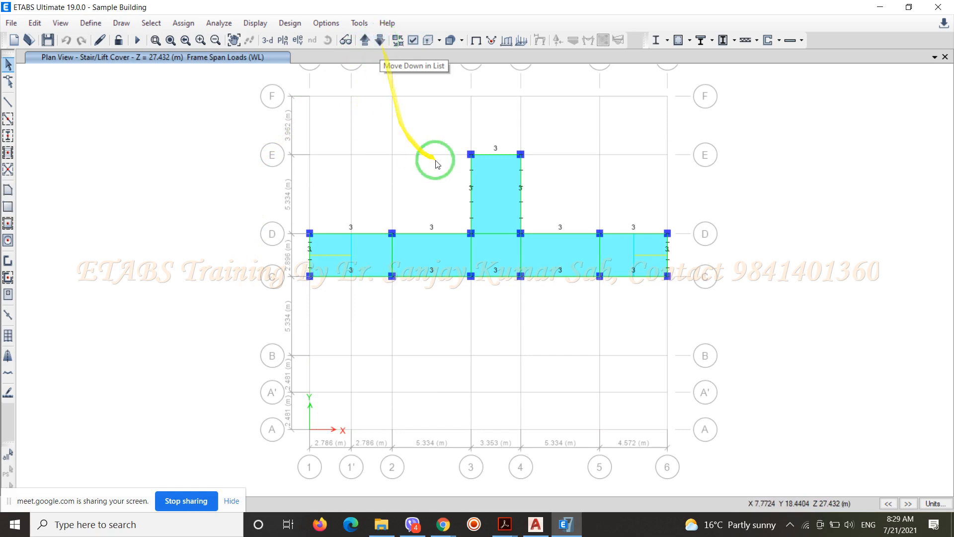
pyautogui.click(379, 41)
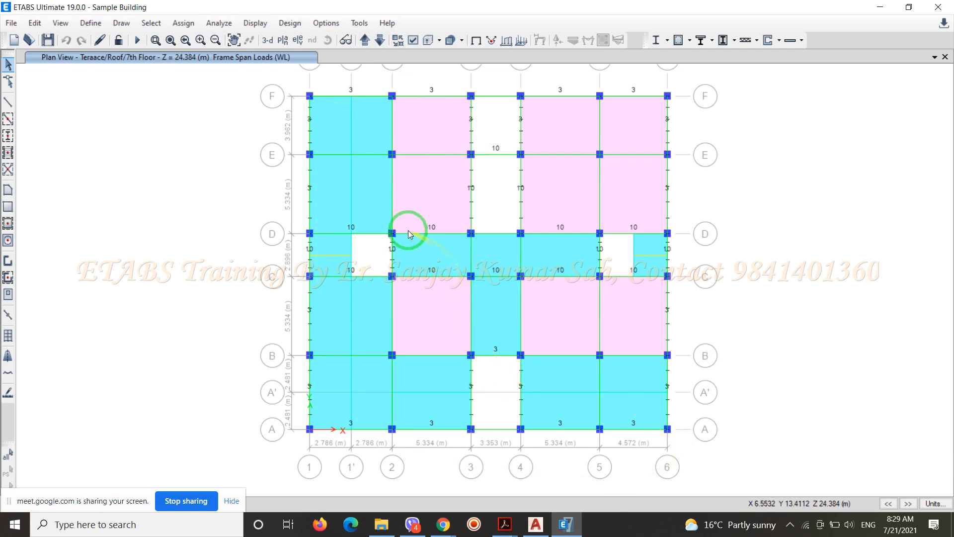
pyautogui.click(380, 42)
pyautogui.click(381, 43)
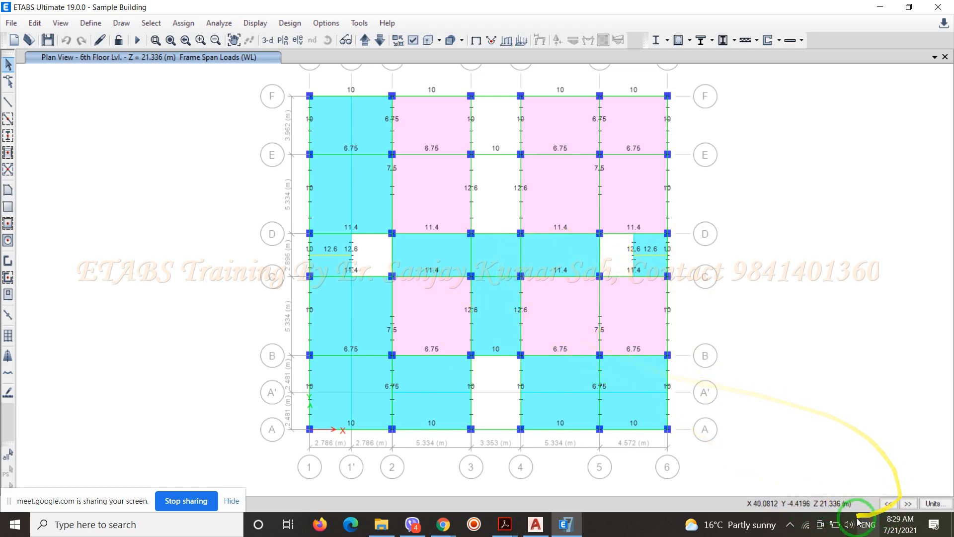
# Show the undeformed shape without the frame loads and set the plan's story scope to All Stories
pyautogui.click(477, 45)
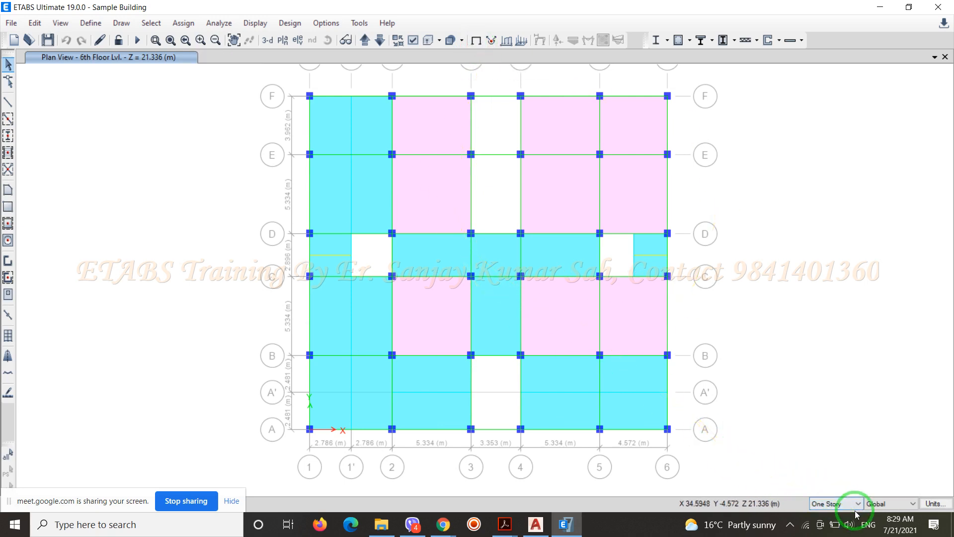
pyautogui.click(854, 506)
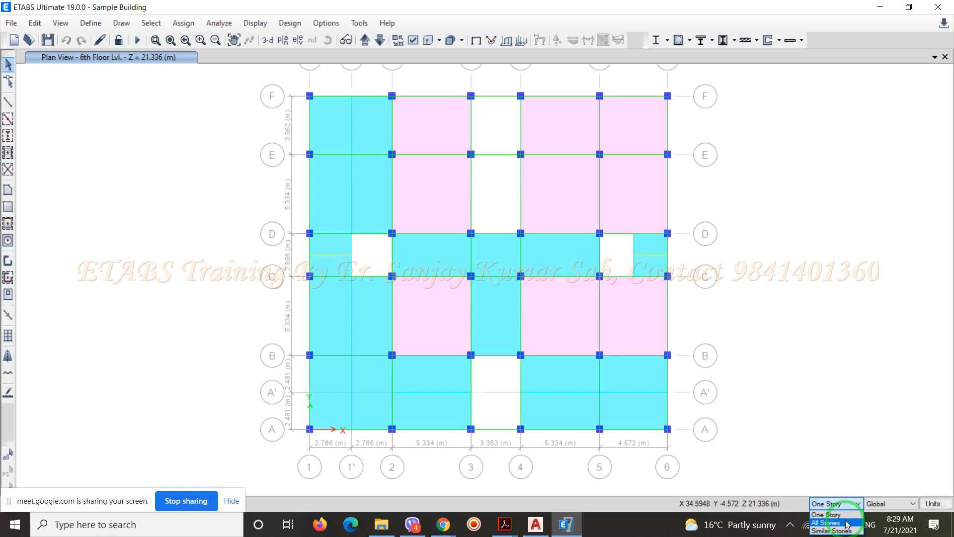
pyautogui.click(846, 522)
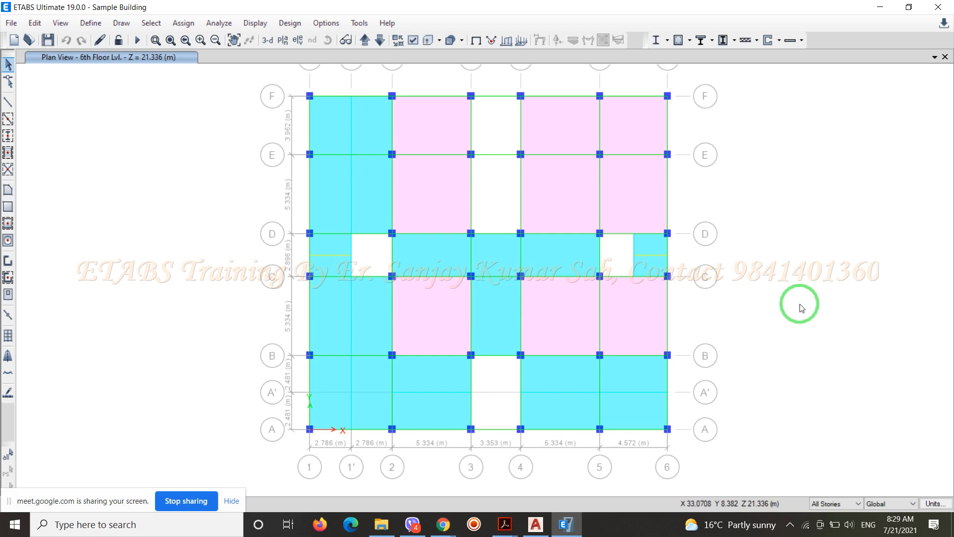
# Select the slabs between grids D and E in bays 1–3 and 4–6, and between E and F in bays 2–3 and 4–5
pyautogui.click(374, 203)
pyautogui.click(330, 196)
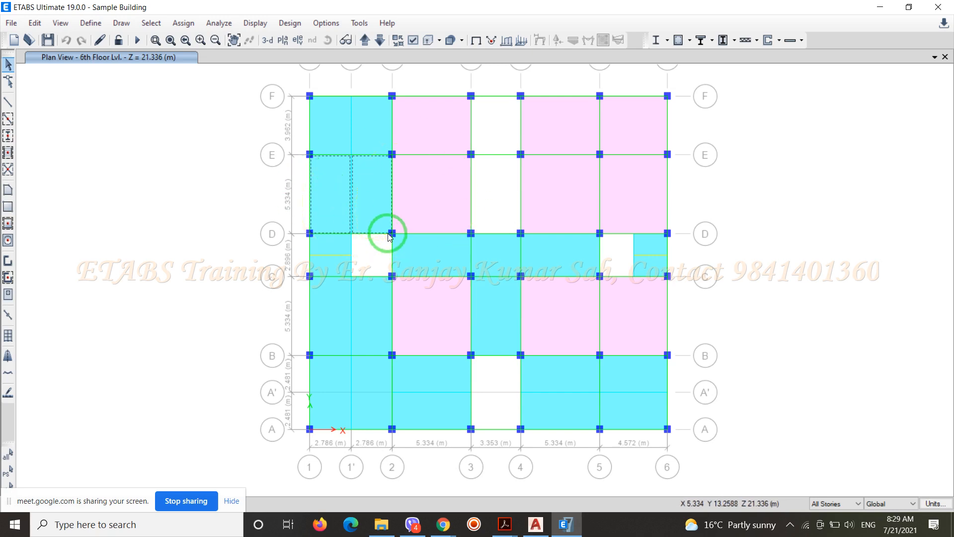
pyautogui.click(437, 188)
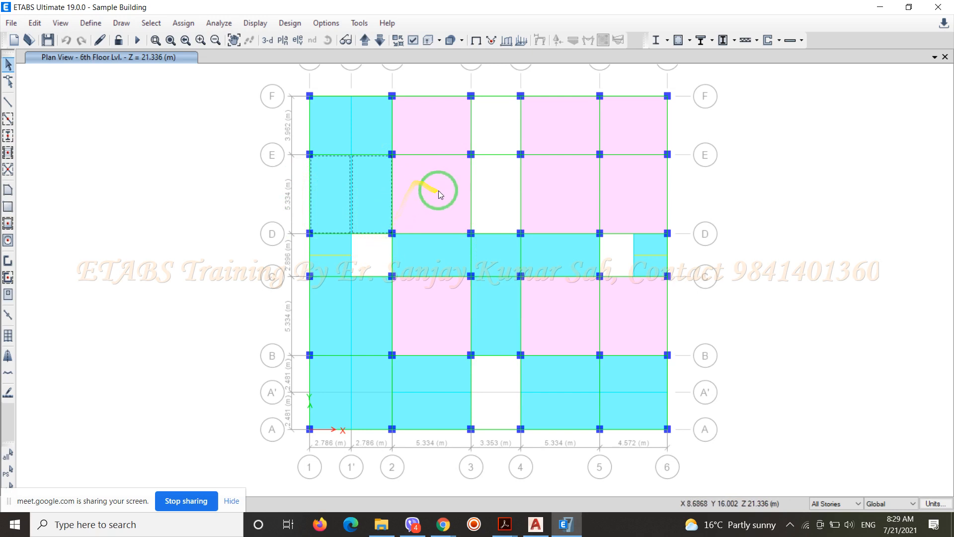
pyautogui.click(432, 125)
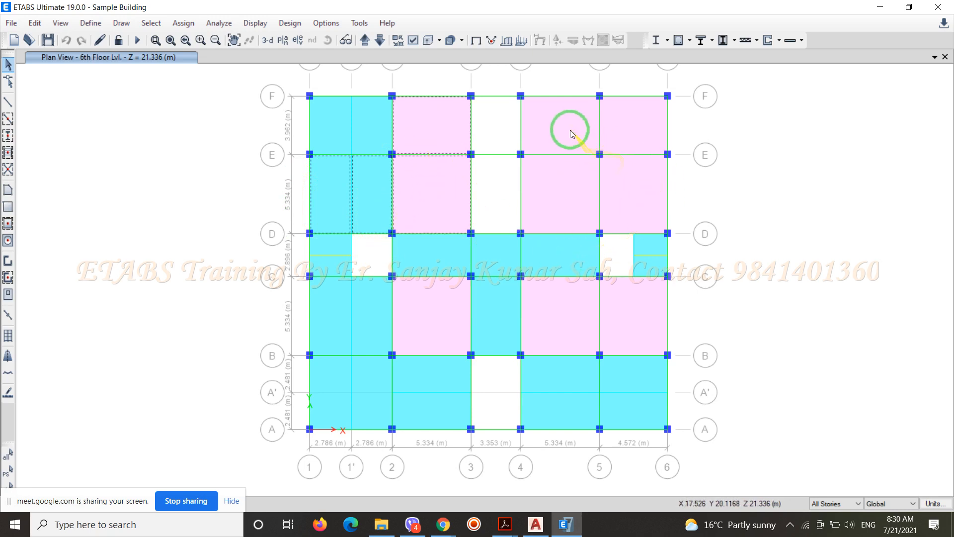
pyautogui.click(558, 124)
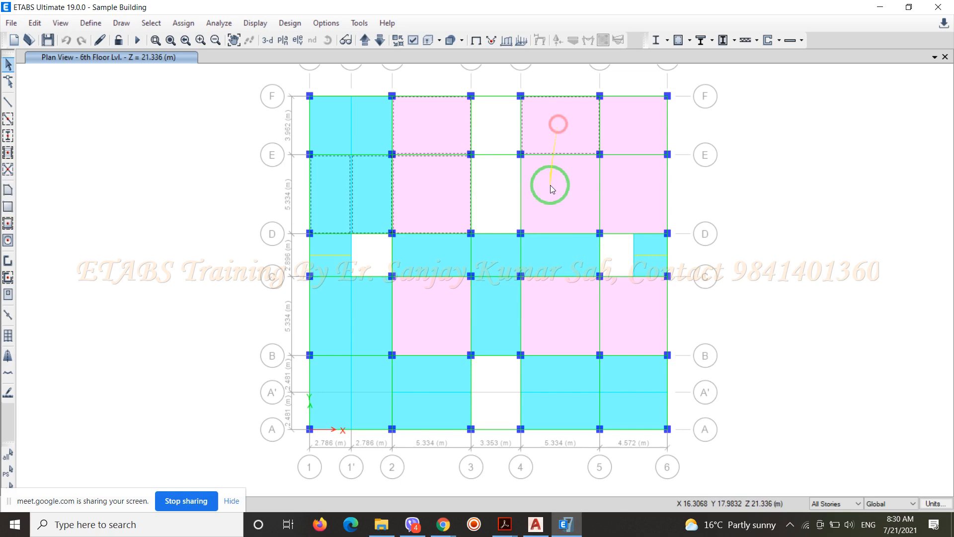
pyautogui.click(550, 209)
pyautogui.click(617, 197)
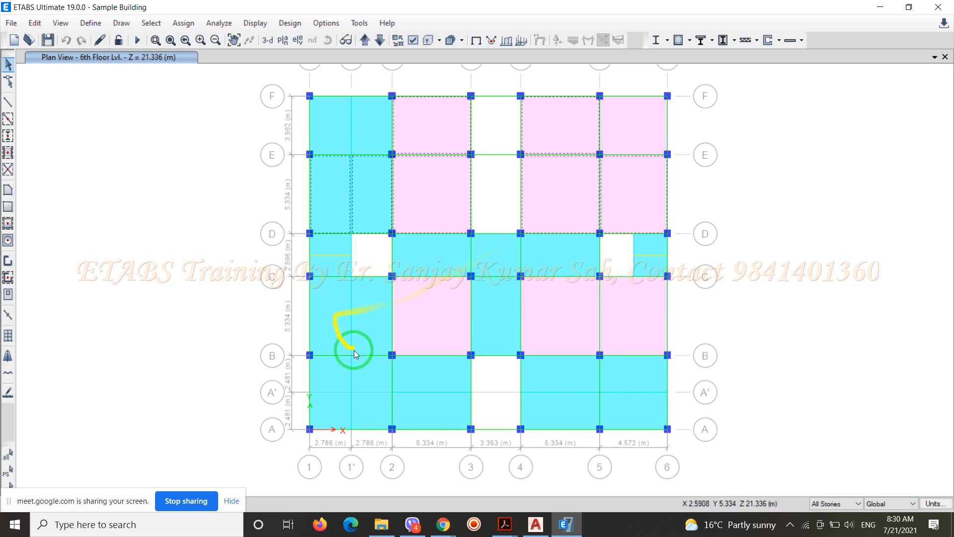
# Add to the selection the slabs between grids B and C in bays 1–3 and 4–6, and between A and B in bays 2–3 and 4–5
pyautogui.click(340, 313)
pyautogui.click(365, 313)
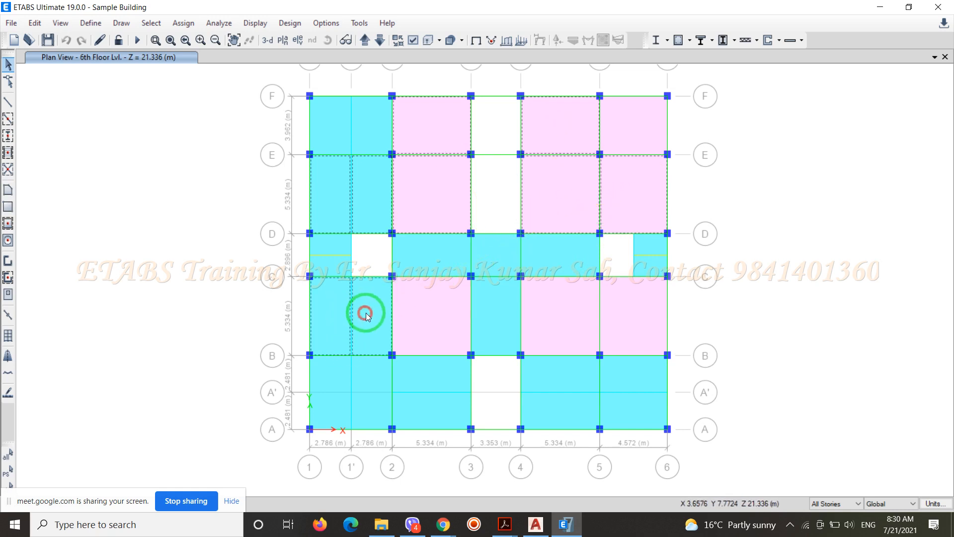
pyautogui.click(416, 313)
pyautogui.click(430, 405)
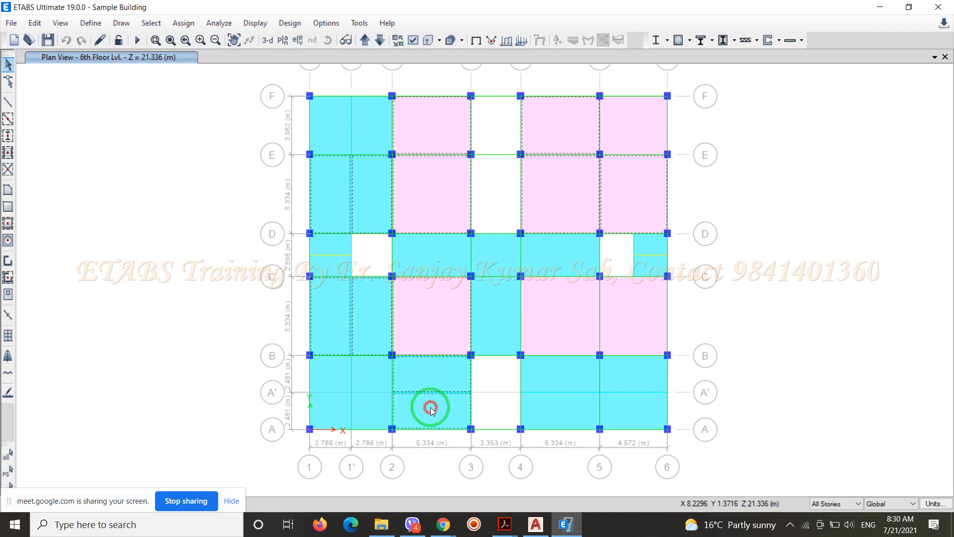
pyautogui.click(563, 416)
pyautogui.click(562, 374)
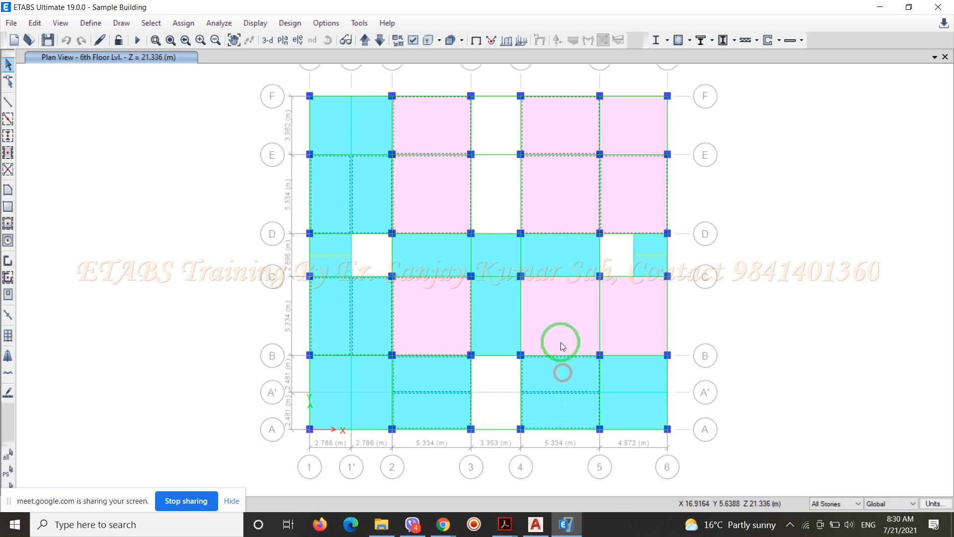
pyautogui.click(559, 329)
pyautogui.click(626, 324)
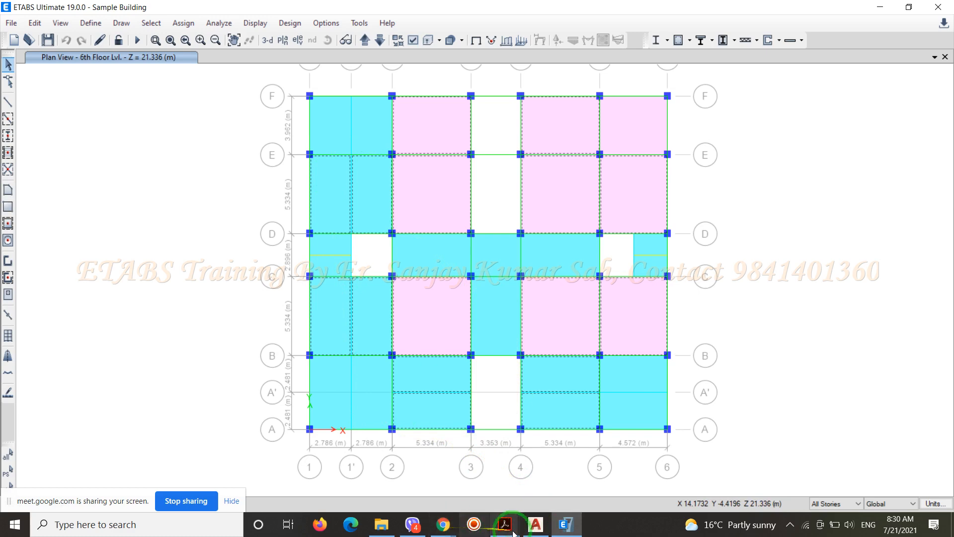
# Switch to the AutoCAD drawing and check the bedroom layout between grids A and B of the ground floor plan
pyautogui.click(536, 525)
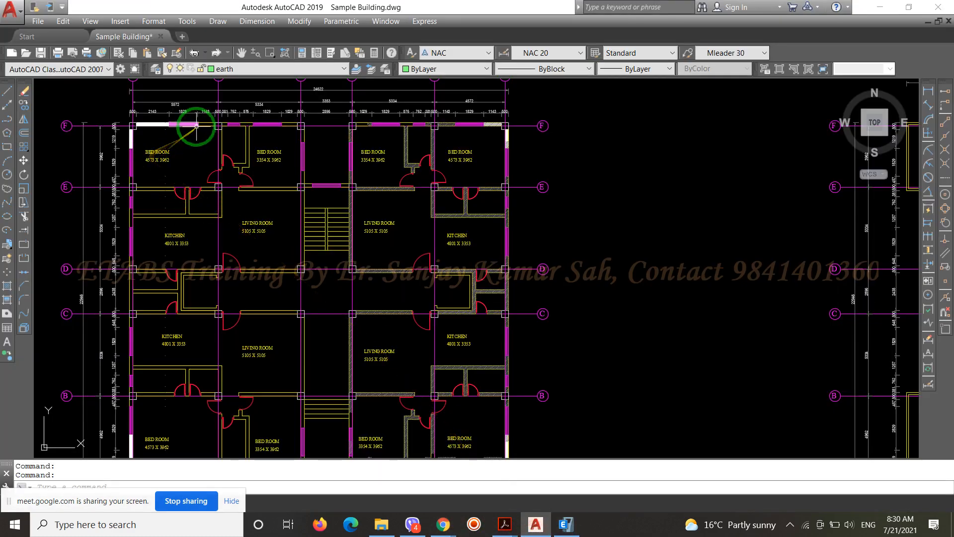
pyautogui.scroll(-2, 320, 202)
pyautogui.scroll(6, 471, 329)
pyautogui.scroll(-6, 484, 328)
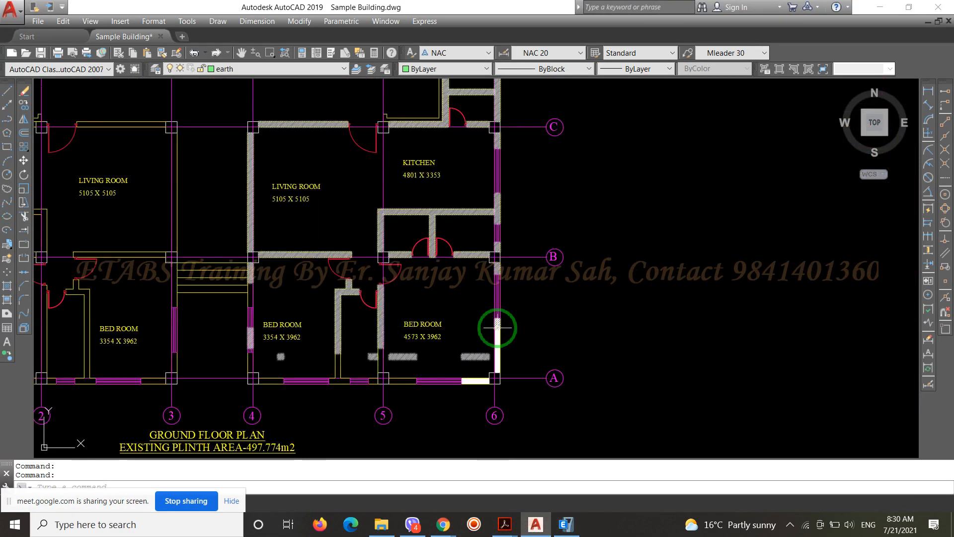
pyautogui.scroll(6, 281, 323)
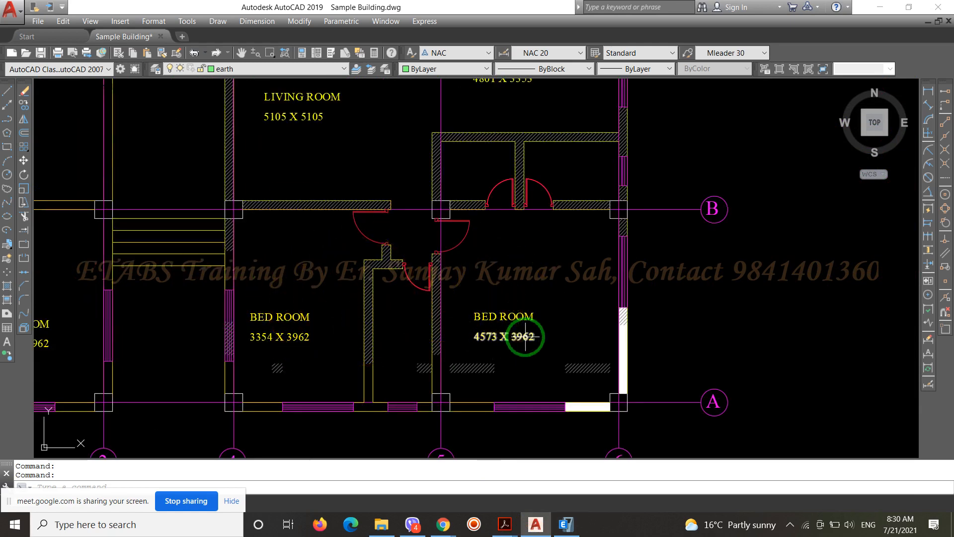
pyautogui.scroll(-2, 509, 337)
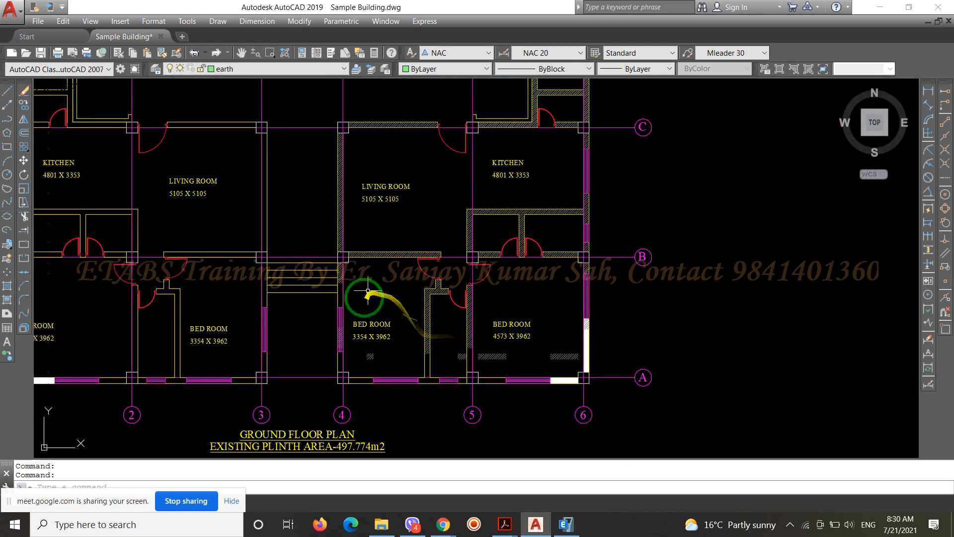
# Switch back to ETABS and set up a uniform shell load of 3 kN/m² under the Live<=3 pattern for the selected slabs
pyautogui.click(566, 524)
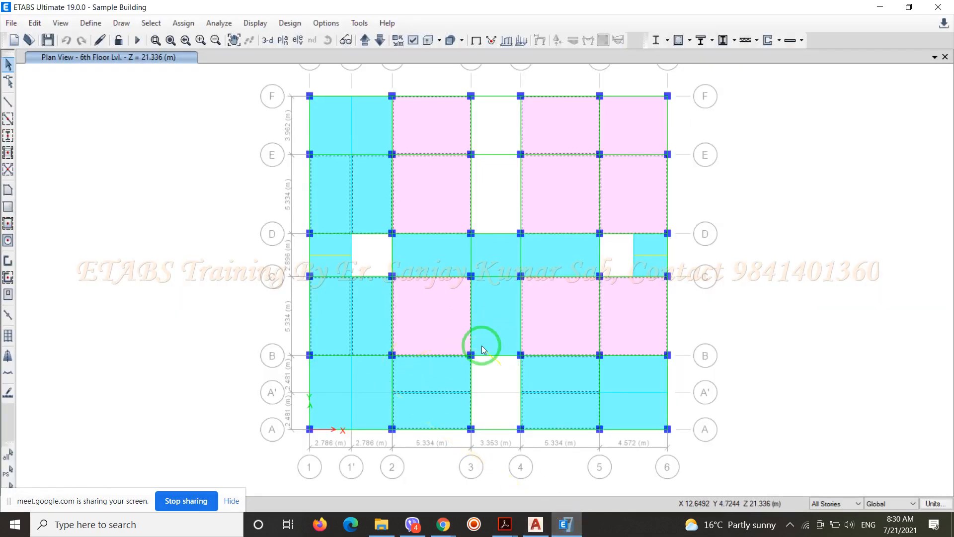
pyautogui.click(182, 23)
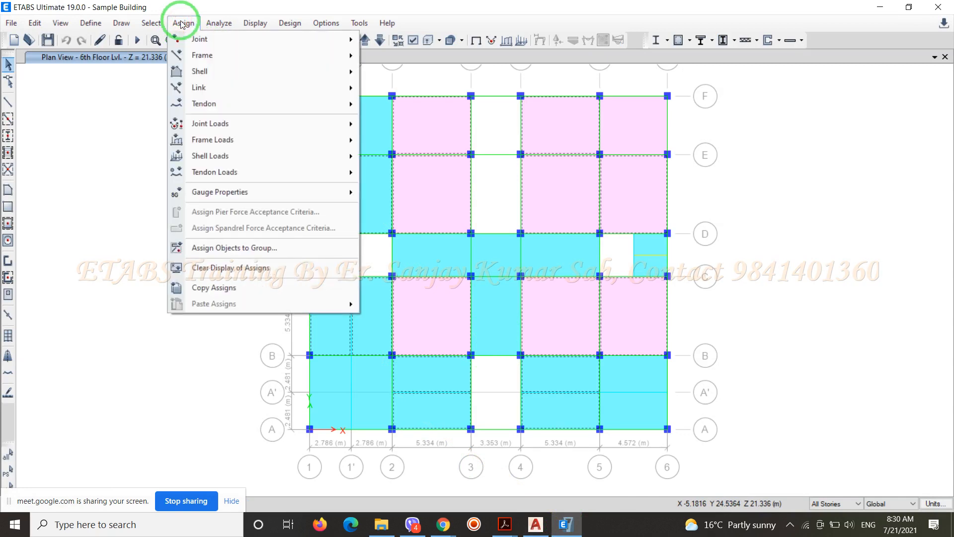
pyautogui.moveTo(234, 154)
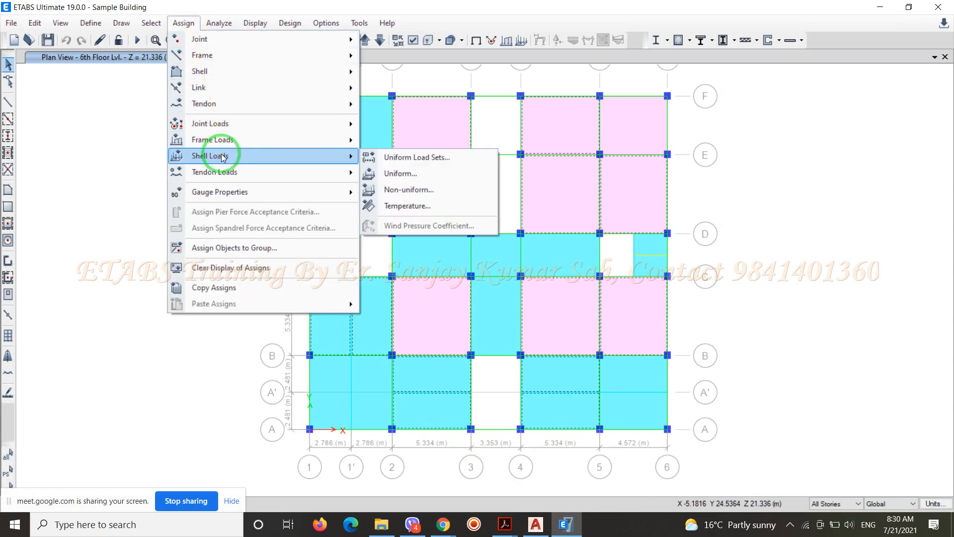
pyautogui.click(392, 175)
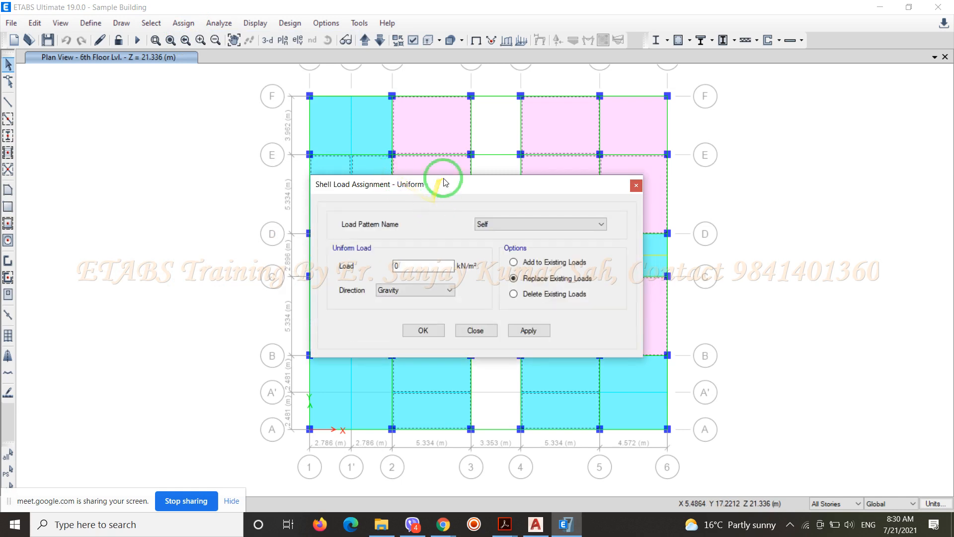
pyautogui.moveTo(442, 183); pyautogui.dragTo(195, 126)
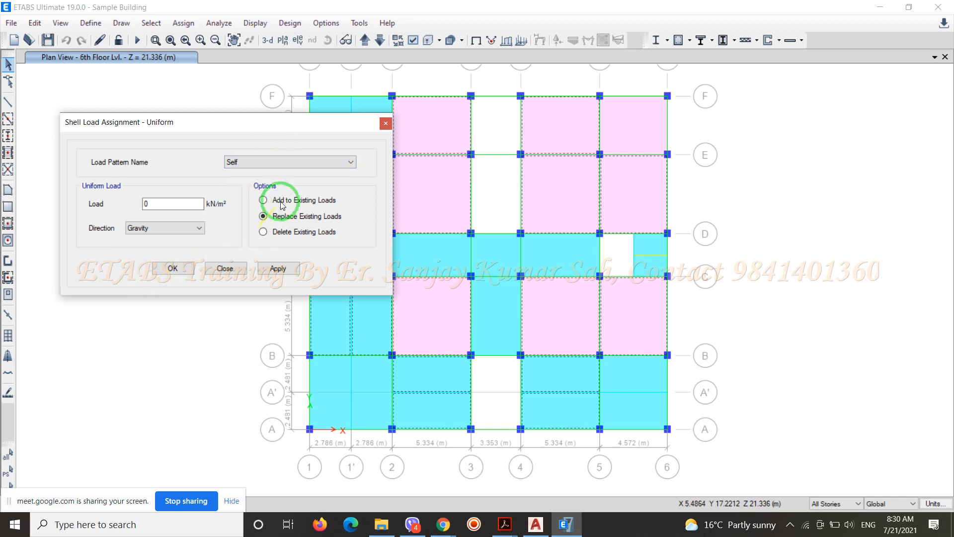
pyautogui.click(301, 163)
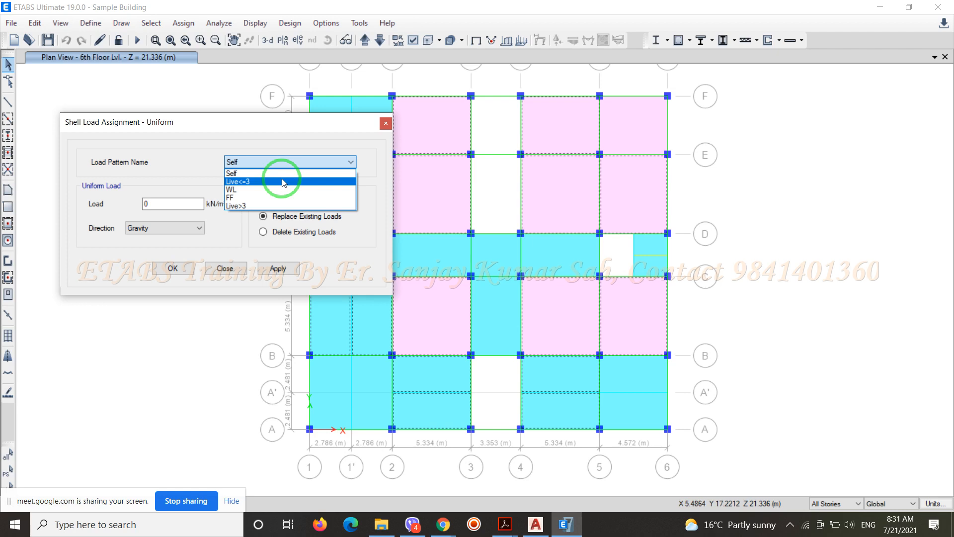
pyautogui.click(246, 182)
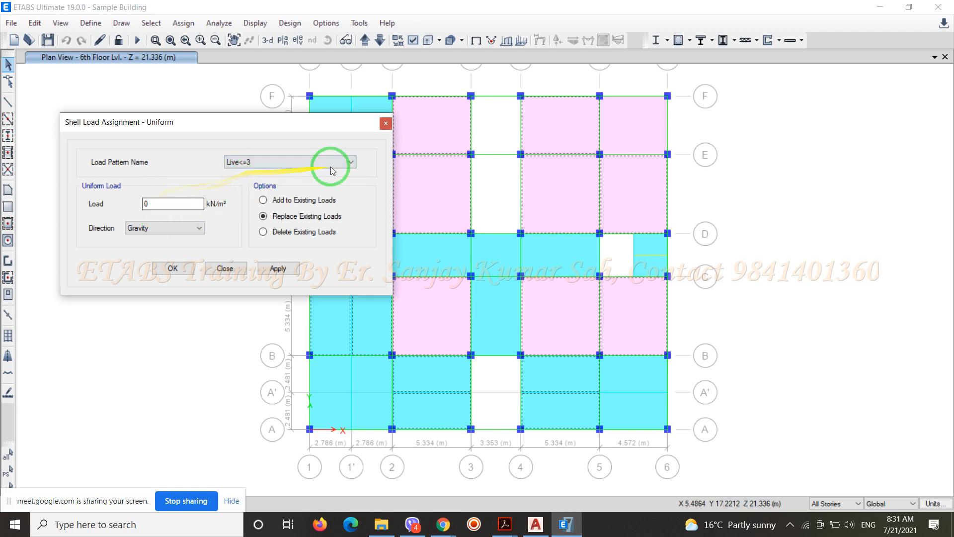
pyautogui.moveTo(158, 204); pyautogui.dragTo(127, 209)
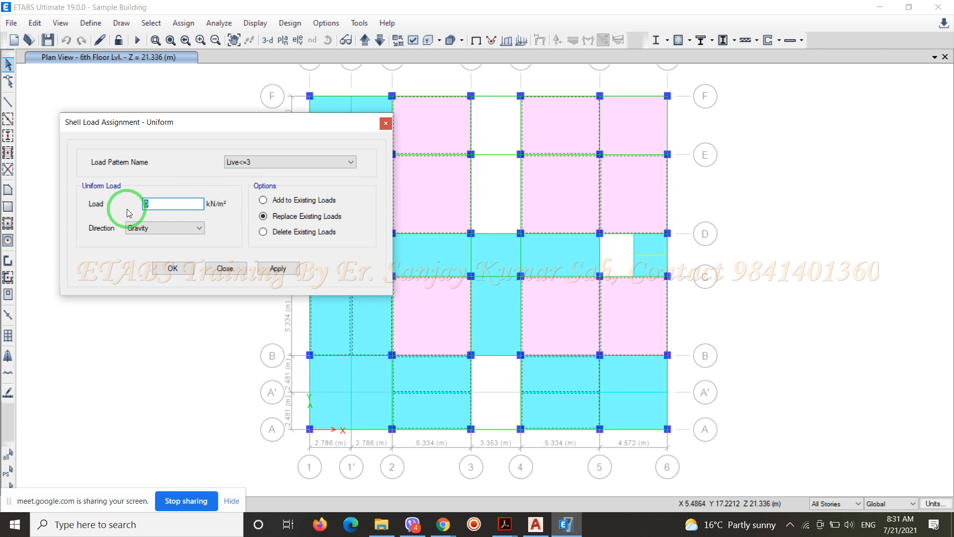
pyautogui.write('3')
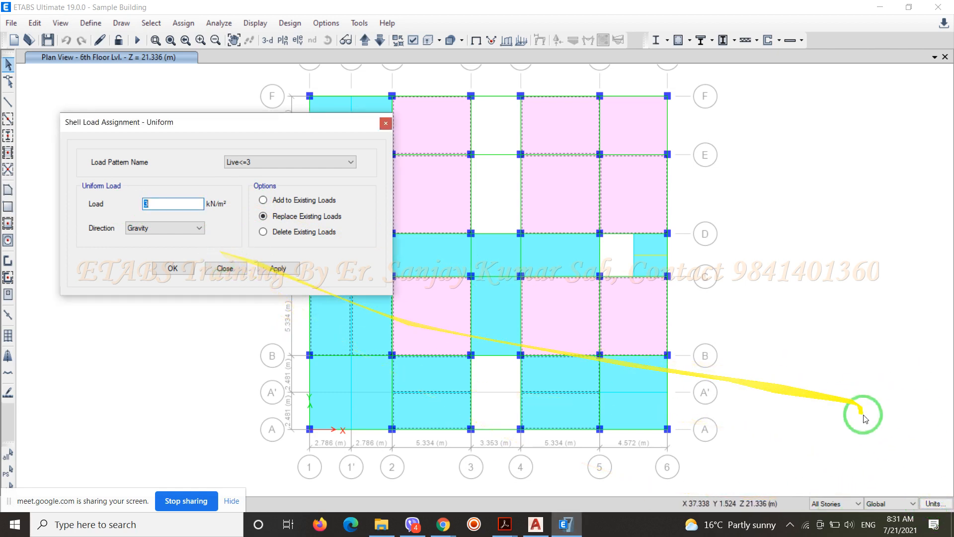
# Check the unit options and load direction, and assign the load to the selected slabs in the Gravity direction, replacing existing loads
pyautogui.click(936, 503)
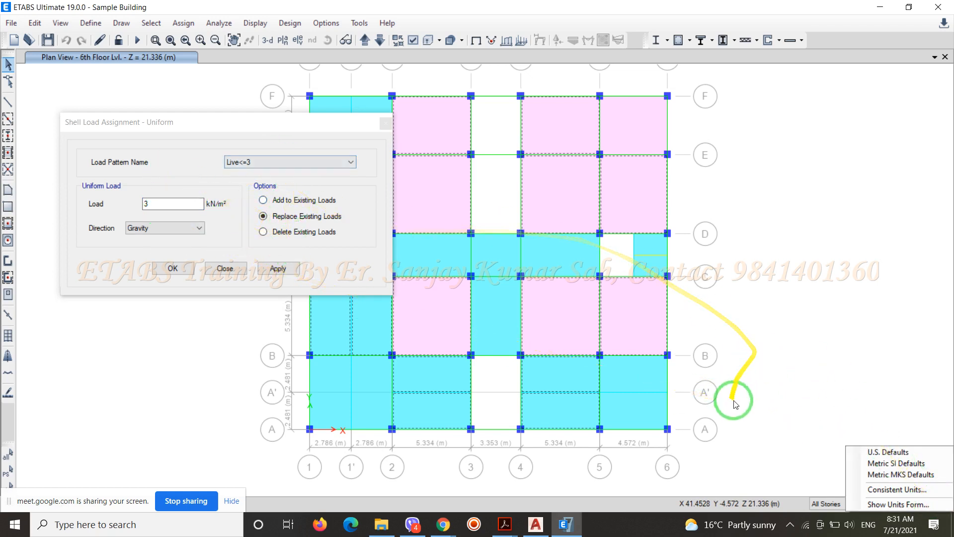
pyautogui.click(197, 159)
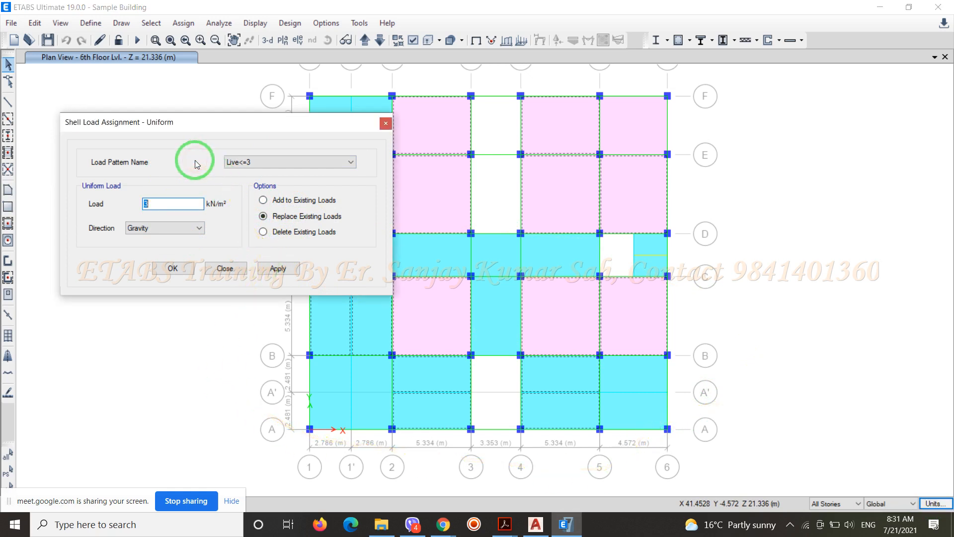
pyautogui.click(197, 233)
pyautogui.click(201, 232)
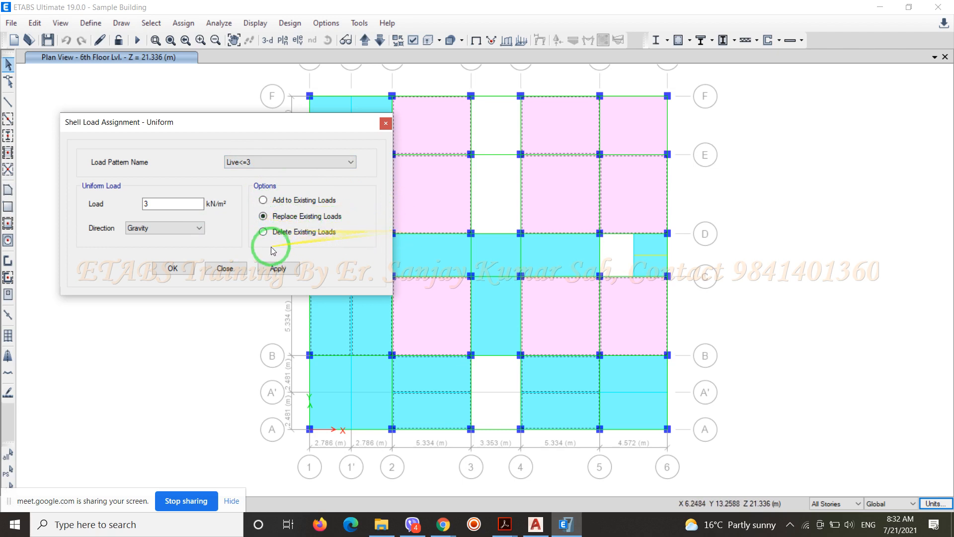
pyautogui.click(173, 268)
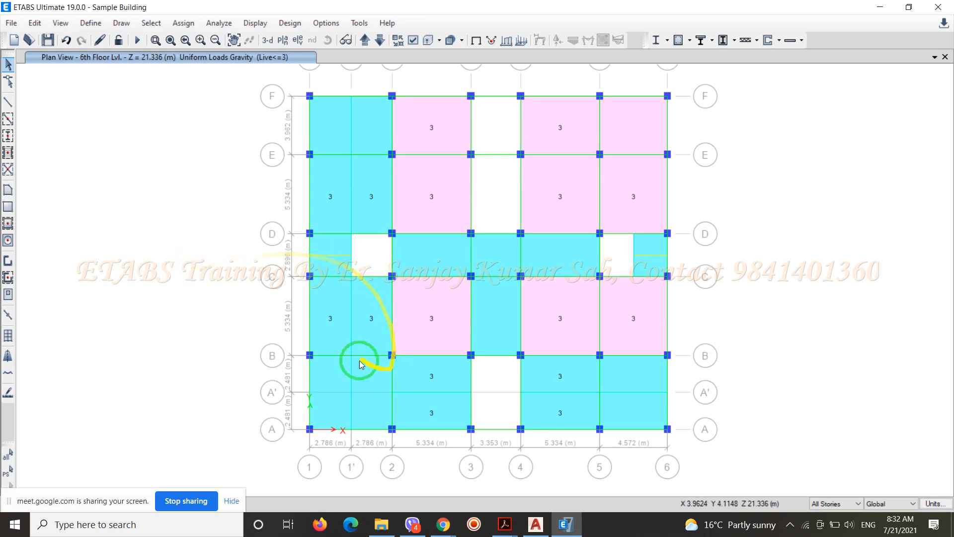
# Select the slabs in bays 1–2 and 5–6 between grids E and F and between grids A and B
pyautogui.click(342, 128)
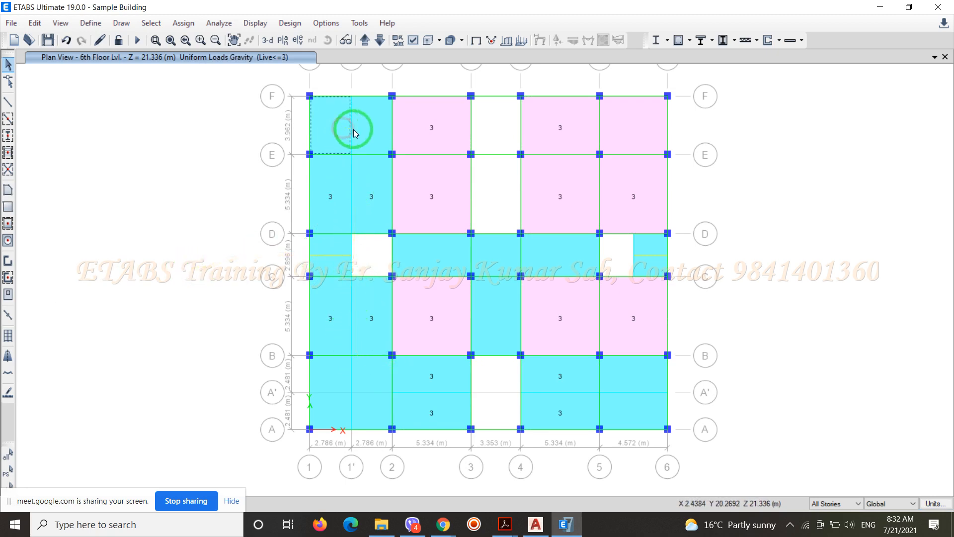
pyautogui.click(365, 131)
pyautogui.click(341, 372)
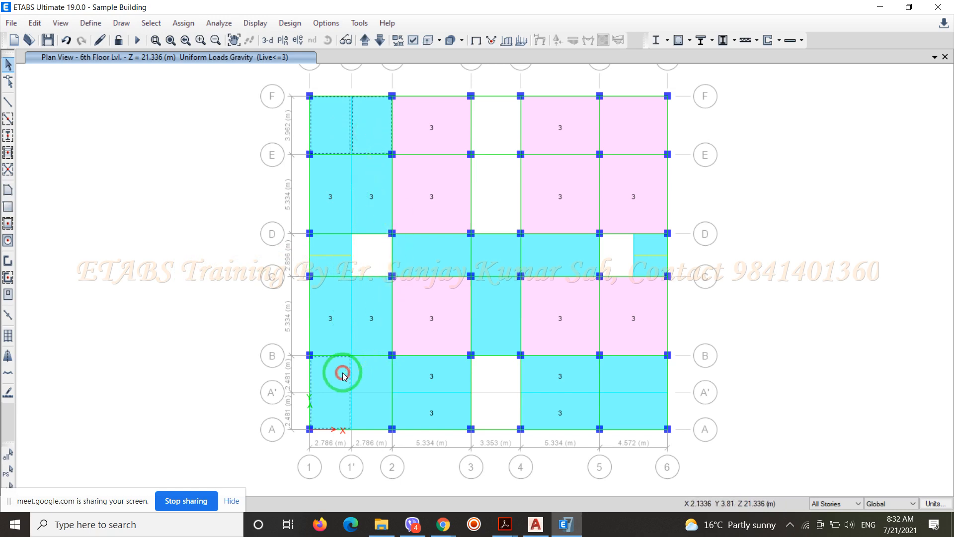
pyautogui.click(367, 408)
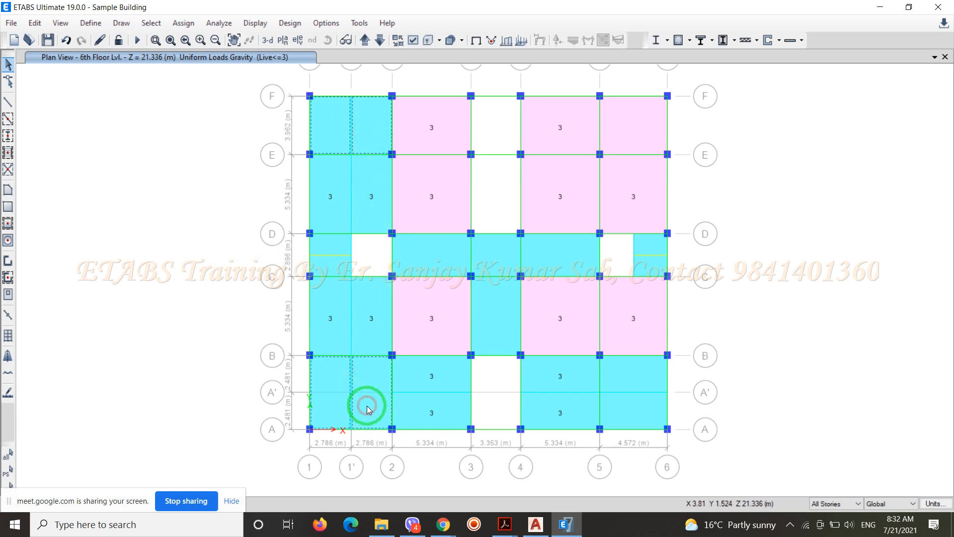
pyautogui.click(629, 411)
pyautogui.click(634, 372)
pyautogui.click(632, 141)
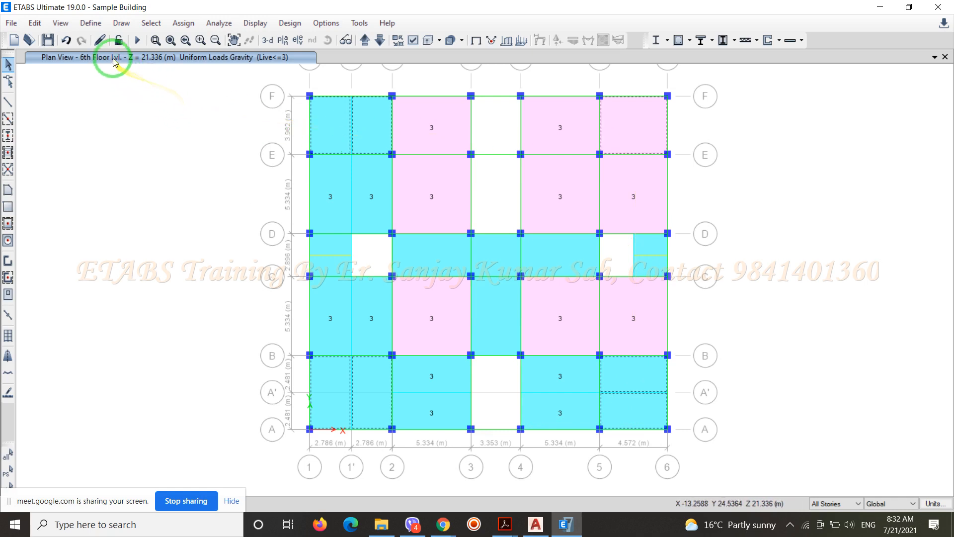
# Assign a uniform gravity load of 2 kN/m² to the selected slabs under the Live<=3 pattern, replacing existing loads
pyautogui.click(181, 25)
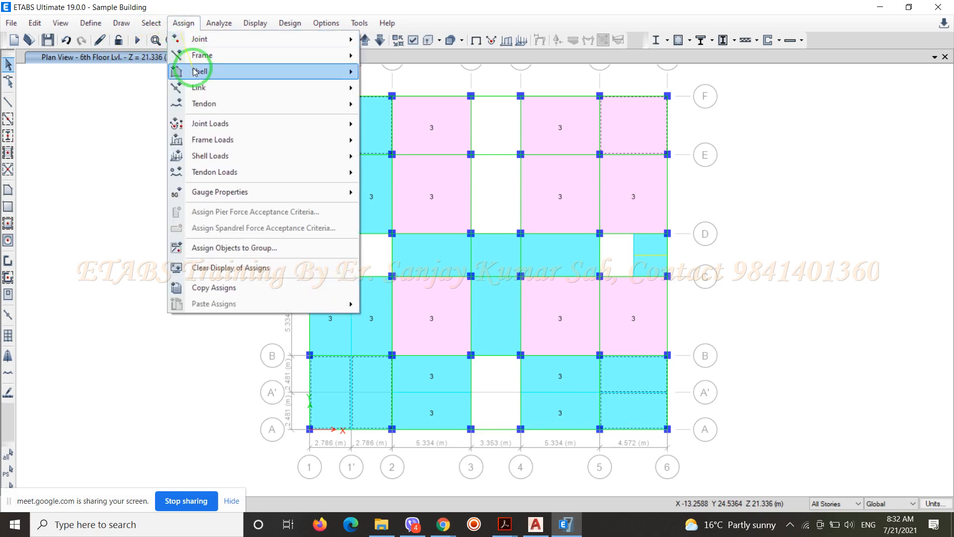
pyautogui.moveTo(281, 159)
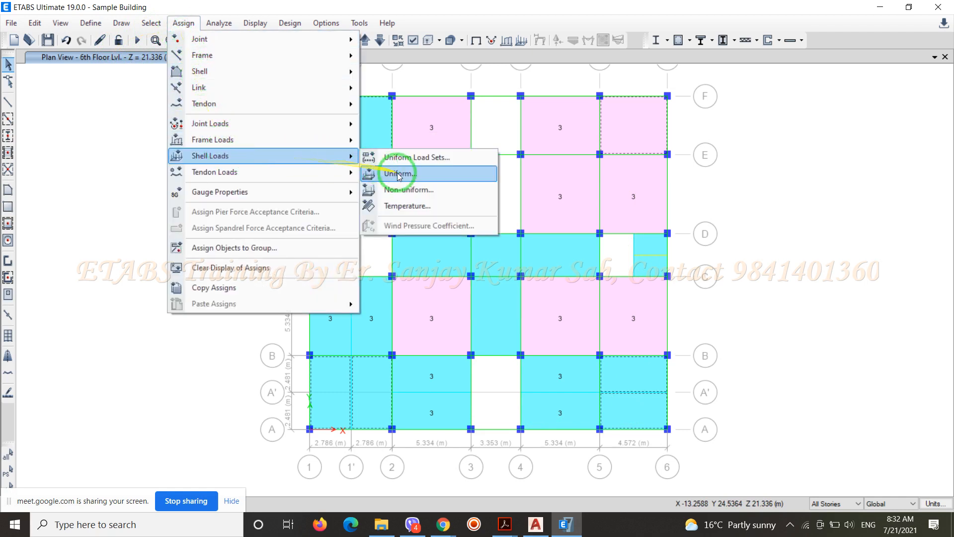
pyautogui.click(393, 169)
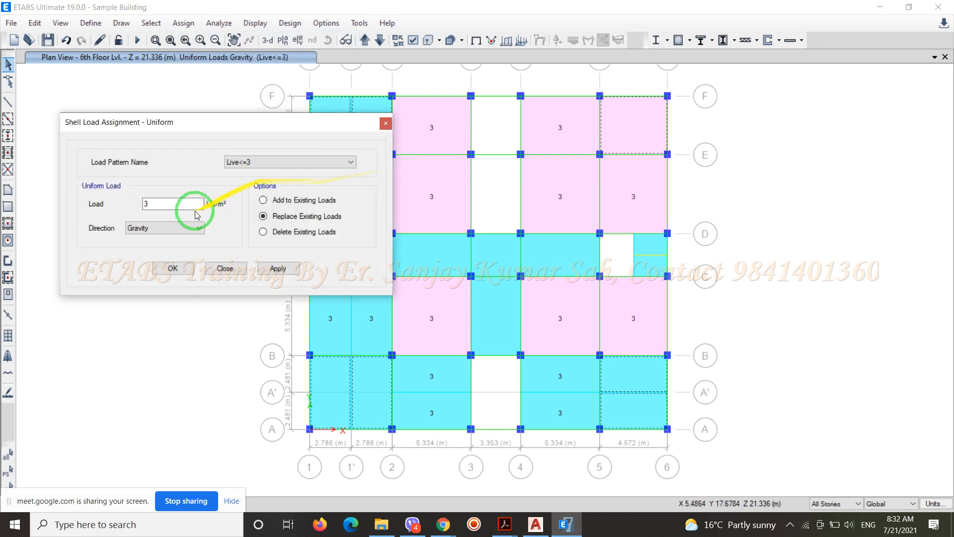
pyautogui.moveTo(181, 203); pyautogui.dragTo(128, 215)
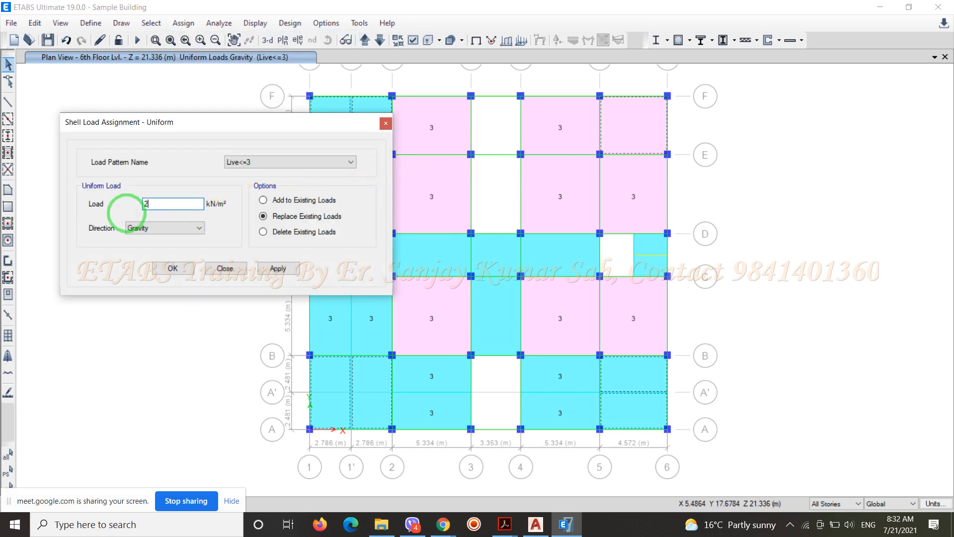
pyautogui.click(173, 269)
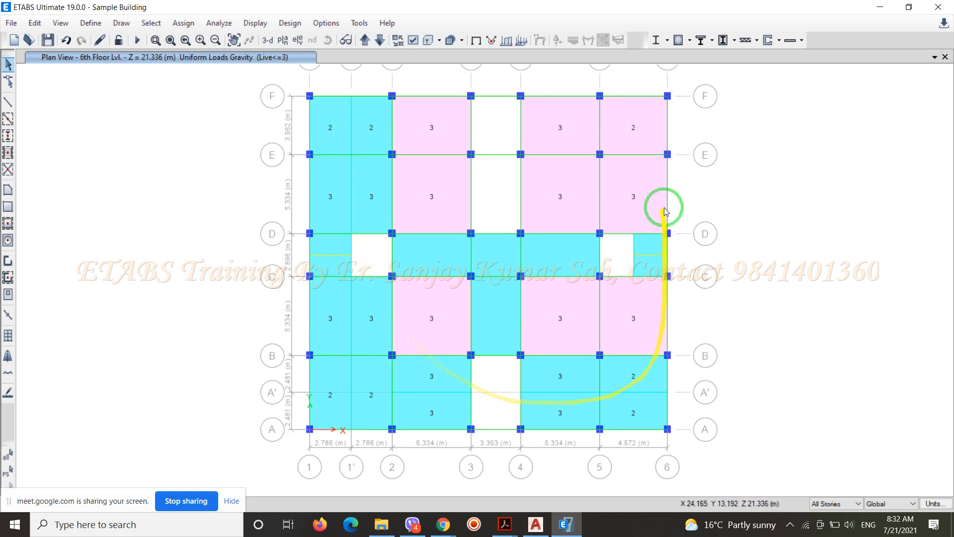
# Select all slabs between grids C and D, plus the slab between grids B and C in bay 3–4
pyautogui.click(332, 264)
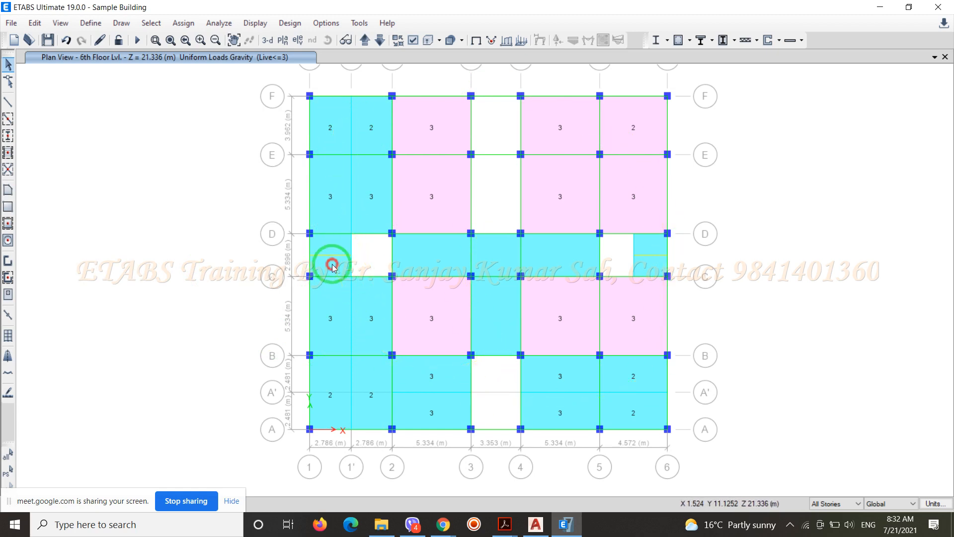
pyautogui.click(332, 245)
pyautogui.click(436, 255)
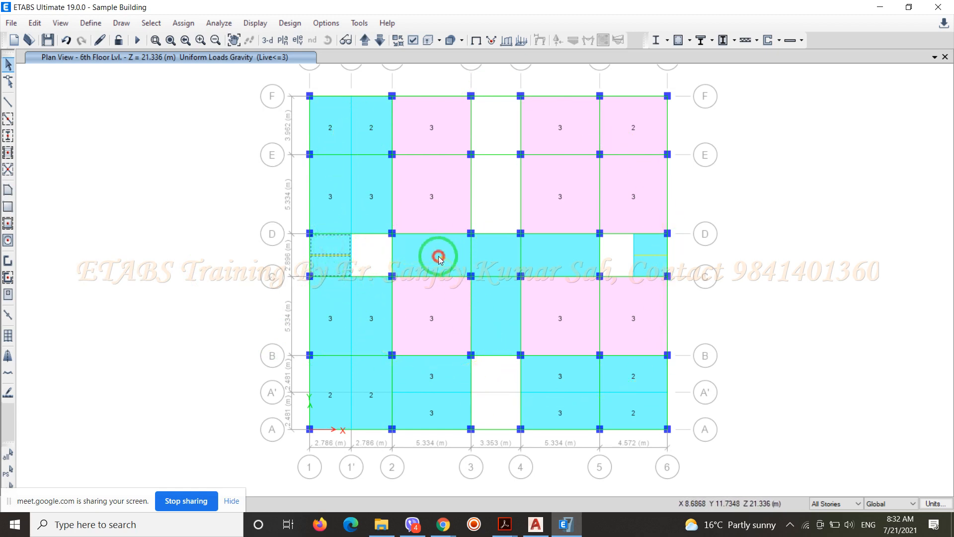
pyautogui.click(495, 257)
pyautogui.click(554, 257)
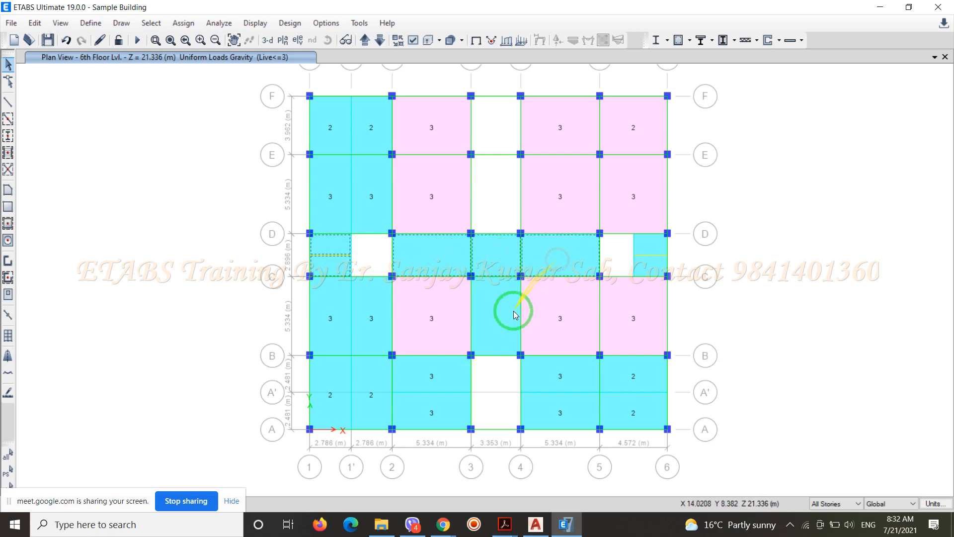
pyautogui.click(501, 316)
pyautogui.click(644, 269)
pyautogui.click(651, 247)
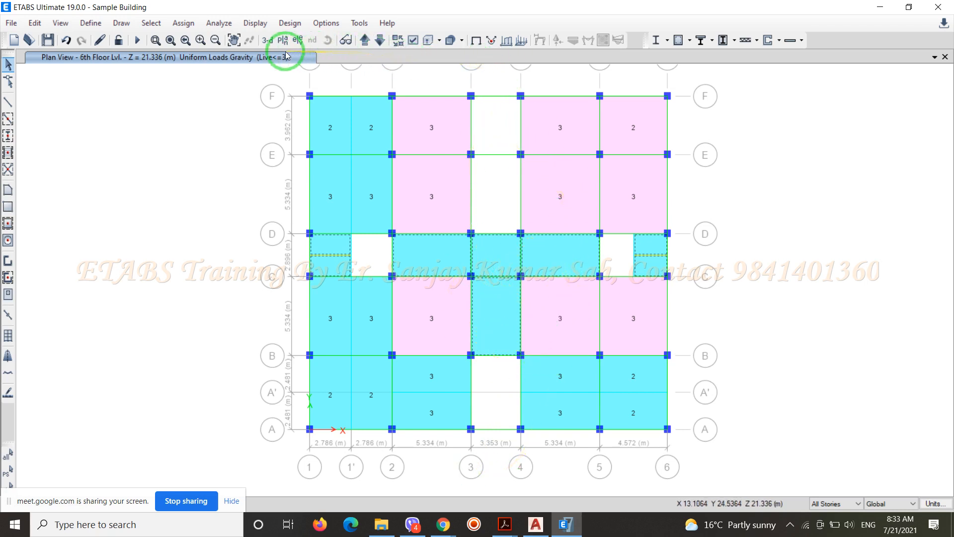
# Assign a uniform gravity load of 4 kN/m² to the selected slabs under the Live>3 pattern, and save the model
pyautogui.click(184, 23)
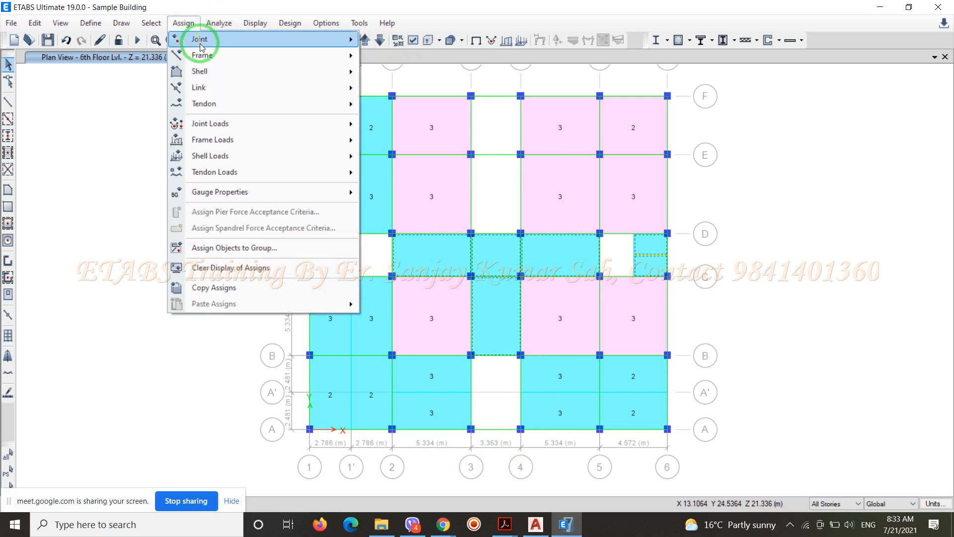
pyautogui.moveTo(209, 155)
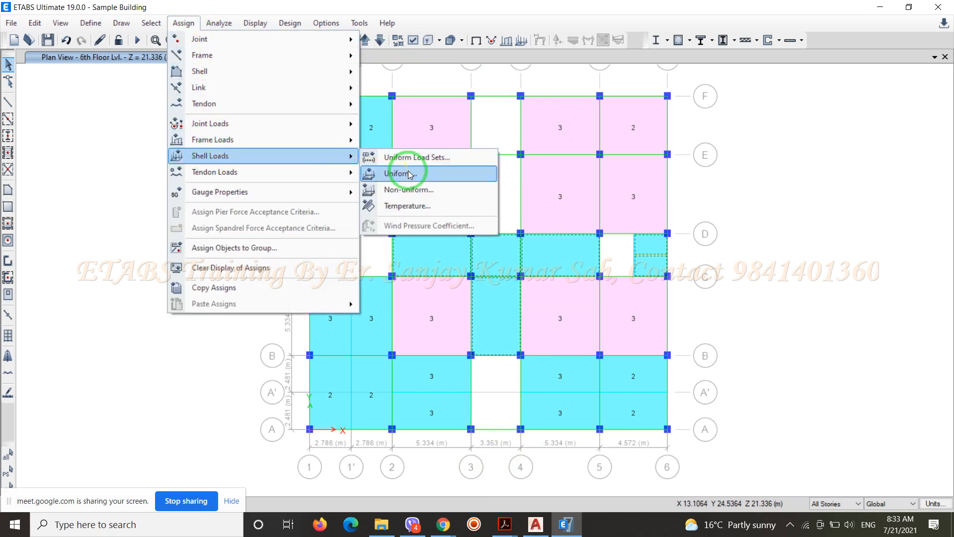
pyautogui.click(408, 173)
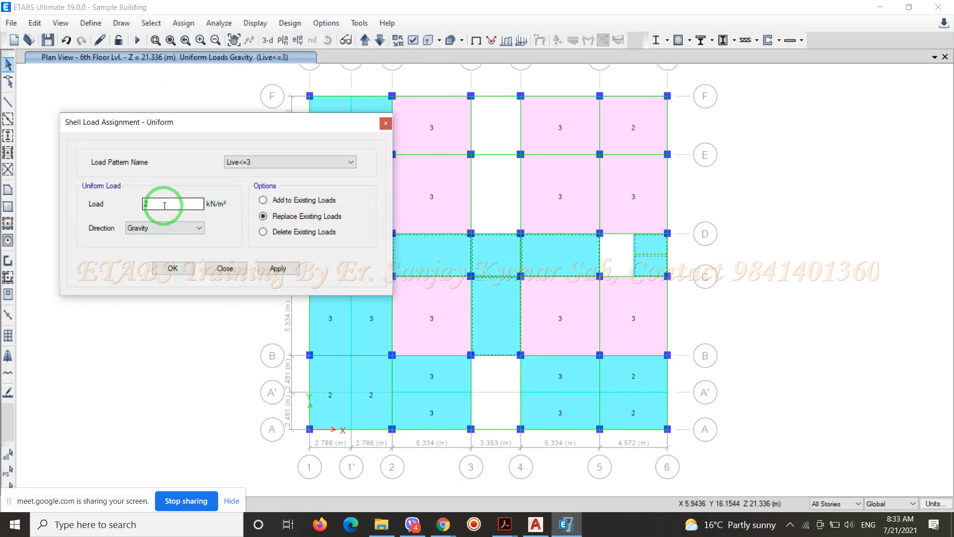
pyautogui.click(163, 205)
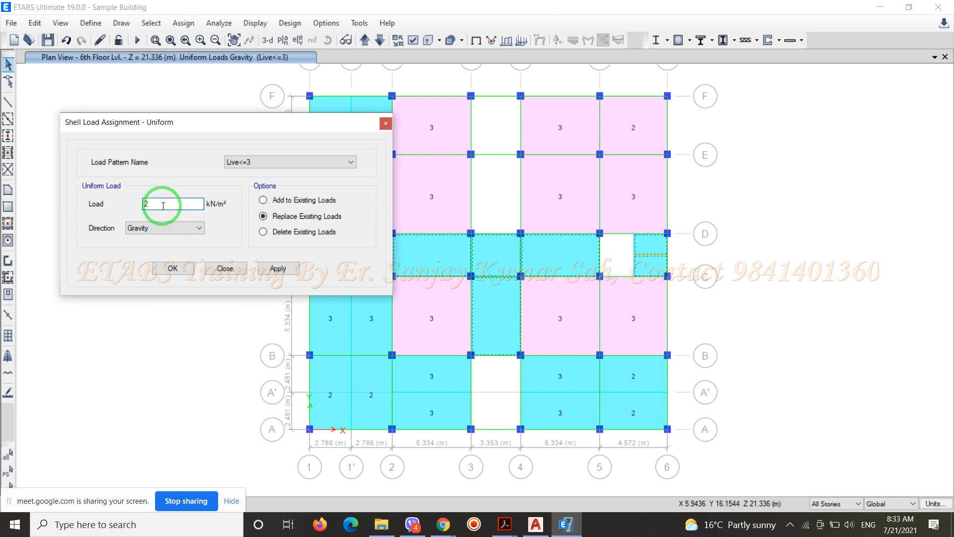
pyautogui.click(352, 162)
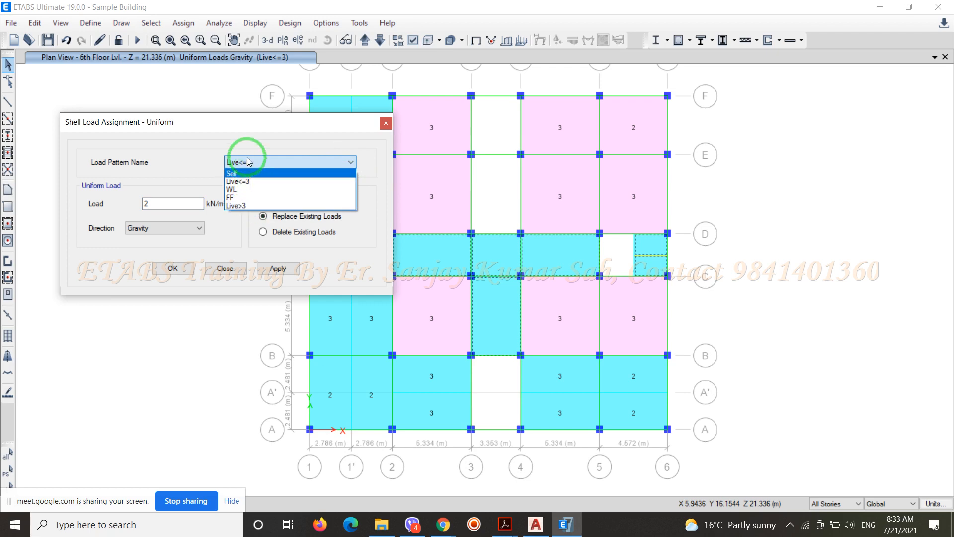
pyautogui.click(236, 205)
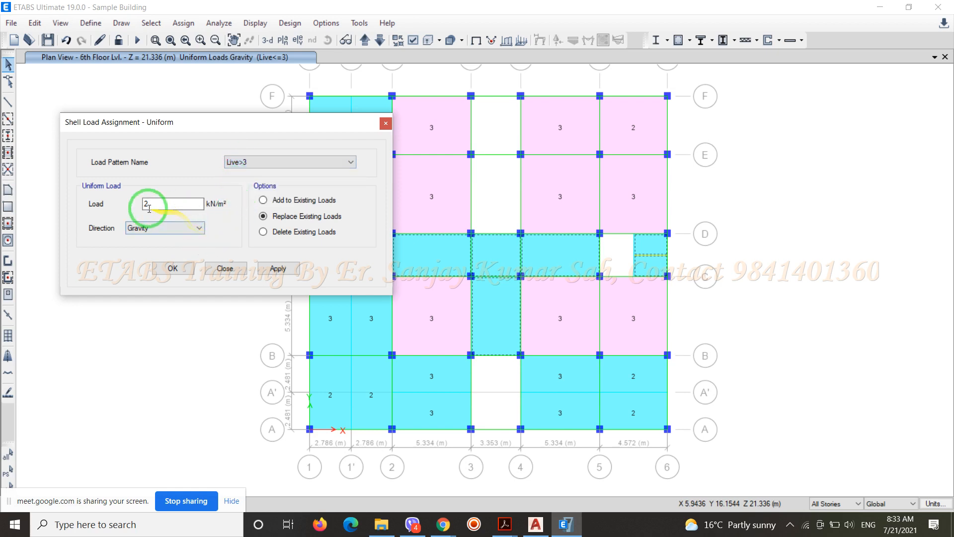
pyautogui.moveTo(149, 204); pyautogui.dragTo(136, 205)
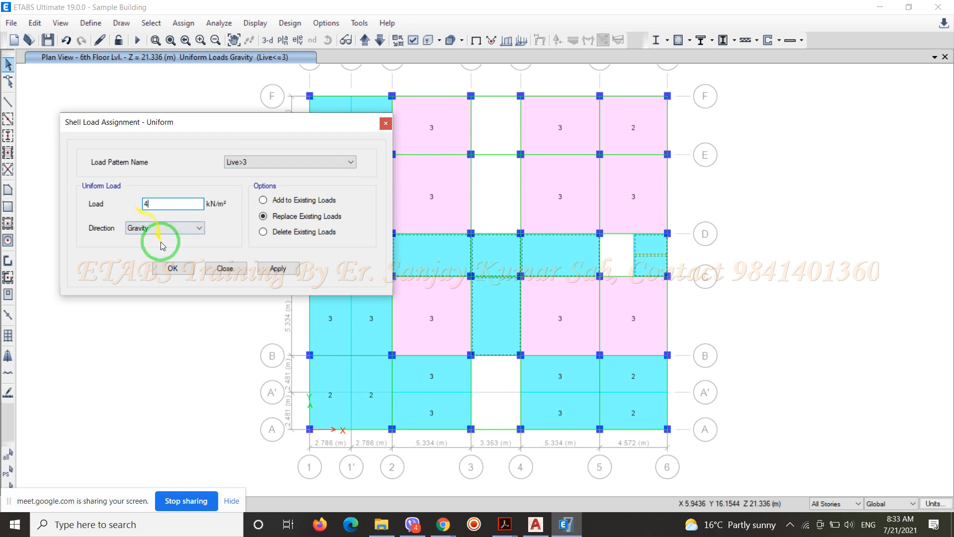
pyautogui.click(173, 269)
pyautogui.click(173, 269)
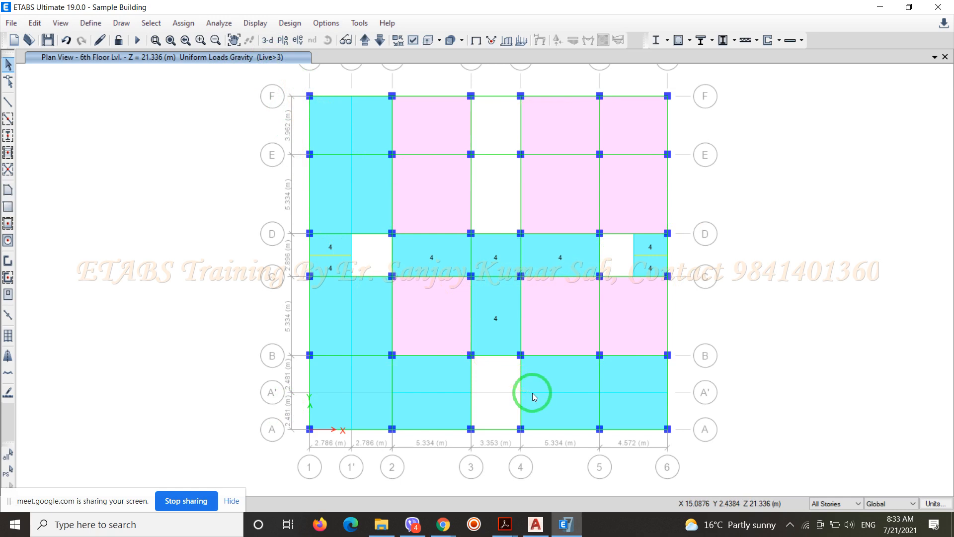
pyautogui.click(48, 40)
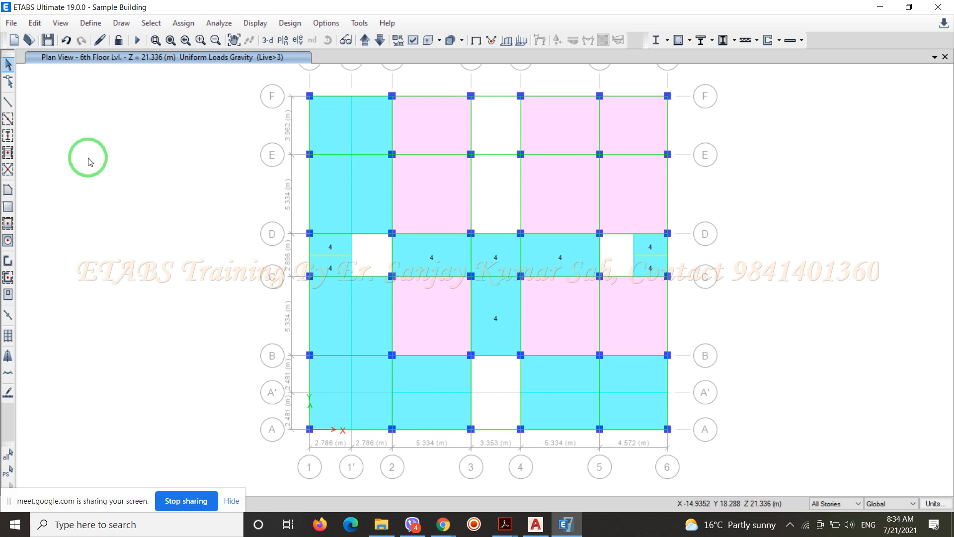
# Switch to the AutoCAD drawing and examine the ground floor plan's bedroom, kitchen and living room layout between grids 1–6 and B–F
pyautogui.click(535, 525)
pyautogui.scroll(-4, 512, 351)
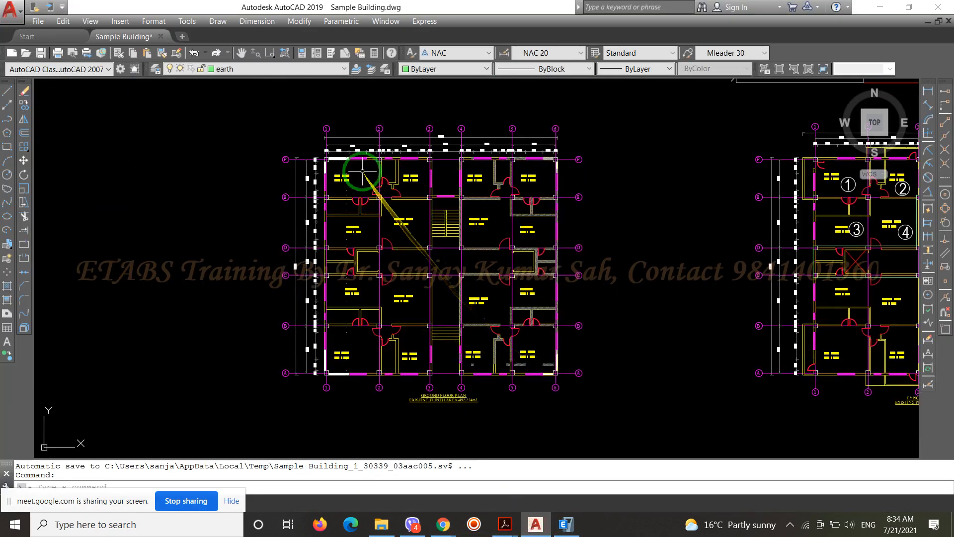
pyautogui.scroll(5, 458, 218)
pyautogui.scroll(-2, 384, 99)
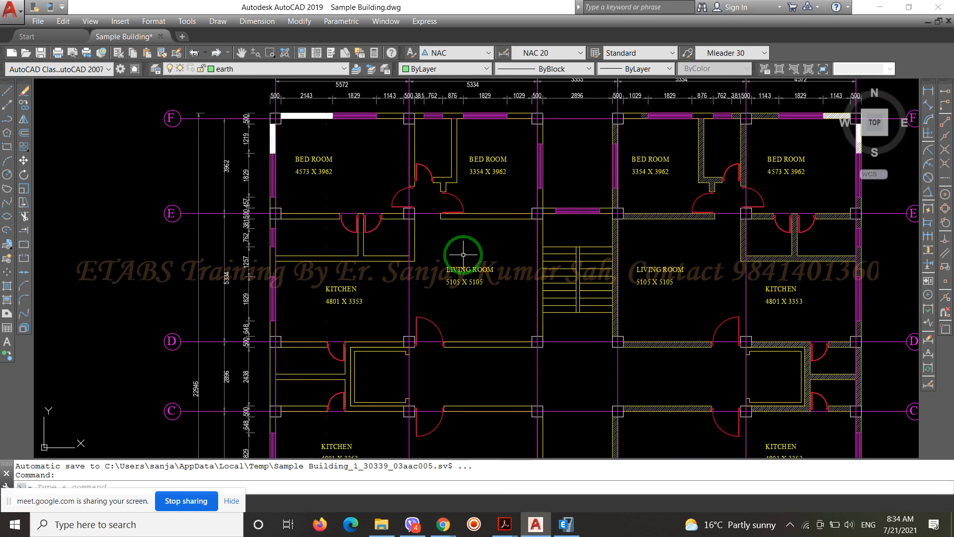
pyautogui.scroll(-2, 239, 175)
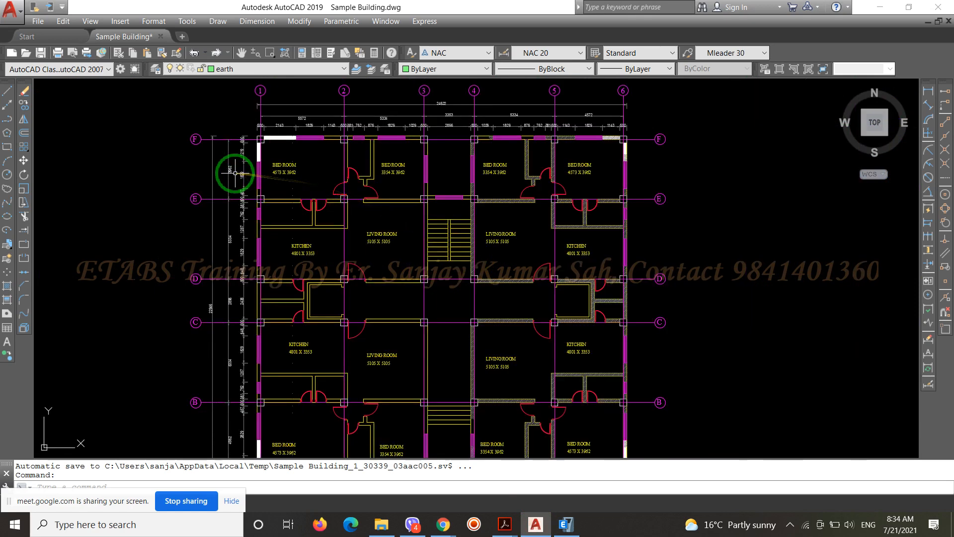
pyautogui.scroll(4, 347, 248)
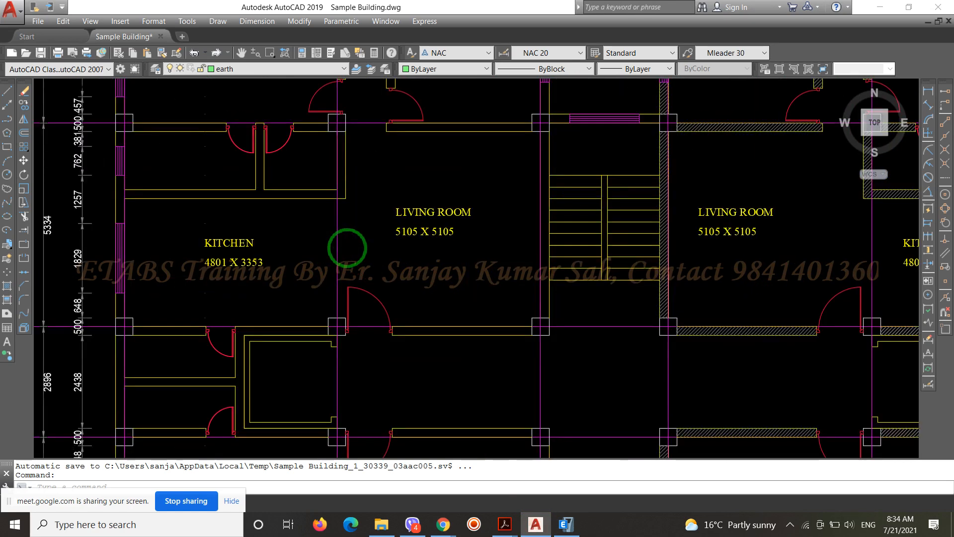
pyautogui.scroll(-4, 347, 248)
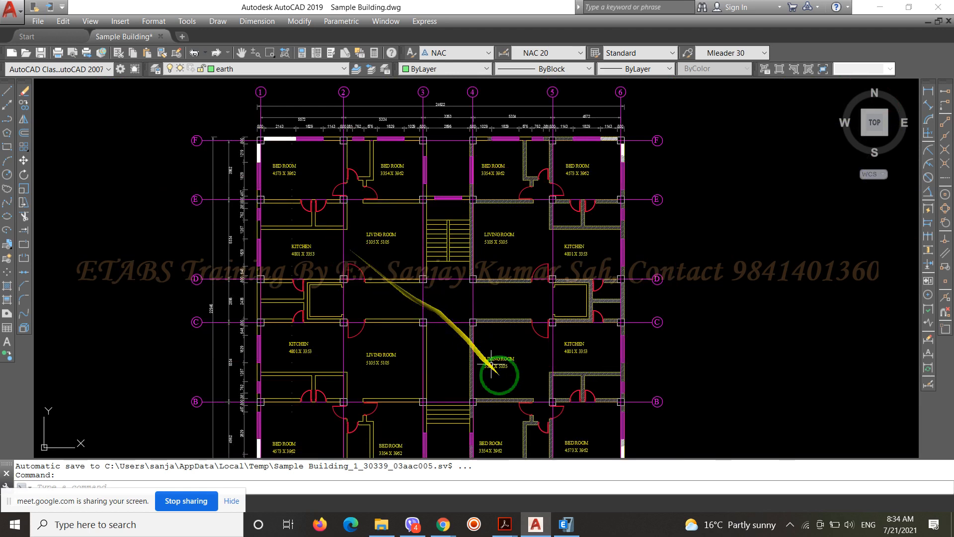
# Switch to the IS 875 2 1987 PDF in Acrobat and locate Table 2 on imposed loads for various types of roofs
pyautogui.moveTo(505, 527)
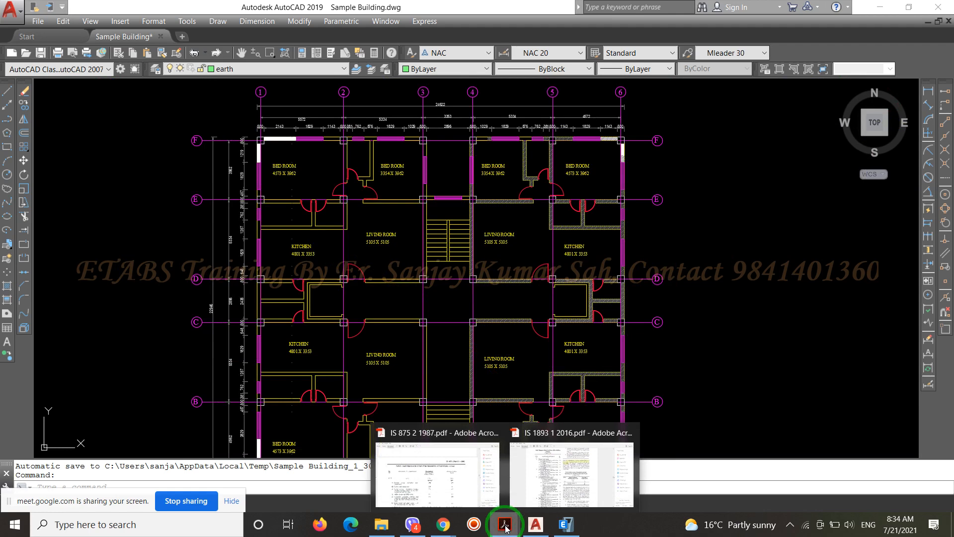
pyautogui.click(474, 486)
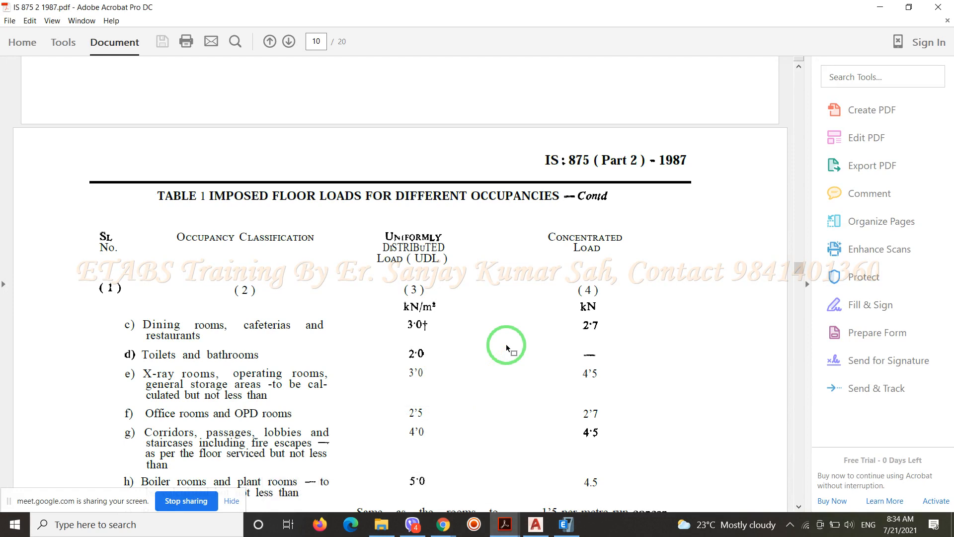
pyautogui.scroll(-13, 514, 323)
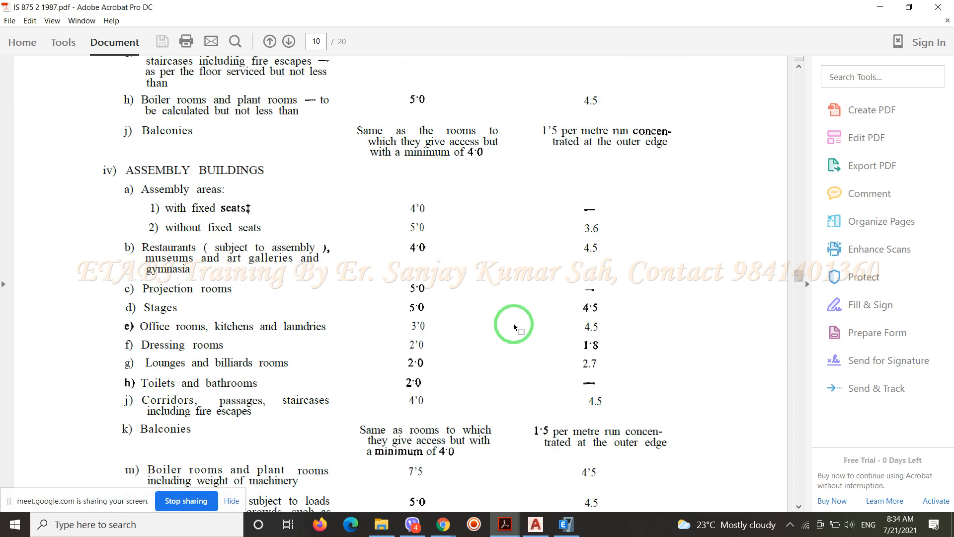
pyautogui.scroll(-14, 514, 323)
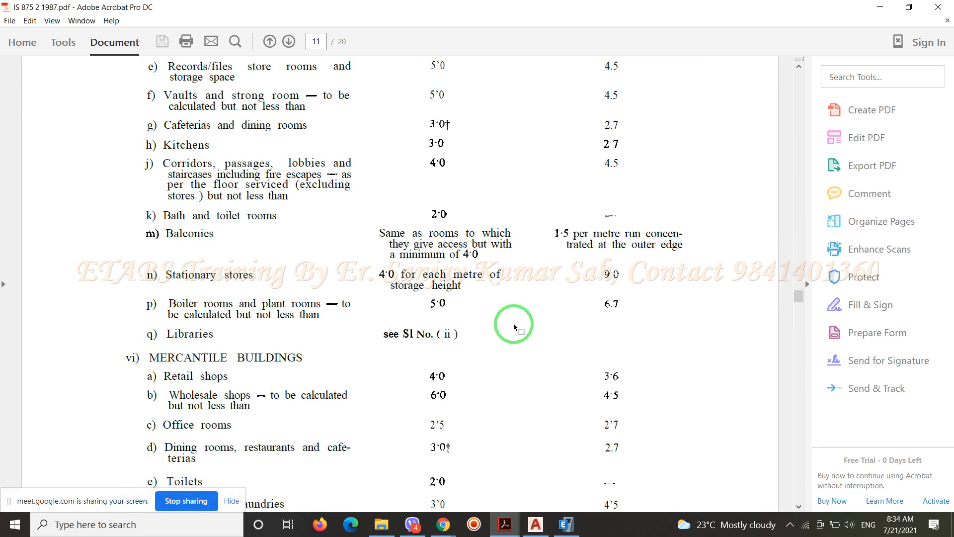
pyautogui.scroll(-18, 514, 323)
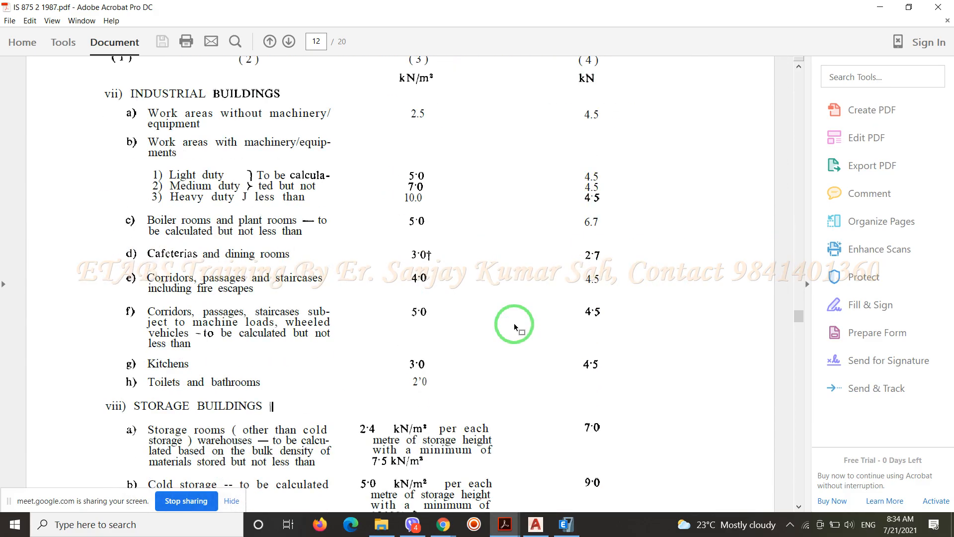
pyautogui.scroll(-15, 514, 323)
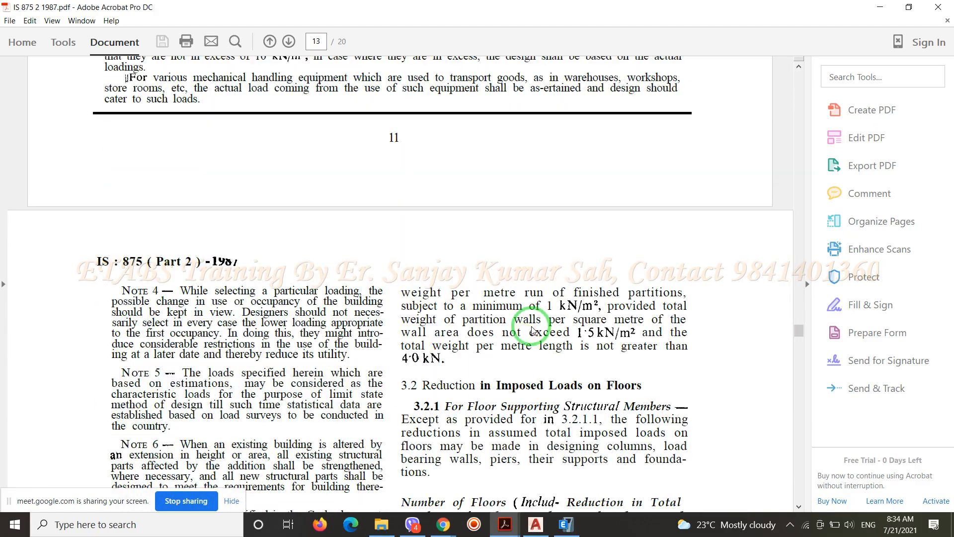
pyautogui.scroll(-15, 532, 330)
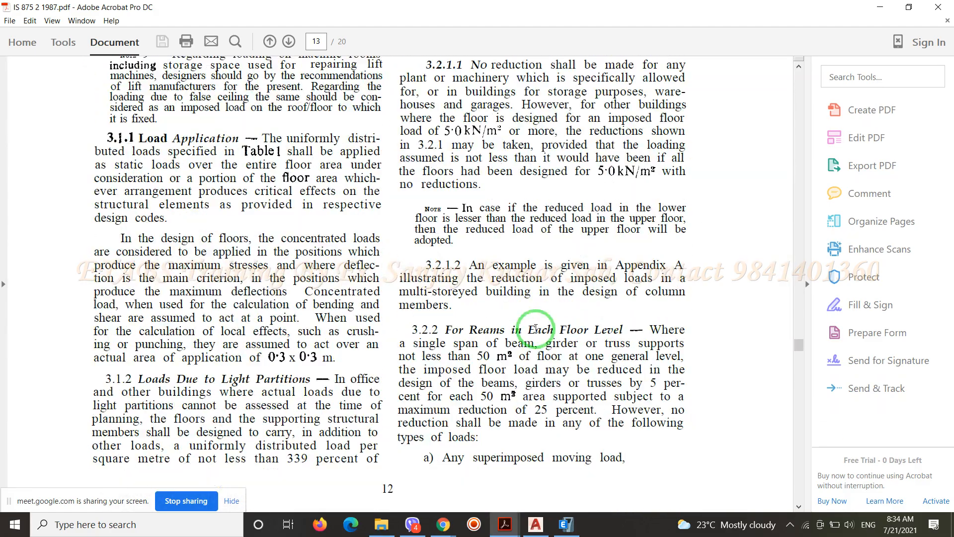
pyautogui.scroll(-15, 536, 331)
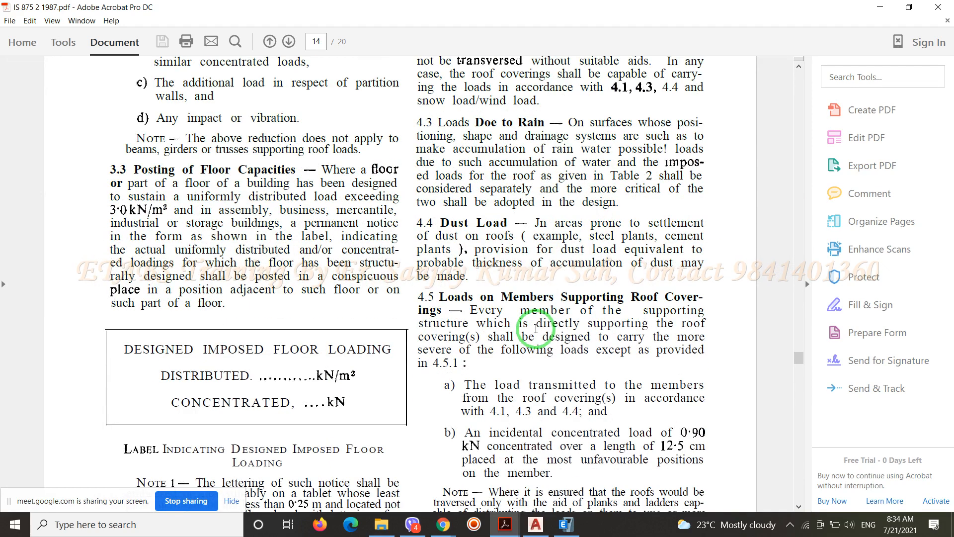
pyautogui.scroll(-10, 536, 329)
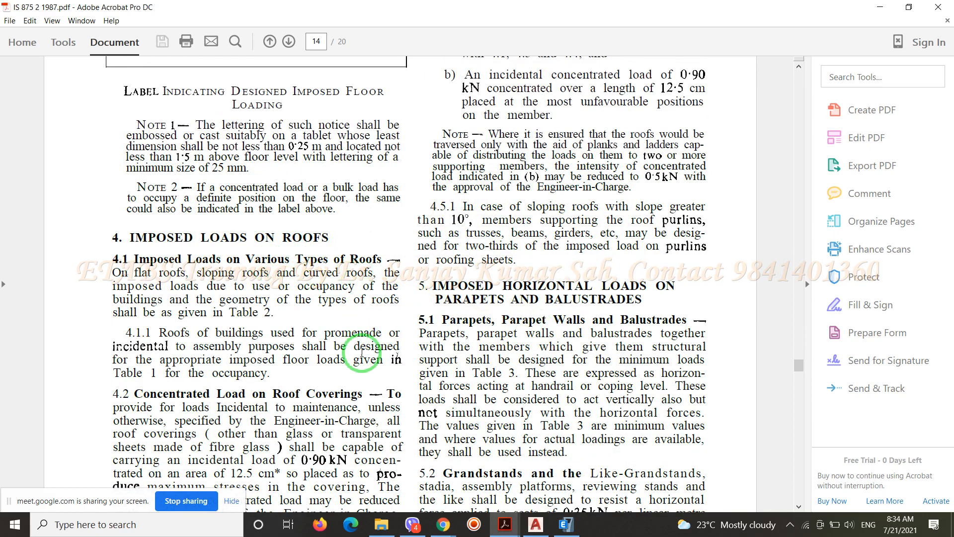
pyautogui.scroll(-12, 588, 370)
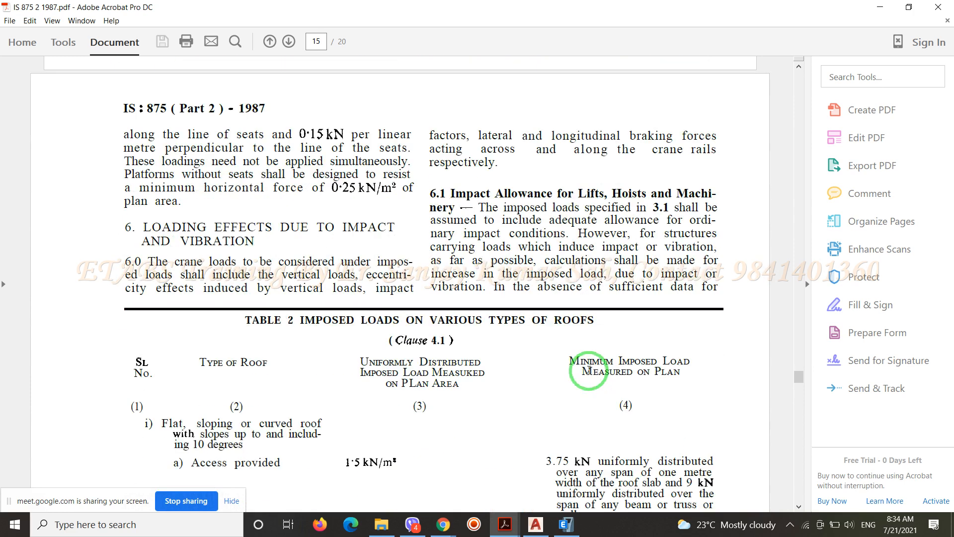
pyautogui.scroll(-5, 464, 362)
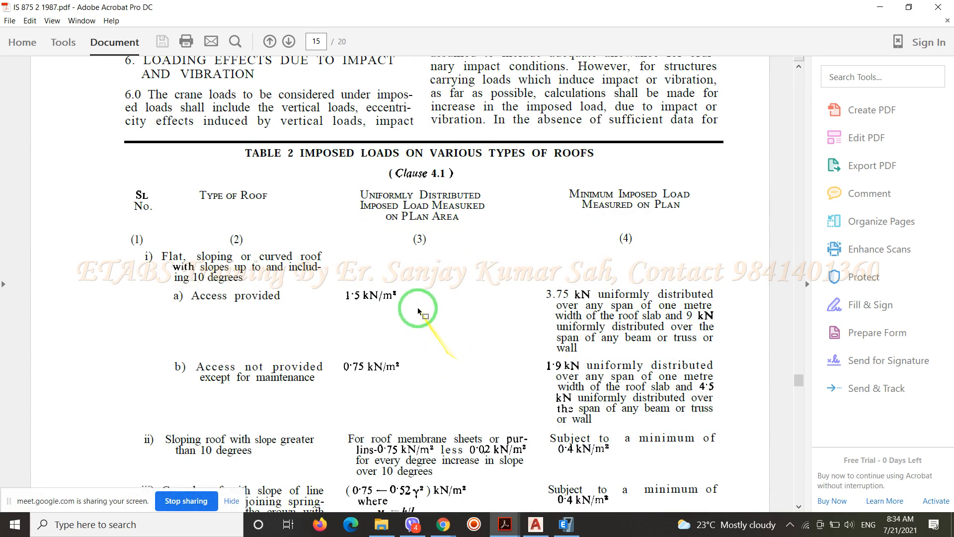
pyautogui.scroll(-4, 485, 247)
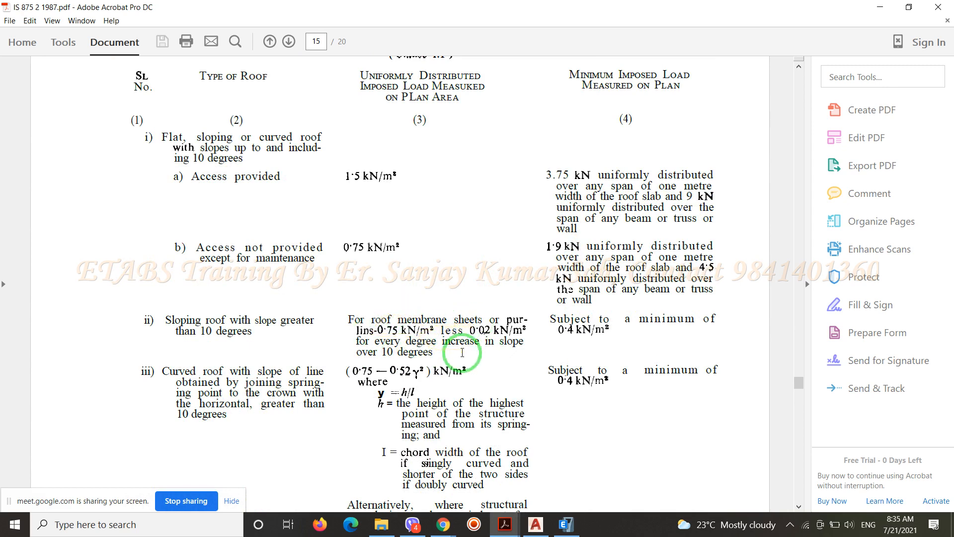
pyautogui.scroll(2, 462, 352)
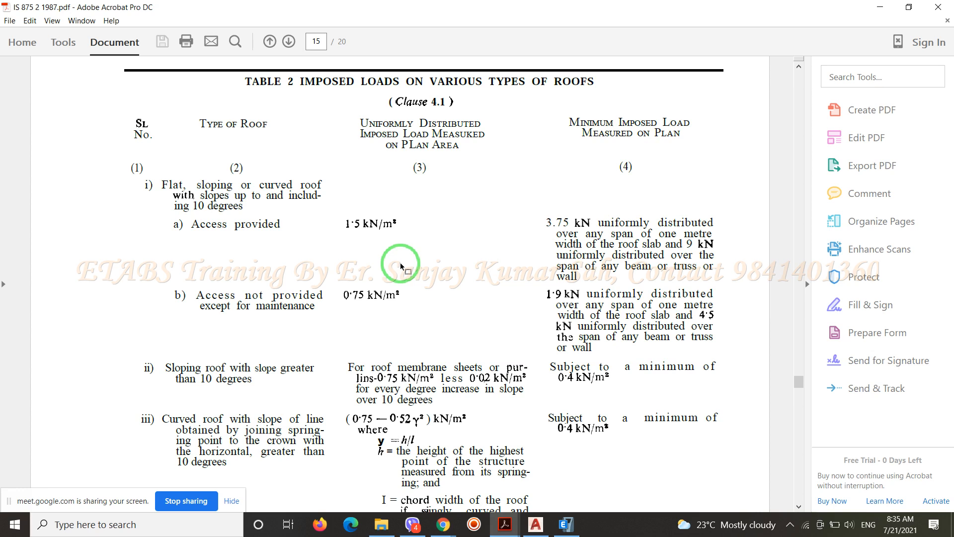
# Examine Table 2's uniformly distributed loads for flat roofs, highlighting the values for access provided and access not provided
pyautogui.moveTo(346, 224); pyautogui.dragTo(406, 224)
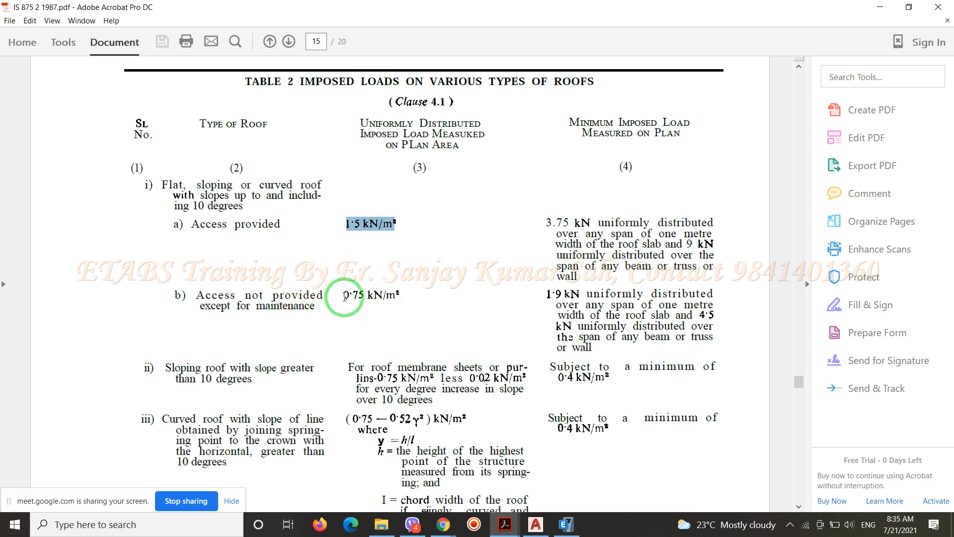
pyautogui.moveTo(344, 297); pyautogui.dragTo(408, 297)
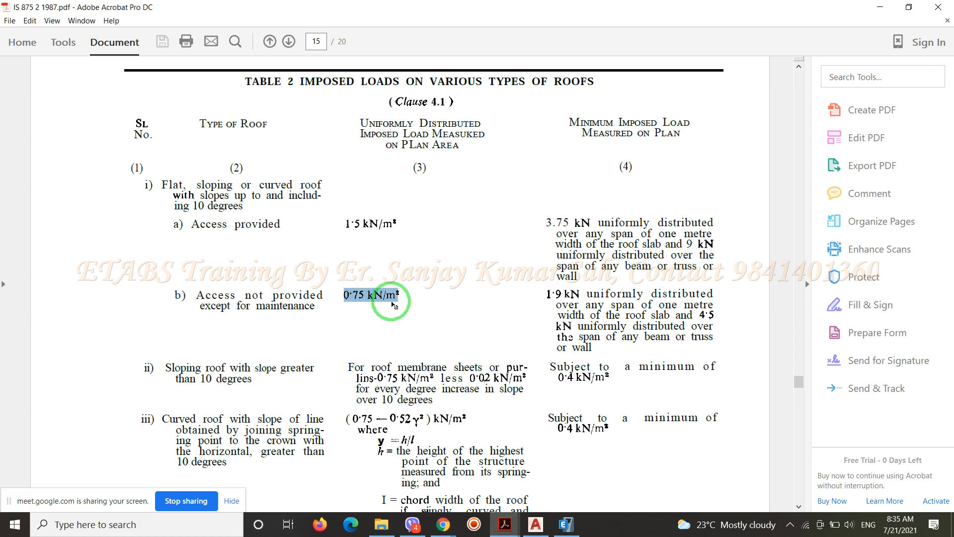
pyautogui.click(410, 311)
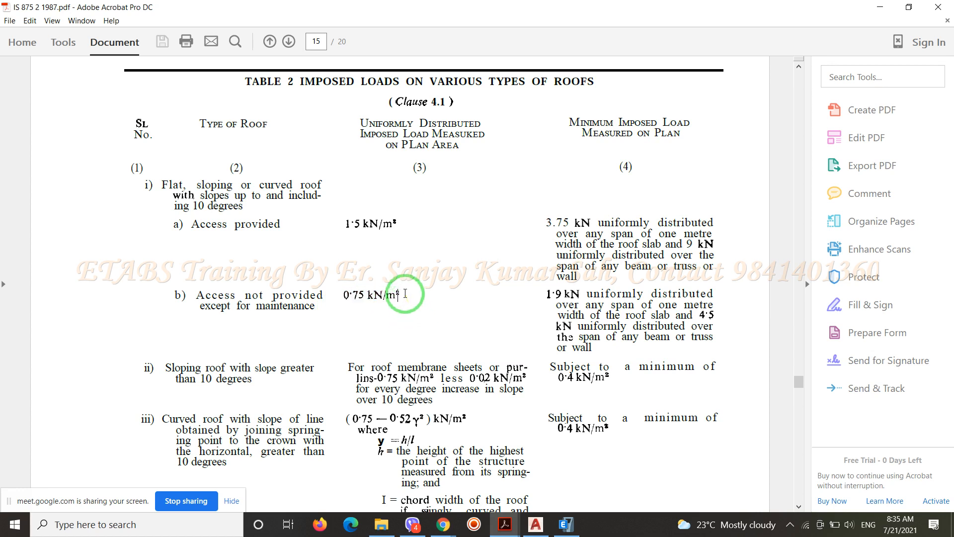
pyautogui.moveTo(405, 294); pyautogui.dragTo(352, 219)
pyautogui.click(424, 276)
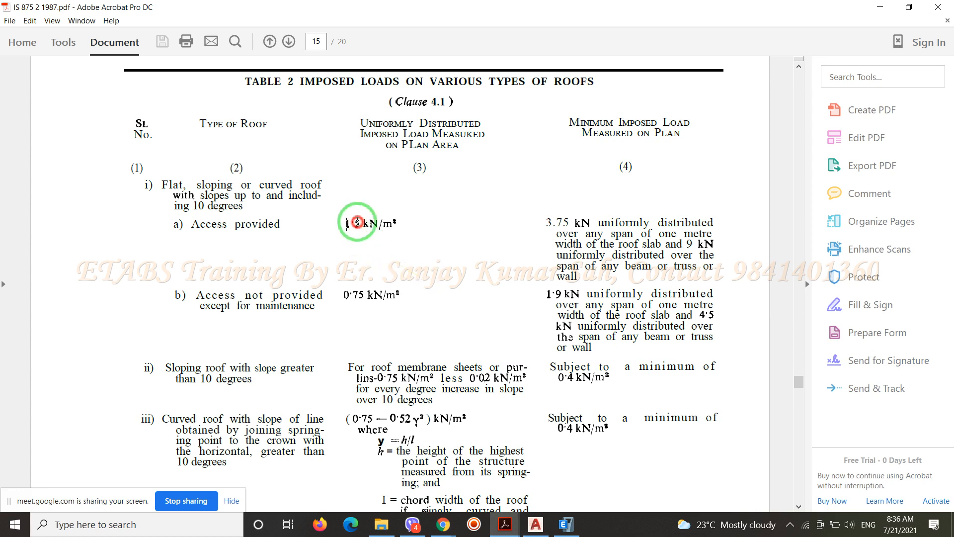
pyautogui.moveTo(346, 224); pyautogui.dragTo(406, 224)
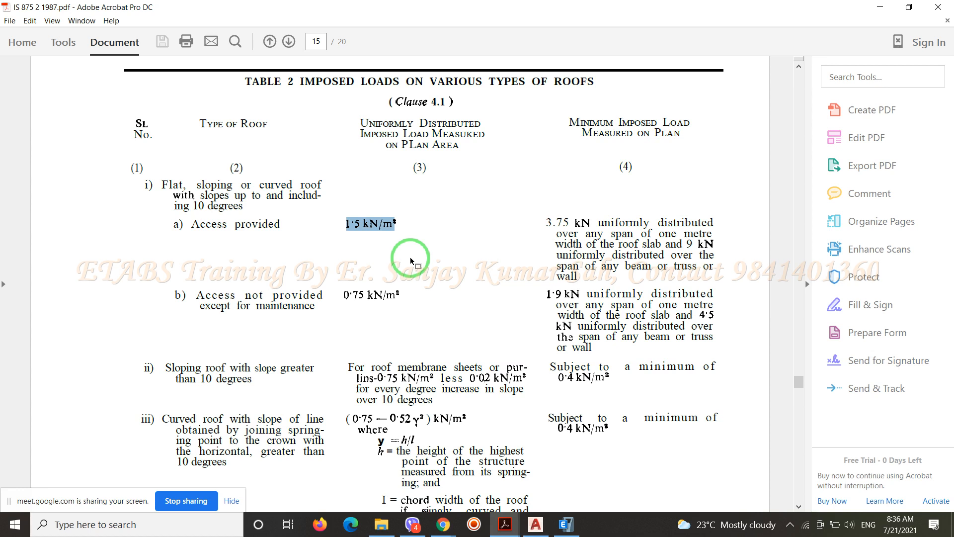
pyautogui.click(381, 248)
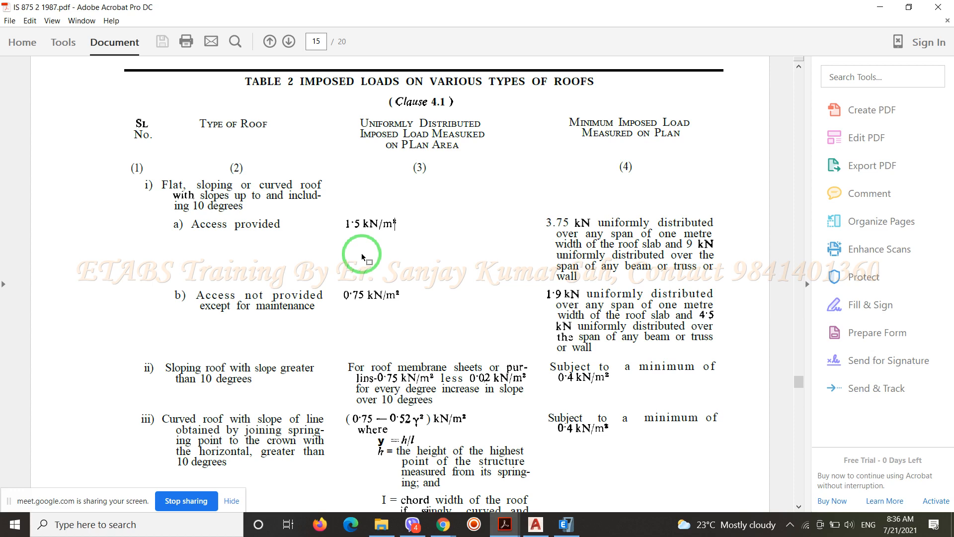
pyautogui.moveTo(344, 223); pyautogui.dragTo(402, 223)
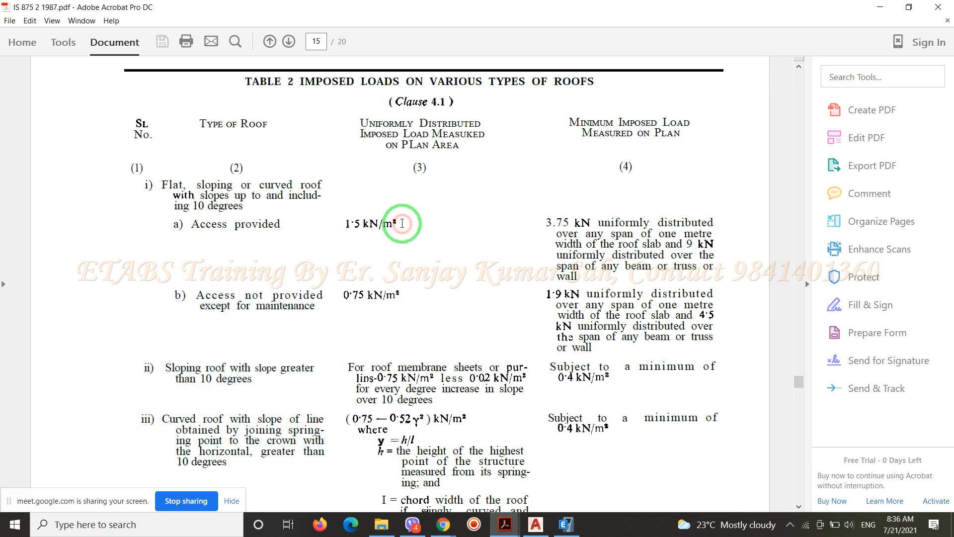
pyautogui.doubleClick(401, 224)
pyautogui.moveTo(341, 221); pyautogui.dragTo(388, 225)
pyautogui.click(418, 248)
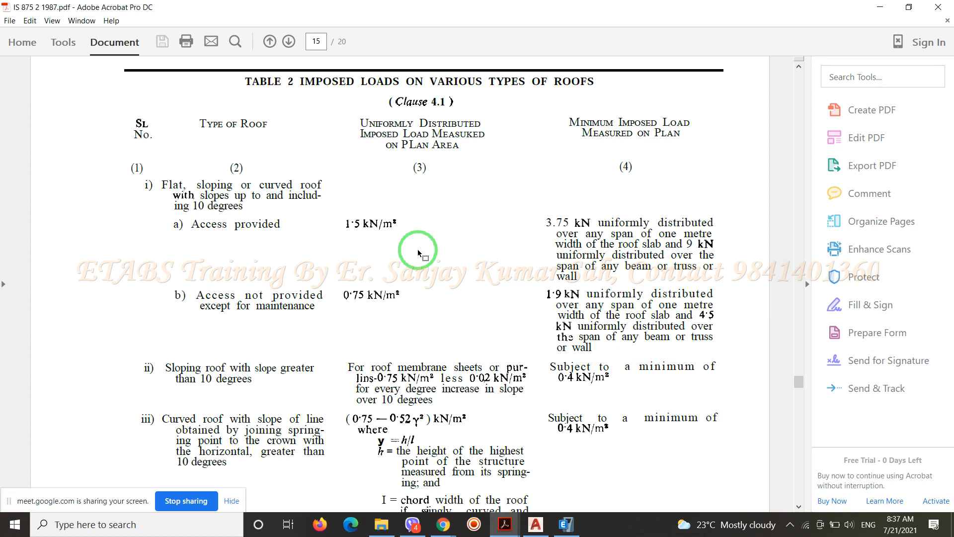
# Look through the pages after Table 2, covering parapet loads, impact allowances, crane loads, other loads and Appendix A
pyautogui.scroll(-15, 414, 247)
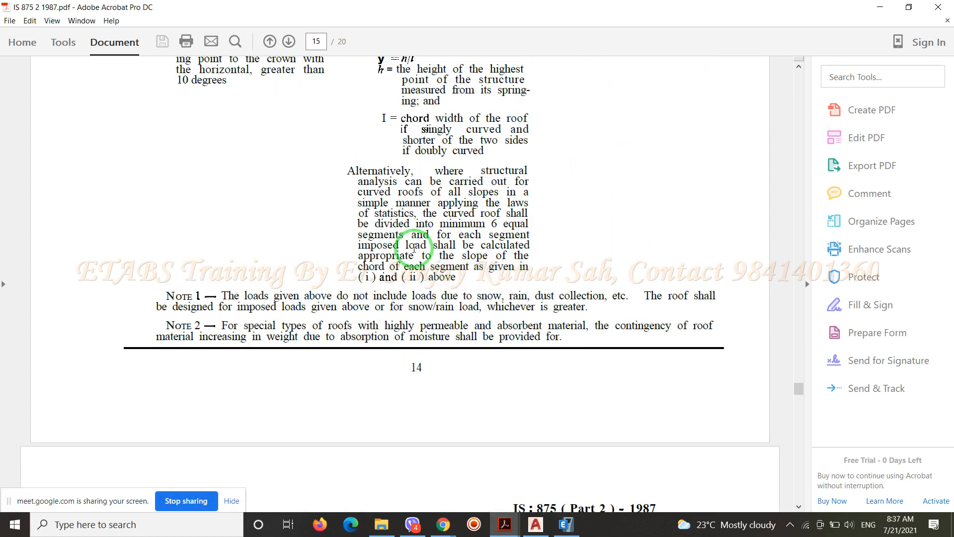
pyautogui.scroll(-1, 415, 252)
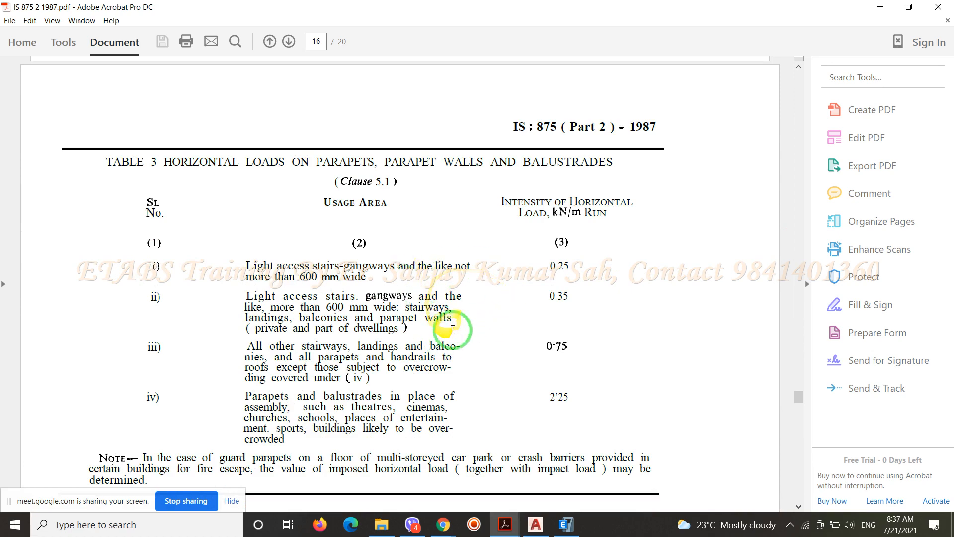
pyautogui.scroll(-7, 482, 333)
pyautogui.scroll(-8, 496, 343)
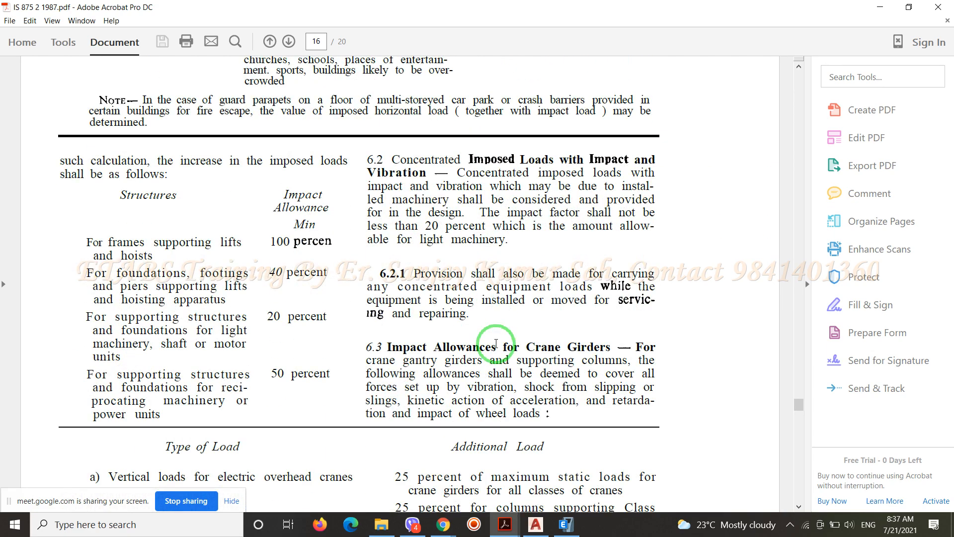
pyautogui.scroll(-20, 447, 318)
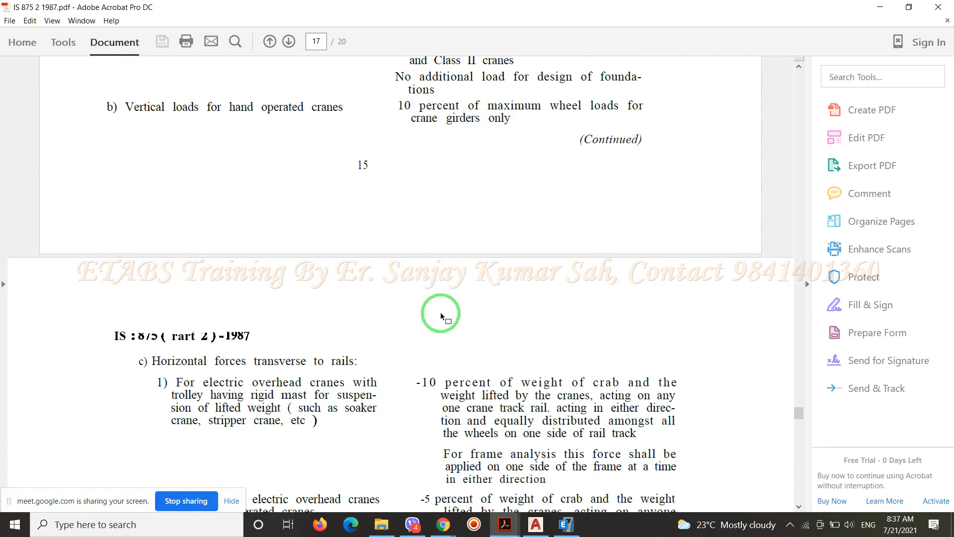
pyautogui.scroll(-20, 440, 312)
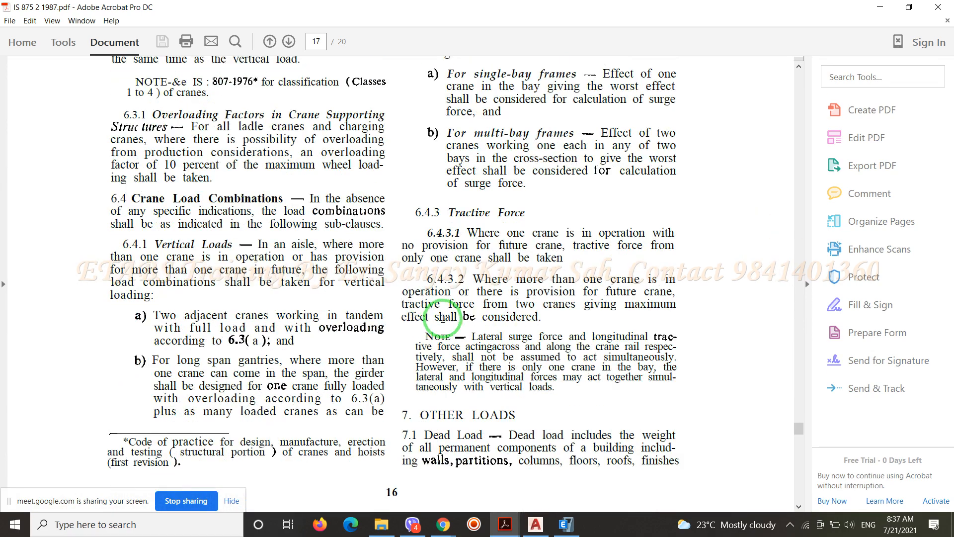
pyautogui.scroll(-16, 442, 317)
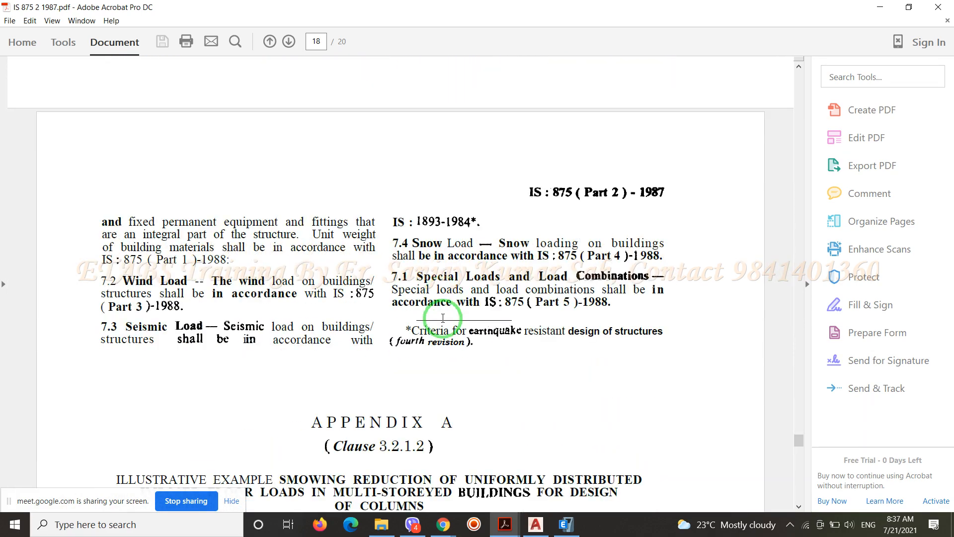
pyautogui.scroll(-7, 442, 318)
pyautogui.scroll(-7, 442, 318)
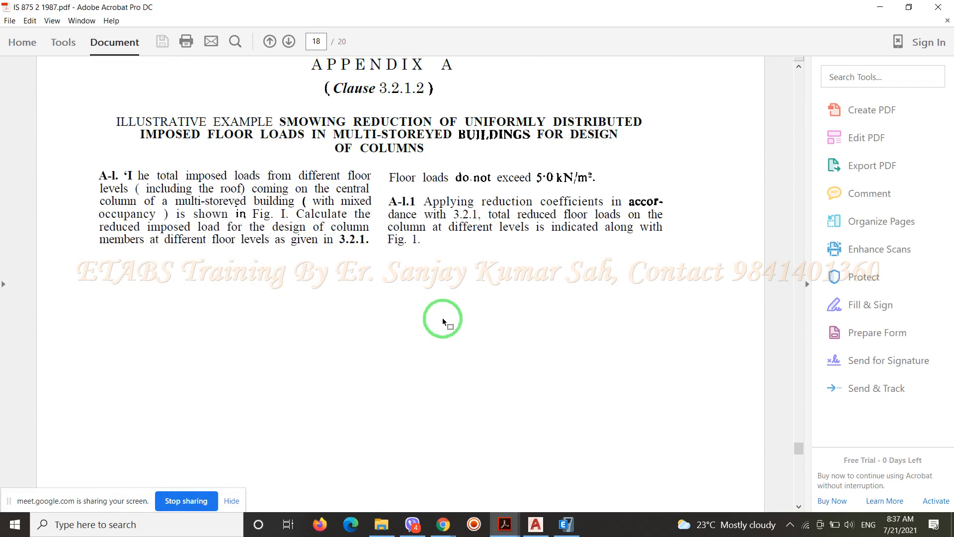
pyautogui.scroll(20, 442, 318)
pyautogui.scroll(8, 442, 317)
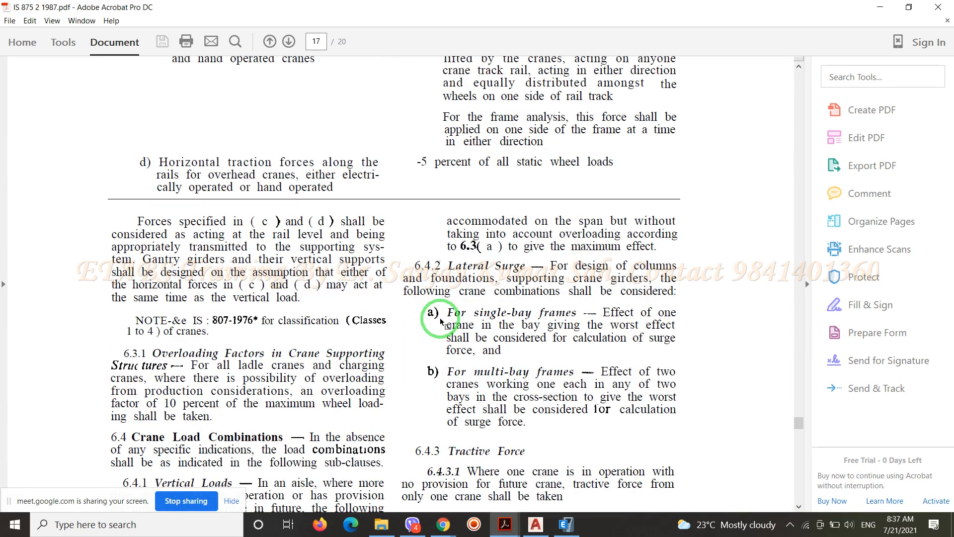
# Search the code PDF for "Partition" and read the match in the dead load clause under Other Loads
pyautogui.hotkey('ctrl', 'f')
pyautogui.write('P')
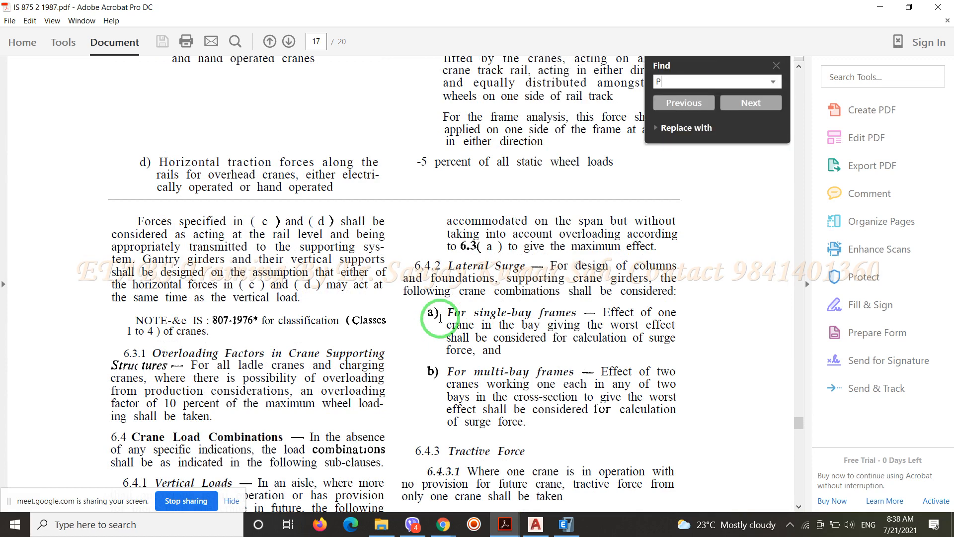
pyautogui.write('artition')
pyautogui.press('Return')
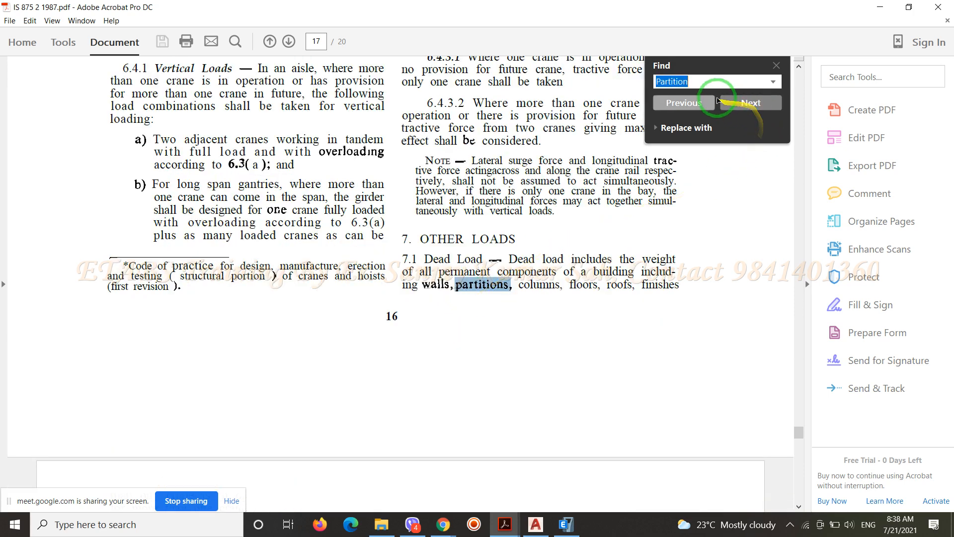
pyautogui.click(776, 65)
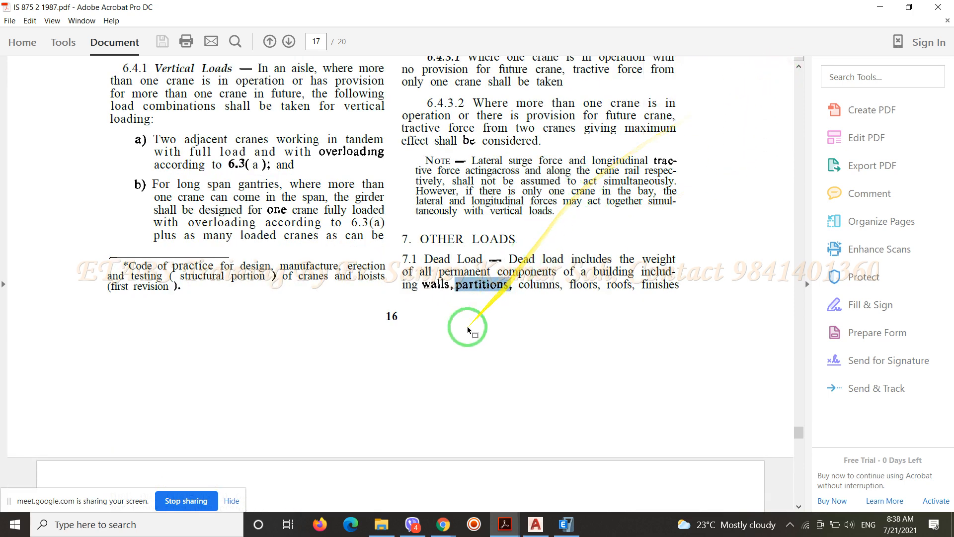
pyautogui.click(452, 331)
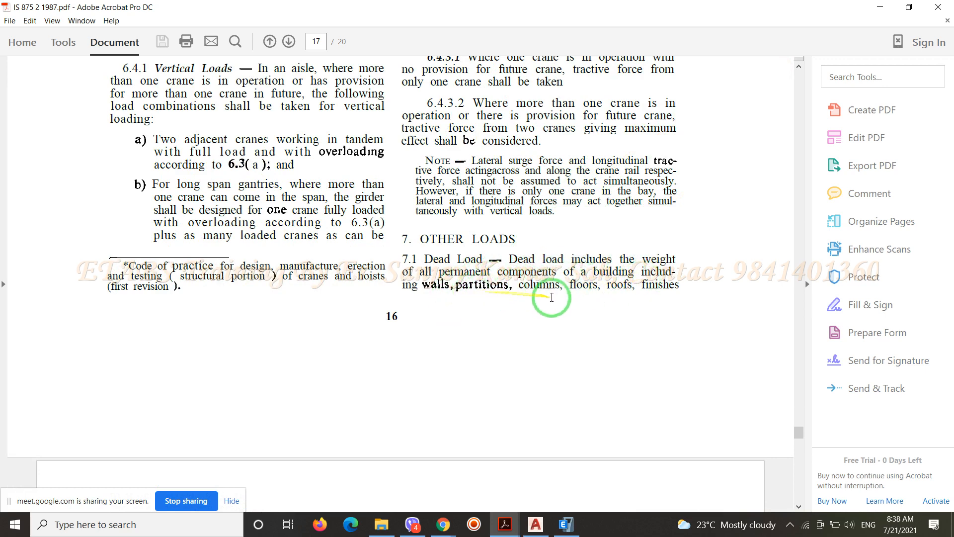
pyautogui.scroll(-6, 554, 298)
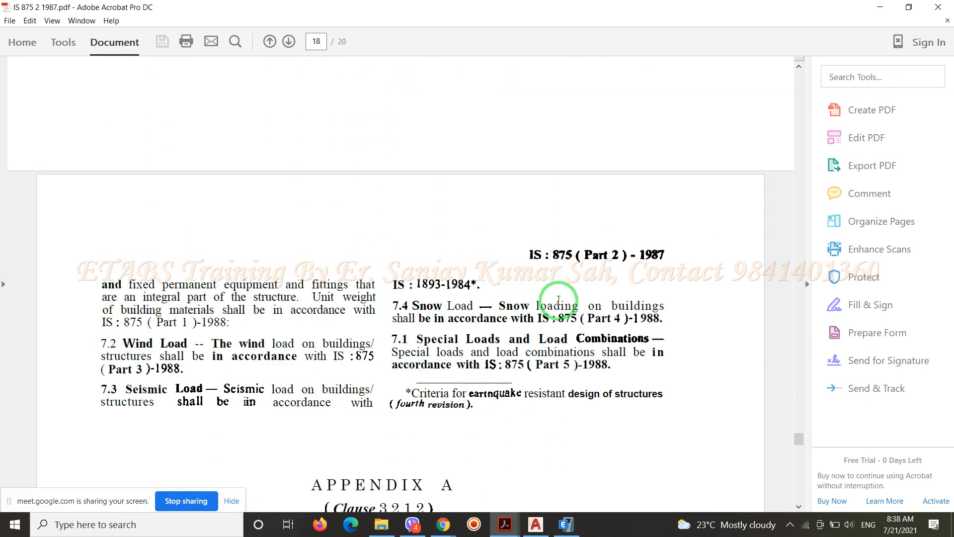
# Repeat the "Partition" search through its further matches to reach clause 3.1.2, Loads Due to Light Partitions, and close the search
pyautogui.hotkey('ctrl', 'f')
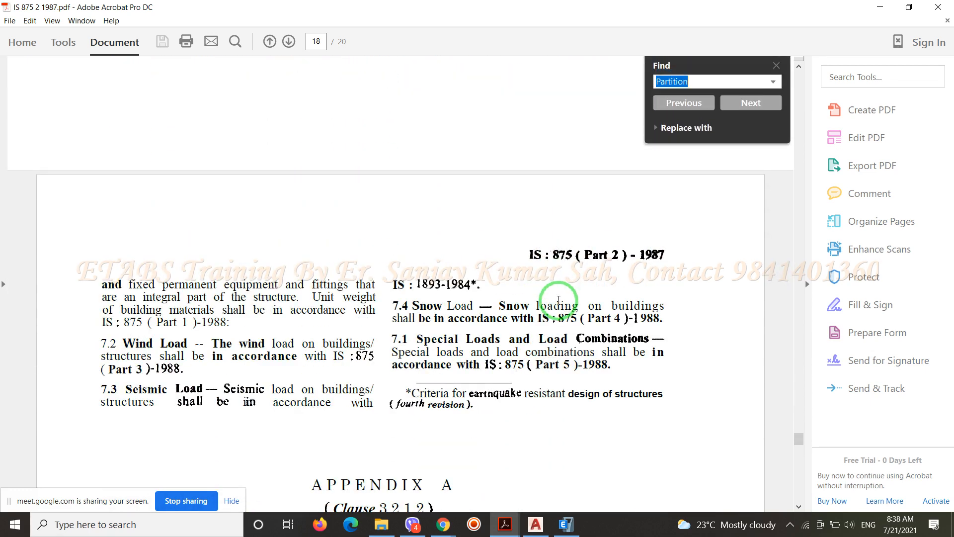
pyautogui.press('Return')
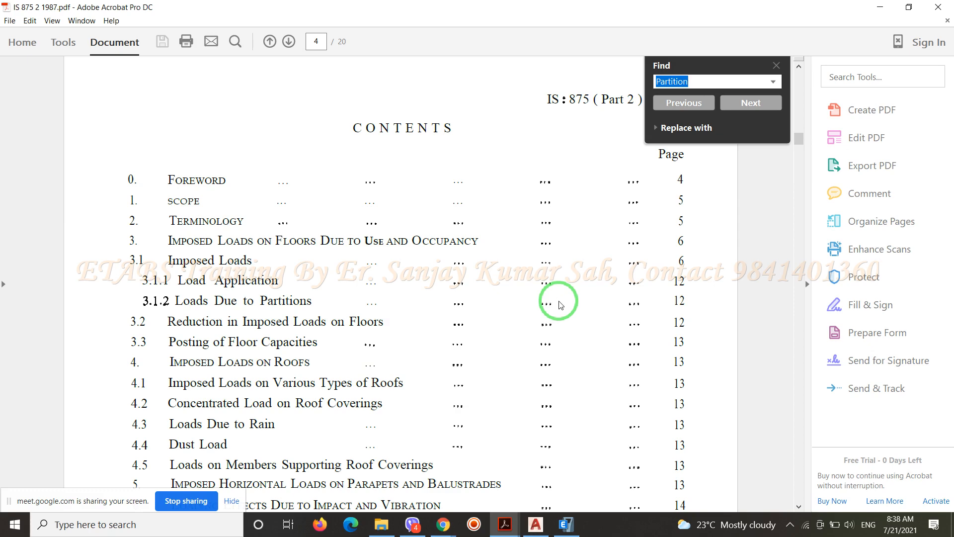
pyautogui.press('Return')
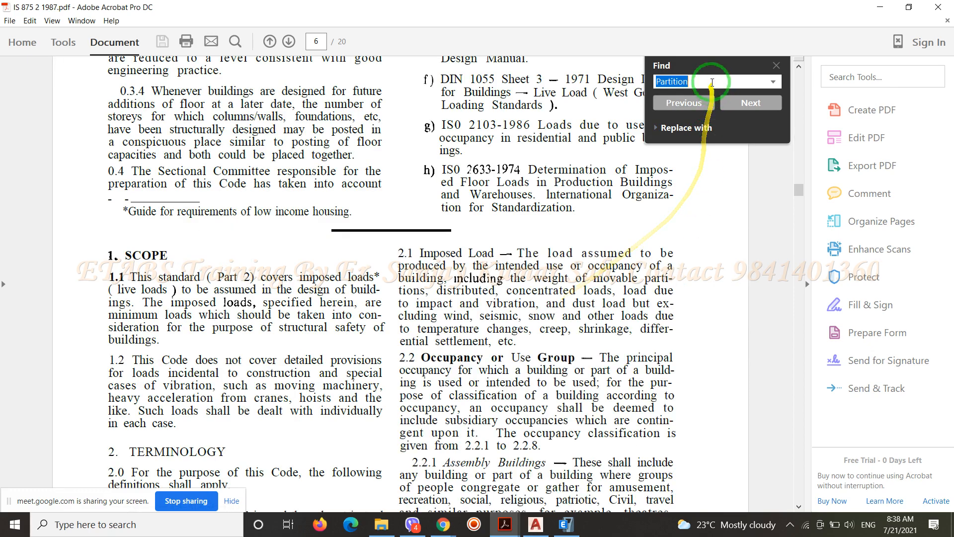
pyautogui.moveTo(711, 68); pyautogui.dragTo(794, 60)
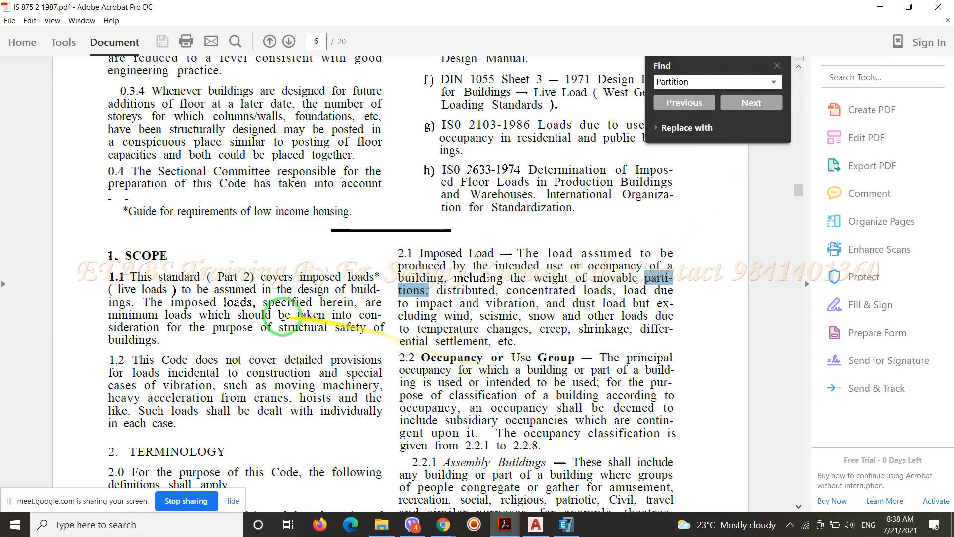
pyautogui.click(745, 103)
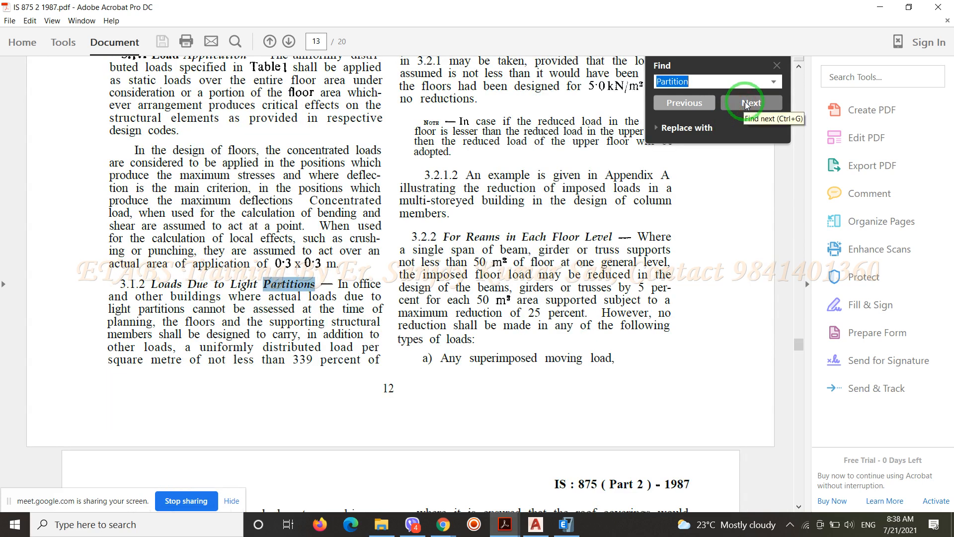
pyautogui.click(778, 63)
# Examine clause 3.1.2 on light partition loads, from its opening paragraph through its continuation above clause 3.2 on the same page
pyautogui.scroll(2, 293, 331)
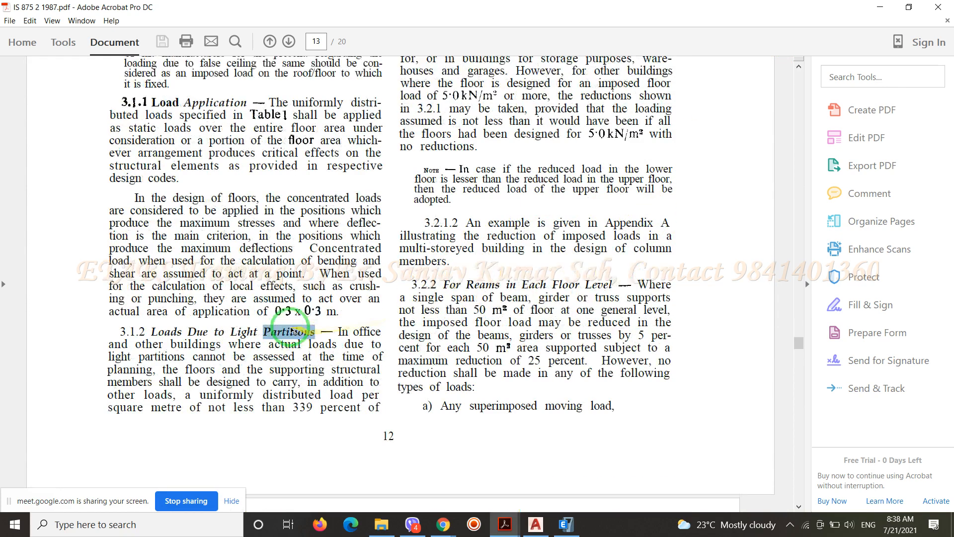
pyautogui.scroll(9, 292, 331)
pyautogui.scroll(-8, 268, 310)
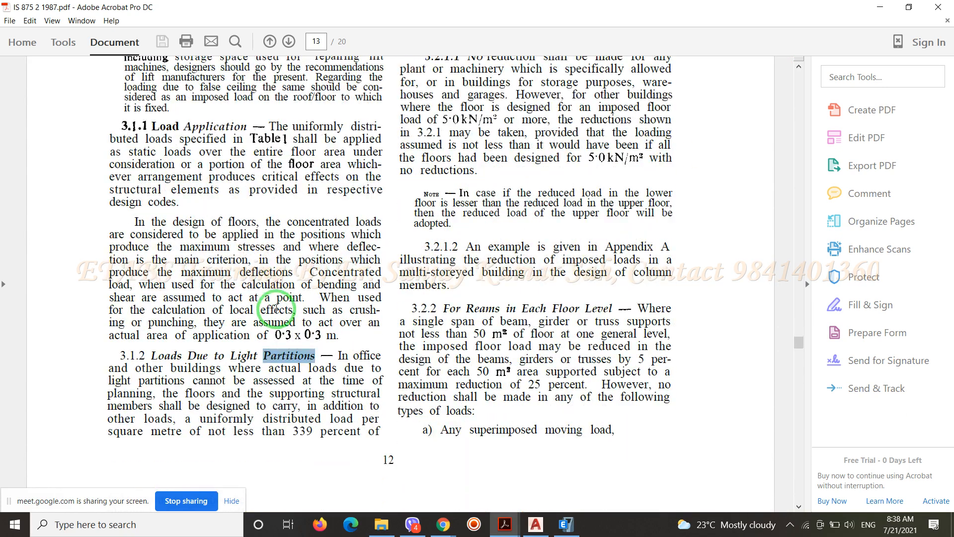
pyautogui.scroll(-3, 274, 307)
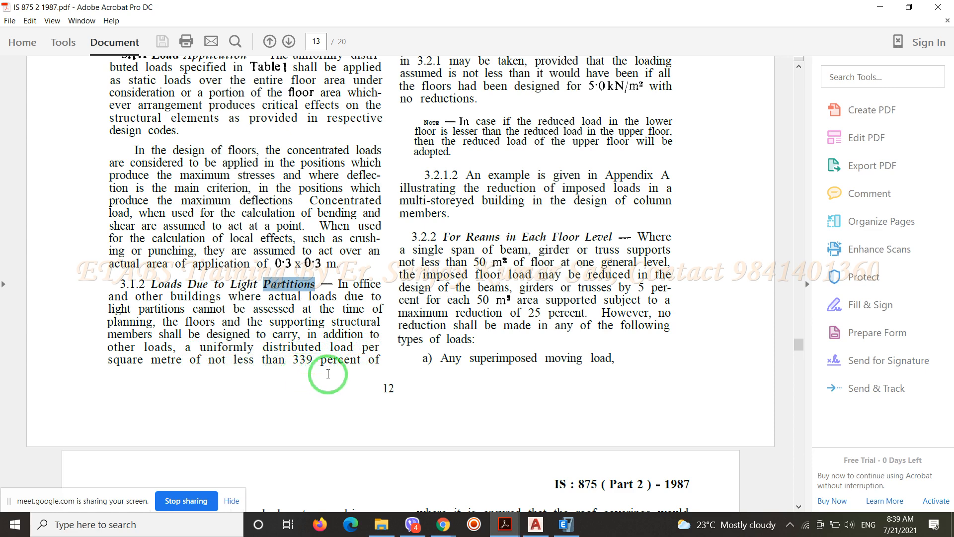
pyautogui.scroll(15, 328, 374)
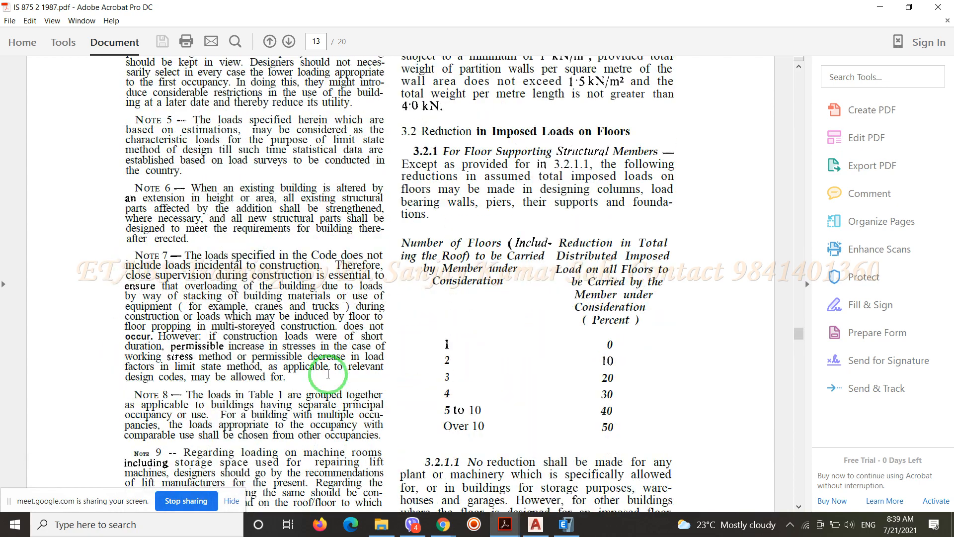
pyautogui.scroll(-10, 328, 373)
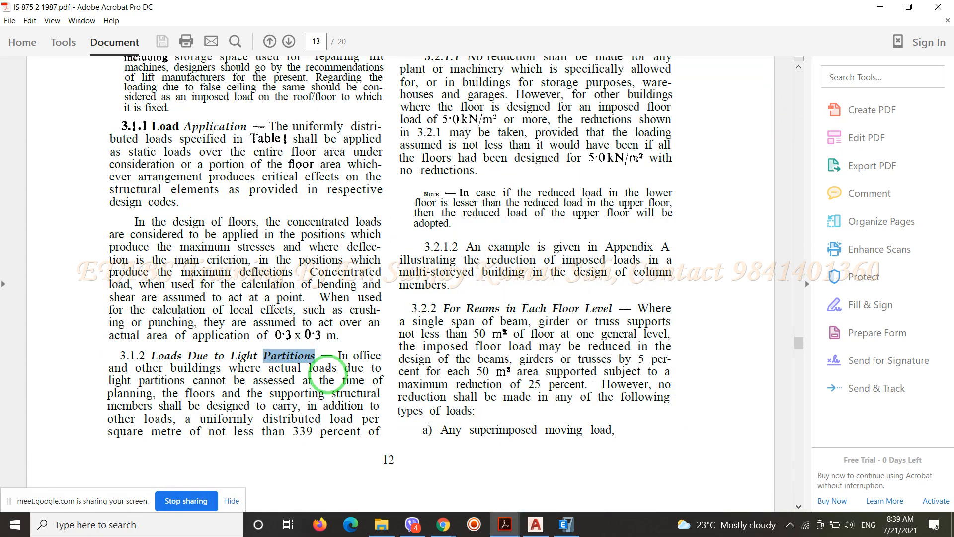
pyautogui.scroll(10, 328, 373)
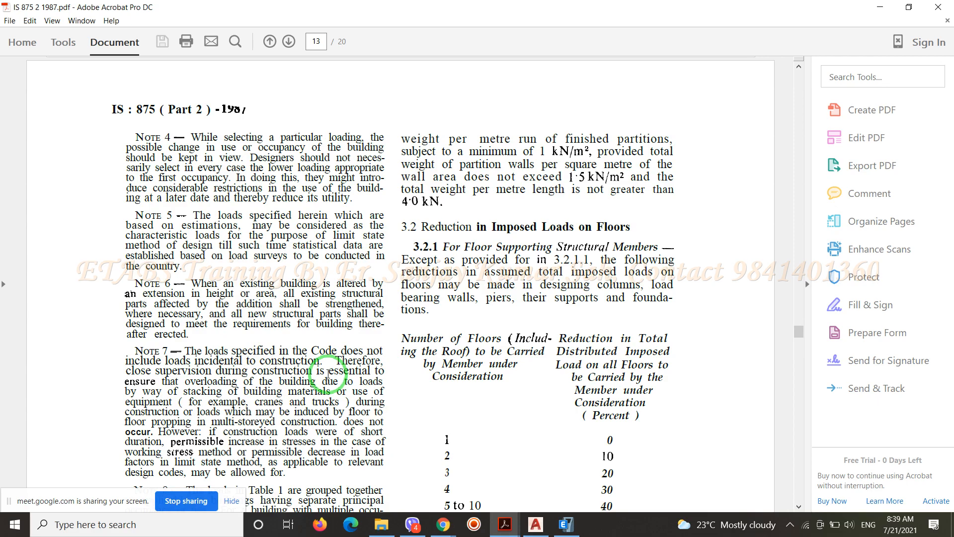
pyautogui.scroll(-15, 328, 372)
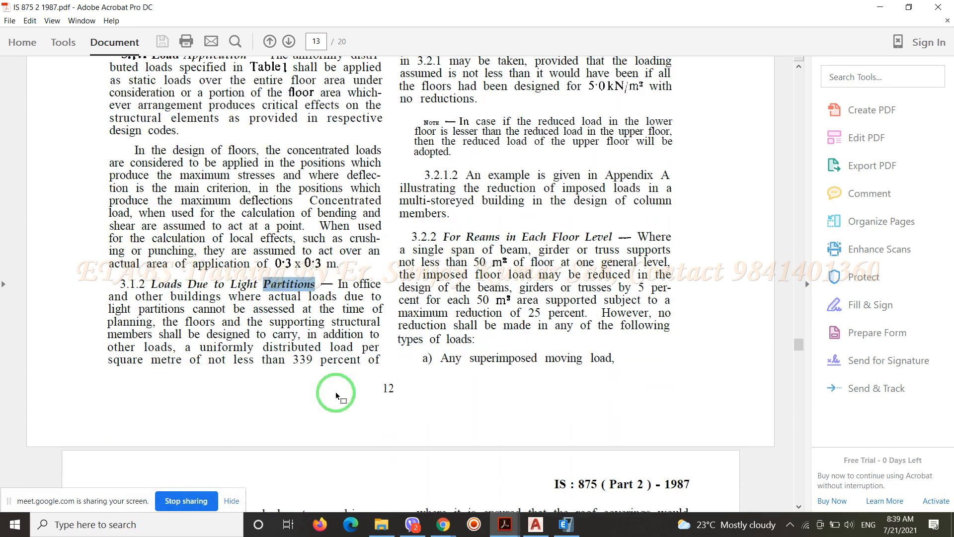
pyautogui.scroll(10, 330, 254)
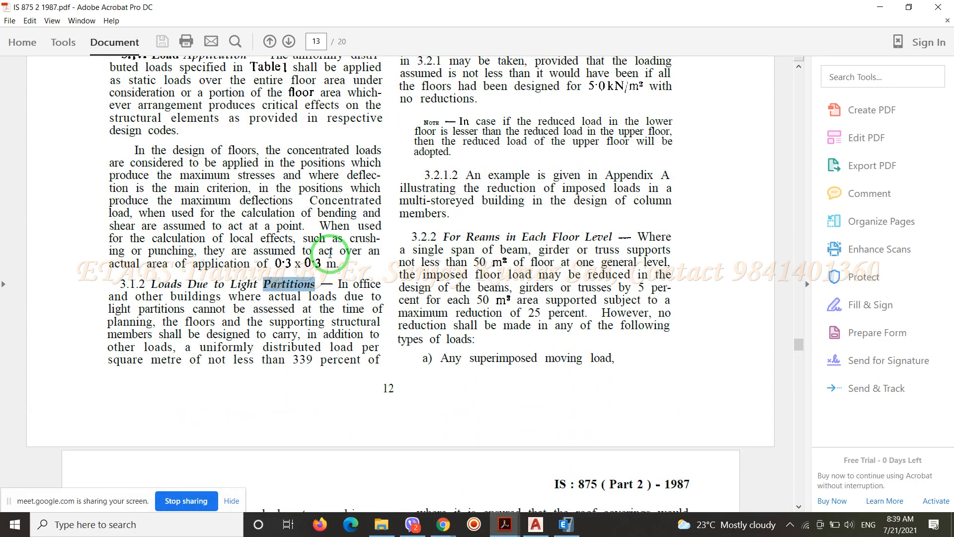
pyautogui.scroll(8, 330, 254)
pyautogui.scroll(4, 330, 253)
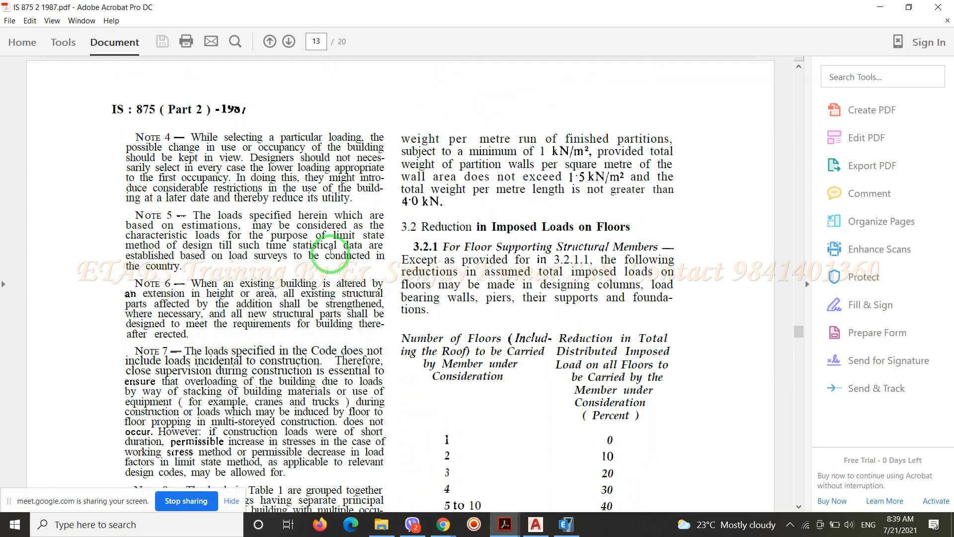
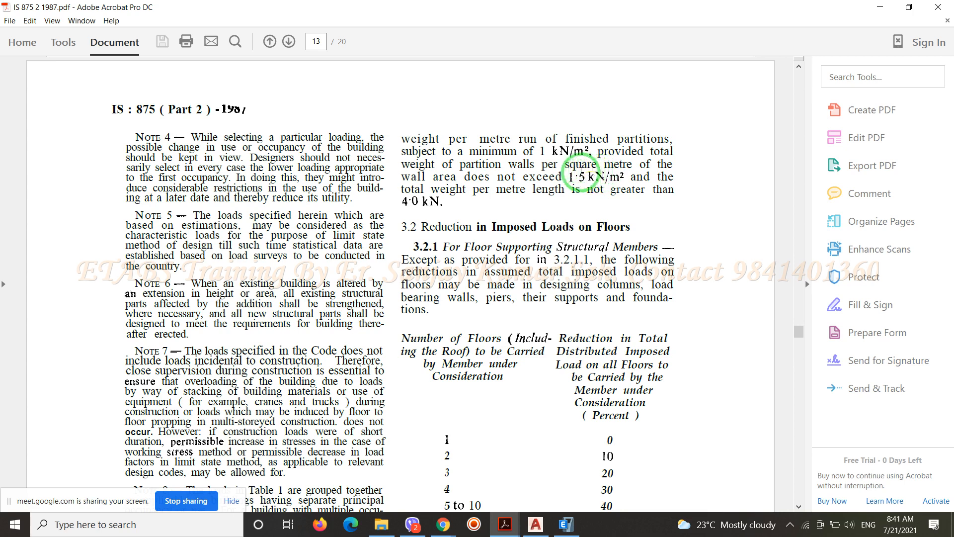
# Mark the 1.5 kN/m² partition wall weight limit in clause 3.1.2, check the AutoCAD plan again, and switch to ETABS
pyautogui.moveTo(570, 178); pyautogui.dragTo(629, 183)
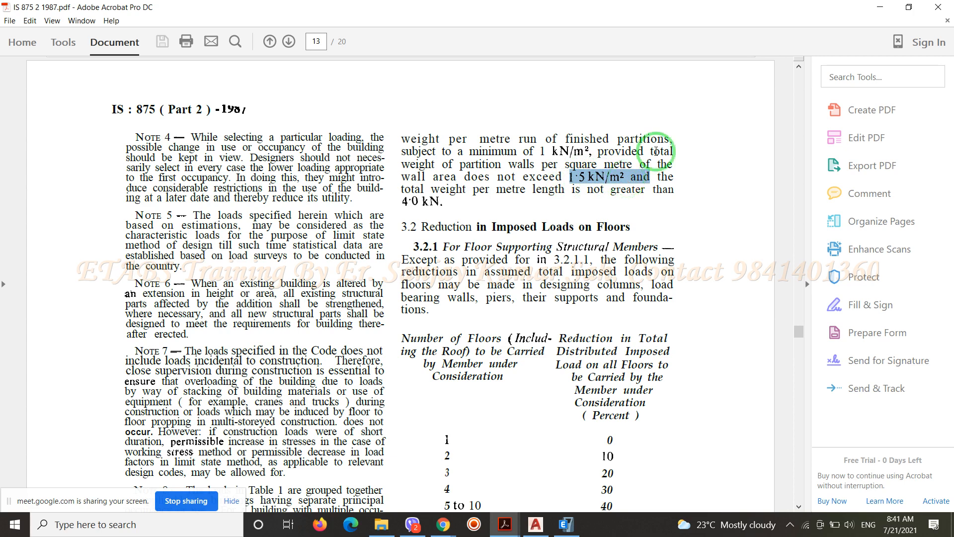
pyautogui.click(879, 6)
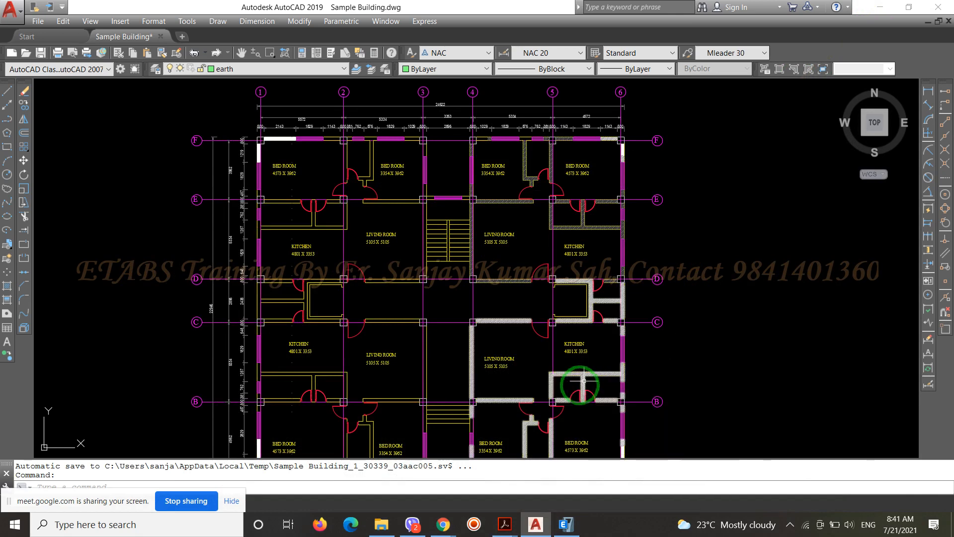
pyautogui.moveTo(447, 527)
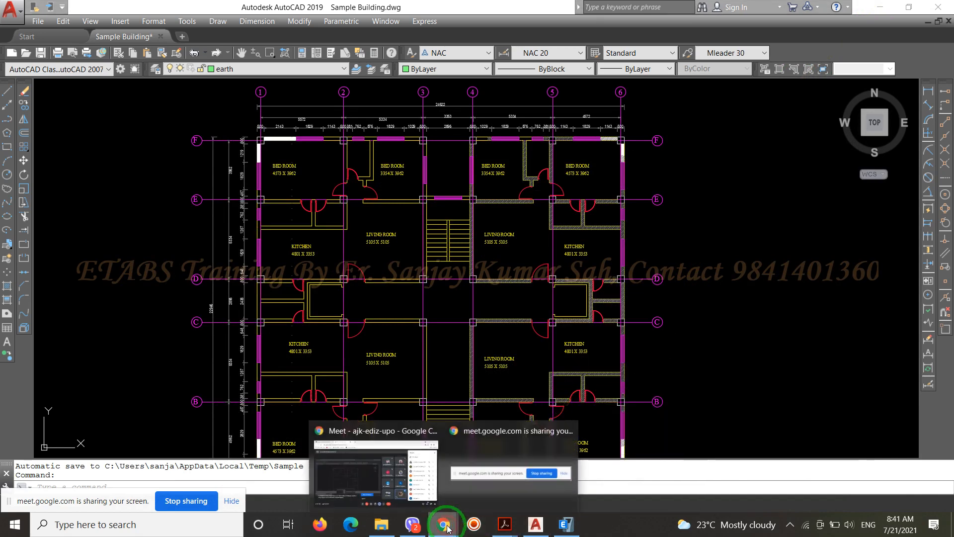
pyautogui.moveTo(377, 436)
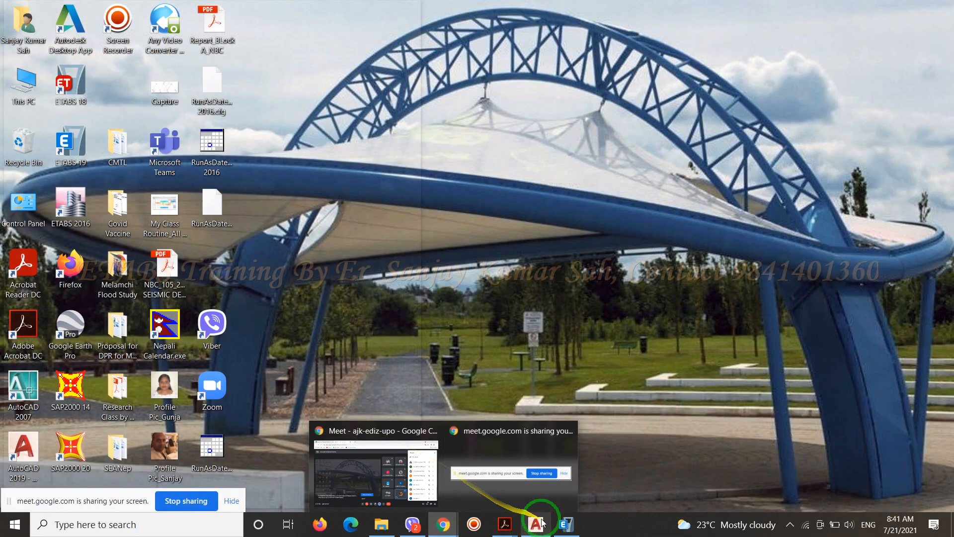
pyautogui.click(535, 524)
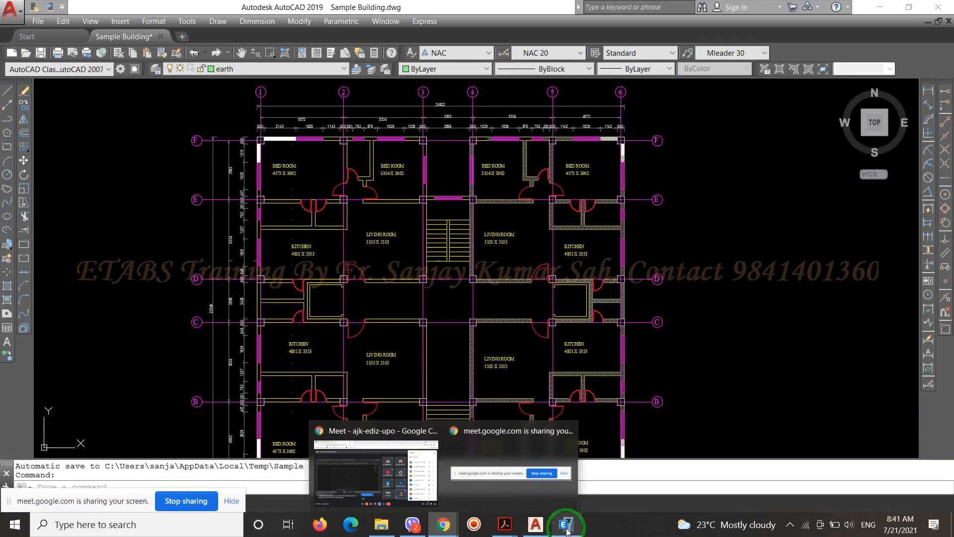
pyautogui.click(567, 524)
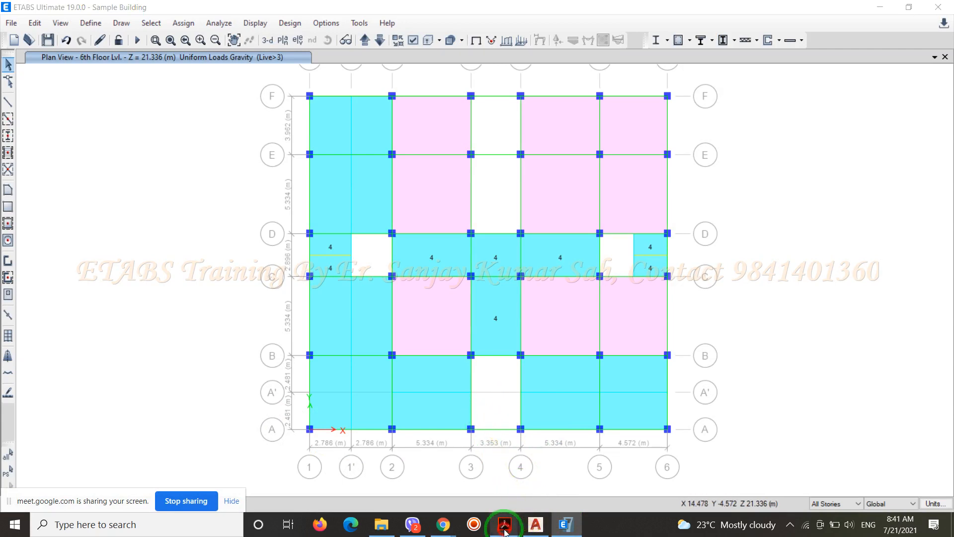
# Reopen the IS 875 Part 2 PDF at the light partition load clause and return to the ETABS model
pyautogui.moveTo(507, 529)
pyautogui.click(507, 444)
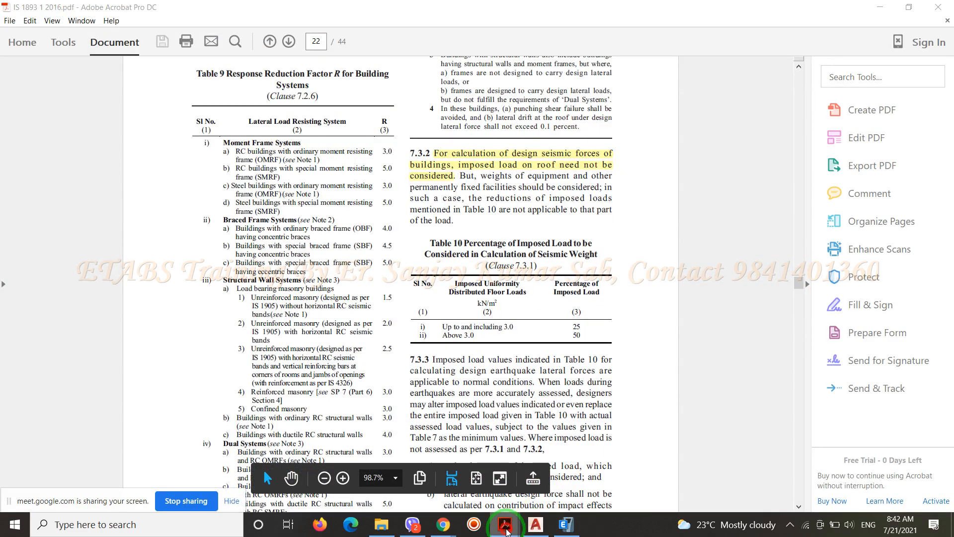
pyautogui.click(490, 472)
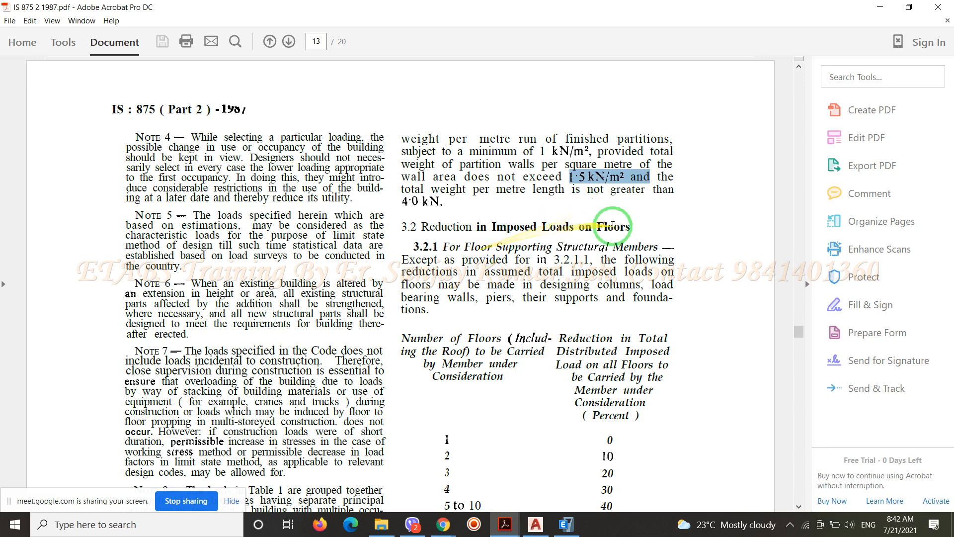
pyautogui.click(879, 10)
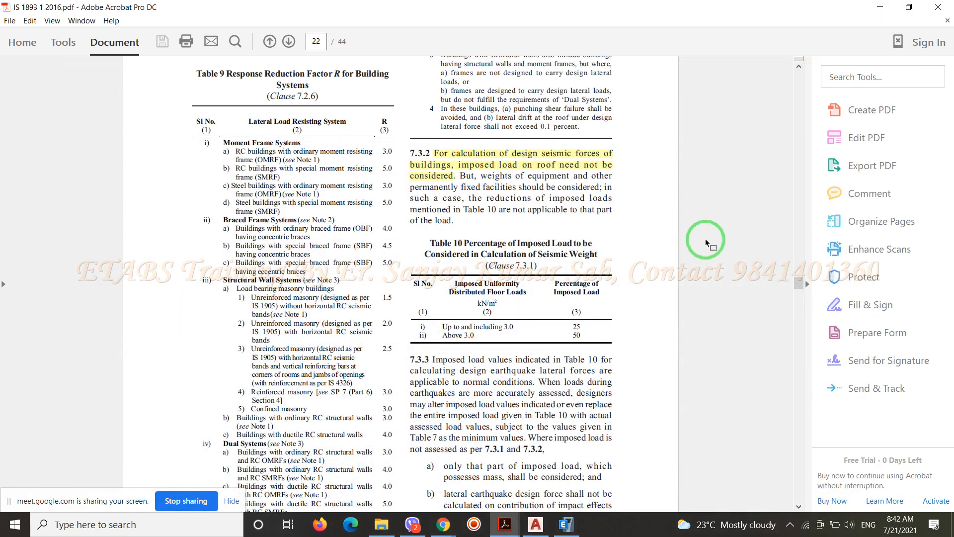
pyautogui.click(879, 8)
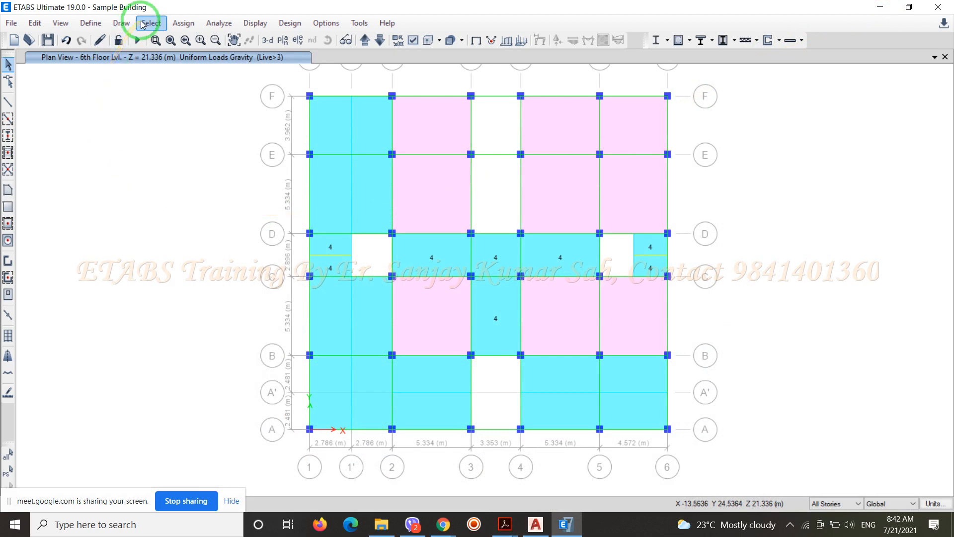
# Add a load pattern named PL of type Live with self weight multiplier 0, and save the model
pyautogui.click(101, 23)
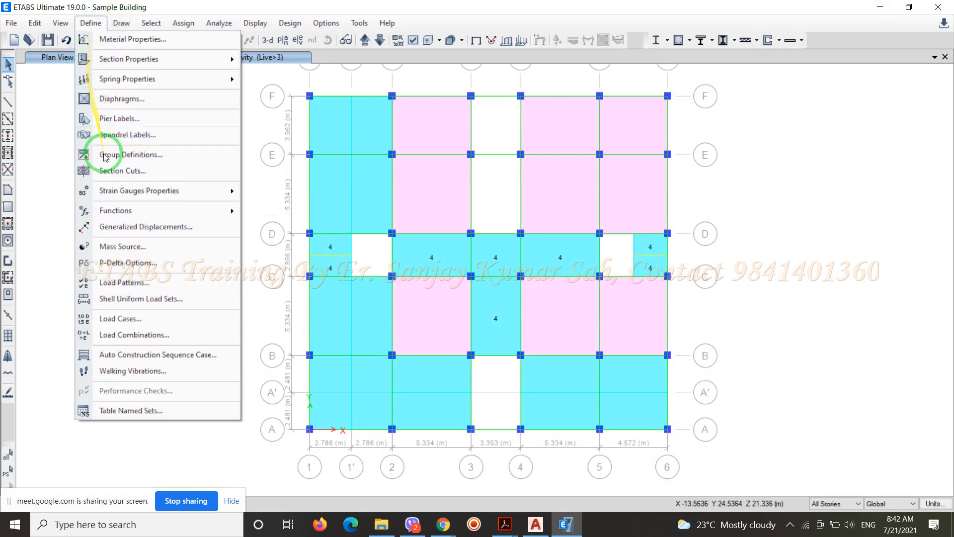
pyautogui.click(127, 284)
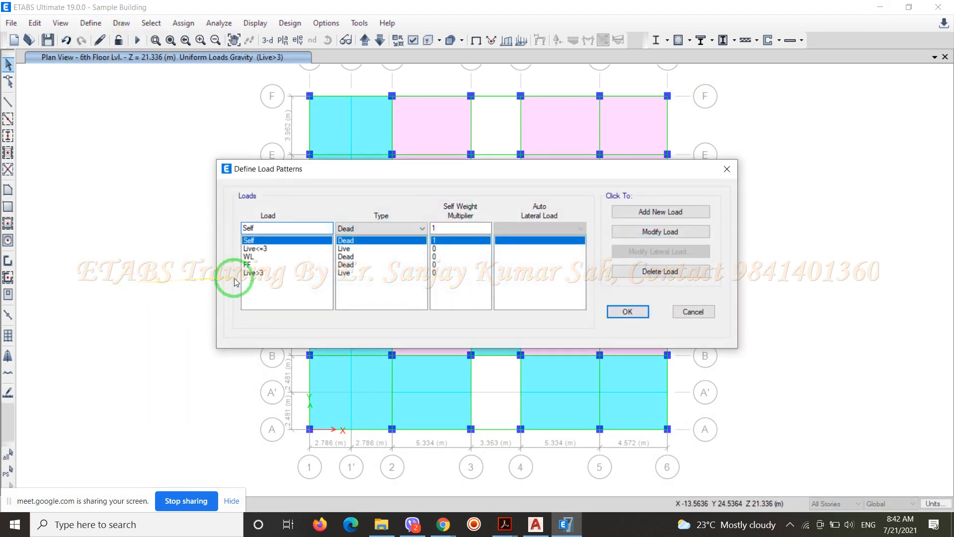
pyautogui.moveTo(255, 229); pyautogui.dragTo(231, 236)
pyautogui.write('PL')
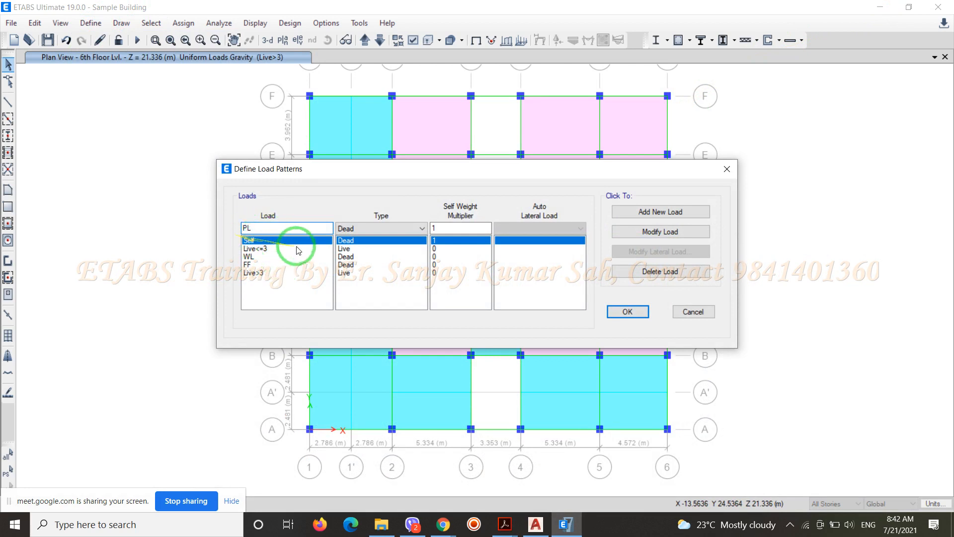
pyautogui.moveTo(438, 229); pyautogui.dragTo(421, 239)
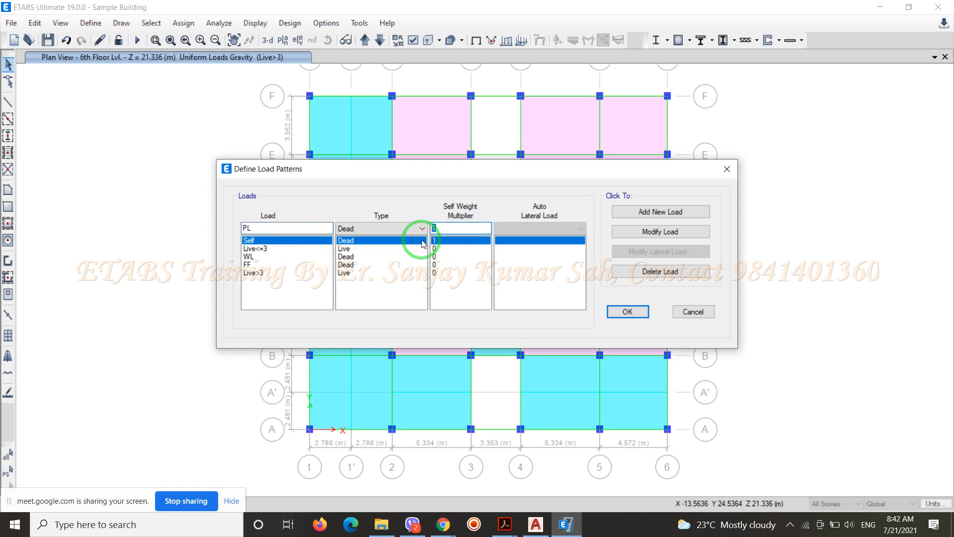
pyautogui.write('0')
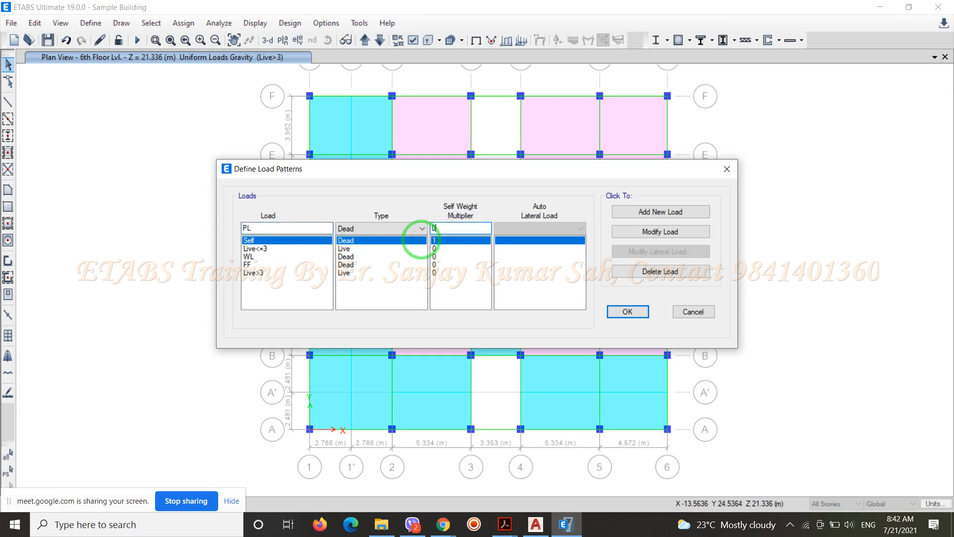
pyautogui.click(422, 228)
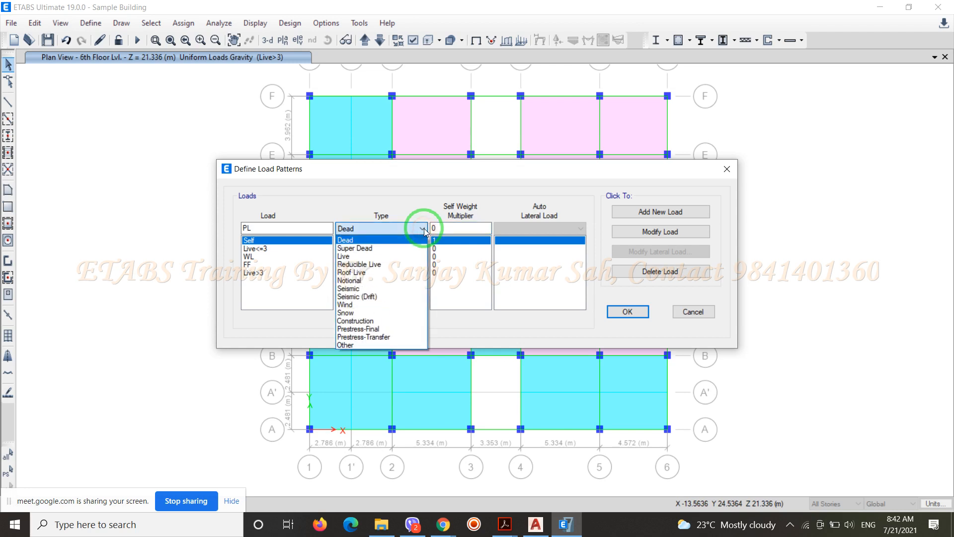
pyautogui.click(359, 257)
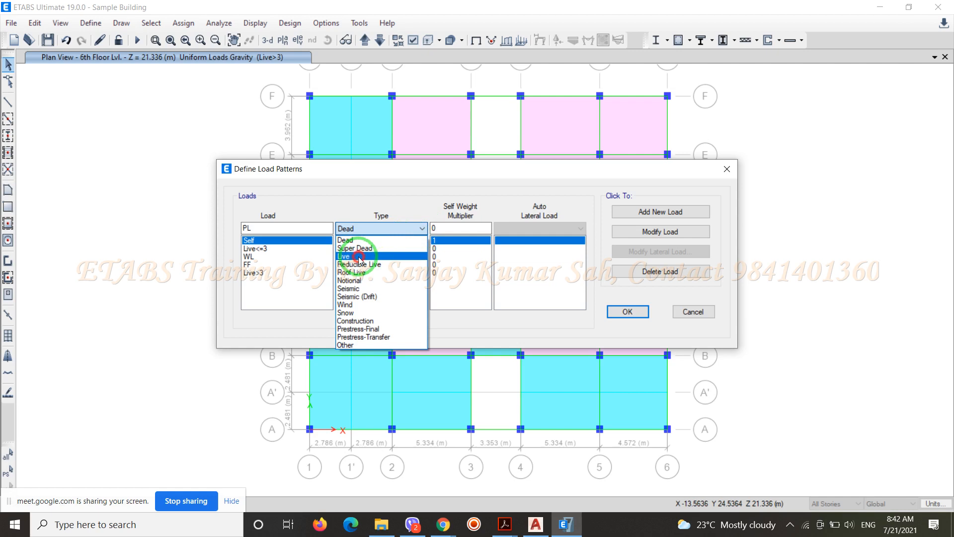
pyautogui.click(664, 213)
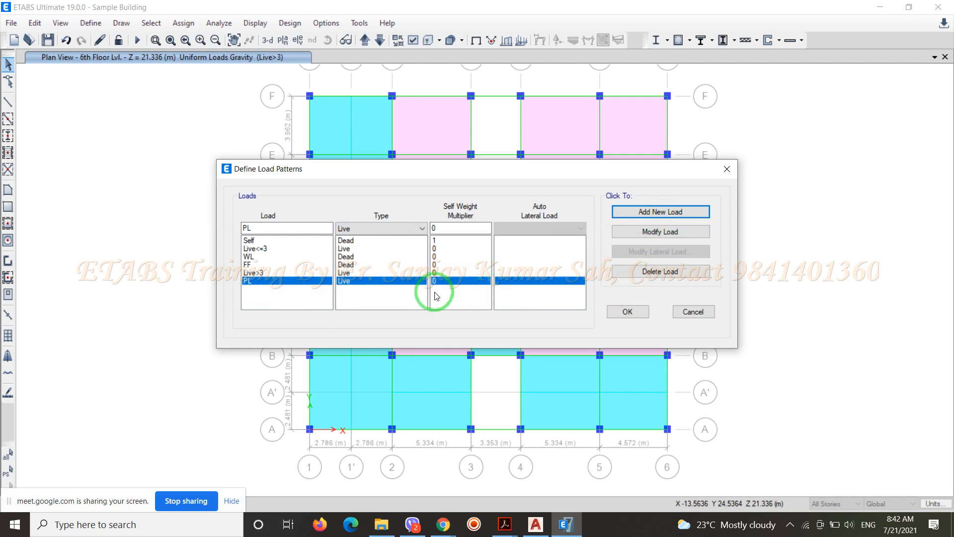
pyautogui.click(636, 313)
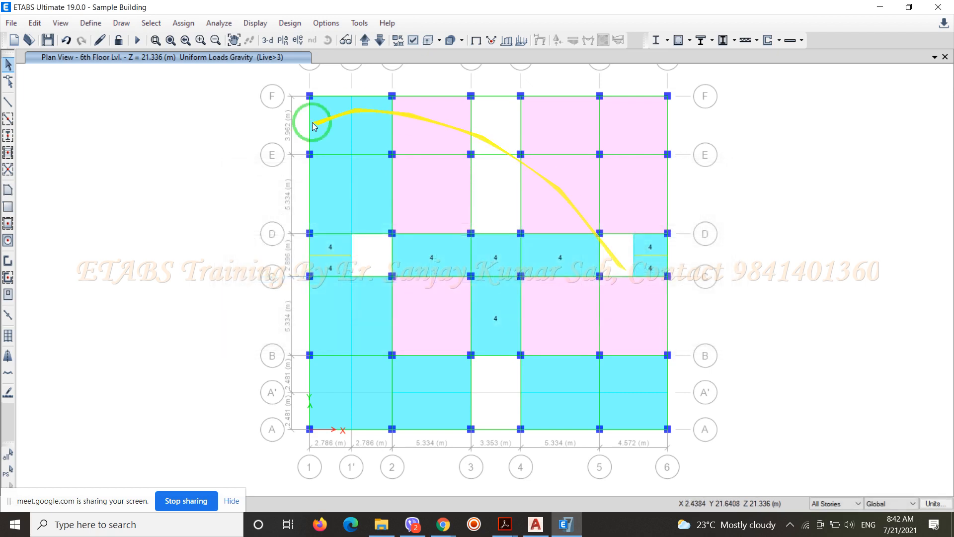
pyautogui.click(49, 43)
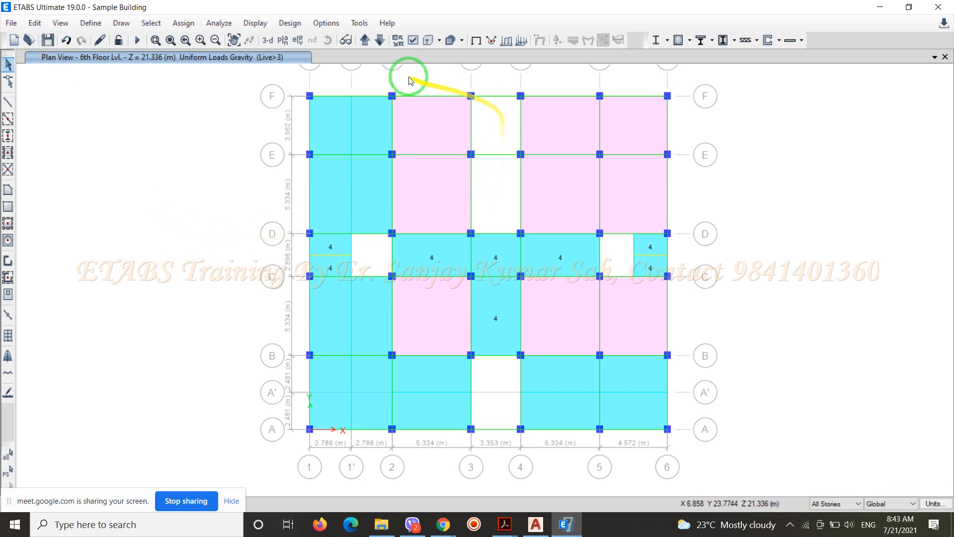
# View the Stair/Lift Cover plan and go back down to the Terrace/Roof/7th Floor plan
pyautogui.click(365, 41)
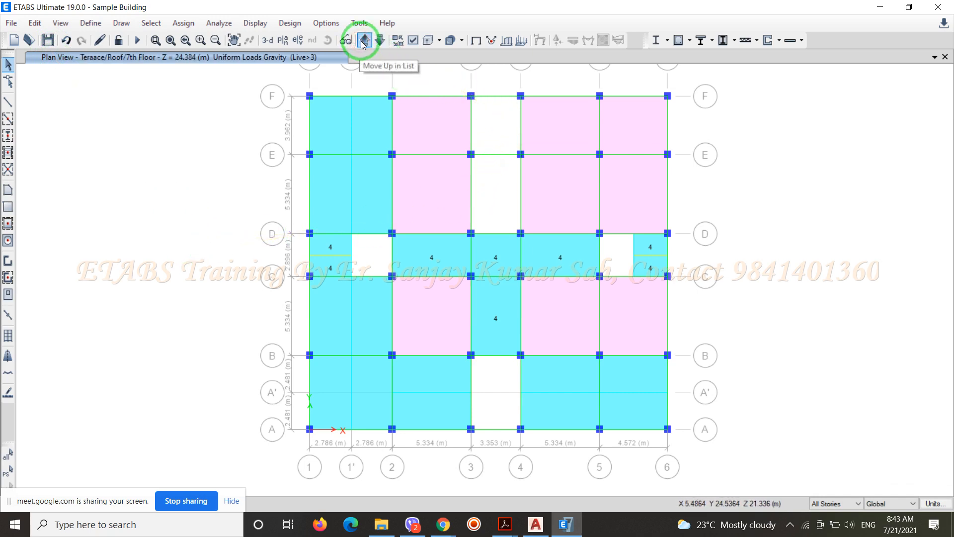
pyautogui.click(364, 40)
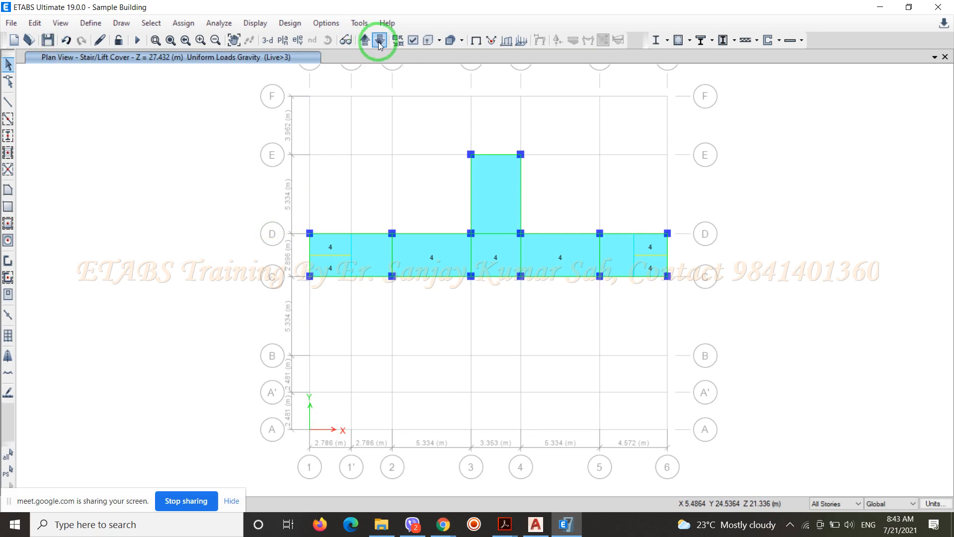
pyautogui.click(379, 41)
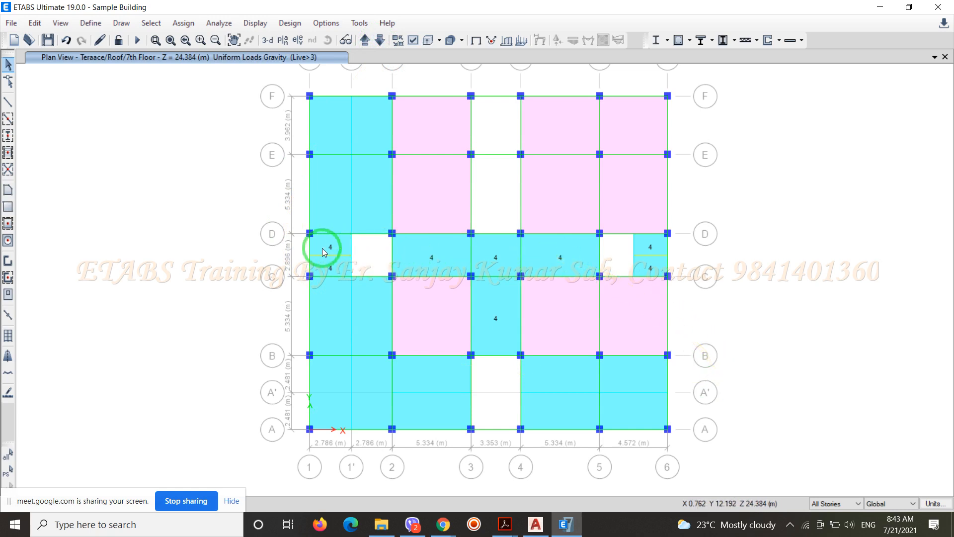
pyautogui.click(571, 328)
pyautogui.click(566, 206)
pyautogui.click(452, 201)
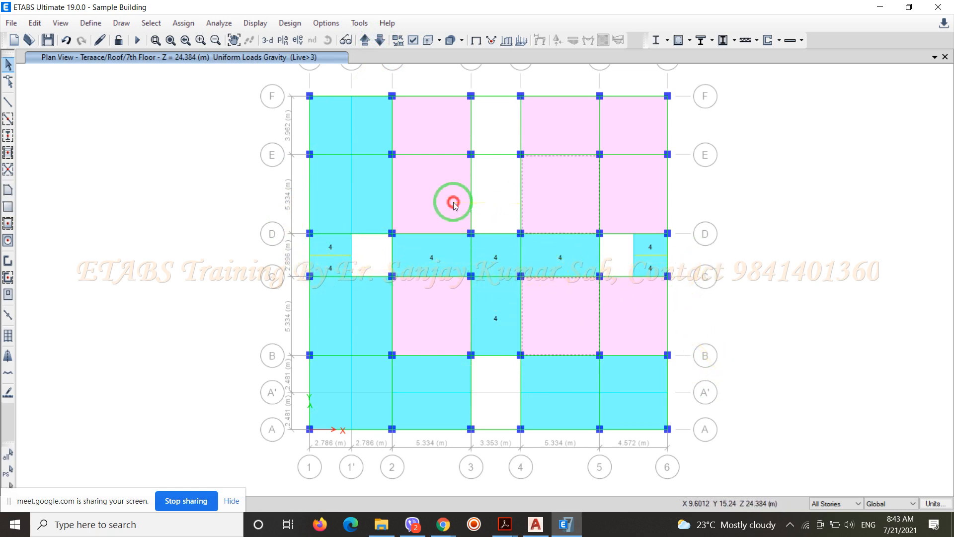
pyautogui.press('Escape')
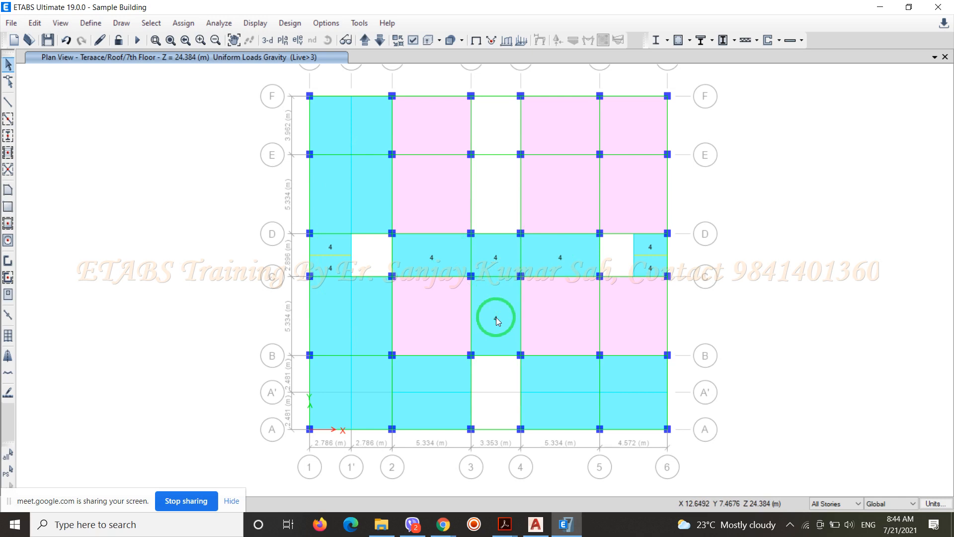
pyautogui.click(438, 257)
pyautogui.click(494, 255)
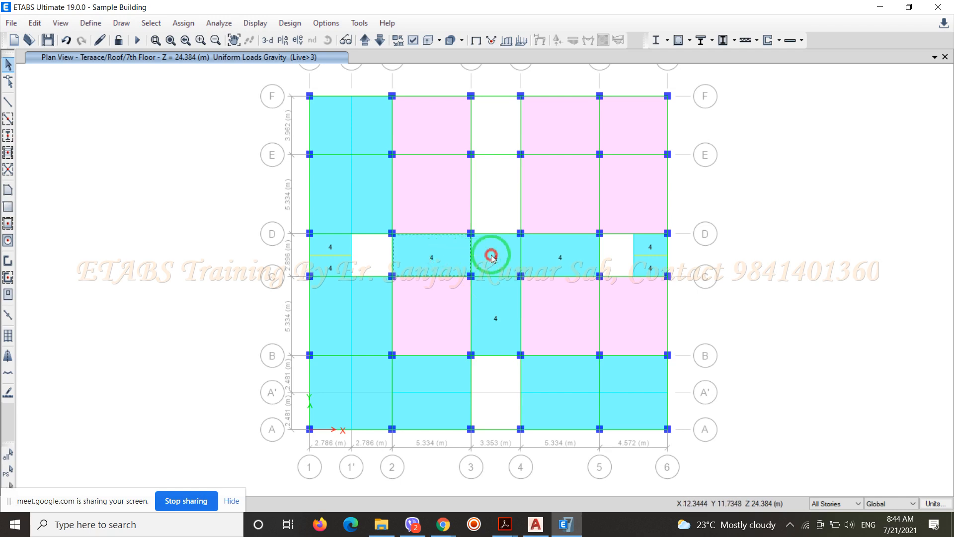
pyautogui.click(545, 258)
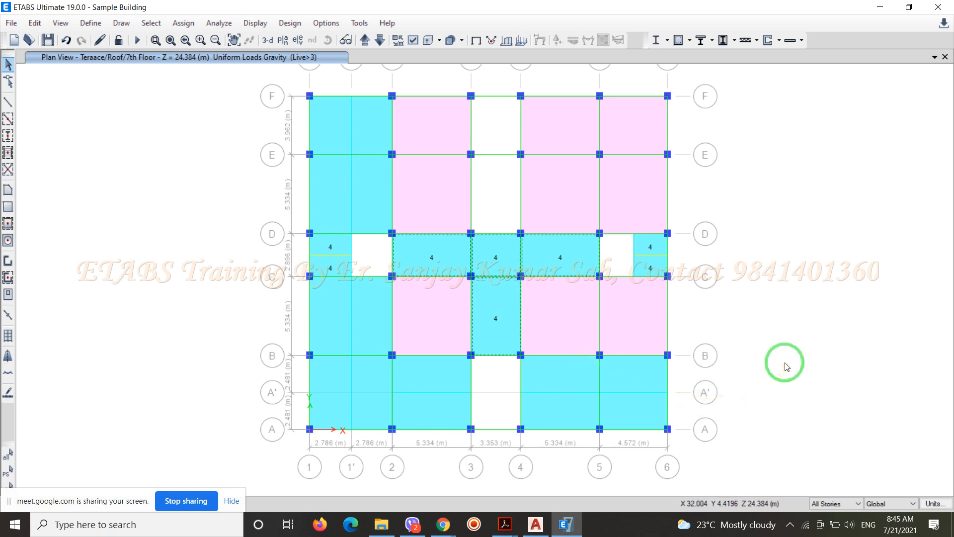
pyautogui.hotkey('ctrl', 'q')
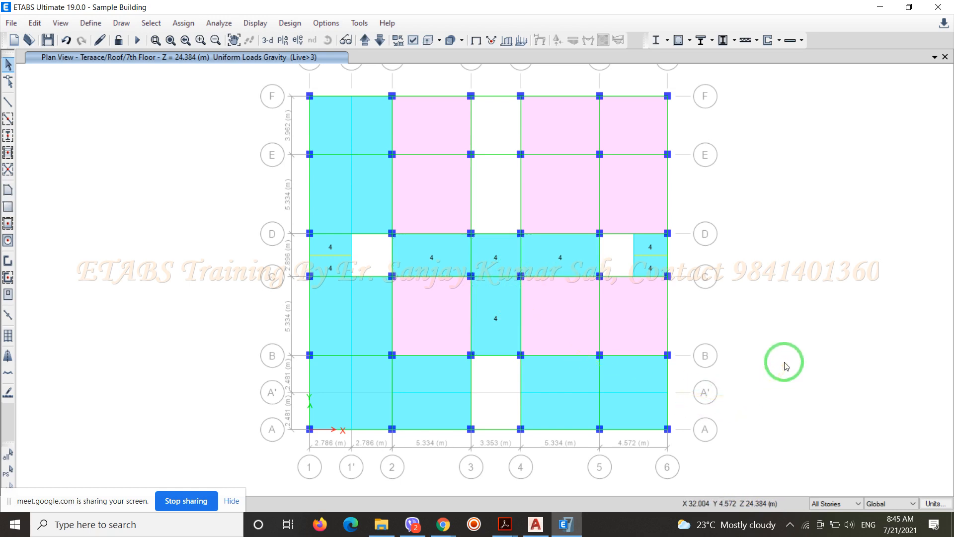
# Limit the plan's story scope to One Story
pyautogui.click(859, 504)
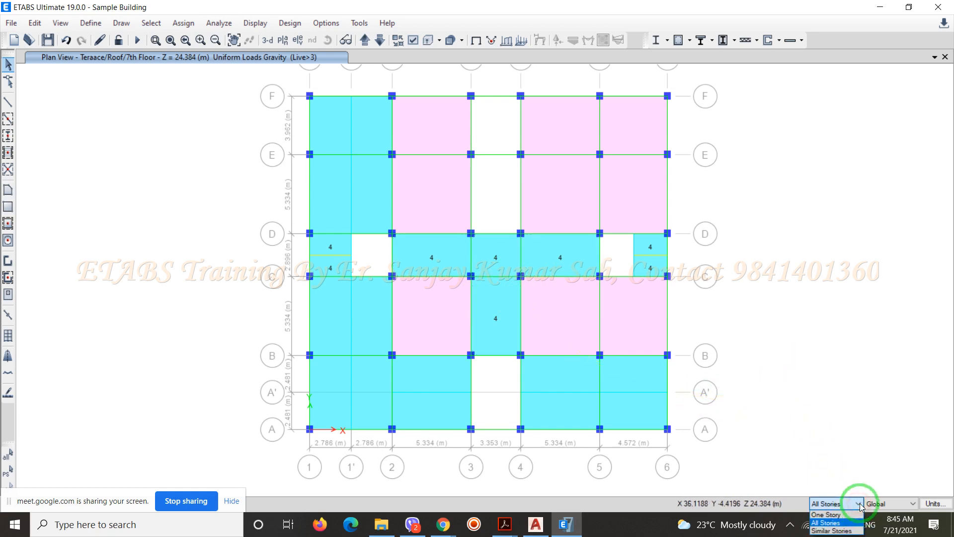
pyautogui.click(845, 516)
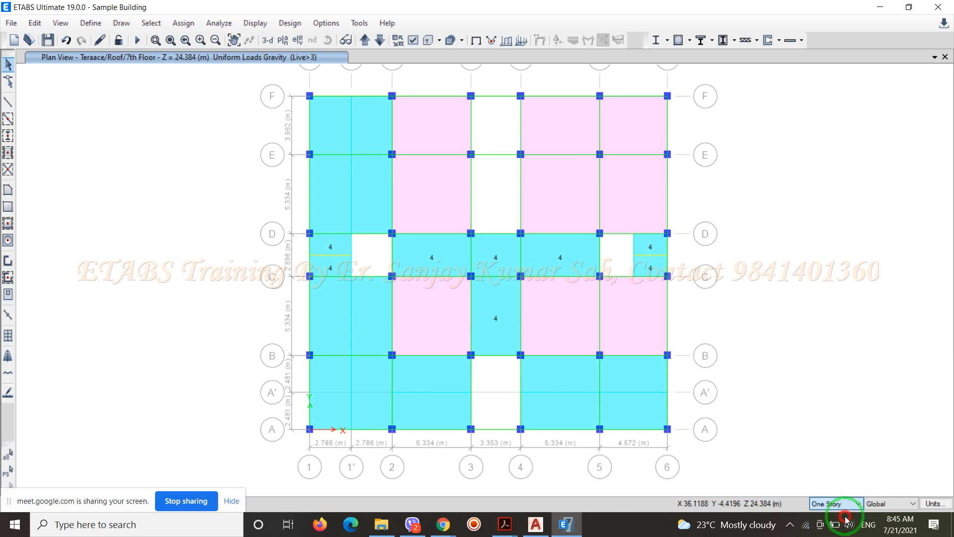
pyautogui.click(785, 311)
# Delete the existing Live>3 uniform loads from the four terrace slabs spanning grids 2–5 between C–D and grids 3–4 between B–C
pyautogui.click(438, 256)
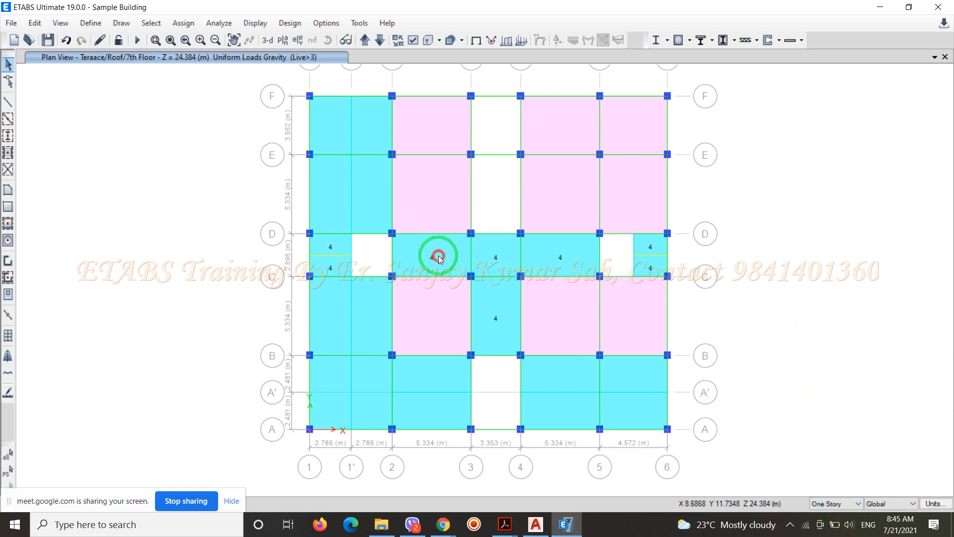
pyautogui.click(501, 255)
pyautogui.click(544, 253)
pyautogui.click(502, 311)
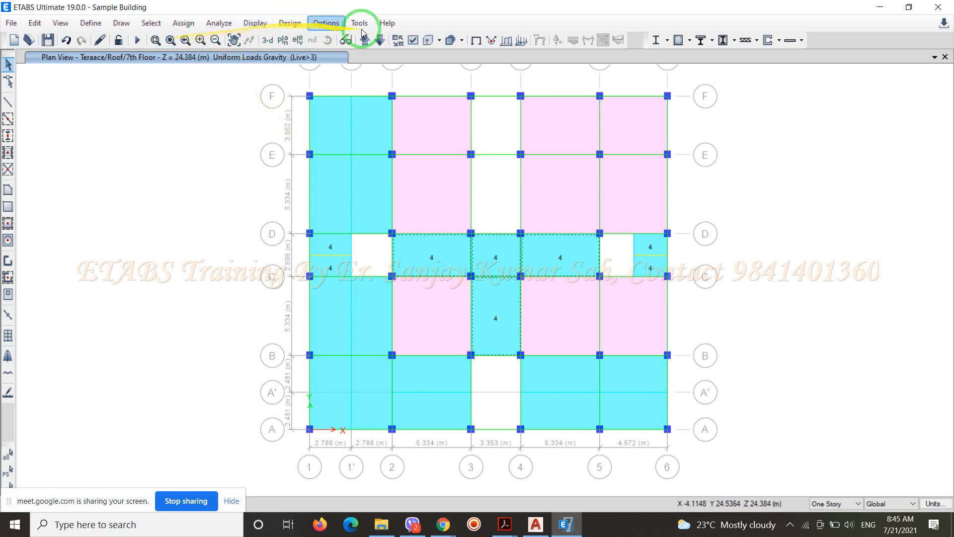
pyautogui.click(184, 22)
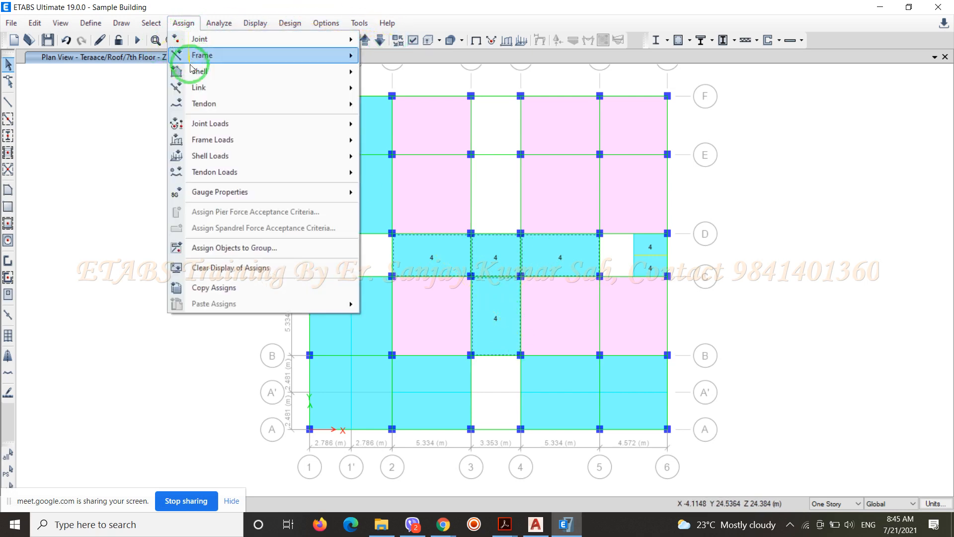
pyautogui.moveTo(288, 155)
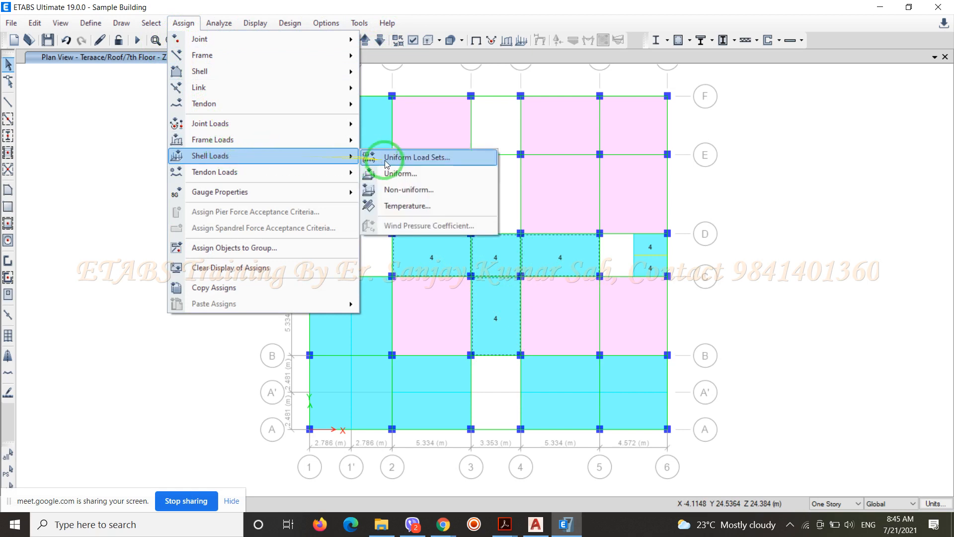
pyautogui.click(392, 173)
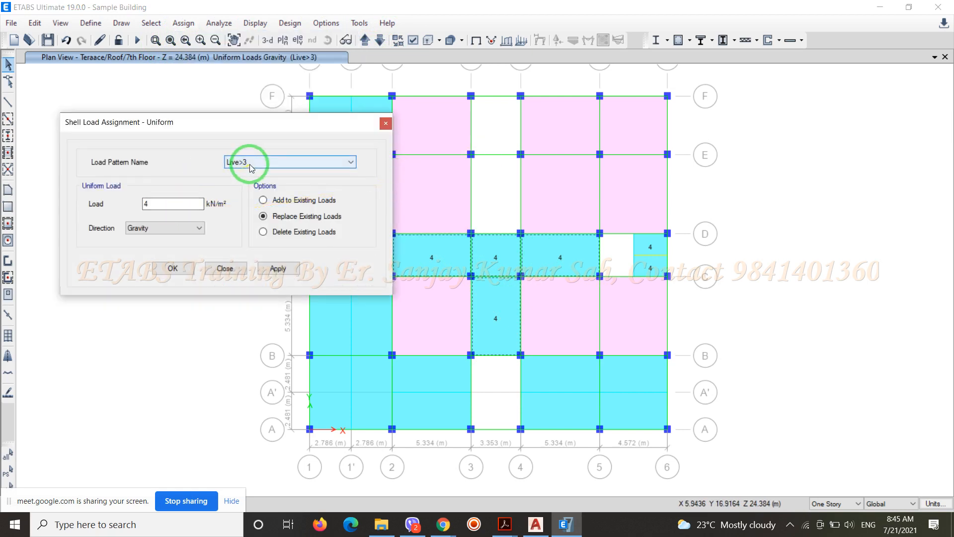
pyautogui.click(282, 232)
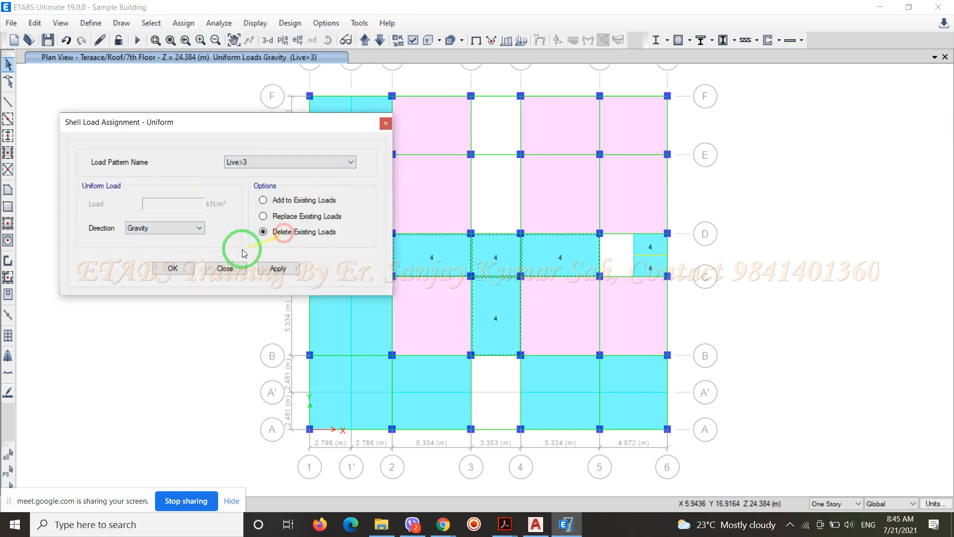
pyautogui.click(178, 268)
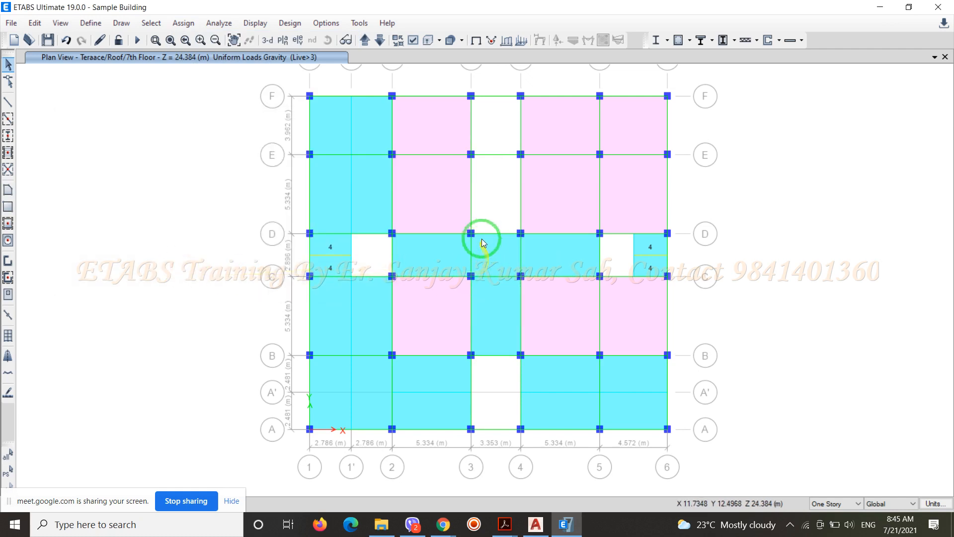
# Display the shell load assignments for the Live<=3 pattern on the Terrace/Roof/7th Floor plan
pyautogui.click(520, 41)
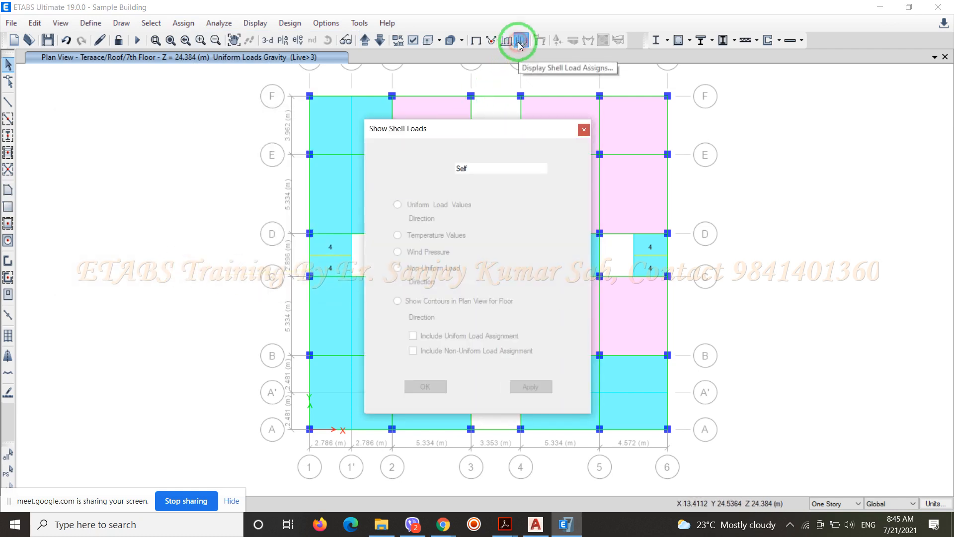
pyautogui.click(519, 168)
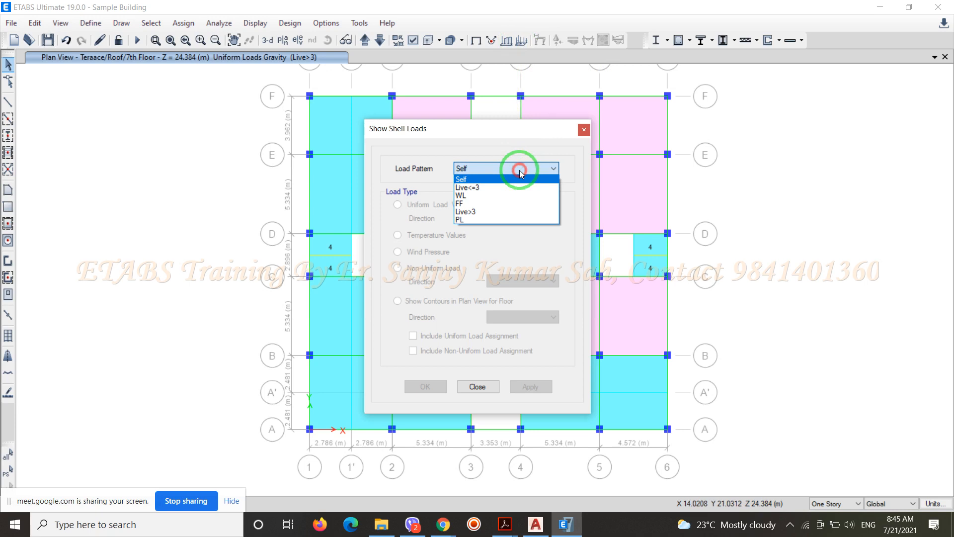
pyautogui.click(496, 188)
pyautogui.click(425, 387)
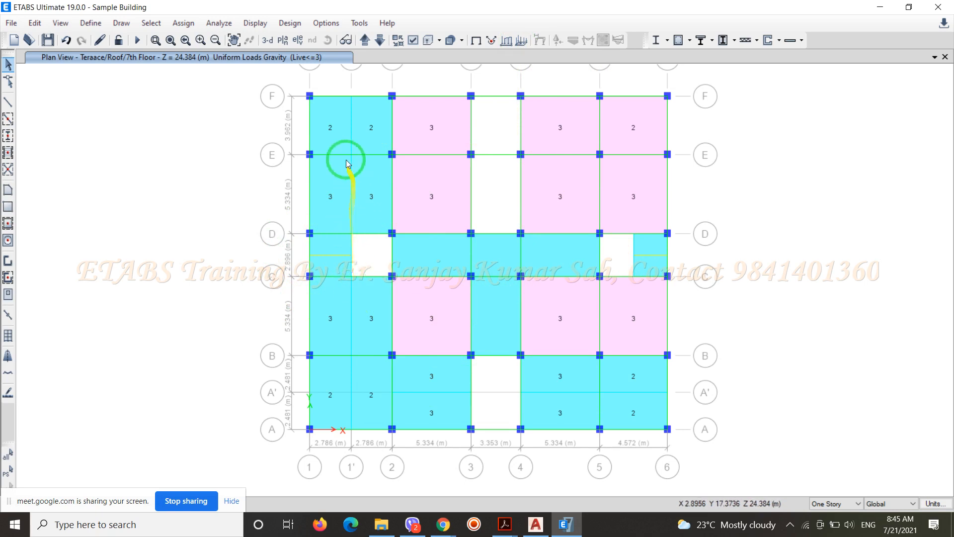
# Replace the Live<=3 uniform load with 3 kN/m² on the terrace slabs carrying 2 and on the four cleared central slabs
pyautogui.click(321, 126)
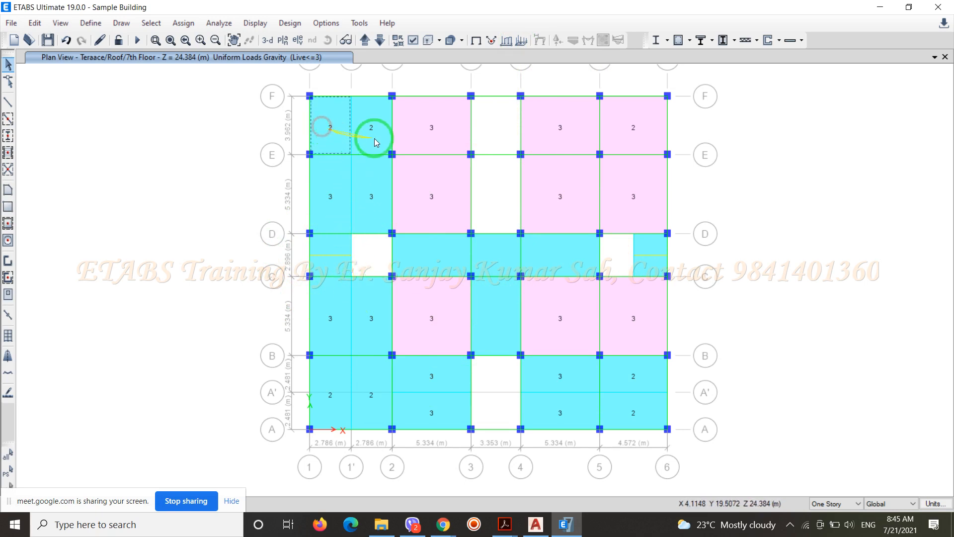
pyautogui.click(374, 135)
pyautogui.click(630, 128)
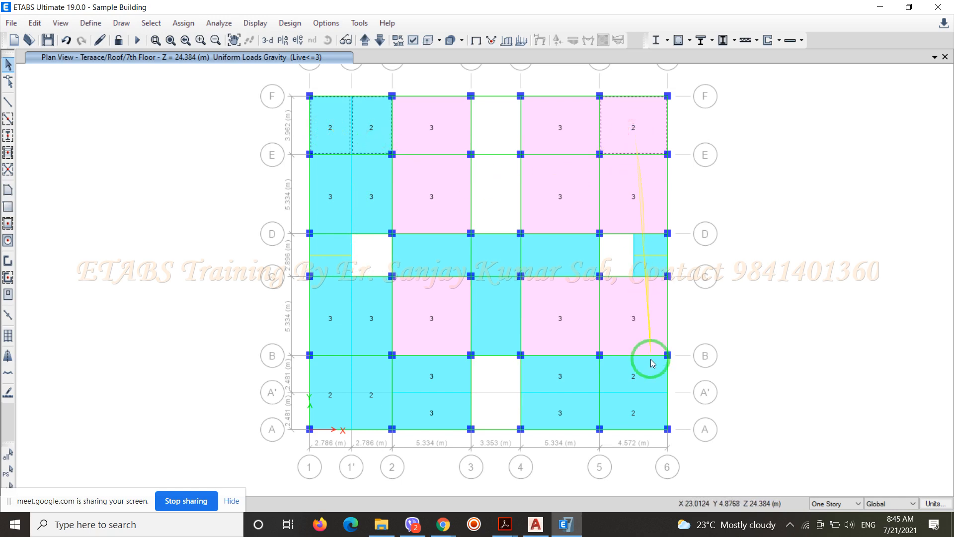
pyautogui.click(633, 371)
pyautogui.click(641, 424)
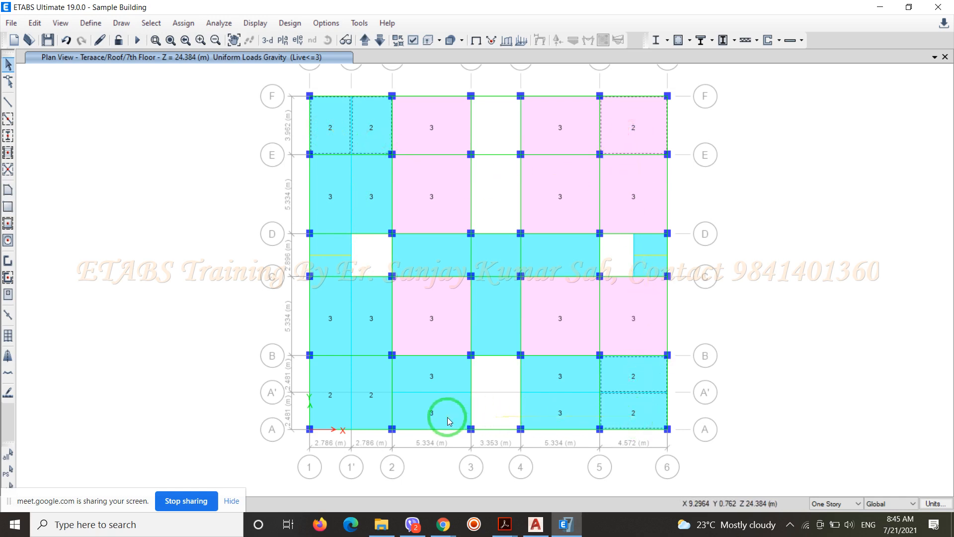
pyautogui.click(378, 415)
pyautogui.click(334, 414)
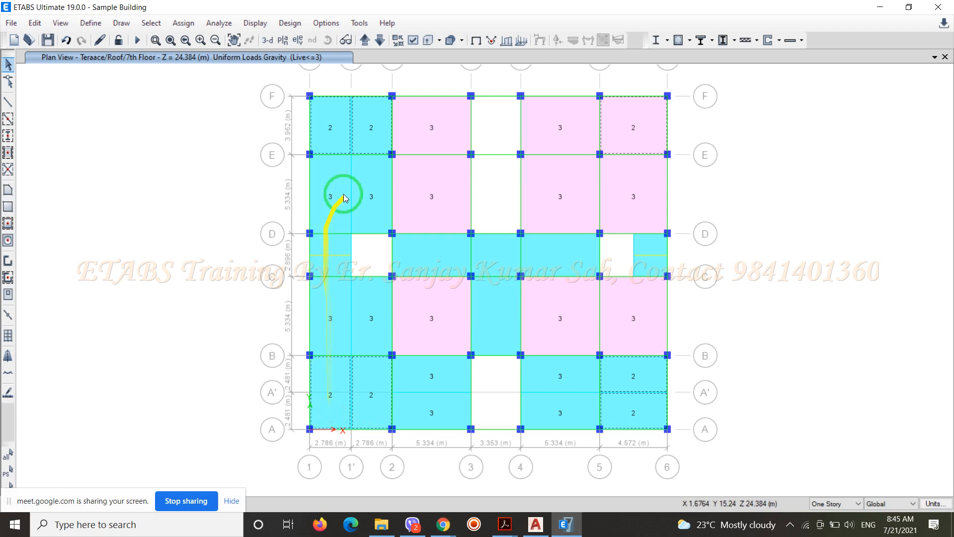
pyautogui.click(434, 263)
pyautogui.click(489, 256)
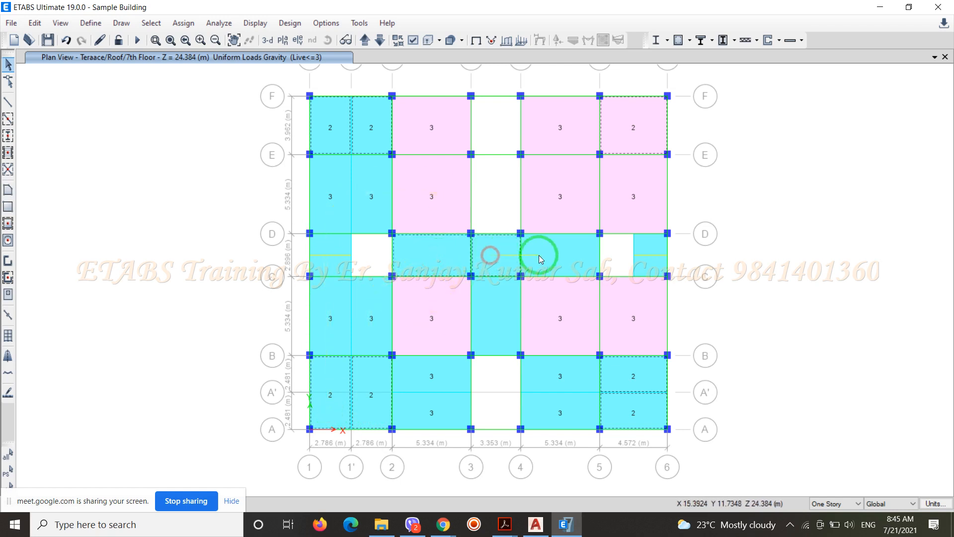
pyautogui.click(537, 252)
pyautogui.click(504, 312)
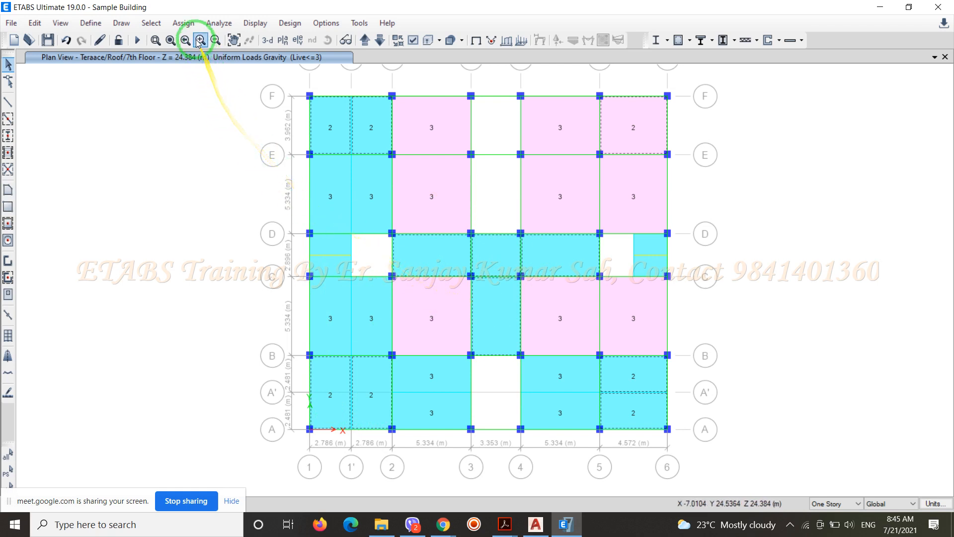
pyautogui.click(186, 23)
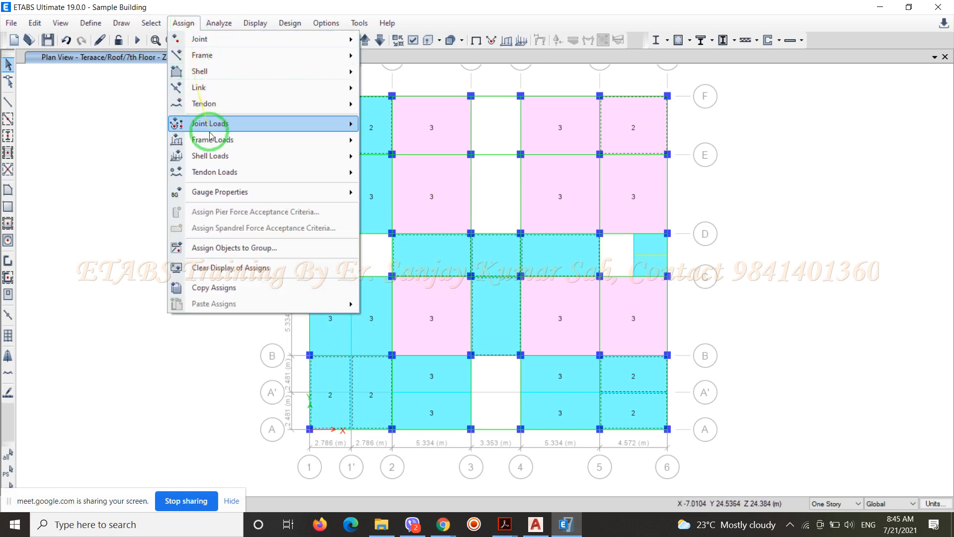
pyautogui.click(222, 162)
pyautogui.click(416, 171)
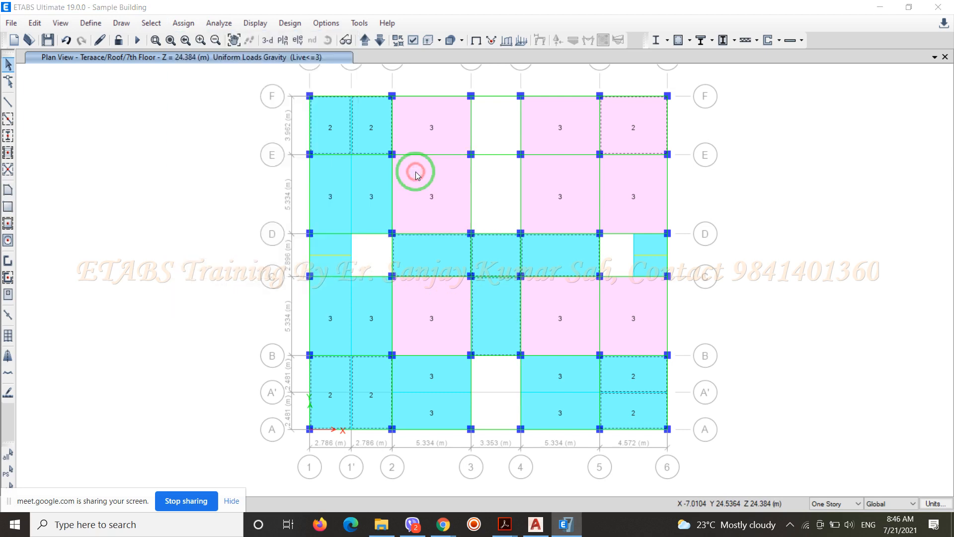
pyautogui.click(273, 161)
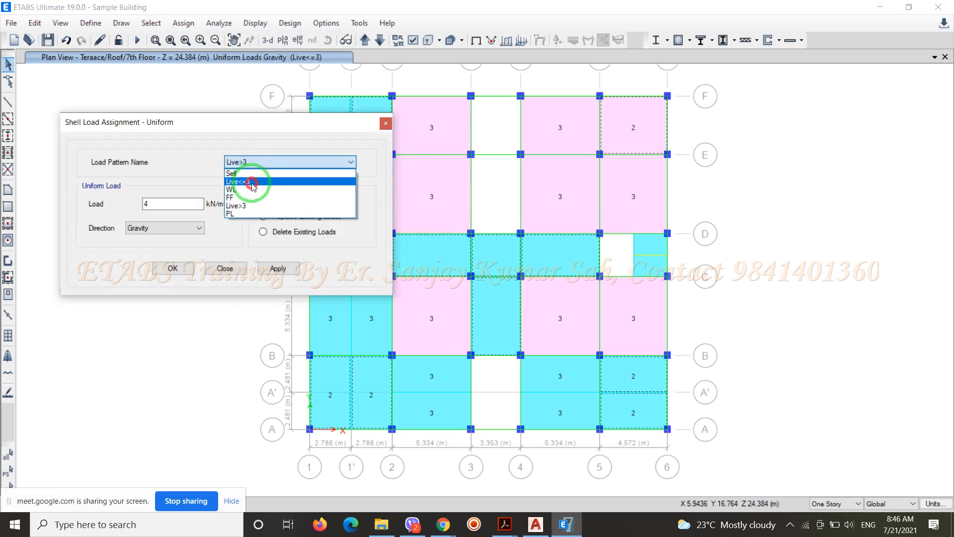
pyautogui.click(251, 181)
pyautogui.doubleClick(181, 199)
pyautogui.write('3')
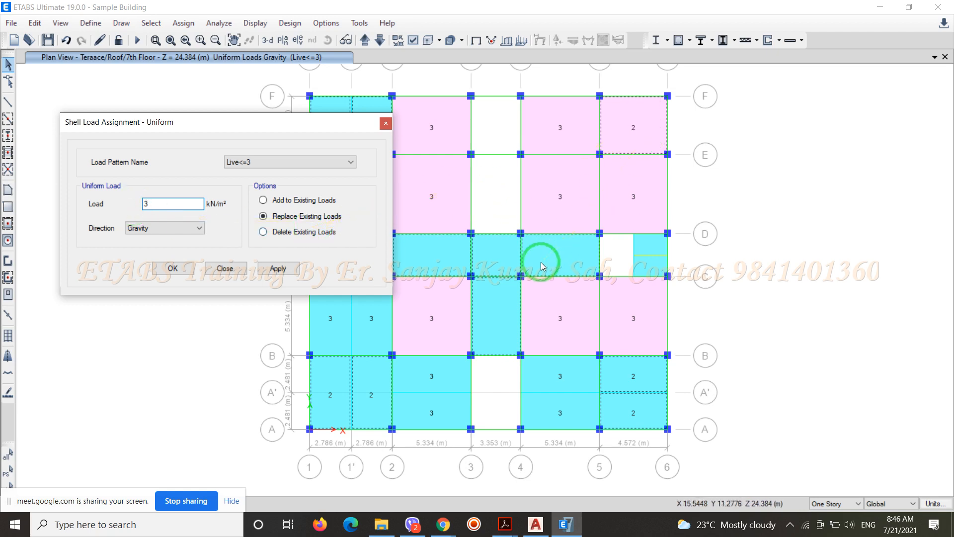
pyautogui.click(184, 269)
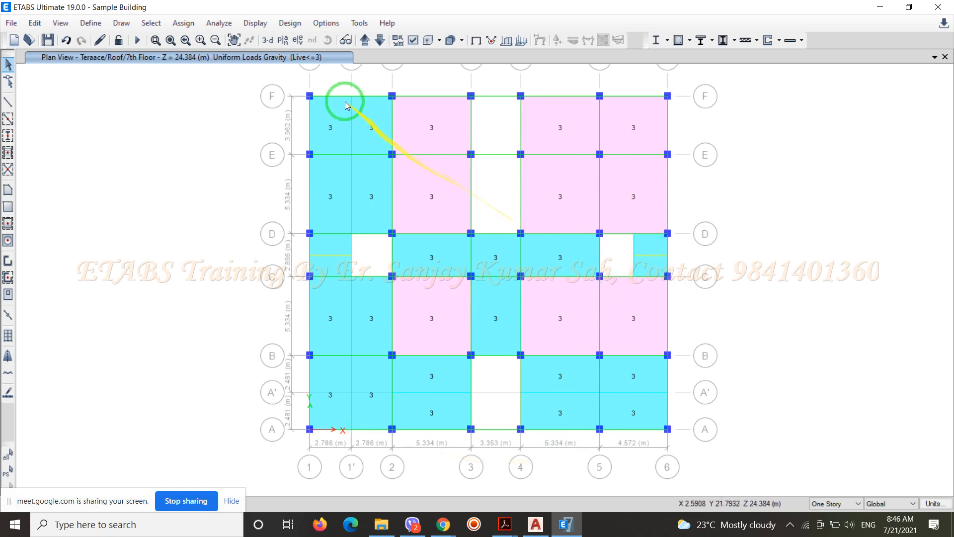
# Check the Live>3 shell loads on the Stair/Lift Cover plan and return to the Terrace/Roof/7th Floor plan
pyautogui.click(365, 40)
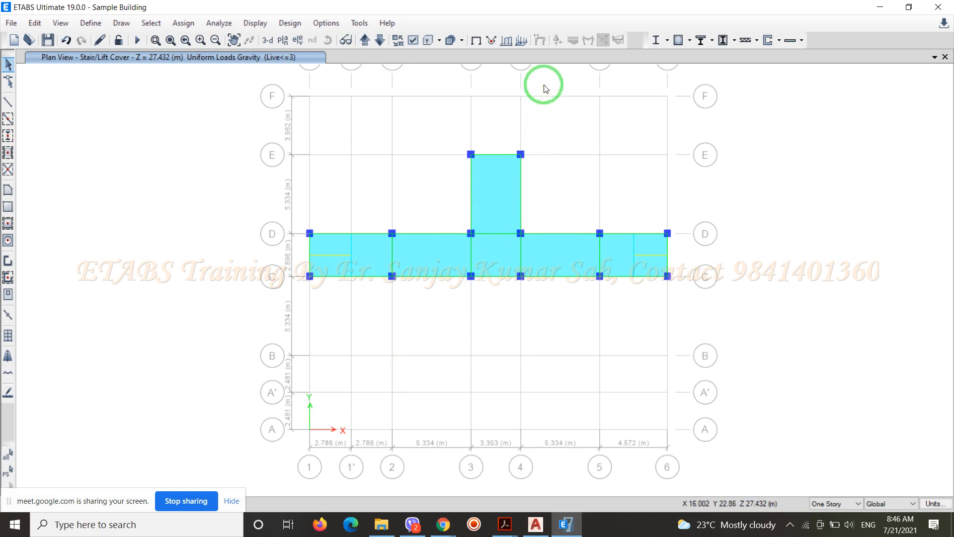
pyautogui.click(523, 43)
pyautogui.click(489, 168)
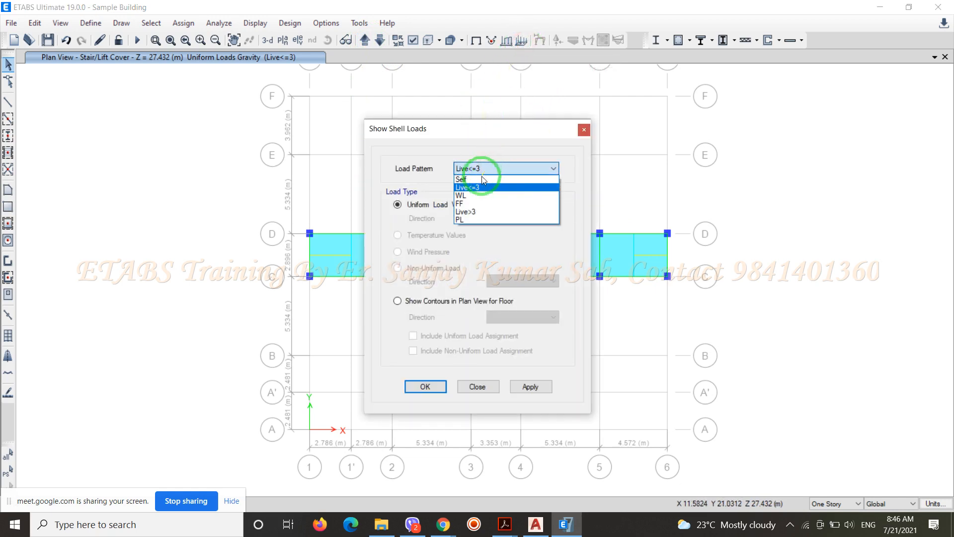
pyautogui.click(469, 211)
pyautogui.click(425, 386)
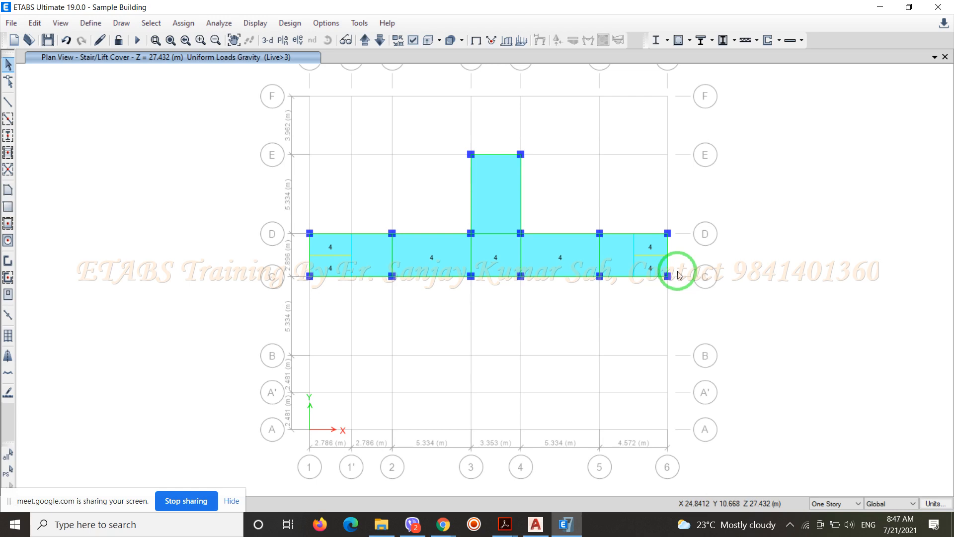
pyautogui.click(382, 41)
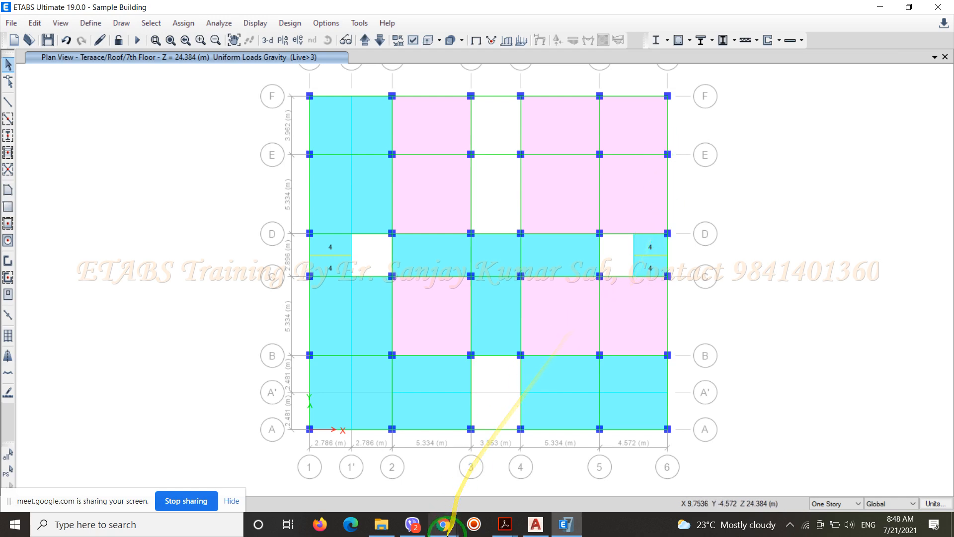
# Switch to Chrome and search Google in a new tab for "size of water tank"
pyautogui.click(444, 527)
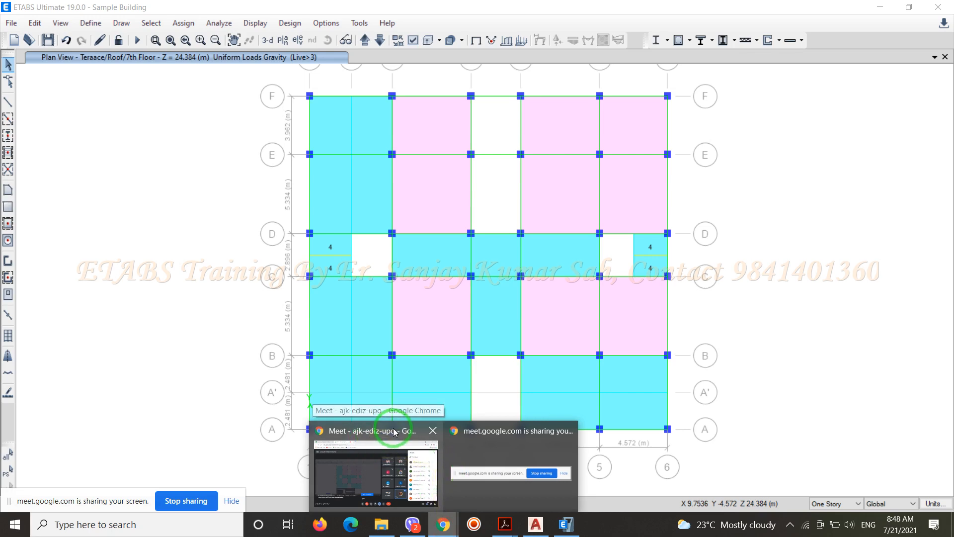
pyautogui.click(390, 377)
pyautogui.click(316, 10)
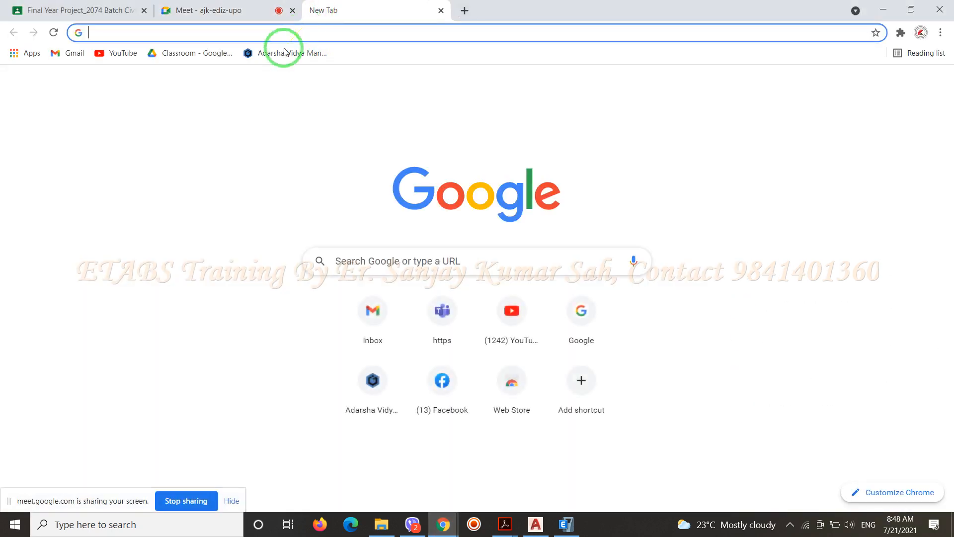
pyautogui.click(363, 259)
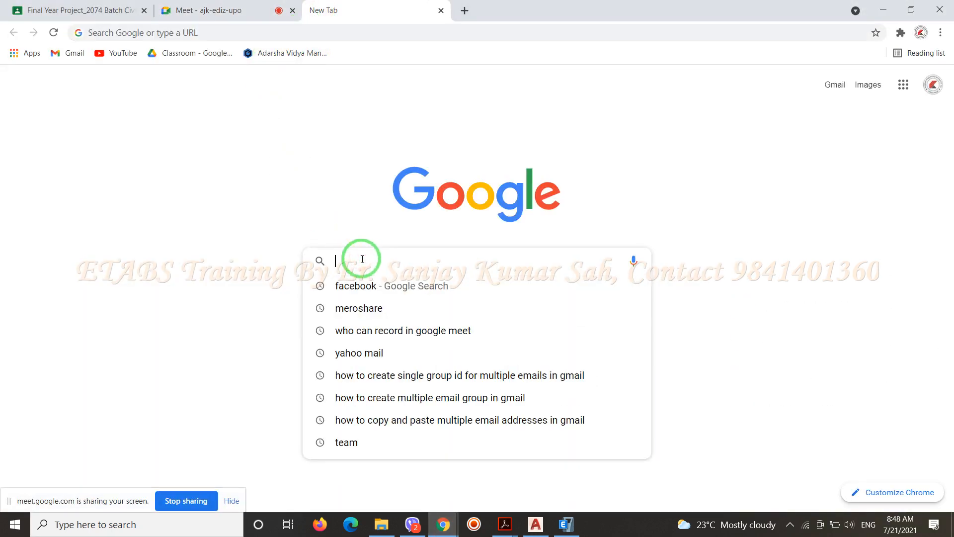
pyautogui.write('water ta')
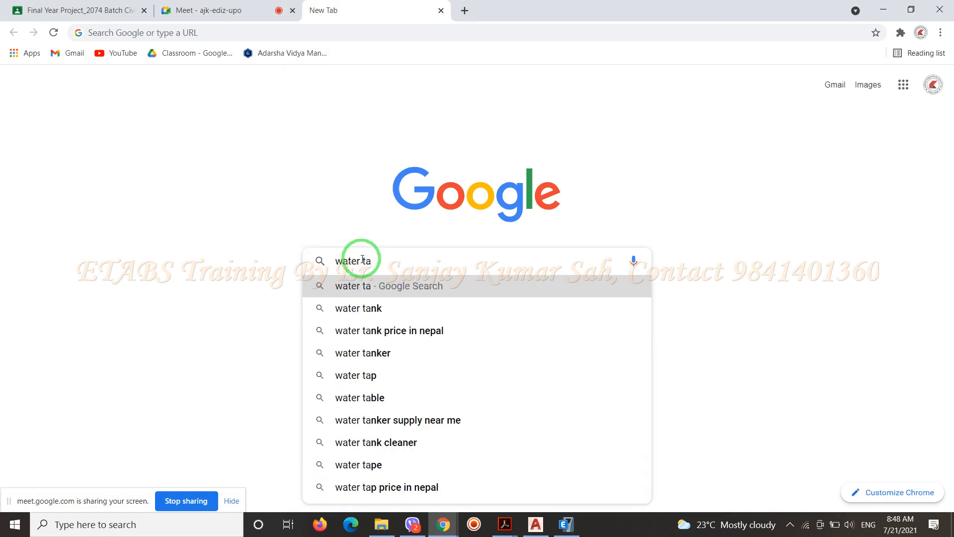
pyautogui.press('BackSpace')
pyautogui.press('BackSpace')
pyautogui.press('BackSpace')
pyautogui.press('BackSpace')
pyautogui.press('BackSpace')
pyautogui.press('BackSpace')
pyautogui.press('BackSpace')
pyautogui.press('BackSpace')
pyautogui.write('si')
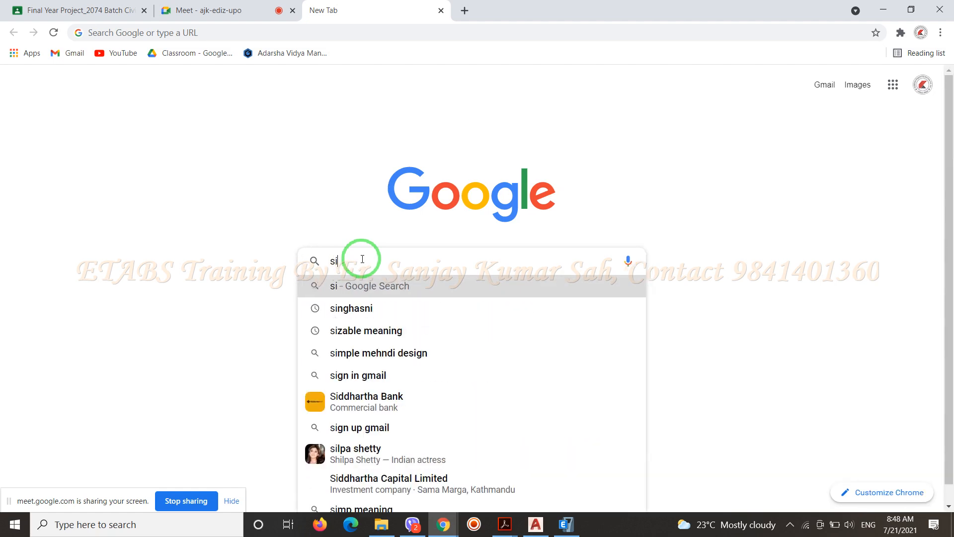
pyautogui.write('ze of ')
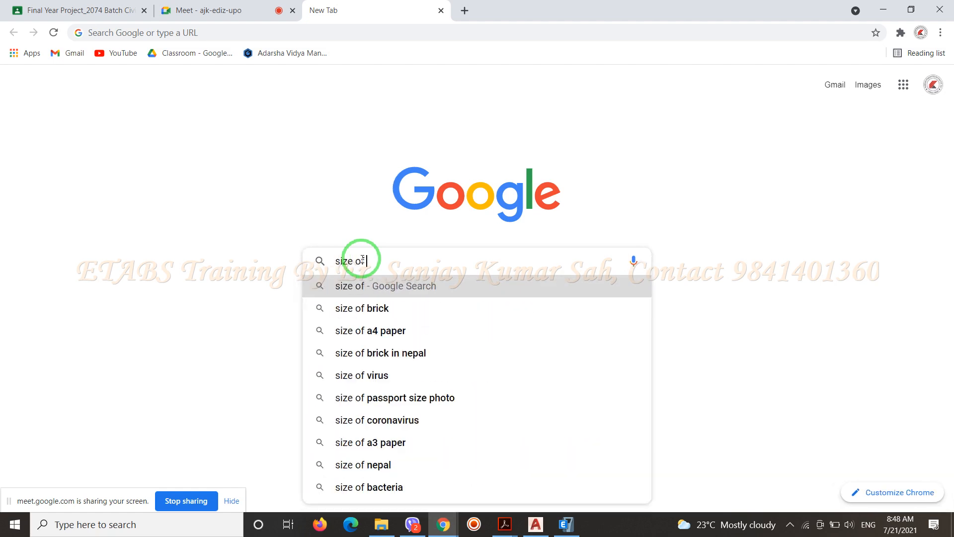
pyautogui.write('water tank')
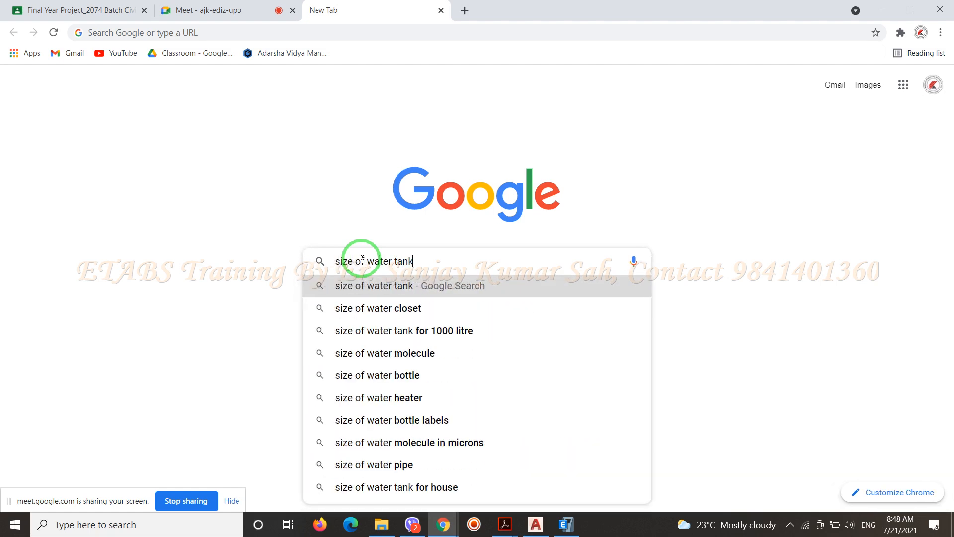
pyautogui.press('Return')
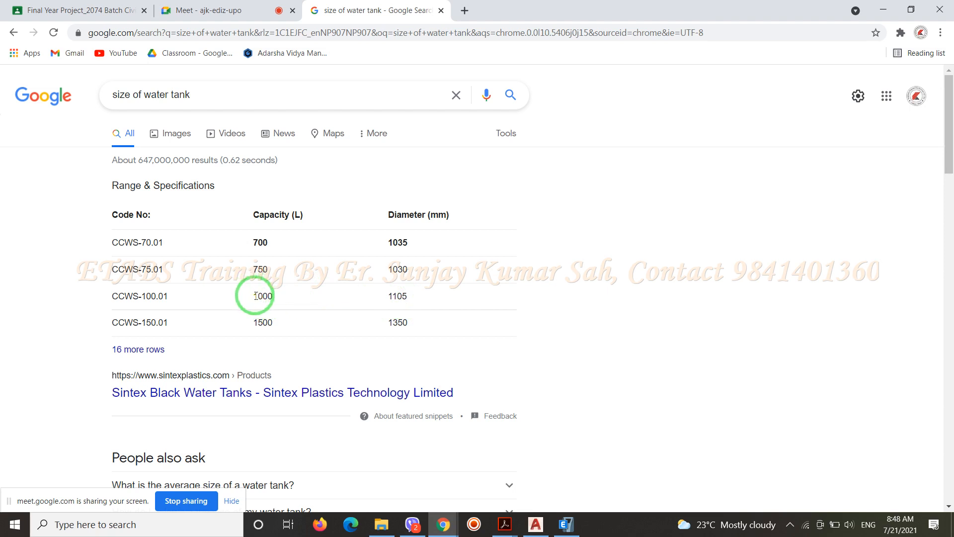
# Highlight the capacity and diameter of the 1000 L tank in the results and close the search tab
pyautogui.moveTo(255, 294); pyautogui.dragTo(423, 300)
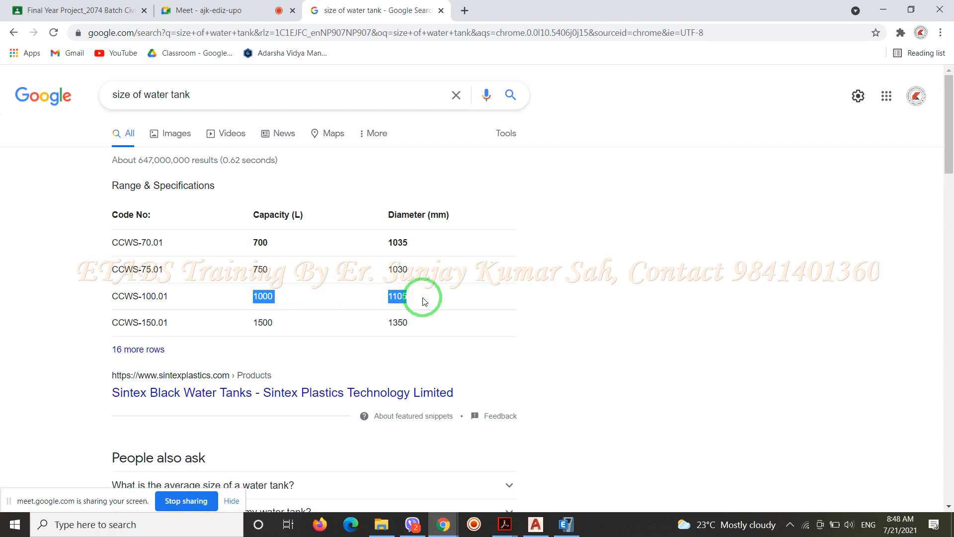
pyautogui.click(441, 11)
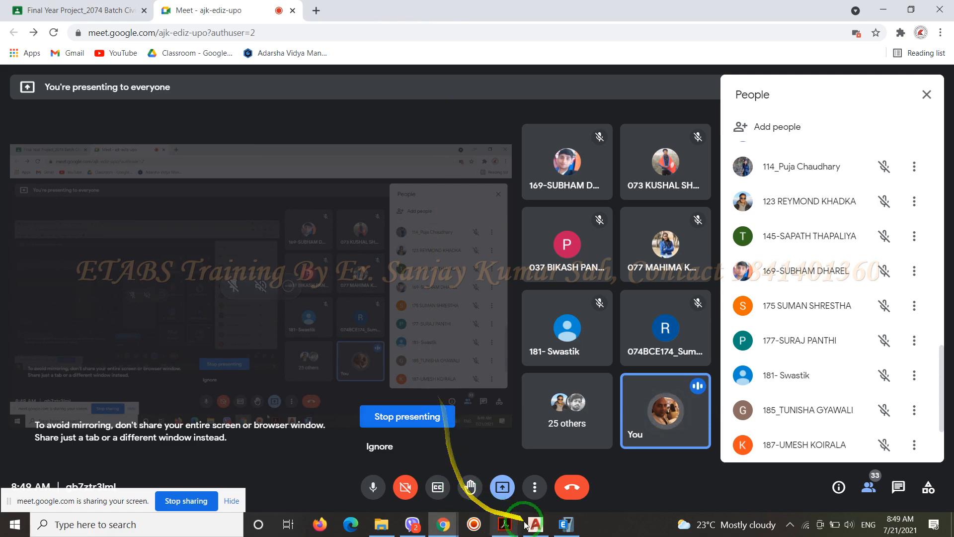
# Switch to AutoCAD and examine the span dimensions of the corner bedroom bay between grids 5–6 and E–F
pyautogui.click(566, 528)
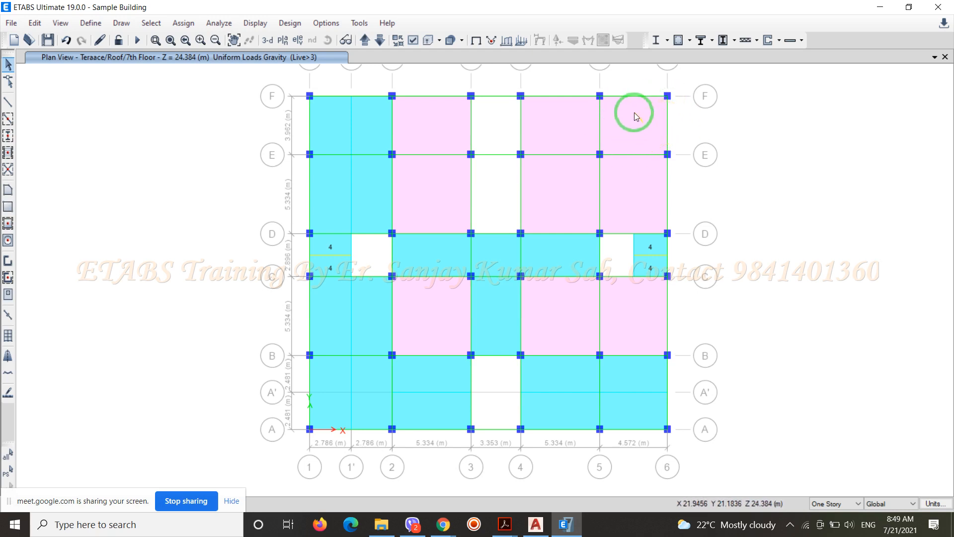
pyautogui.click(535, 524)
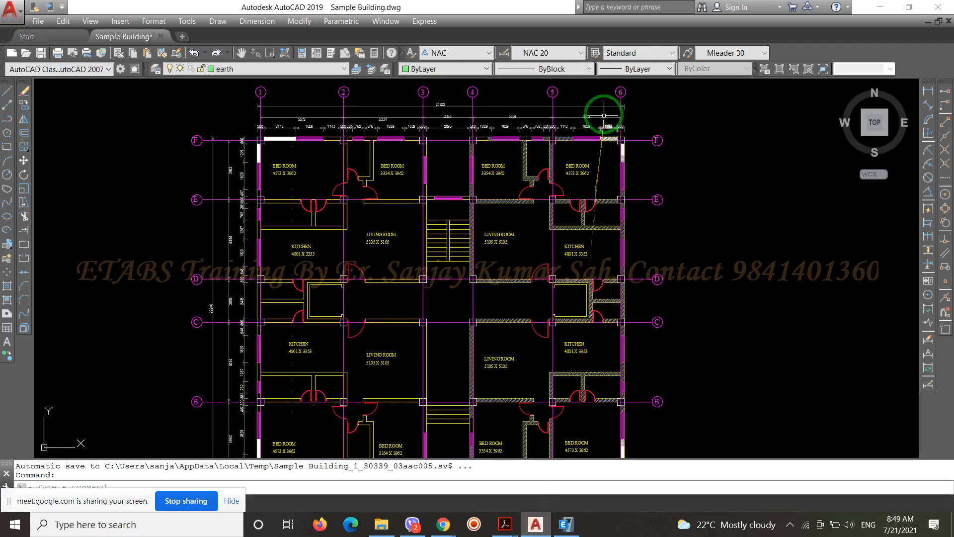
pyautogui.scroll(4, 605, 114)
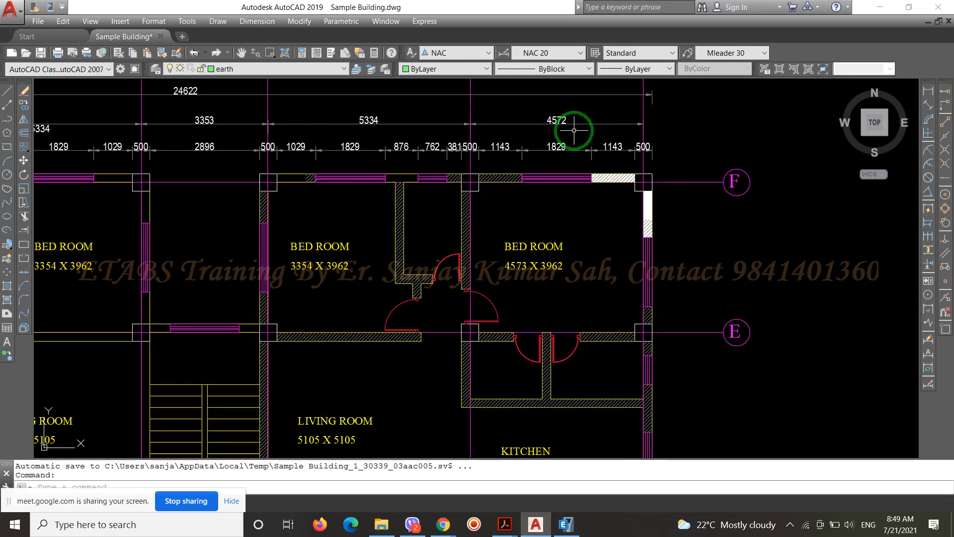
pyautogui.scroll(-2, 574, 130)
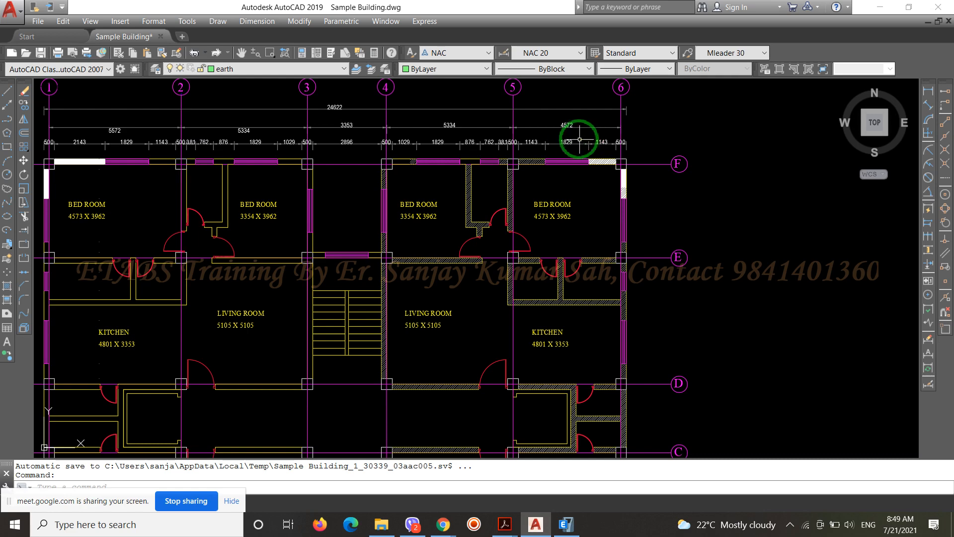
pyautogui.scroll(4, 557, 130)
pyautogui.scroll(-5, 708, 123)
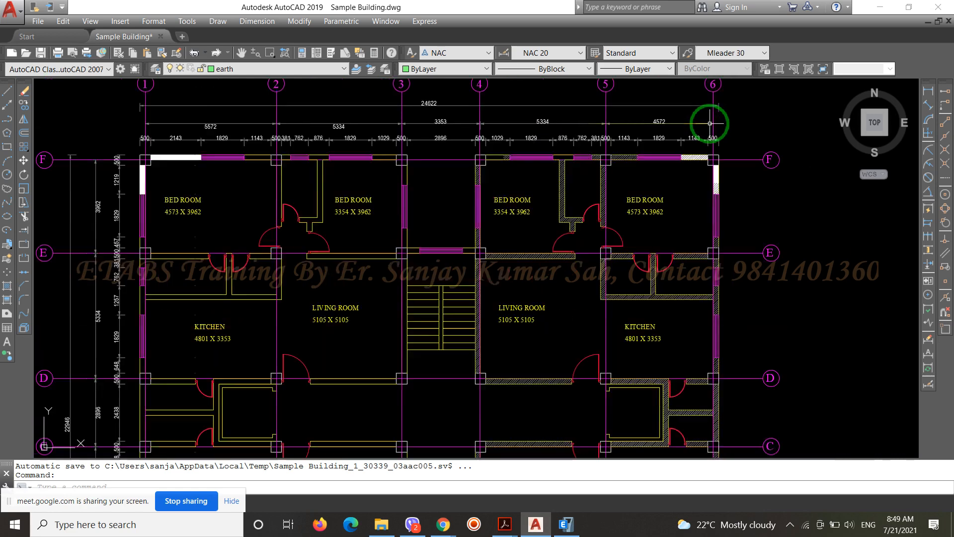
pyautogui.scroll(5, 332, 180)
pyautogui.scroll(2, 332, 181)
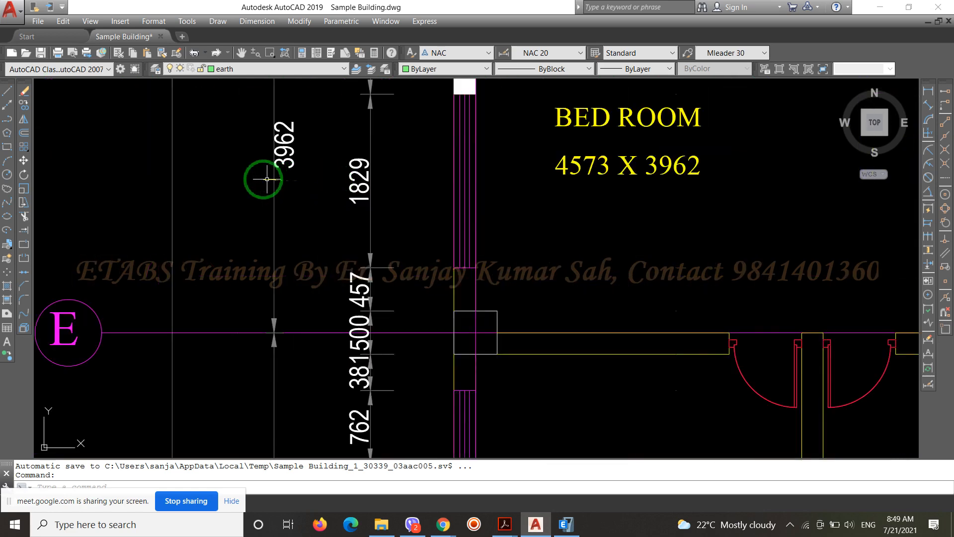
pyautogui.scroll(-6, 214, 201)
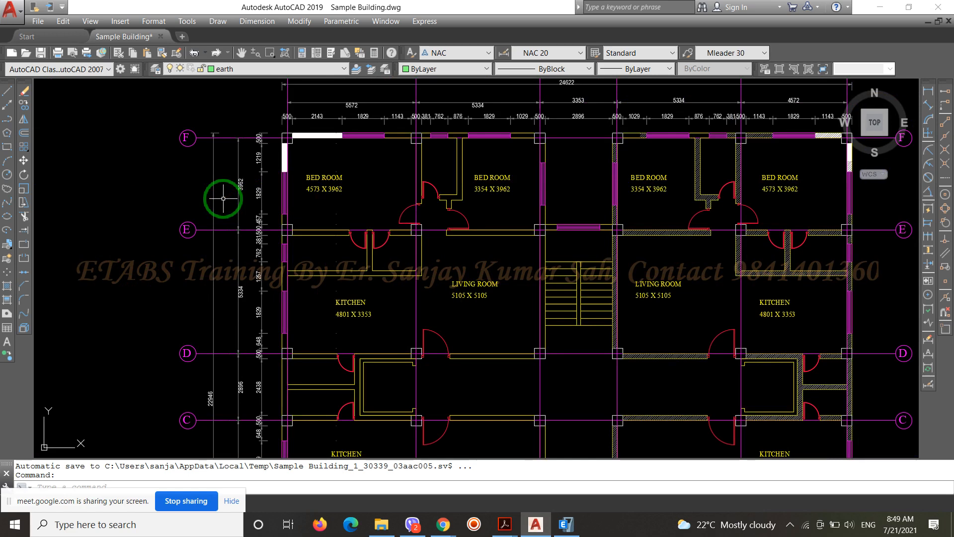
# Open a new Excel workbook and start a formula in cell A1 with =20/
pyautogui.click(134, 529)
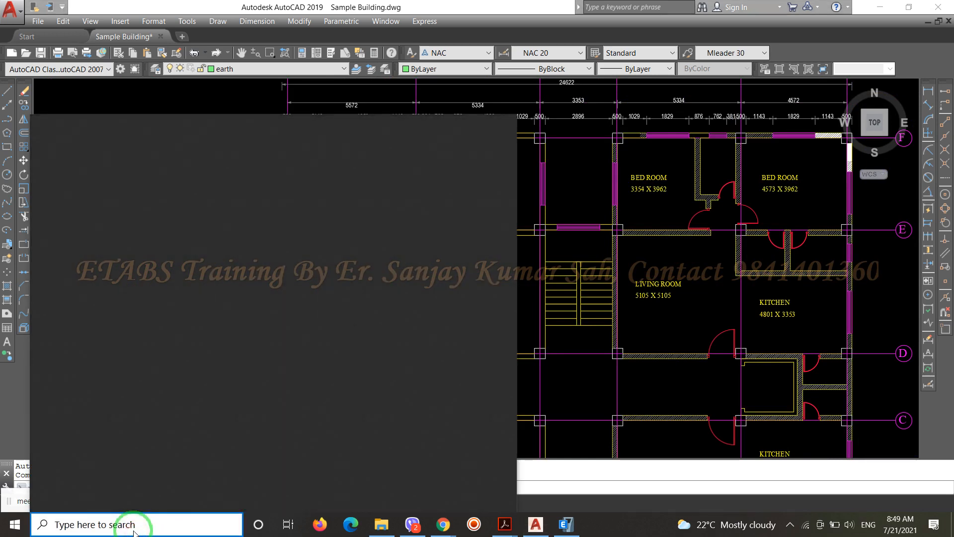
pyautogui.write('excel')
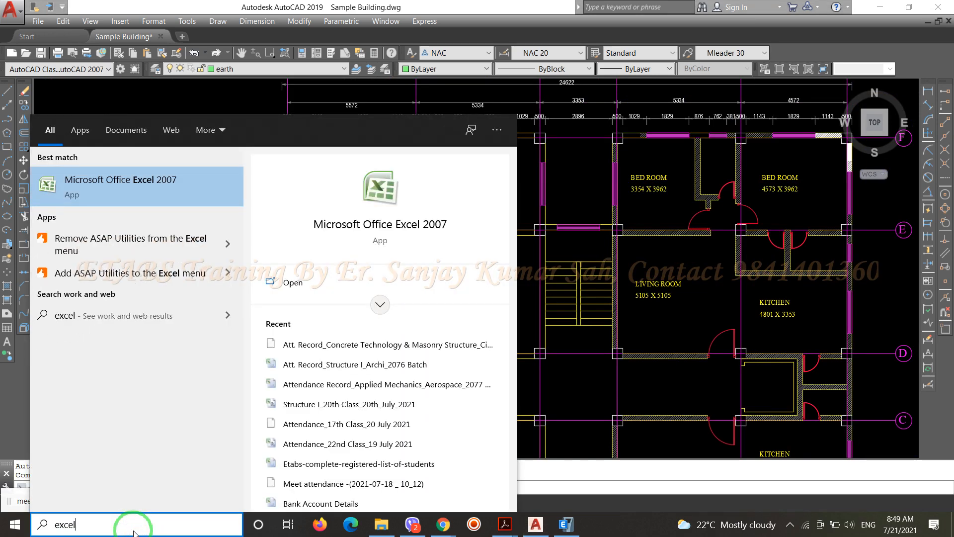
pyautogui.press('Return')
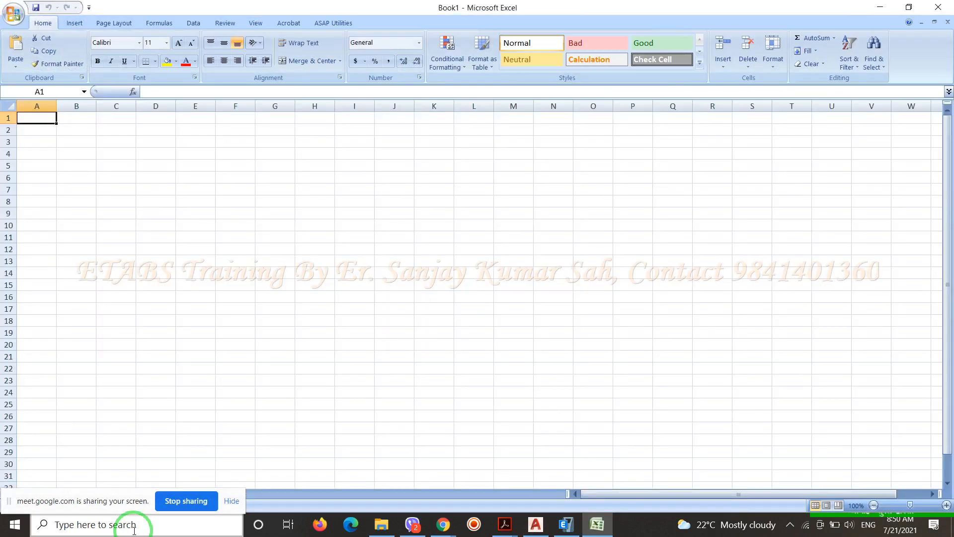
pyautogui.write('=')
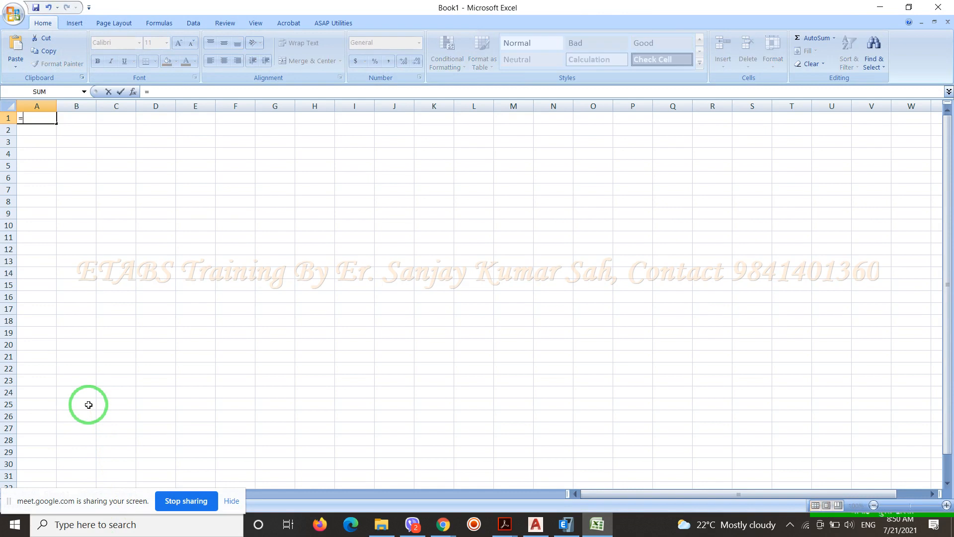
pyautogui.write('20/')
# Recheck the AutoCAD plan, complete the A1 formula as =20/4.572/3.962, and close the workbook without saving
pyautogui.click(536, 524)
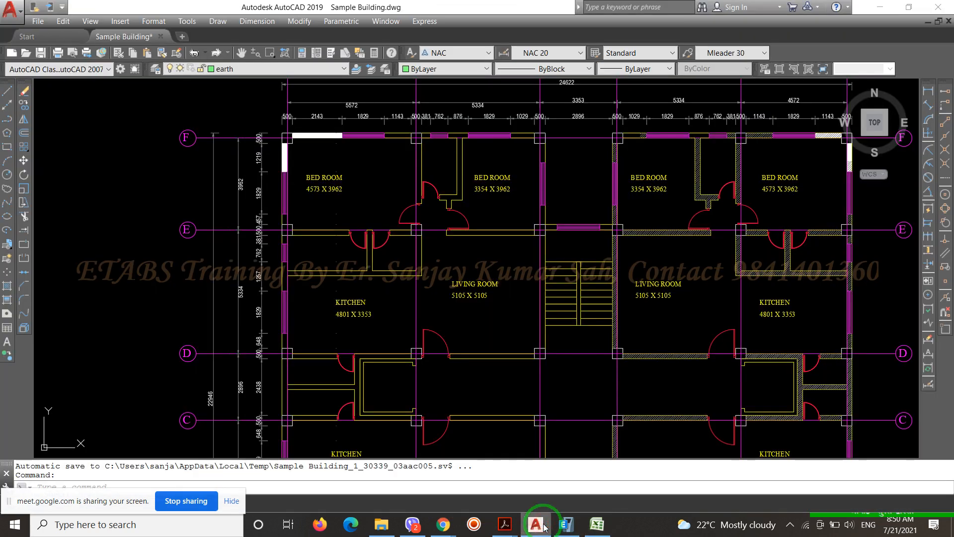
pyautogui.click(544, 526)
pyautogui.write('4')
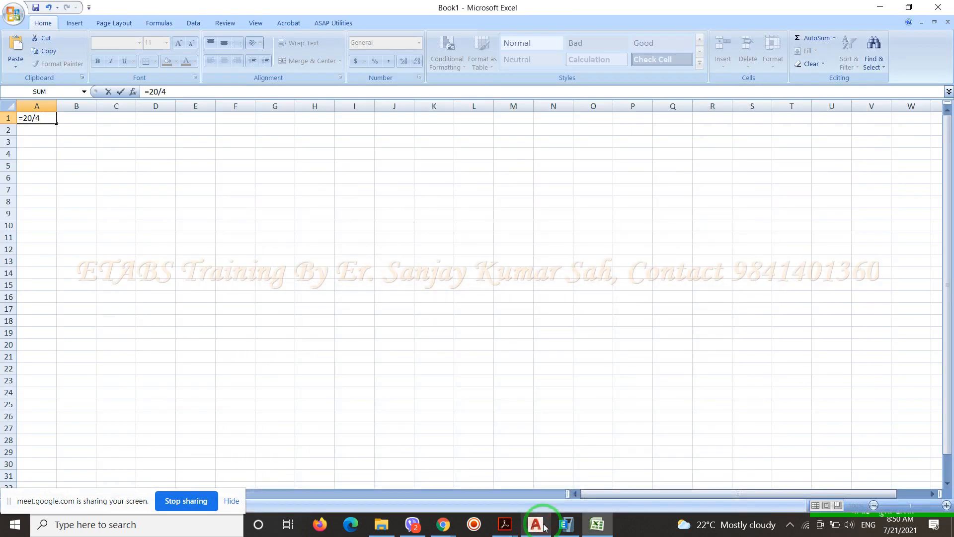
pyautogui.write('.572/3.962')
pyautogui.press('Return')
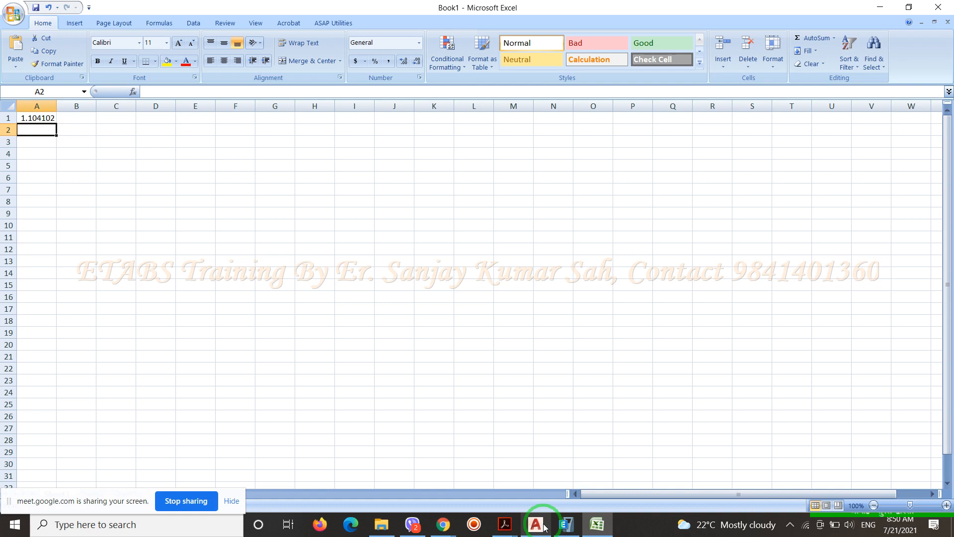
pyautogui.click(936, 6)
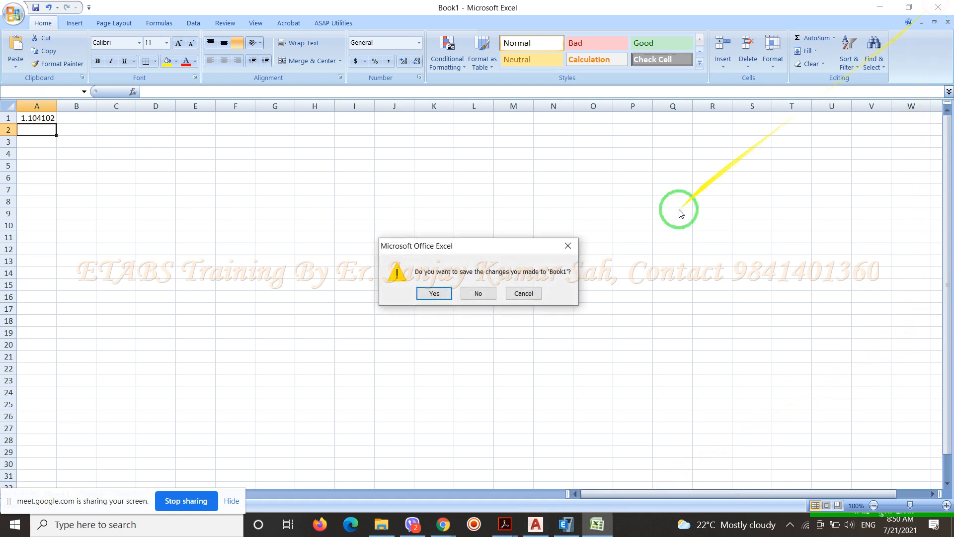
pyautogui.click(487, 297)
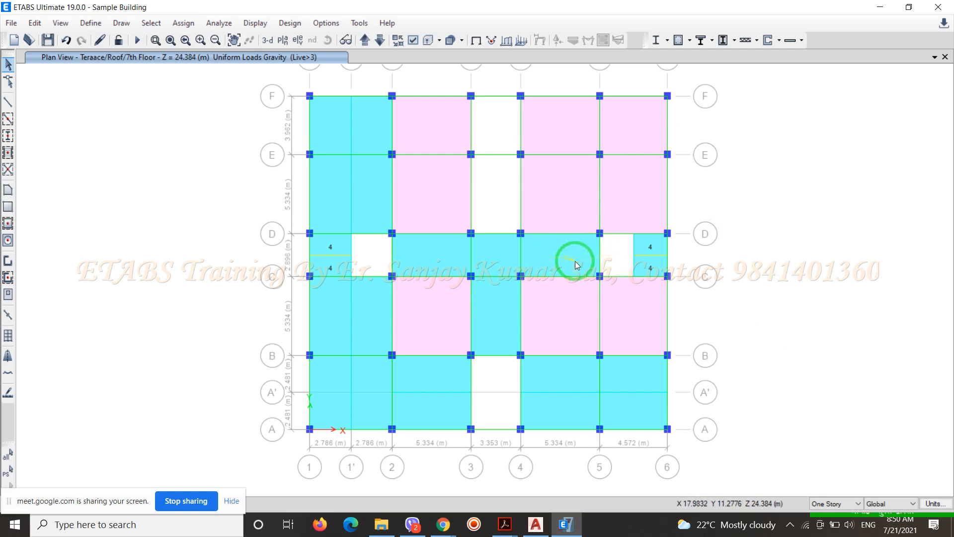
# Move the ETABS plan view up to the Stair/Lift Cover story to examine its Live>3 slab loads
pyautogui.click(365, 41)
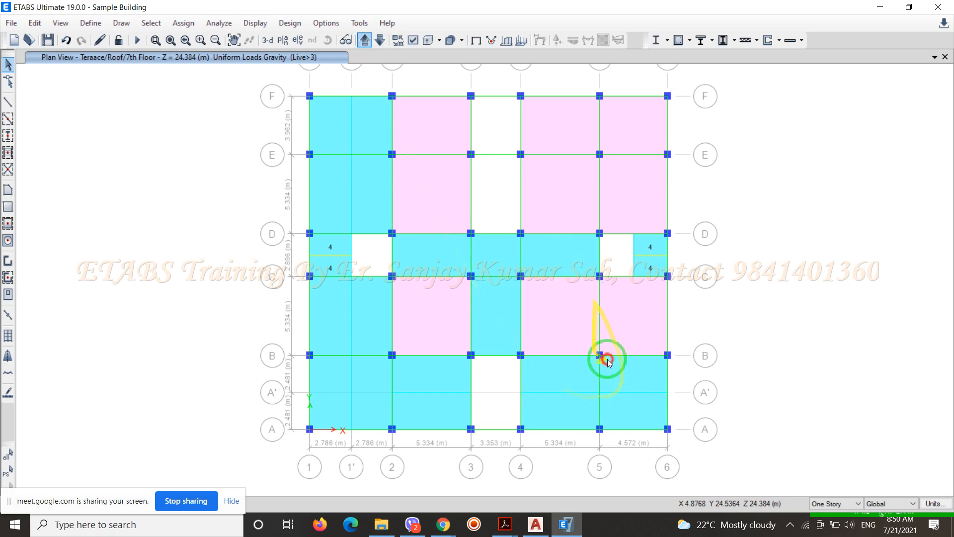
pyautogui.click(364, 41)
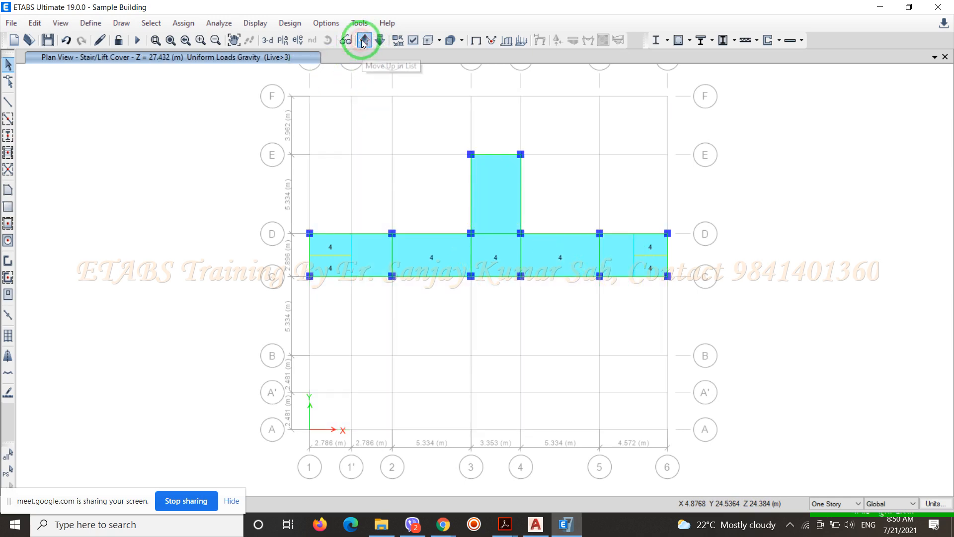
pyautogui.moveTo(371, 196); pyautogui.dragTo(564, 130)
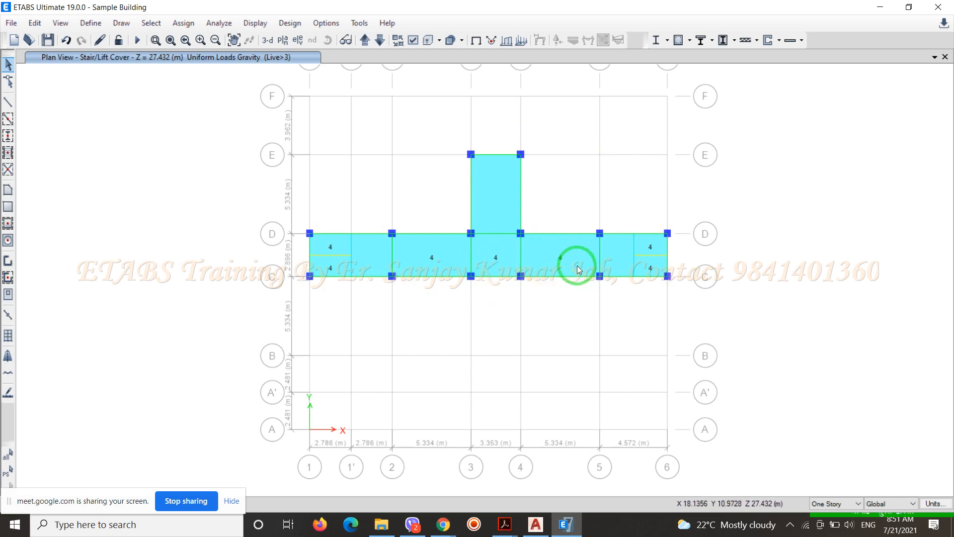
# Switch to AutoCAD and read the dimensions of the bay between grids 4–5 and C–D
pyautogui.click(531, 527)
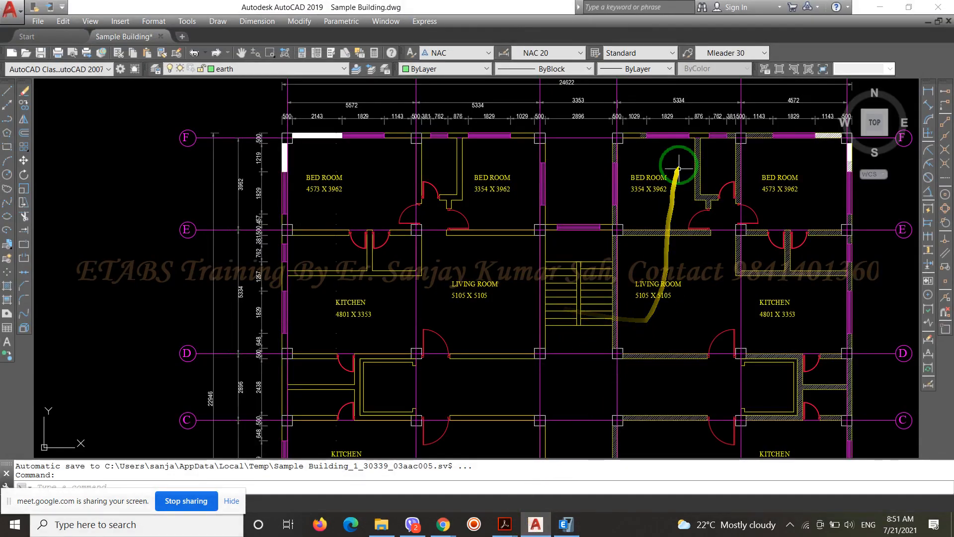
pyautogui.scroll(4, 735, 129)
pyautogui.scroll(-4, 677, 102)
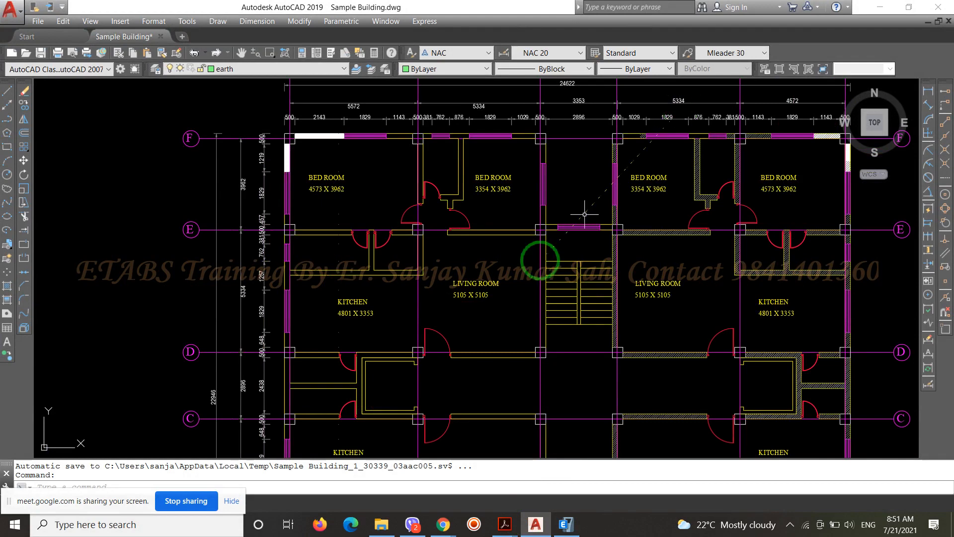
pyautogui.scroll(3, 213, 408)
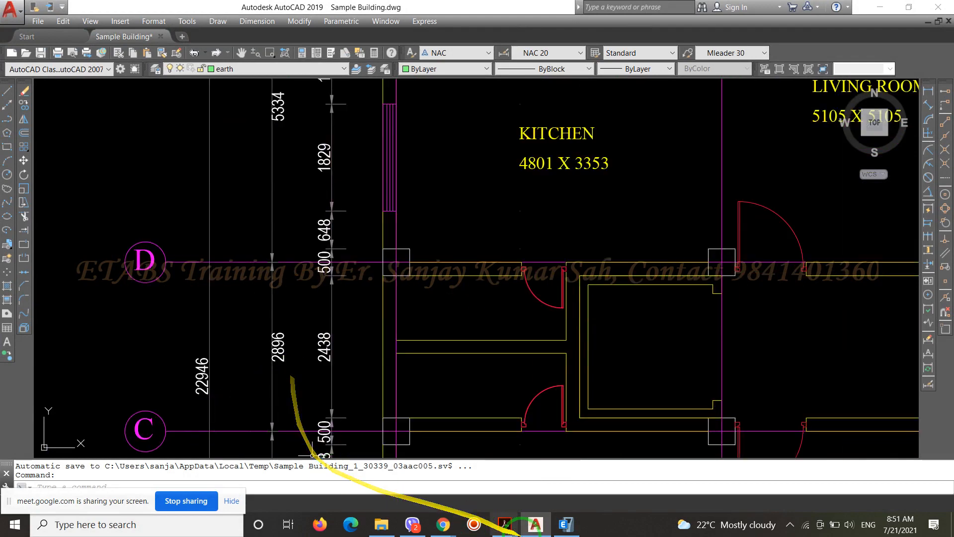
# Open a new Excel workbook and start the formula =20/5.334/ in cell A1
pyautogui.click(172, 526)
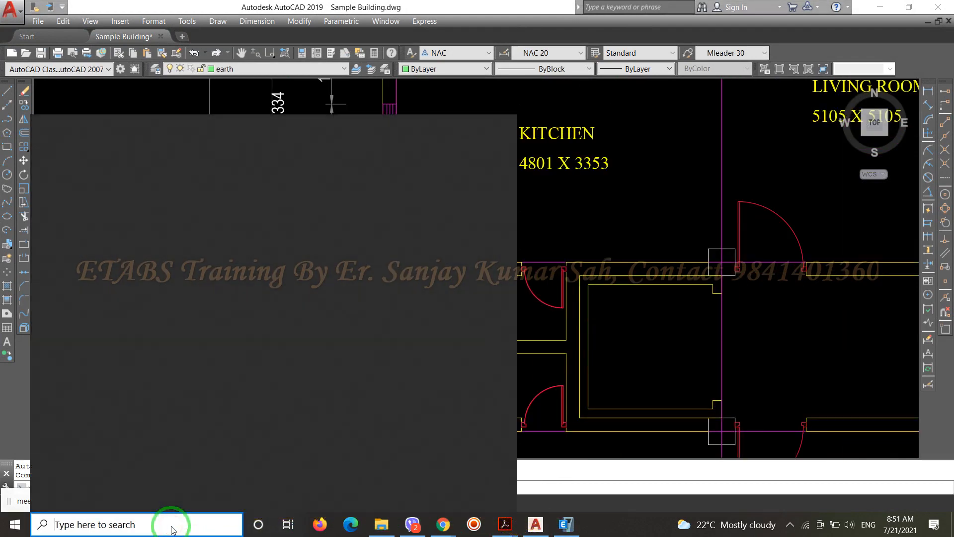
pyautogui.write('ex')
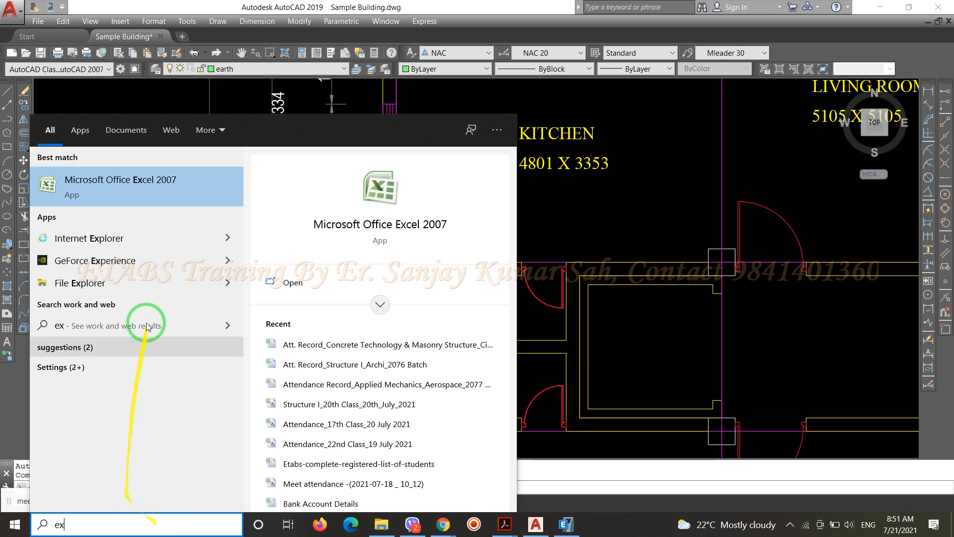
pyautogui.click(132, 186)
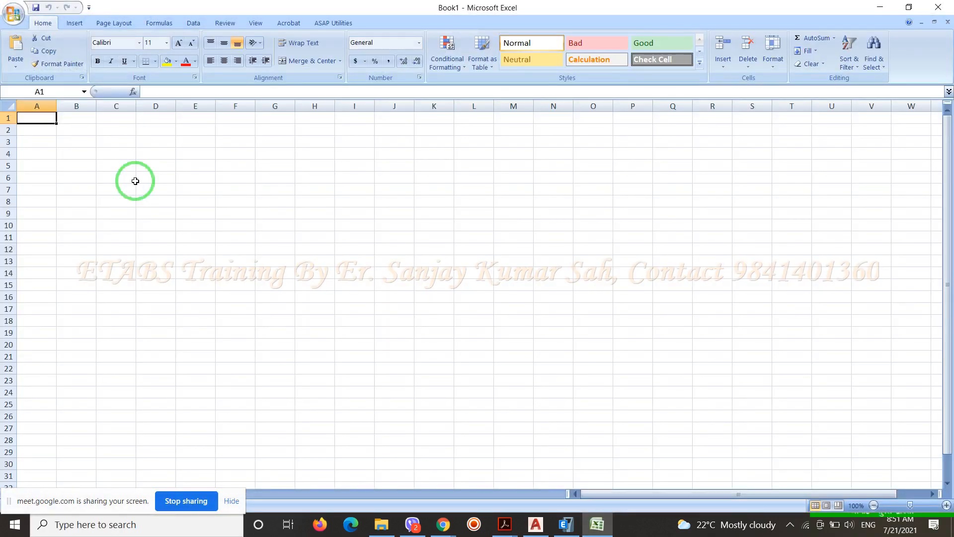
pyautogui.write('=20')
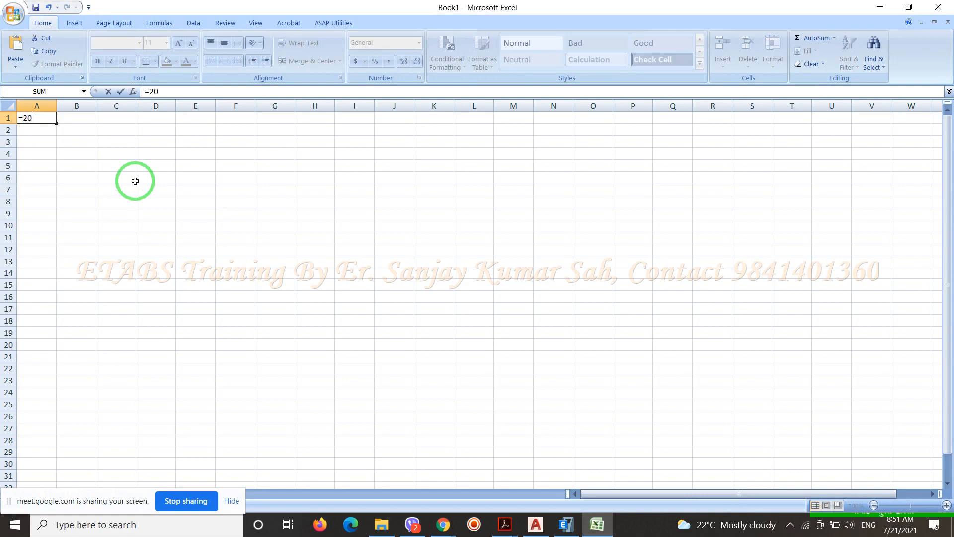
pyautogui.write('/5.334.')
# Switch back to AutoCAD and recheck the dimension between grids C and D
pyautogui.click(535, 524)
pyautogui.scroll(-6, 451, 341)
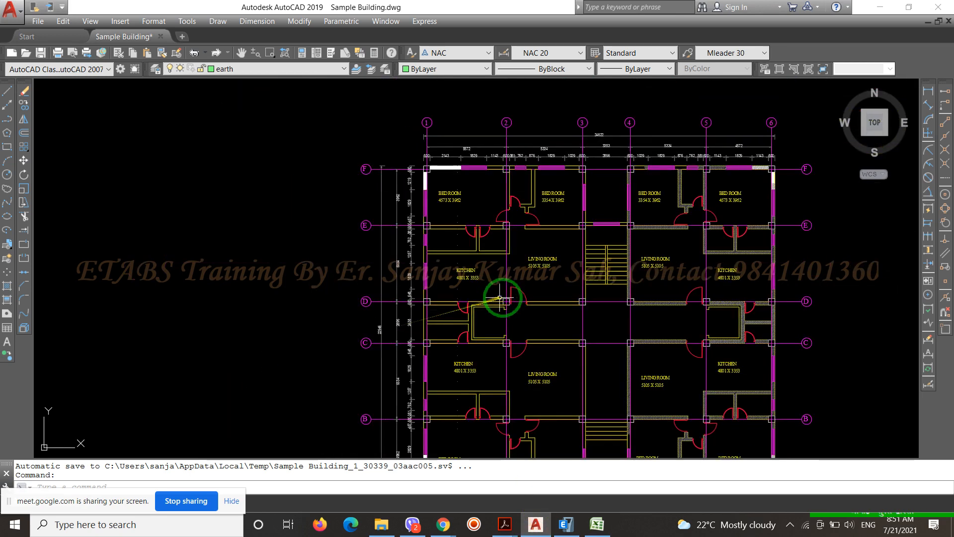
pyautogui.scroll(4, 656, 147)
pyautogui.scroll(-4, 662, 139)
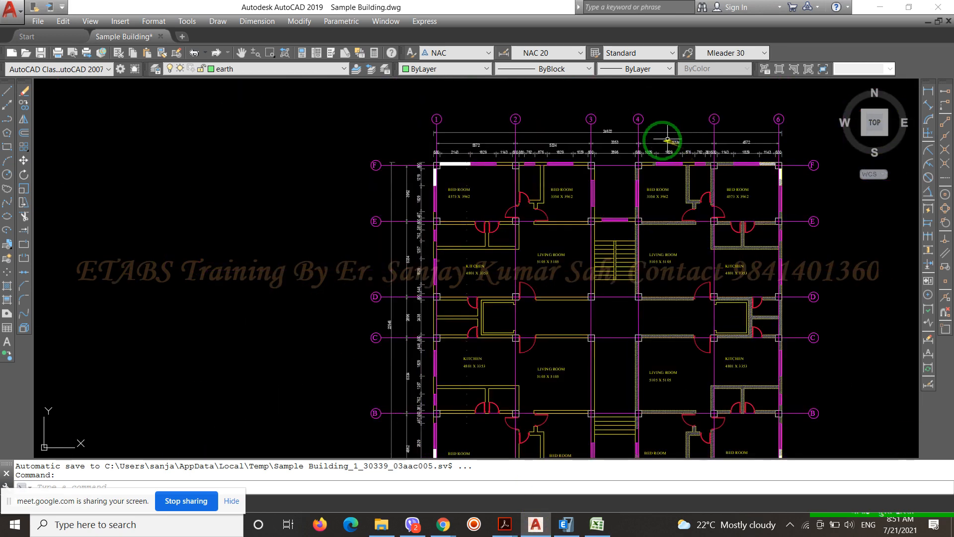
pyautogui.scroll(6, 398, 333)
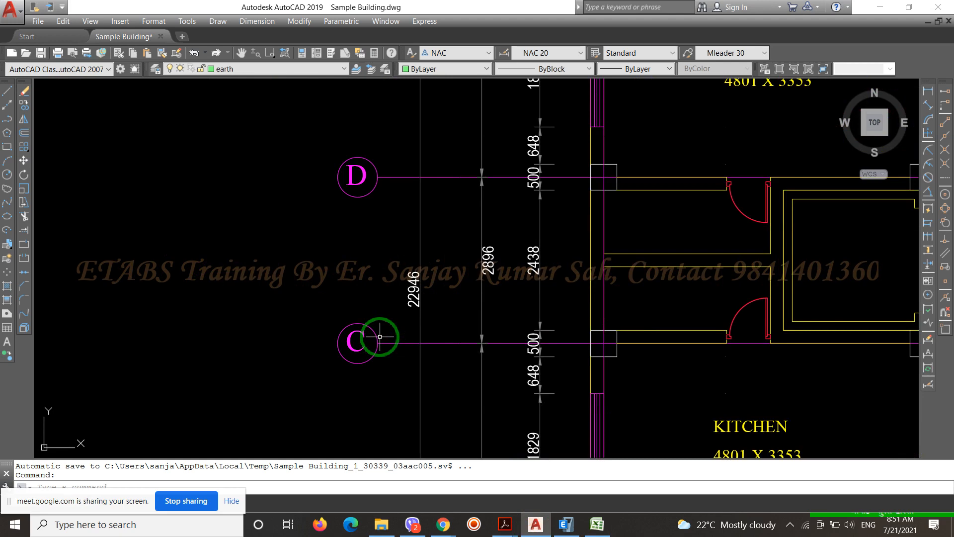
# Return to Excel and complete the formula in cell A1 as =20/5.334/2.896
pyautogui.click(597, 524)
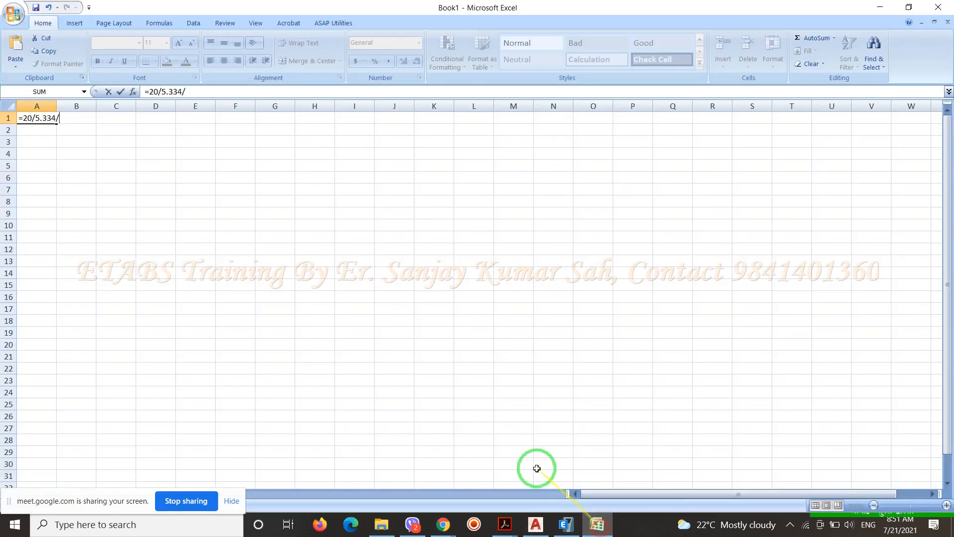
pyautogui.write('2.896')
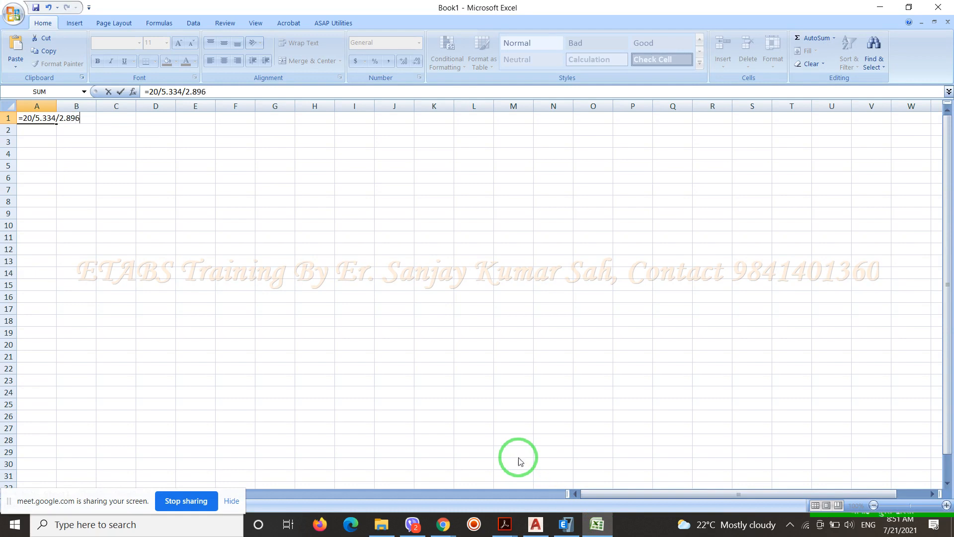
pyautogui.press('Return')
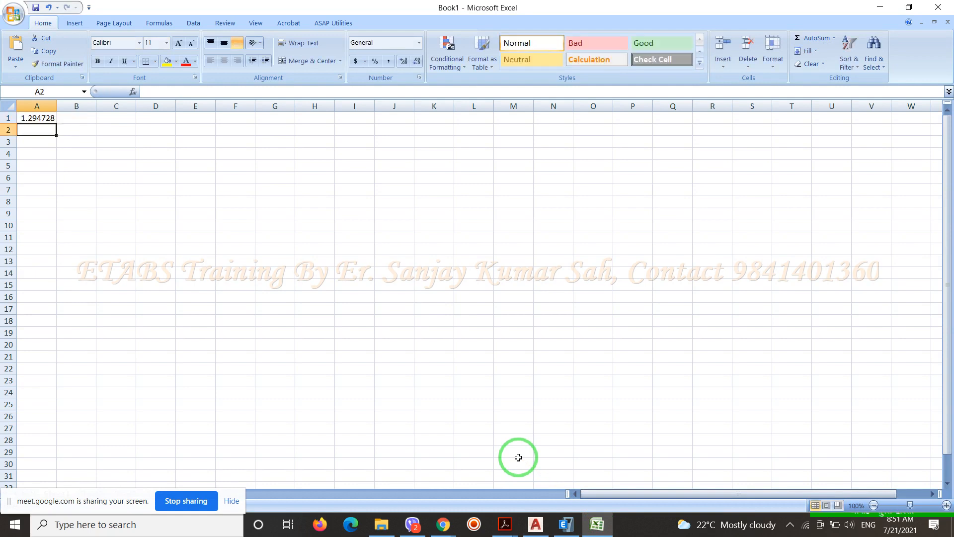
pyautogui.scroll(-1, 318, 380)
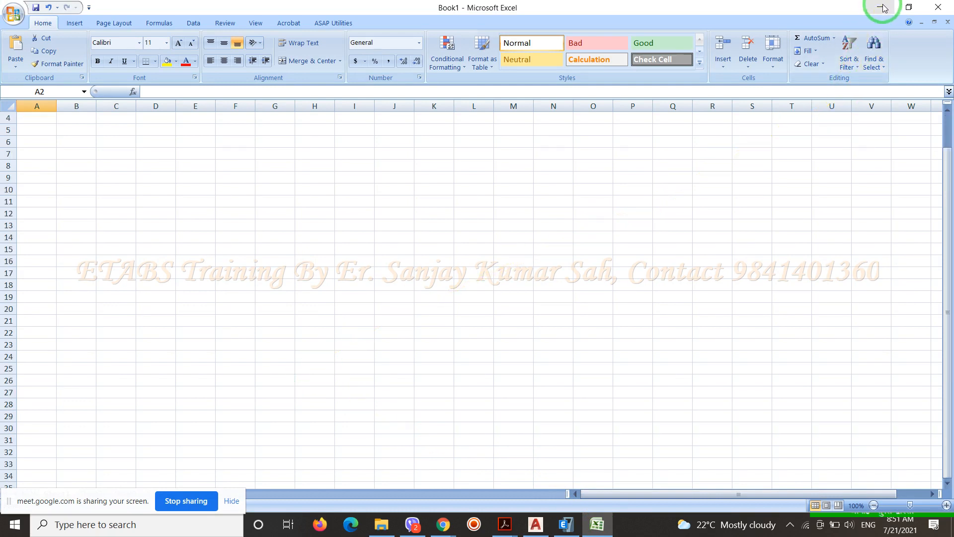
# Switch to ETABS and delete the Live<=3 uniform loads from the seven Stair/Lift Cover slab panels labelled 4 between grids C and D
pyautogui.click(566, 524)
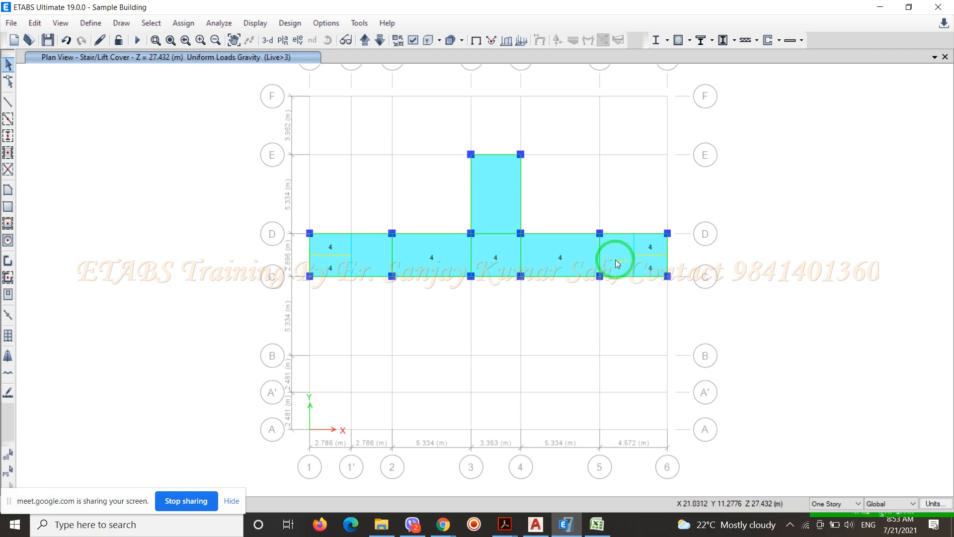
pyautogui.click(336, 268)
pyautogui.click(332, 248)
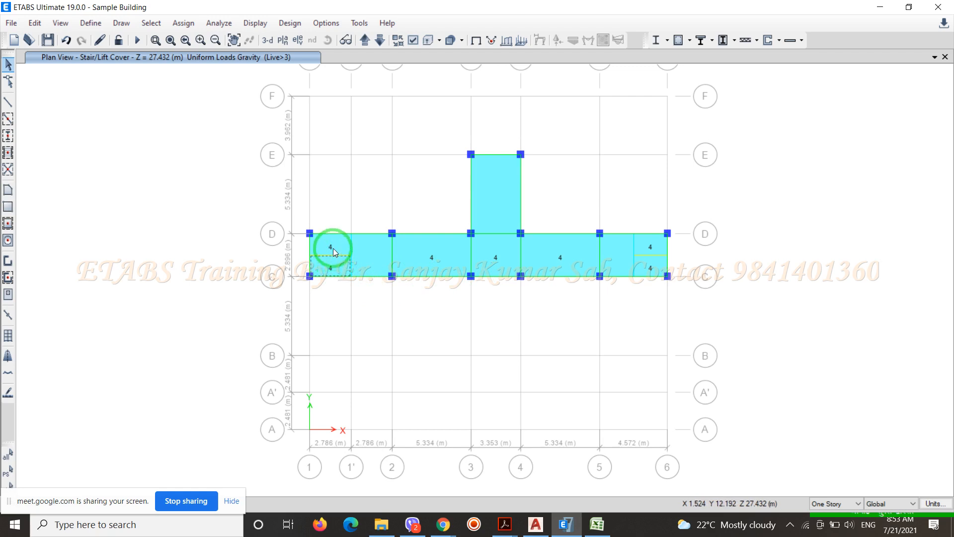
pyautogui.click(437, 263)
pyautogui.click(475, 264)
pyautogui.click(492, 264)
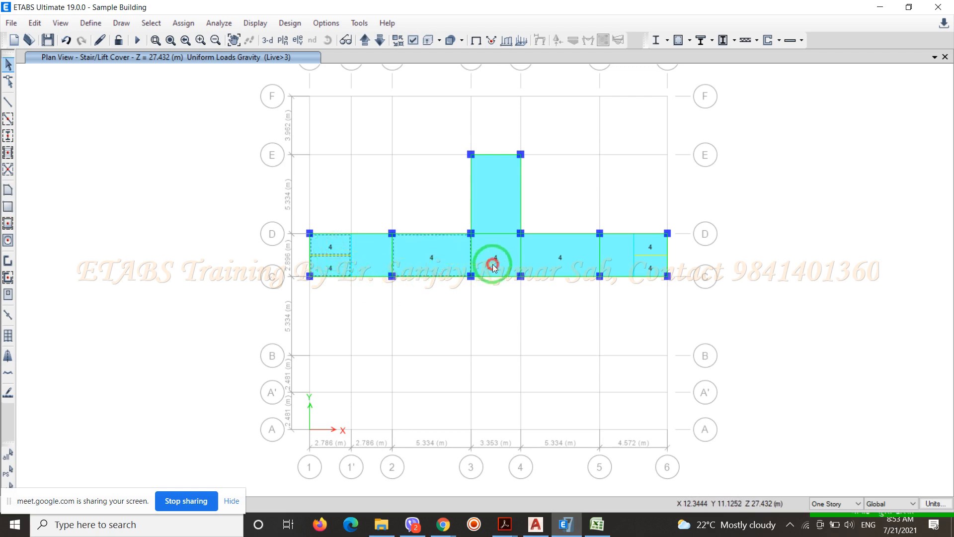
pyautogui.click(570, 265)
pyautogui.click(645, 244)
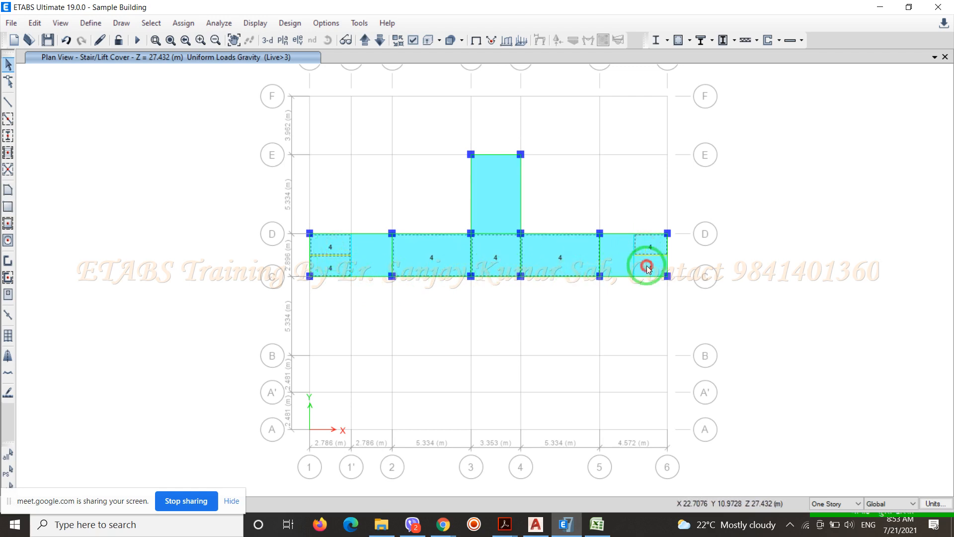
pyautogui.click(647, 265)
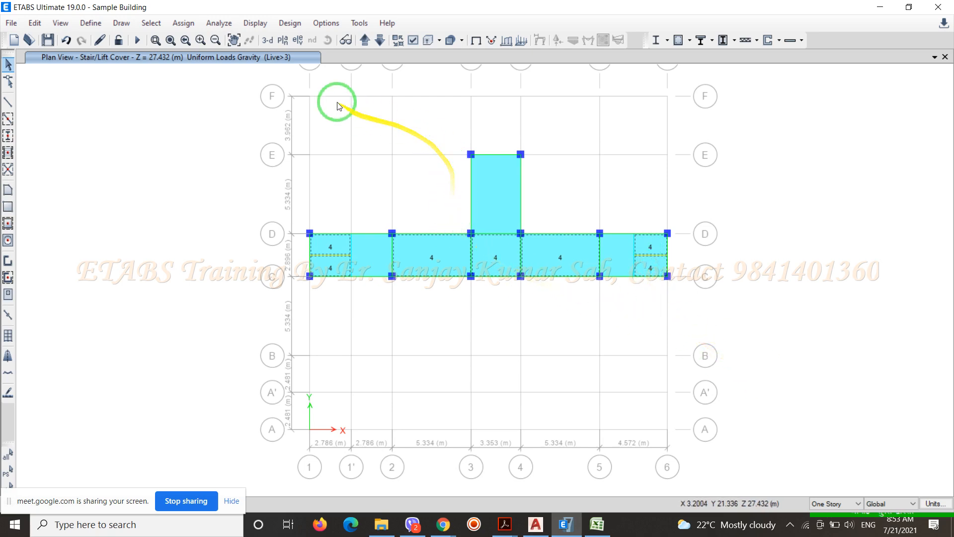
pyautogui.click(184, 23)
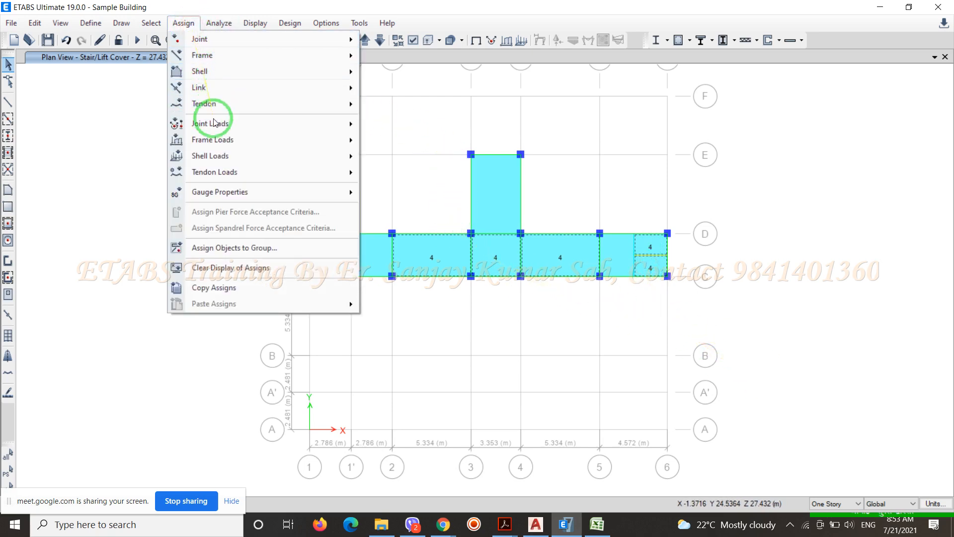
pyautogui.moveTo(338, 163)
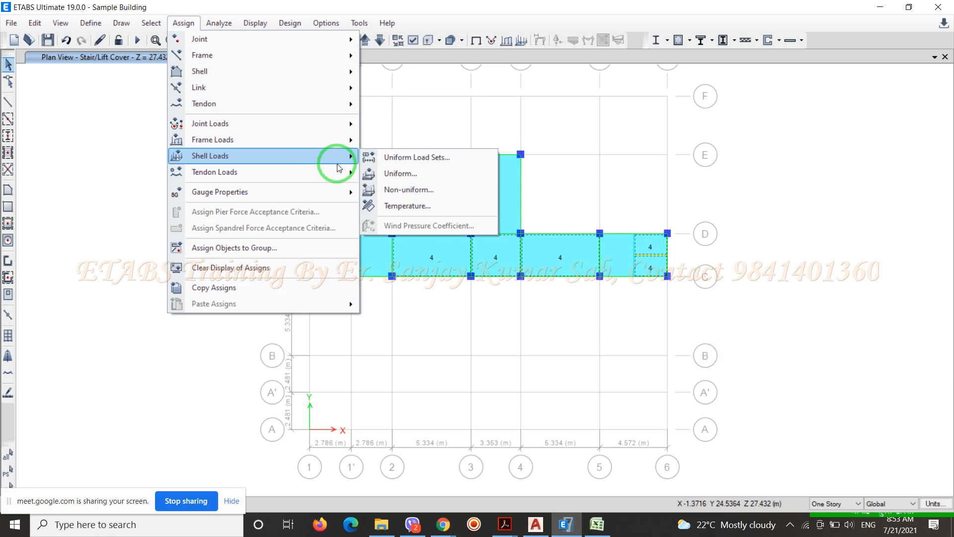
pyautogui.click(400, 172)
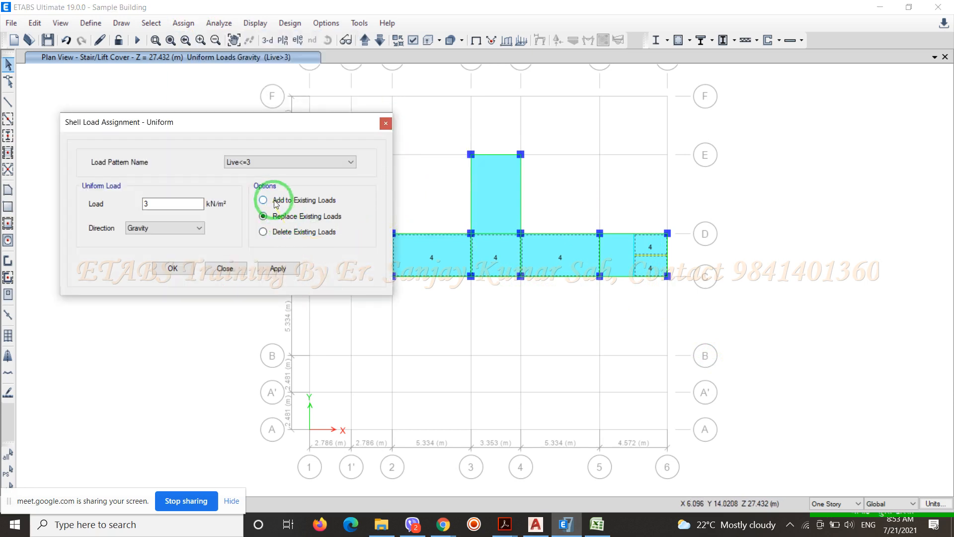
pyautogui.click(277, 232)
pyautogui.click(184, 269)
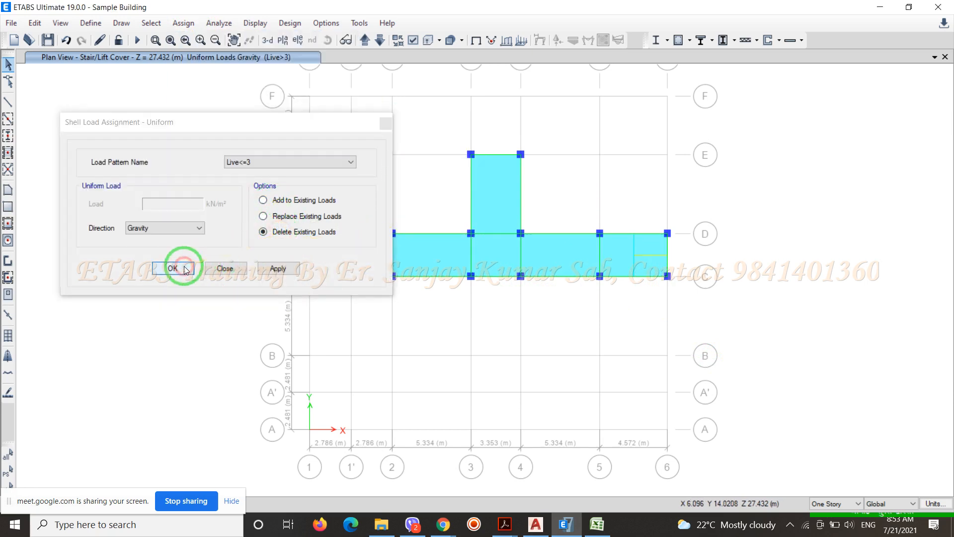
# Assign a 2 kN/m² uniform gravity load under Live<=3 to all Stair/Lift Cover slab panels, replacing existing loads
pyautogui.click(330, 266)
pyautogui.click(363, 259)
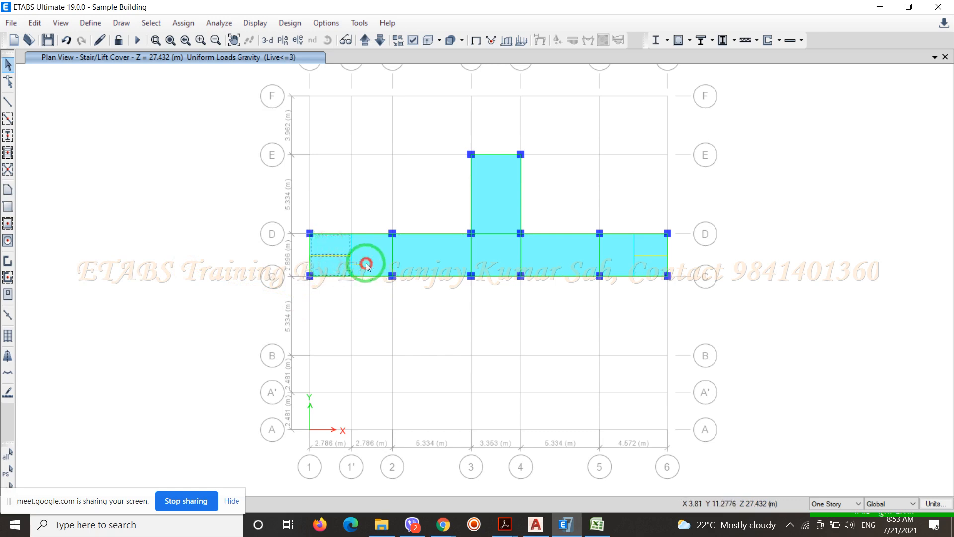
pyautogui.click(426, 256)
pyautogui.click(493, 252)
pyautogui.click(544, 253)
pyautogui.click(611, 259)
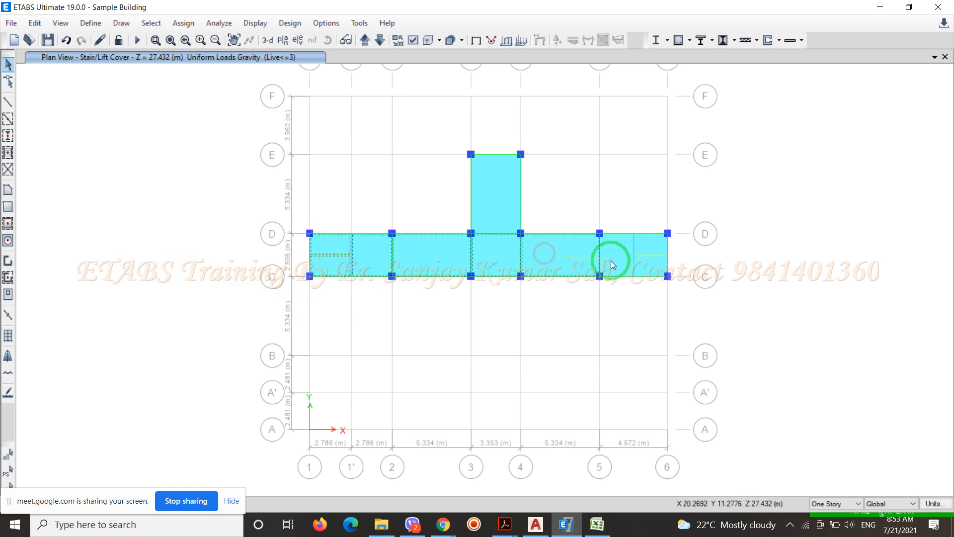
pyautogui.click(649, 249)
pyautogui.click(645, 264)
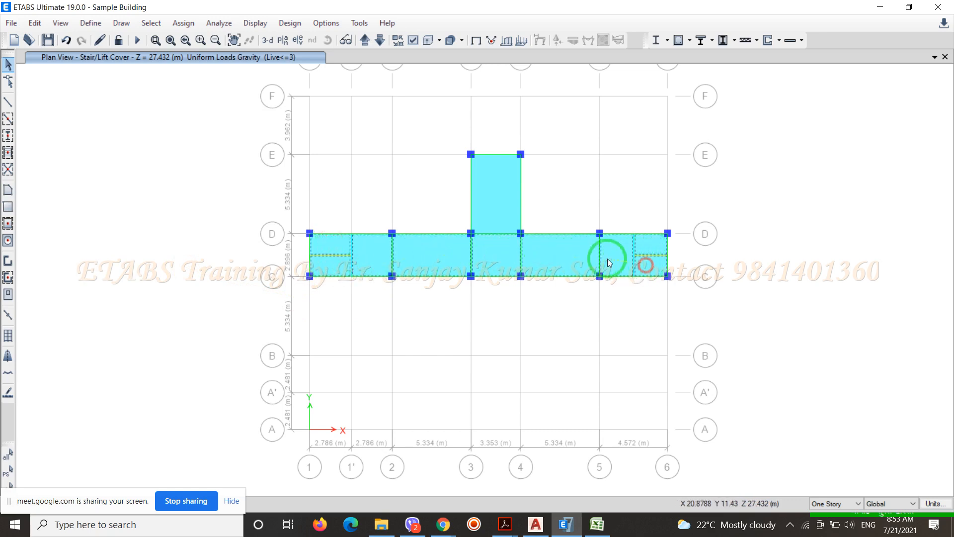
pyautogui.click(506, 209)
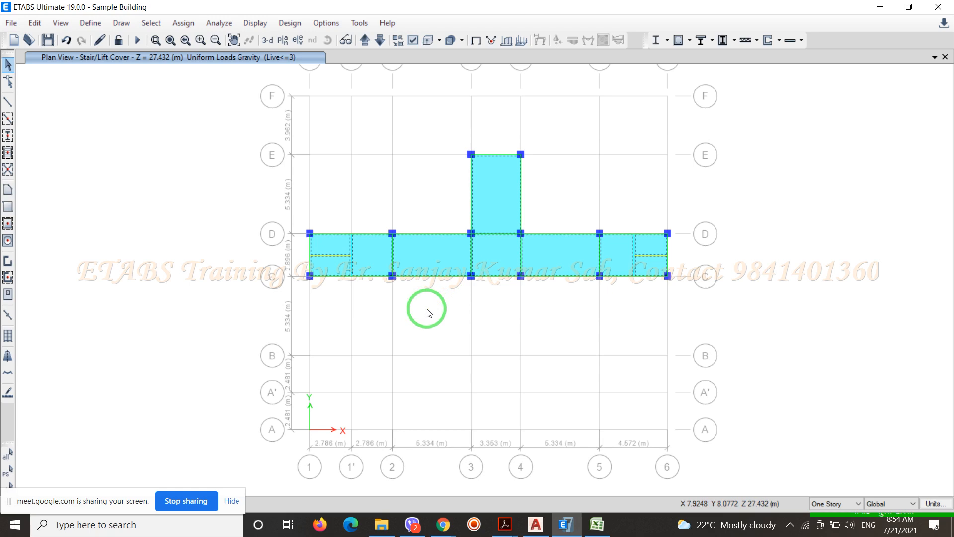
pyautogui.moveTo(311, 118); pyautogui.dragTo(676, 225)
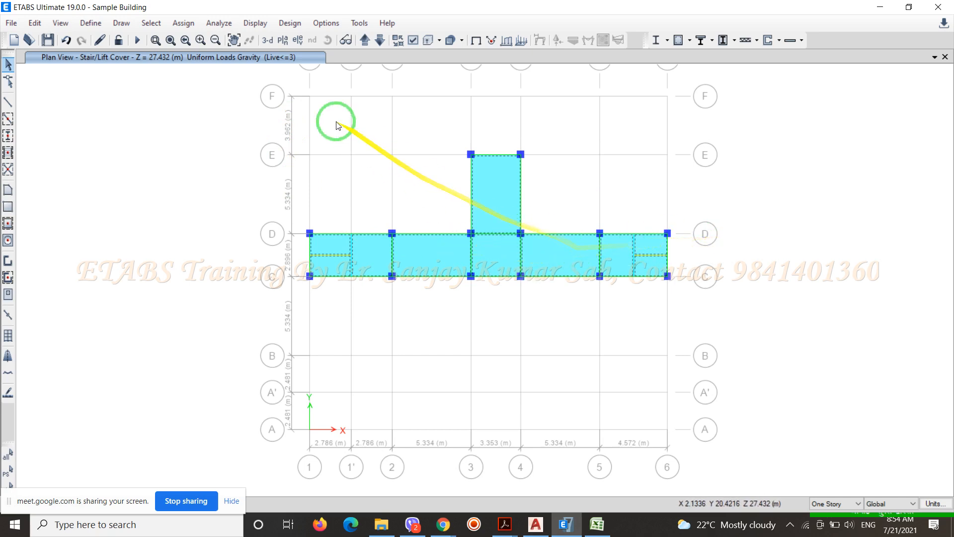
pyautogui.click(187, 25)
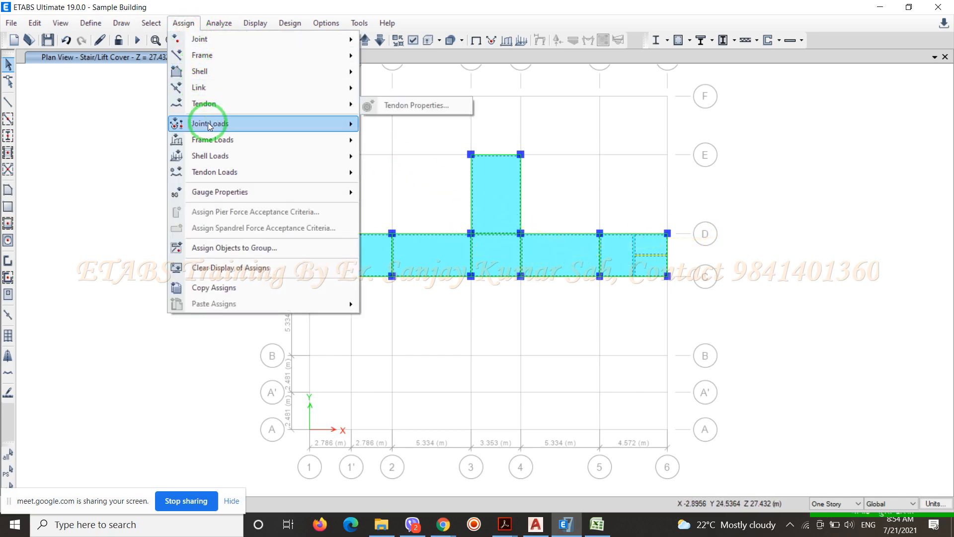
pyautogui.moveTo(215, 157)
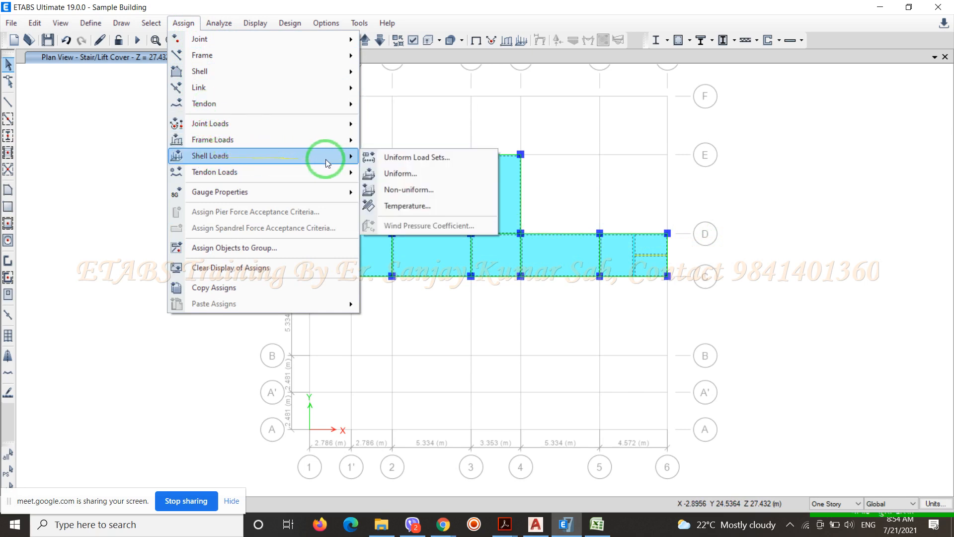
pyautogui.click(399, 174)
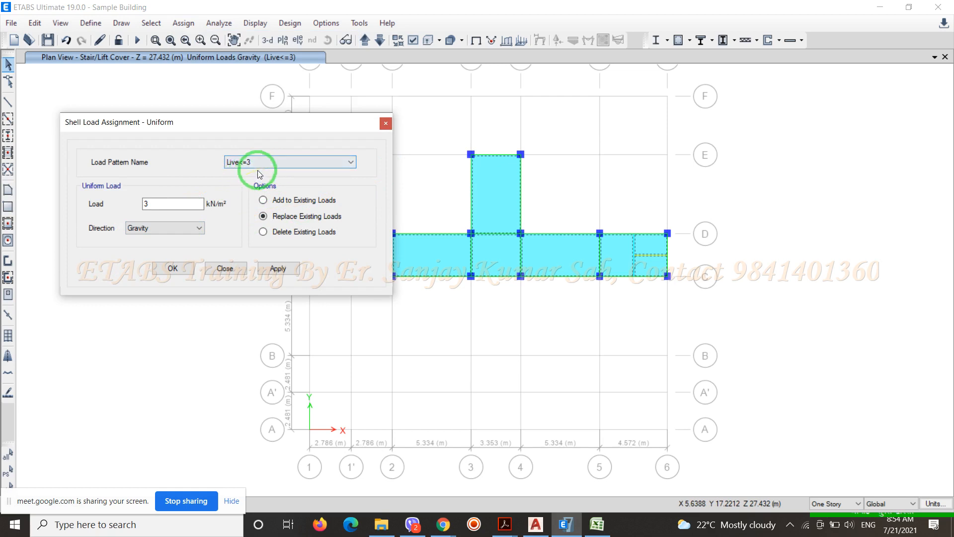
pyautogui.moveTo(176, 203); pyautogui.dragTo(145, 213)
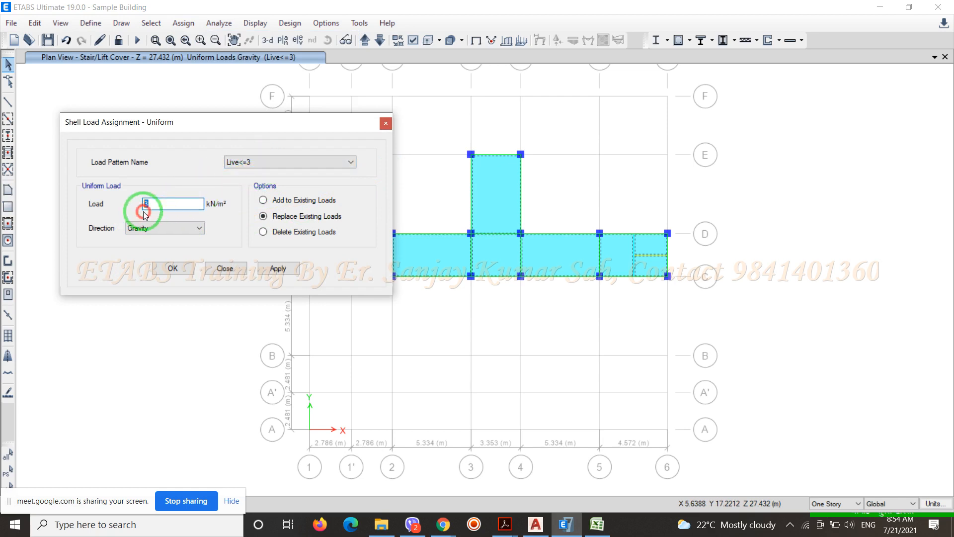
pyautogui.write('2')
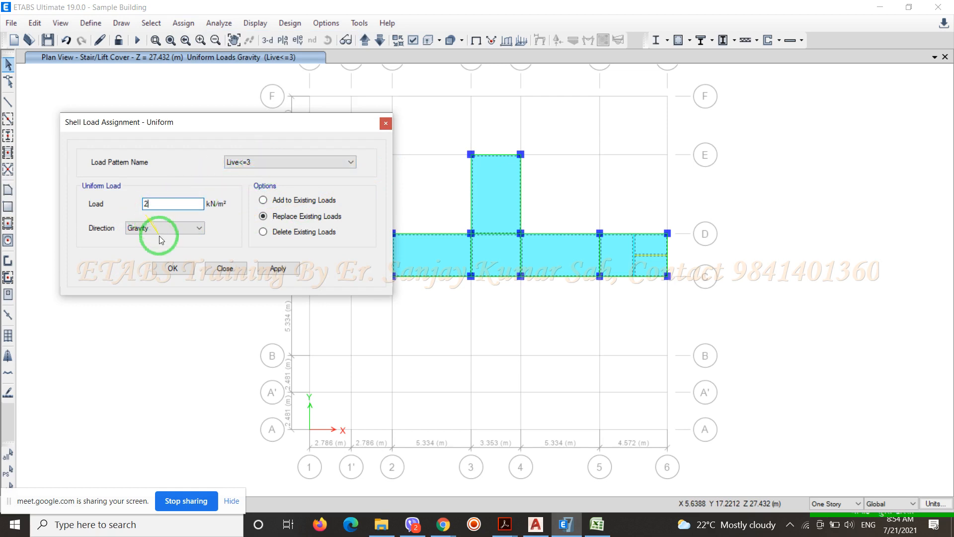
pyautogui.click(171, 269)
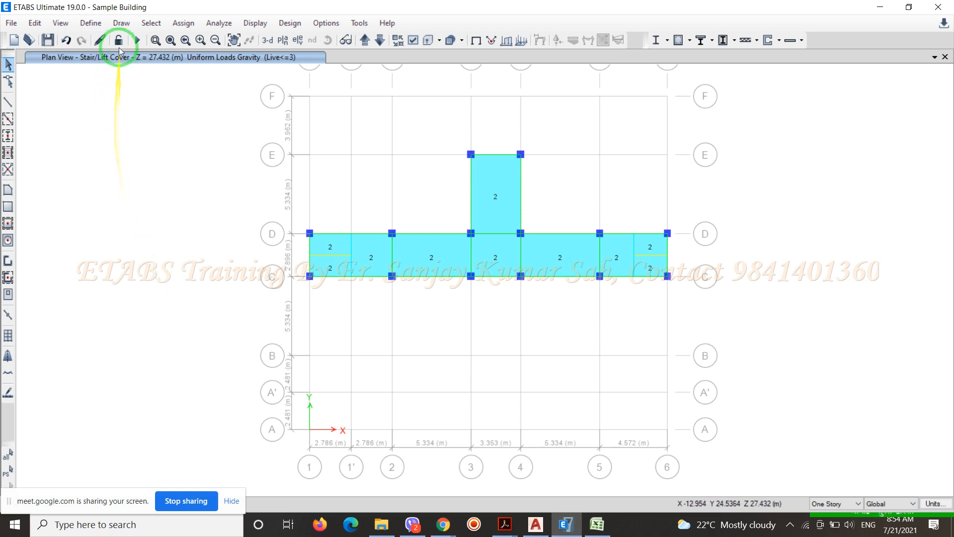
# Define a new load pattern named RL of type Roof Live with a self-weight multiplier of 0
pyautogui.click(91, 23)
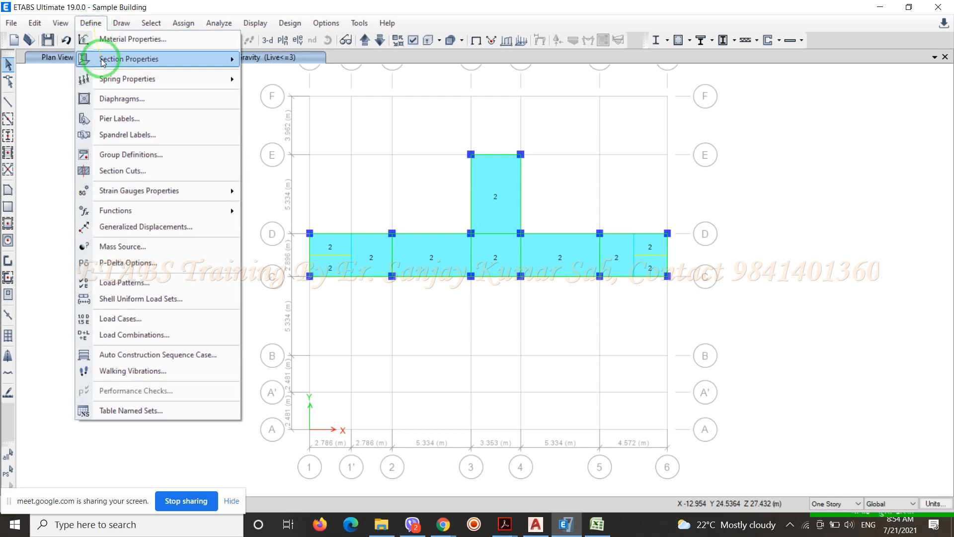
pyautogui.click(138, 289)
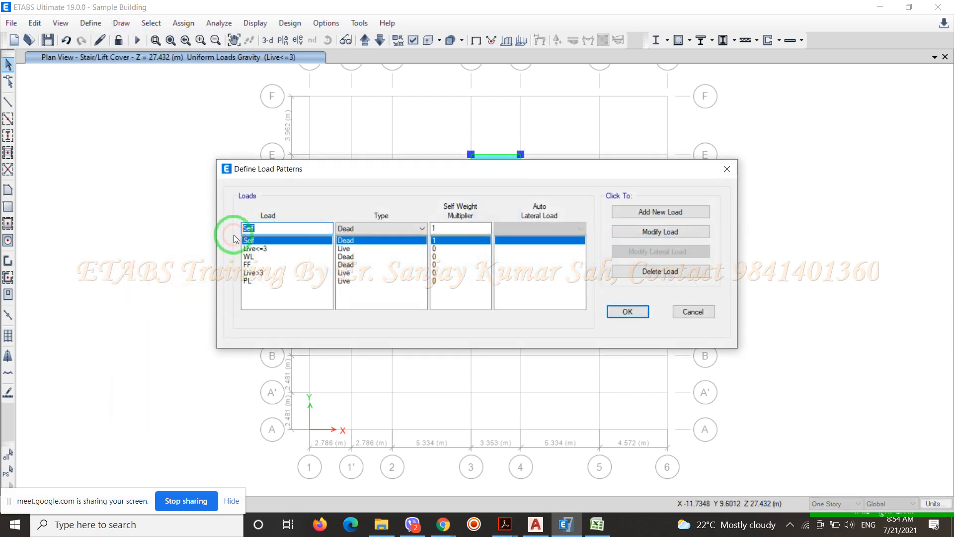
pyautogui.write('RL')
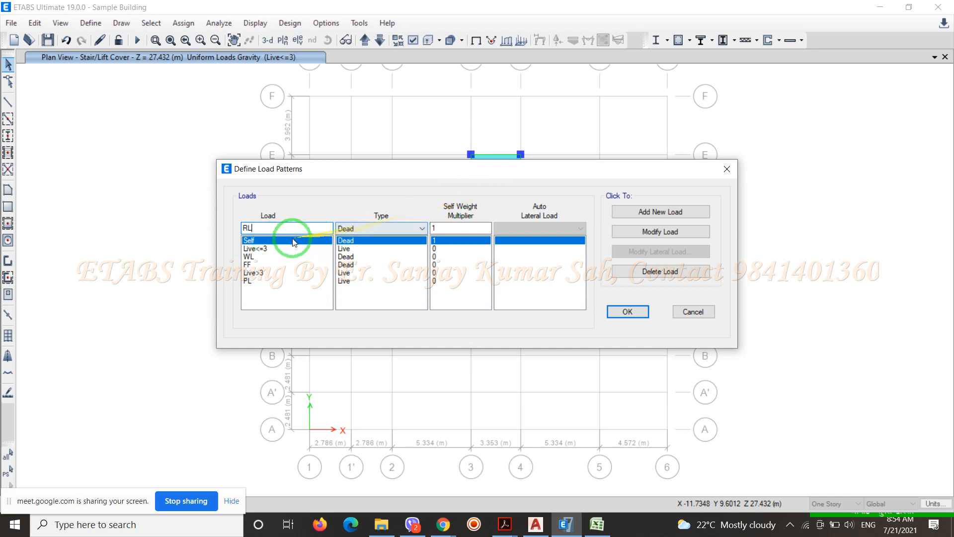
pyautogui.click(404, 229)
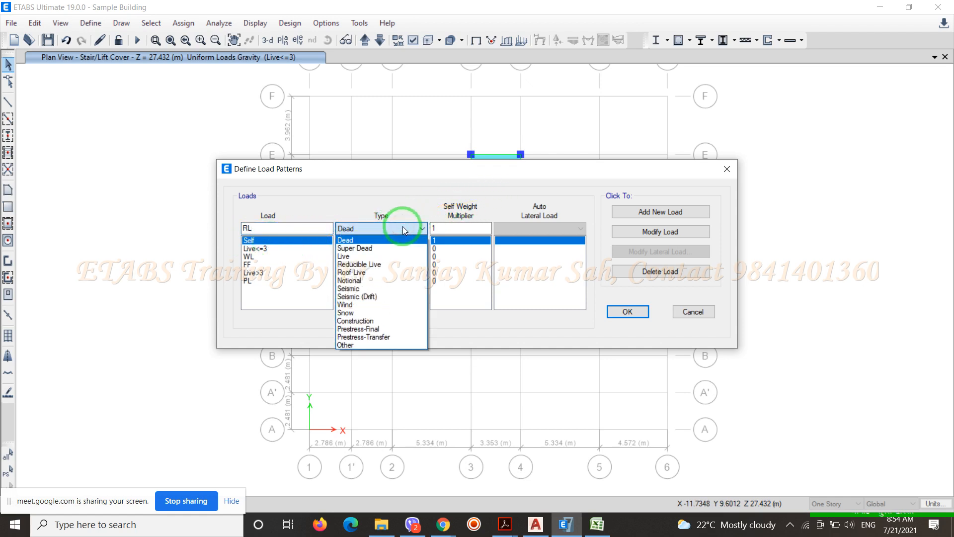
pyautogui.click(363, 273)
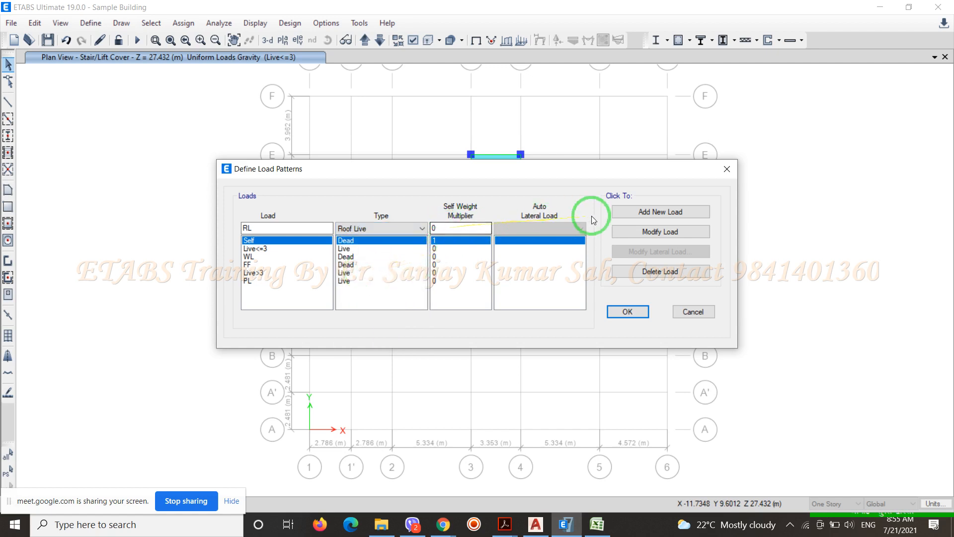
pyautogui.click(654, 212)
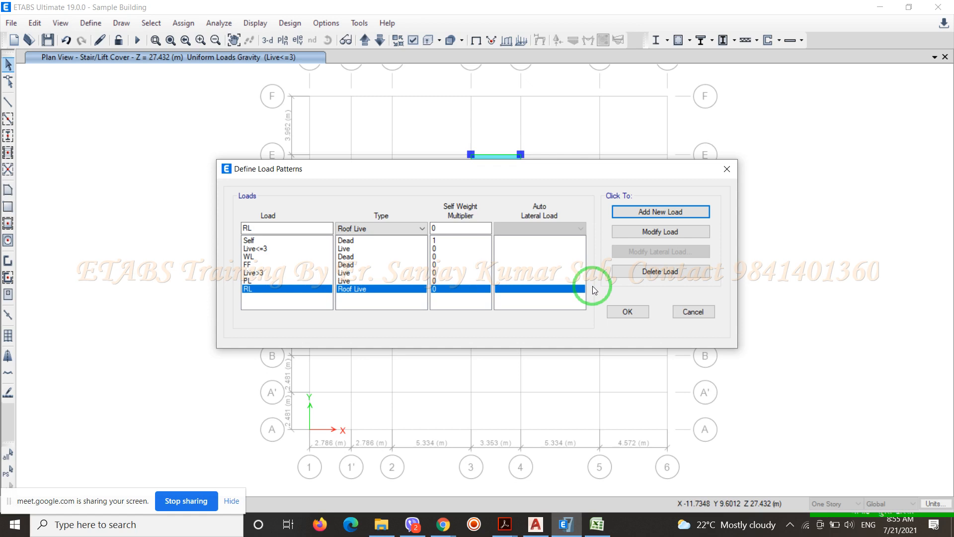
pyautogui.click(628, 311)
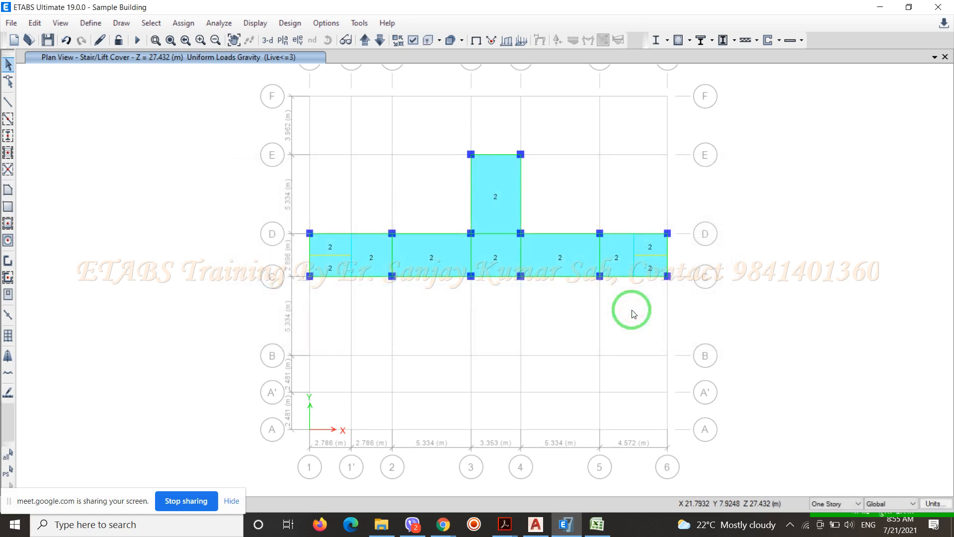
# Switch to AutoCAD and examine the lift shaft between grids C and D
pyautogui.click(536, 525)
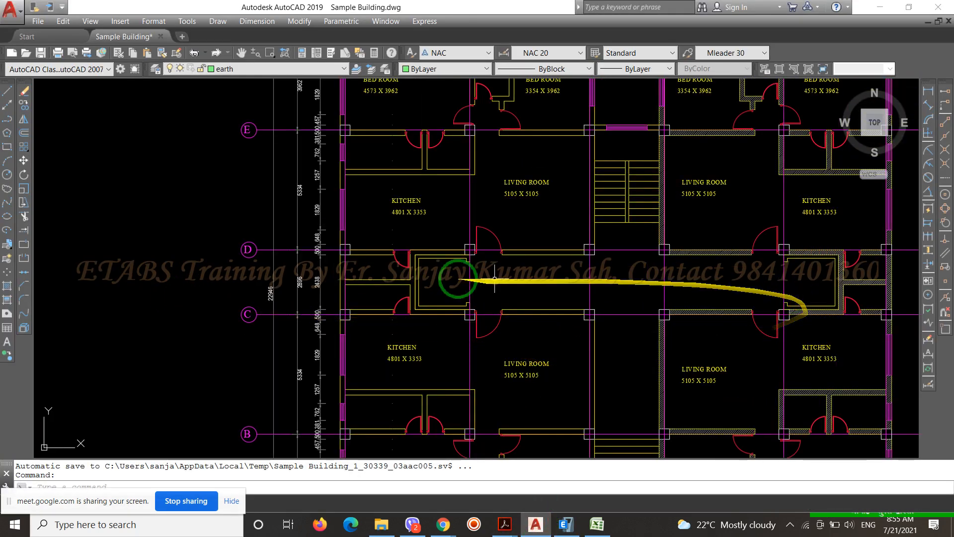
pyautogui.scroll(5, 467, 284)
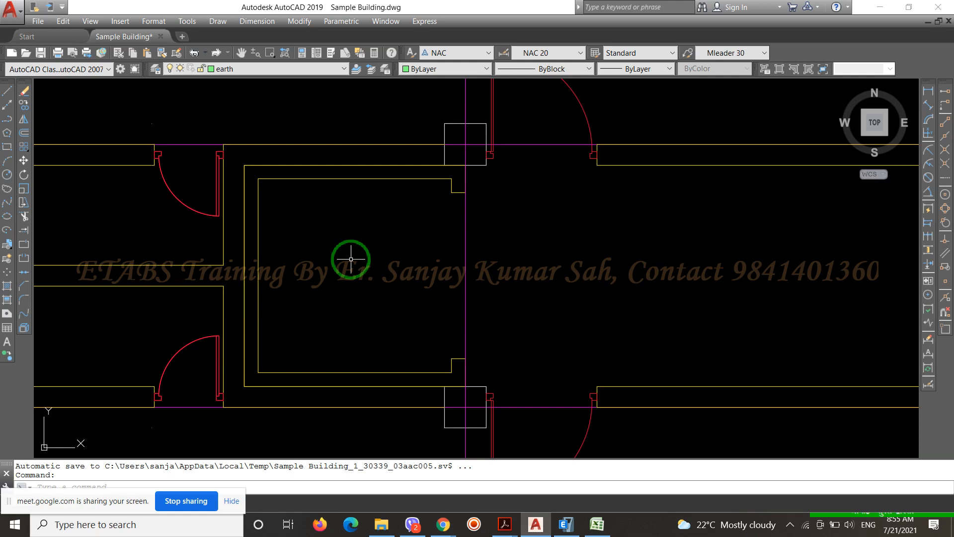
pyautogui.scroll(-2, 341, 242)
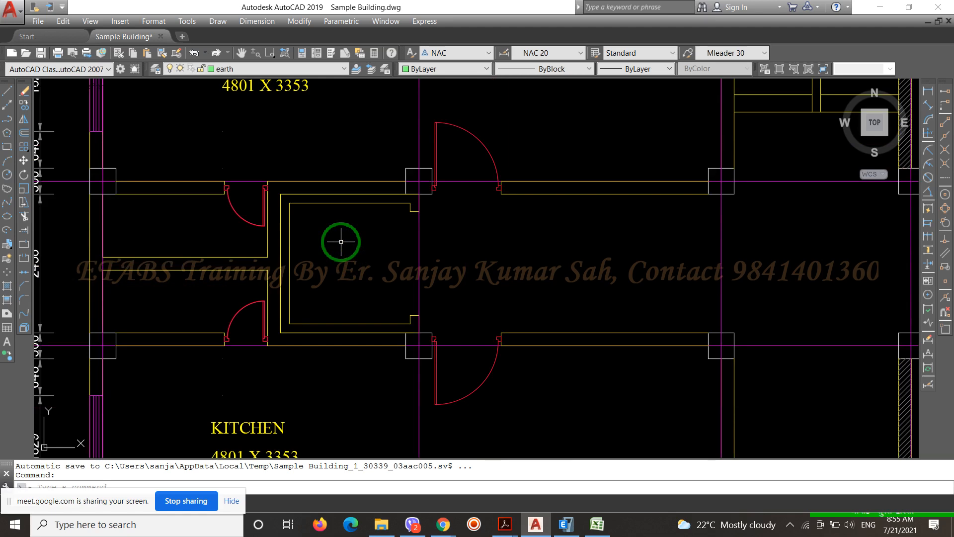
# Switch to Excel and enter the formula =10*90*10/1000 in cell A6
pyautogui.click(598, 524)
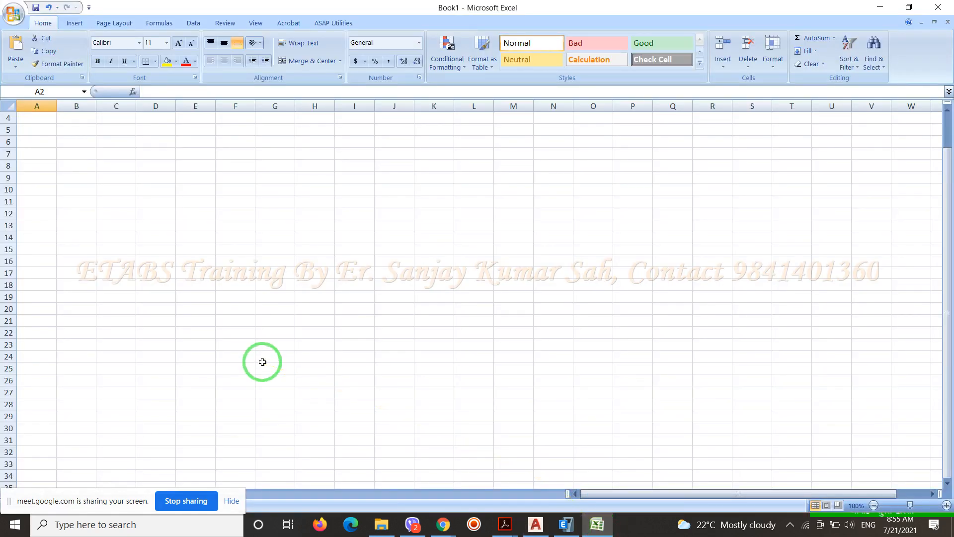
pyautogui.click(45, 143)
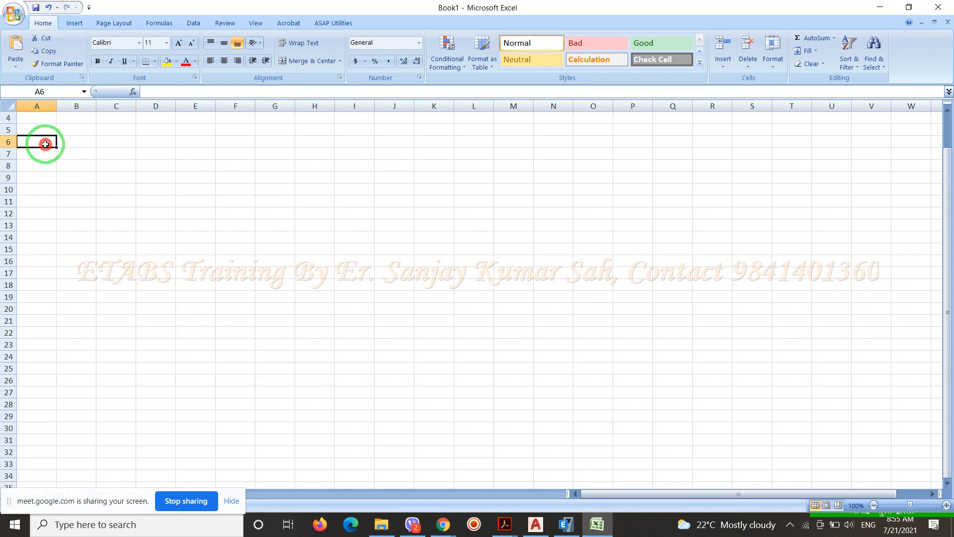
pyautogui.write('=10')
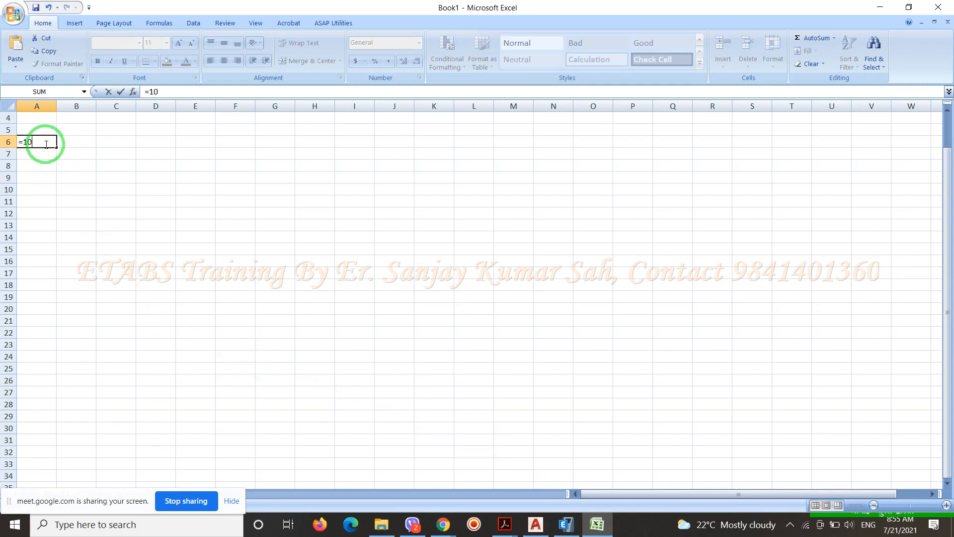
pyautogui.write('*90*10/1000')
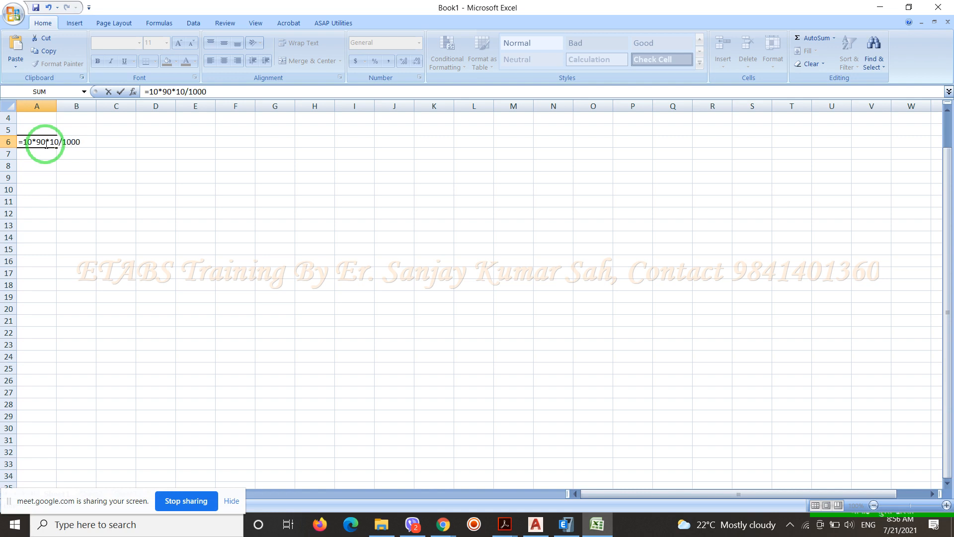
pyautogui.press('Return')
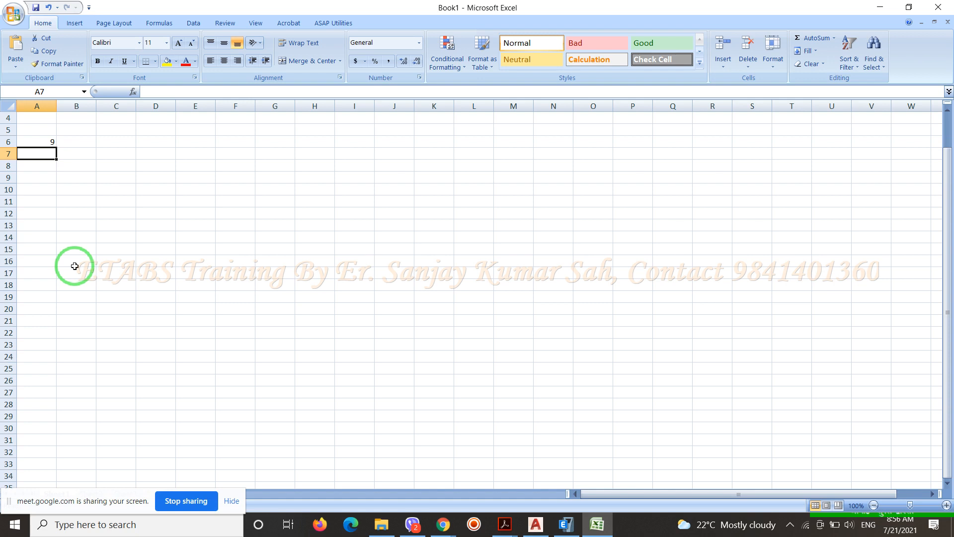
# Check the formula in cell A6, switch to AutoCAD and re-examine the lift shaft area, abandoning a linear dimension
pyautogui.click(52, 142)
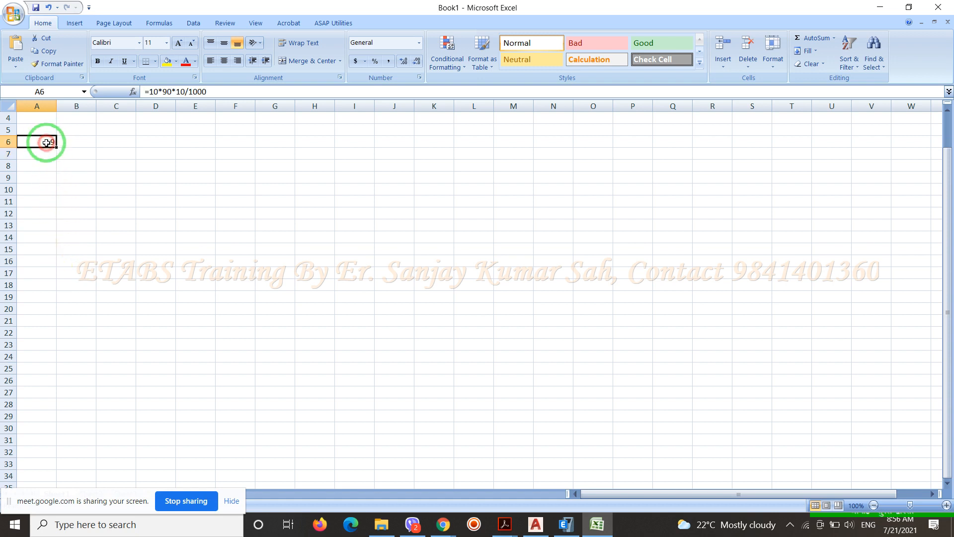
pyautogui.click(535, 524)
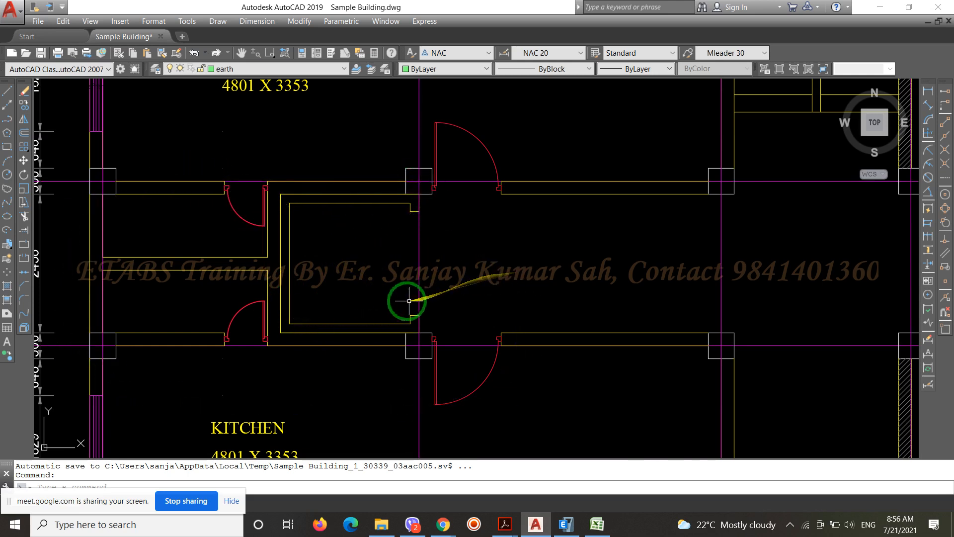
pyautogui.scroll(2, 385, 312)
pyautogui.scroll(-2, 385, 312)
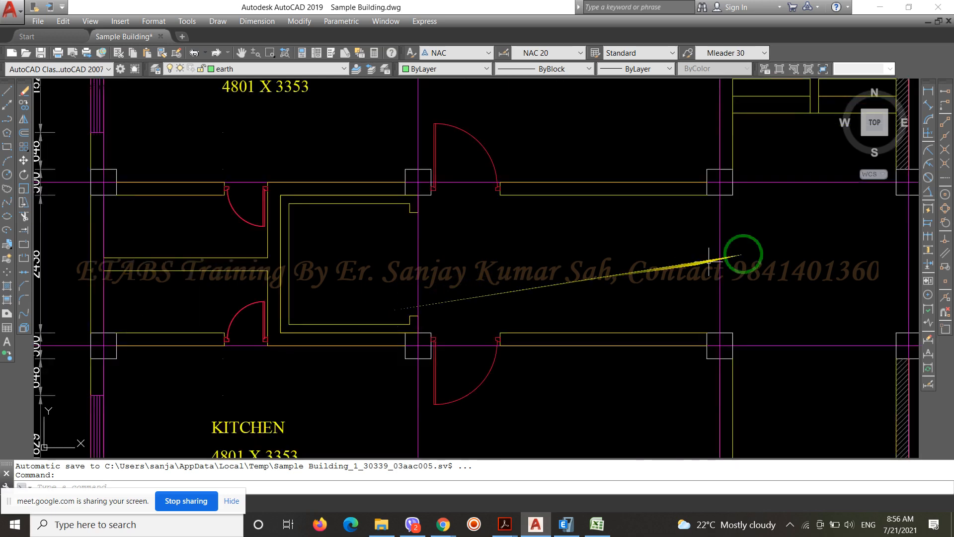
pyautogui.click(929, 92)
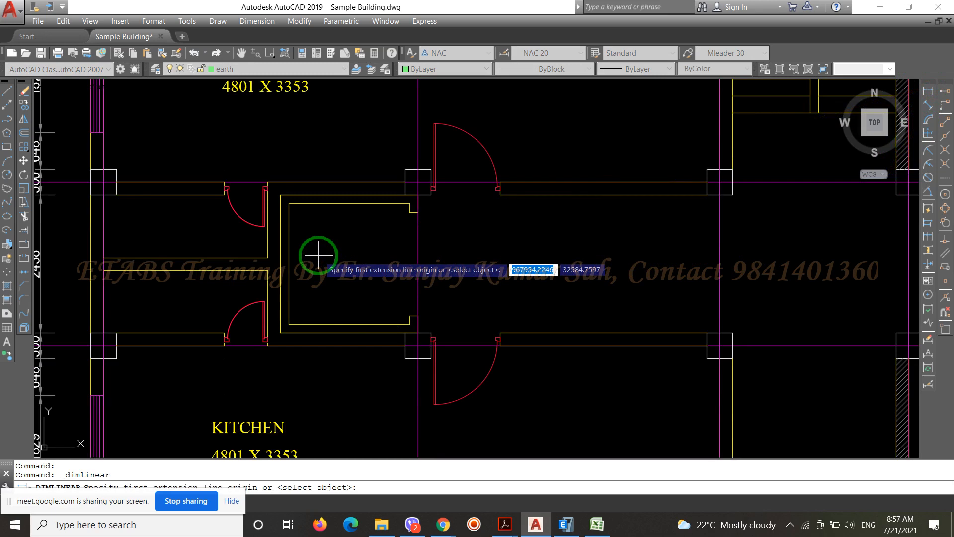
pyautogui.press('Escape')
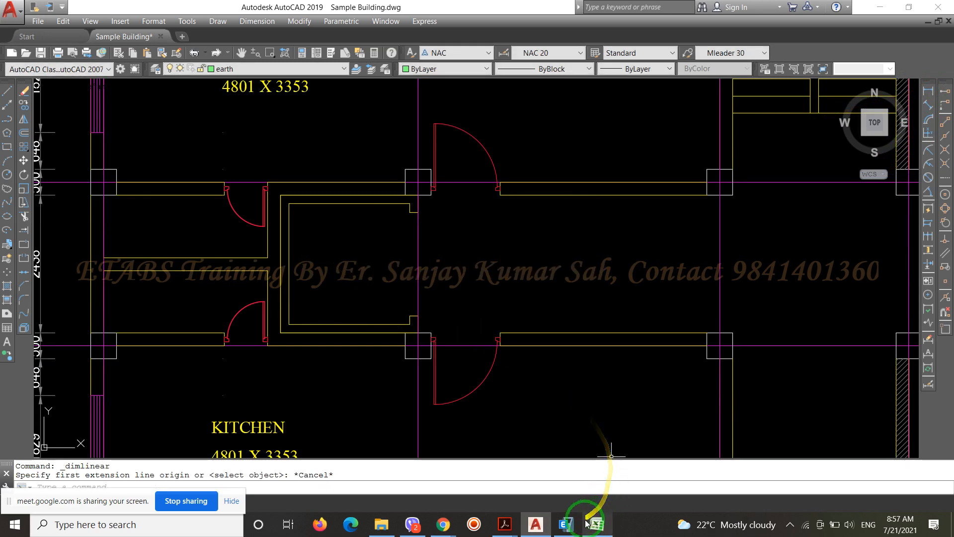
# Switch to ETABS and examine the Stair/Lift Cover plan's slab panels and the spacing between grids 5 and 6
pyautogui.click(566, 524)
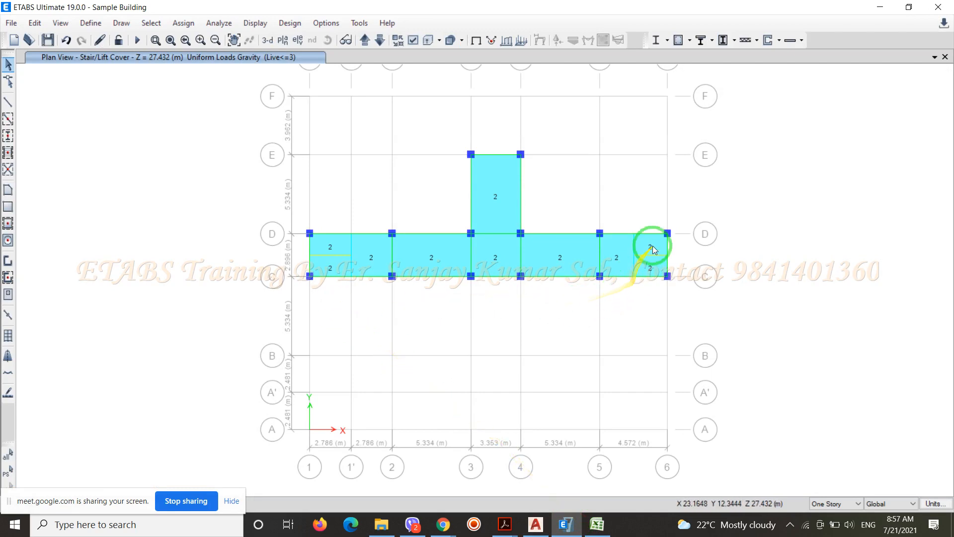
pyautogui.scroll(3, 651, 246)
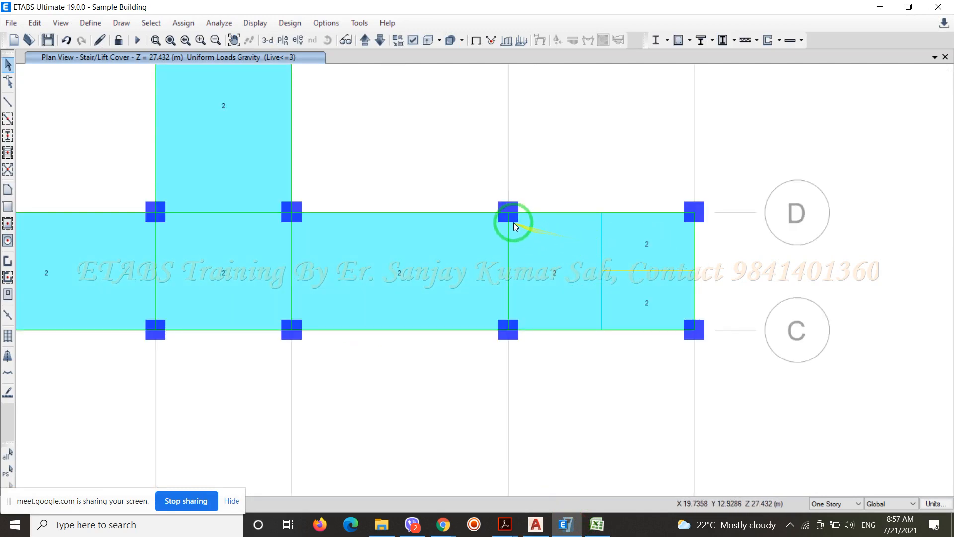
pyautogui.scroll(-3, 434, 296)
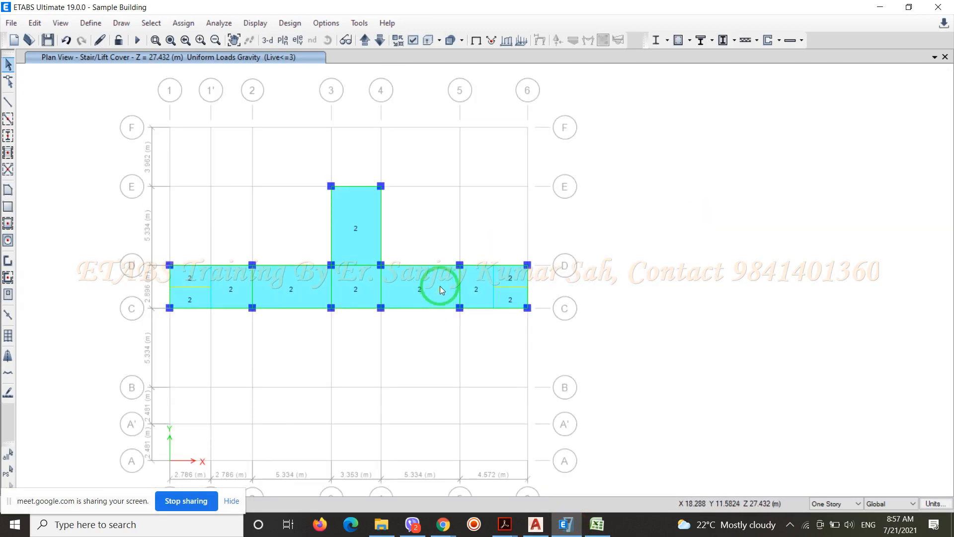
pyautogui.scroll(-5, 439, 285)
pyautogui.scroll(6, 451, 303)
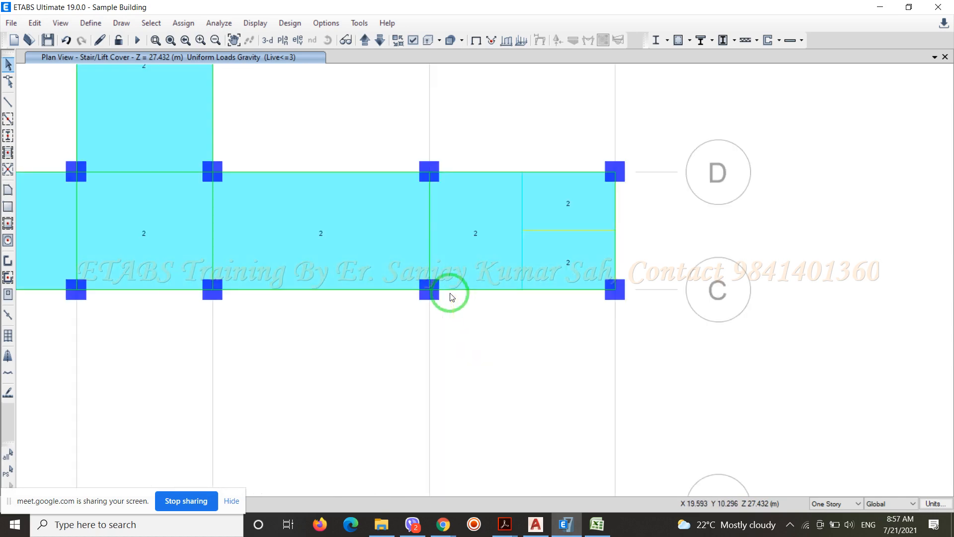
pyautogui.scroll(-5, 474, 228)
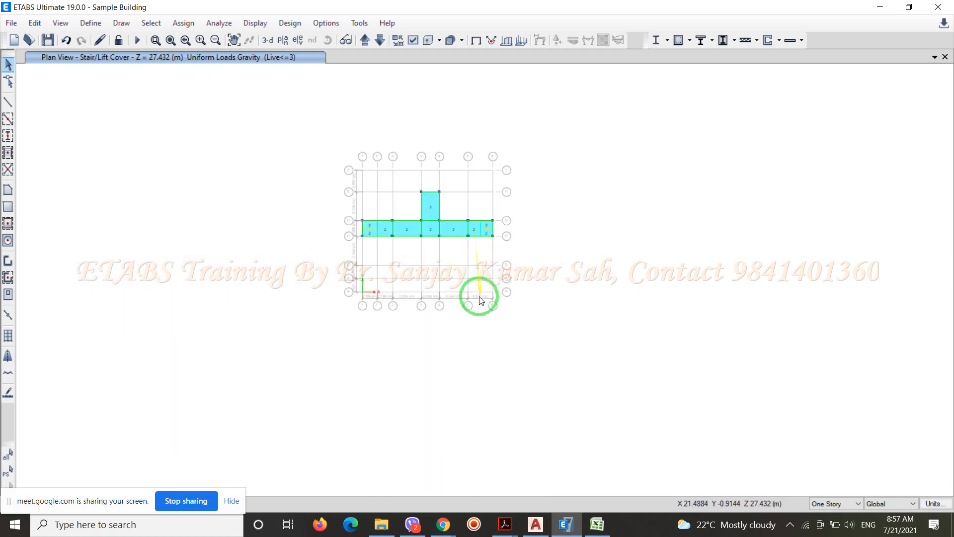
pyautogui.scroll(8, 482, 296)
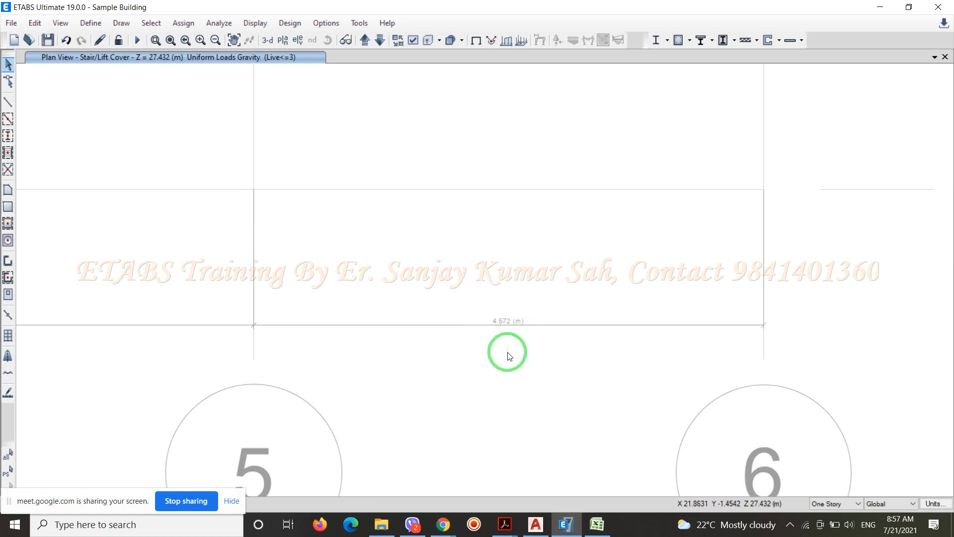
pyautogui.scroll(-3, 508, 347)
pyautogui.scroll(-3, 509, 366)
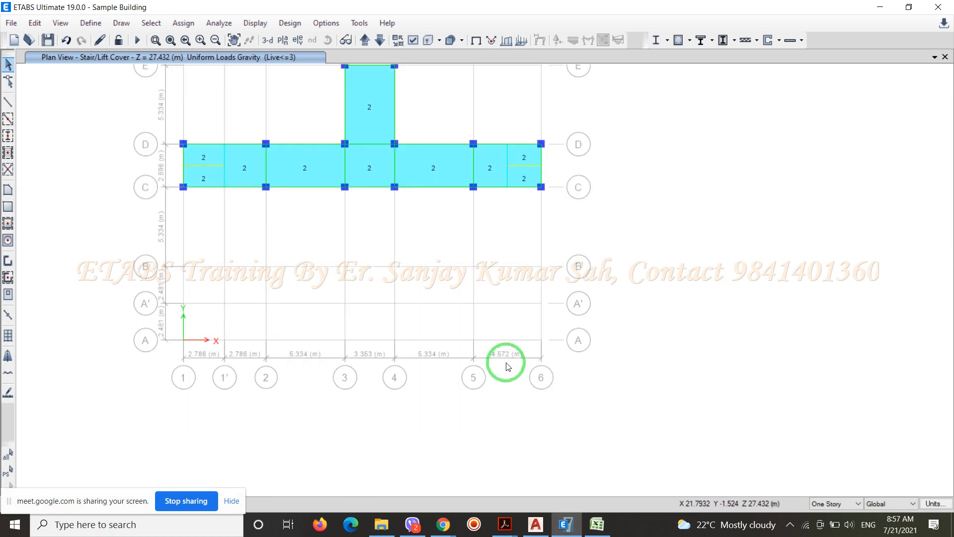
# Switch to Excel and enter the formula =4.572/2 in cell A8
pyautogui.click(597, 523)
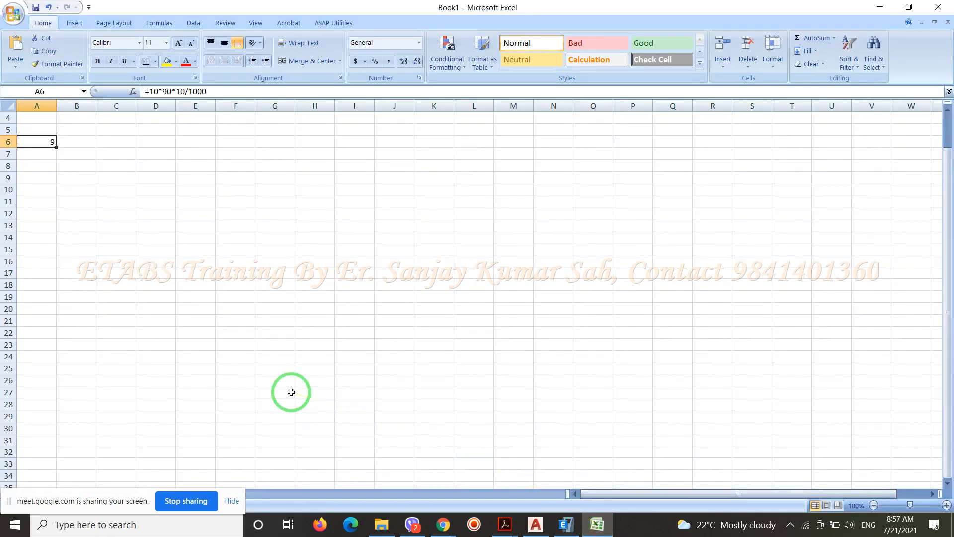
pyautogui.click(36, 168)
pyautogui.write('=4')
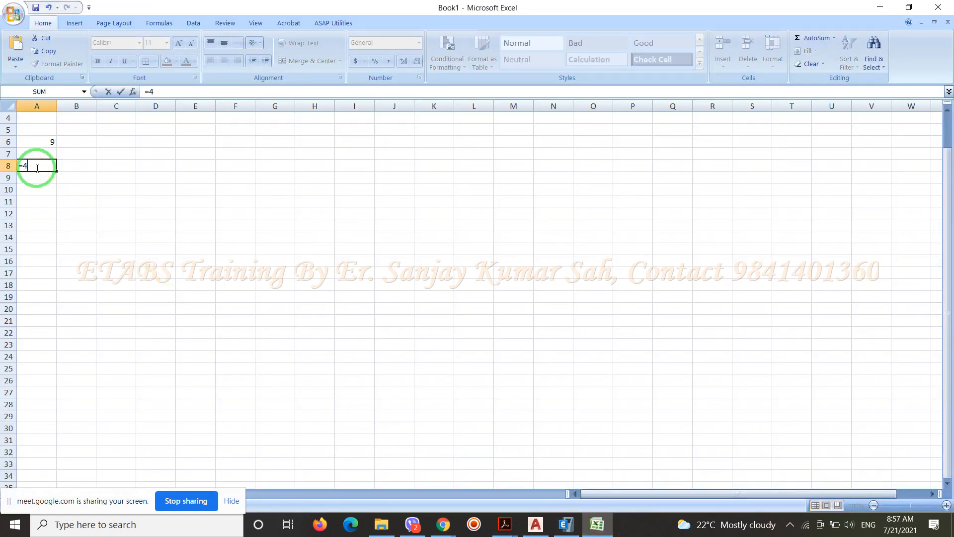
pyautogui.write('.572/2')
pyautogui.press('Return')
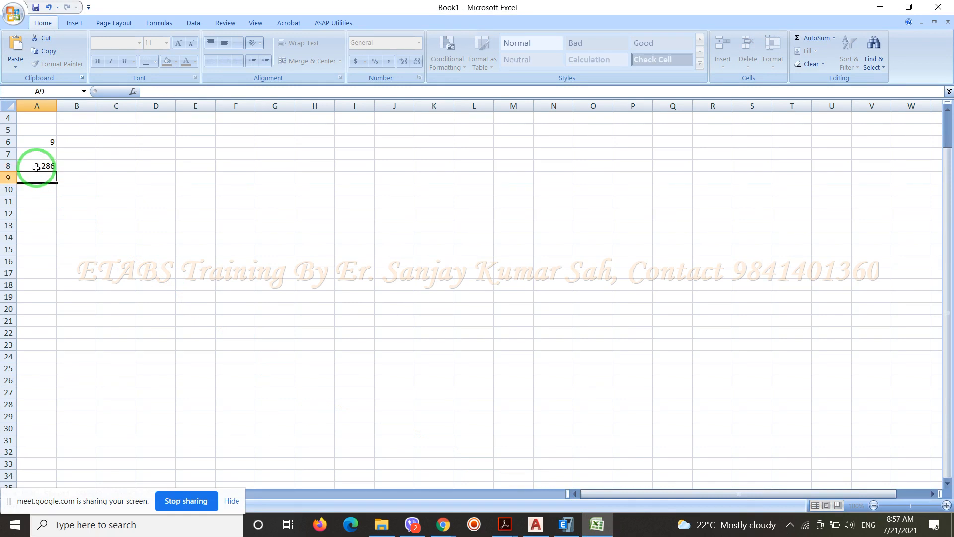
# Look up the spacing between the grids bounding the lift in AutoCAD and enter 2.896 in Excel cell B8
pyautogui.click(79, 164)
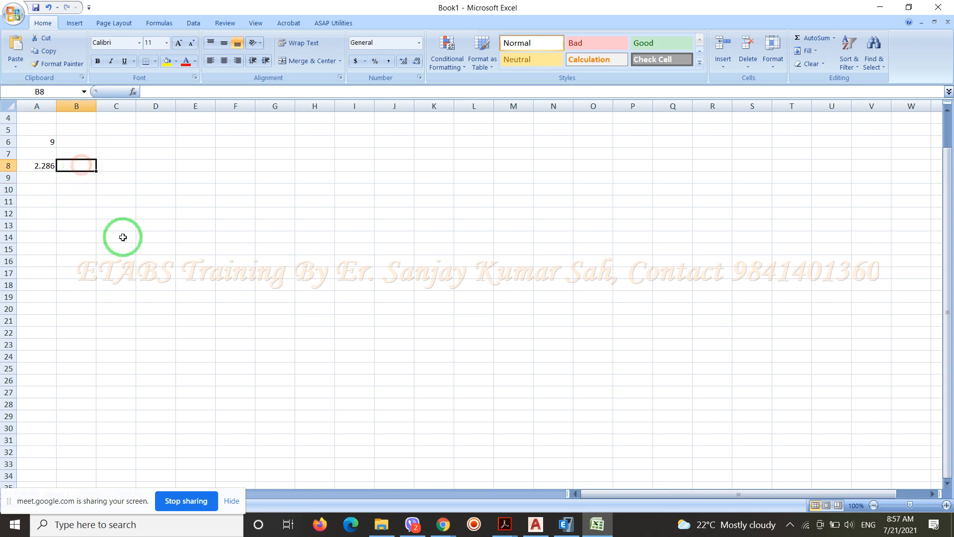
pyautogui.click(535, 524)
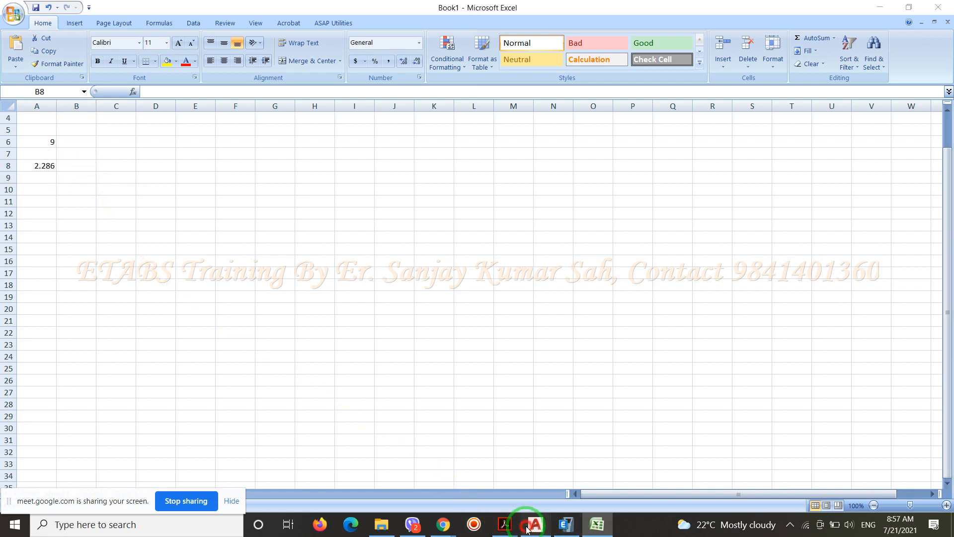
pyautogui.scroll(2, 164, 298)
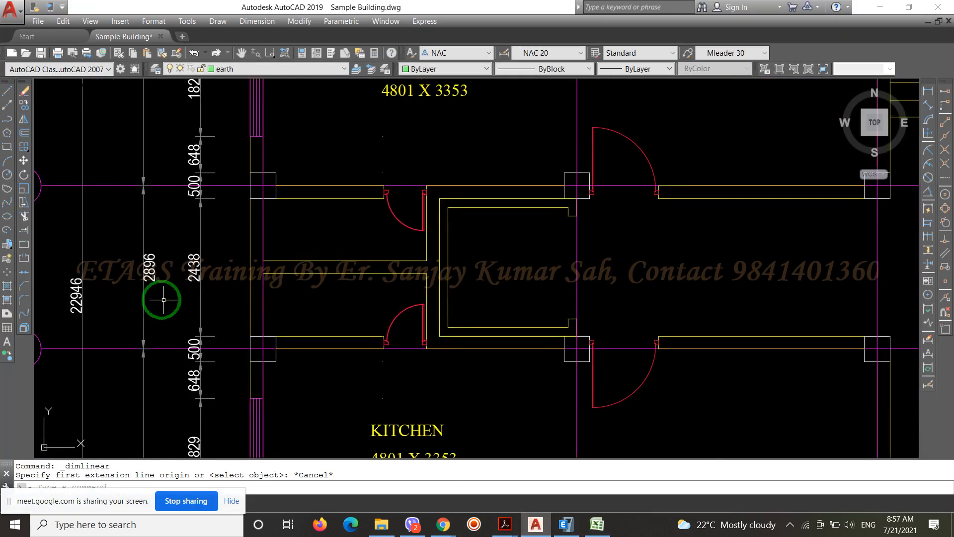
pyautogui.click(597, 525)
pyautogui.write('2.896')
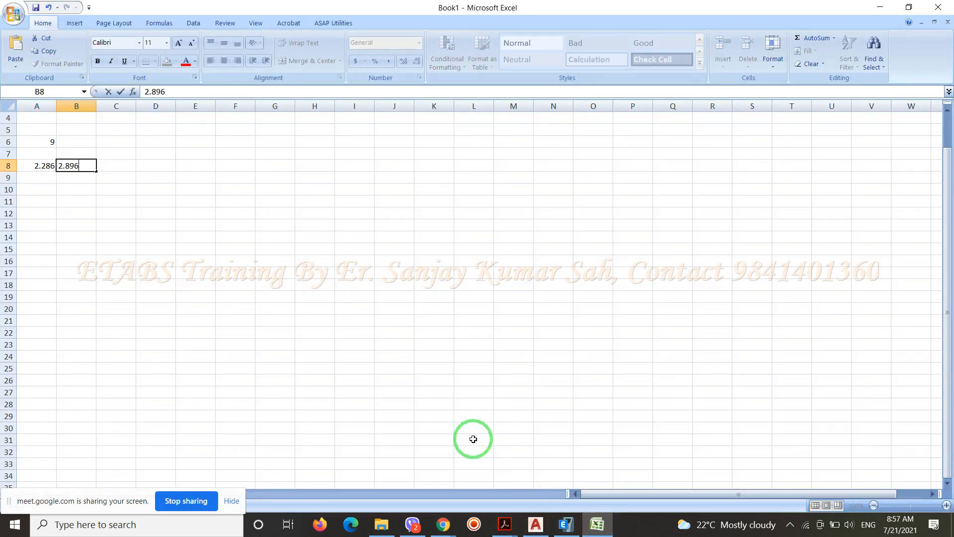
pyautogui.press('Return')
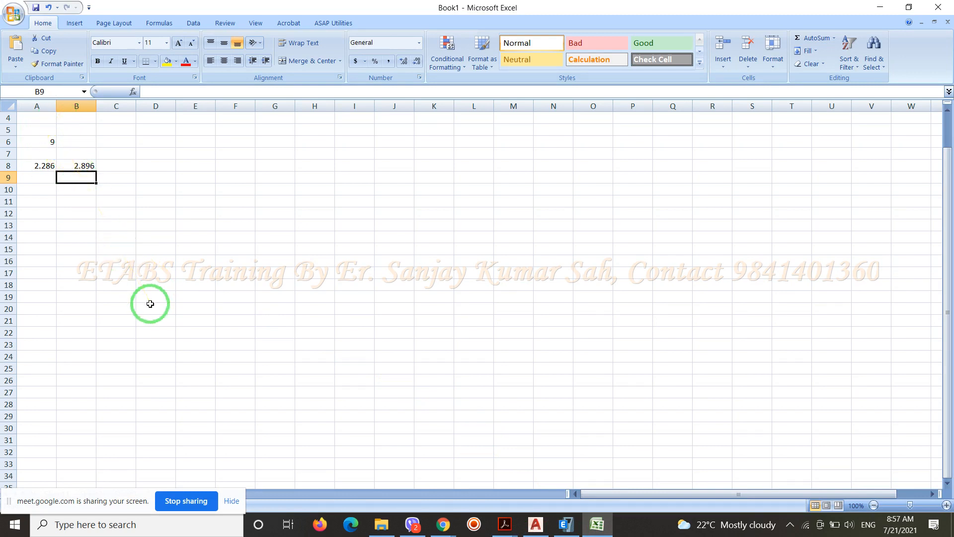
# Enter the formula =A6/A8/B8 in cell B9 to get the lift load per unit area
pyautogui.write('=')
pyautogui.click(50, 142)
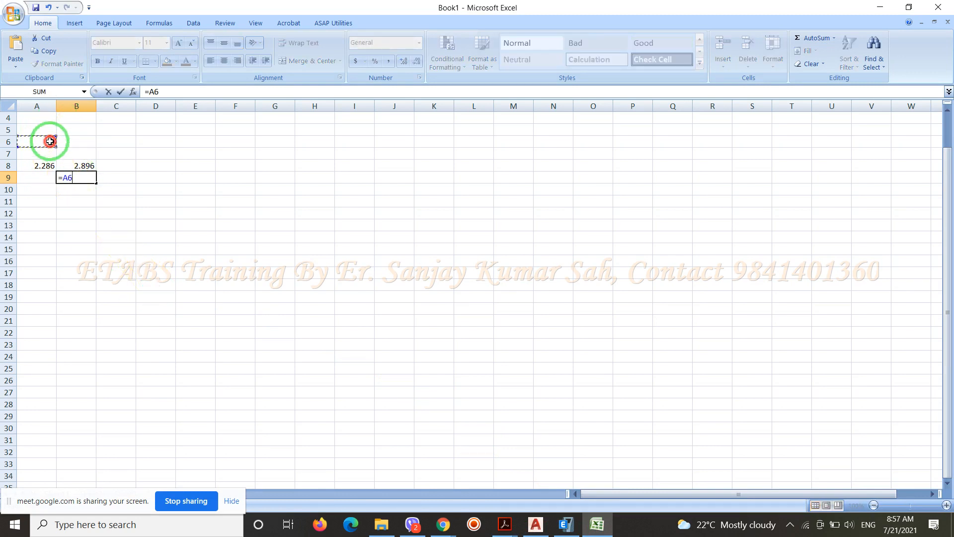
pyautogui.write('/')
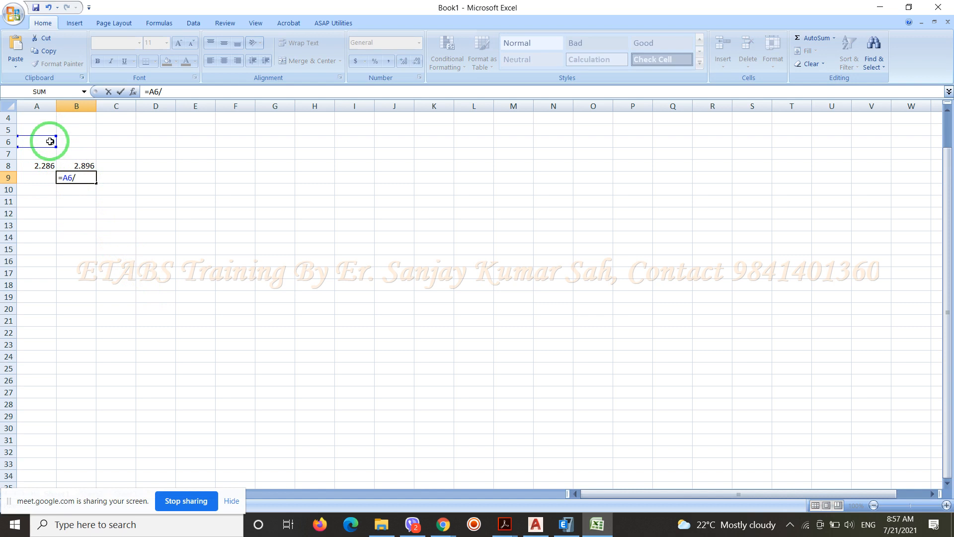
pyautogui.click(41, 168)
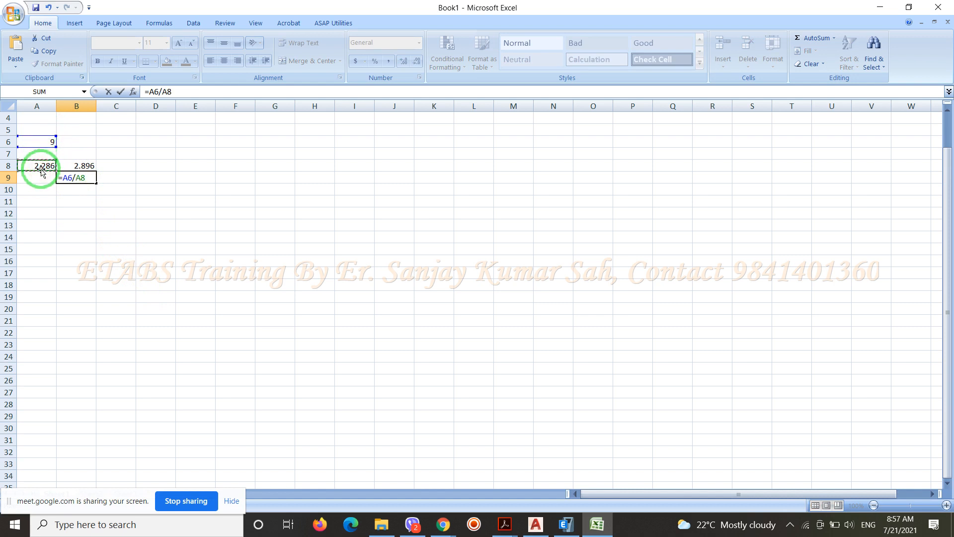
pyautogui.write('/')
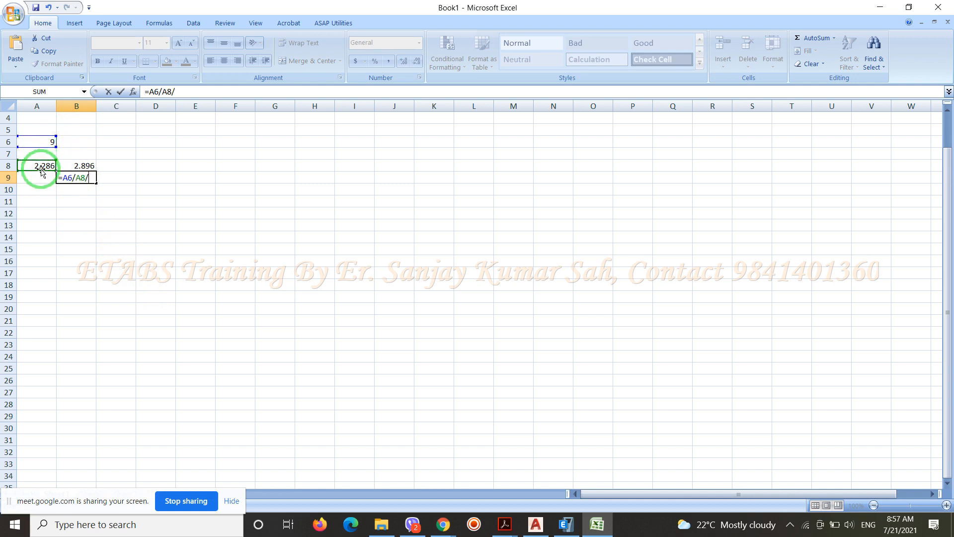
pyautogui.click(79, 168)
pyautogui.press('Return')
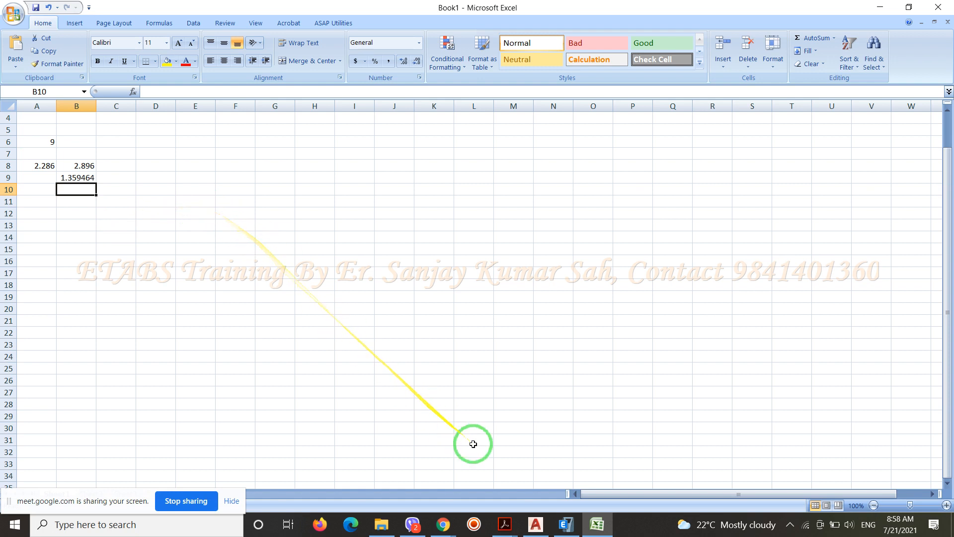
# Switch to ETABS and pick the two lift slab panels, between grids 1' and 2 and adjoining grid 5
pyautogui.click(565, 527)
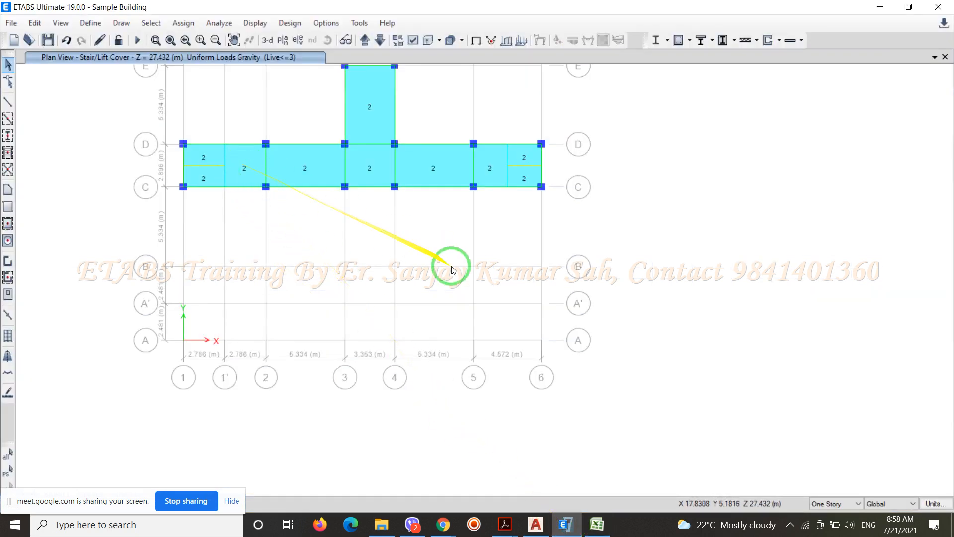
pyautogui.click(254, 164)
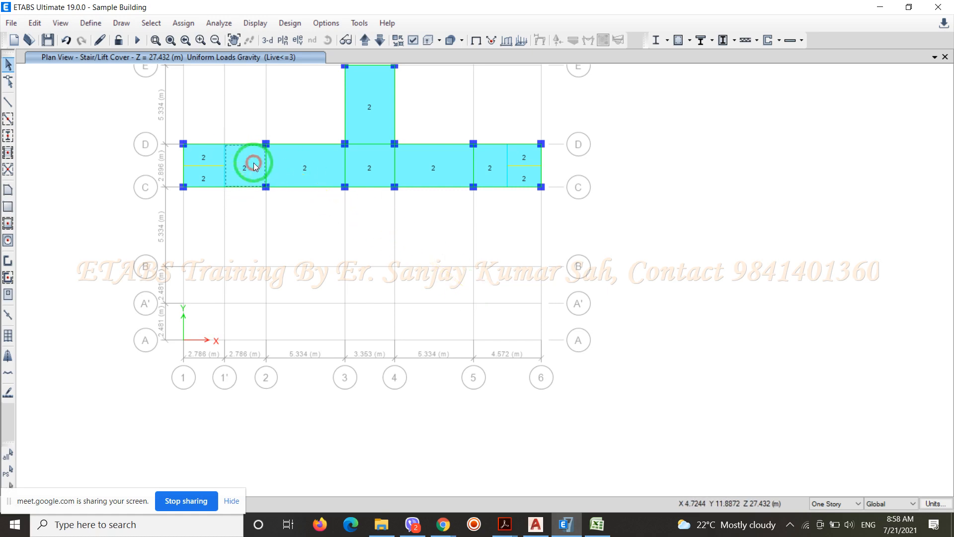
pyautogui.click(493, 164)
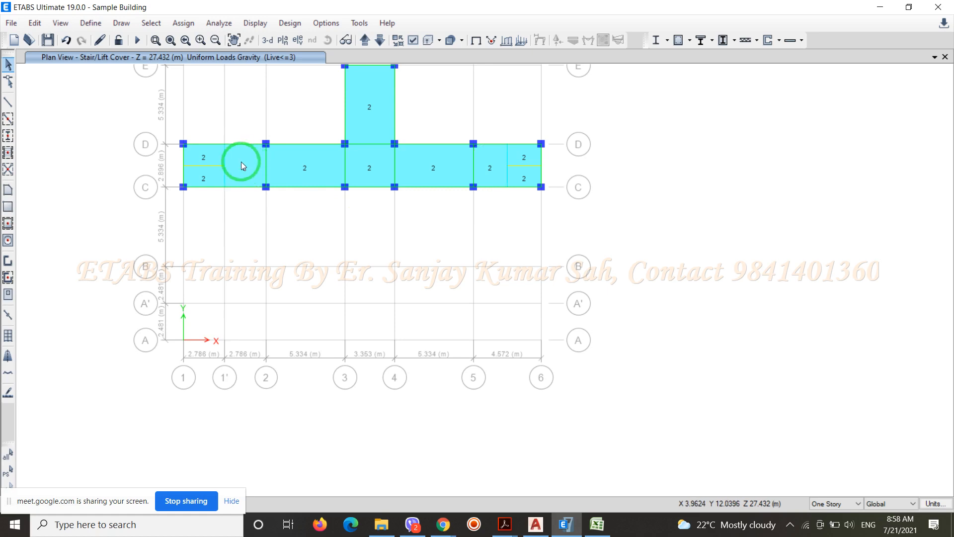
# Define a new load pattern named Lift Dead of type Dead with a self-weight multiplier of 0
pyautogui.click(91, 23)
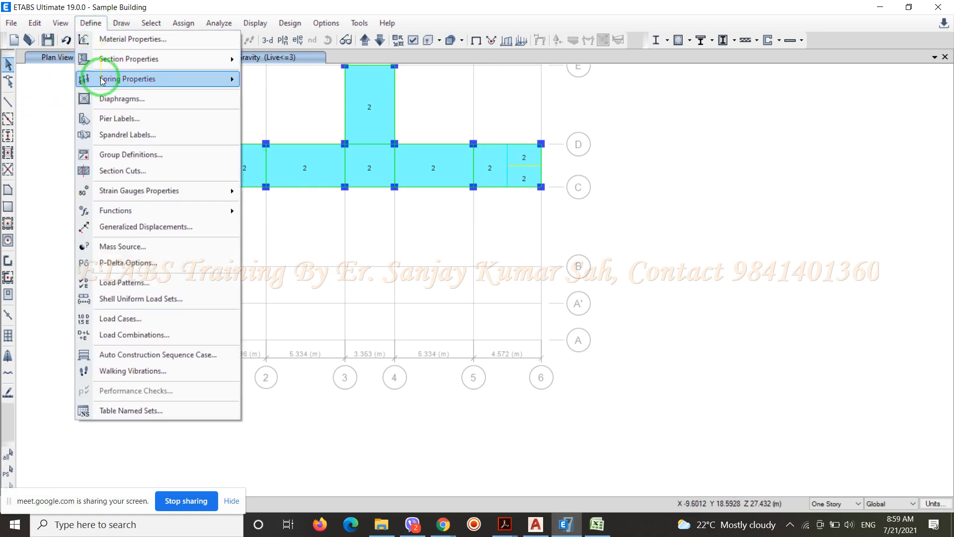
pyautogui.click(133, 282)
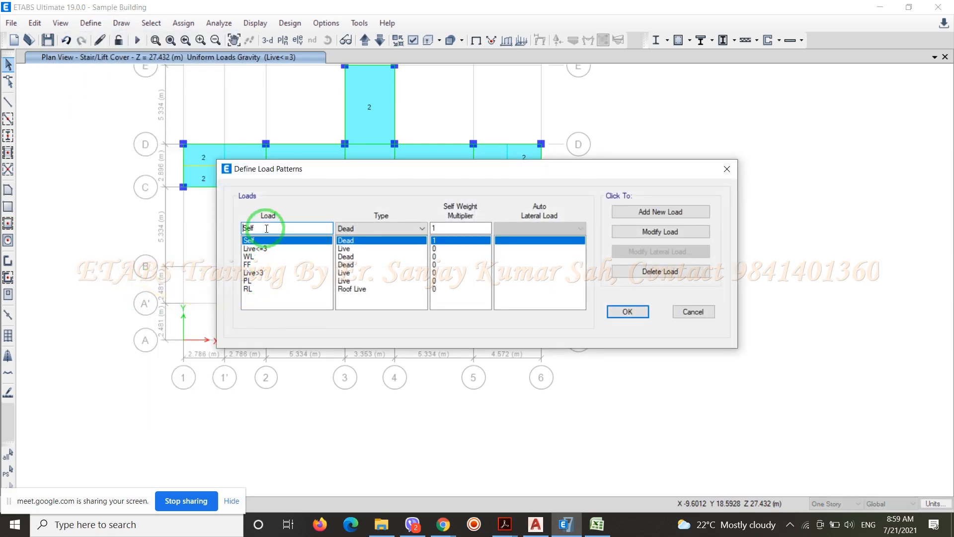
pyautogui.doubleClick(238, 230)
pyautogui.write('Sta')
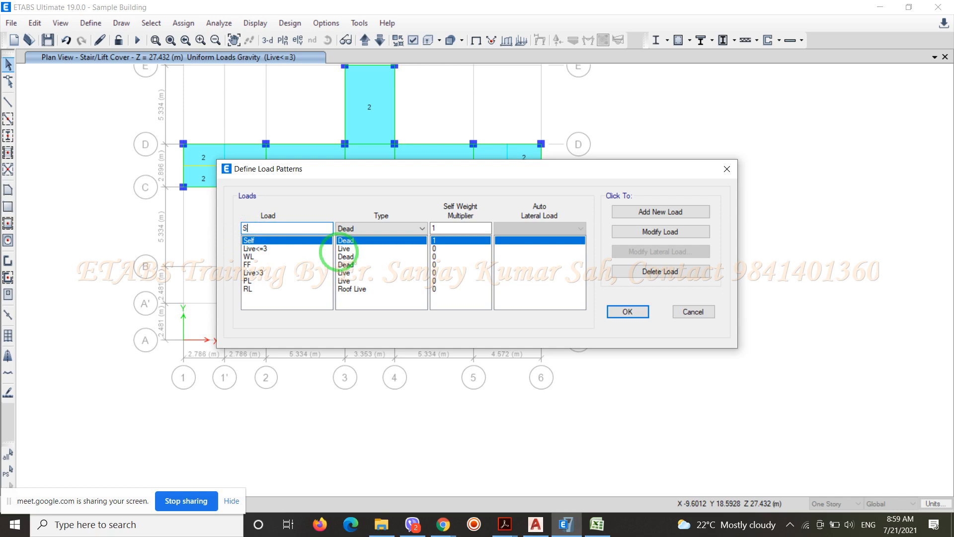
pyautogui.press('BackSpace')
pyautogui.press('BackSpace')
pyautogui.press('BackSpace')
pyautogui.write('Lift DEad')
pyautogui.press('BackSpace')
pyautogui.press('BackSpace')
pyautogui.press('BackSpace')
pyautogui.write('ead')
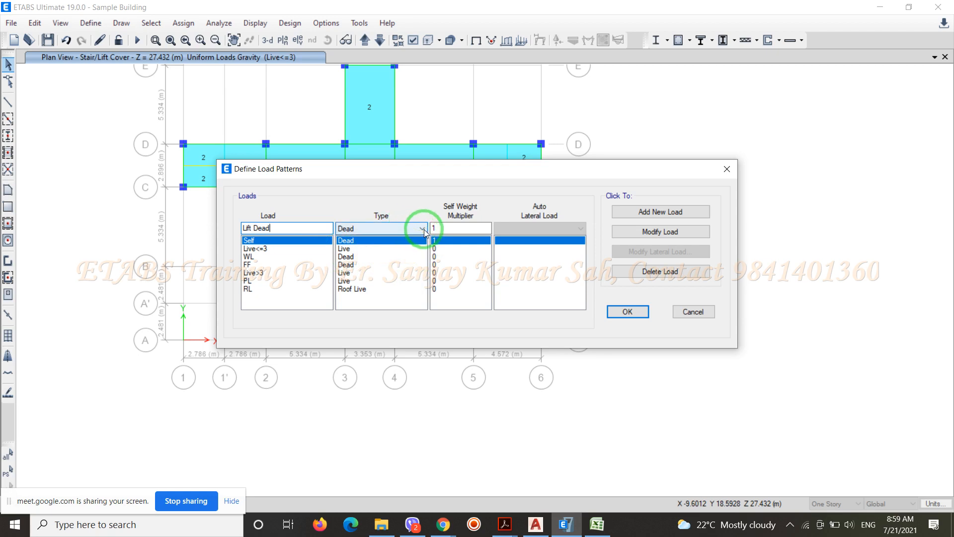
pyautogui.doubleClick(432, 228)
pyautogui.write('0')
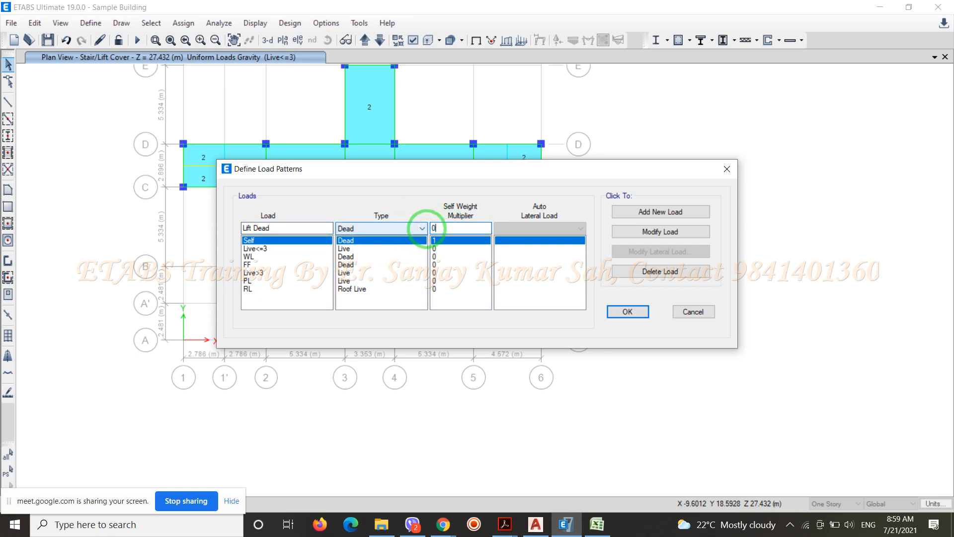
pyautogui.click(657, 211)
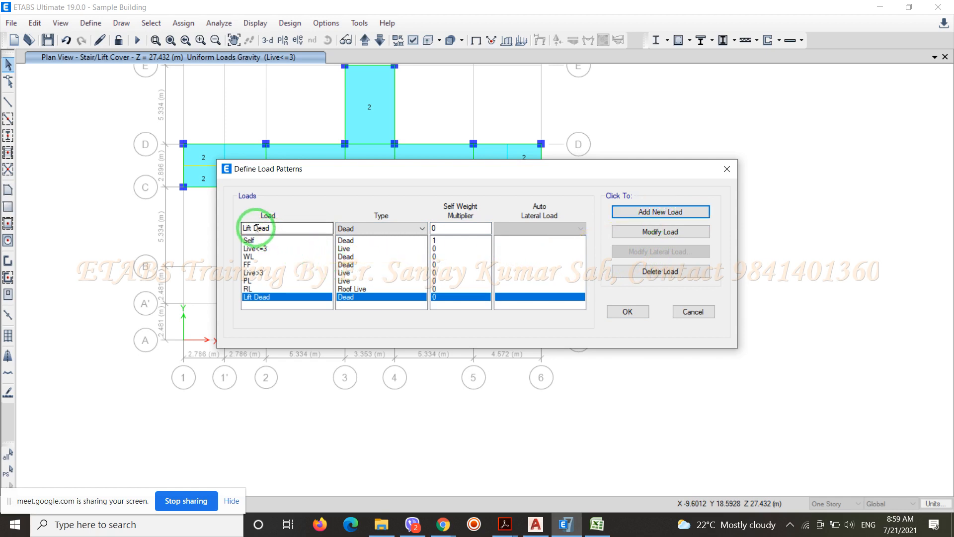
# Define a load pattern named Lift Live of type Live with a self-weight multiplier of 0 and accept the load patterns
pyautogui.moveTo(254, 228); pyautogui.dragTo(278, 228)
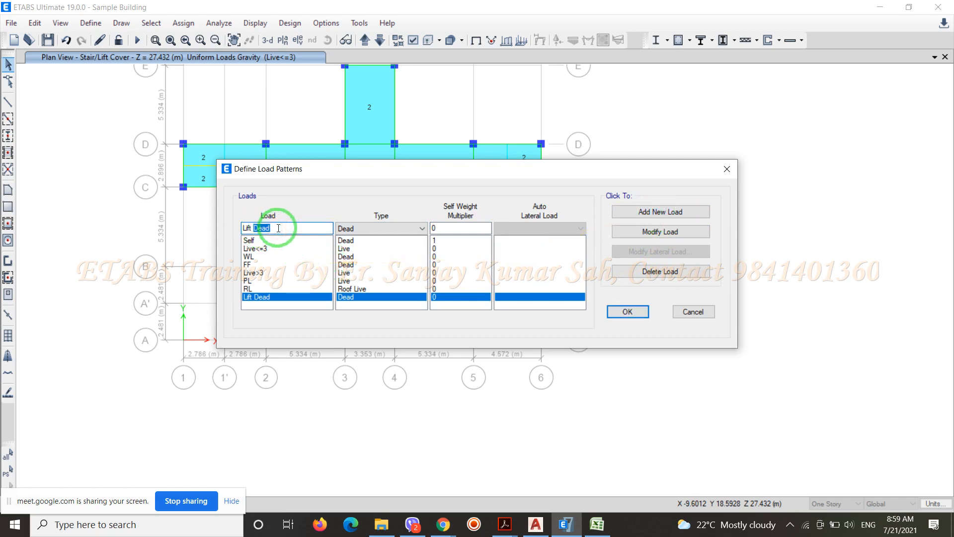
pyautogui.write('Live')
pyautogui.click(421, 231)
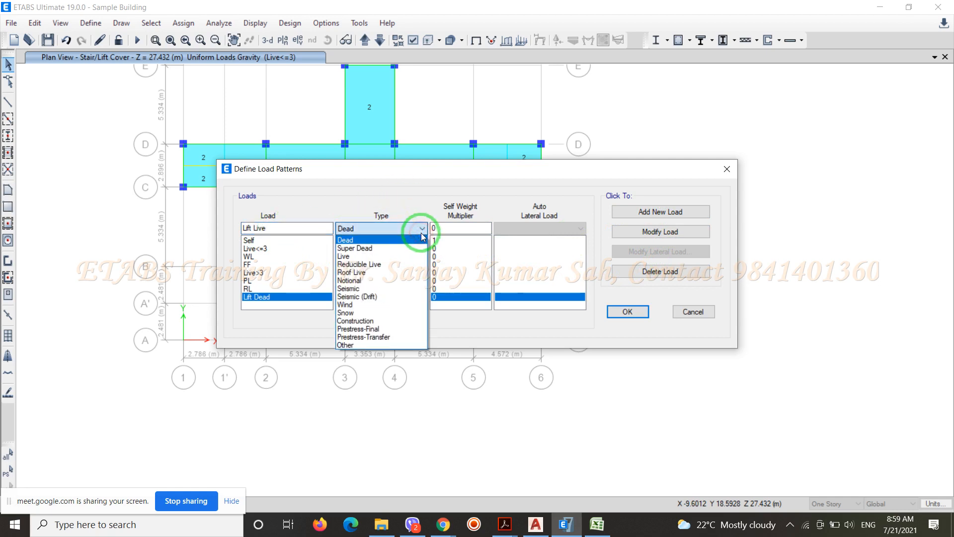
pyautogui.click(382, 256)
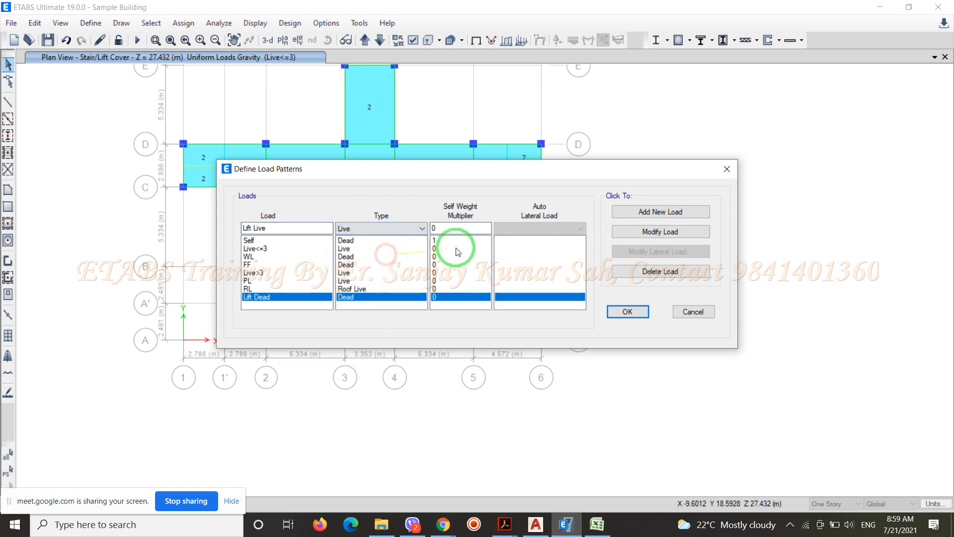
pyautogui.click(660, 213)
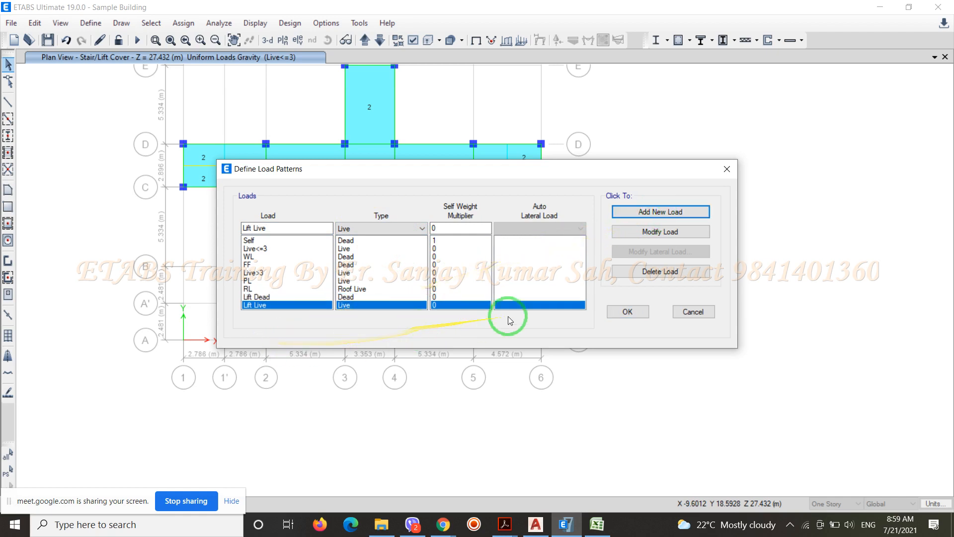
pyautogui.click(627, 312)
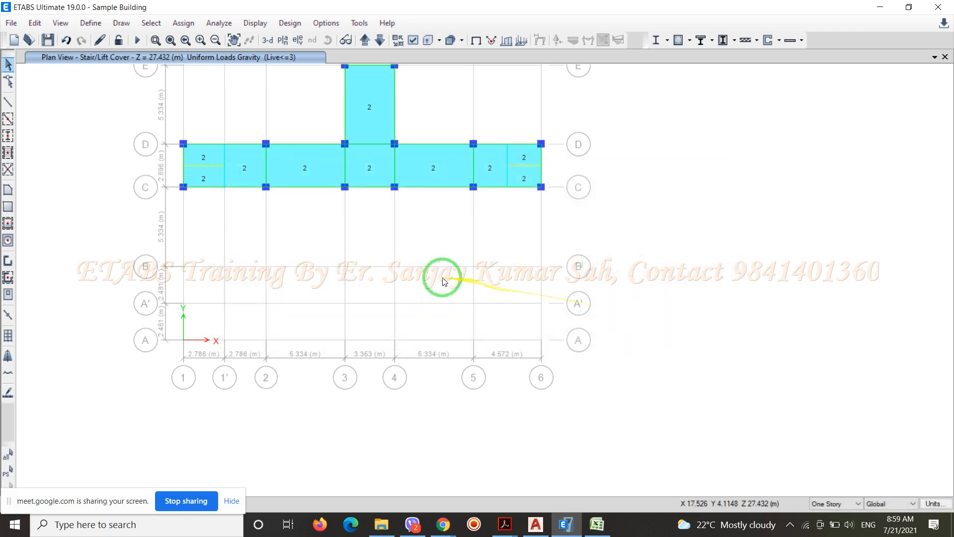
# Assign a uniform gravity shell load of 2 kN/m² in the Lift Dead pattern to the two lift slab panels, replacing existing loads
pyautogui.click(251, 163)
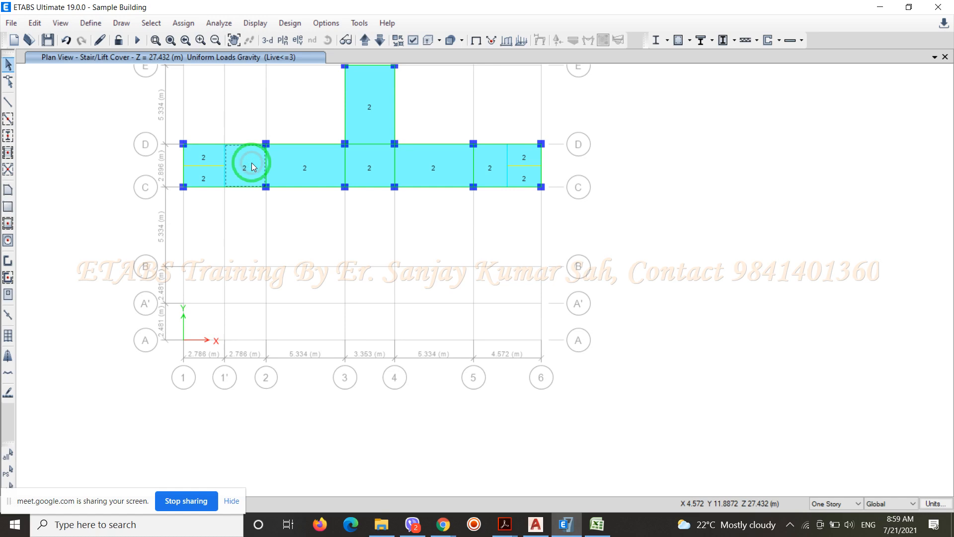
pyautogui.click(490, 169)
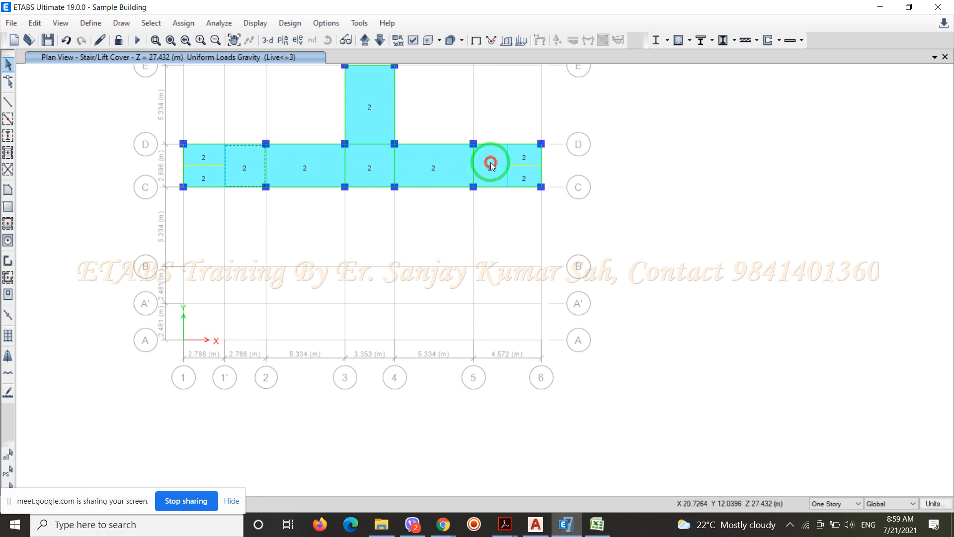
pyautogui.click(180, 24)
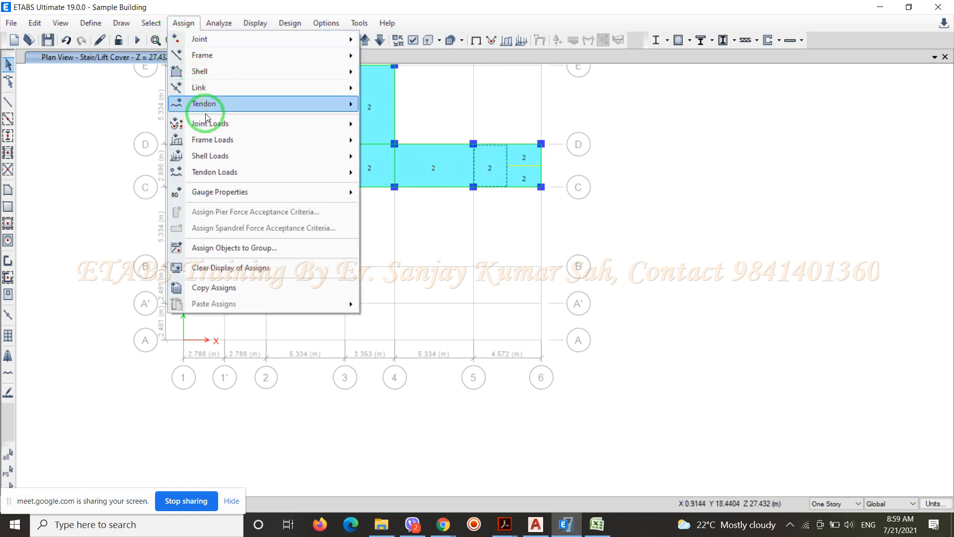
pyautogui.moveTo(257, 159)
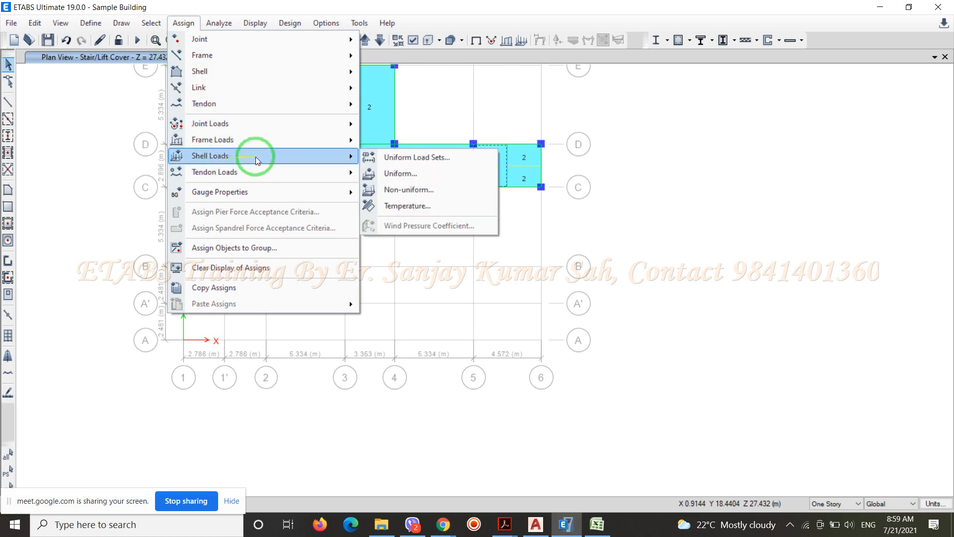
pyautogui.click(393, 172)
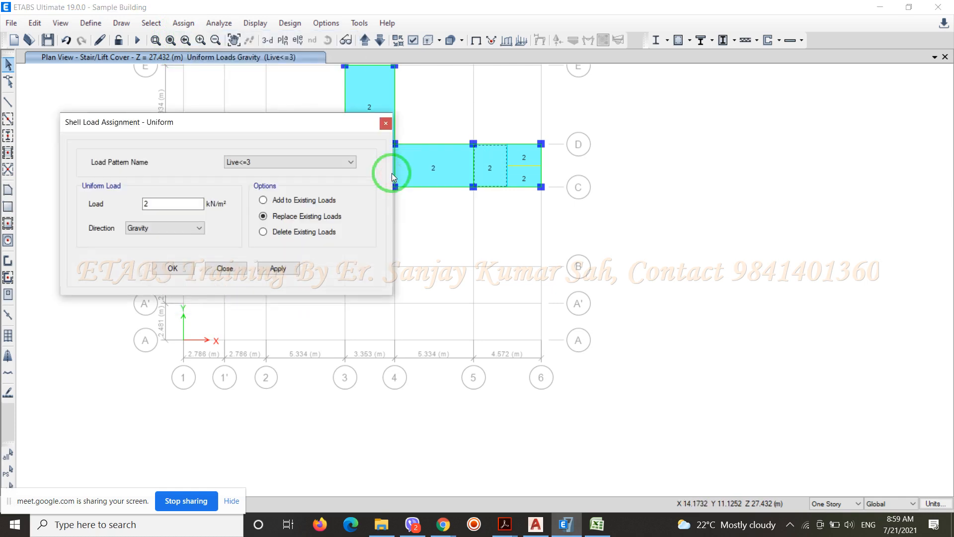
pyautogui.click(303, 164)
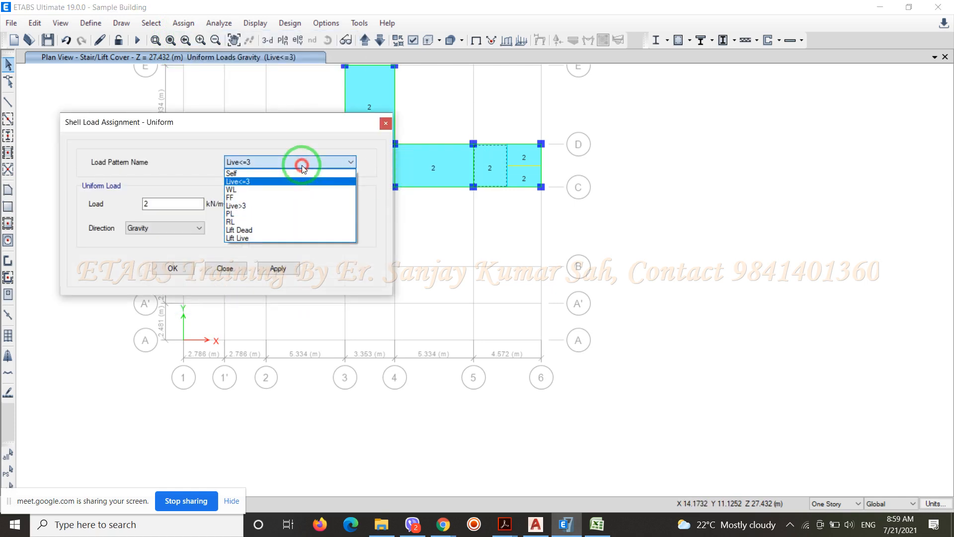
pyautogui.click(260, 230)
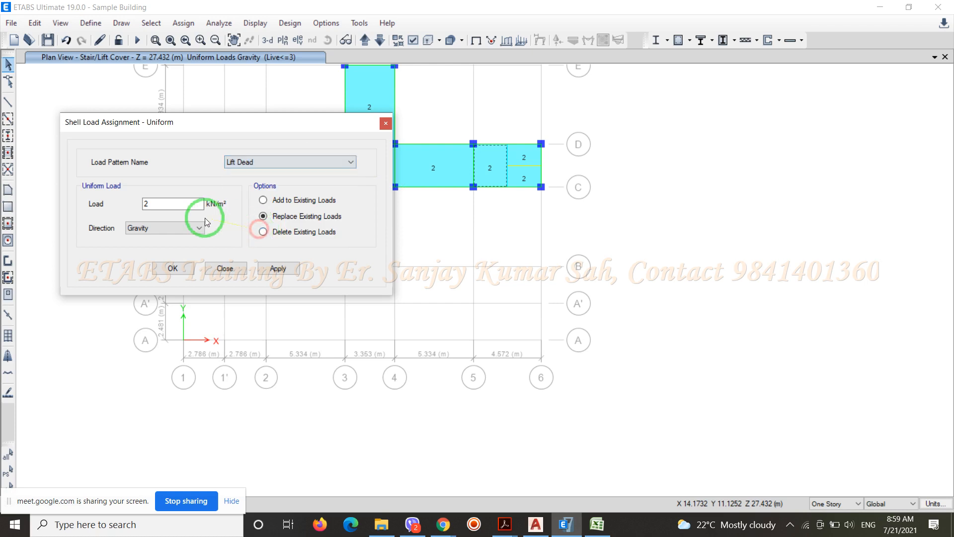
pyautogui.click(189, 271)
# Assign a 2 kN/m² uniform gravity load in the Lift Live pattern to the same two lift slab panels, replacing existing loads
pyautogui.click(258, 162)
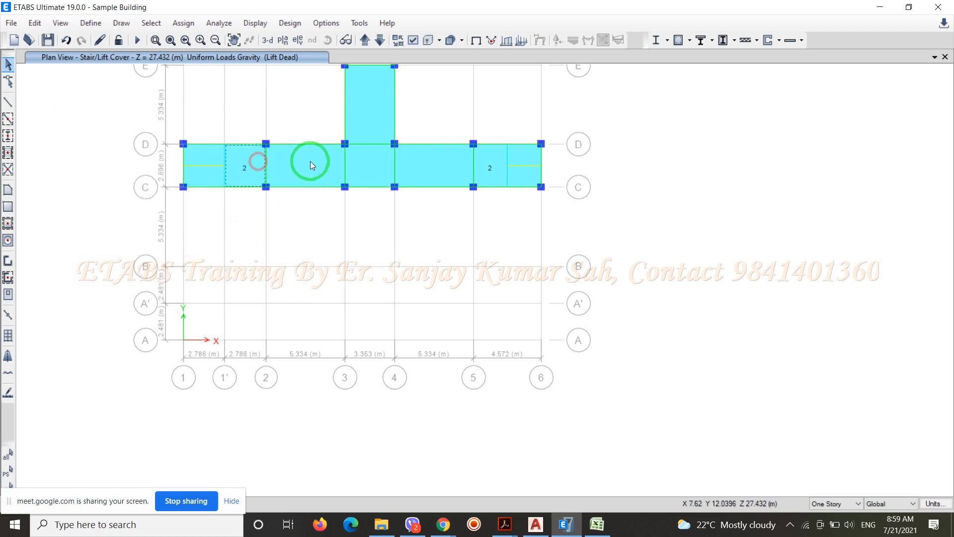
pyautogui.click(487, 160)
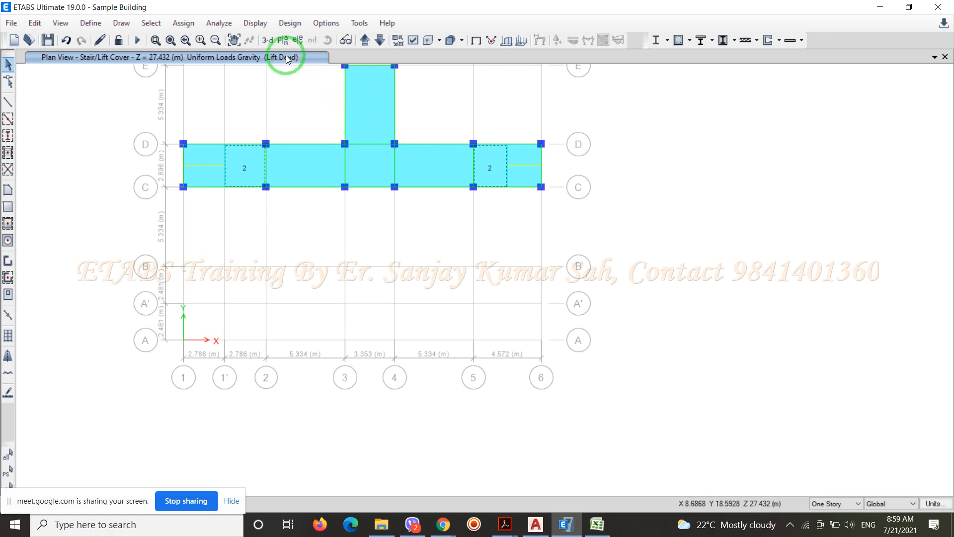
pyautogui.click(184, 24)
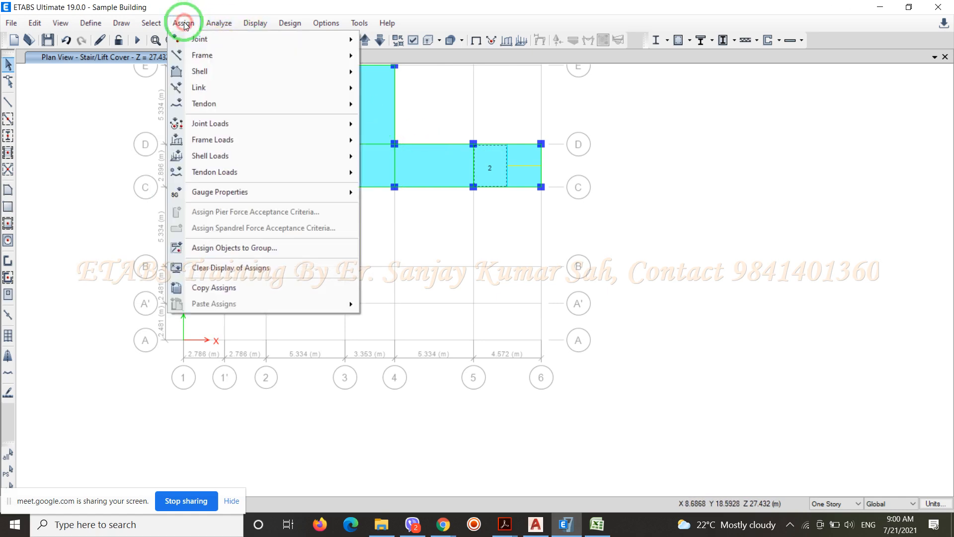
pyautogui.moveTo(315, 157)
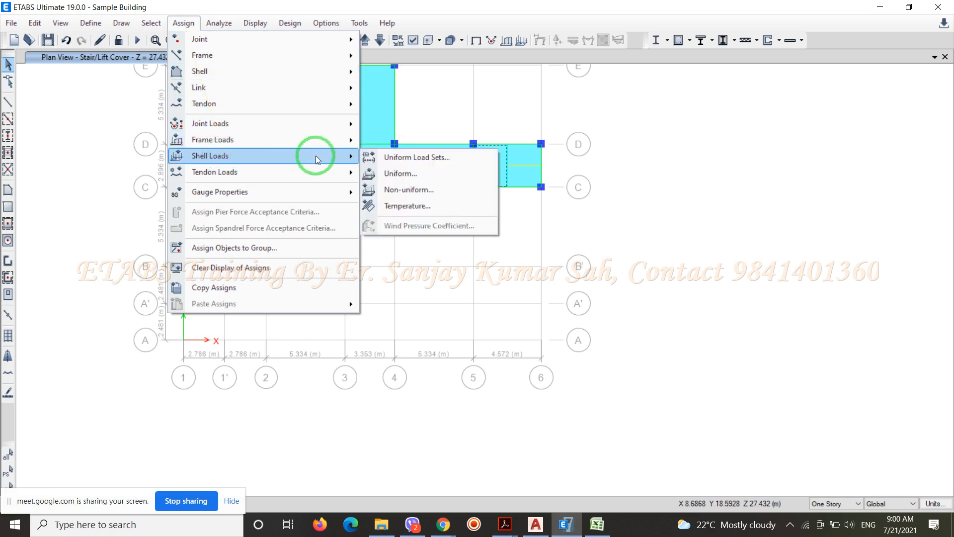
pyautogui.click(383, 174)
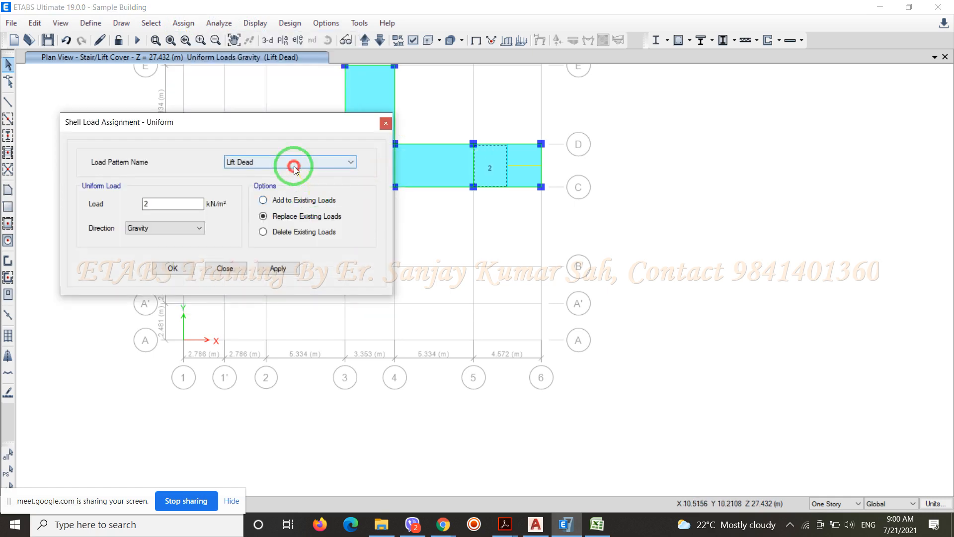
pyautogui.click(294, 168)
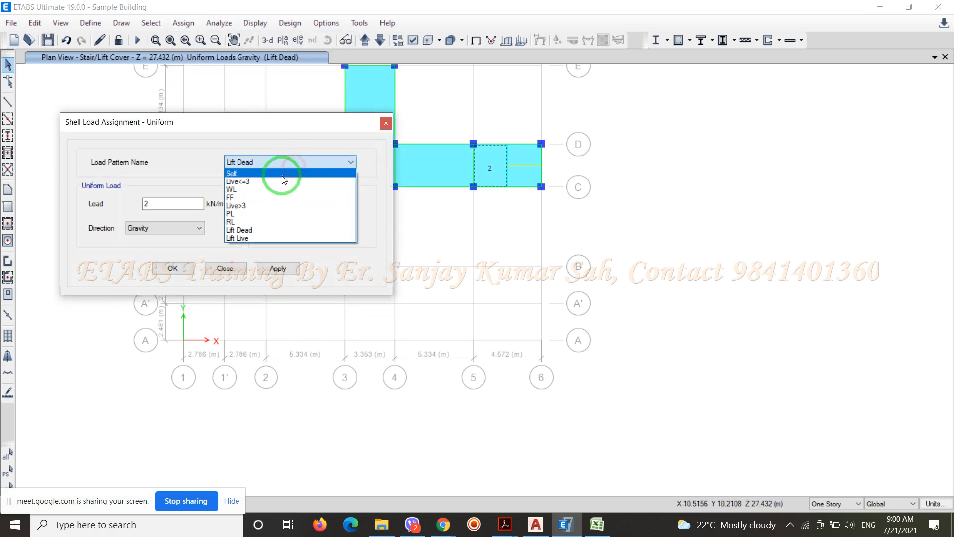
pyautogui.click(259, 237)
pyautogui.click(188, 271)
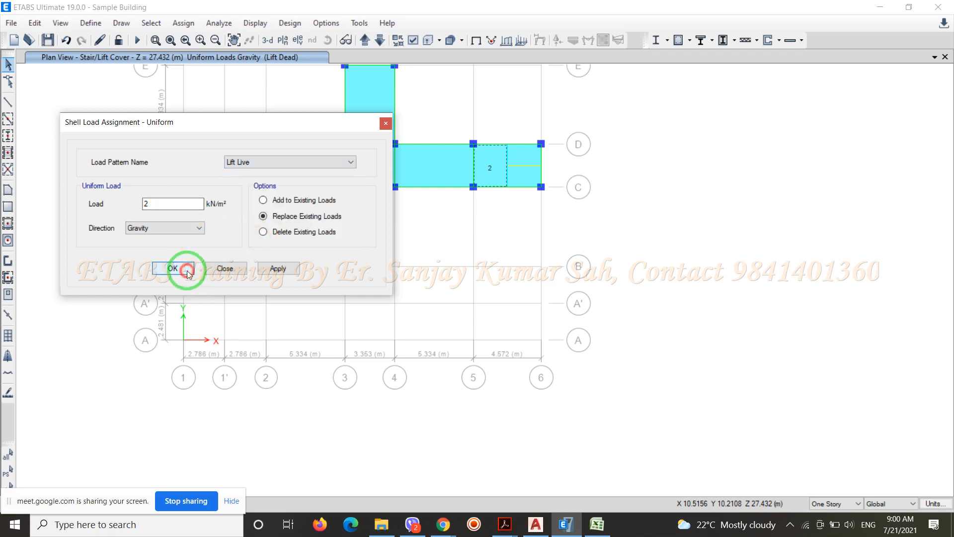
# Save the building model with the assigned lift loads
pyautogui.scroll(-3, 502, 333)
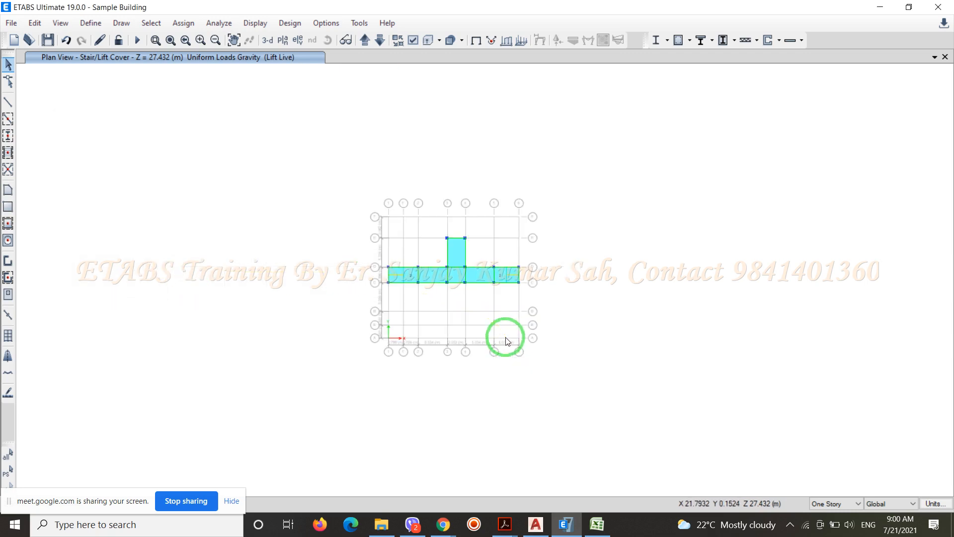
pyautogui.scroll(3, 437, 305)
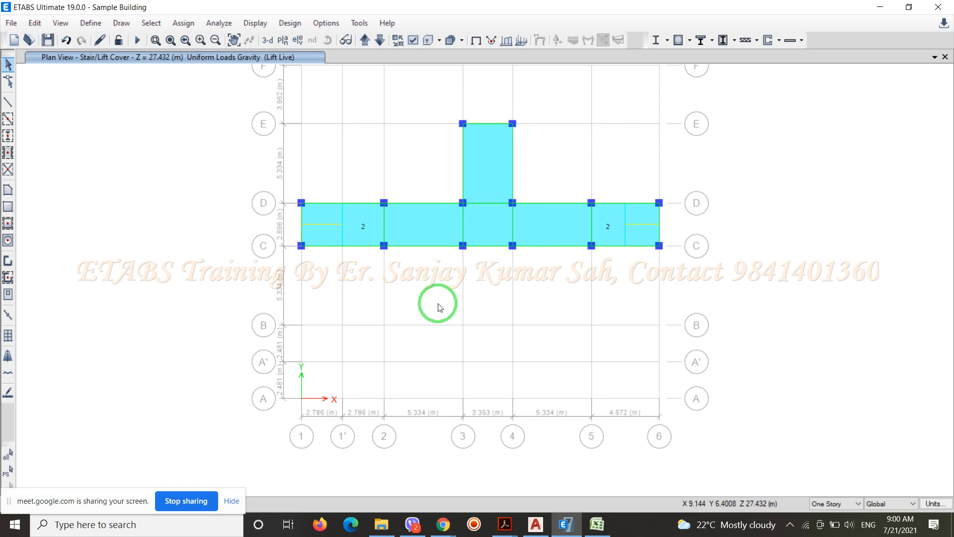
pyautogui.click(52, 45)
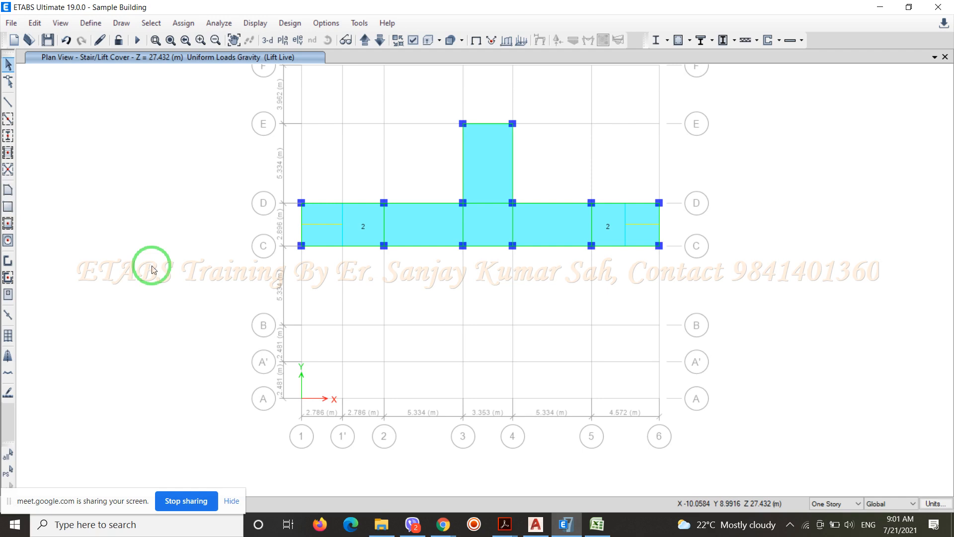
pyautogui.click(356, 231)
pyautogui.click(610, 226)
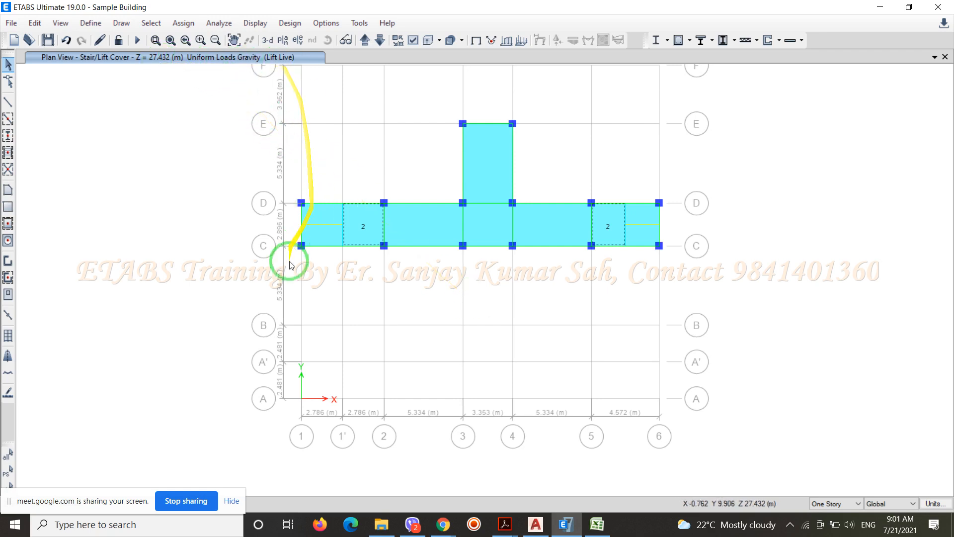
pyautogui.click(324, 302)
pyautogui.click(405, 300)
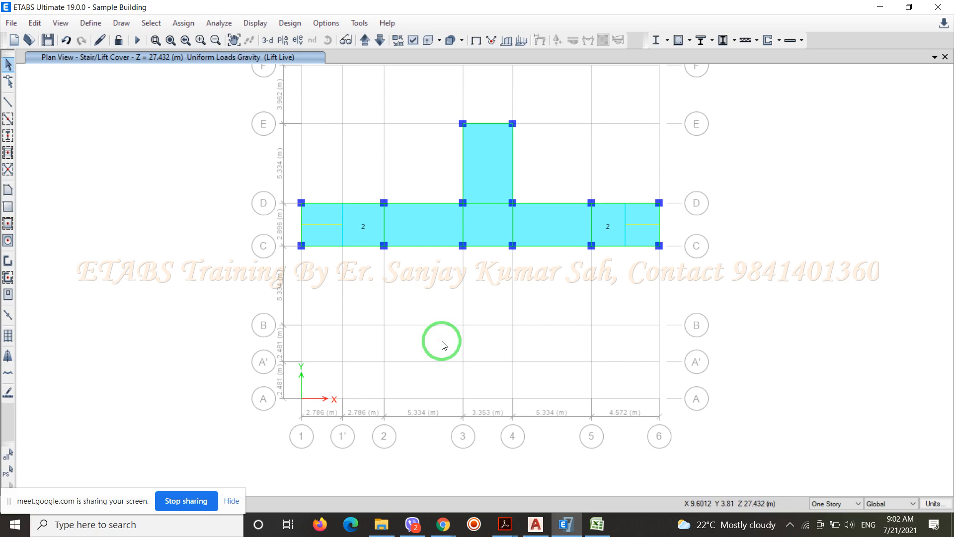
# Switch to the IS 875 Part 2 PDF in Acrobat, review the floor load reduction clauses and imposed load table, and close the document
pyautogui.click(504, 522)
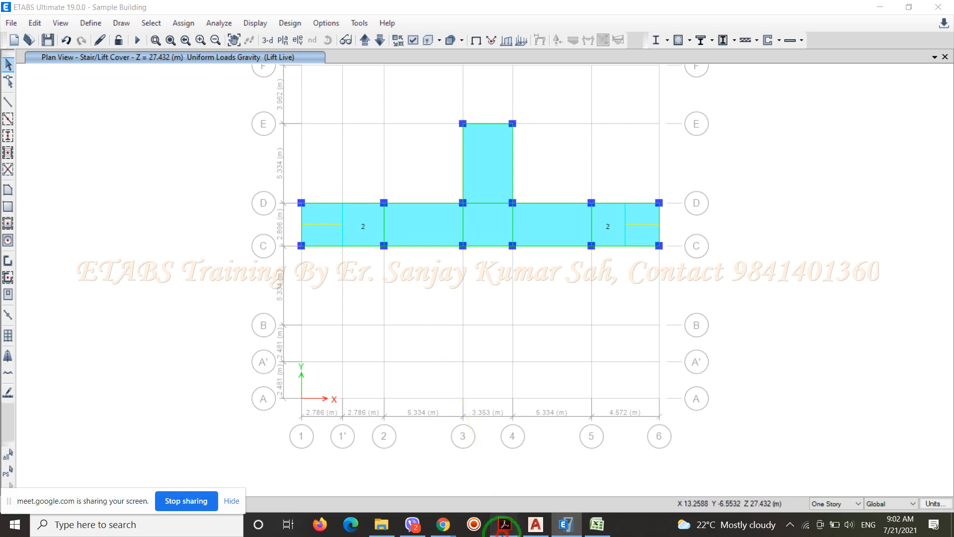
pyautogui.click(449, 476)
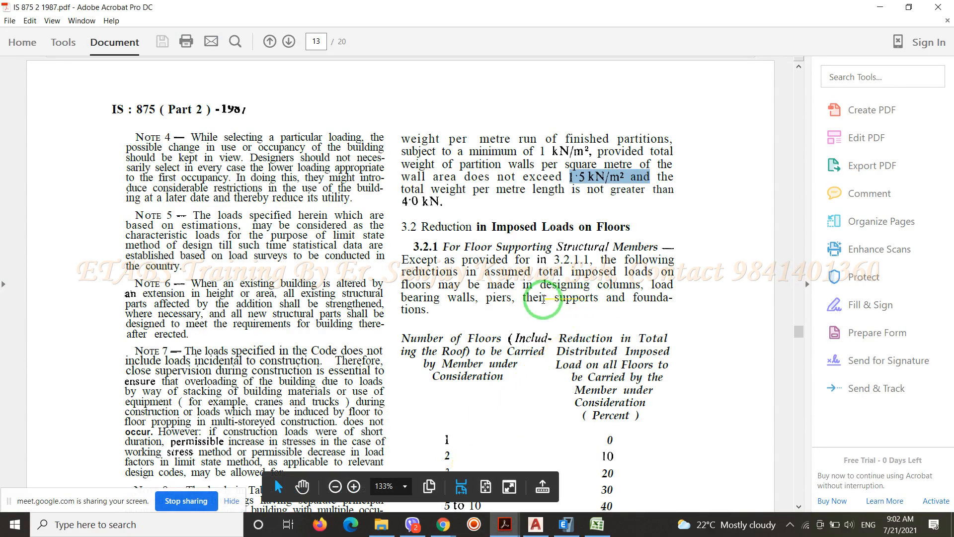
pyautogui.scroll(-10, 543, 300)
pyautogui.scroll(-15, 542, 300)
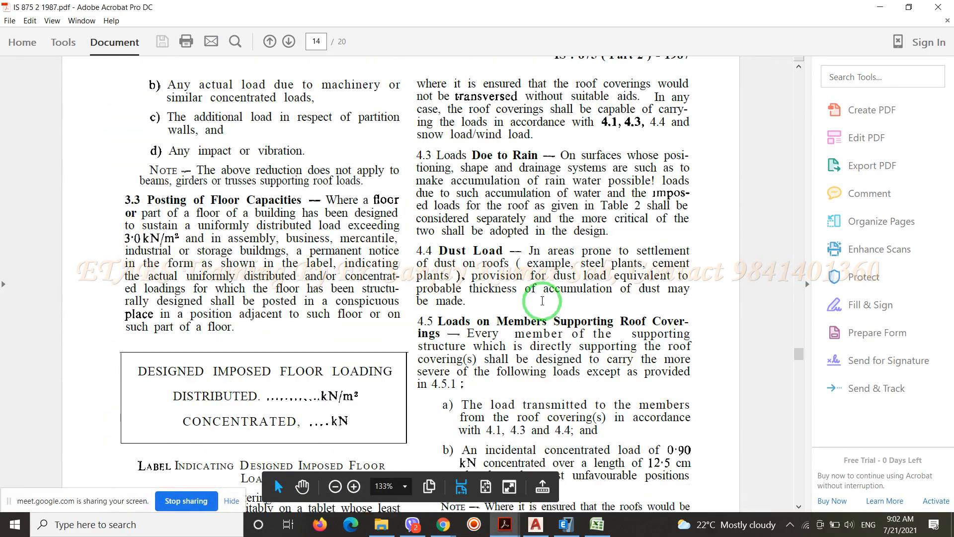
pyautogui.scroll(15, 542, 300)
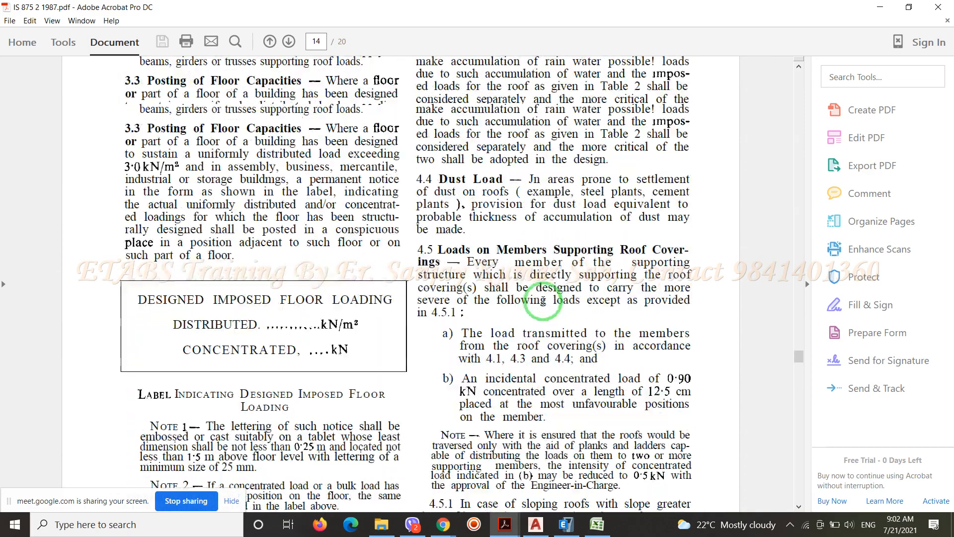
pyautogui.scroll(10, 542, 300)
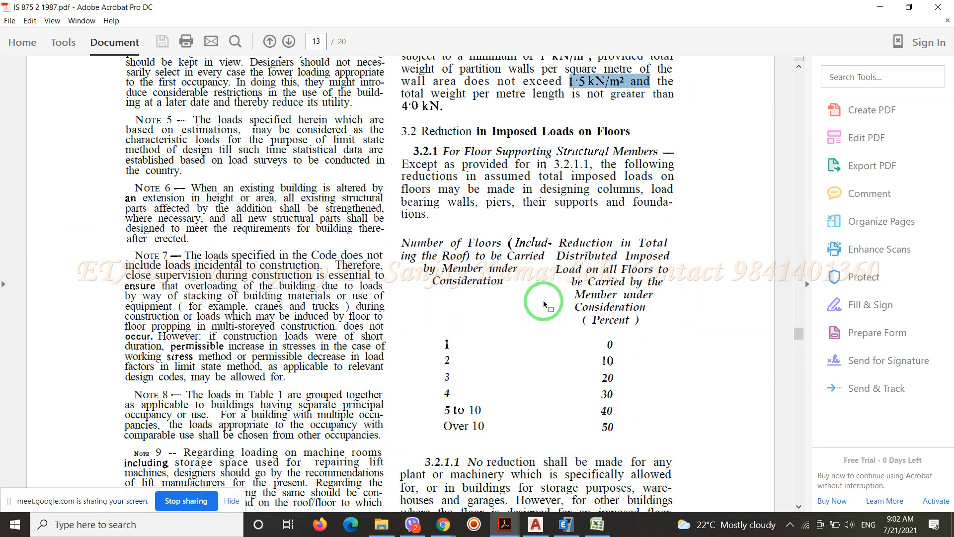
pyautogui.scroll(10, 543, 304)
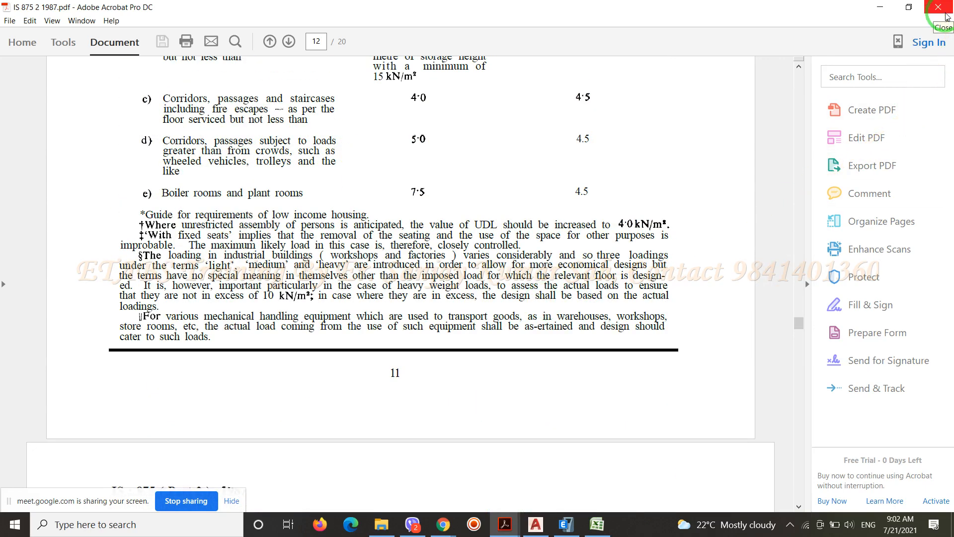
pyautogui.scroll(6, 446, 301)
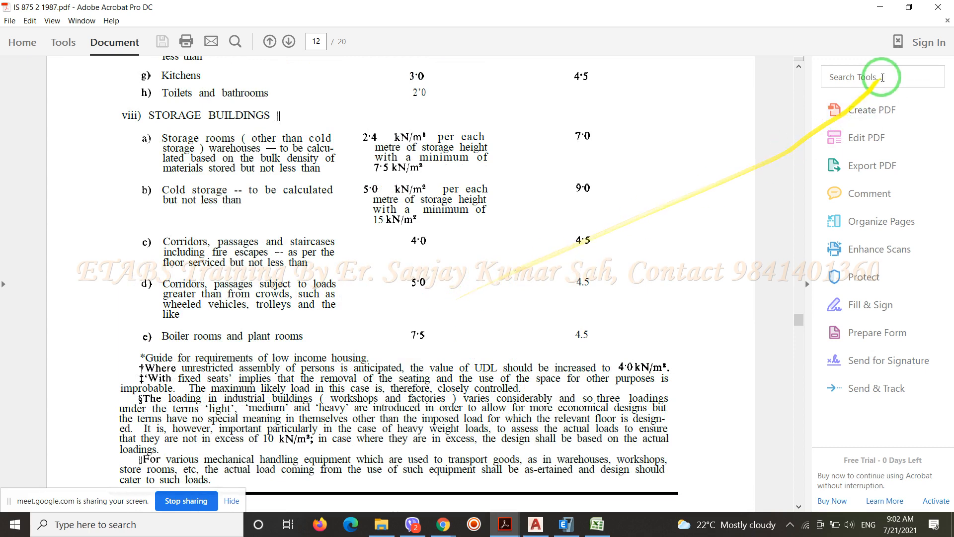
pyautogui.click(932, 9)
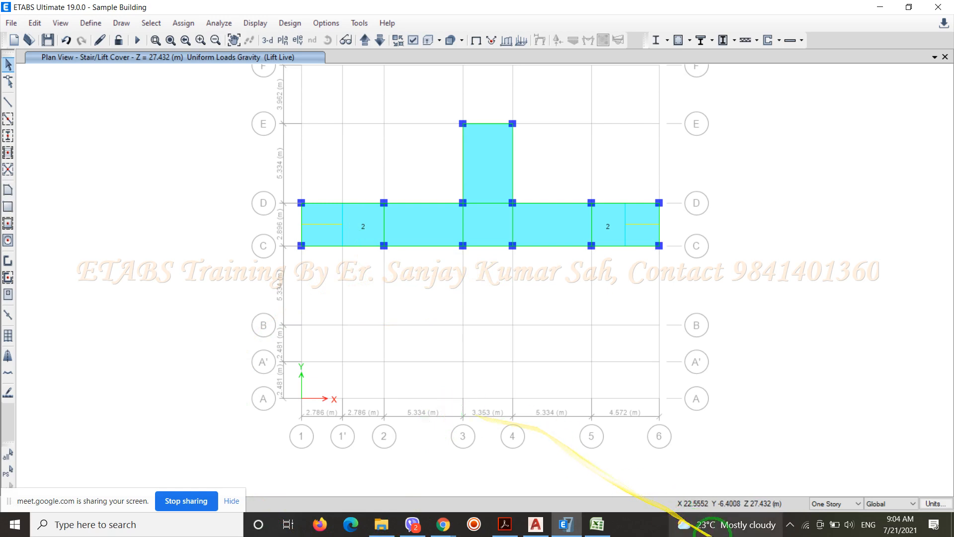
# Open the IS 875 1 1987 PDF from the 0. Codes folder inside the 3. Final Year Project folder
pyautogui.click(509, 529)
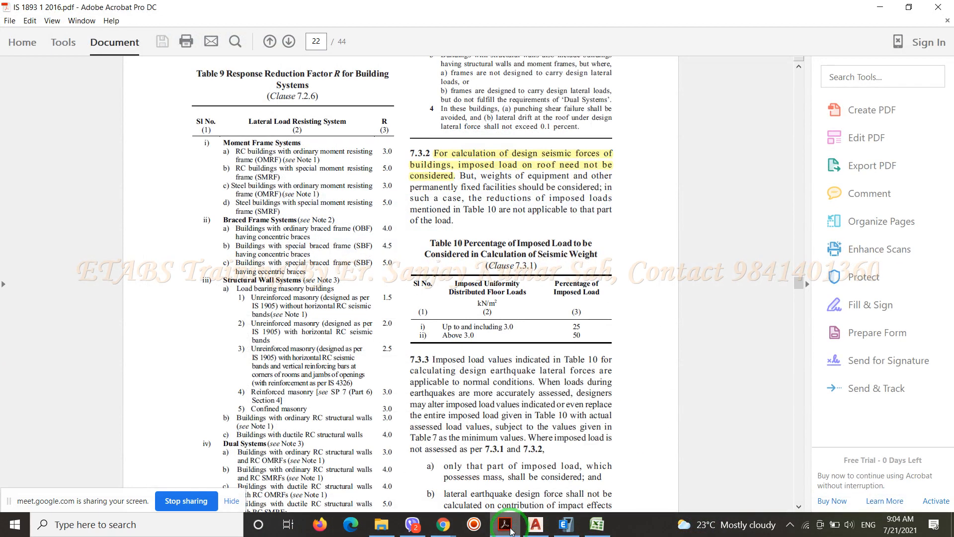
pyautogui.click(512, 531)
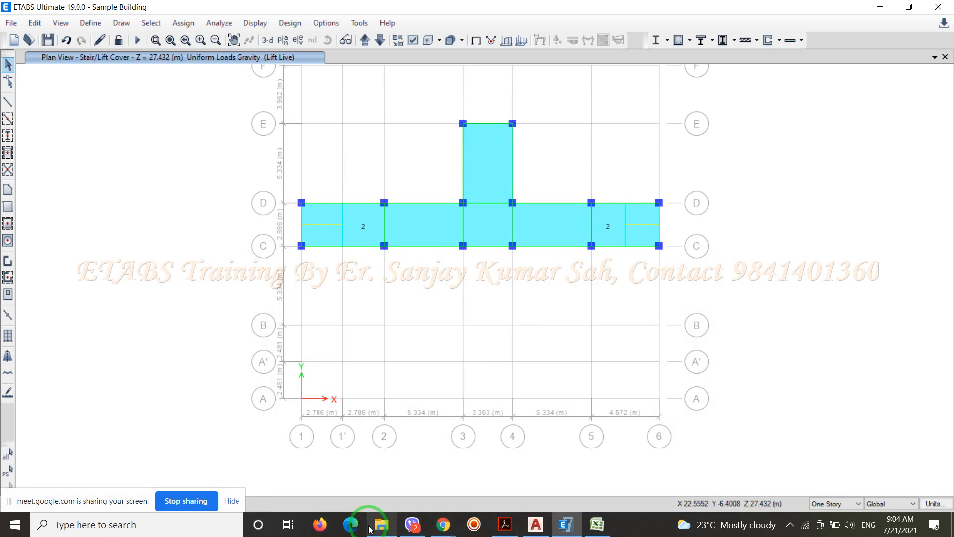
pyautogui.click(384, 525)
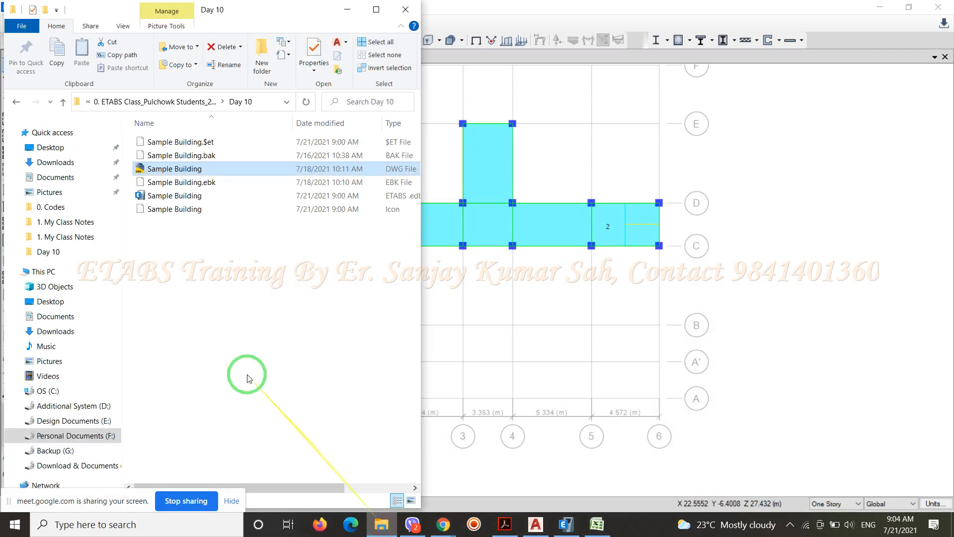
pyautogui.click(63, 101)
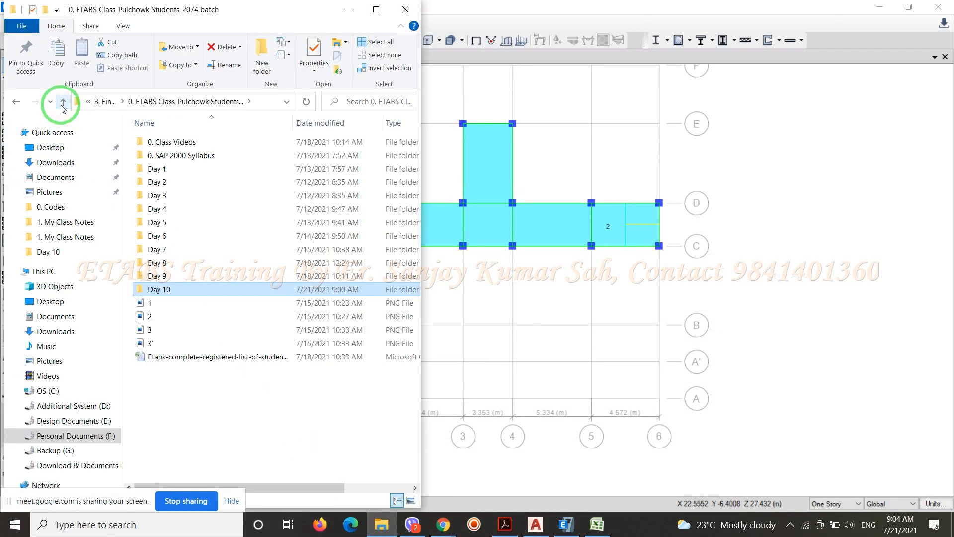
pyautogui.click(63, 102)
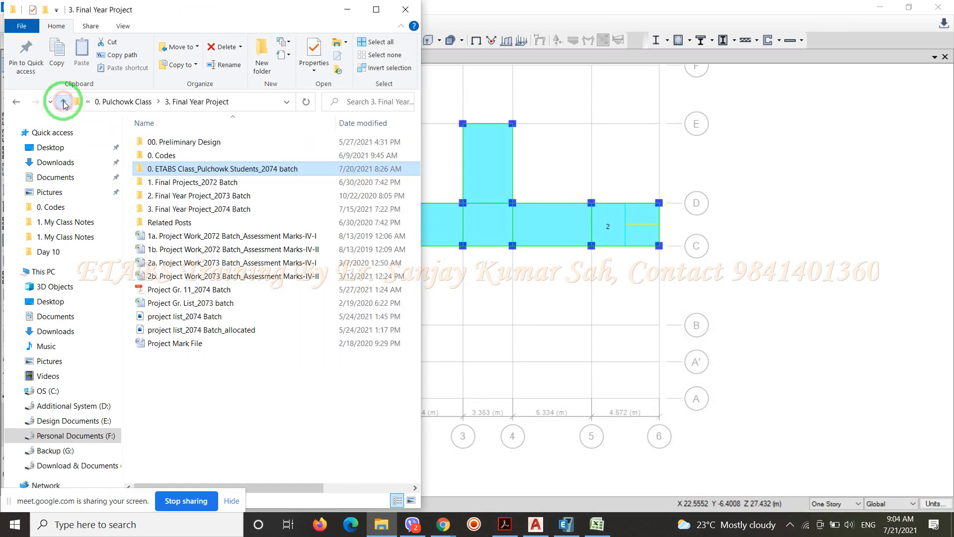
pyautogui.doubleClick(163, 155)
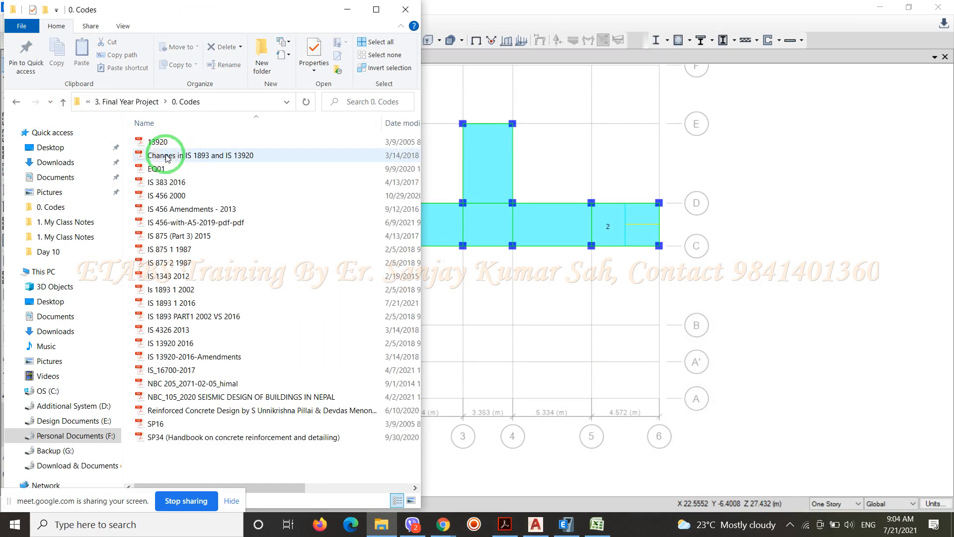
pyautogui.click(178, 250)
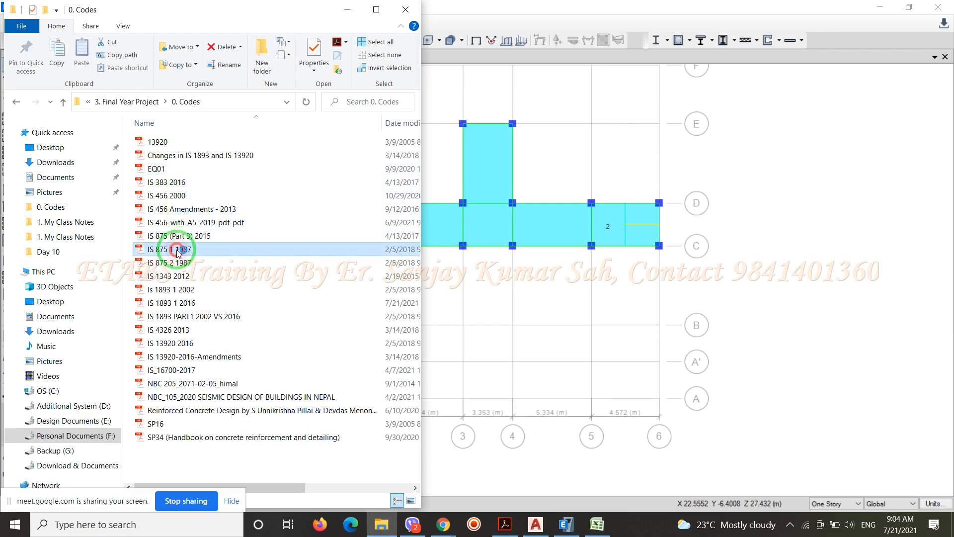
pyautogui.doubleClick(178, 250)
# Review Table 1 of IS 875 Part 1 for the unit weights of concrete, mortar, plaster, masonry and other building materials
pyautogui.scroll(-10, 323, 226)
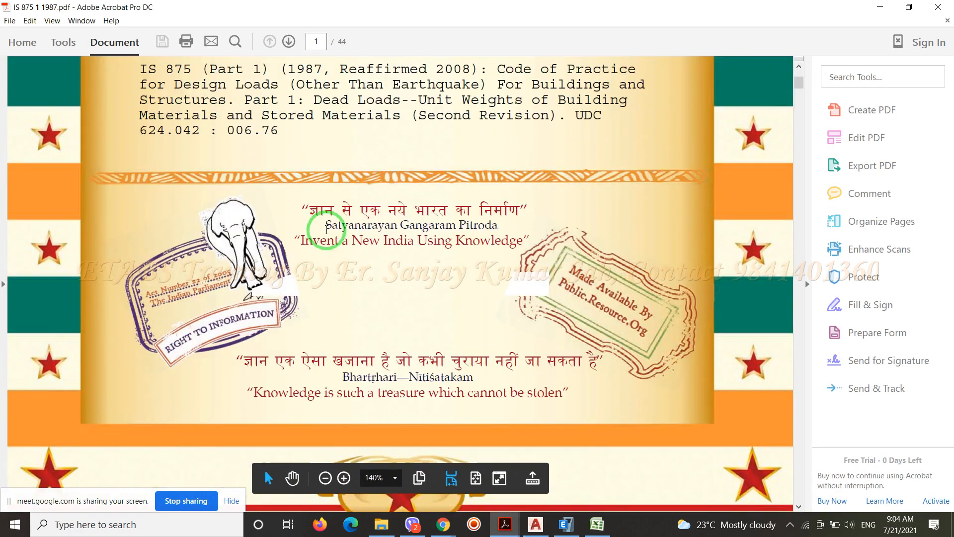
pyautogui.scroll(-5, 328, 238)
pyautogui.moveTo(797, 93); pyautogui.dragTo(796, 184)
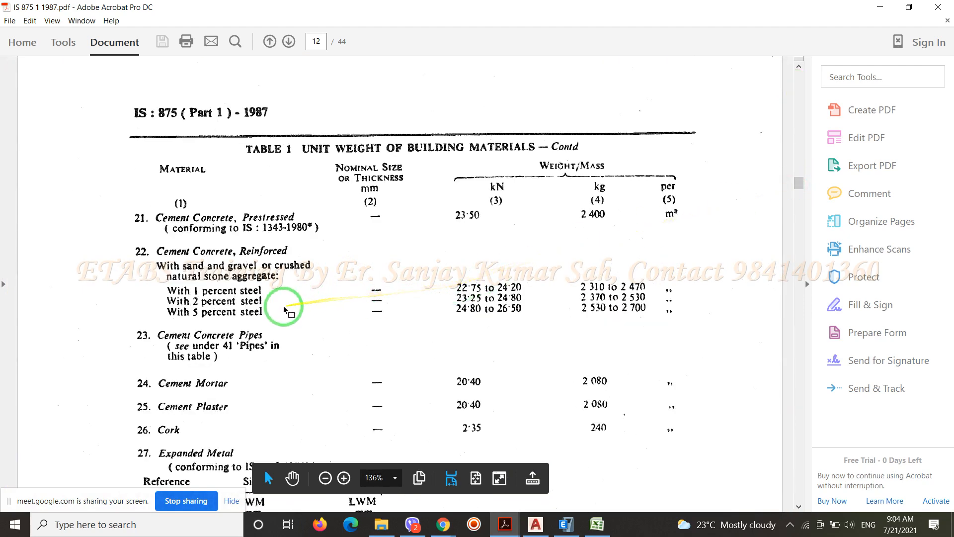
pyautogui.scroll(-5, 283, 305)
pyautogui.scroll(-1, 262, 317)
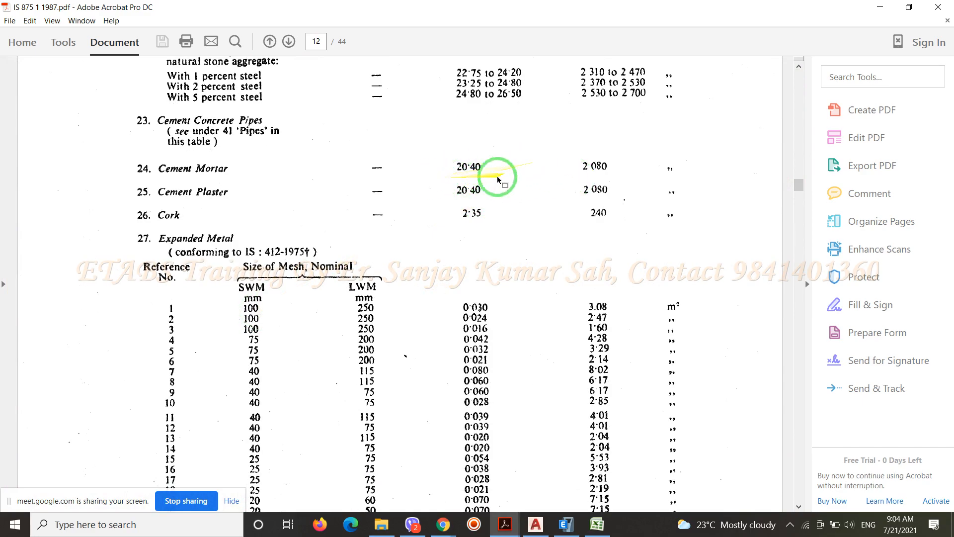
pyautogui.scroll(-15, 508, 206)
pyautogui.scroll(-15, 508, 205)
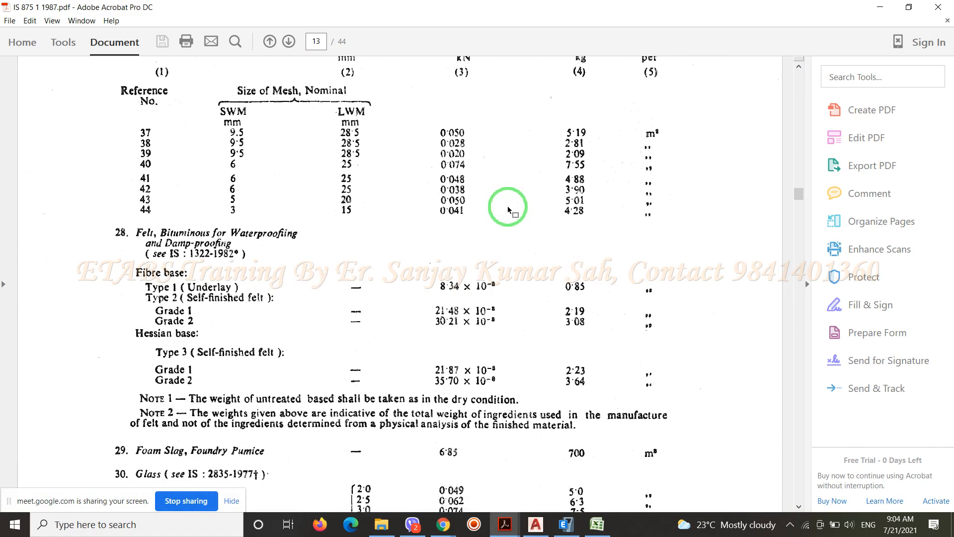
pyautogui.scroll(-9, 508, 207)
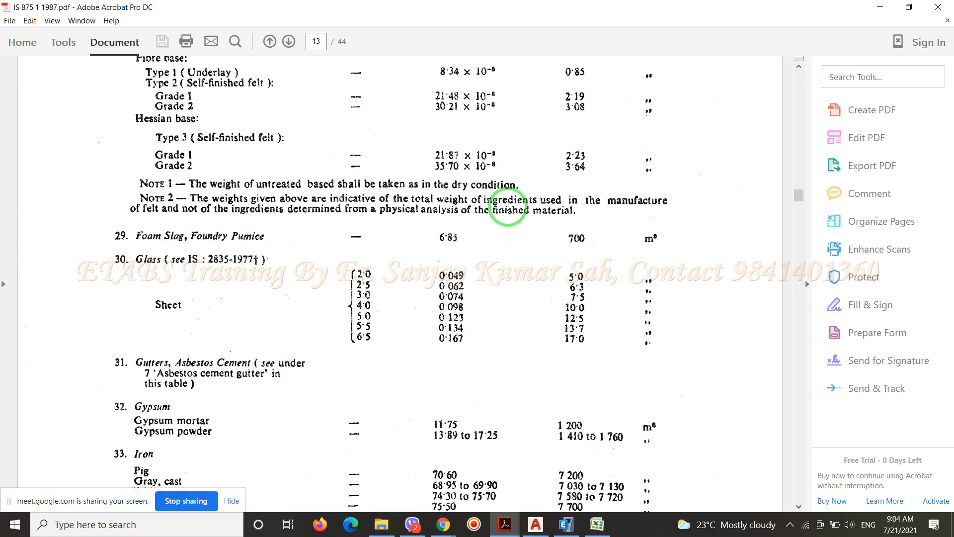
pyautogui.scroll(-8, 508, 206)
pyautogui.scroll(-20, 508, 206)
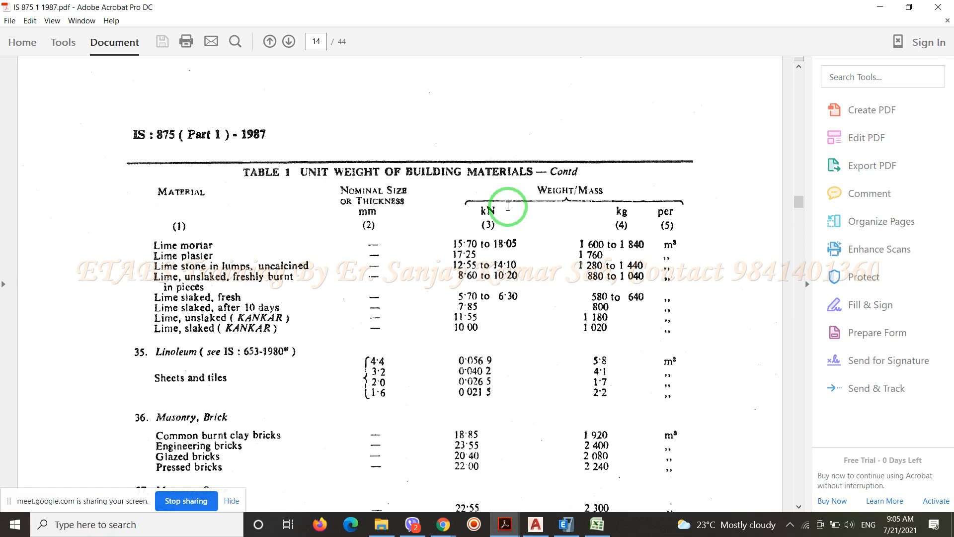
pyautogui.scroll(-3, 508, 205)
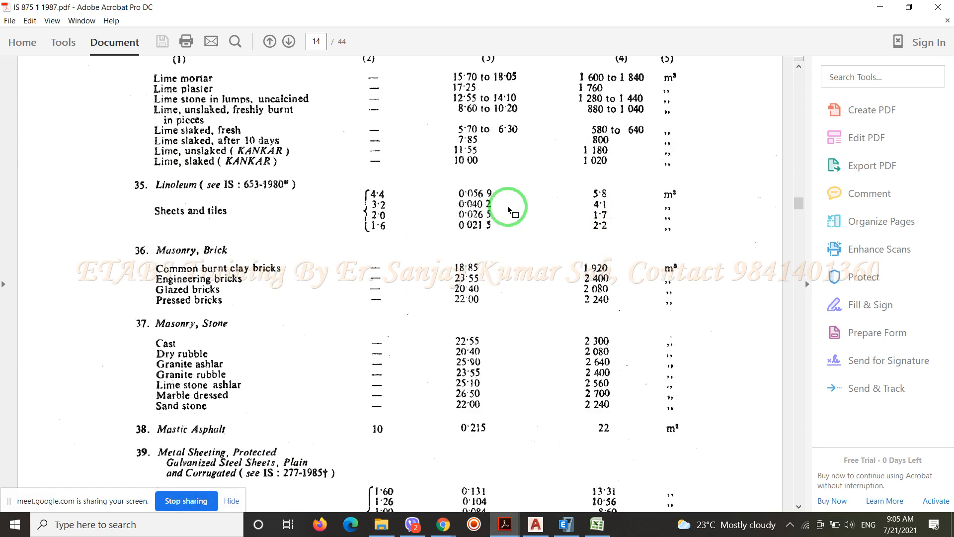
pyautogui.scroll(-10, 508, 206)
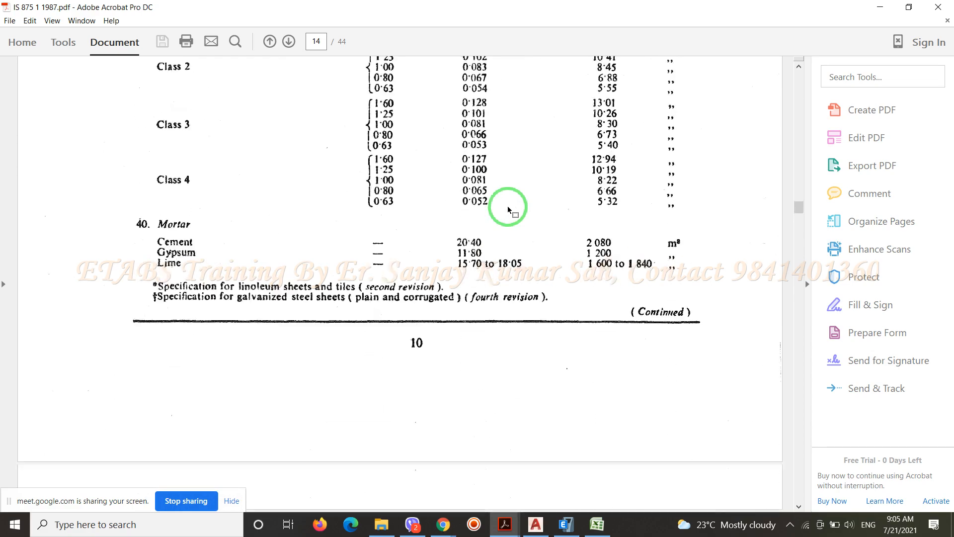
pyautogui.scroll(-12, 507, 206)
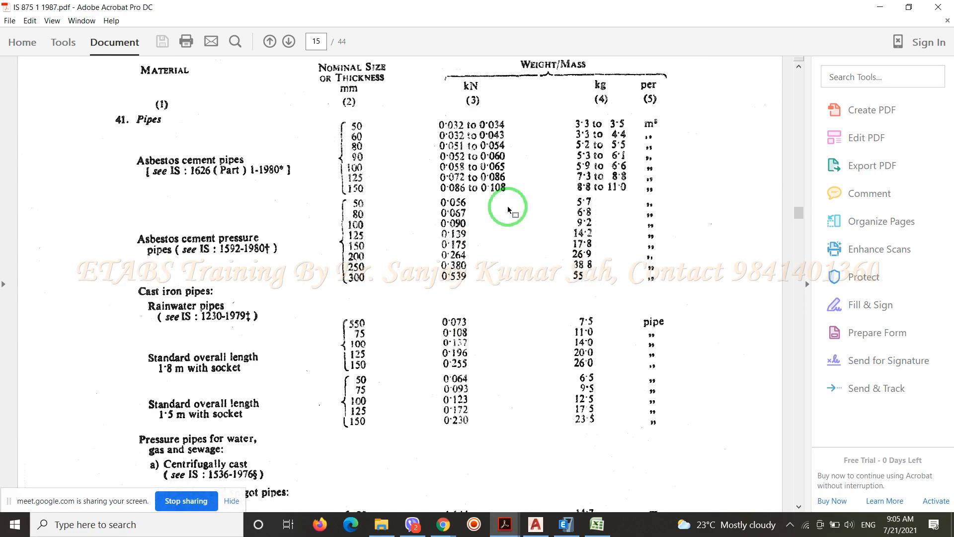
pyautogui.scroll(-12, 508, 210)
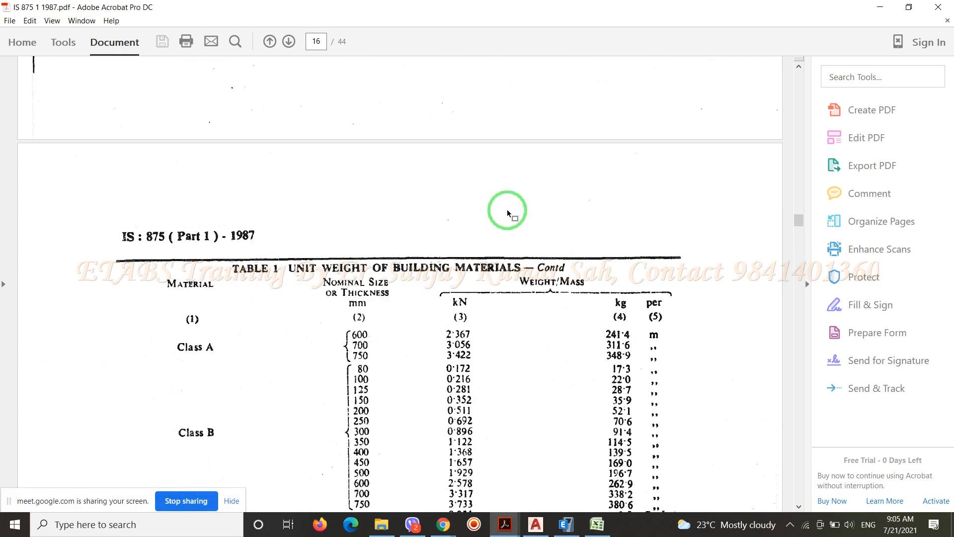
pyautogui.scroll(-12, 506, 210)
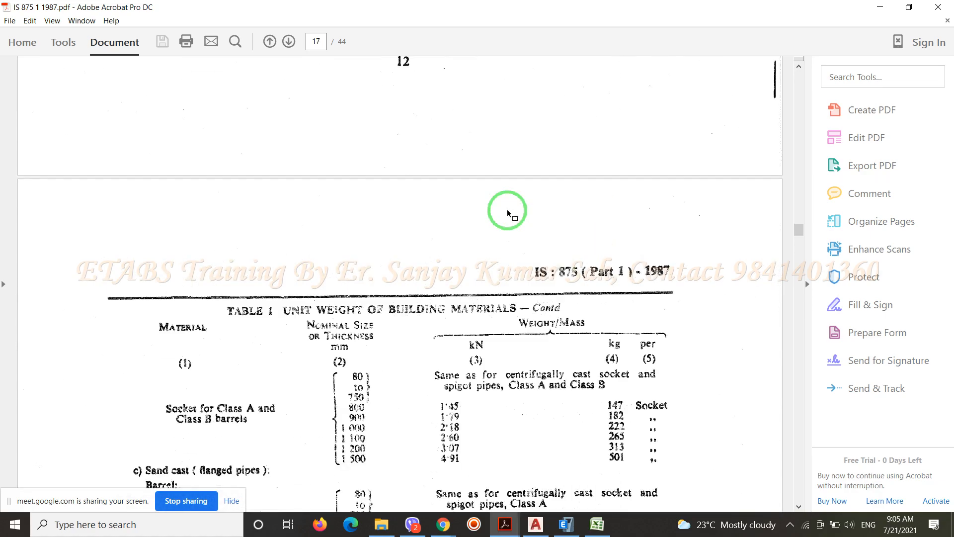
pyautogui.scroll(-12, 507, 210)
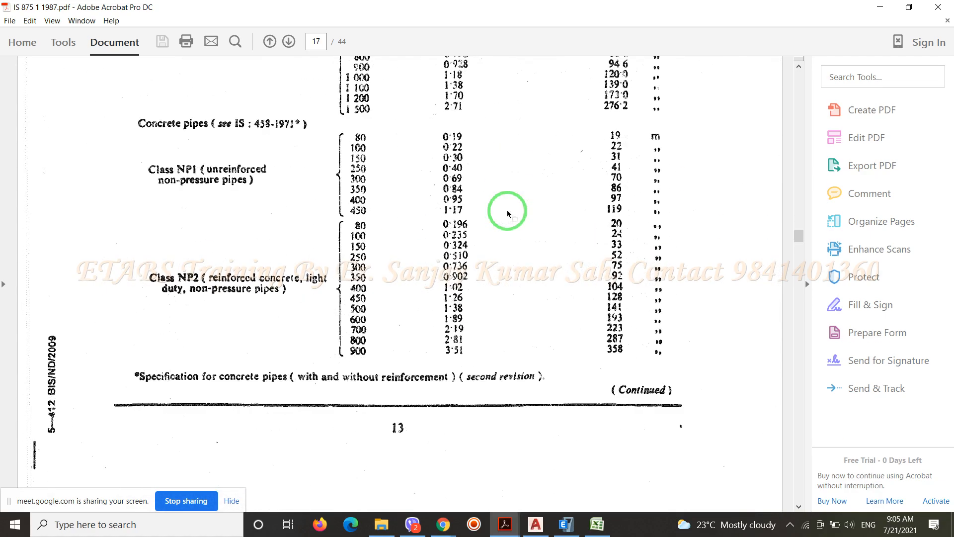
pyautogui.scroll(-3, 508, 214)
pyautogui.scroll(5, 507, 214)
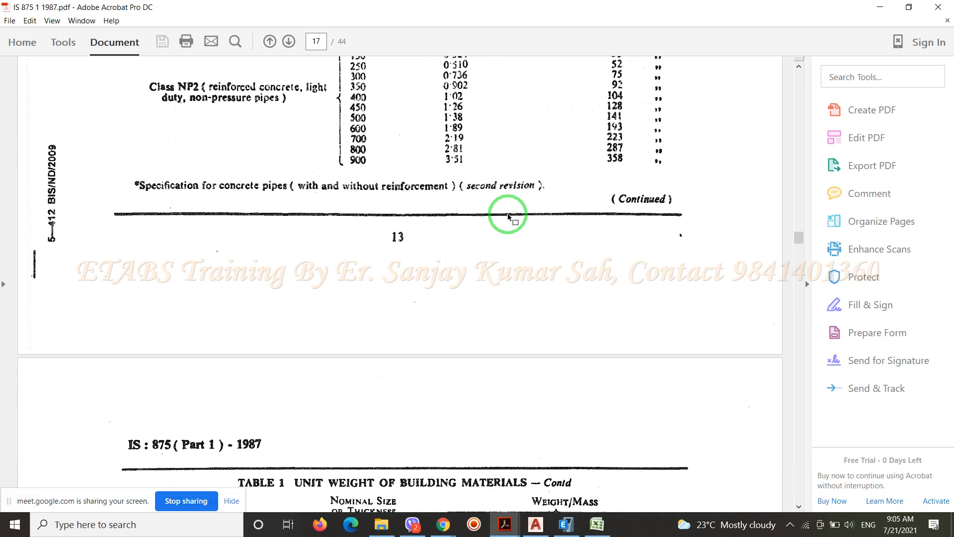
# Search the document for "Marble" to locate its unit weight entry, and close the search
pyautogui.hotkey('ctrl', 'f')
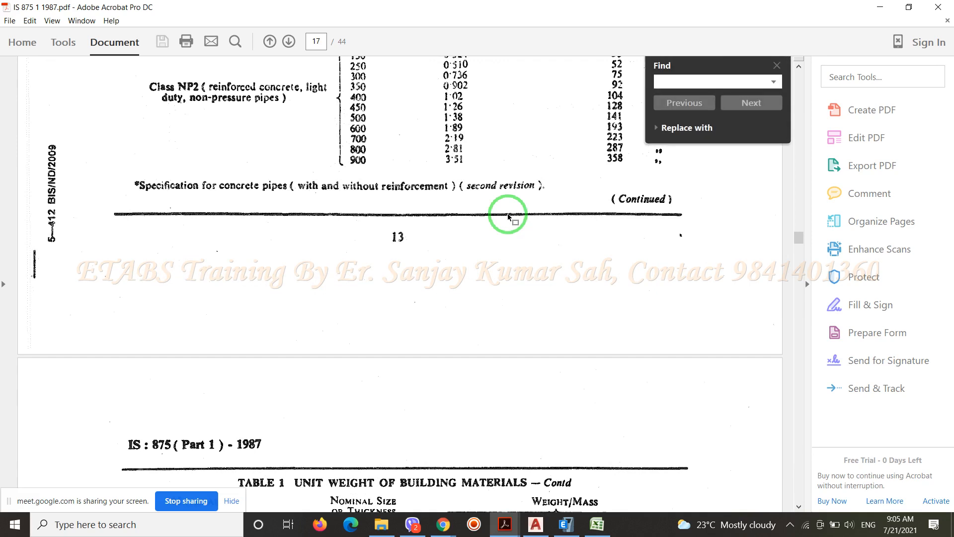
pyautogui.write('Marl')
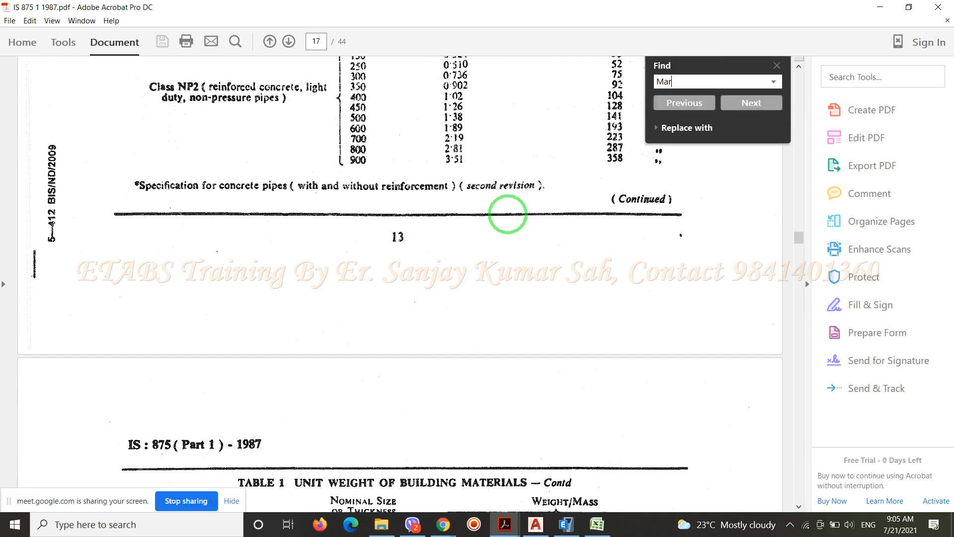
pyautogui.write('e')
pyautogui.press('BackSpace')
pyautogui.press('BackSpace')
pyautogui.write('ble')
pyautogui.press('Return')
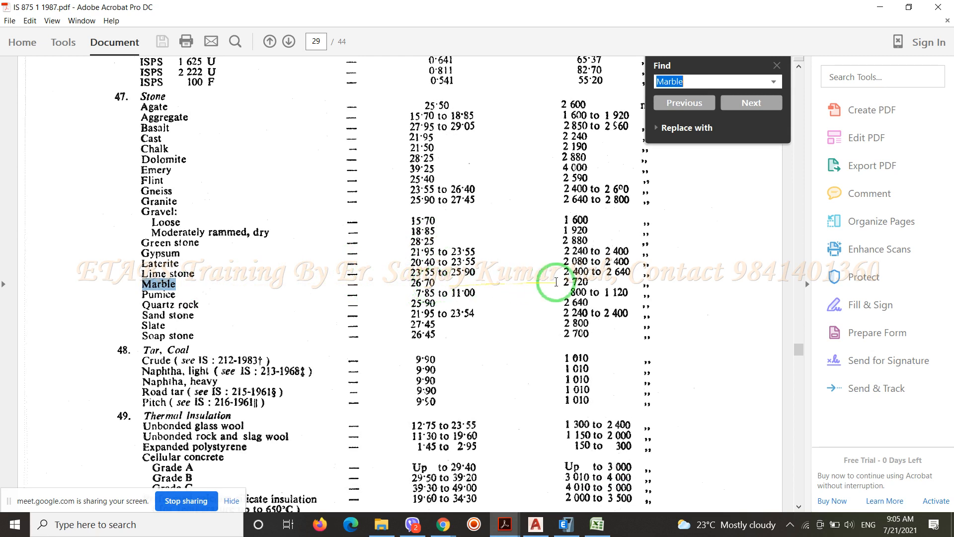
pyautogui.click(779, 68)
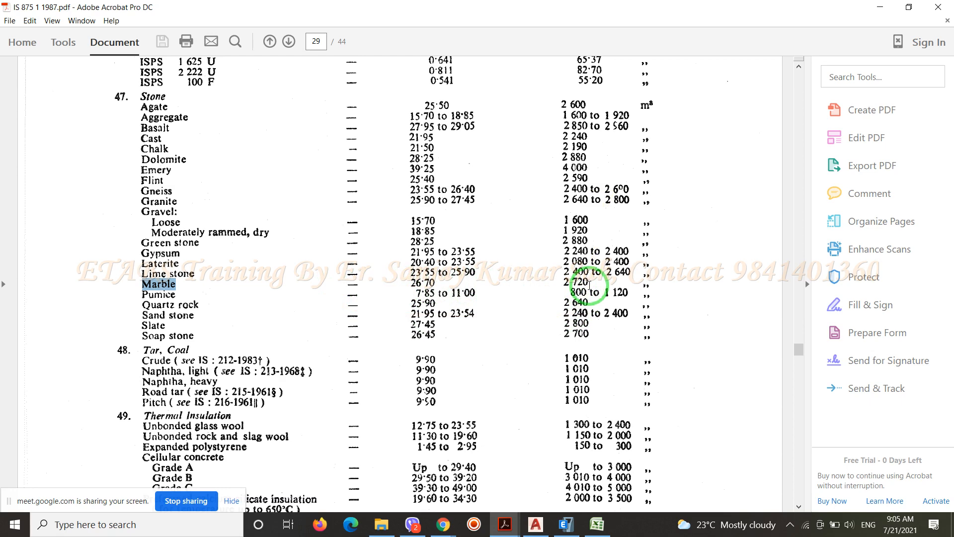
# Check the weight and mass column headings and the per-unit basis for the Stone entries in Table 1
pyautogui.scroll(8, 655, 144)
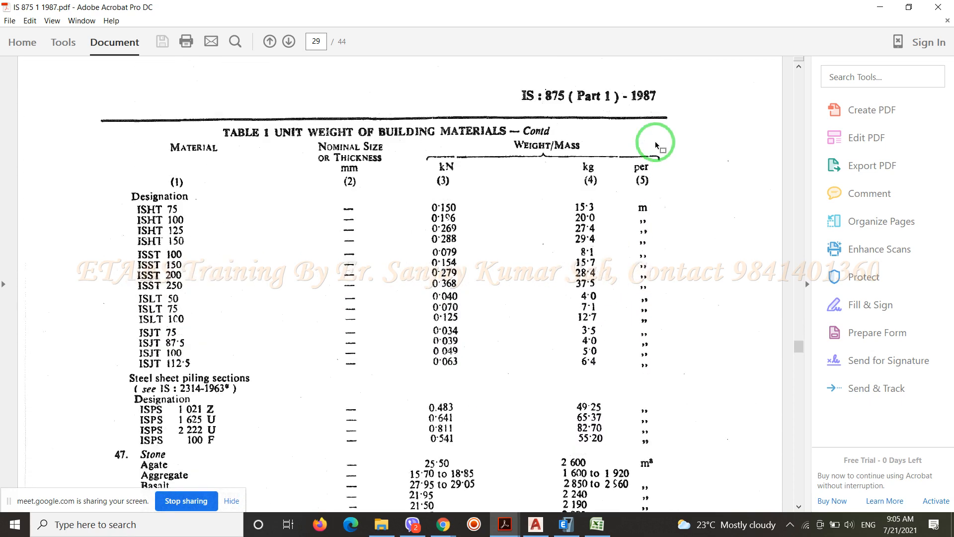
pyautogui.scroll(1, 655, 144)
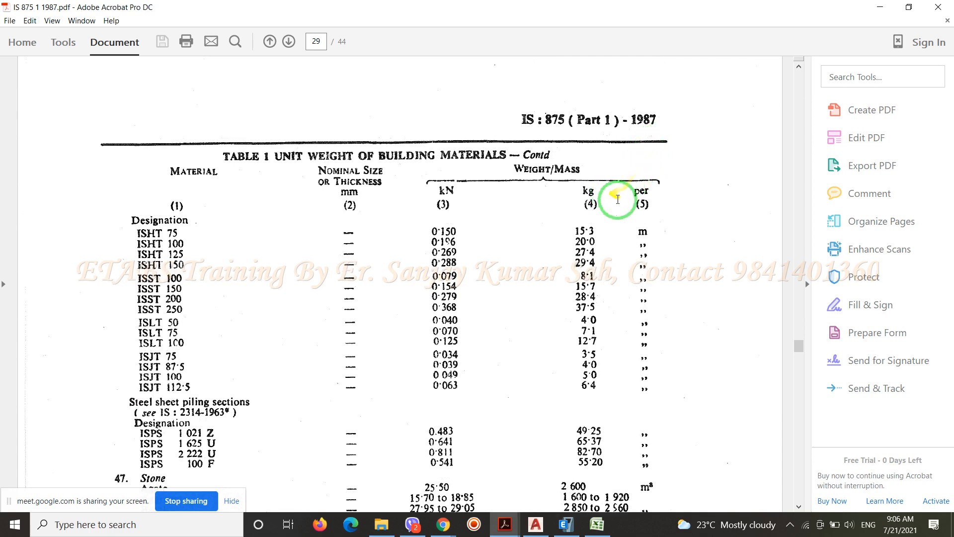
pyautogui.scroll(-5, 646, 236)
pyautogui.scroll(-2, 647, 236)
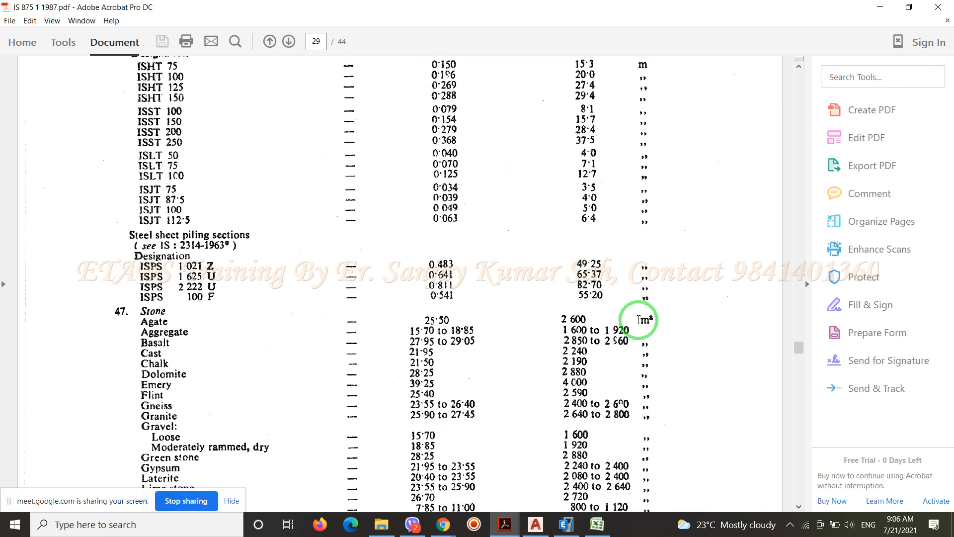
pyautogui.scroll(-5, 640, 323)
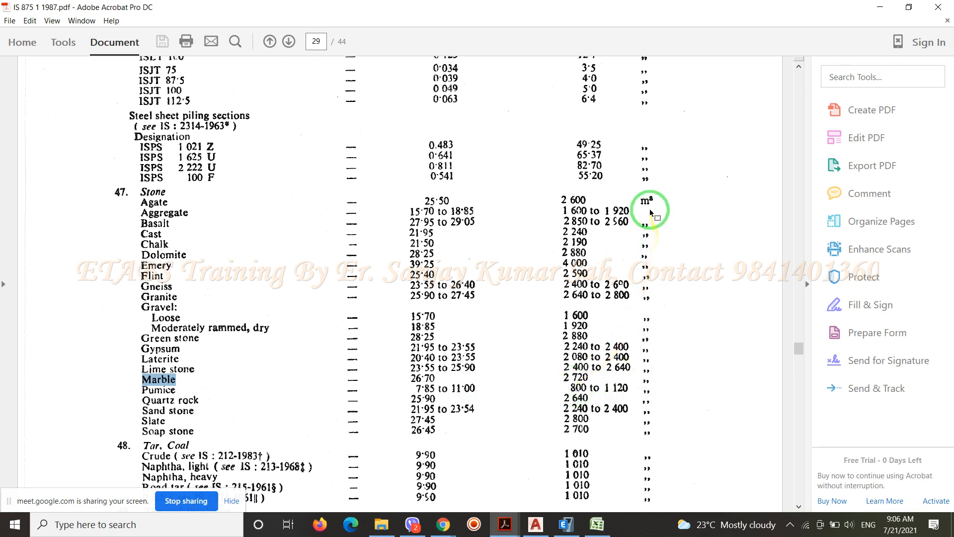
pyautogui.scroll(5, 654, 202)
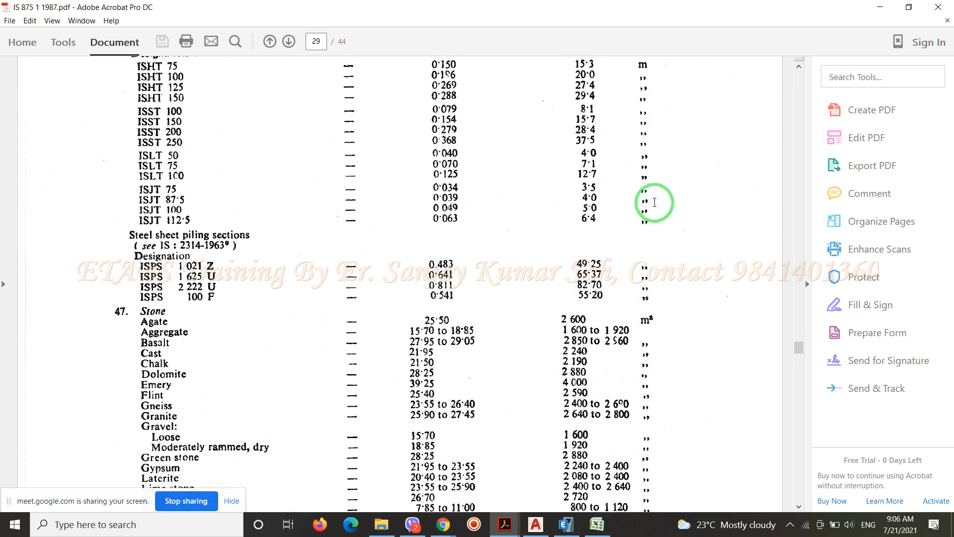
pyautogui.scroll(5, 654, 202)
pyautogui.scroll(-8, 654, 202)
pyautogui.click(641, 248)
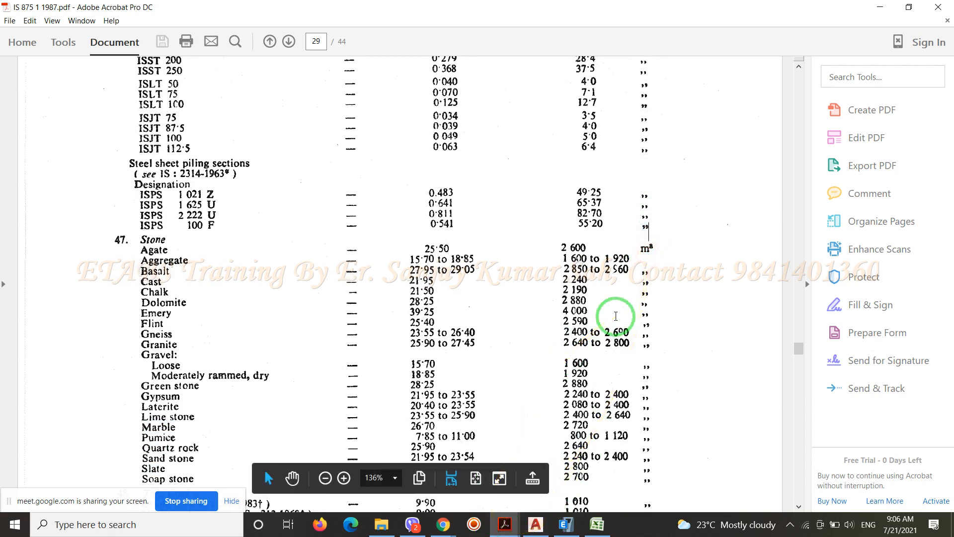
# Highlight the marble row's kN and kg unit weights in turn, and minimise the PDF and the Codes folder to return to ETABS
pyautogui.scroll(-2, 615, 316)
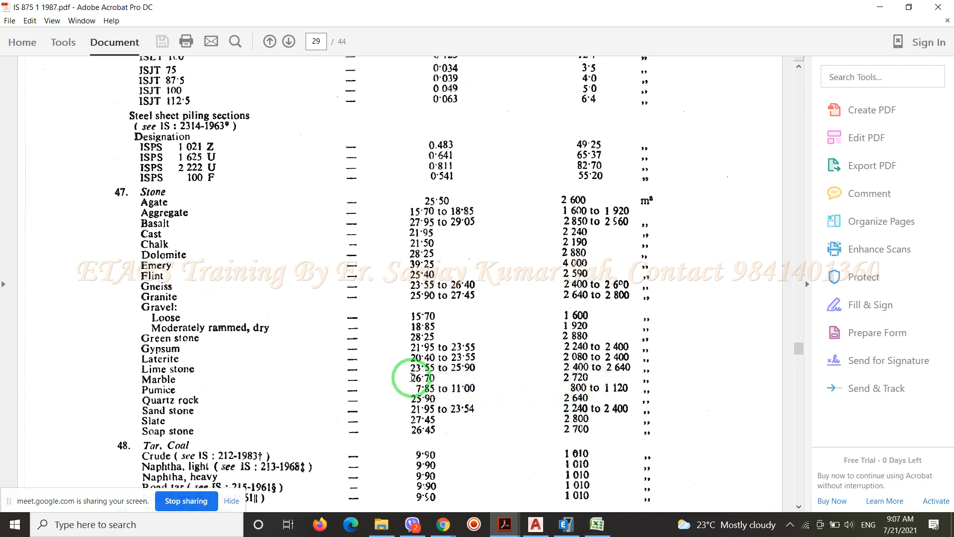
pyautogui.moveTo(412, 378); pyautogui.dragTo(436, 376)
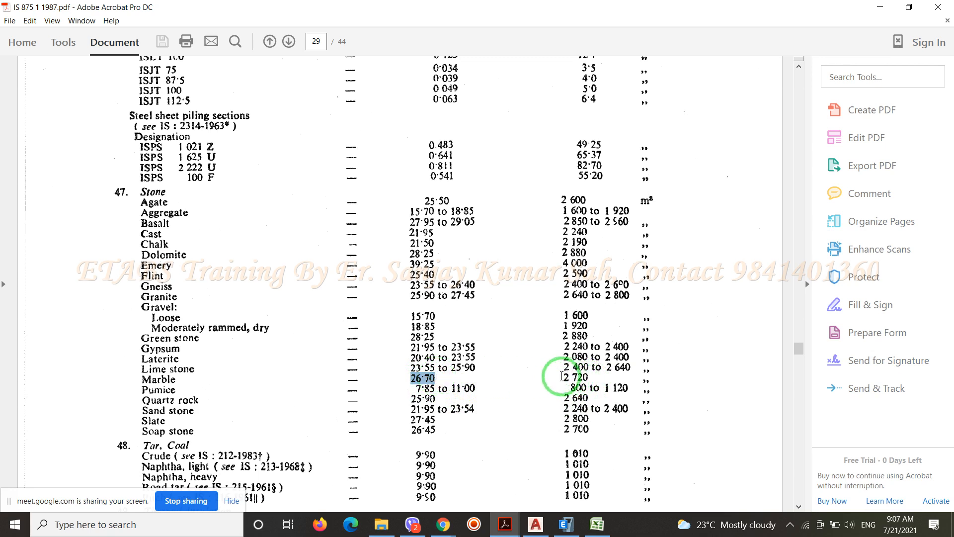
pyautogui.moveTo(562, 377); pyautogui.dragTo(580, 376)
pyautogui.click(580, 376)
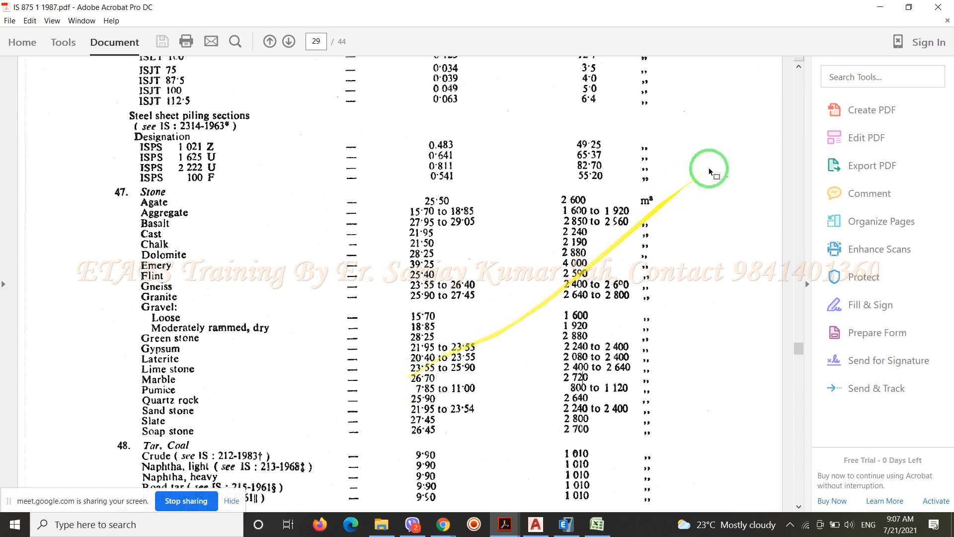
pyautogui.click(879, 6)
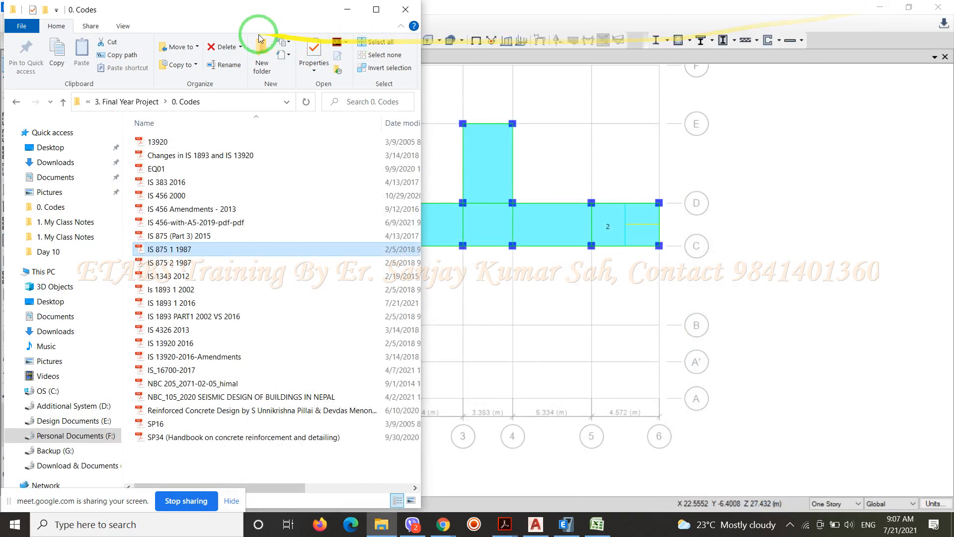
pyautogui.click(348, 9)
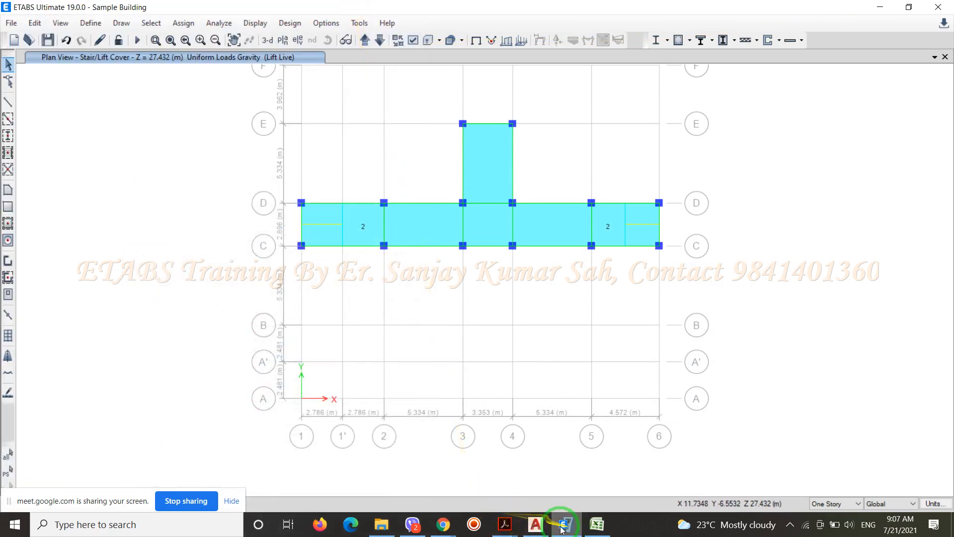
# Switch to Chrome and search Google for "density of marble & Granite" in a new tab
pyautogui.click(443, 524)
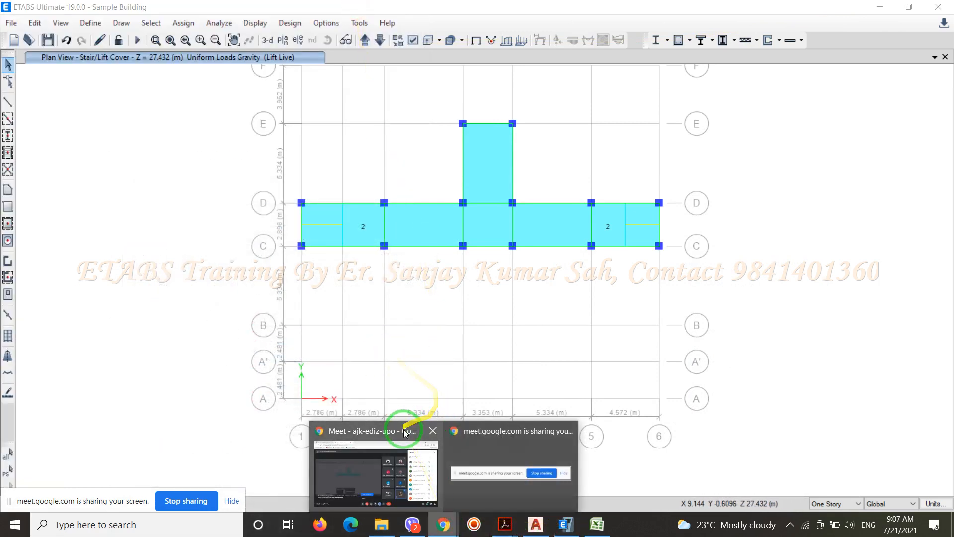
pyautogui.click(420, 435)
pyautogui.click(315, 11)
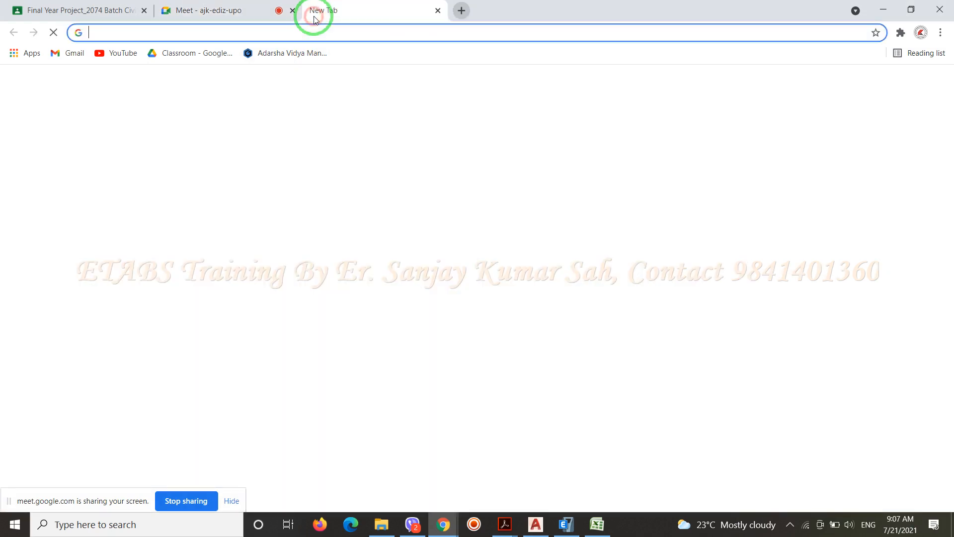
pyautogui.click(364, 264)
pyautogui.write('d')
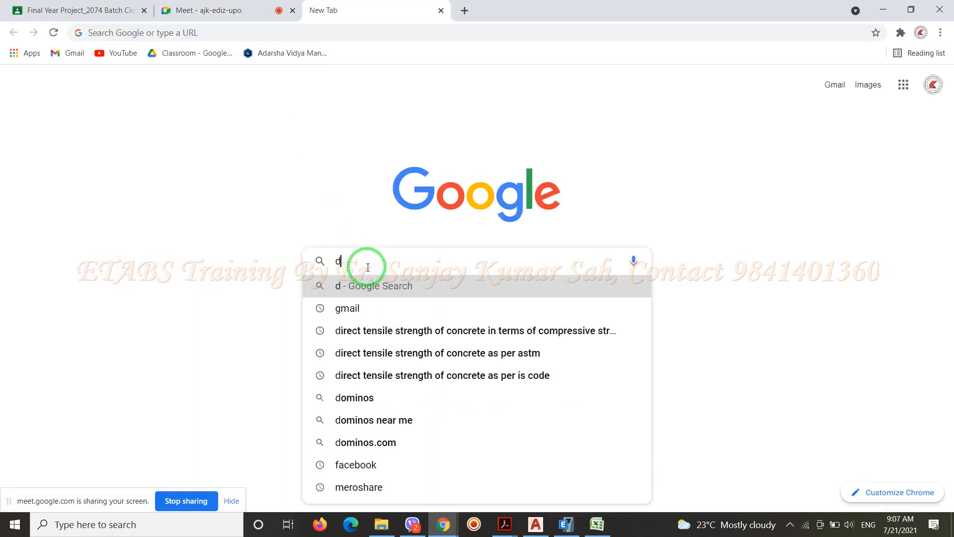
pyautogui.write('ensit')
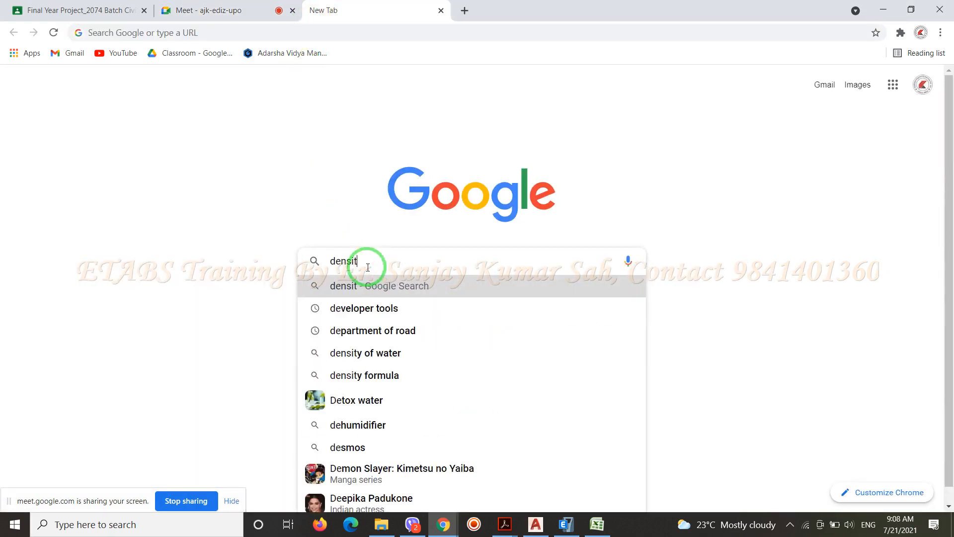
pyautogui.write('y of mar')
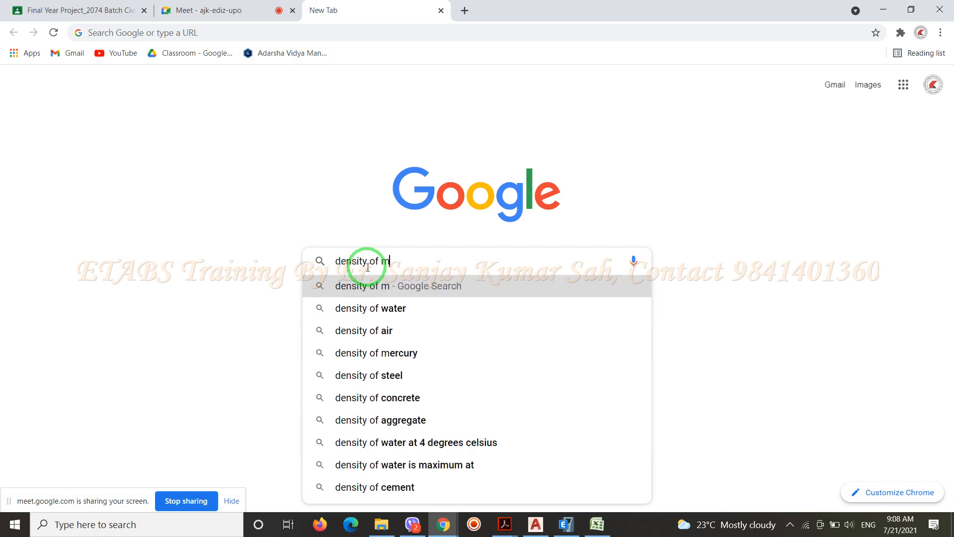
pyautogui.write('le &')
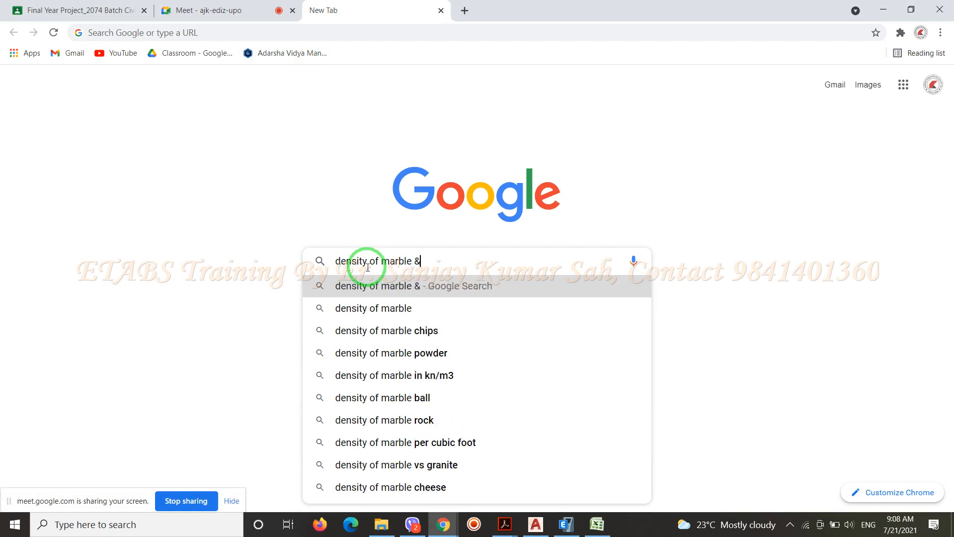
pyautogui.write('Gra')
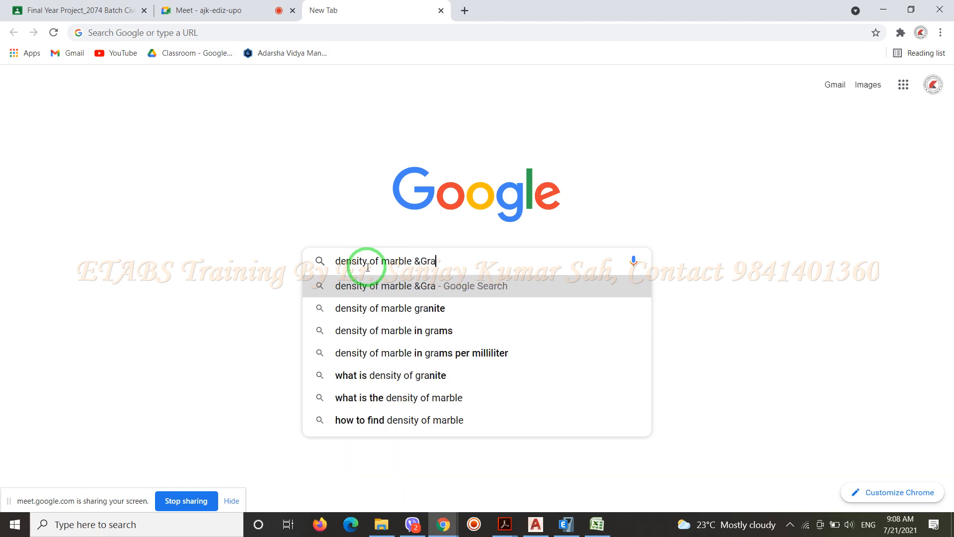
pyautogui.press('BackSpace')
pyautogui.press('BackSpace')
pyautogui.press('BackSpace')
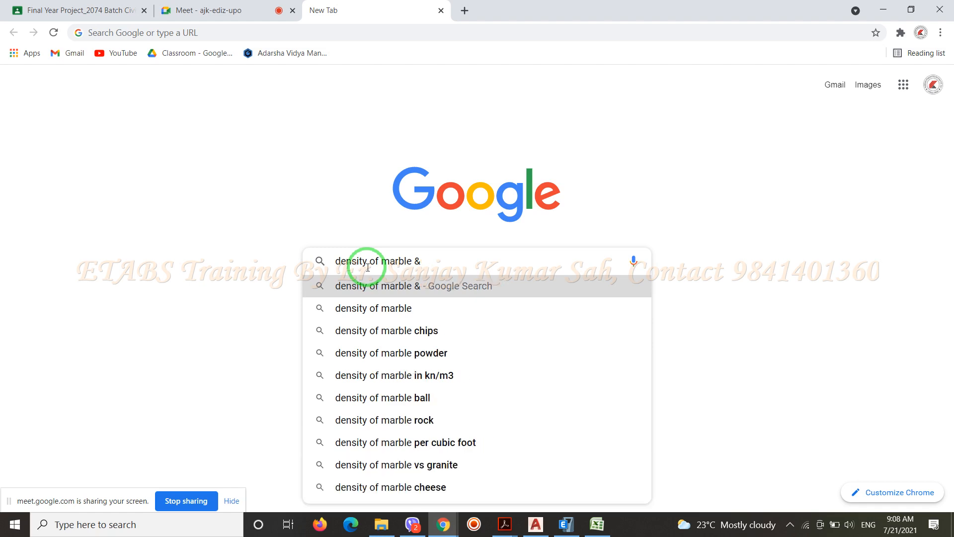
pyautogui.write('Gr')
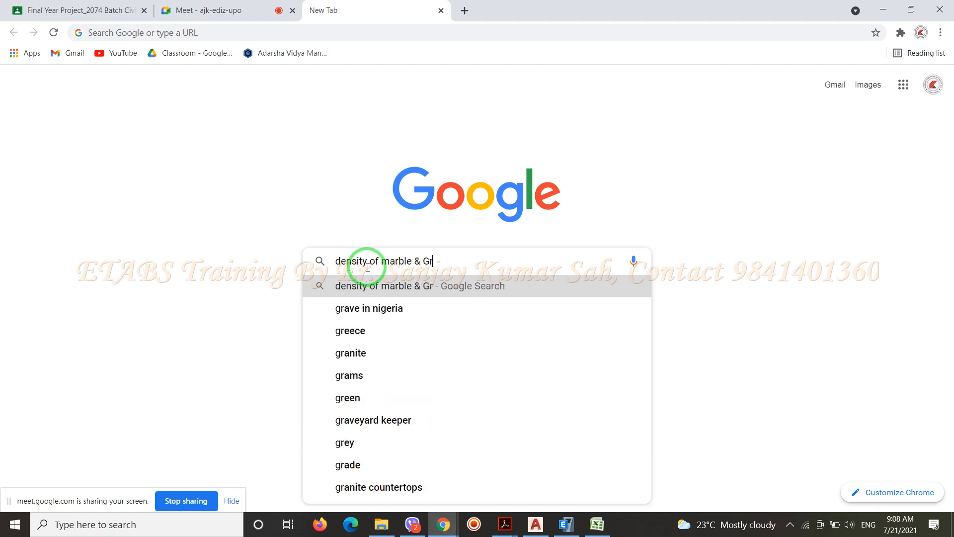
pyautogui.write('anite')
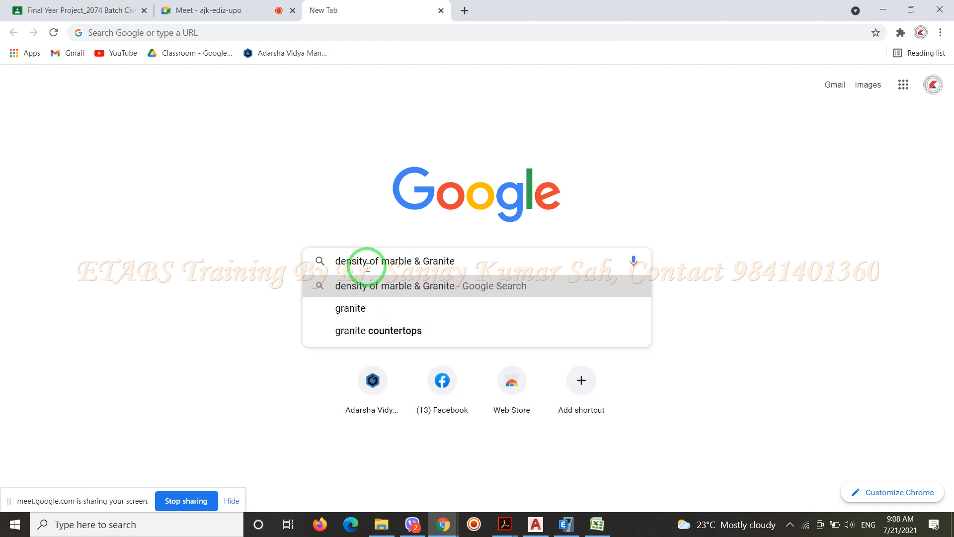
pyautogui.press('Return')
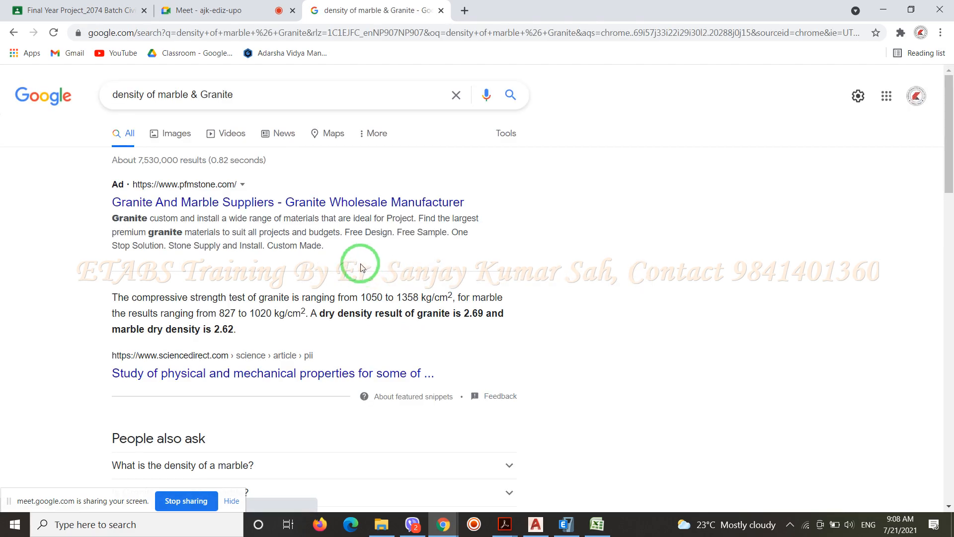
# Look through the search results and the Granite And Marble Suppliers page for density figures, and return to the results
pyautogui.scroll(-5, 285, 247)
pyautogui.scroll(5, 285, 247)
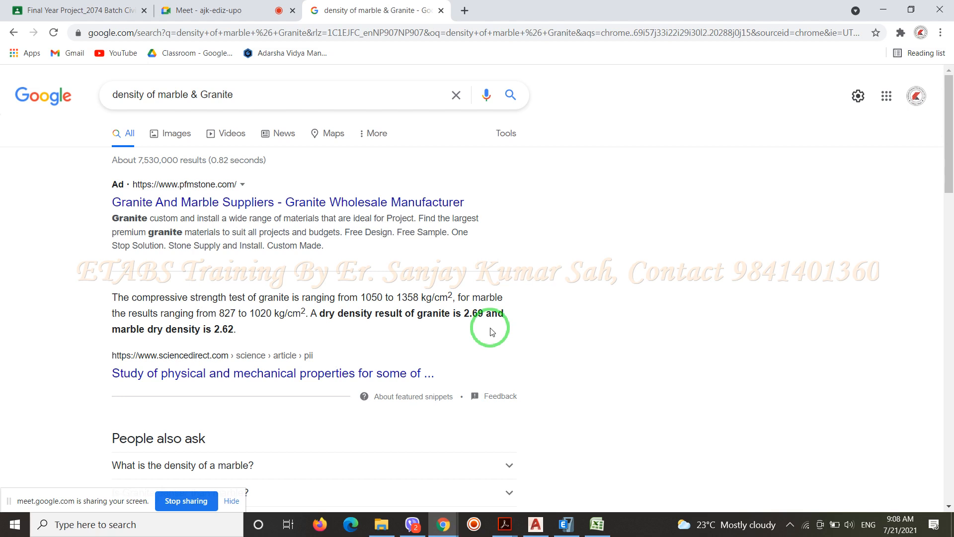
pyautogui.click(314, 203)
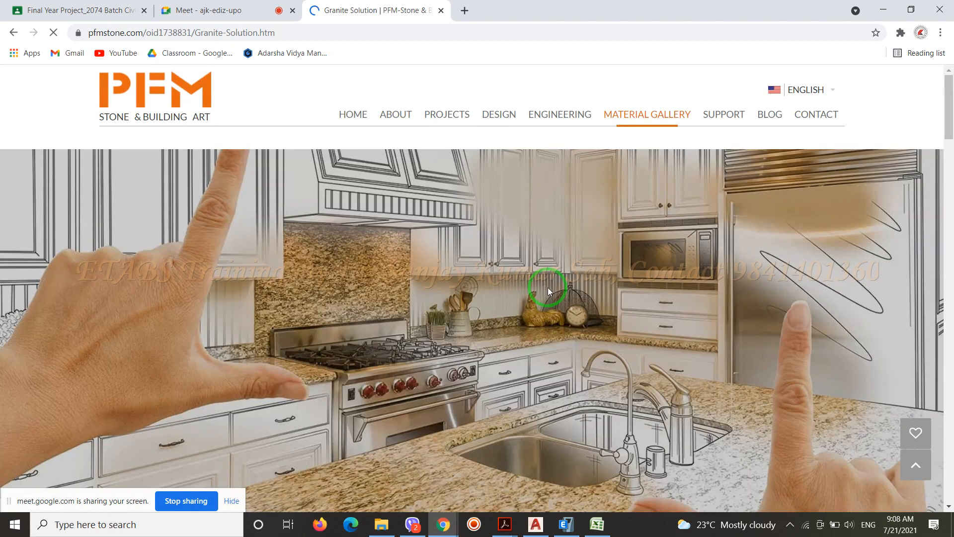
pyautogui.click(11, 33)
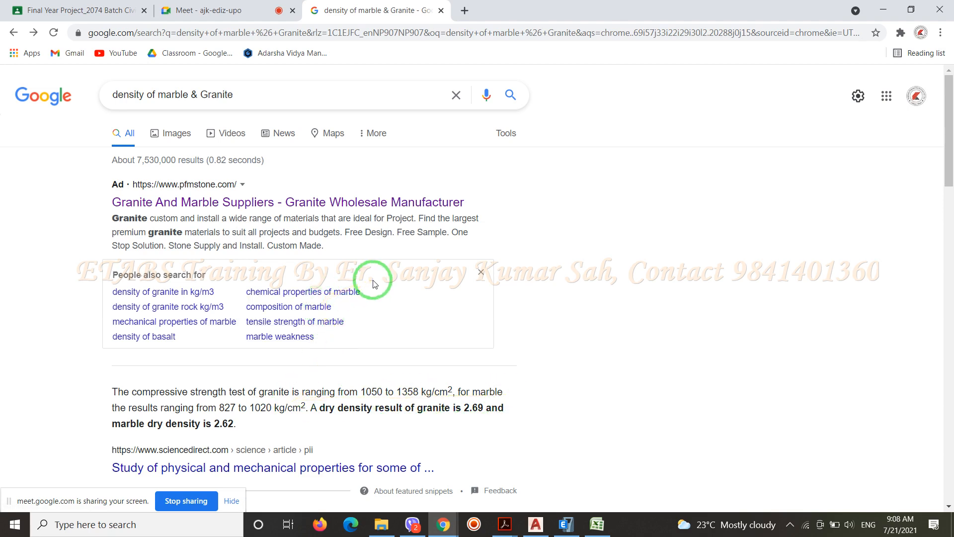
# Look up the related search "density of granite in kg/m3", read the answer to "What is density of granite?", and close the search tab
pyautogui.click(205, 292)
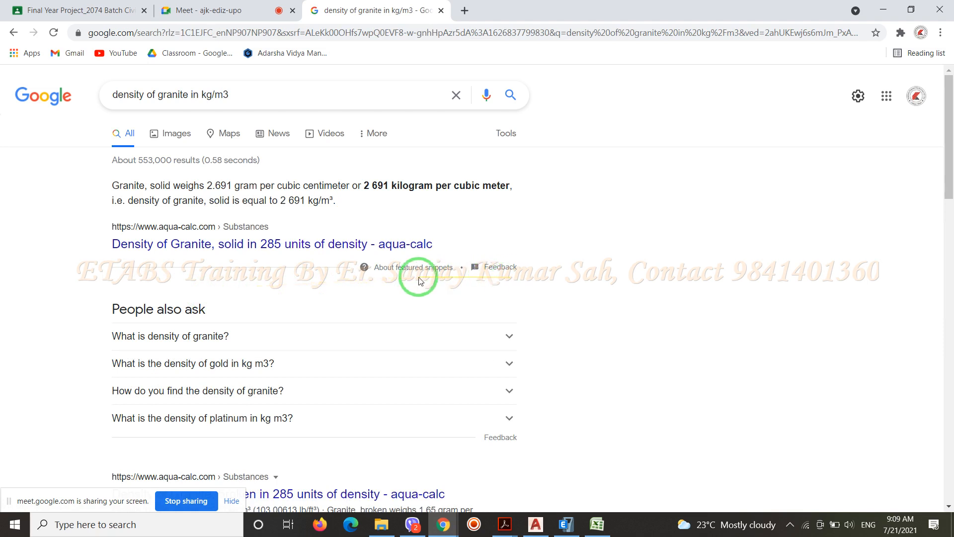
pyautogui.scroll(-1, 303, 285)
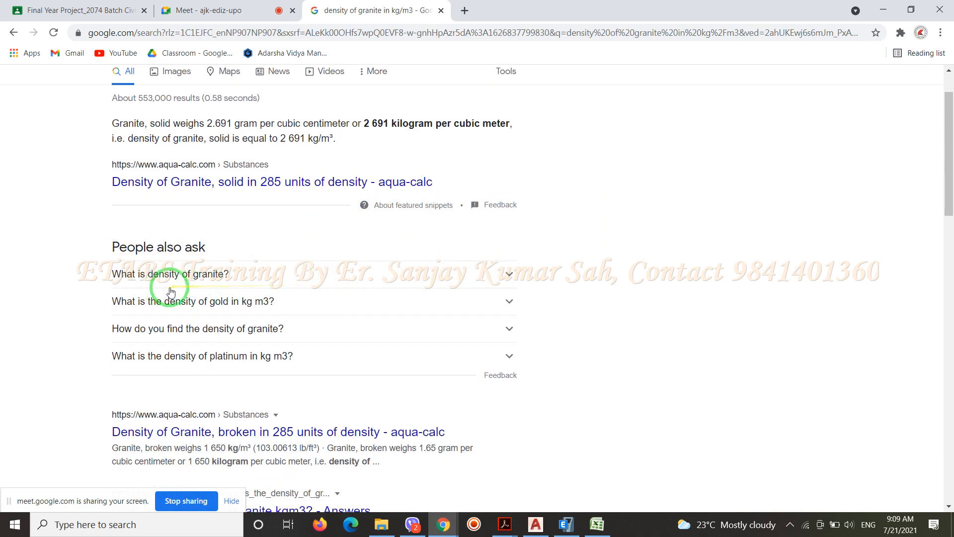
pyautogui.click(509, 276)
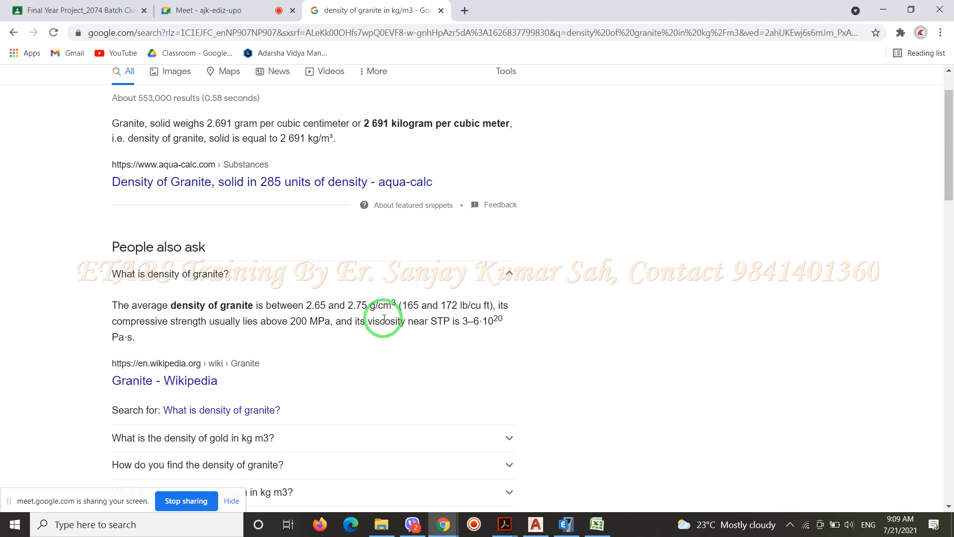
pyautogui.click(441, 10)
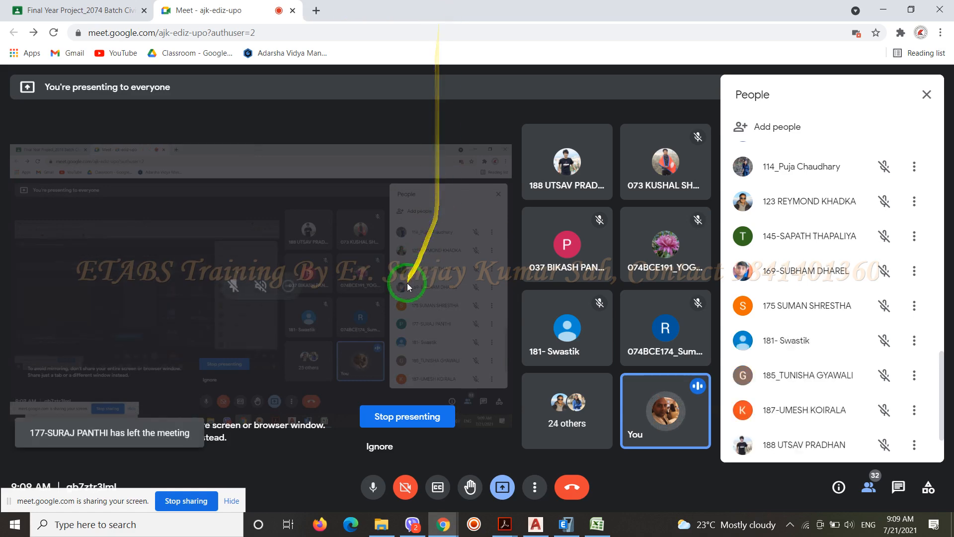
# Switch to the Excel workbook Book1 and enter 27 in cell F12
pyautogui.click(594, 525)
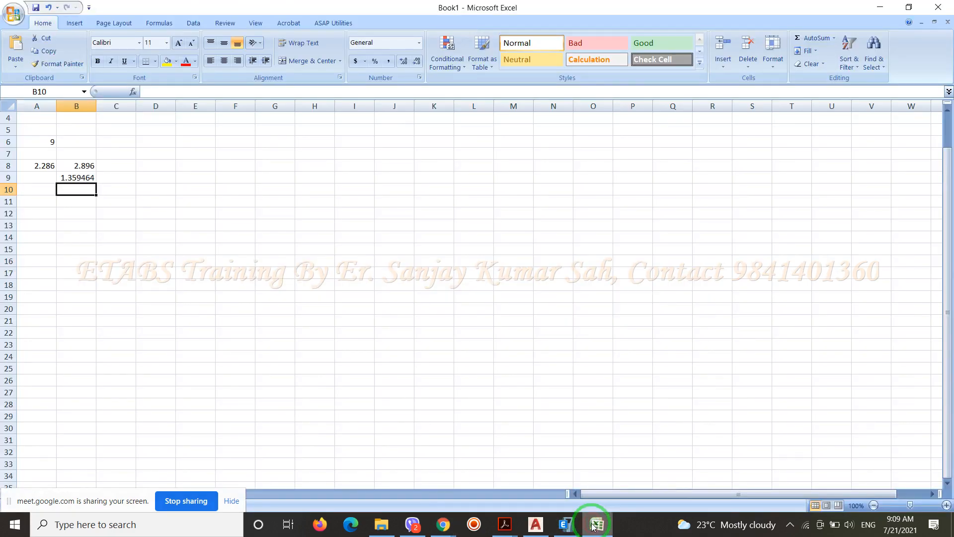
pyautogui.click(242, 218)
pyautogui.write('2')
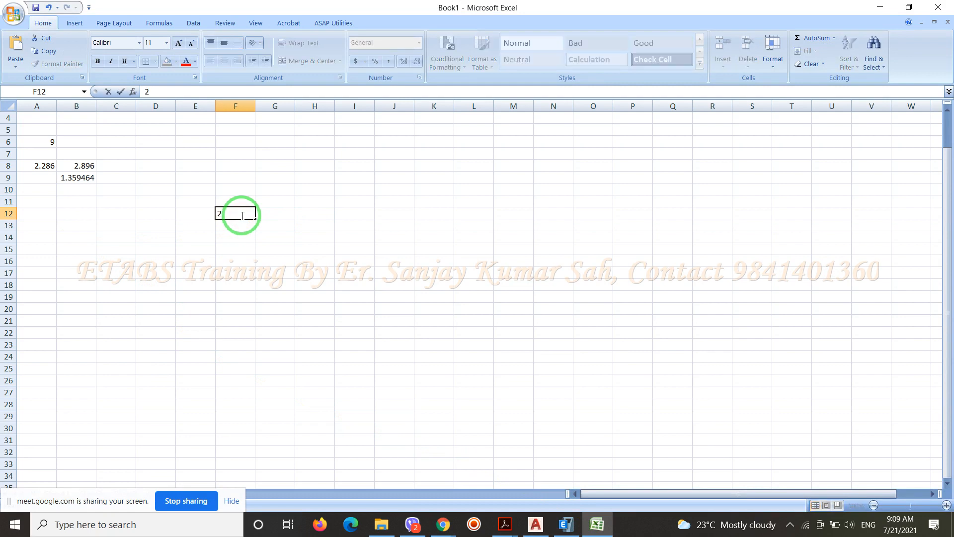
pyautogui.write('700')
pyautogui.press('BackSpace')
pyautogui.press('BackSpace')
pyautogui.press('Return')
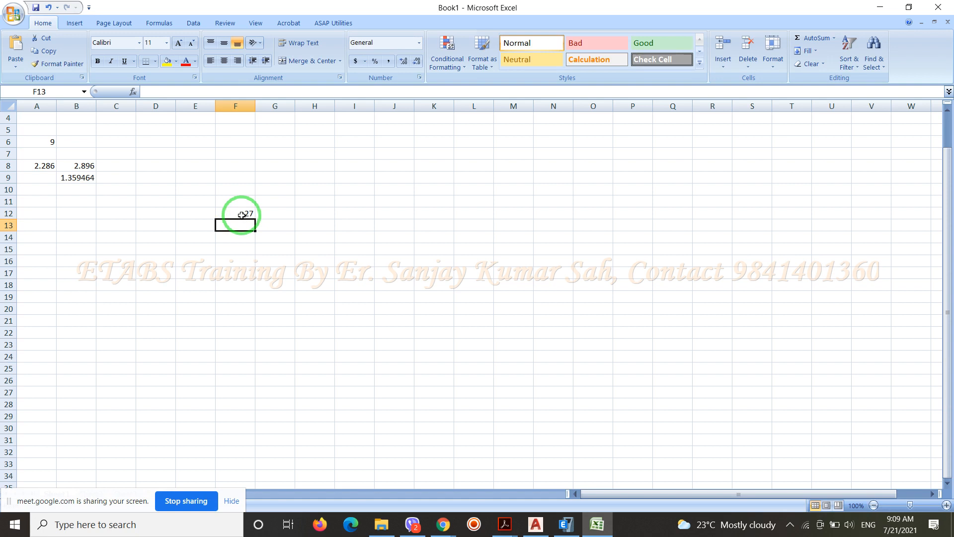
# Calculate F12 divided by 50 in cell F13 with the formula =F12/50
pyautogui.write('=')
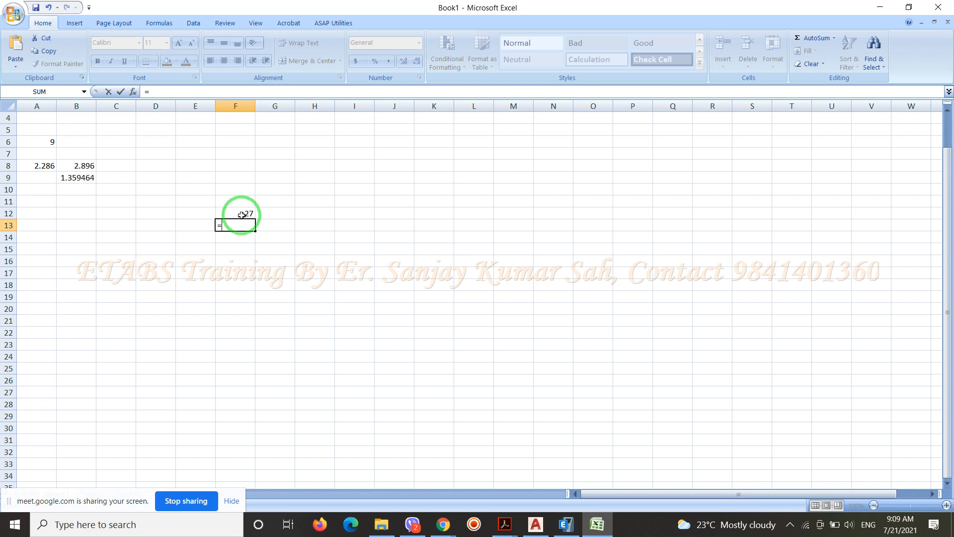
pyautogui.write('=')
pyautogui.press('BackSpace')
pyautogui.click(242, 214)
pyautogui.write('/50')
pyautogui.press('Return')
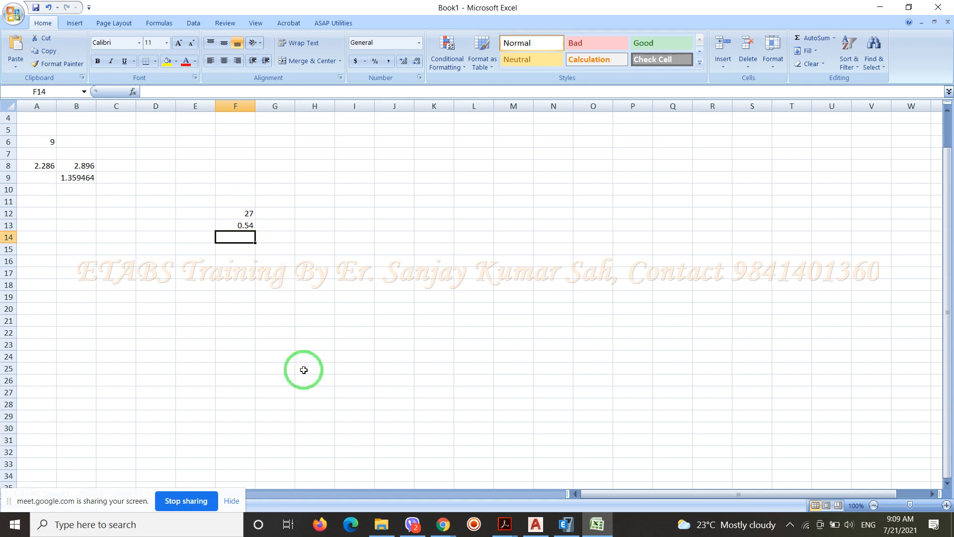
# Enter 20 in cell G12 and fill the F13 formula across to G13
pyautogui.click(277, 216)
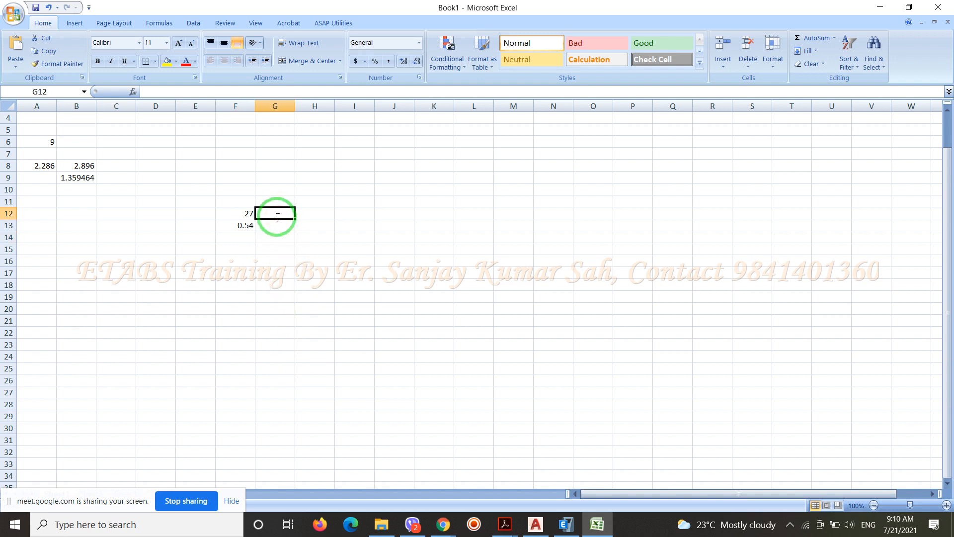
pyautogui.write('20')
pyautogui.press('Return')
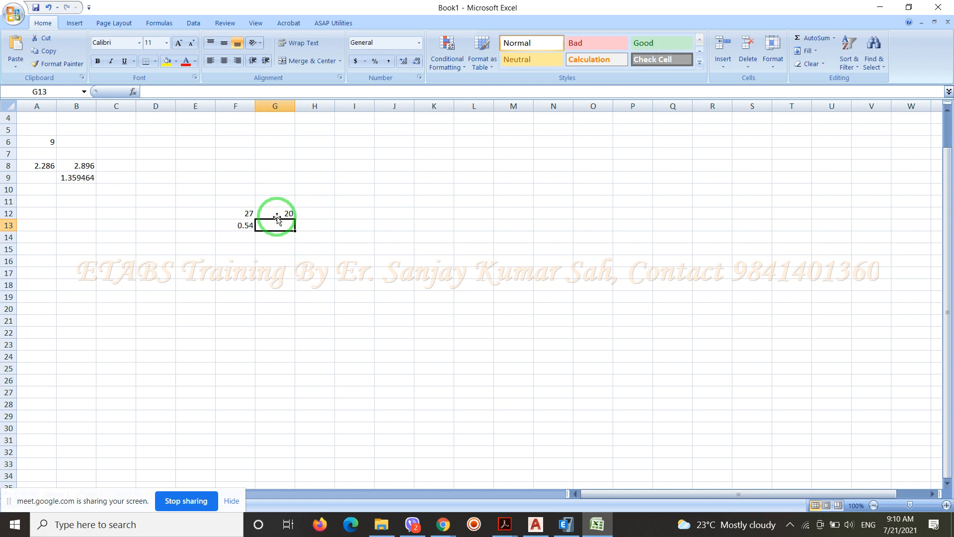
pyautogui.click(246, 224)
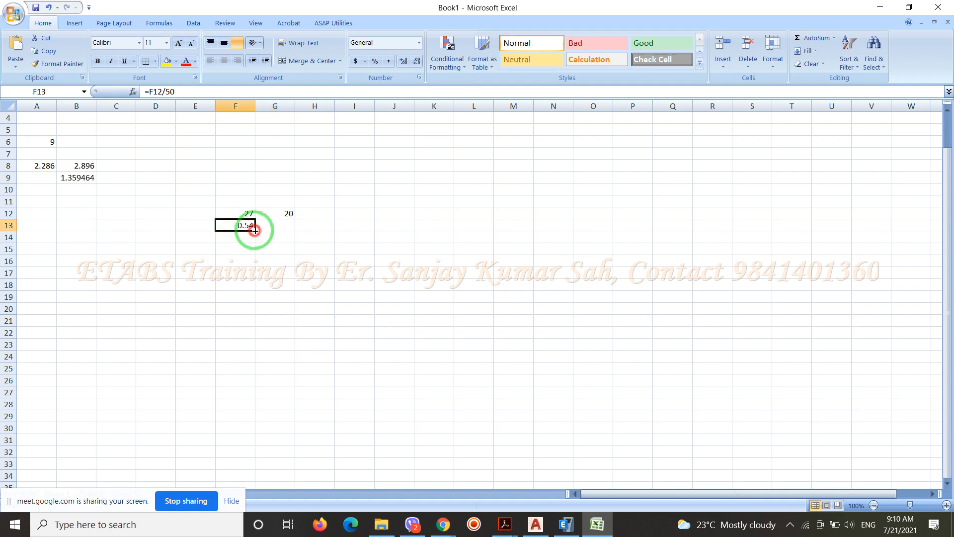
pyautogui.moveTo(254, 231); pyautogui.dragTo(274, 226)
pyautogui.click(284, 227)
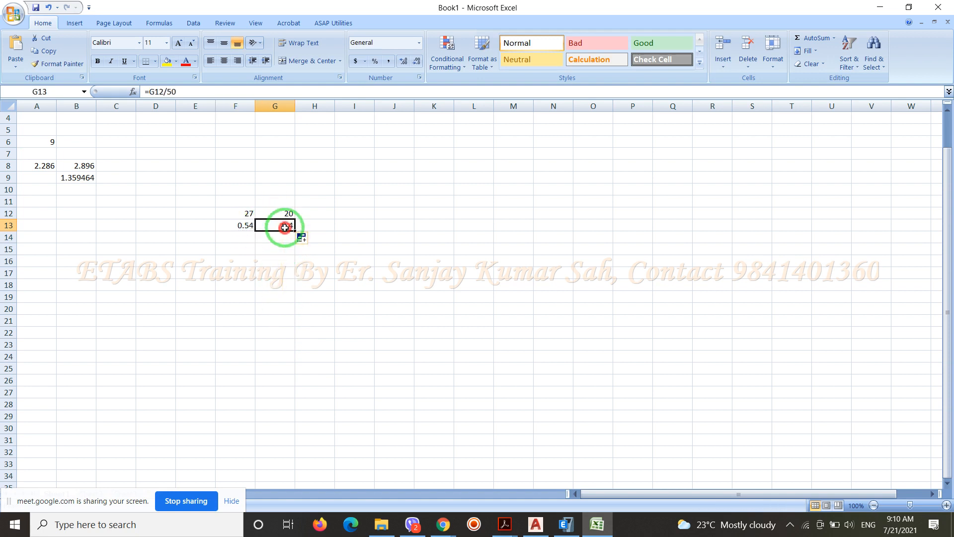
# Add the two results in cell H13 with the formula =F13+G13
pyautogui.click(319, 227)
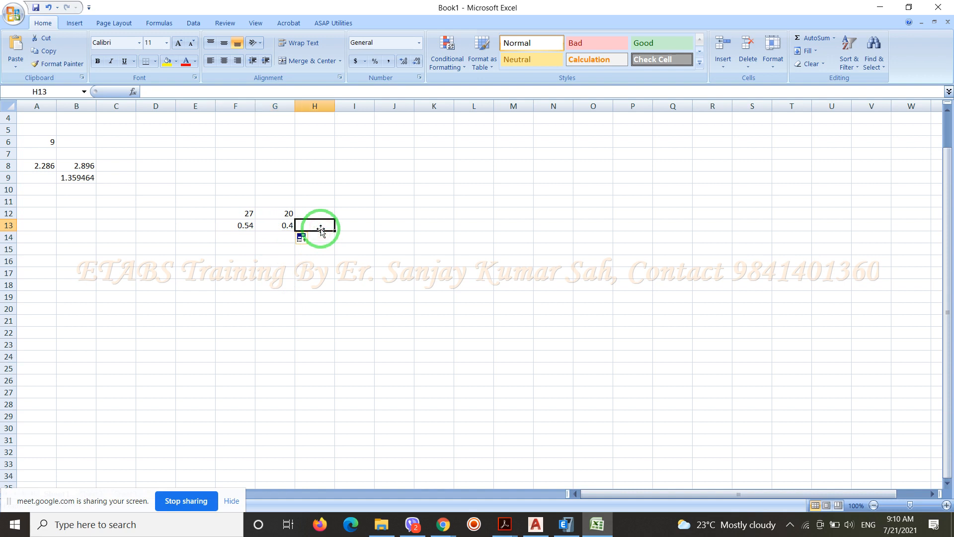
pyautogui.write('=')
pyautogui.click(247, 226)
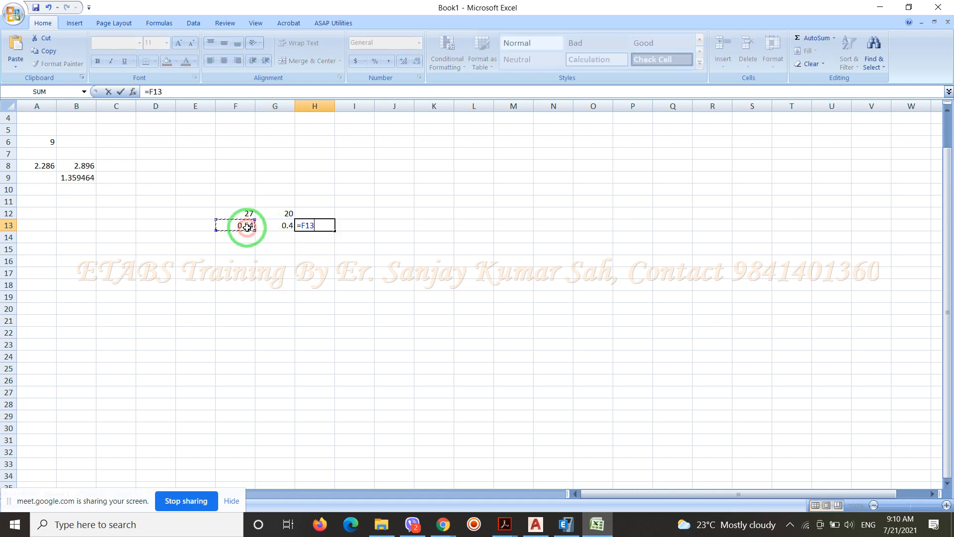
pyautogui.write('+')
pyautogui.click(272, 225)
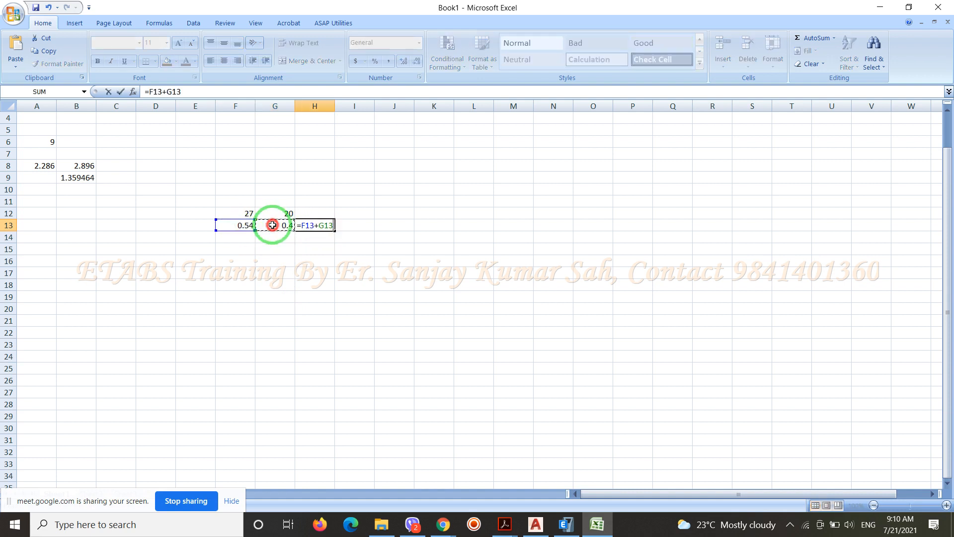
pyautogui.press('Return')
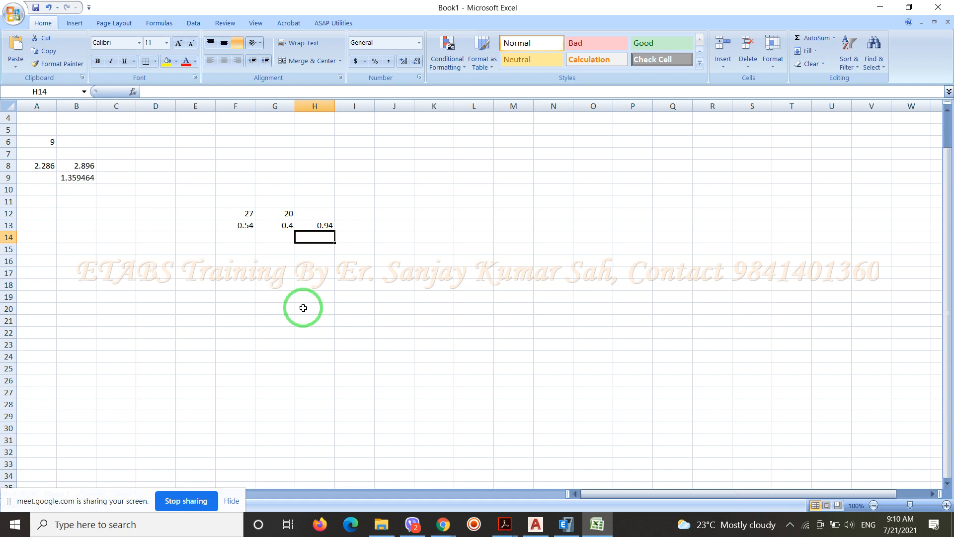
# Switch to ETABS and open the load pattern definitions
pyautogui.click(566, 526)
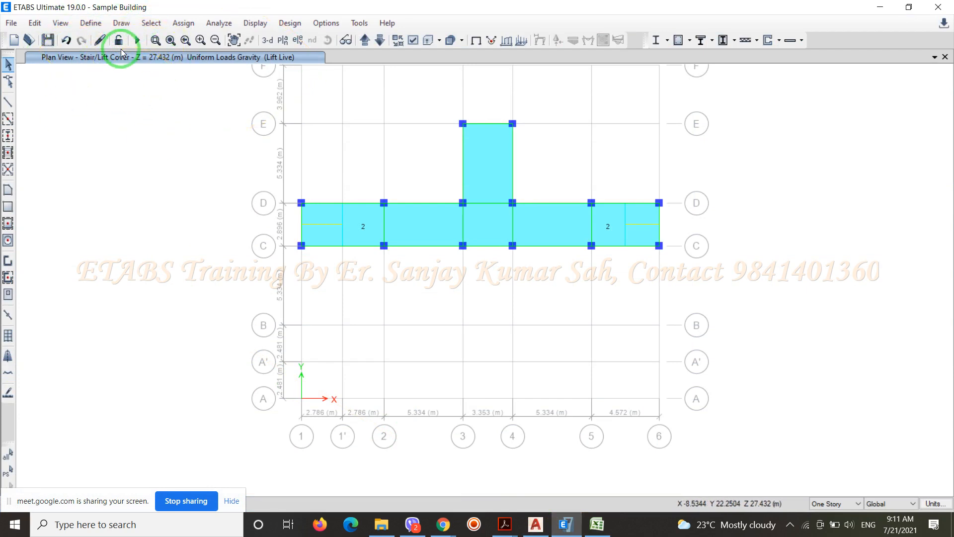
pyautogui.click(94, 25)
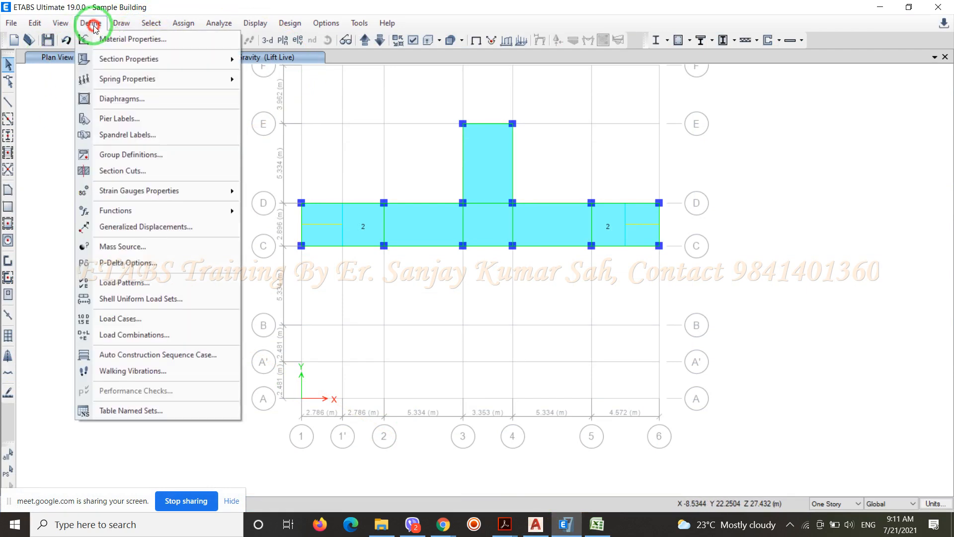
pyautogui.click(133, 281)
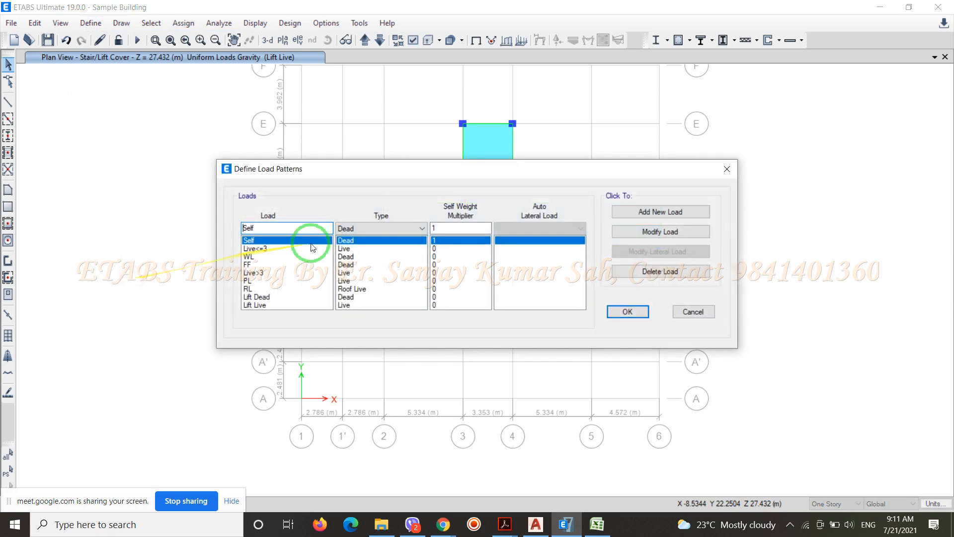
# Try to add a Dead load pattern named FF with a self weight multiplier of 0
pyautogui.moveTo(289, 228); pyautogui.dragTo(233, 237)
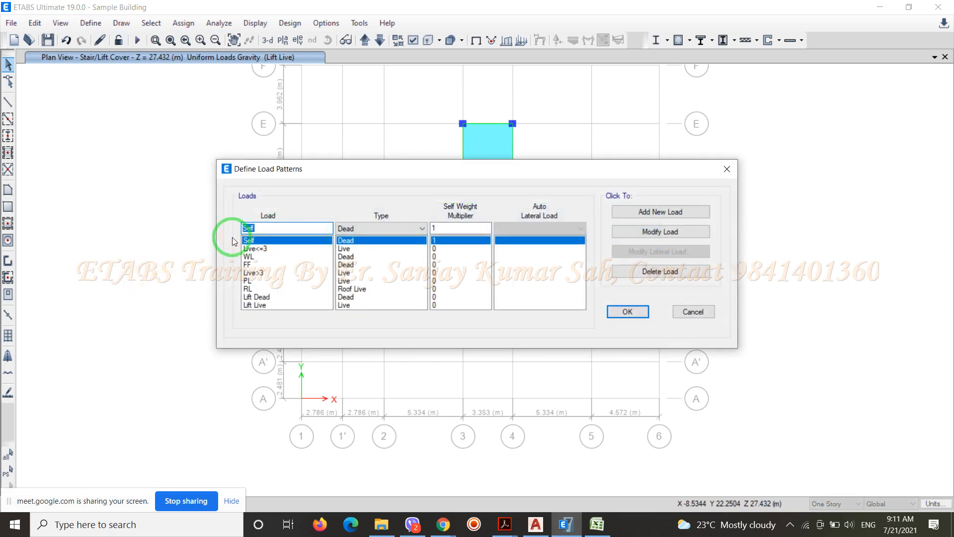
pyautogui.write('FF')
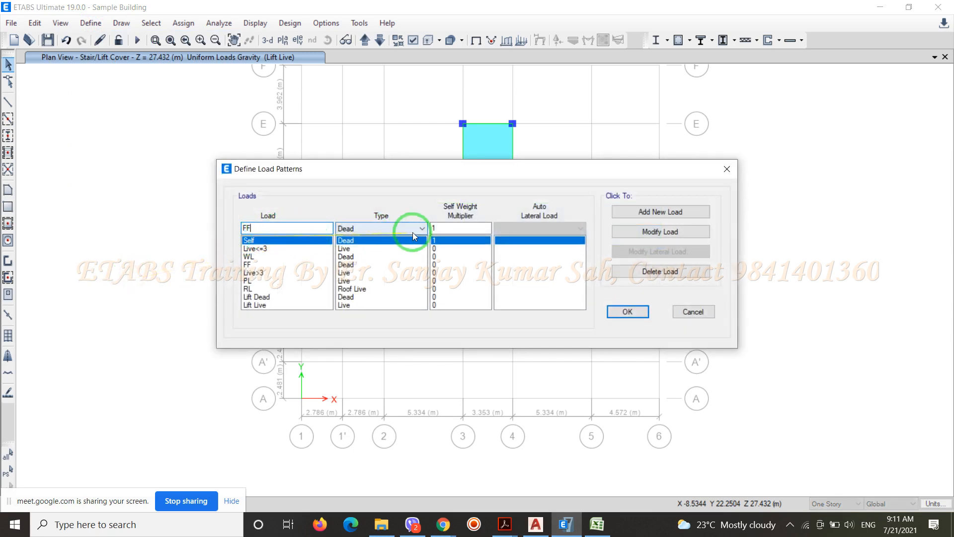
pyautogui.click(434, 228)
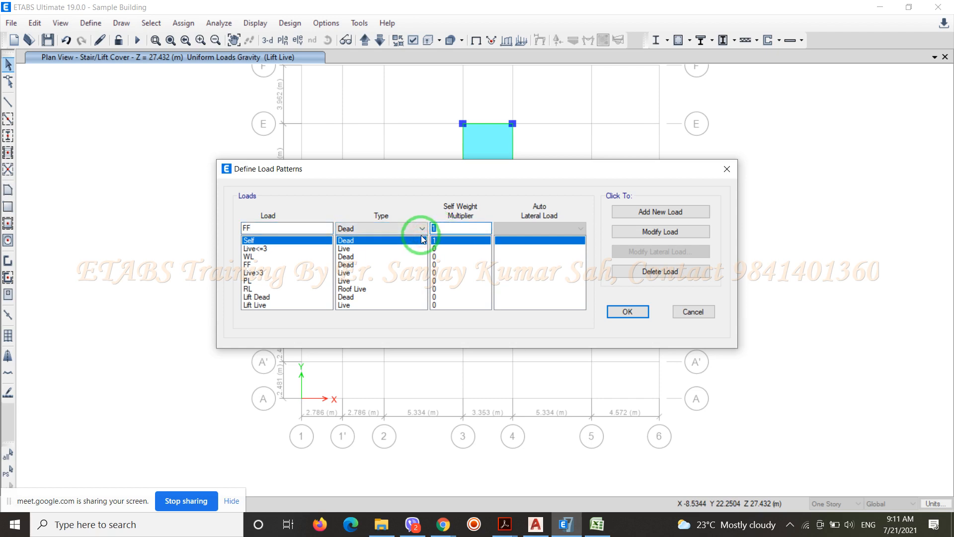
pyautogui.write('0')
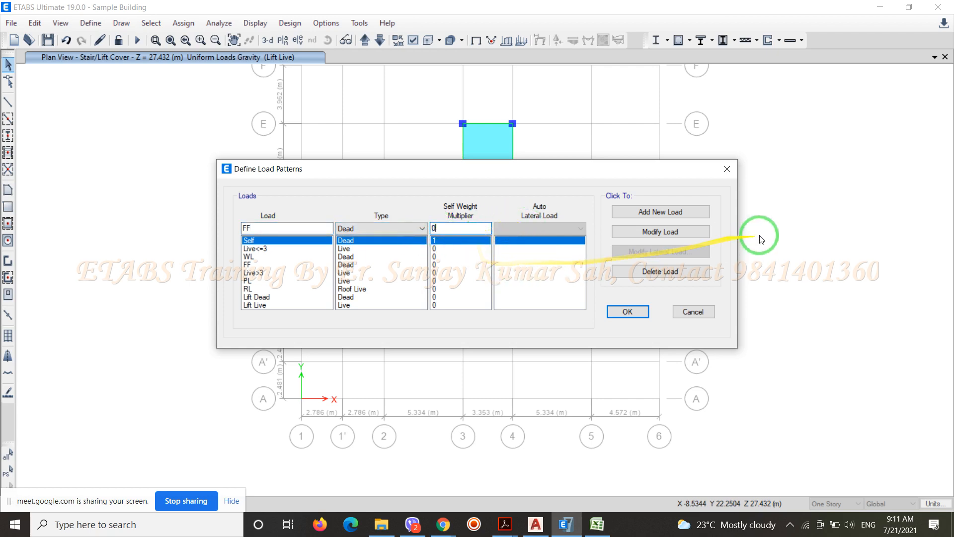
pyautogui.click(666, 212)
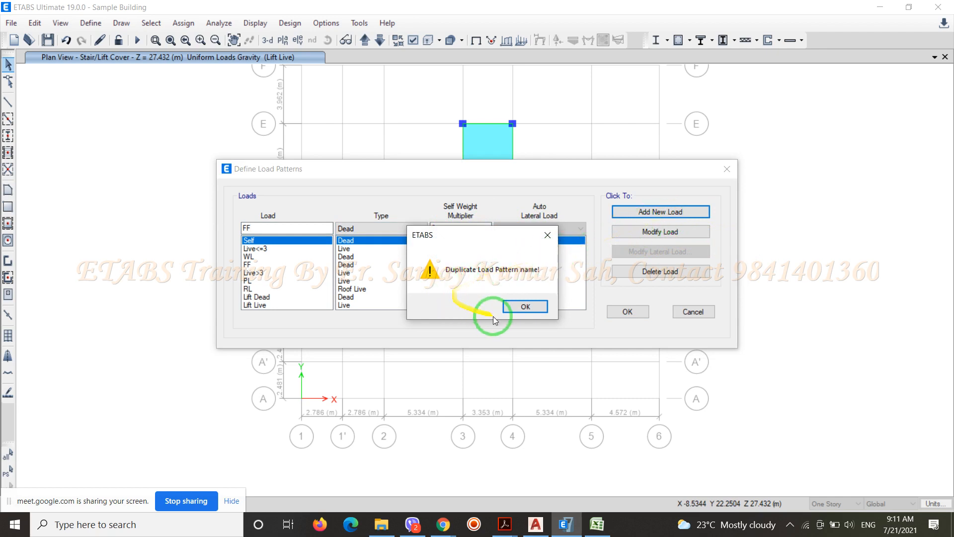
pyautogui.click(550, 235)
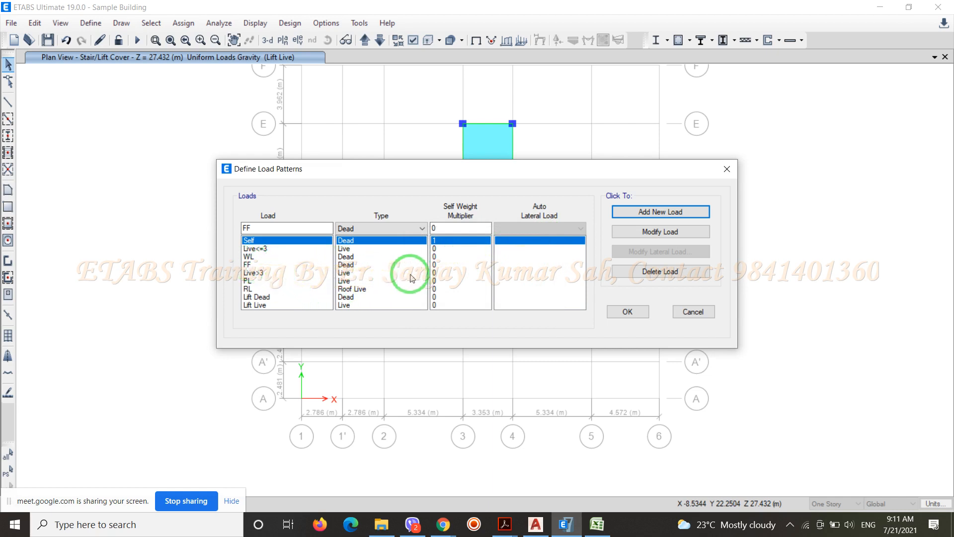
pyautogui.click(700, 311)
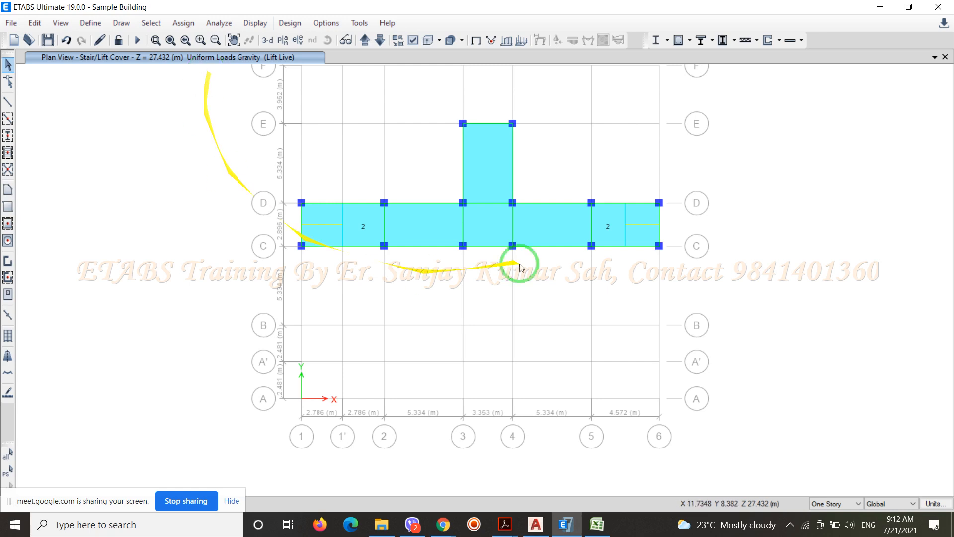
# Select all Floors objects in the model by object type
pyautogui.scroll(3, 478, 198)
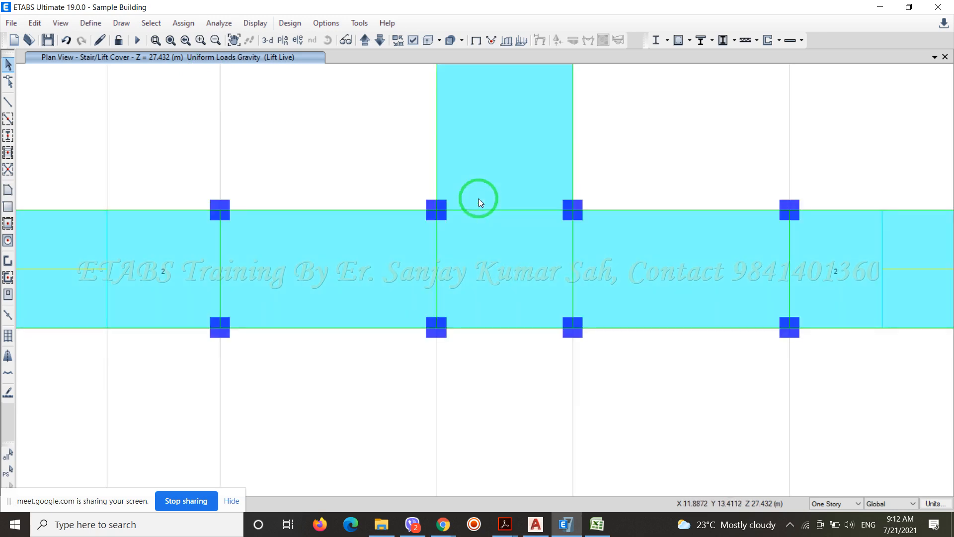
pyautogui.scroll(-3, 479, 199)
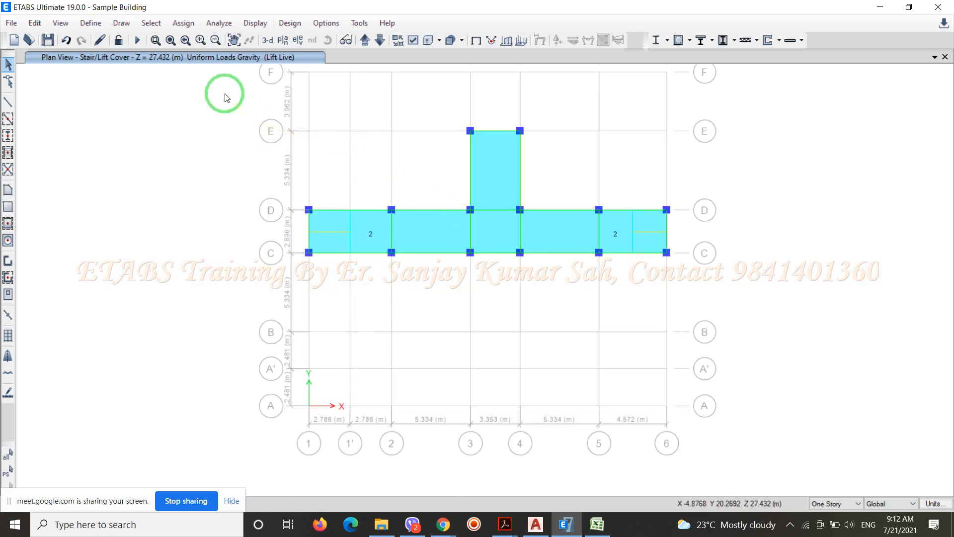
pyautogui.click(149, 23)
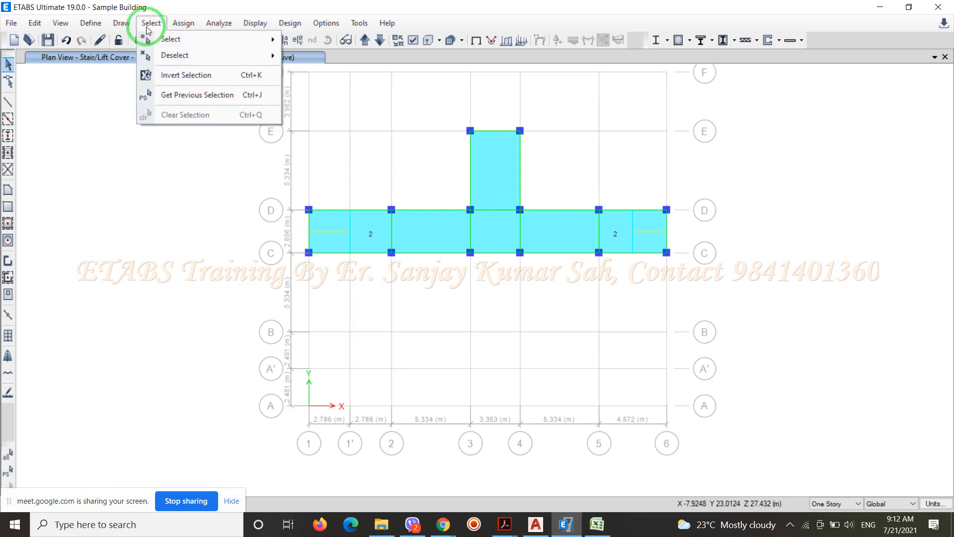
pyautogui.click(199, 39)
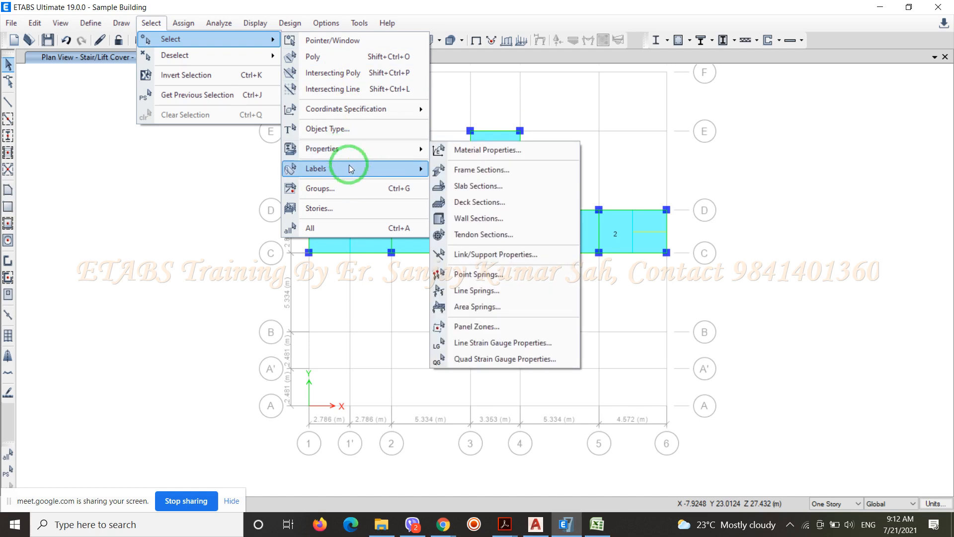
pyautogui.click(361, 137)
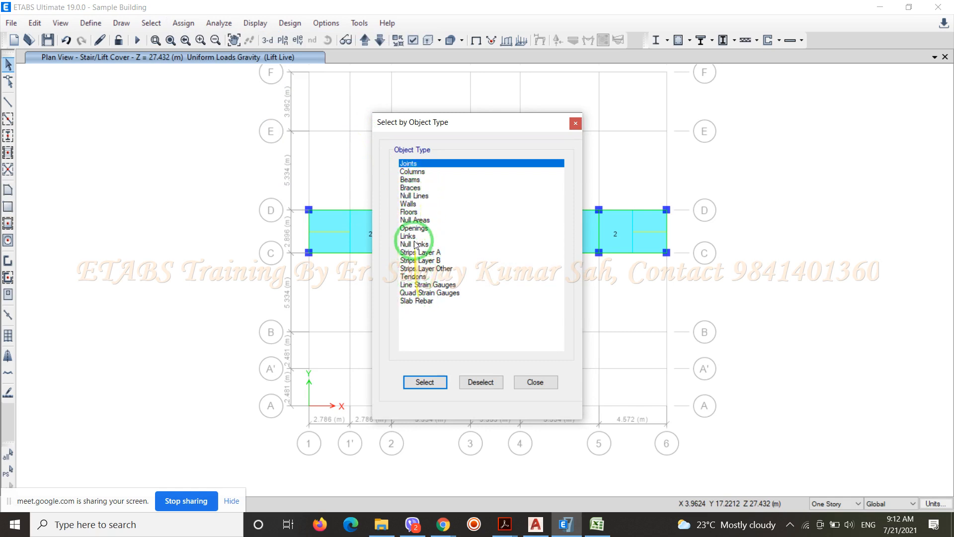
pyautogui.click(410, 212)
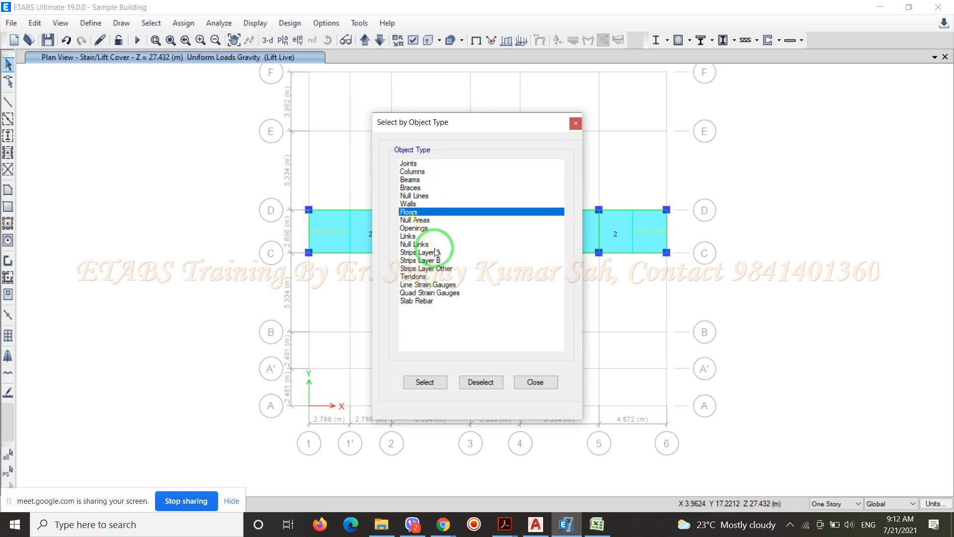
pyautogui.click(439, 382)
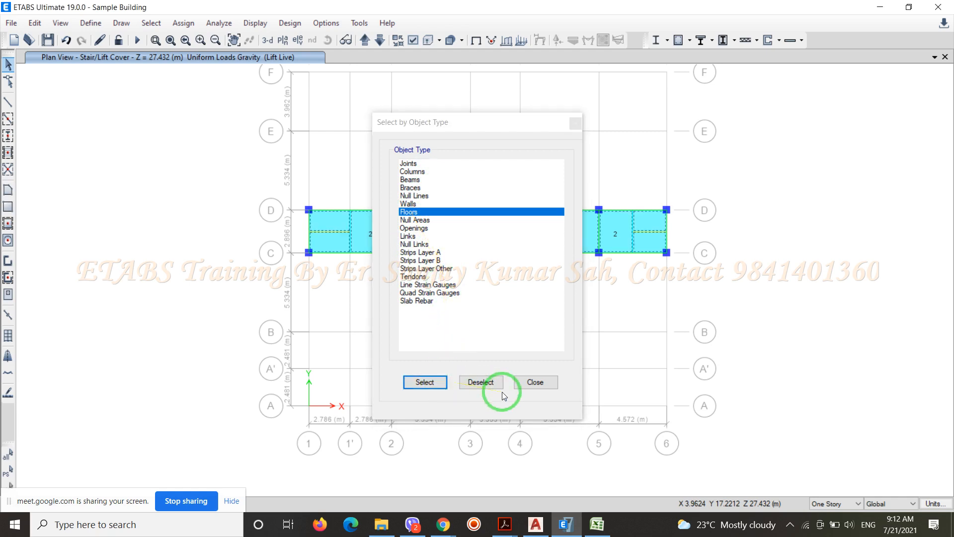
pyautogui.click(534, 382)
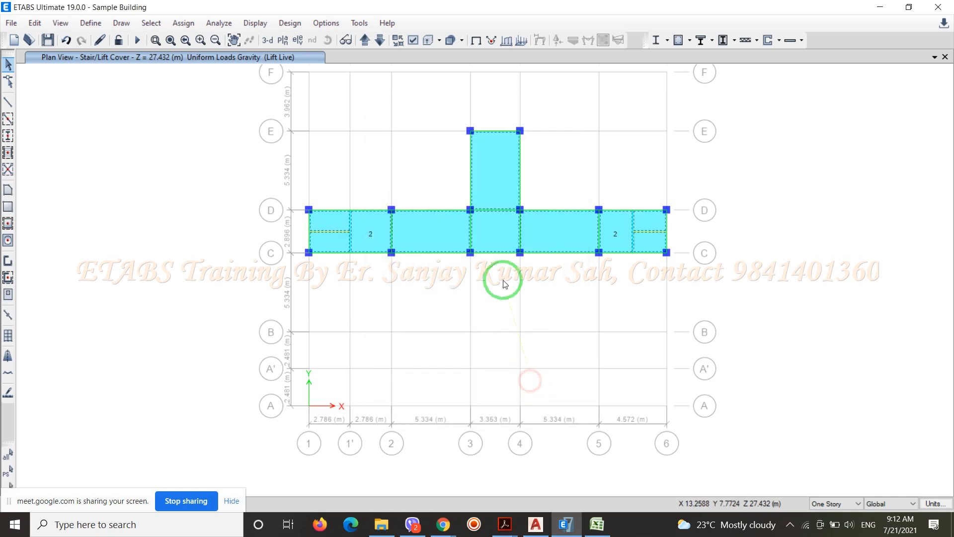
# Step the plan view down through the stories to the 1st Floor Lvl. with the floors selected
pyautogui.click(379, 42)
pyautogui.click(380, 42)
pyautogui.click(379, 42)
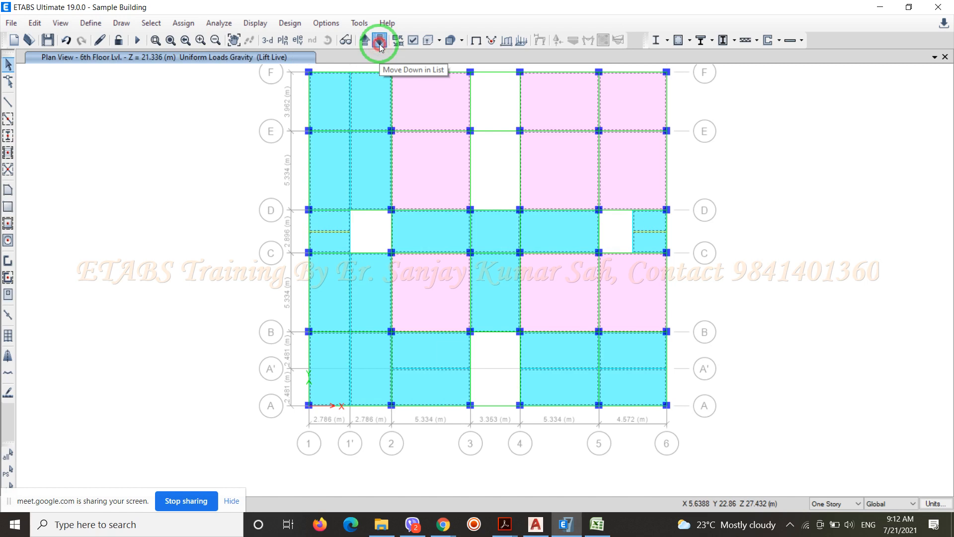
pyautogui.click(380, 42)
pyautogui.click(380, 42)
pyautogui.click(379, 42)
pyautogui.click(379, 42)
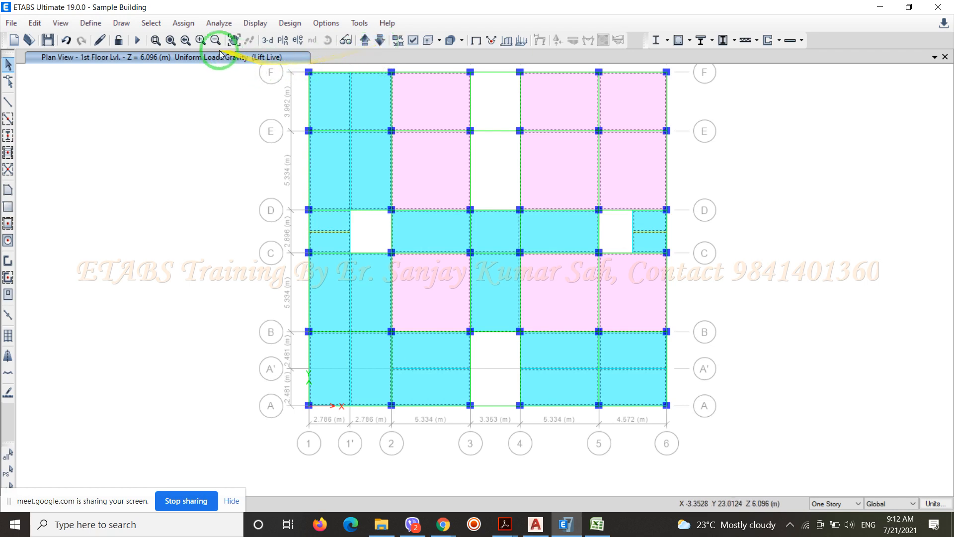
# Assign a uniform gravity shell load of 1 kN/m² under the FF pattern to the selected floors, replacing existing loads
pyautogui.click(188, 26)
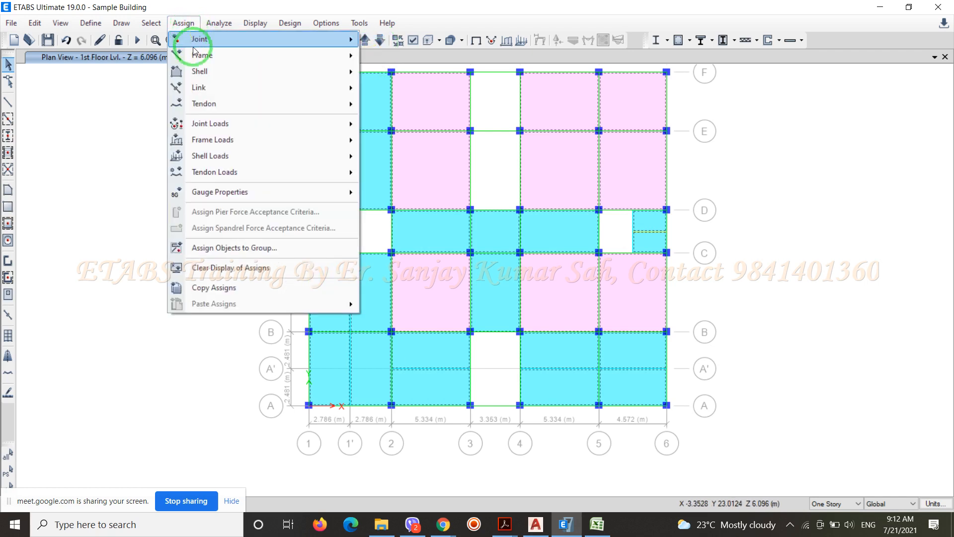
pyautogui.moveTo(215, 158)
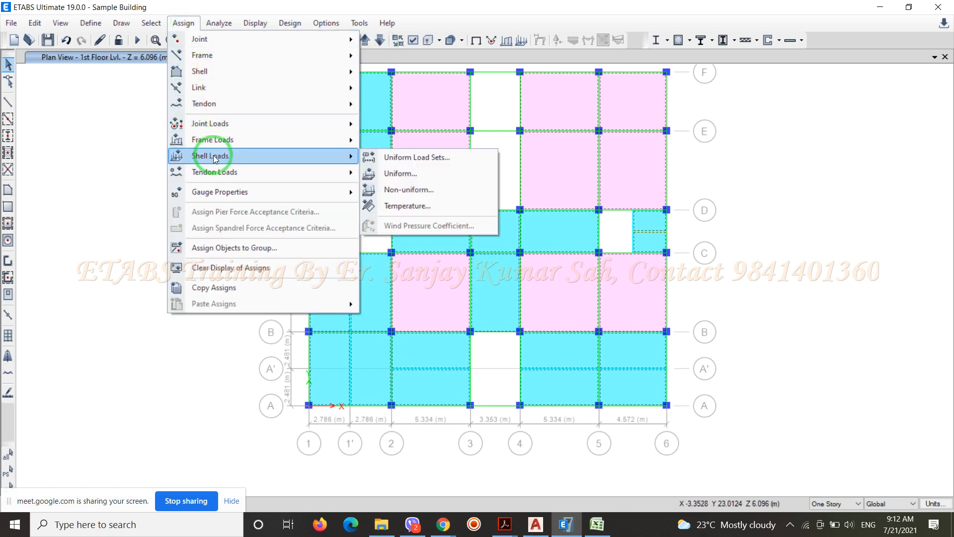
pyautogui.click(397, 173)
pyautogui.click(283, 162)
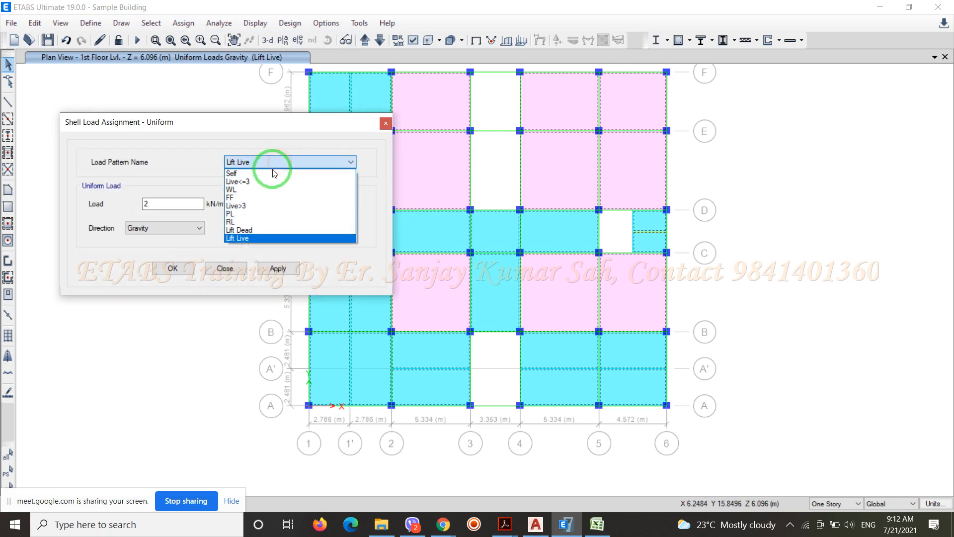
pyautogui.click(259, 198)
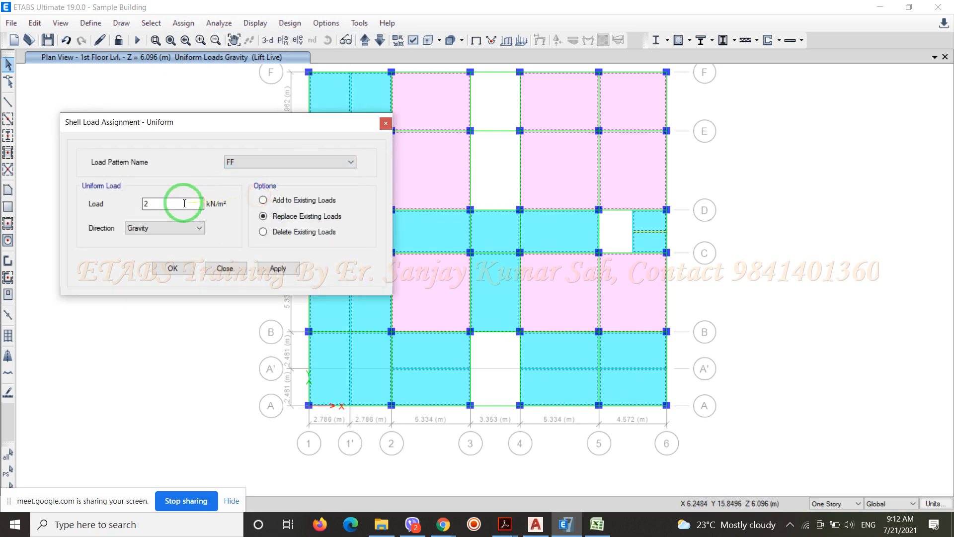
pyautogui.doubleClick(145, 206)
pyautogui.write('1')
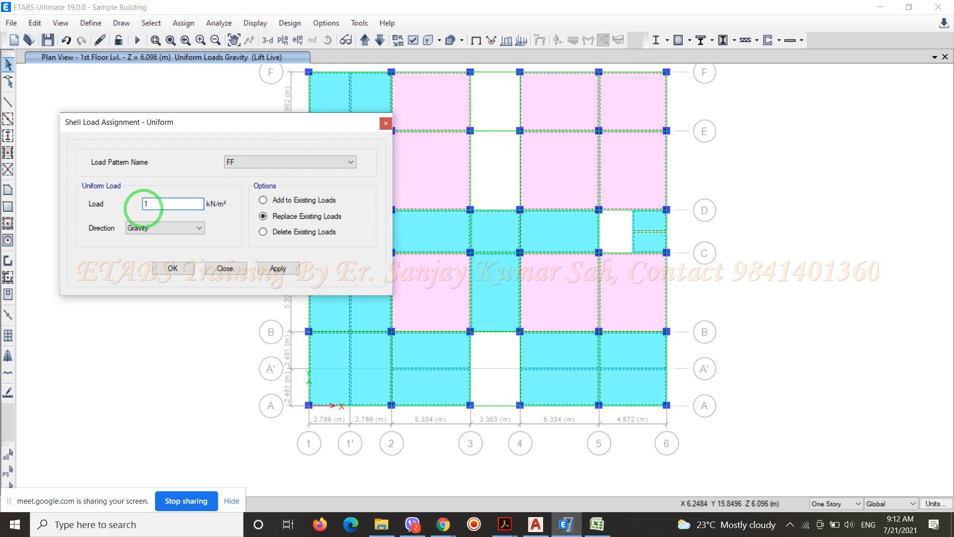
pyautogui.click(174, 269)
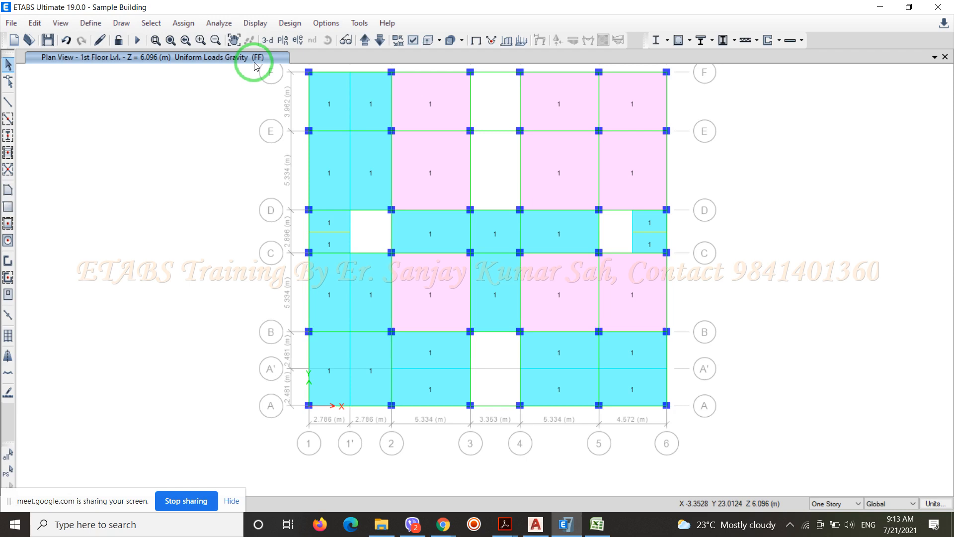
# Show the building in the default 3D view and save the model
pyautogui.click(269, 41)
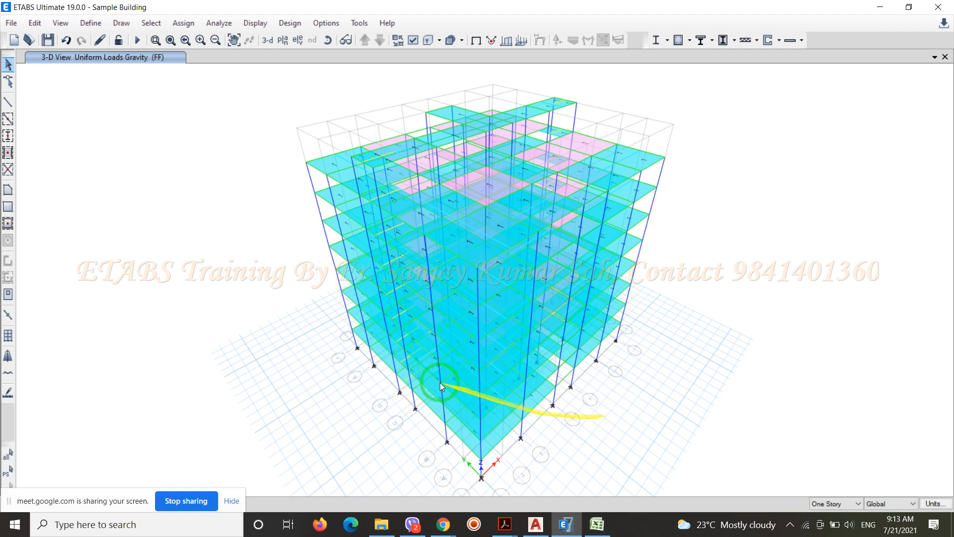
pyautogui.click(49, 41)
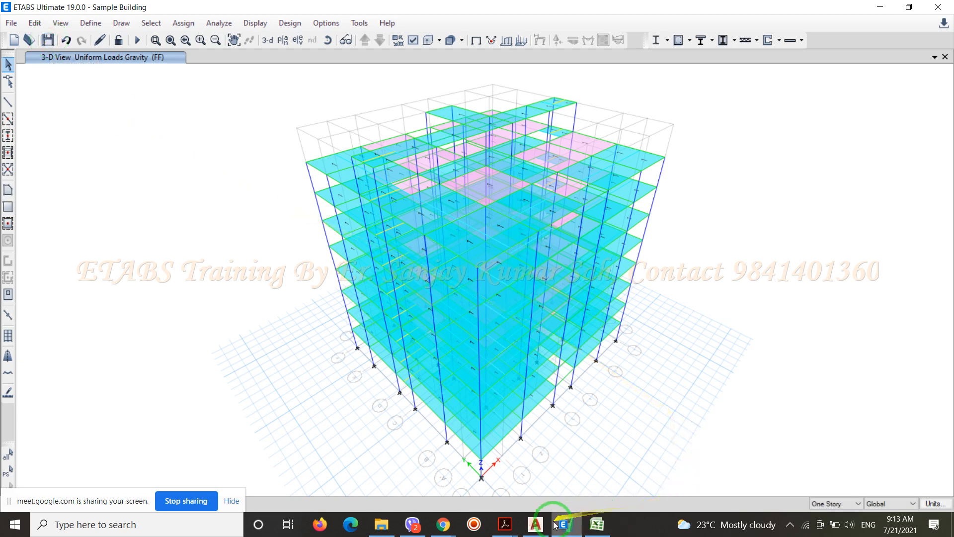
# Switch to AutoCAD and examine the ground floor plan and the structural framing plan in Sample Building.dwg
pyautogui.click(536, 525)
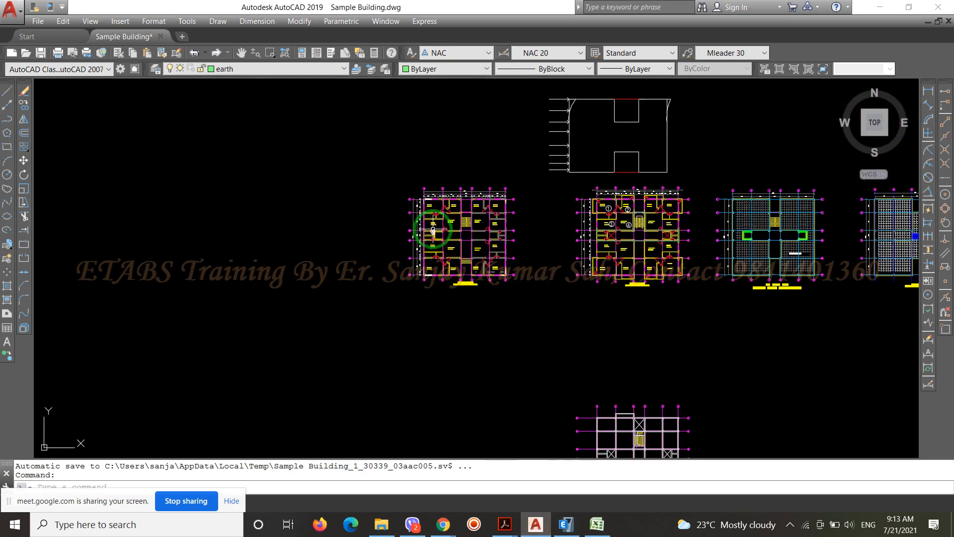
pyautogui.scroll(4, 435, 230)
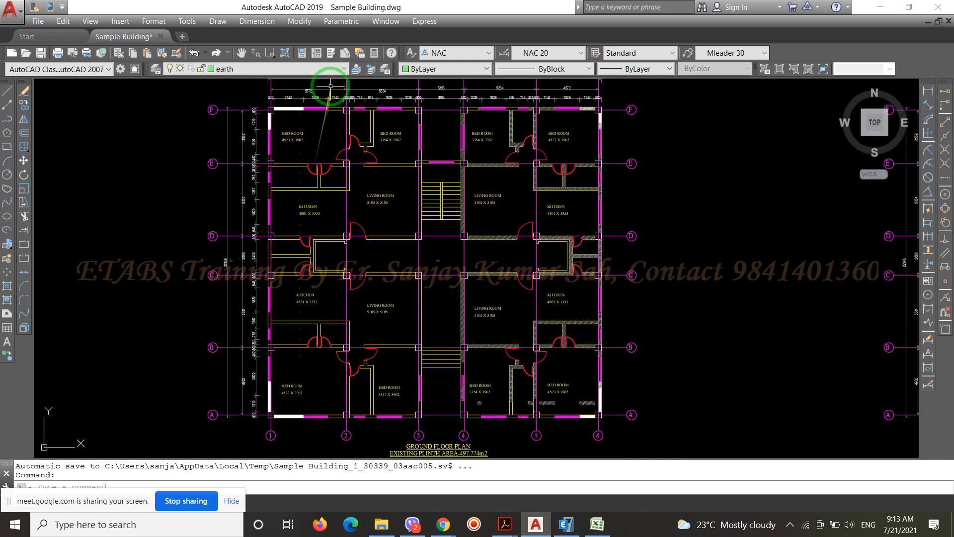
pyautogui.scroll(1, 330, 88)
pyautogui.scroll(-1, 352, 269)
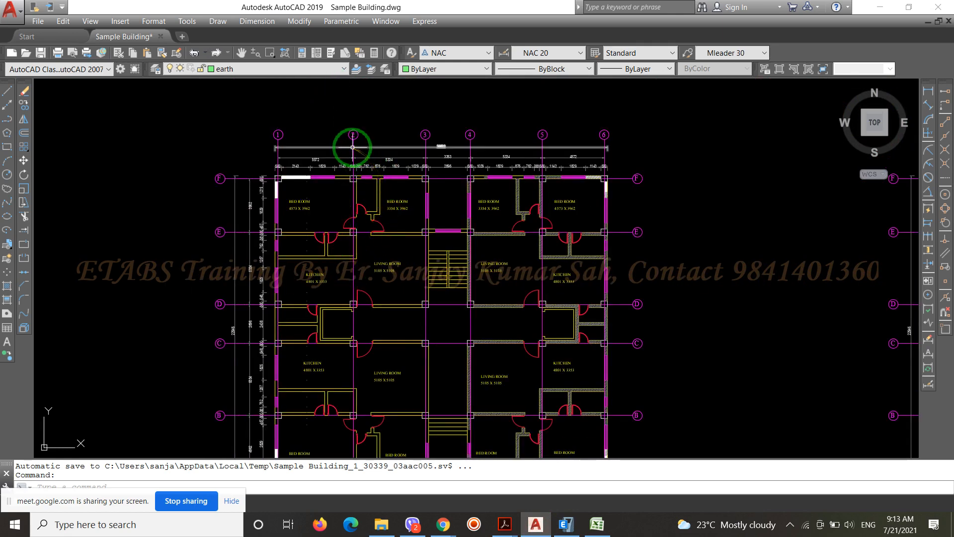
pyautogui.scroll(-5, 463, 183)
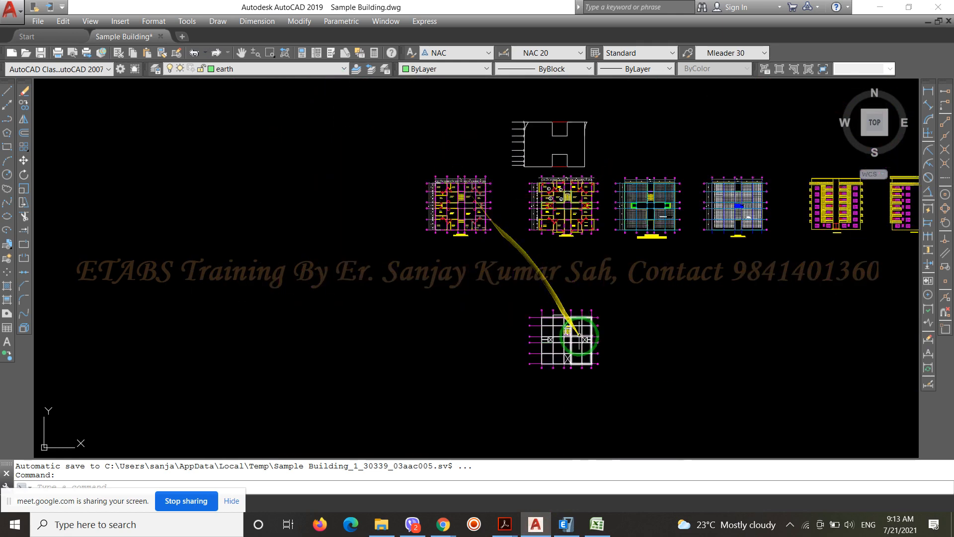
pyautogui.scroll(8, 564, 331)
pyautogui.scroll(-5, 453, 214)
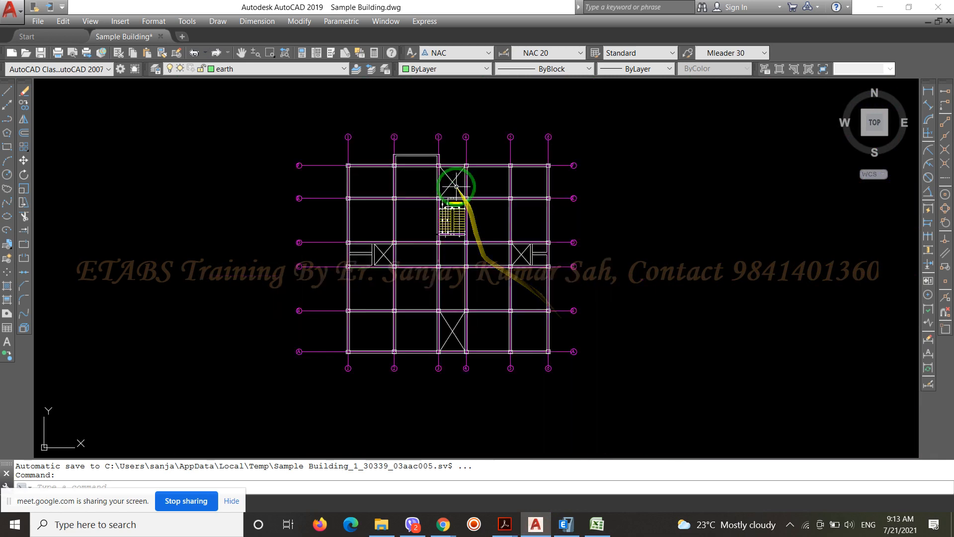
pyautogui.click(564, 143)
pyautogui.click(536, 130)
pyautogui.press('Escape')
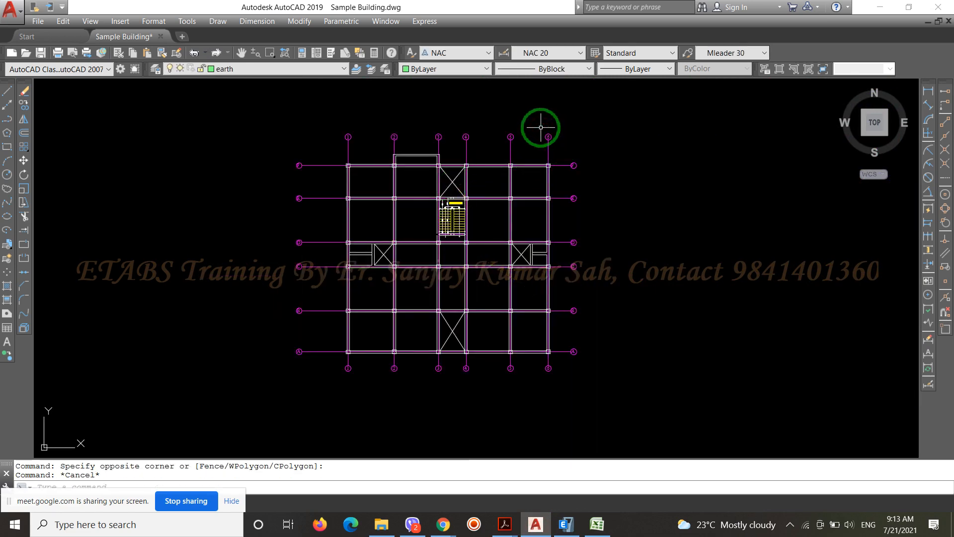
# Copy all the grid lines and grid bubbles of the structural framing plan horizontally into the empty space east of it
pyautogui.scroll(2, 472, 109)
pyautogui.click(606, 164)
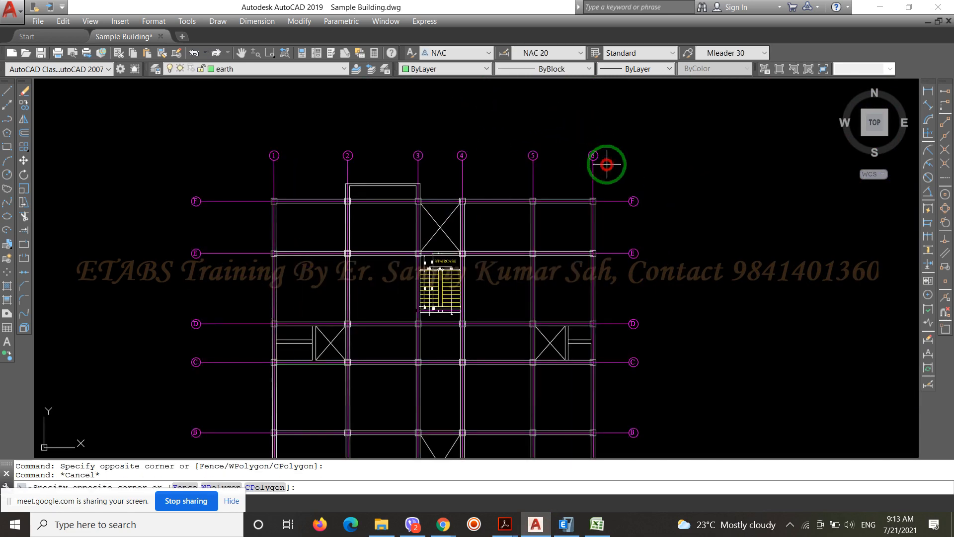
pyautogui.click(240, 122)
pyautogui.scroll(-2, 381, 103)
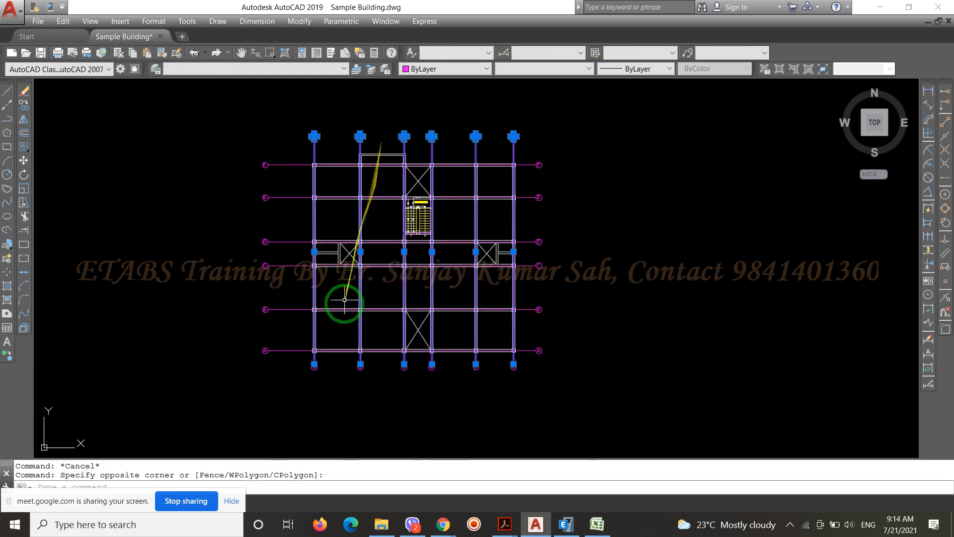
pyautogui.click(343, 368)
pyautogui.click(227, 91)
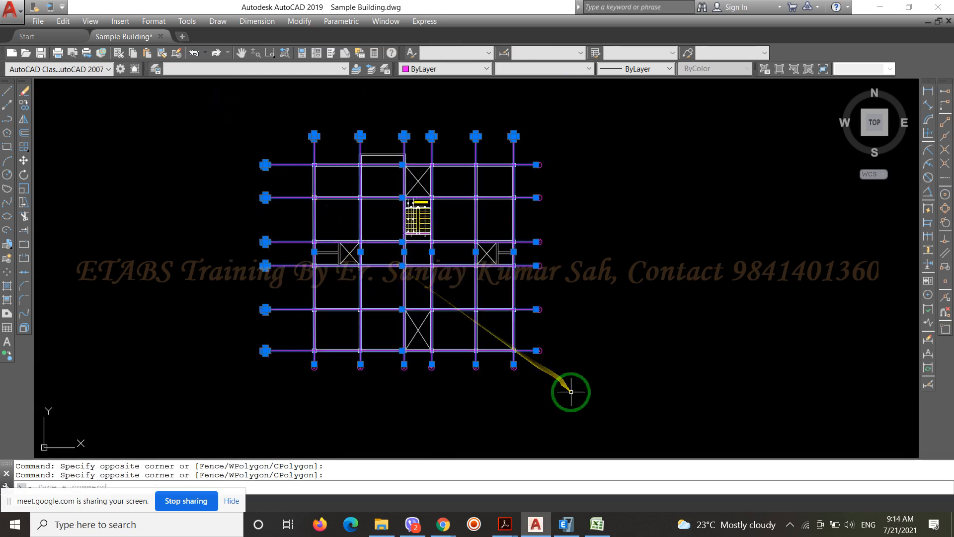
pyautogui.click(569, 392)
pyautogui.click(268, 364)
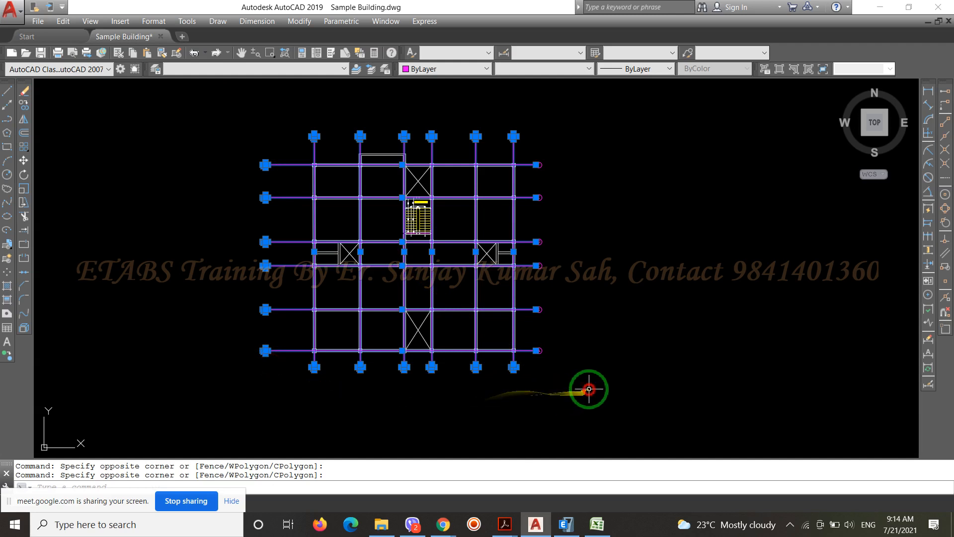
pyautogui.click(585, 390)
pyautogui.click(533, 138)
pyautogui.write('co')
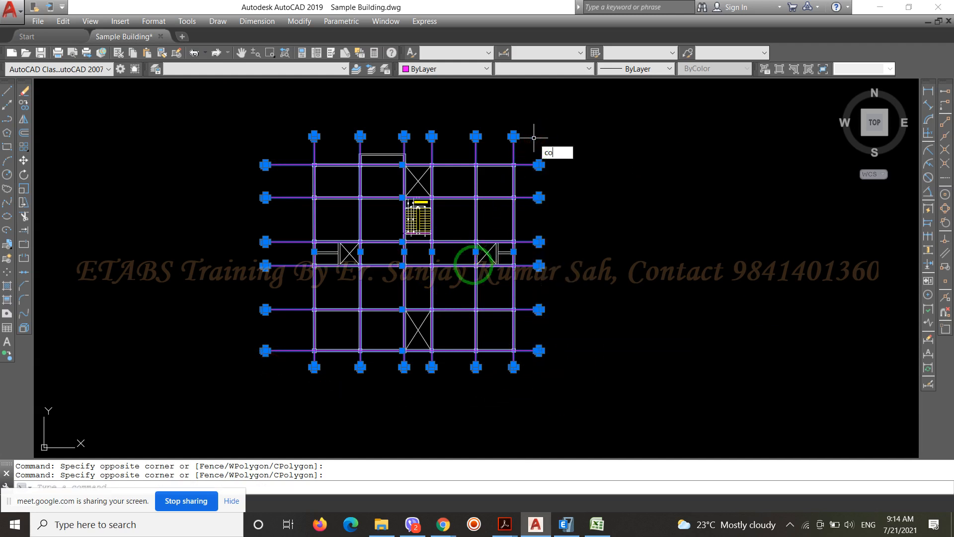
pyautogui.press('Return')
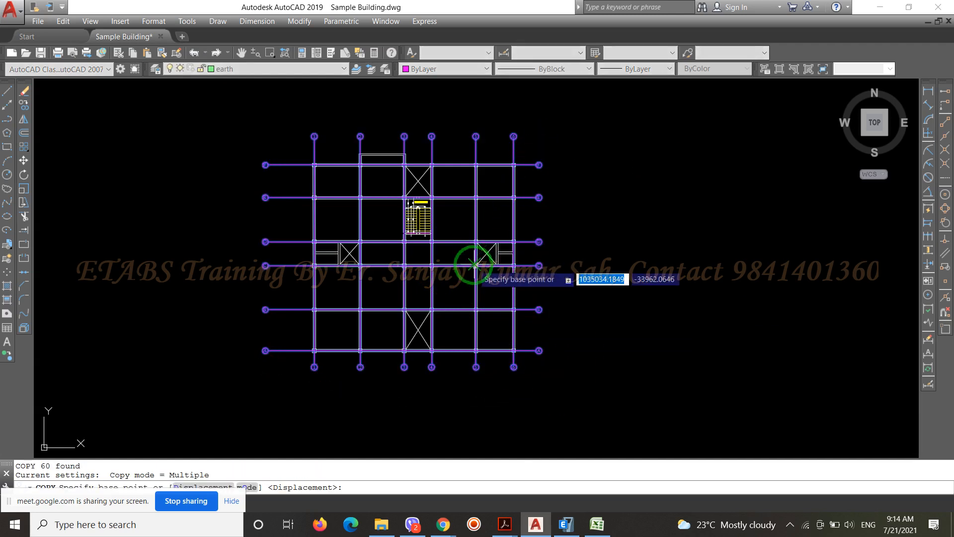
pyautogui.click(395, 283)
pyautogui.scroll(-3, 398, 282)
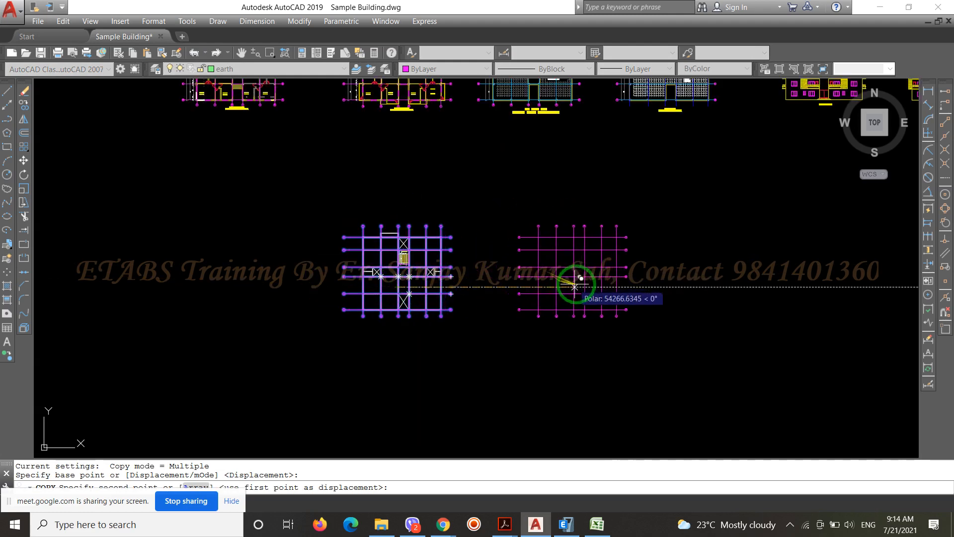
pyautogui.click(594, 287)
pyautogui.press('Return')
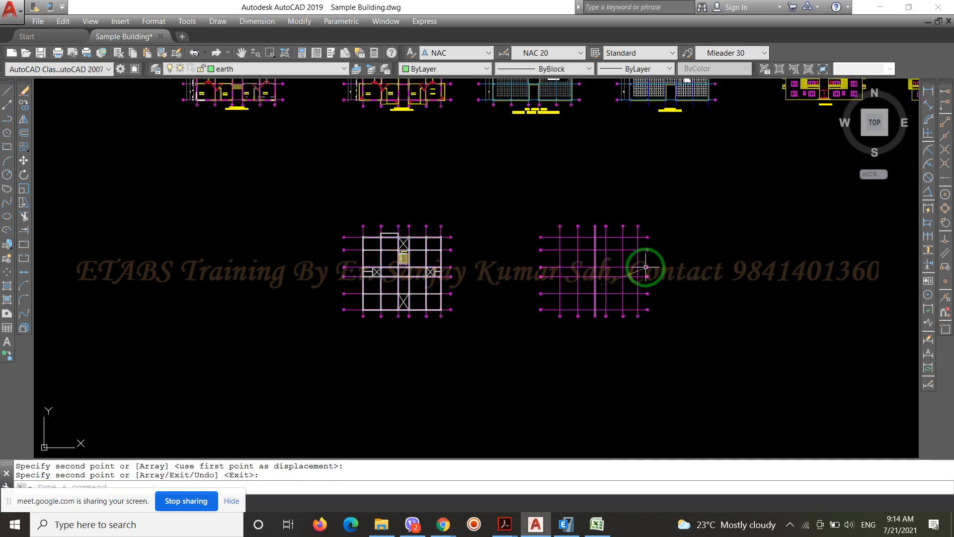
# Examine the structural framing plan and its projection beyond grid F between grids 2 and 3, beside the copied grid
pyautogui.scroll(5, 645, 259)
pyautogui.scroll(-3, 645, 260)
pyautogui.scroll(3, 303, 234)
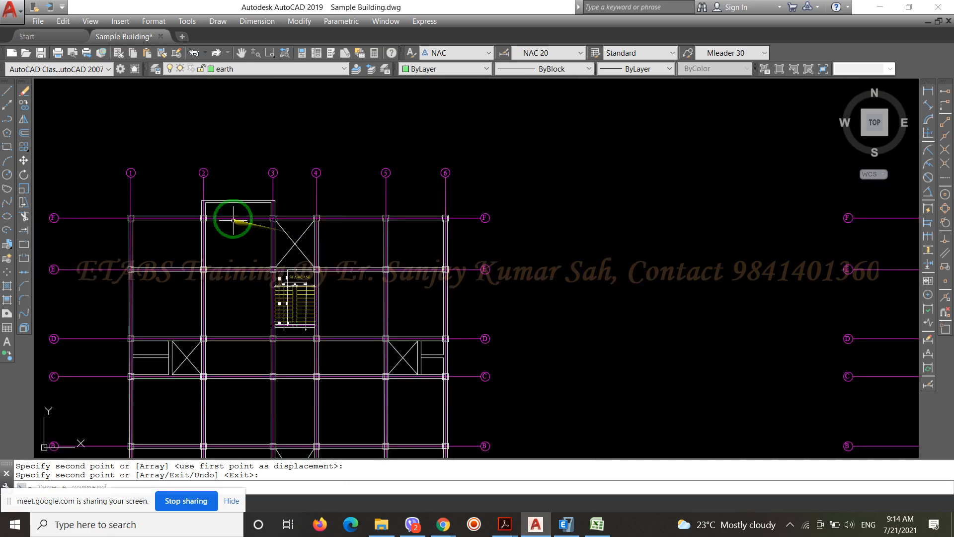
pyautogui.scroll(-3, 400, 187)
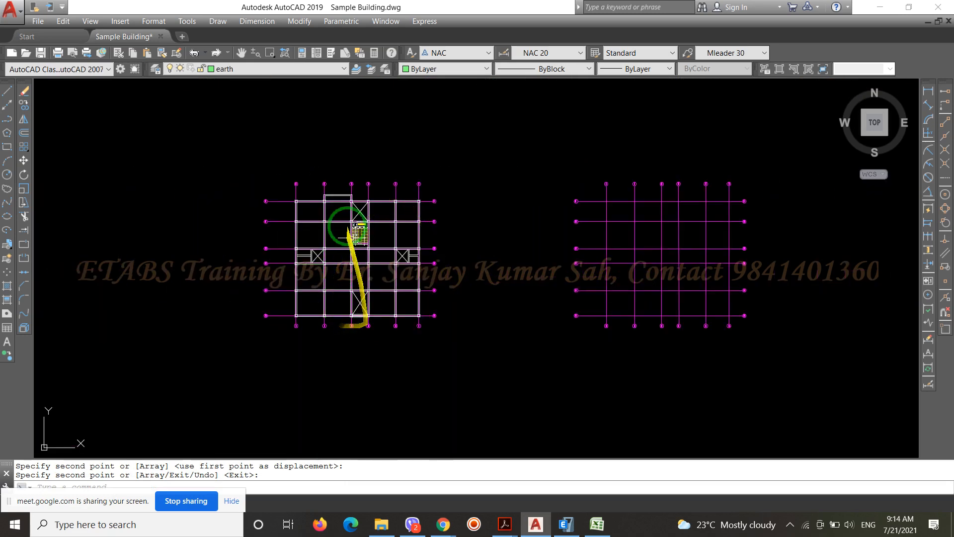
pyautogui.scroll(5, 339, 197)
pyautogui.scroll(-2, 327, 147)
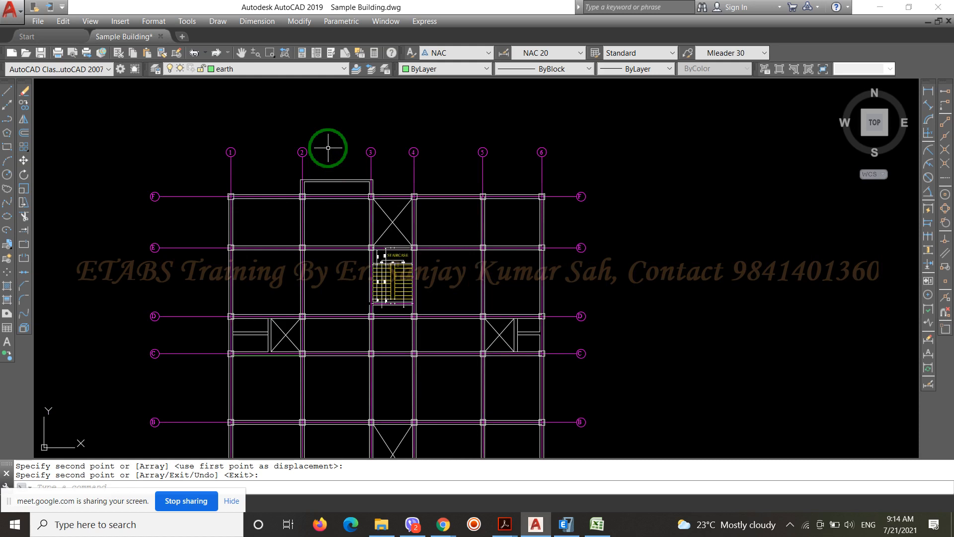
pyautogui.scroll(-2, 328, 148)
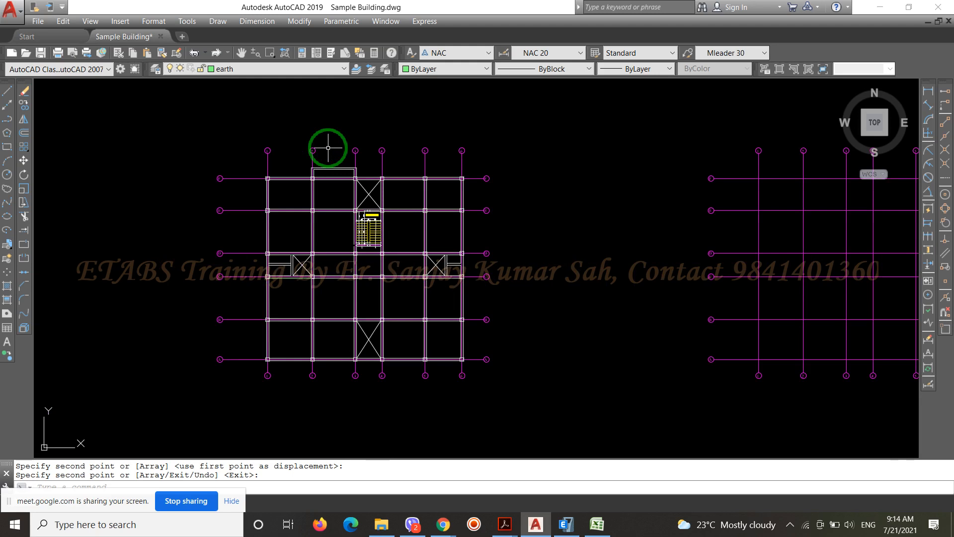
pyautogui.scroll(-3, 328, 148)
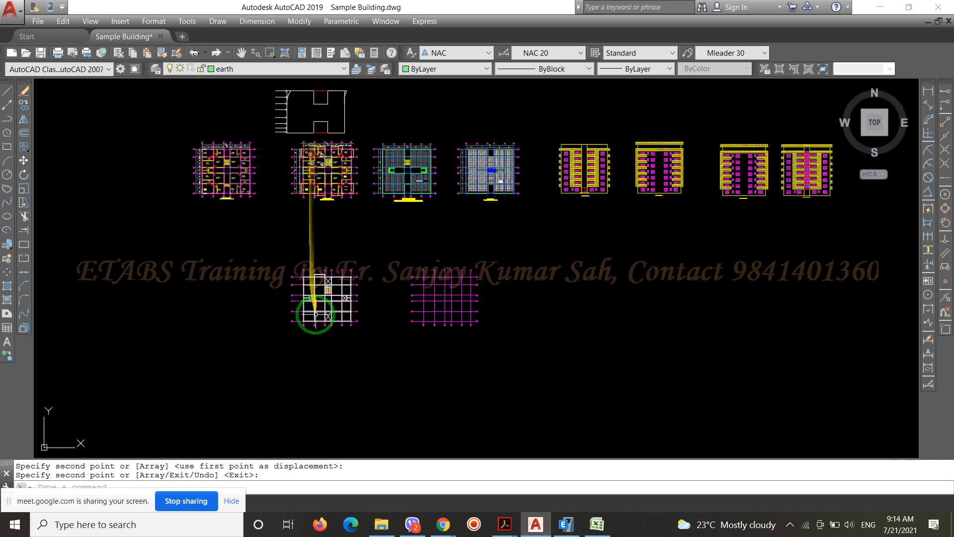
# Compare the typical floor plan with the ground floor plan, checking the rooms and walls along grid F
pyautogui.scroll(6, 319, 192)
pyautogui.scroll(-2, 386, 277)
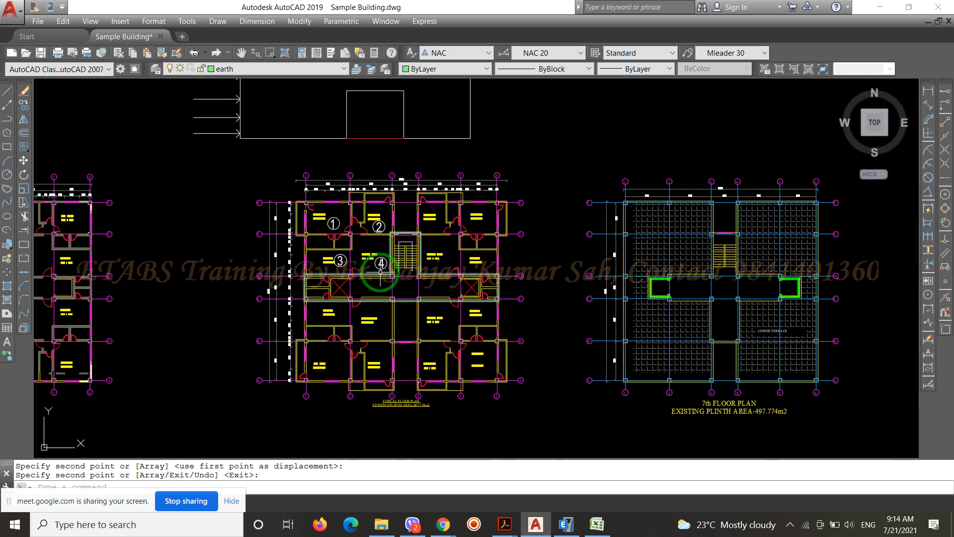
pyautogui.scroll(-4, 474, 239)
pyautogui.scroll(8, 306, 231)
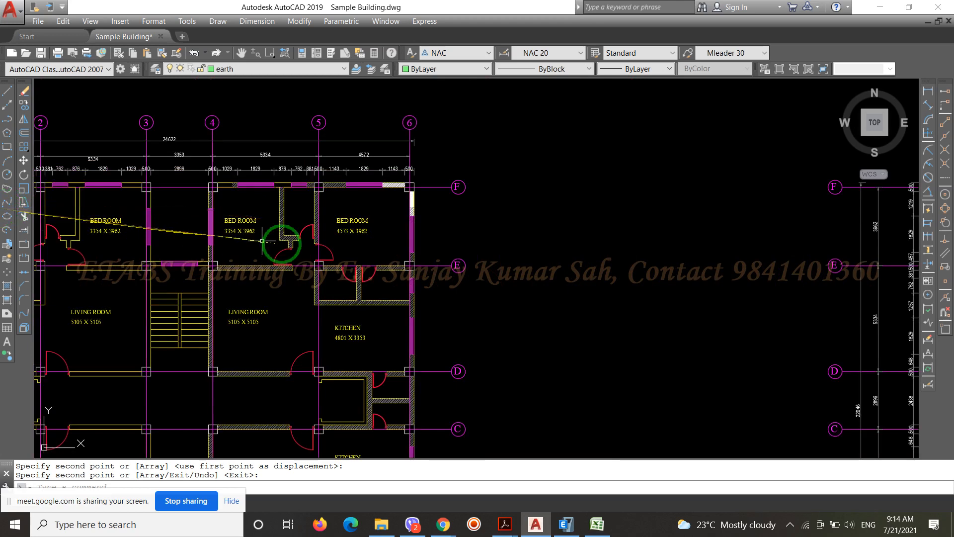
pyautogui.scroll(-4, 558, 188)
pyautogui.scroll(5, 364, 184)
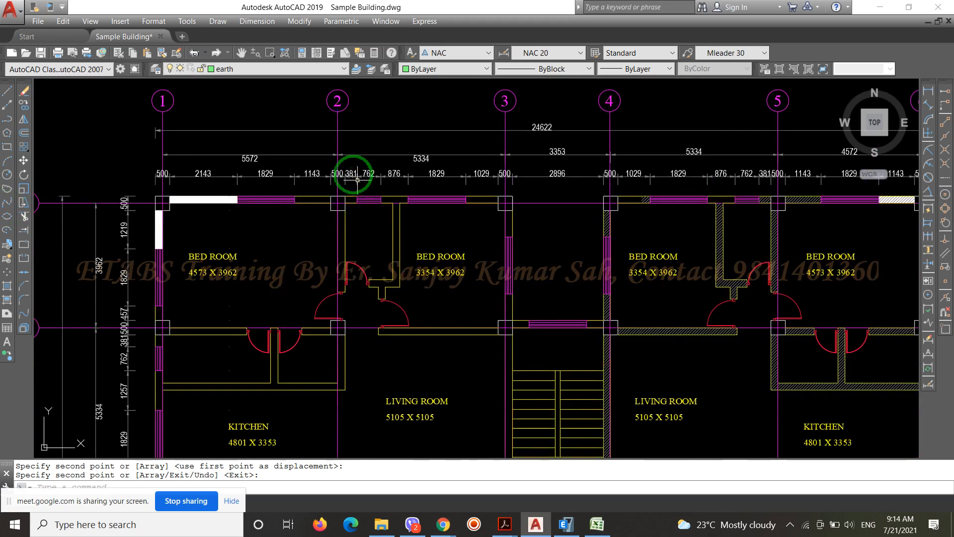
pyautogui.scroll(-6, 356, 174)
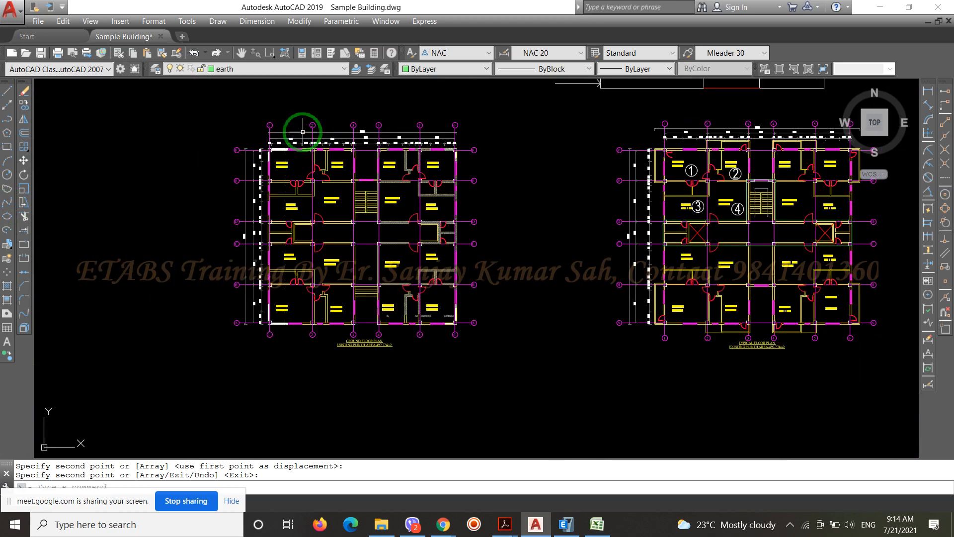
pyautogui.scroll(6, 379, 345)
pyautogui.scroll(-10, 376, 349)
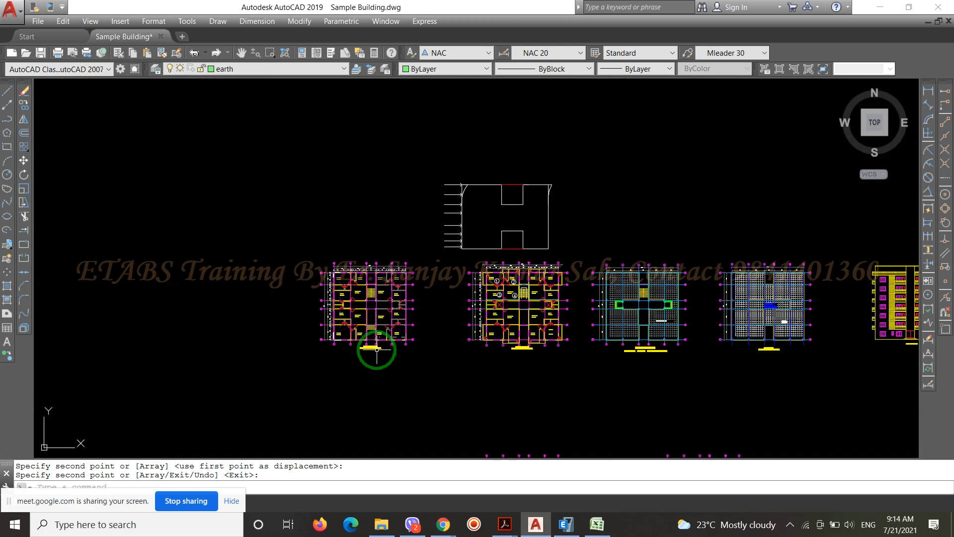
# Examine the balcony projections around the typical floor plan, along grids A and F and outside grids 1 and 6
pyautogui.scroll(8, 529, 250)
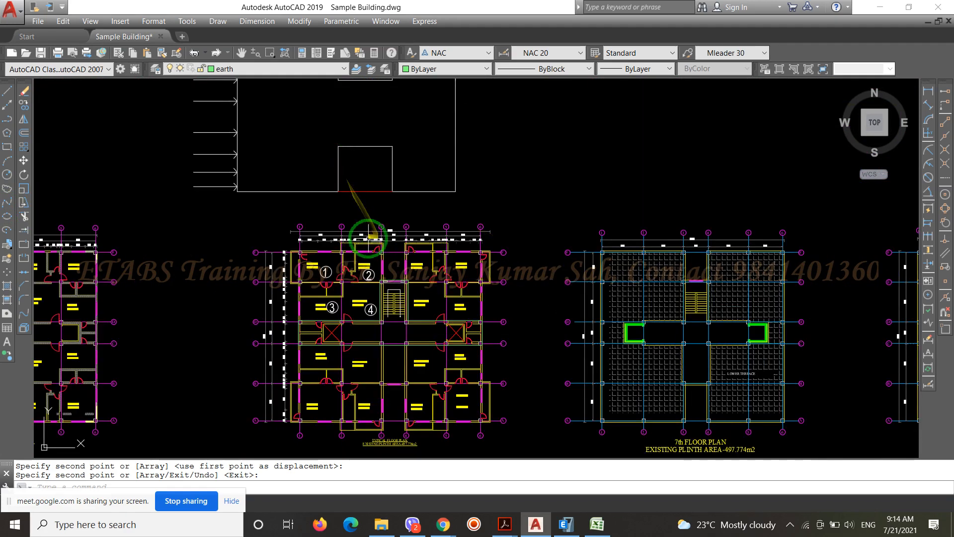
pyautogui.scroll(8, 363, 234)
pyautogui.scroll(-4, 330, 276)
pyautogui.scroll(5, 454, 250)
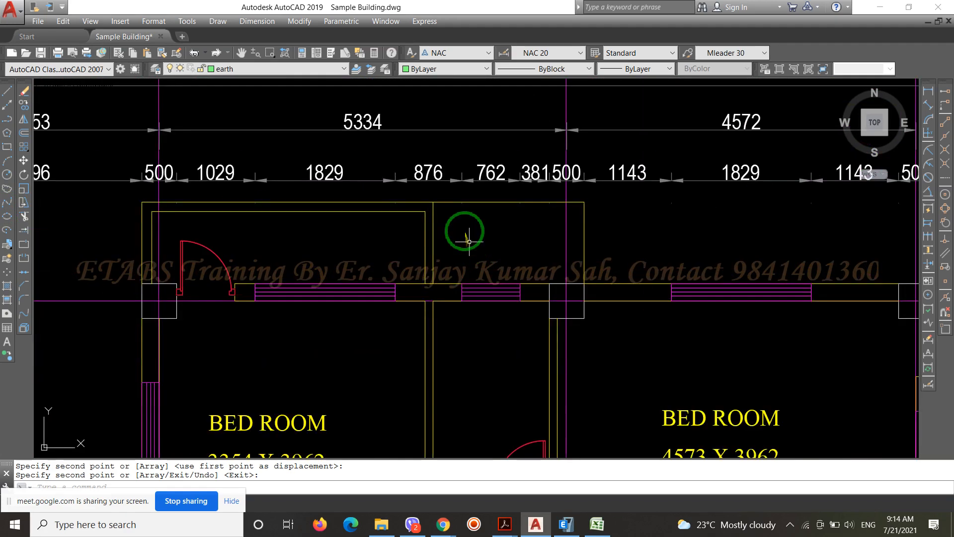
pyautogui.scroll(-6, 462, 234)
pyautogui.scroll(5, 603, 234)
pyautogui.scroll(-6, 601, 122)
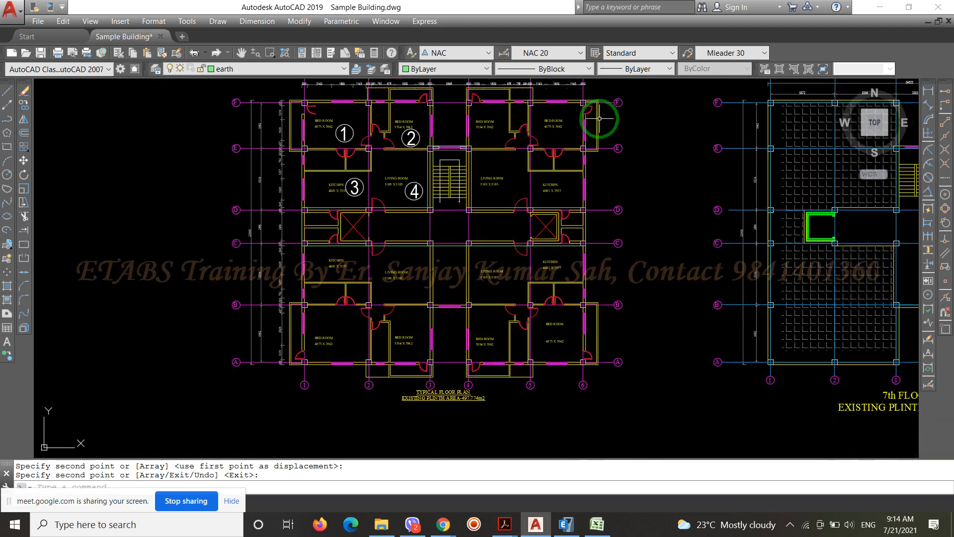
pyautogui.scroll(3, 597, 258)
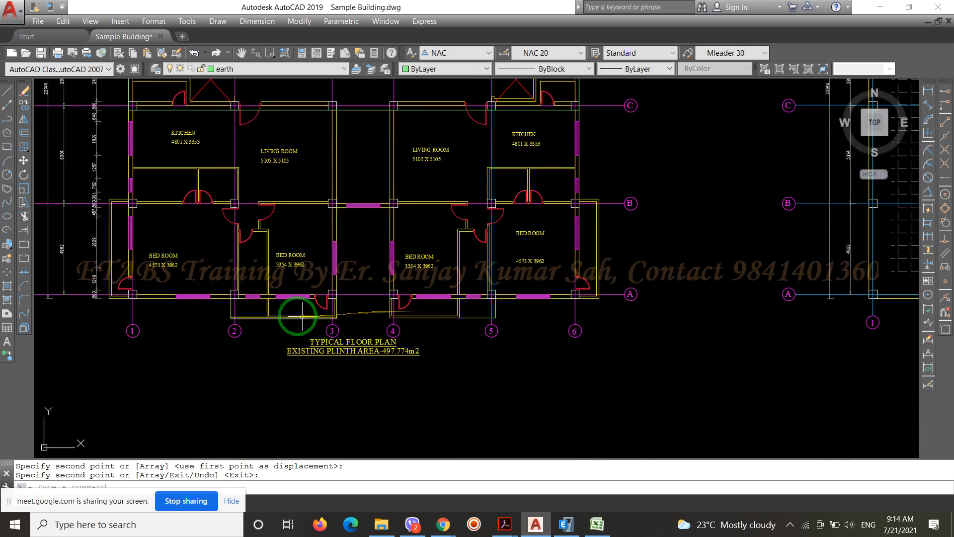
pyautogui.scroll(3, 628, 315)
pyautogui.scroll(-4, 393, 308)
pyautogui.scroll(3, 433, 287)
pyautogui.scroll(2, 427, 214)
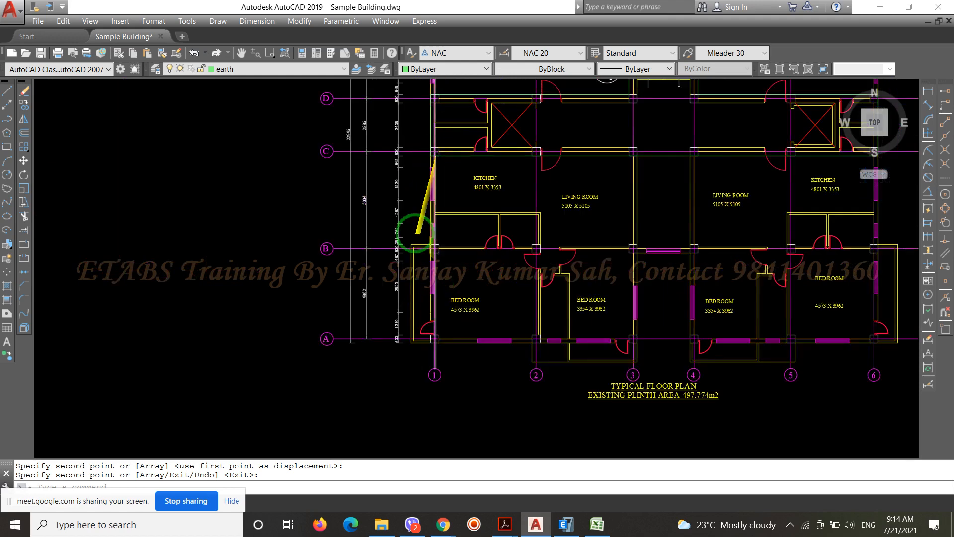
pyautogui.scroll(-4, 408, 117)
pyautogui.scroll(5, 421, 124)
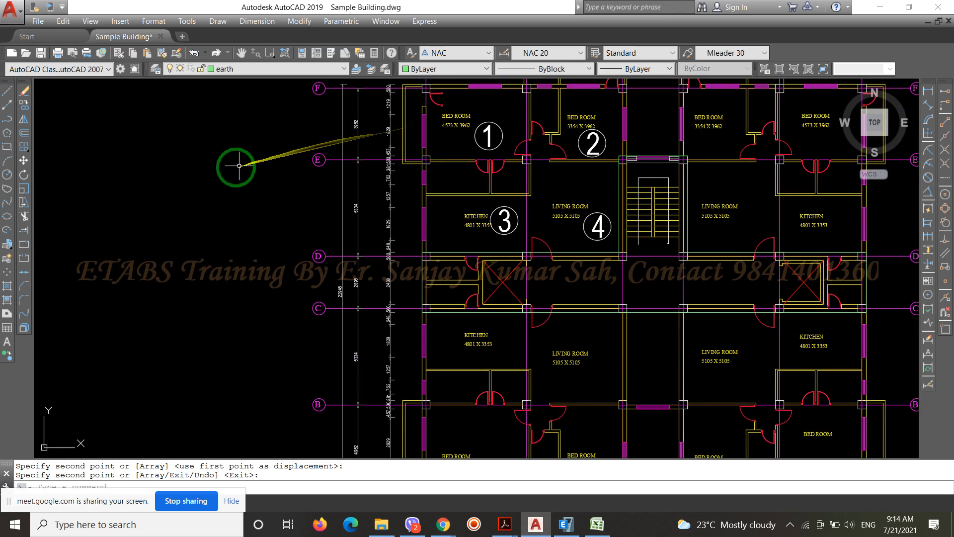
# Save the Sample Building drawing
pyautogui.scroll(-2, 236, 167)
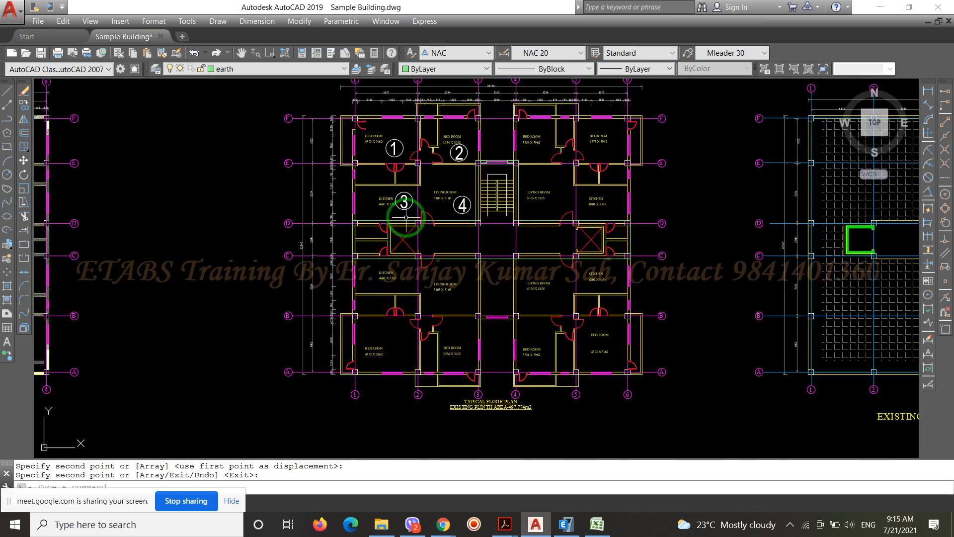
pyautogui.scroll(-2, 405, 218)
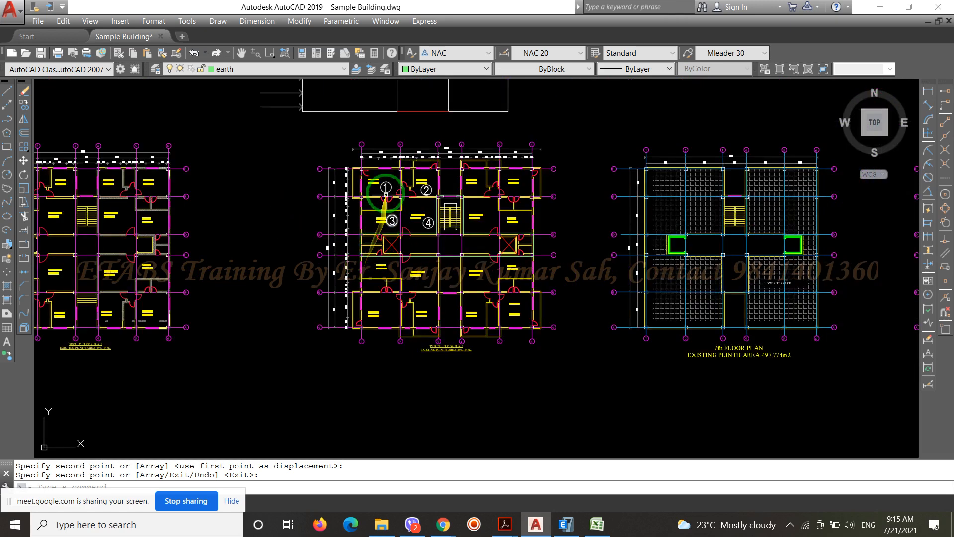
pyautogui.click(40, 52)
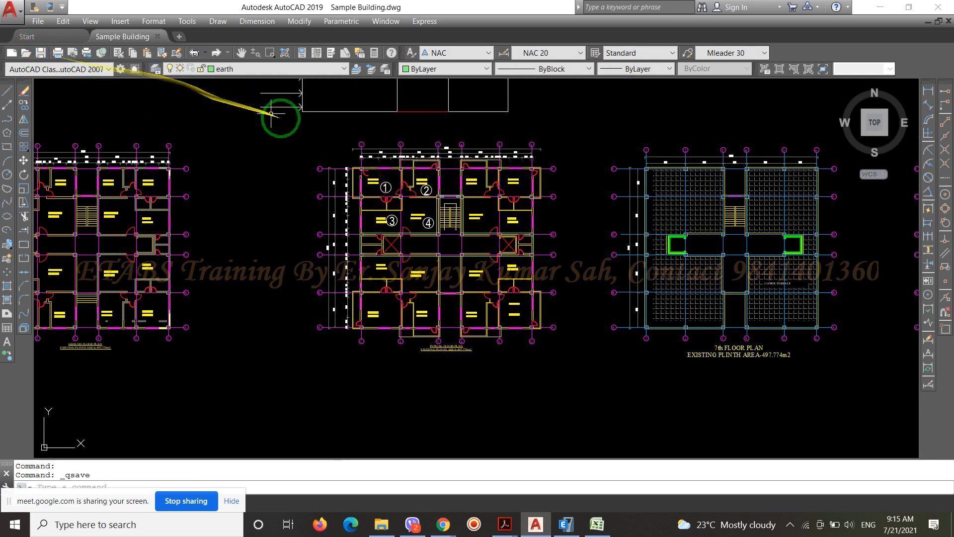
# Examine how the balcony walls meet the columns along grid F between grids 2 and 5 on the typical floor plan
pyautogui.scroll(6, 427, 148)
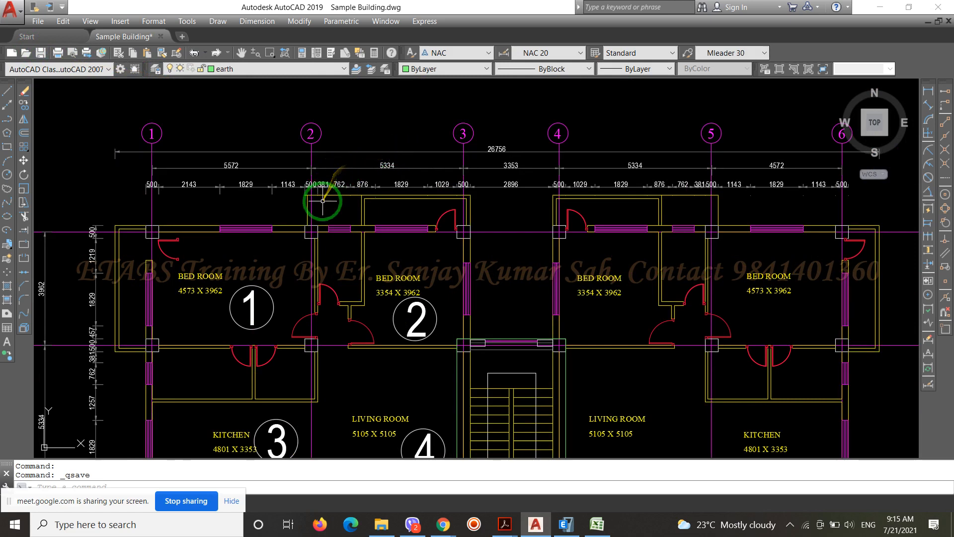
pyautogui.scroll(6, 319, 203)
pyautogui.scroll(-8, 251, 111)
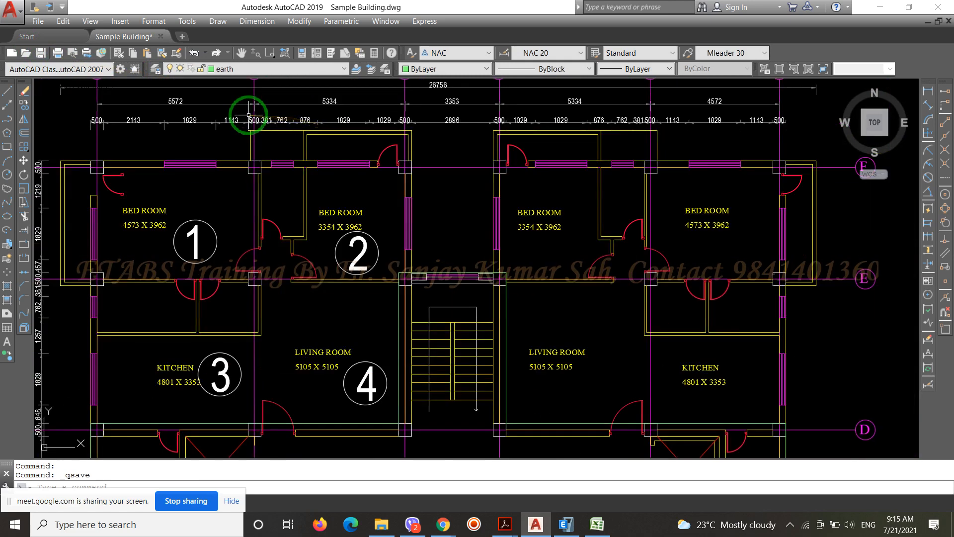
pyautogui.scroll(6, 524, 145)
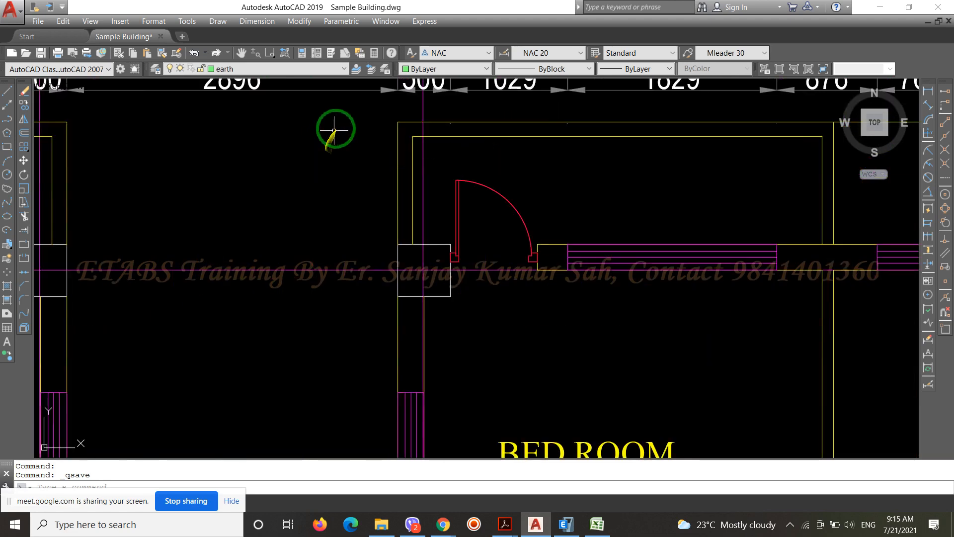
pyautogui.scroll(-2, 349, 114)
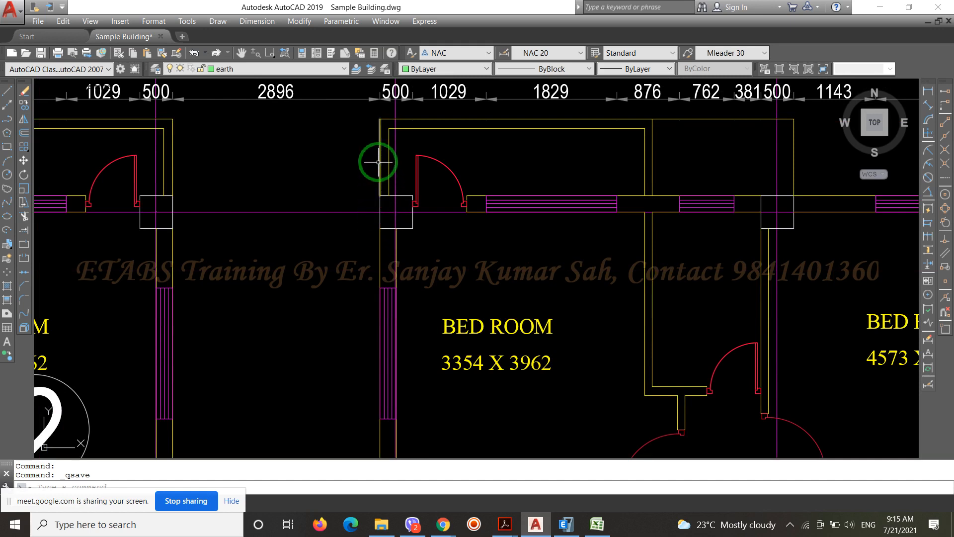
pyautogui.moveTo(379, 123)
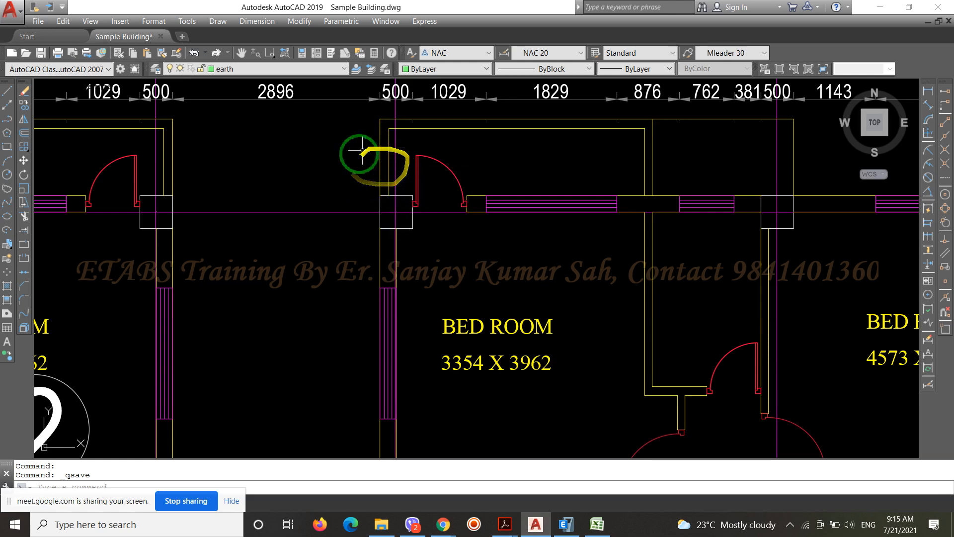
pyautogui.scroll(-2, 268, 180)
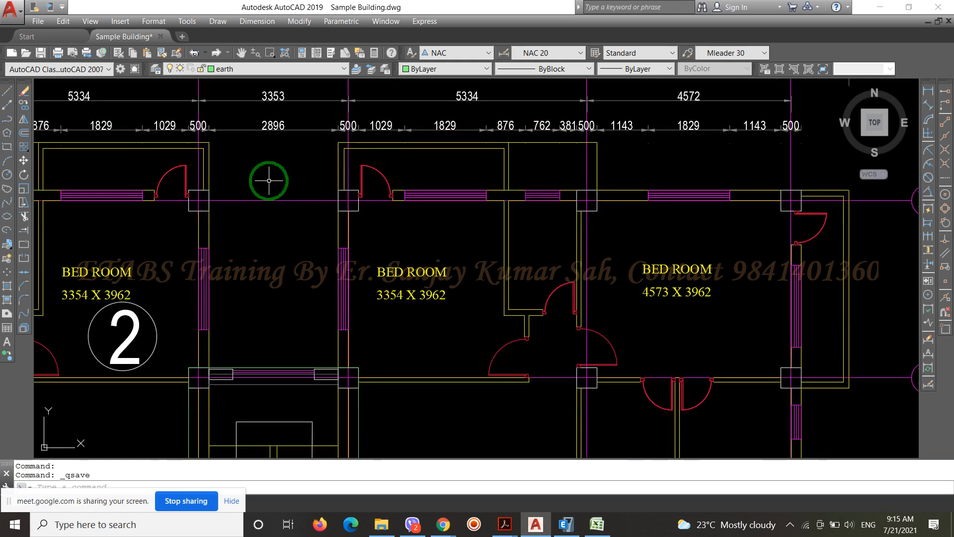
pyautogui.scroll(2, 372, 145)
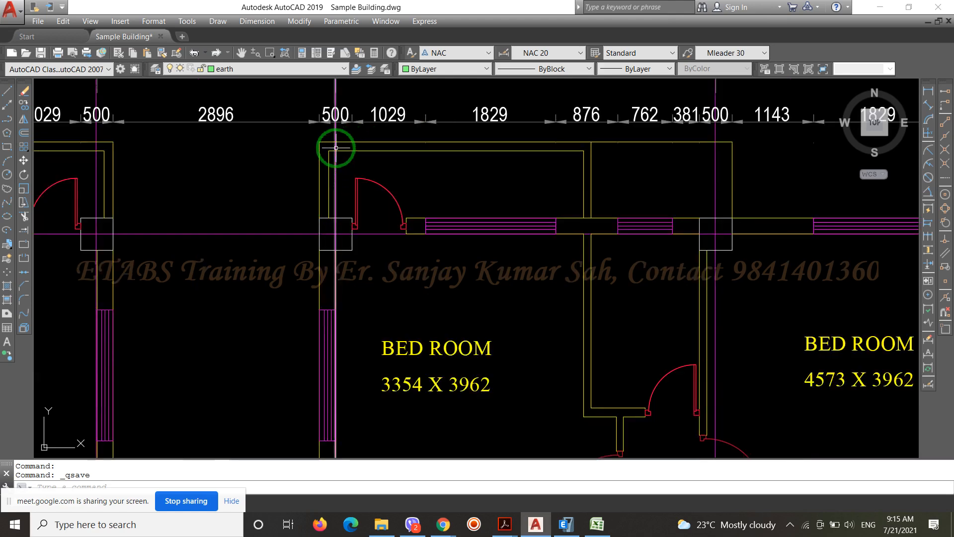
pyautogui.scroll(-4, 488, 169)
pyautogui.scroll(3, 368, 168)
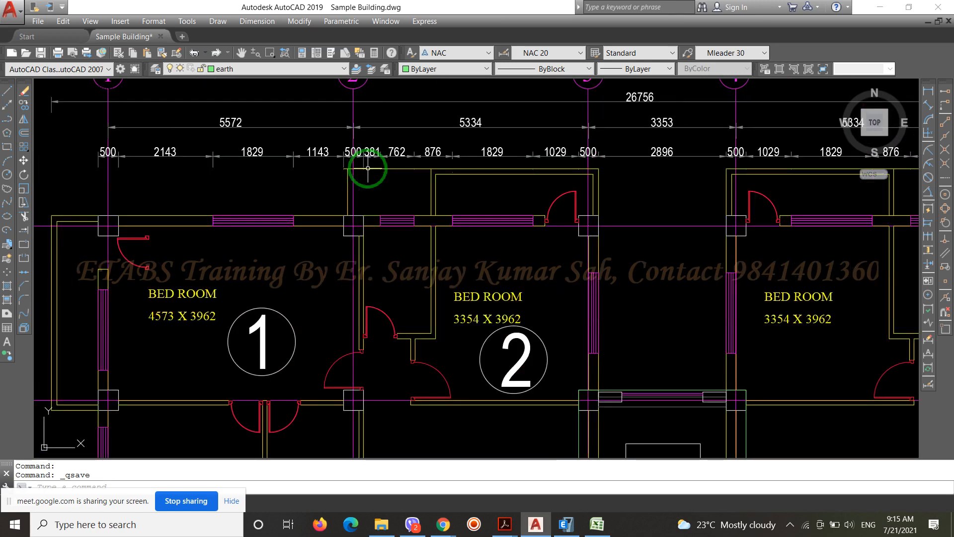
# Examine the balcony outside grid F between grids 2 and 3, including its dividing wall, openings and dimension string near grid 2
pyautogui.scroll(-4, 365, 169)
pyautogui.scroll(6, 356, 232)
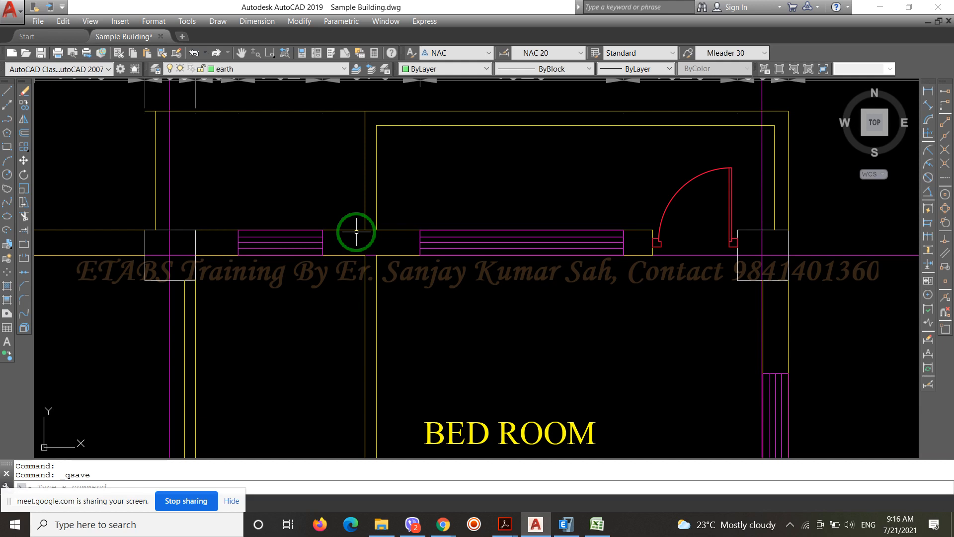
pyautogui.scroll(-8, 353, 230)
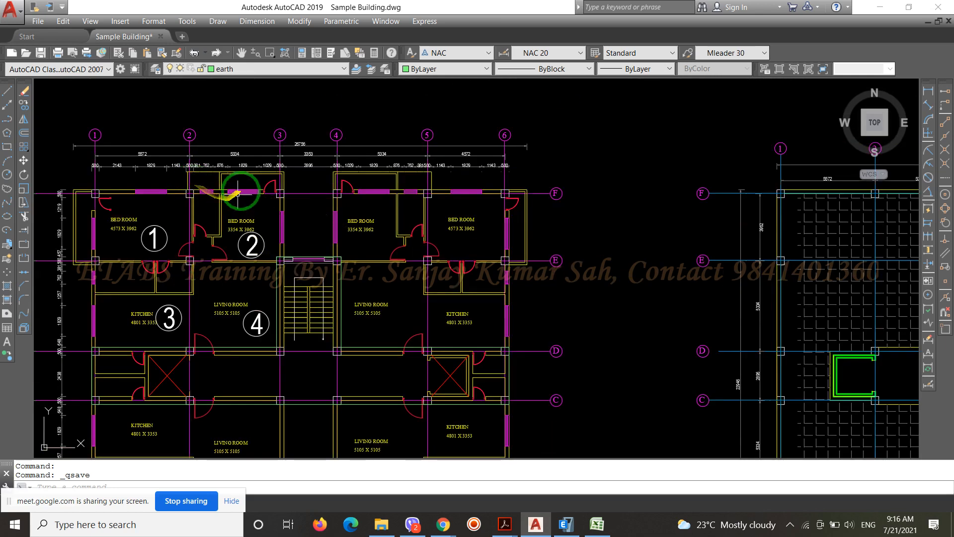
pyautogui.scroll(6, 240, 192)
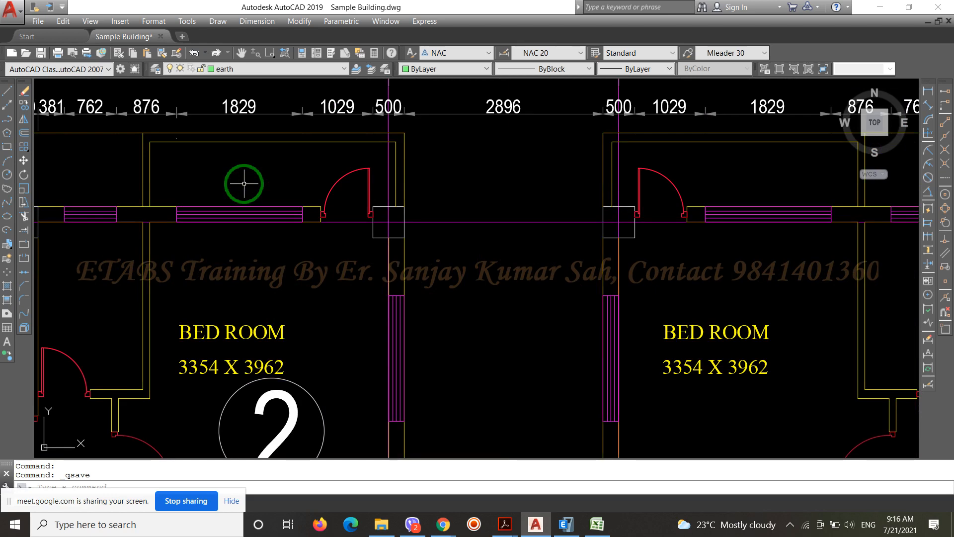
pyautogui.scroll(-5, 332, 189)
pyautogui.scroll(5, 240, 175)
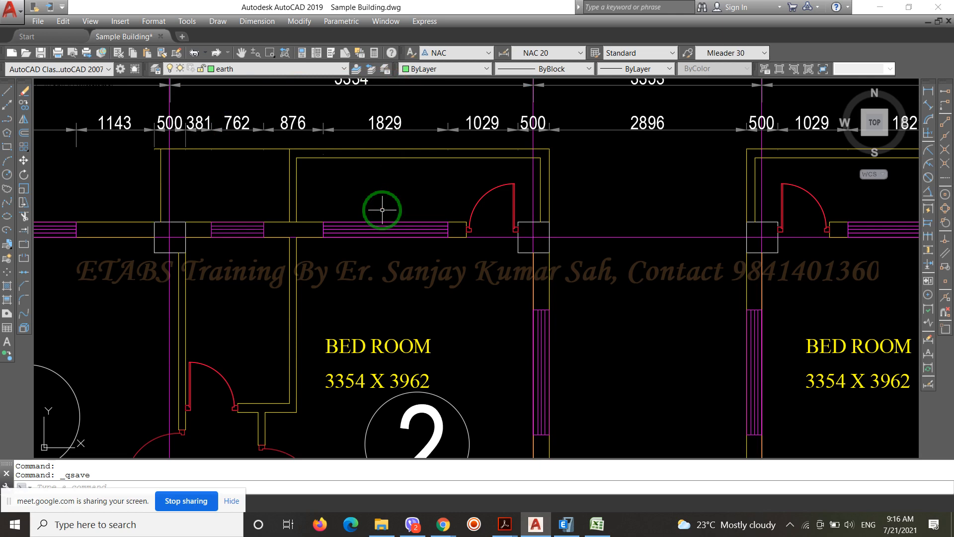
pyautogui.scroll(-2, 247, 181)
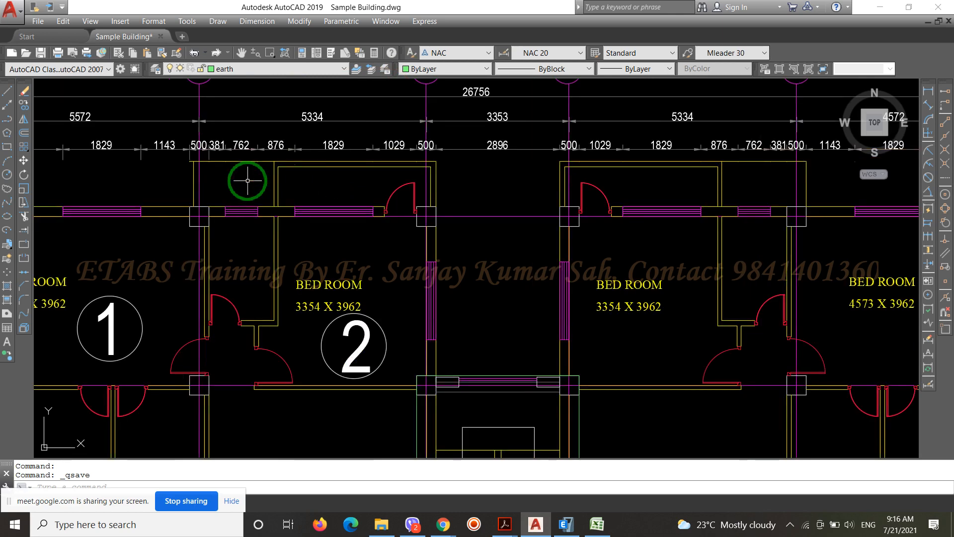
pyautogui.scroll(2, 247, 180)
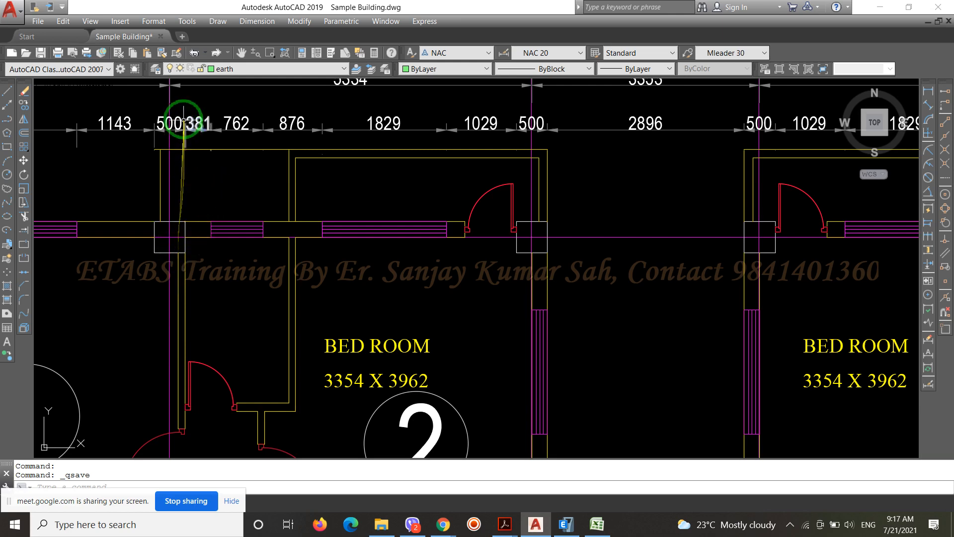
pyautogui.scroll(-2, 174, 221)
pyautogui.scroll(4, 254, 226)
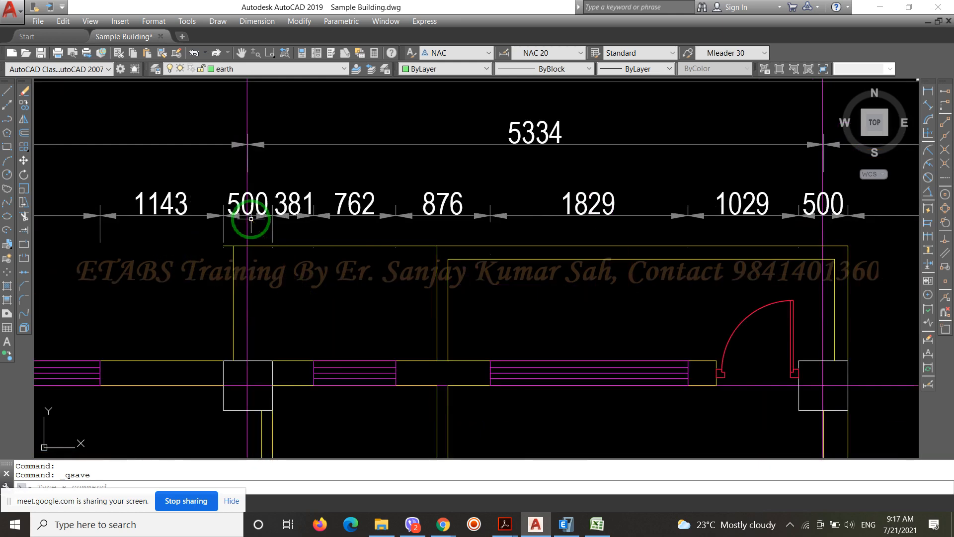
pyautogui.scroll(-2, 365, 232)
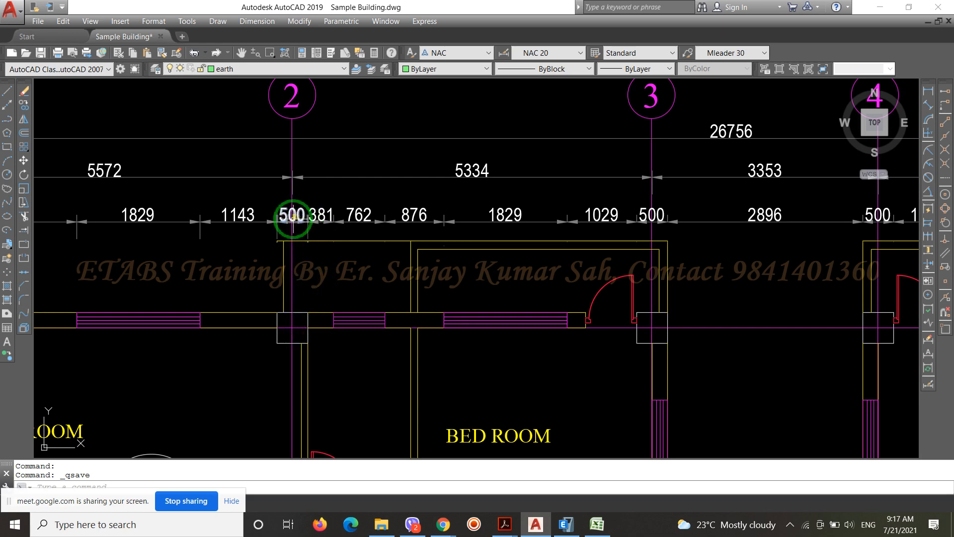
# Examine where the balcony's side walls and dividing wall meet the columns and wall along grid F at grids 2 and 3
pyautogui.scroll(-4, 293, 219)
pyautogui.scroll(6, 437, 241)
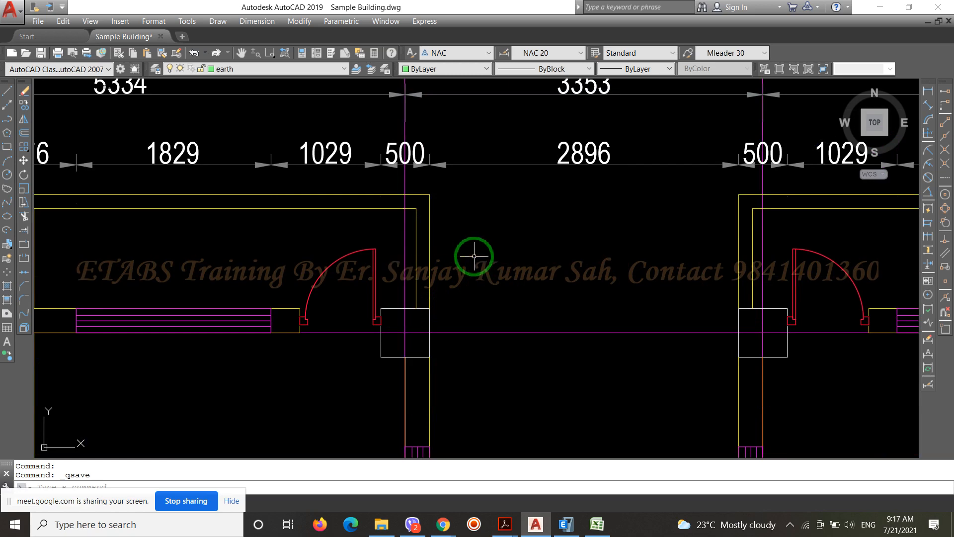
pyautogui.scroll(-3, 501, 209)
pyautogui.scroll(5, 447, 268)
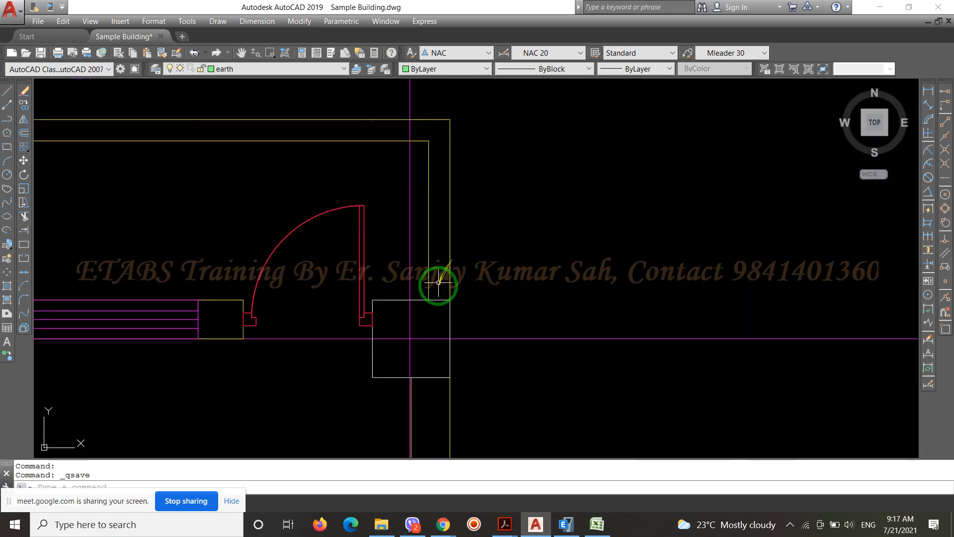
pyautogui.scroll(-3, 586, 278)
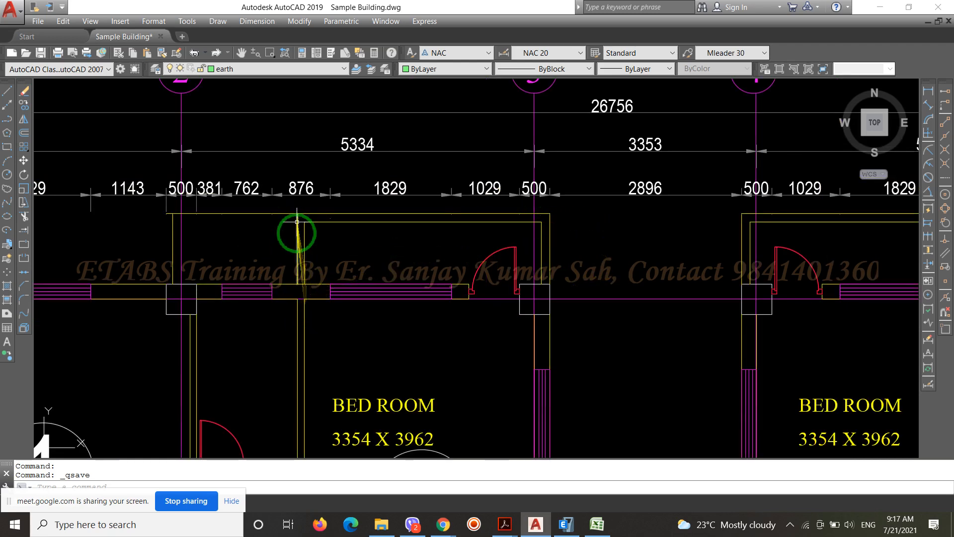
pyautogui.scroll(-4, 376, 184)
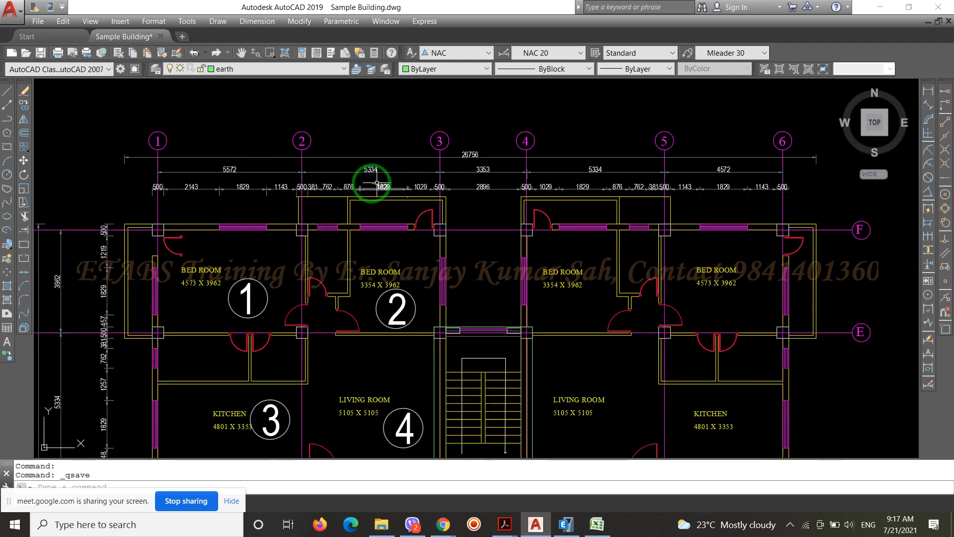
pyautogui.scroll(4, 331, 201)
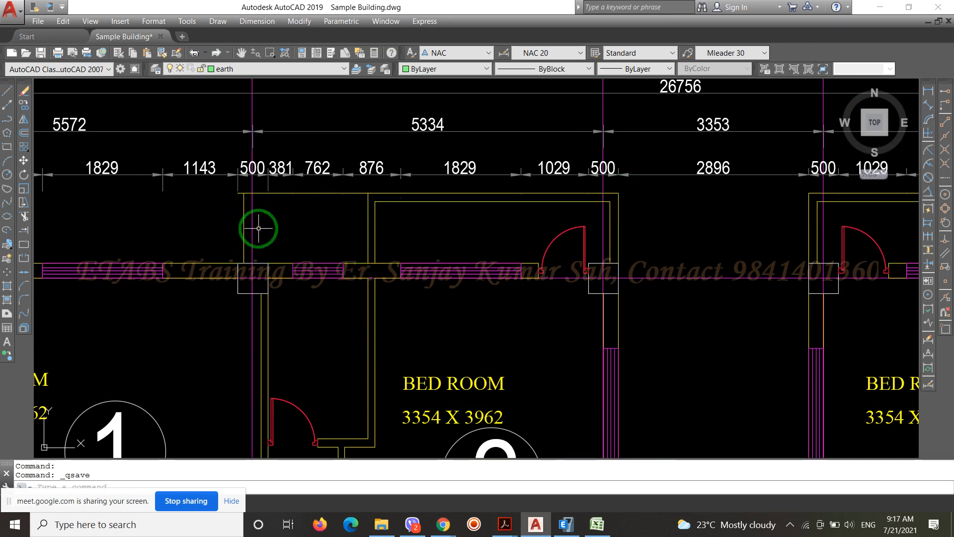
pyautogui.scroll(-2, 298, 172)
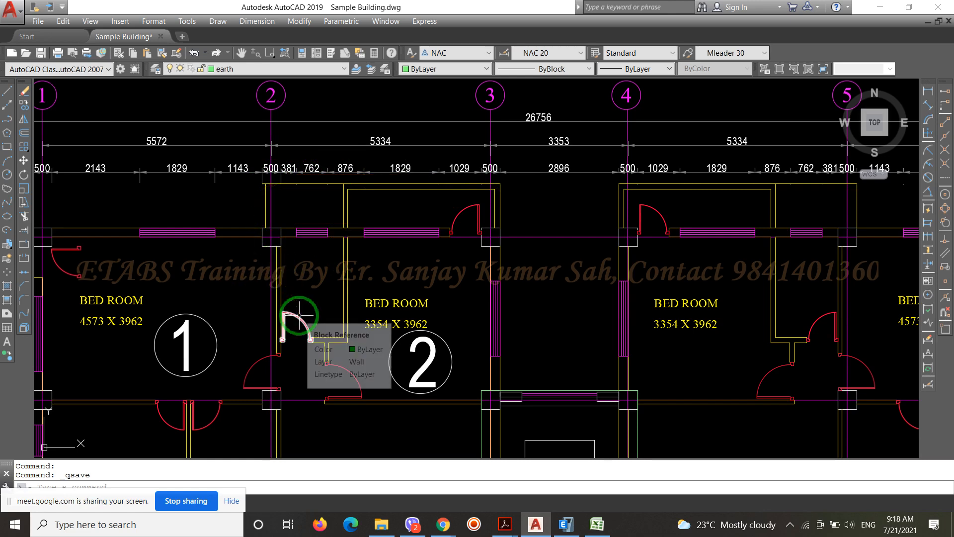
pyautogui.scroll(5, 394, 170)
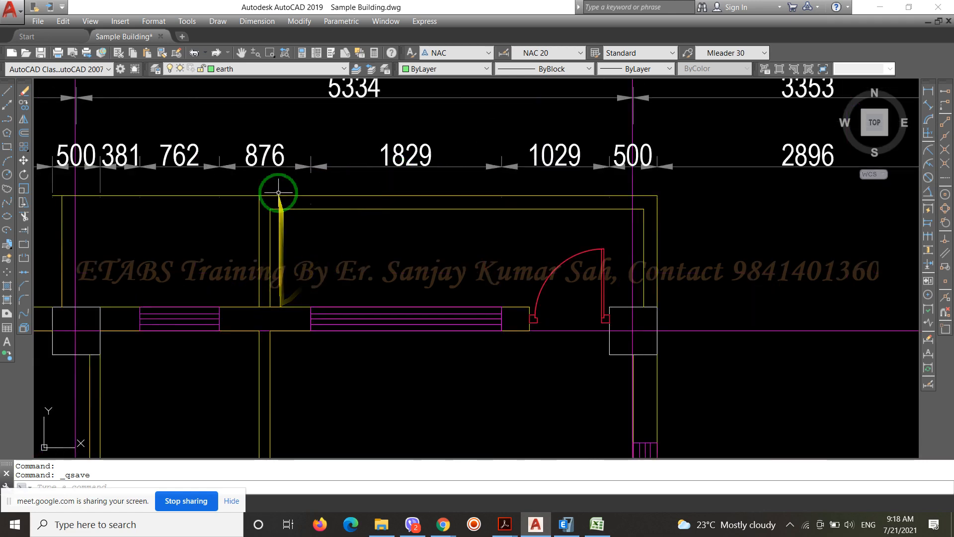
pyautogui.scroll(-4, 459, 200)
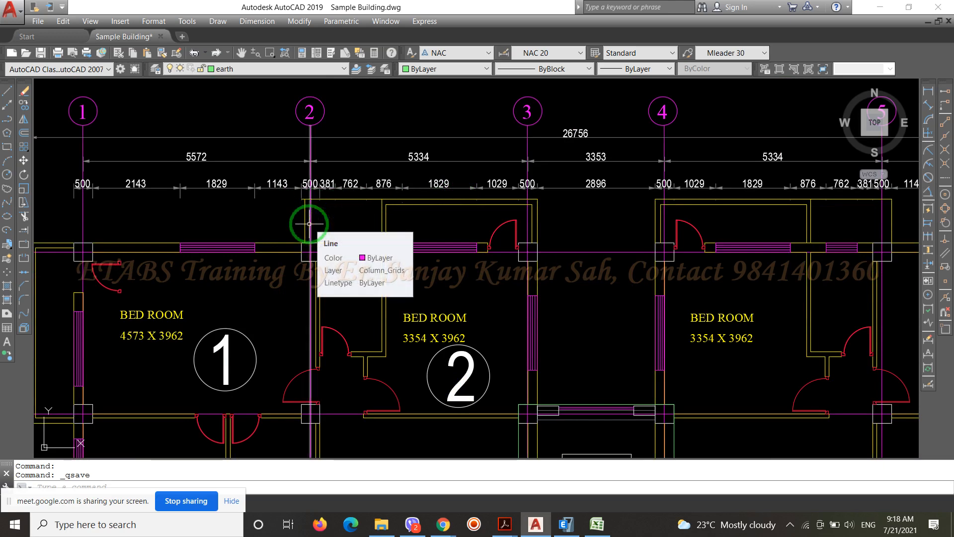
pyautogui.scroll(2, 379, 244)
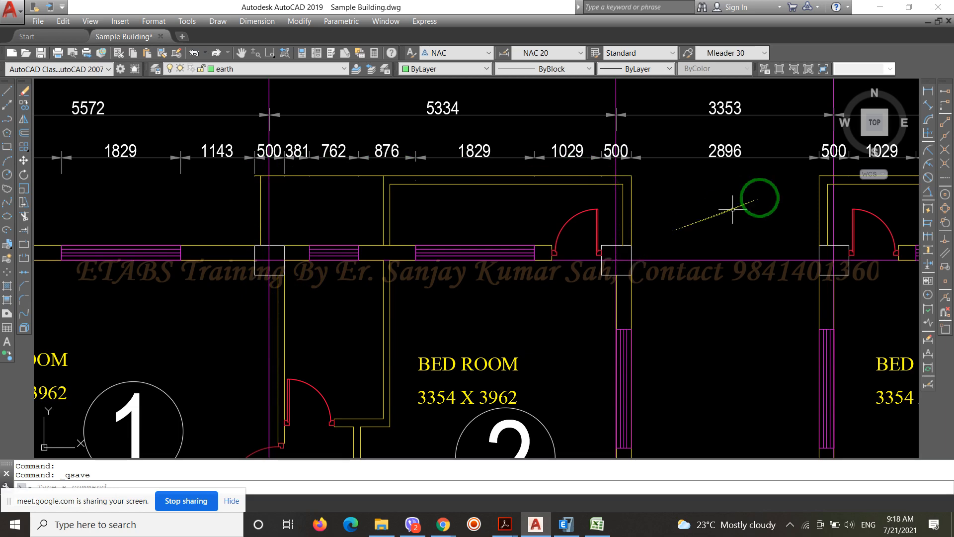
# Measure the balcony's projection at grid 2 from the column's outer face to the outer edge with a temporary linear dimension
pyautogui.click(927, 91)
pyautogui.scroll(4, 255, 194)
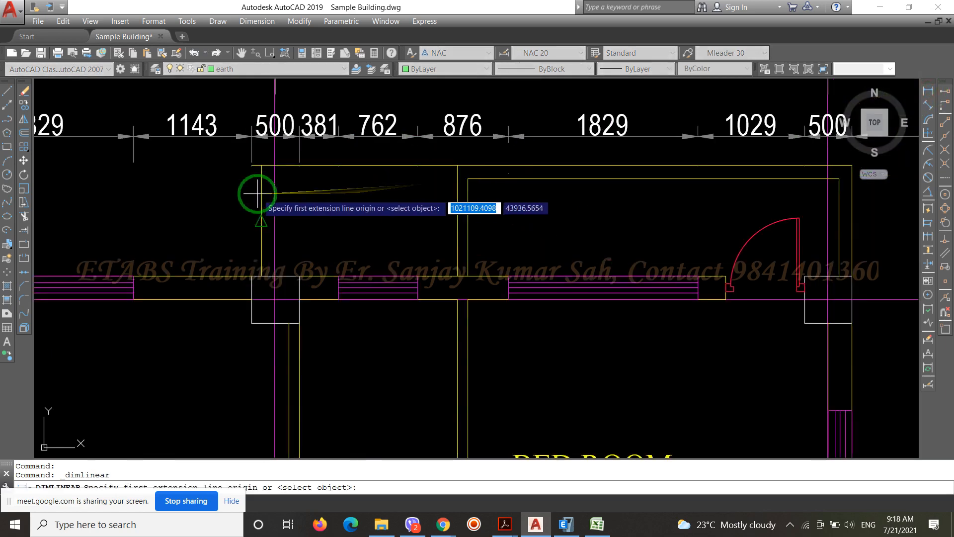
pyautogui.click(263, 310)
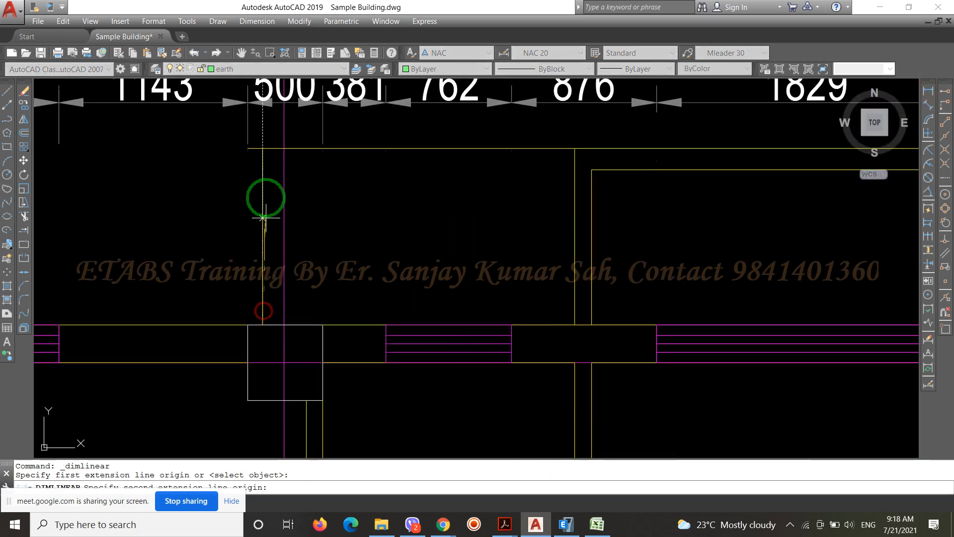
pyautogui.click(263, 150)
pyautogui.scroll(4, 322, 243)
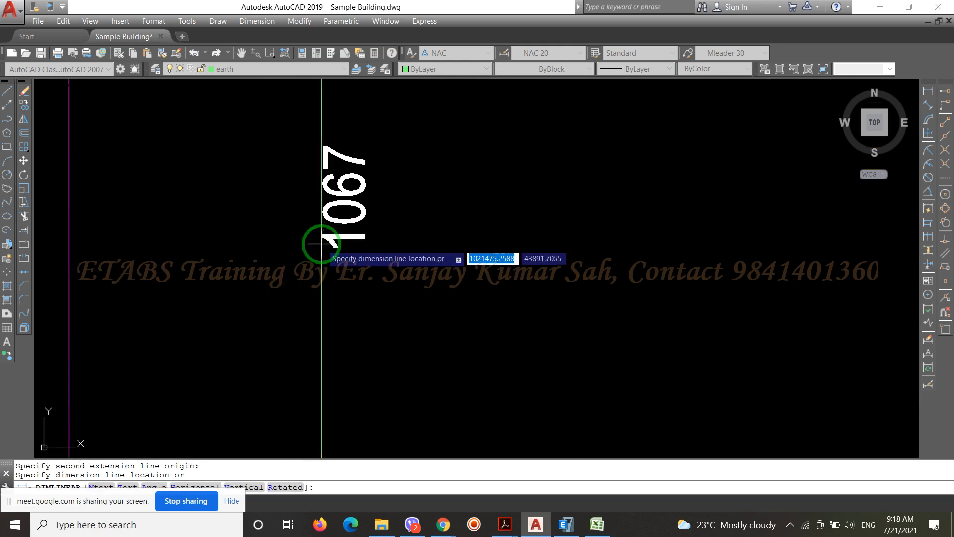
pyautogui.scroll(-4, 322, 243)
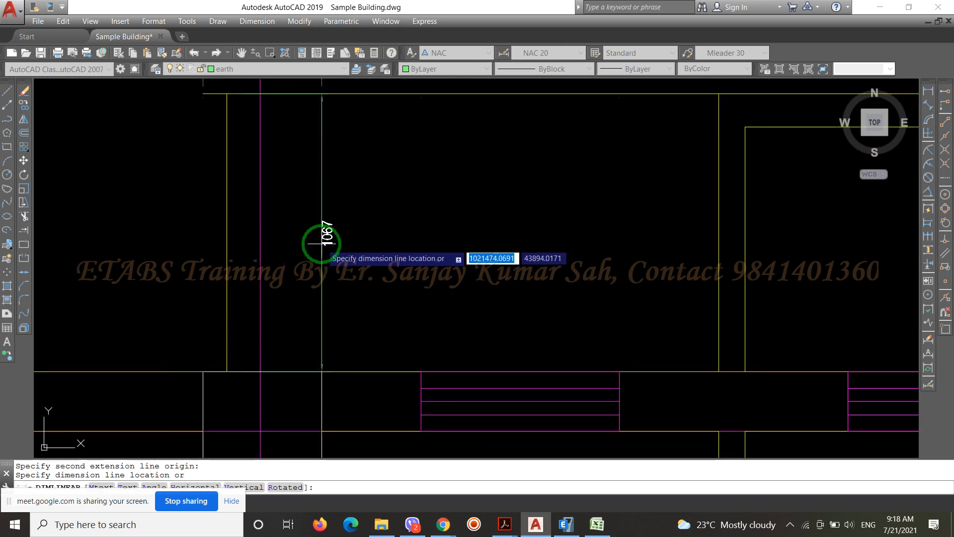
pyautogui.press('Escape')
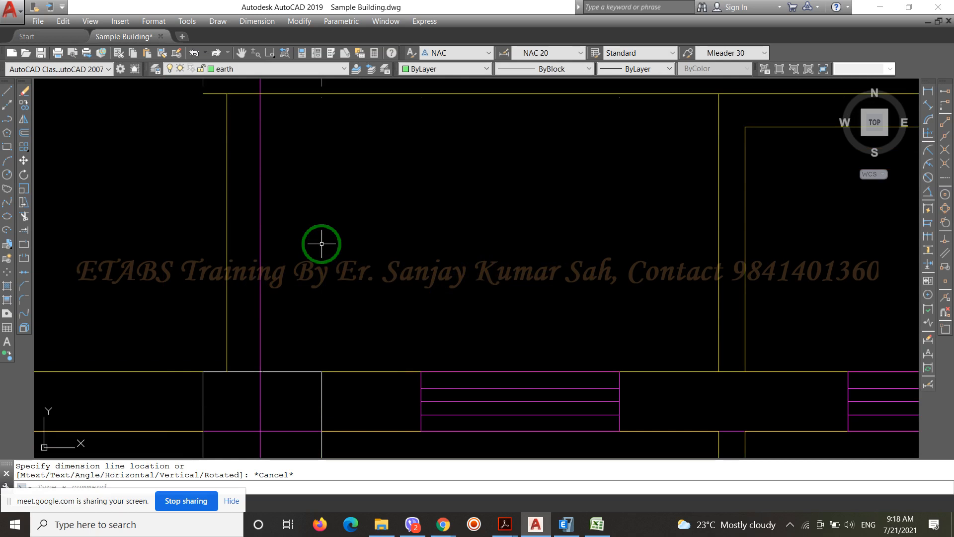
# Measure the balcony's projection from the grid F and 2 intersection to its outer edge with a temporary linear dimension
pyautogui.click(927, 91)
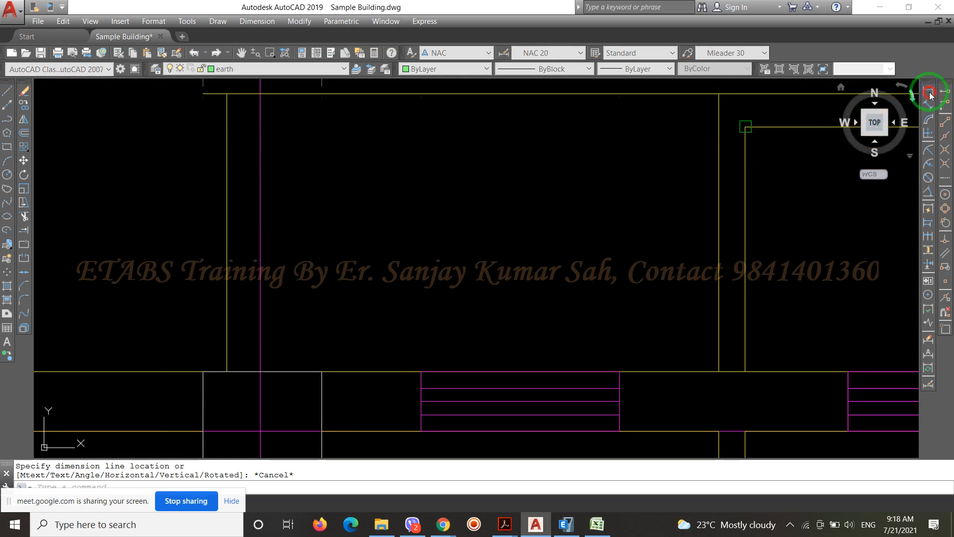
pyautogui.scroll(-2, 406, 191)
pyautogui.click(317, 341)
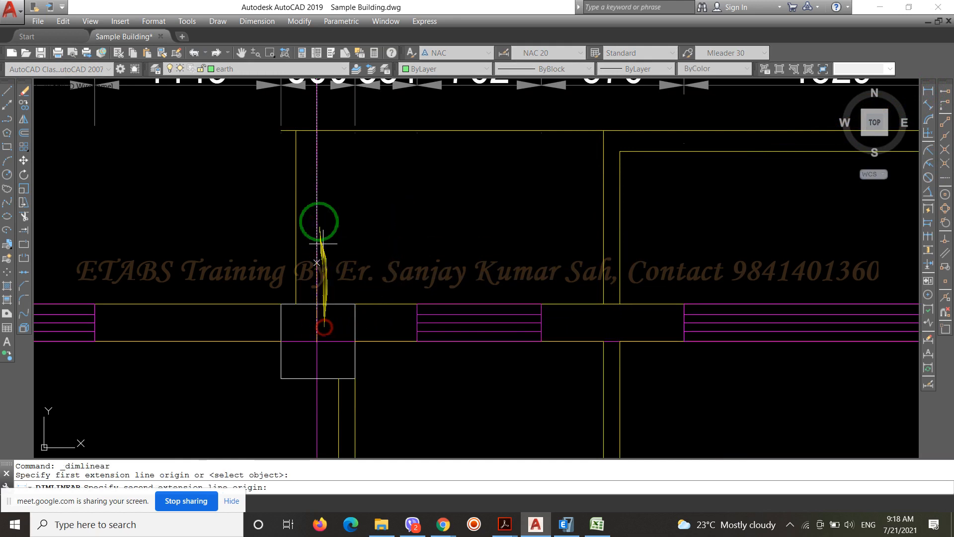
pyautogui.click(310, 127)
pyautogui.scroll(3, 342, 197)
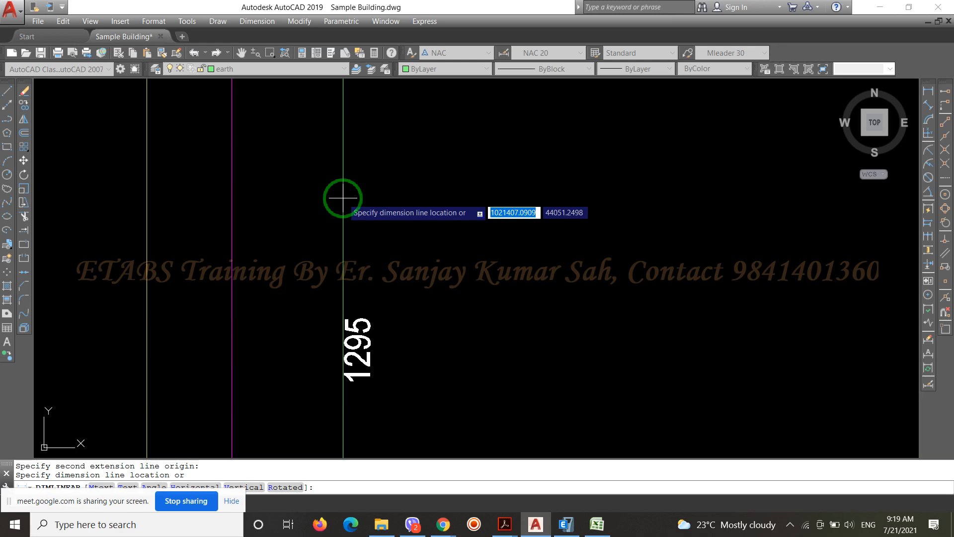
pyautogui.press('Escape')
pyautogui.scroll(-5, 343, 198)
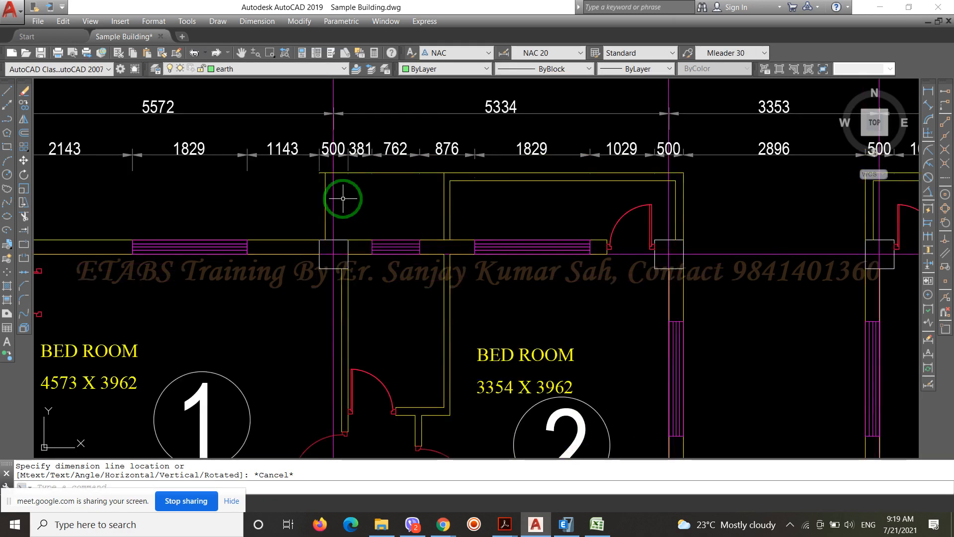
pyautogui.scroll(2, 343, 197)
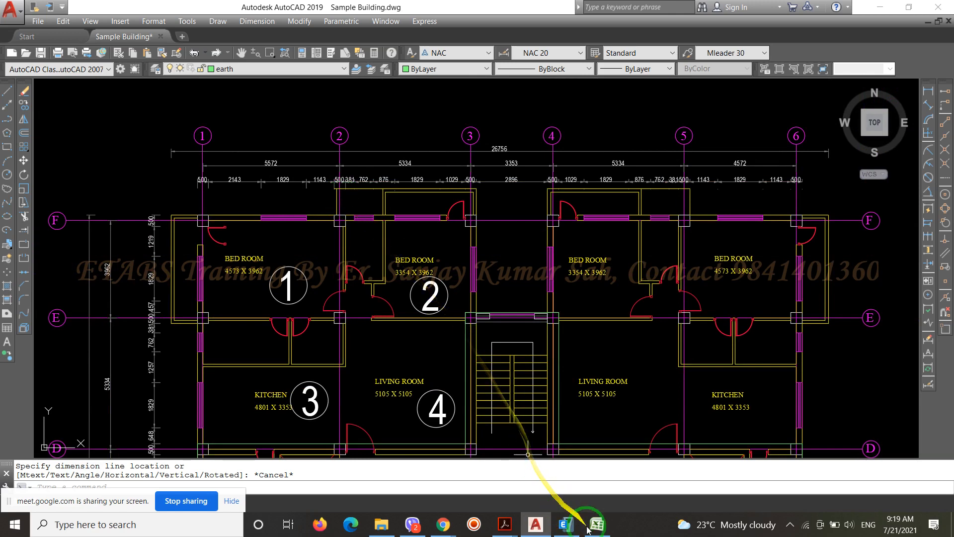
# Switch to the ETABS model and display the plan view of G. Floor Lvl
pyautogui.click(569, 524)
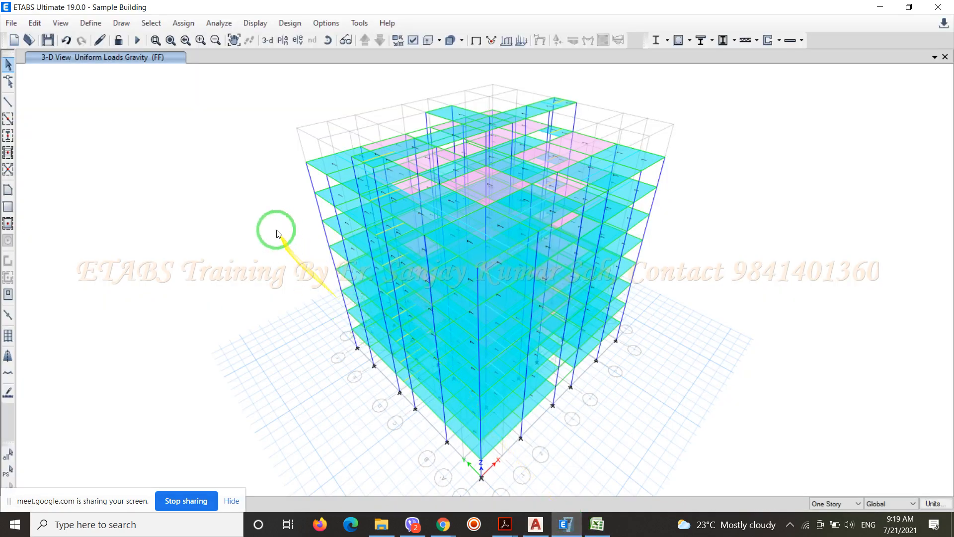
pyautogui.click(287, 45)
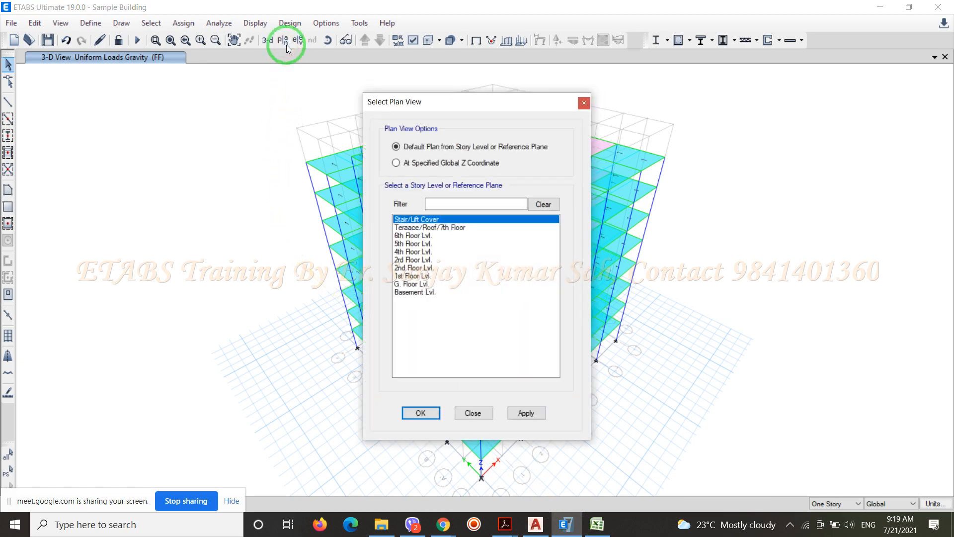
pyautogui.click(407, 284)
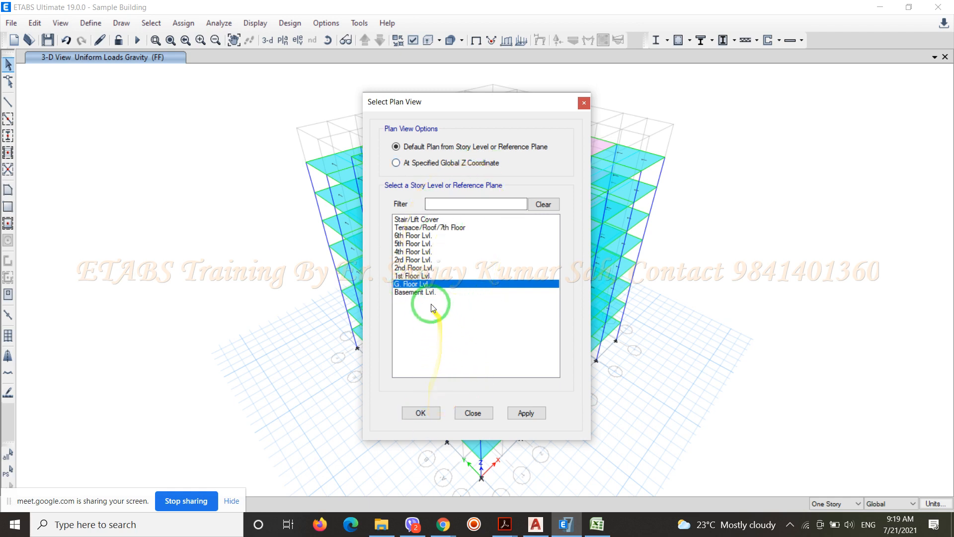
pyautogui.click(425, 418)
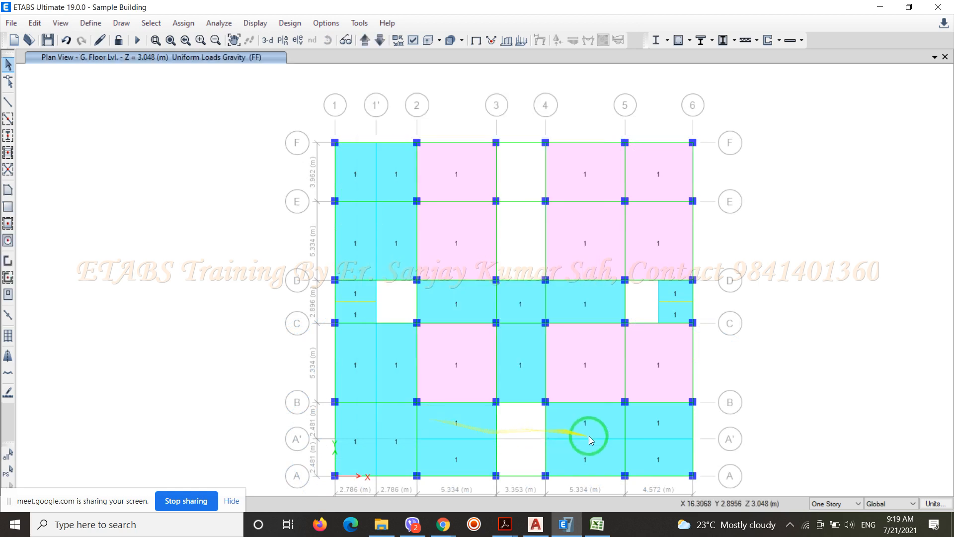
# Set the story scope of the ground floor plan view to All Stories
pyautogui.click(858, 504)
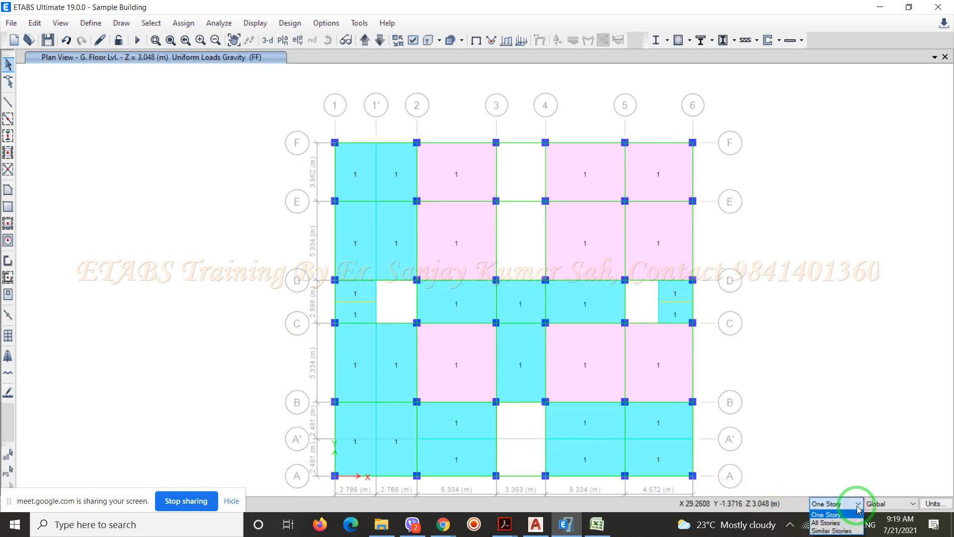
pyautogui.click(826, 522)
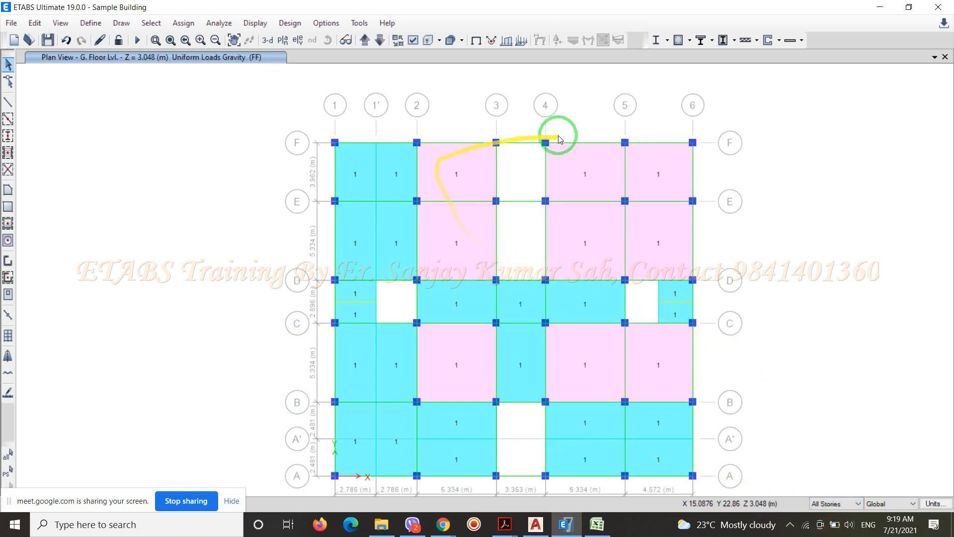
pyautogui.scroll(5, 523, 149)
pyautogui.scroll(-5, 383, 196)
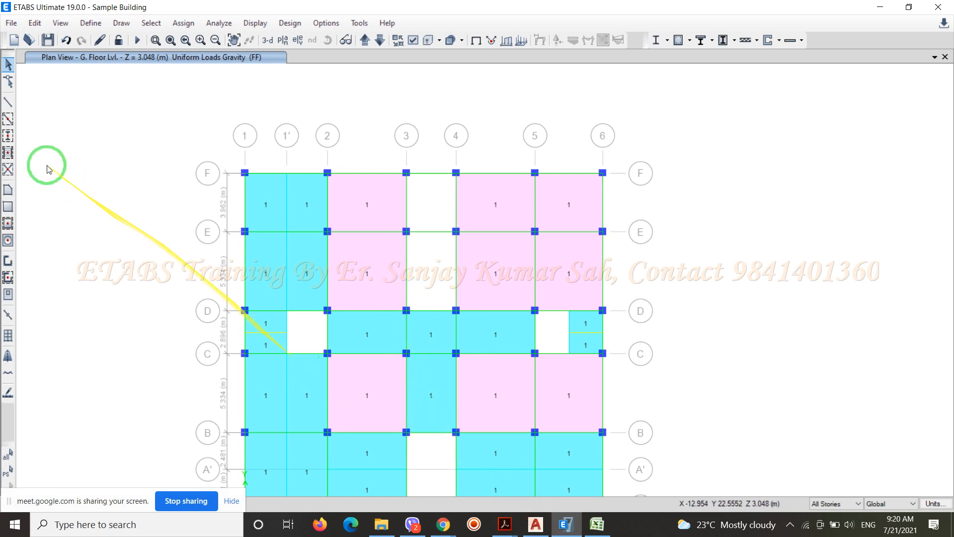
# Add a copy of the B300x500 frame section property and name it EB 150 x 500
pyautogui.click(91, 26)
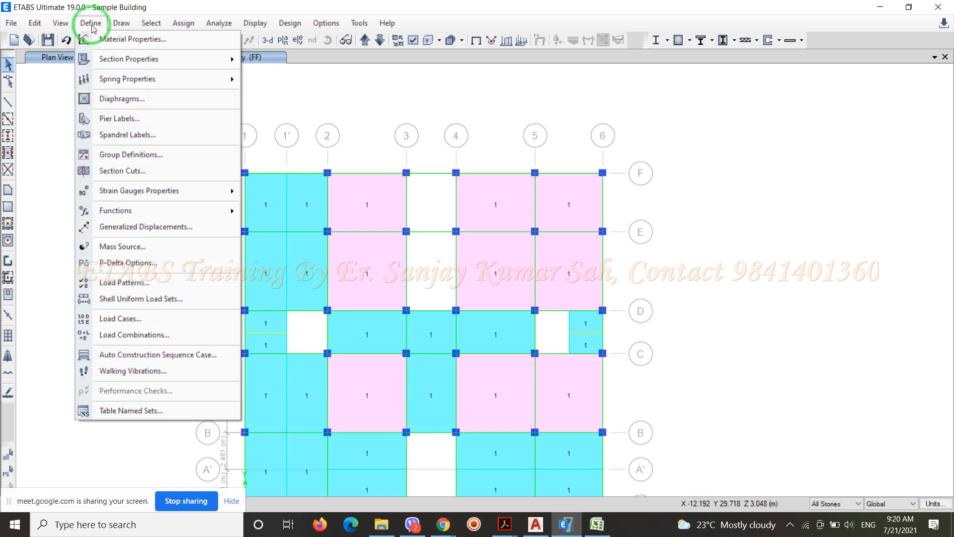
pyautogui.click(268, 60)
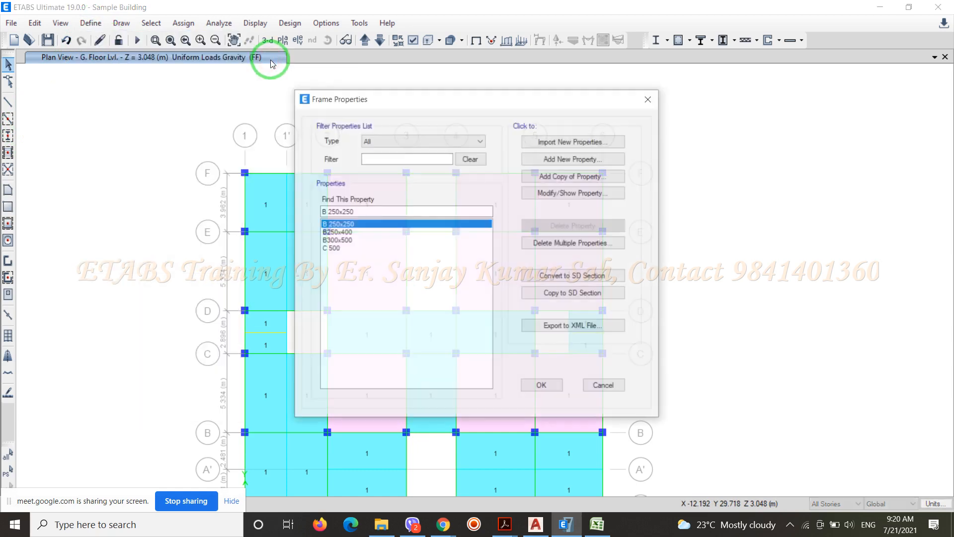
pyautogui.click(348, 240)
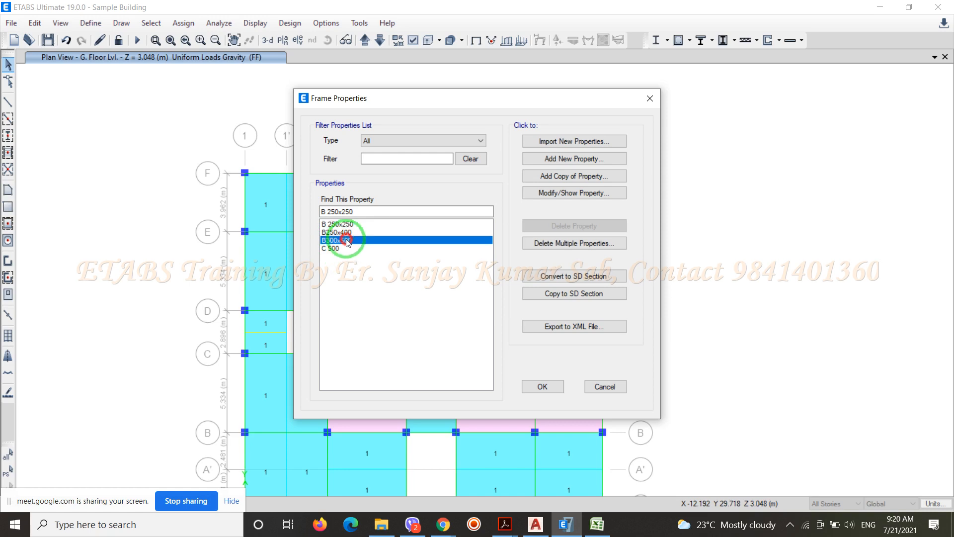
pyautogui.click(585, 175)
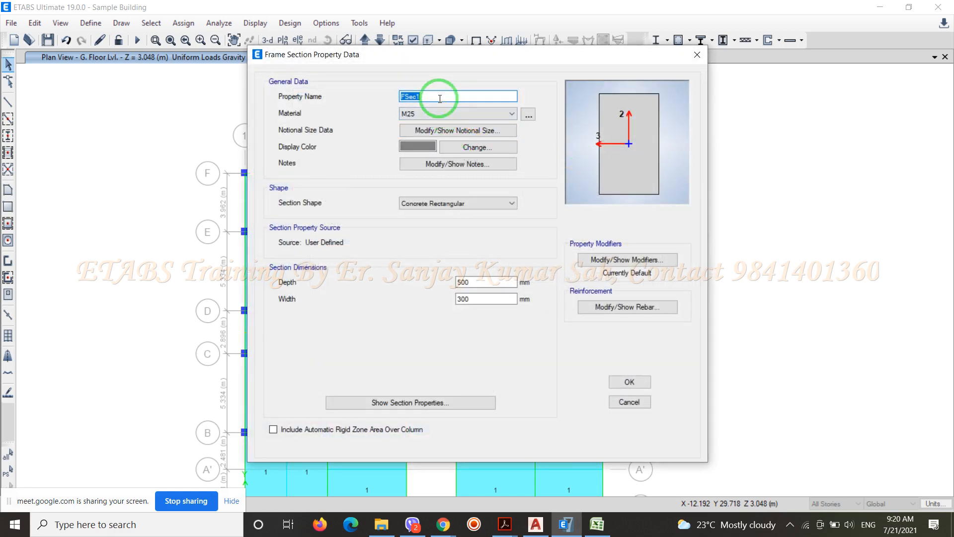
pyautogui.write('EB 150')
pyautogui.write('x 500')
# Give the EB 150 x 500 section a yellow display color and a 150 mm width, and accept the frame property definitions
pyautogui.click(451, 149)
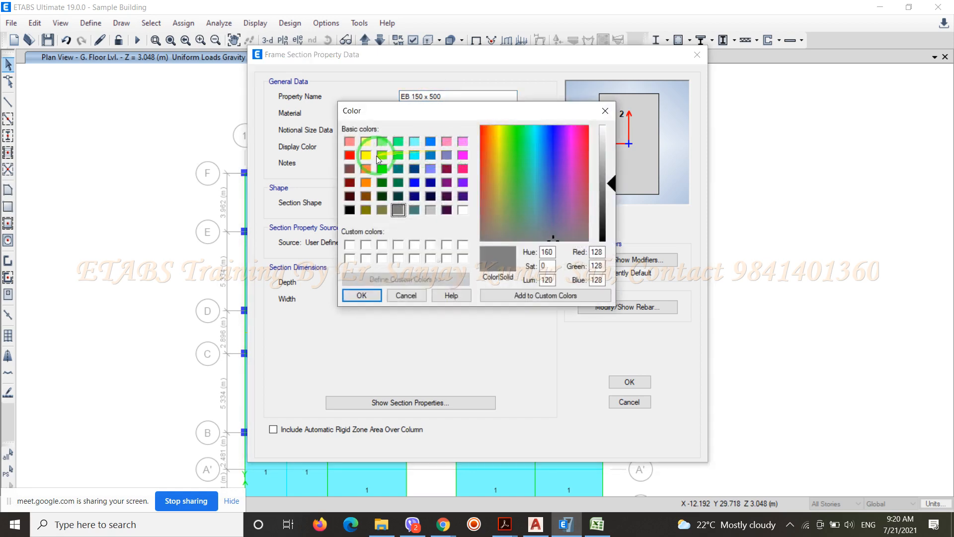
pyautogui.click(366, 157)
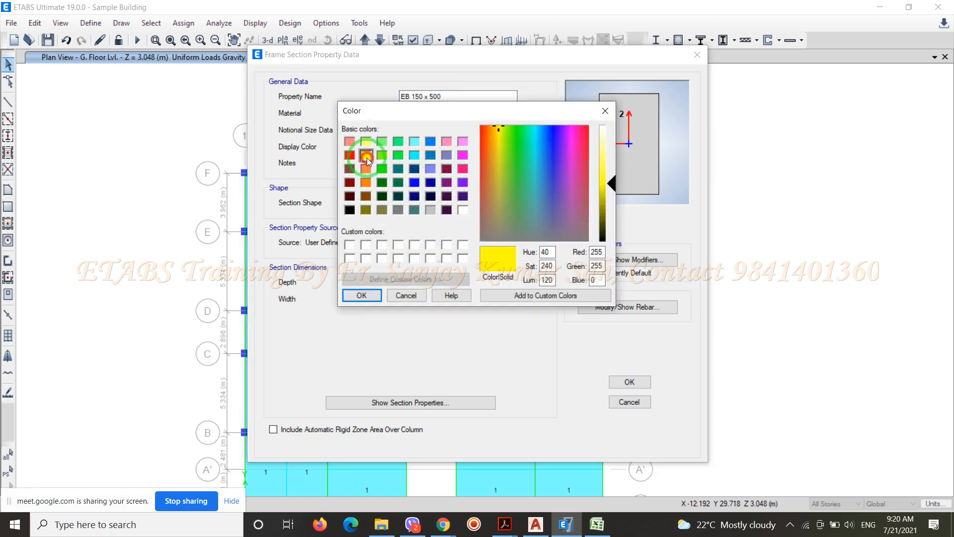
pyautogui.click(363, 295)
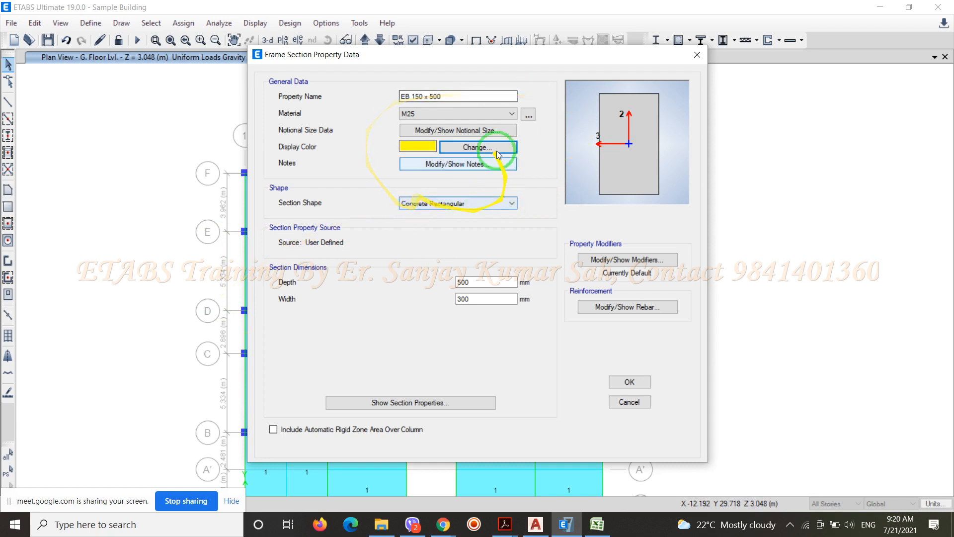
pyautogui.moveTo(453, 54); pyautogui.dragTo(403, 52)
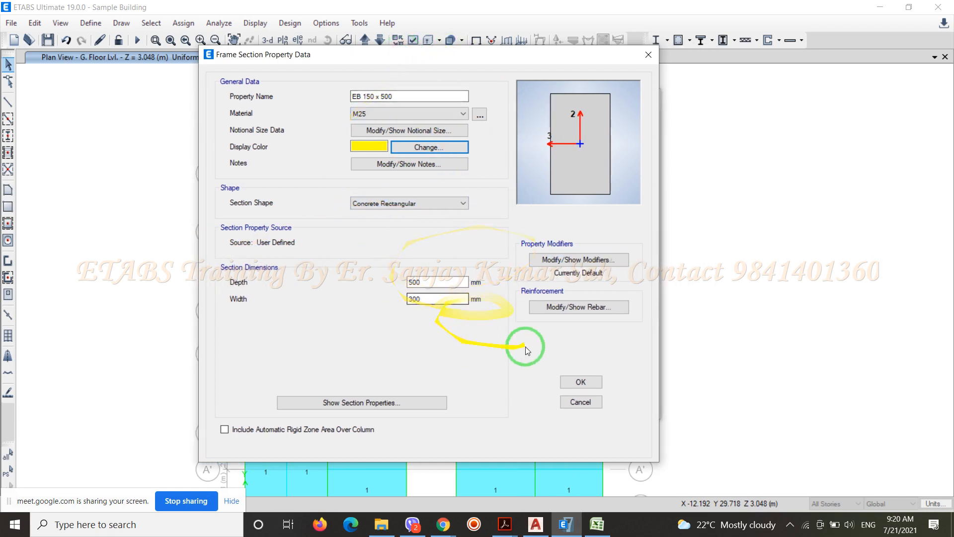
pyautogui.moveTo(419, 299); pyautogui.dragTo(404, 305)
pyautogui.write('150')
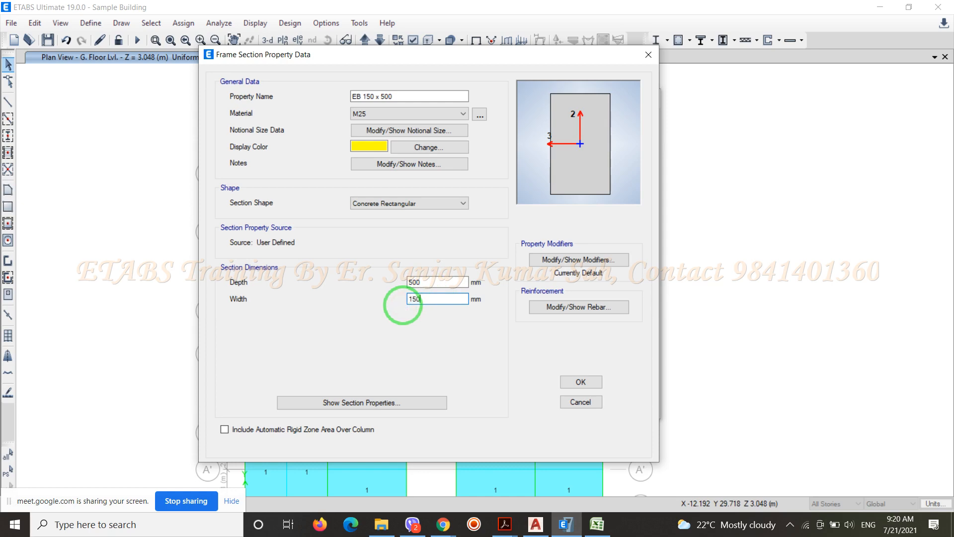
pyautogui.click(565, 384)
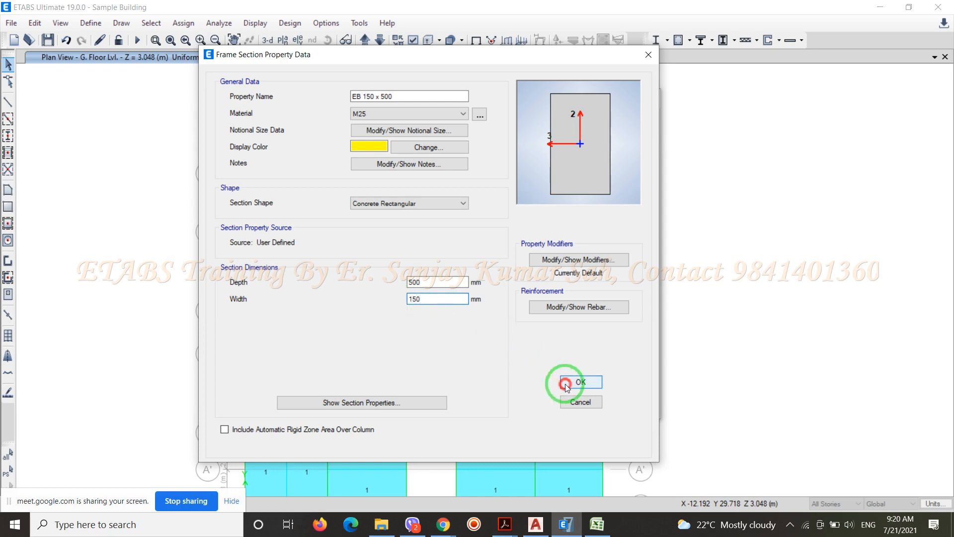
pyautogui.click(545, 385)
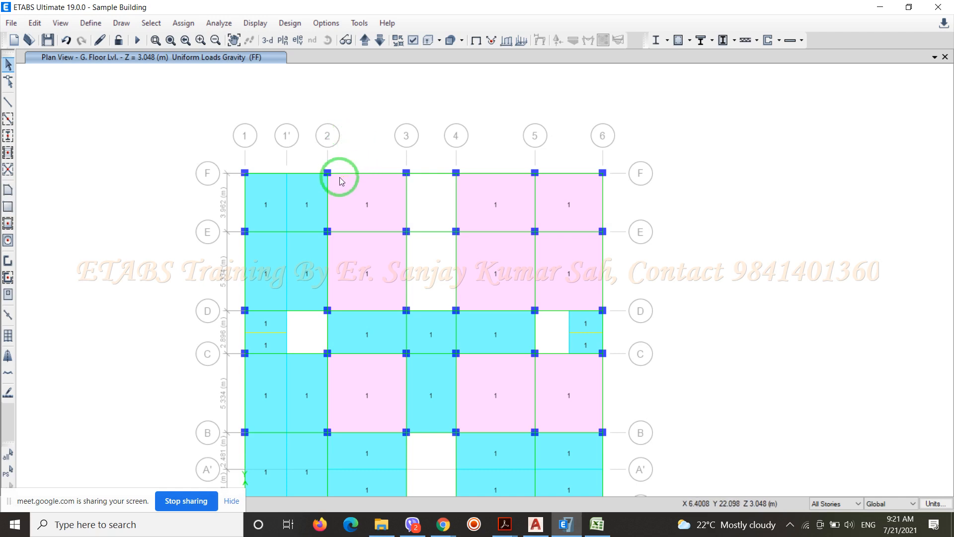
# Replicate the grid F beams between grids 2–3 and 4–5 once linearly with a dy of 1.225 m
pyautogui.click(368, 174)
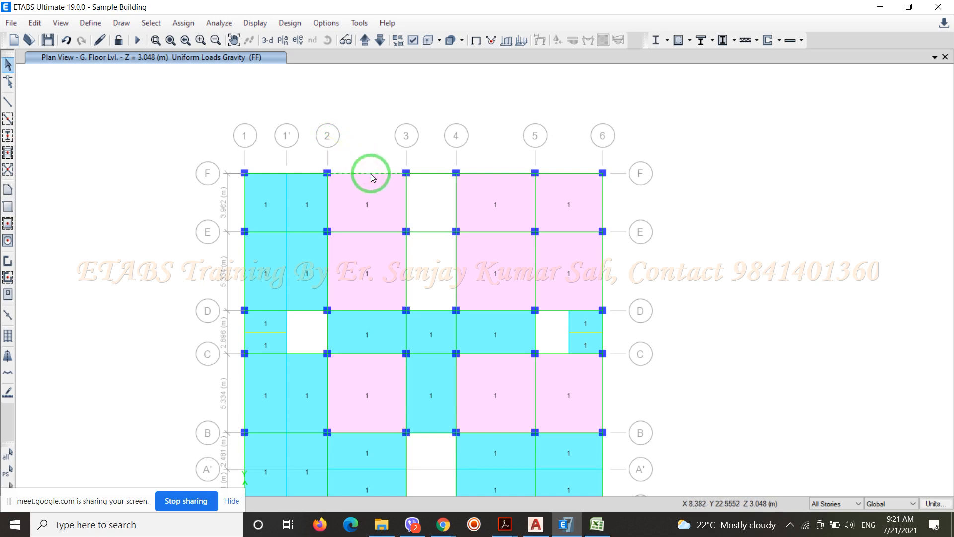
pyautogui.click(500, 175)
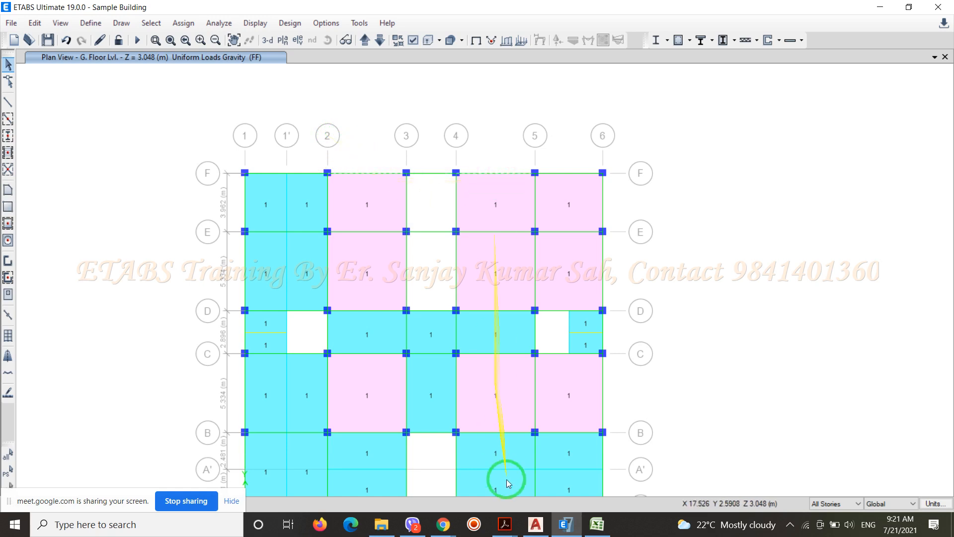
pyautogui.click(536, 525)
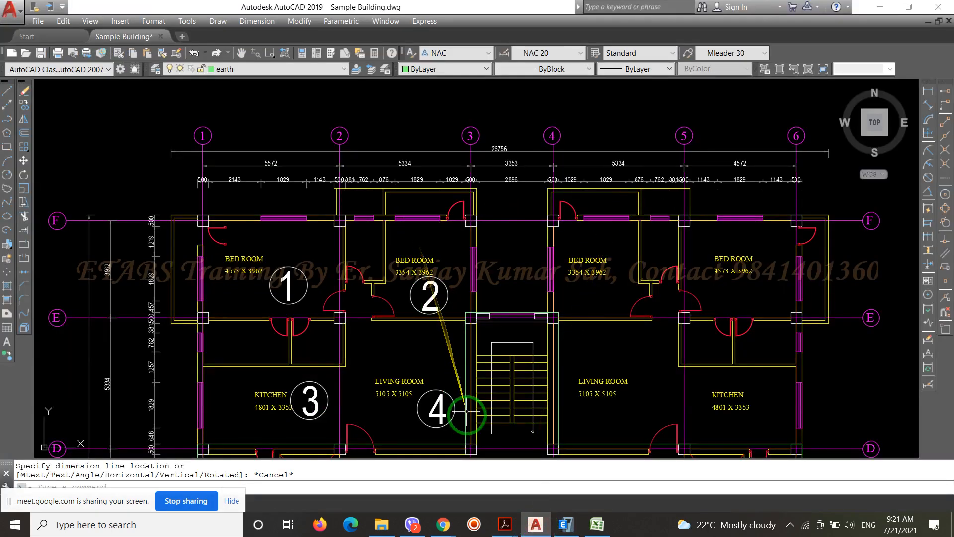
pyautogui.click(566, 524)
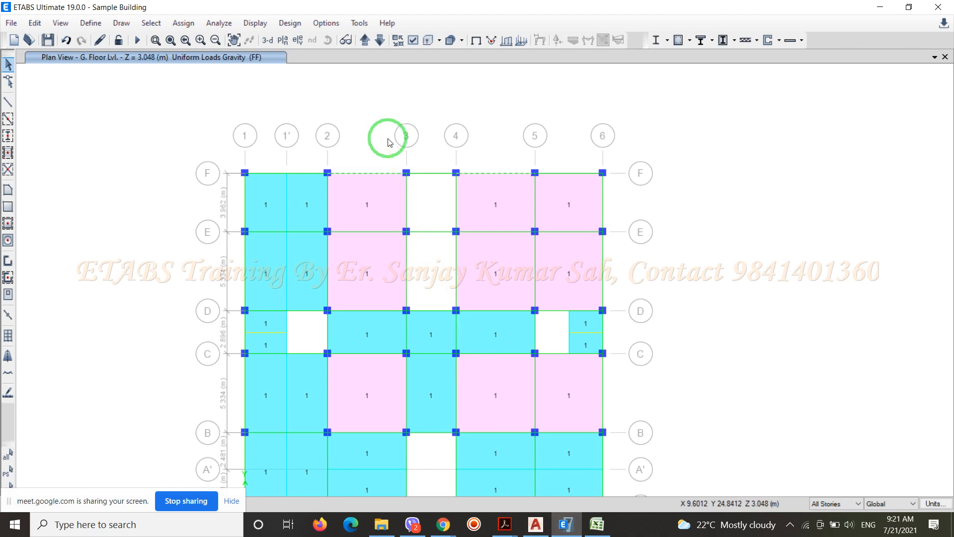
pyautogui.click(41, 26)
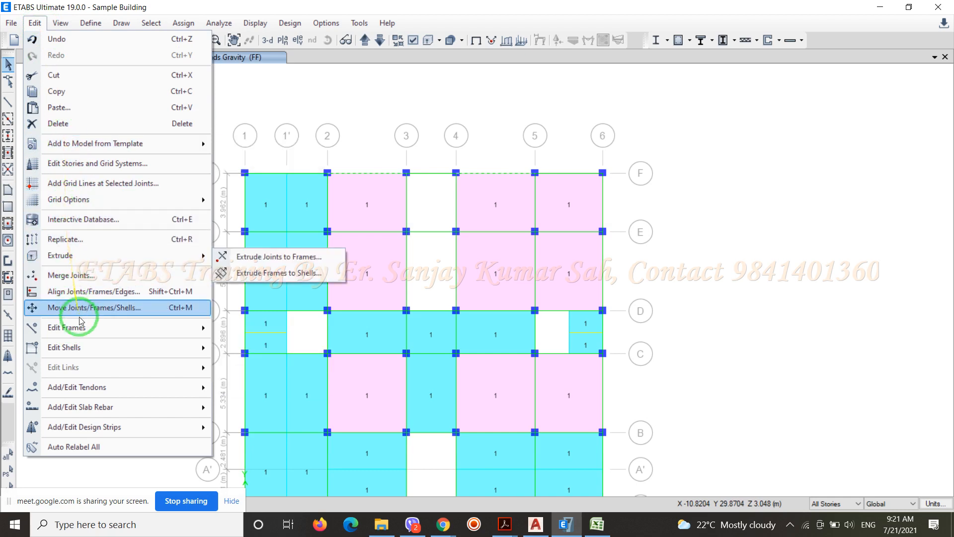
pyautogui.click(74, 240)
pyautogui.moveTo(471, 123); pyautogui.dragTo(681, 128)
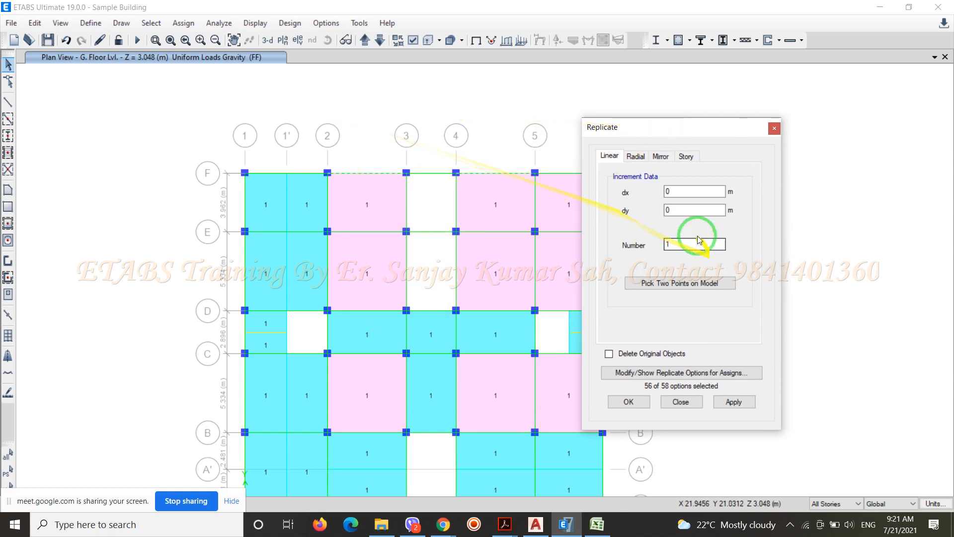
pyautogui.moveTo(678, 212); pyautogui.dragTo(655, 220)
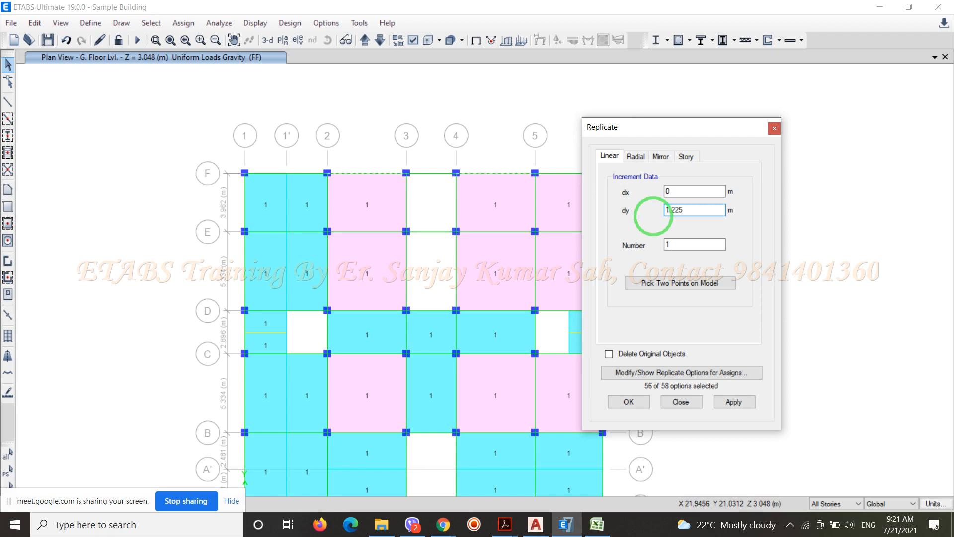
pyautogui.click(630, 403)
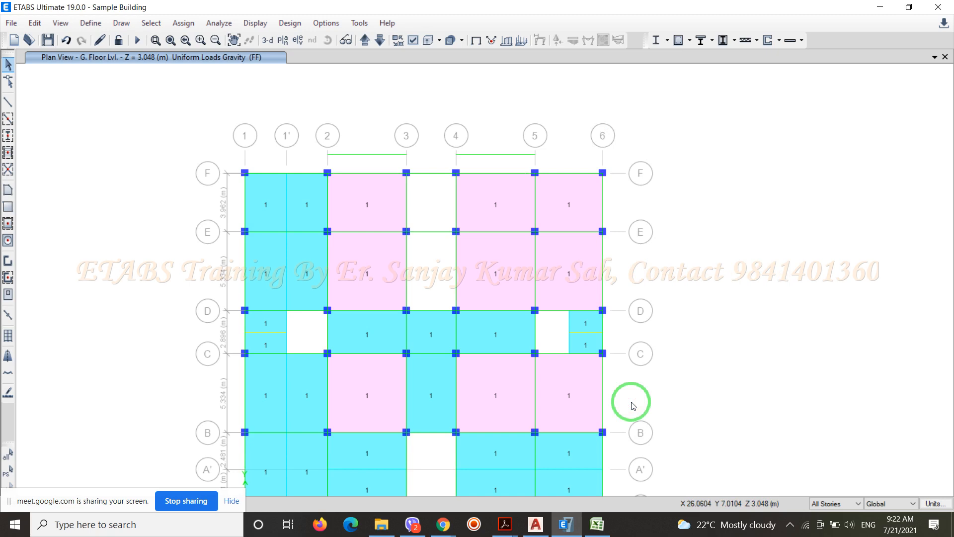
# Replicate the grid A beams between grids 2–3 and 4–5 once linearly with a dy of -1.225 m
pyautogui.scroll(-3, 454, 104)
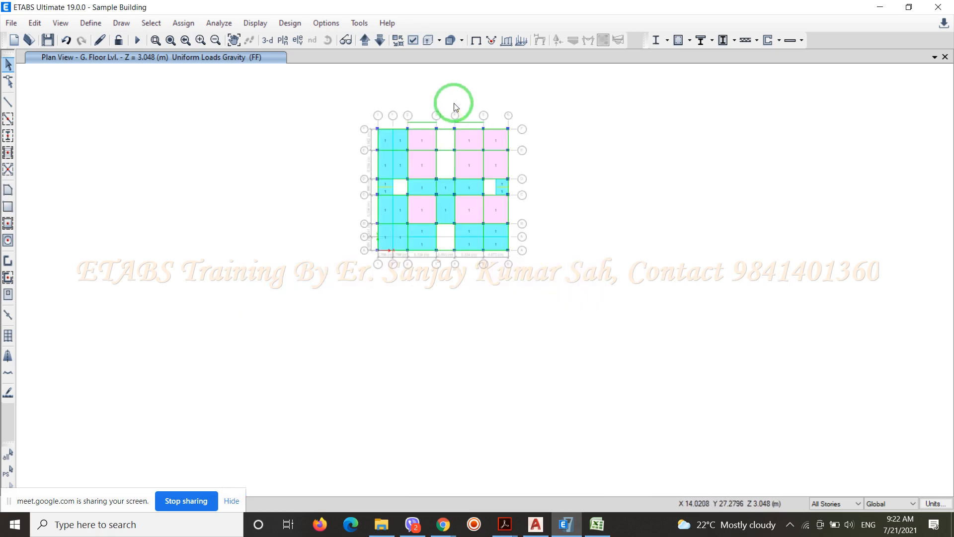
pyautogui.scroll(3, 450, 140)
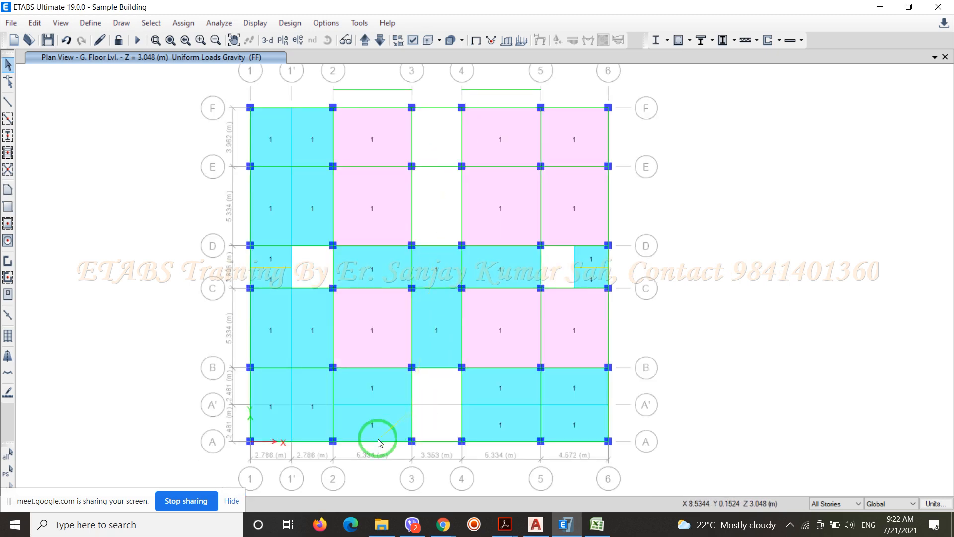
pyautogui.click(506, 442)
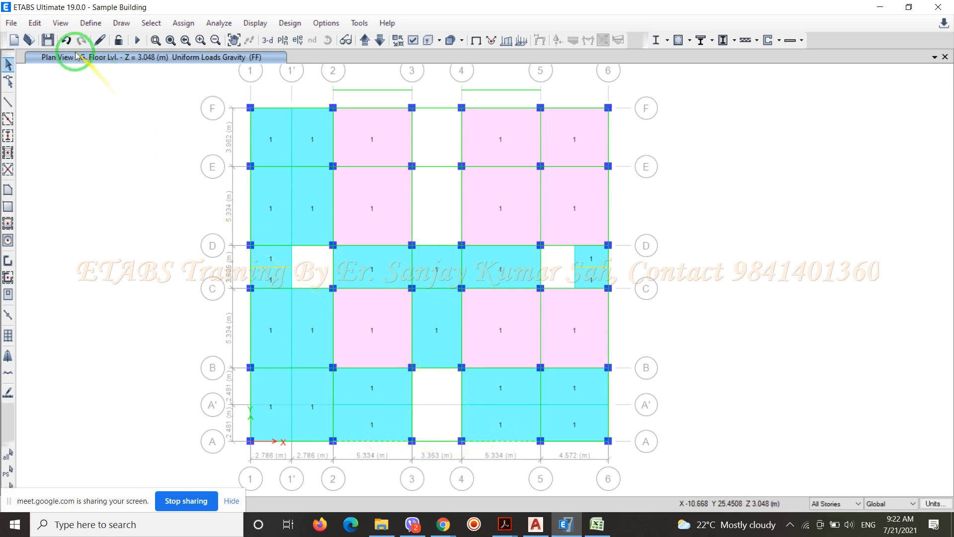
pyautogui.click(34, 22)
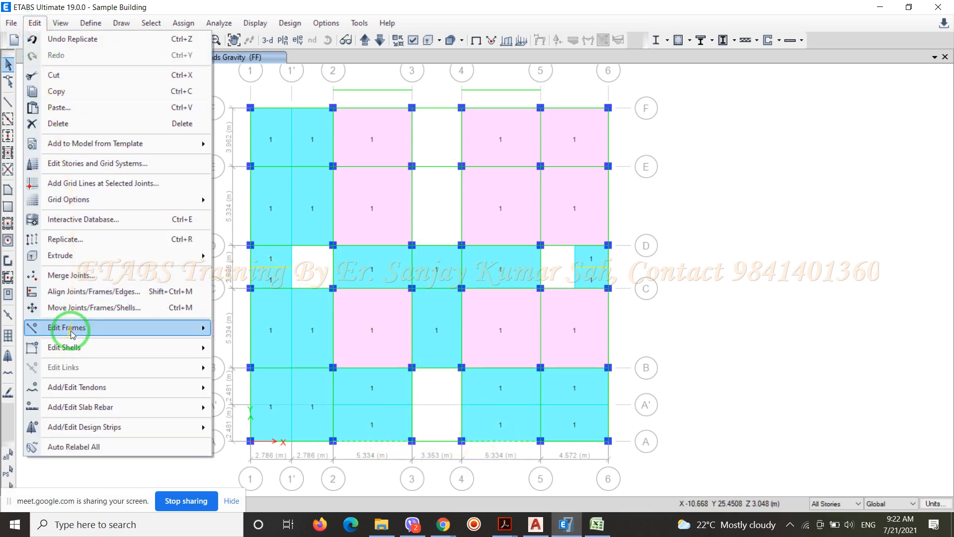
pyautogui.click(80, 240)
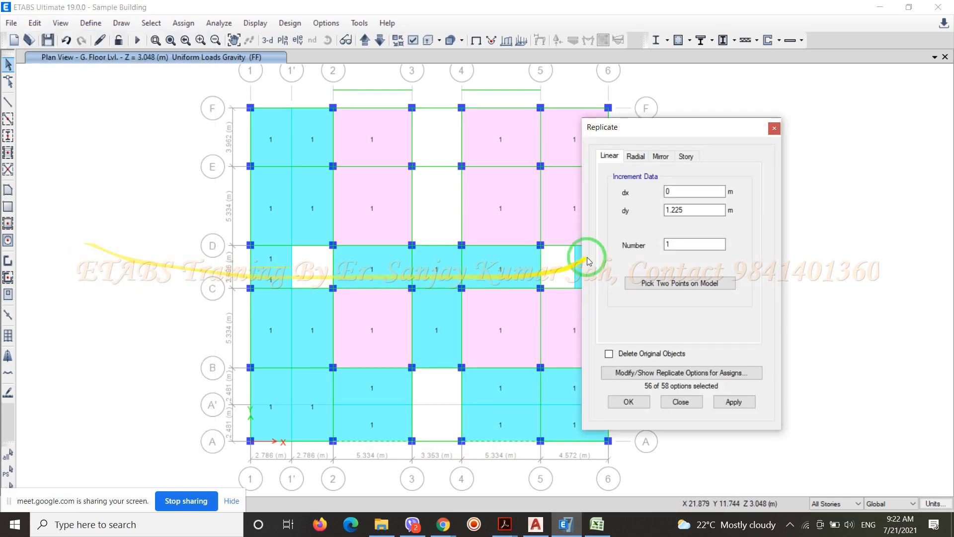
pyautogui.click(667, 212)
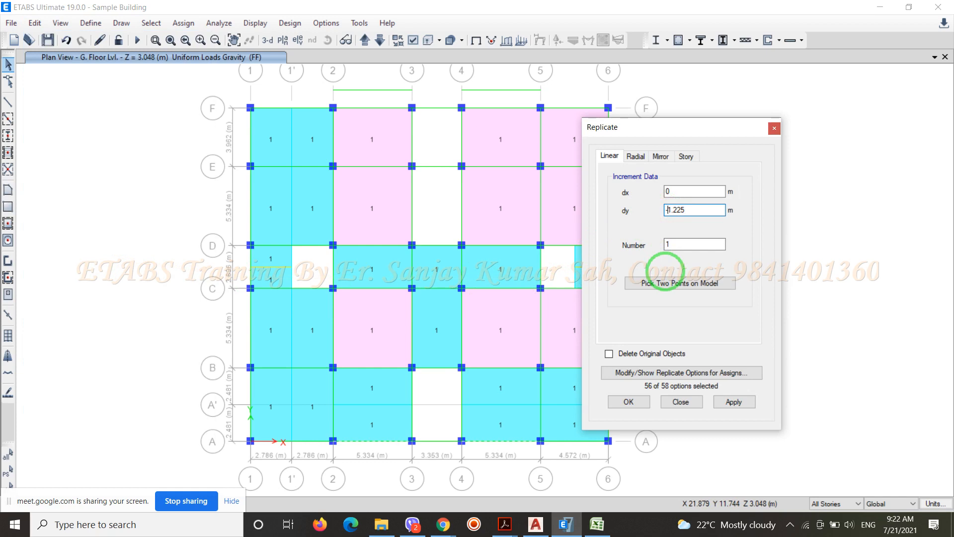
pyautogui.click(625, 400)
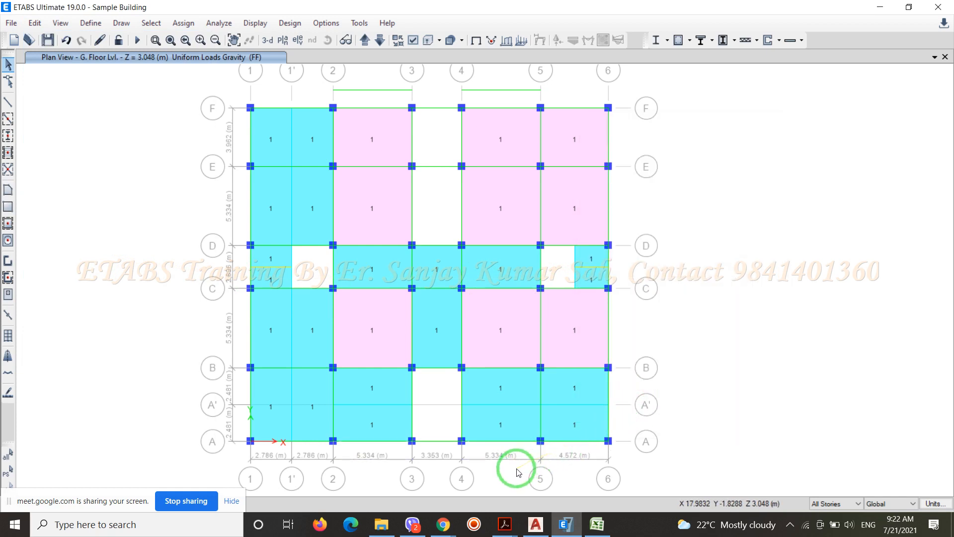
pyautogui.scroll(2, 502, 467)
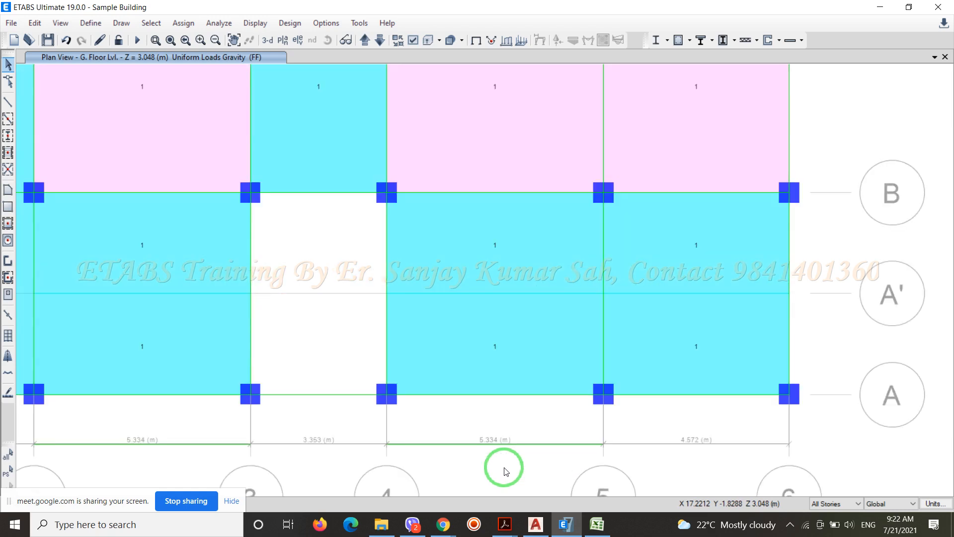
pyautogui.scroll(2, 477, 453)
pyautogui.scroll(-4, 493, 439)
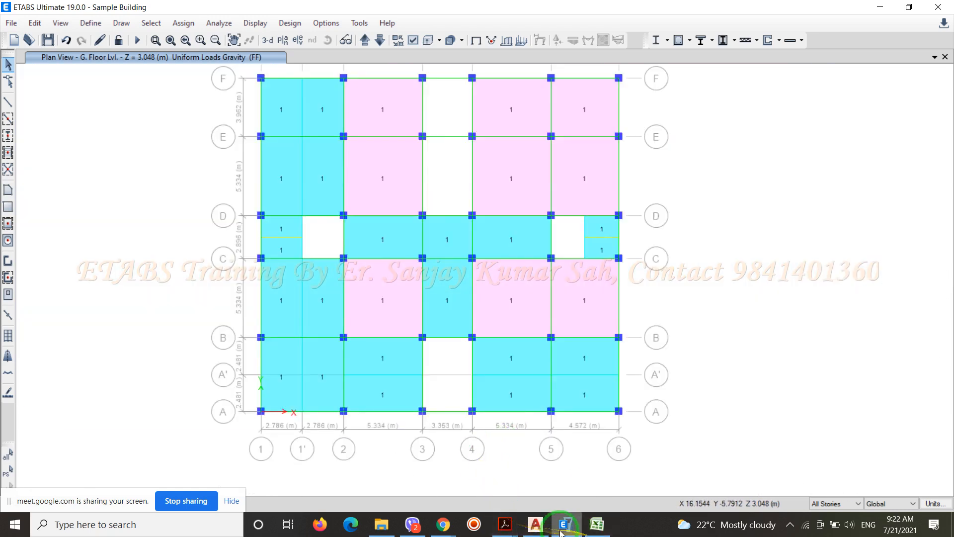
# Replicate the grid 6 beams between grids A–B and E–F once linearly with dx 1.225 m and dy 0
pyautogui.click(535, 524)
pyautogui.scroll(-2, 349, 202)
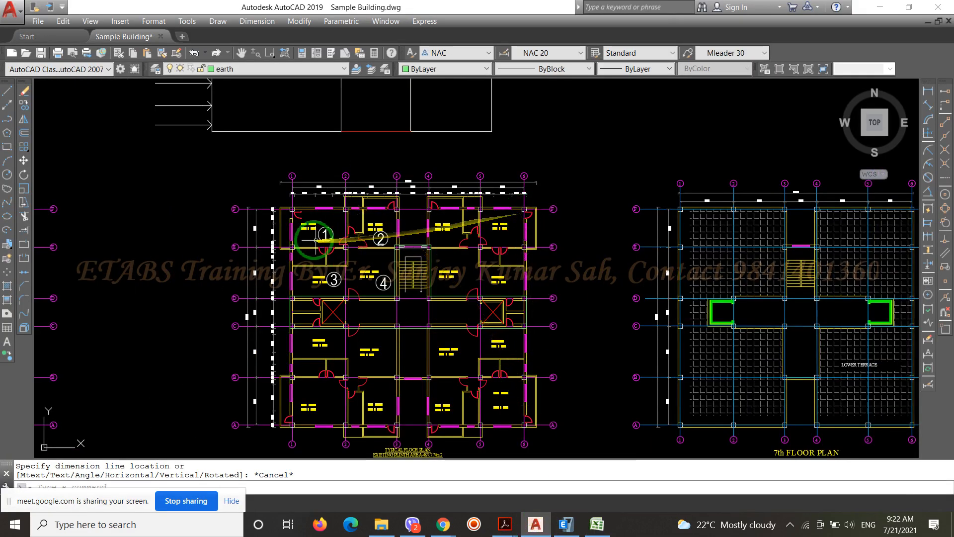
pyautogui.click(566, 524)
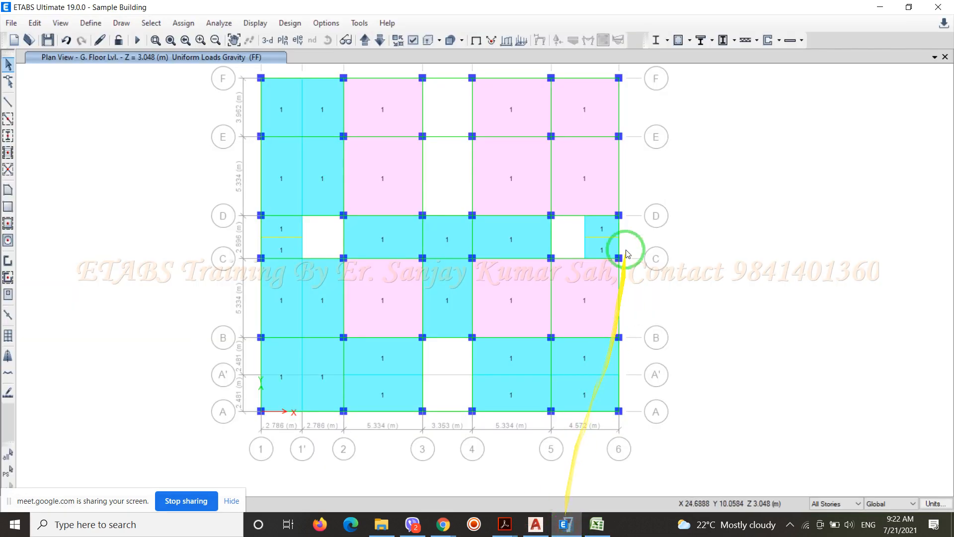
pyautogui.click(620, 110)
pyautogui.click(620, 366)
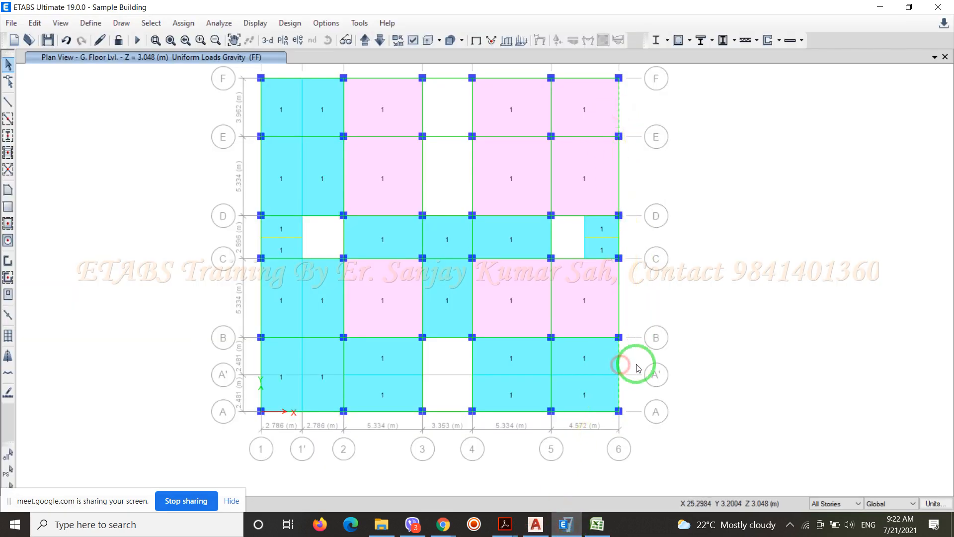
pyautogui.click(36, 24)
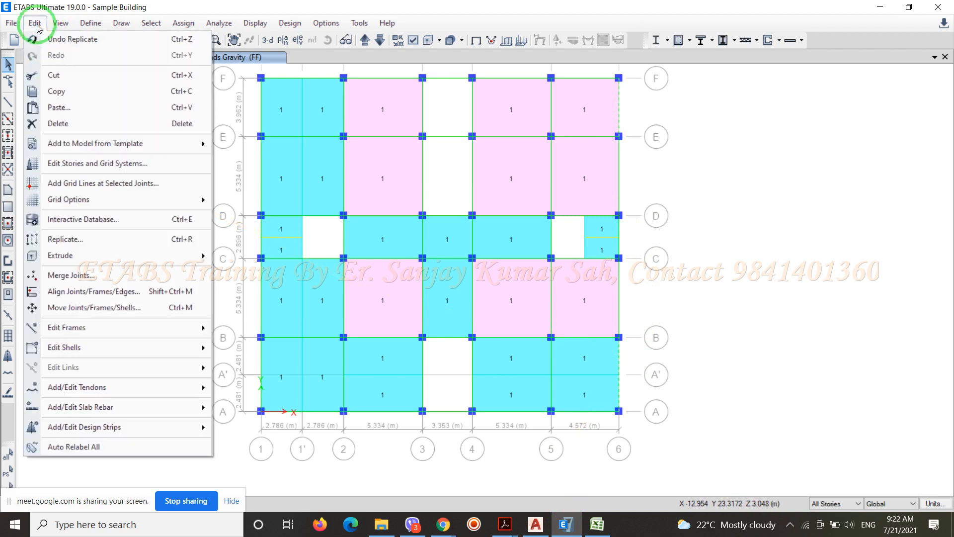
pyautogui.moveTo(77, 353)
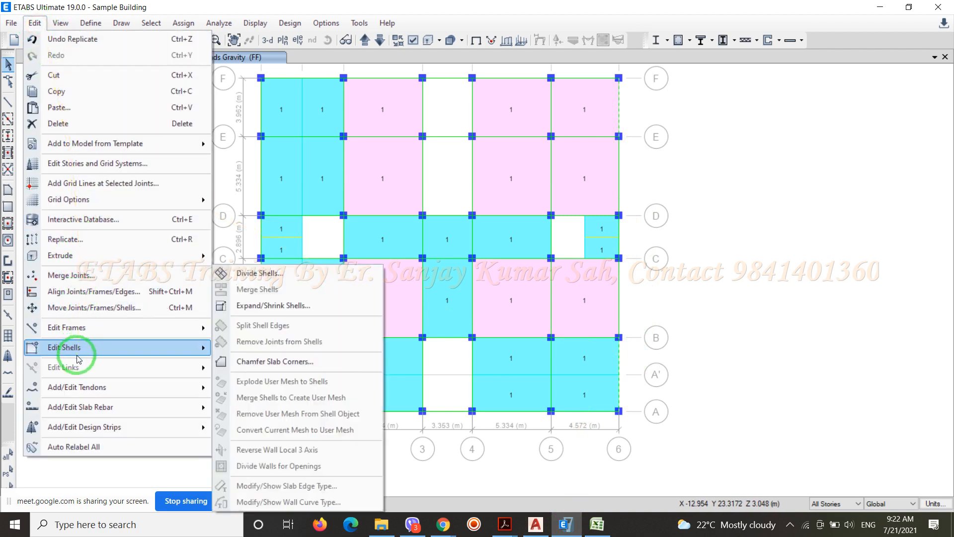
pyautogui.click(59, 239)
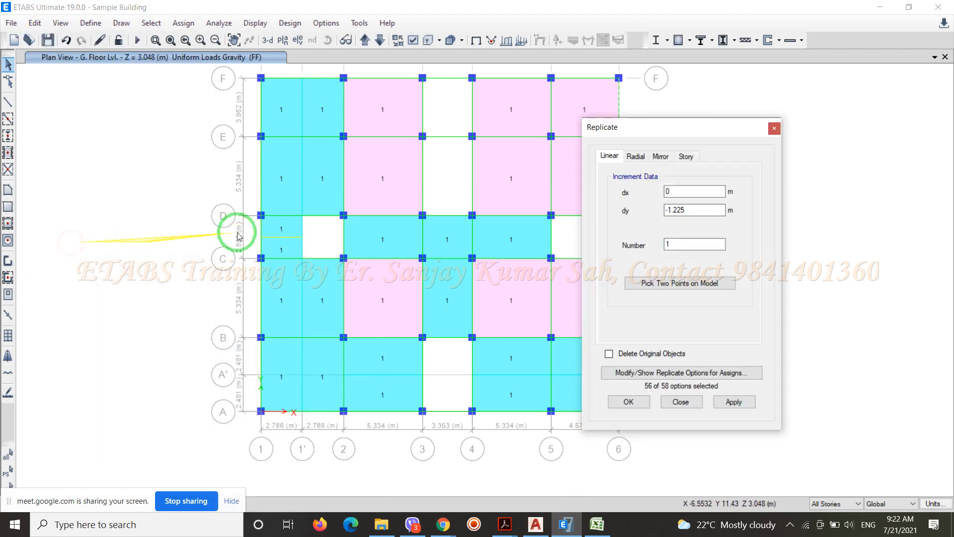
pyautogui.moveTo(692, 210); pyautogui.dragTo(586, 228)
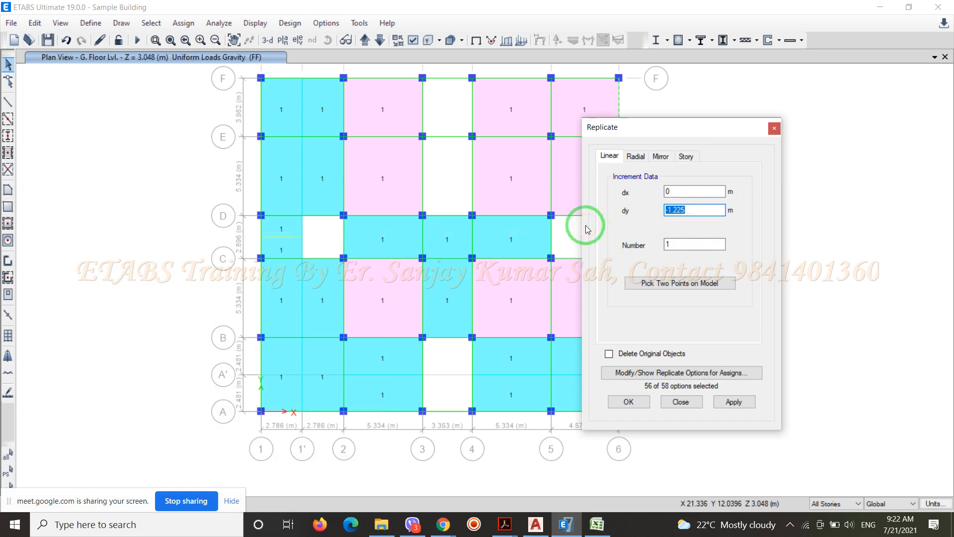
pyautogui.write('0')
pyautogui.moveTo(669, 191); pyautogui.dragTo(657, 198)
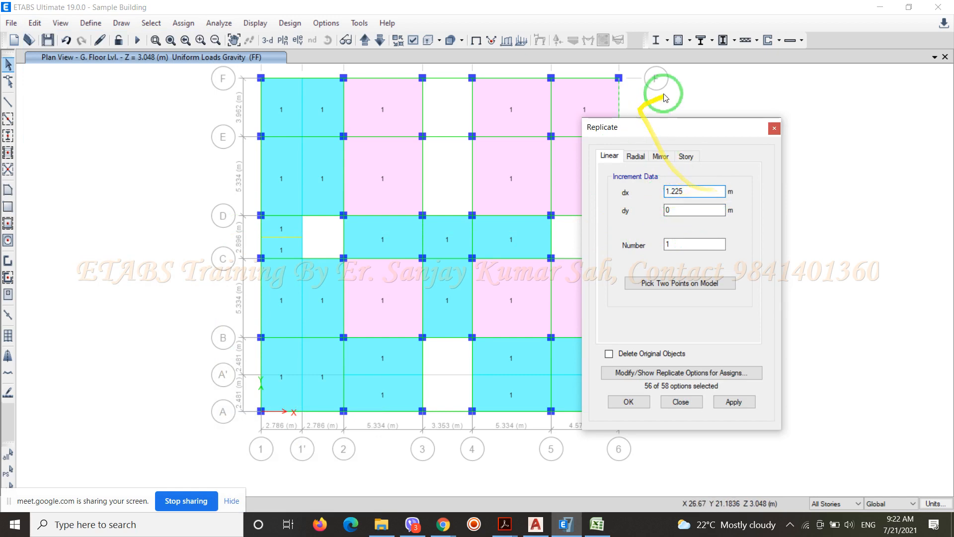
pyautogui.click(627, 401)
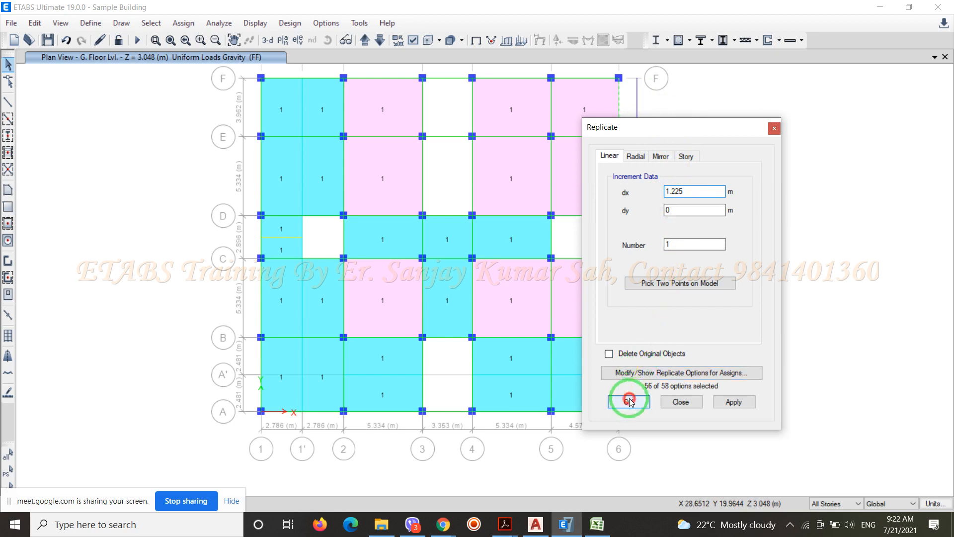
# Replicate the grid 1 beams between grids A–B and E–F once linearly with a dx of -1.225 m
pyautogui.click(262, 354)
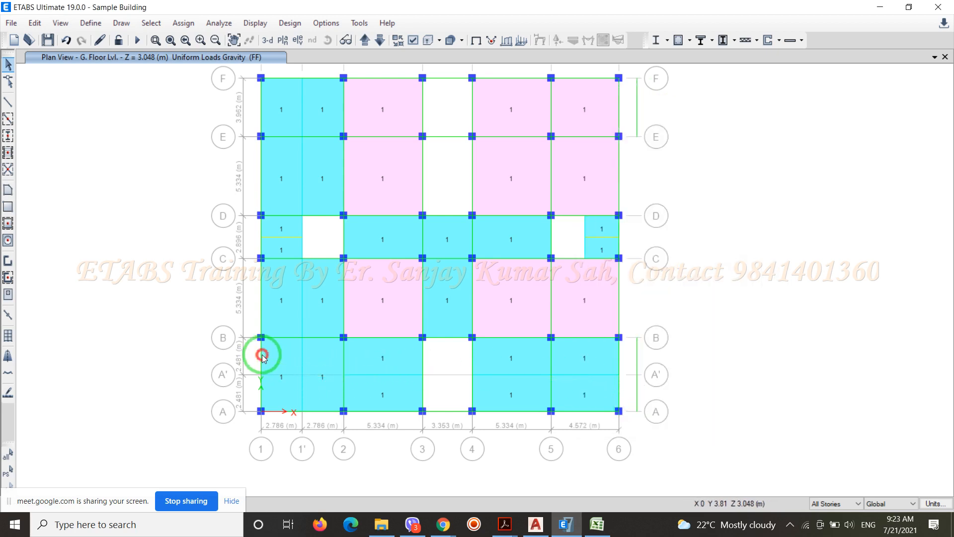
pyautogui.click(263, 96)
pyautogui.click(35, 23)
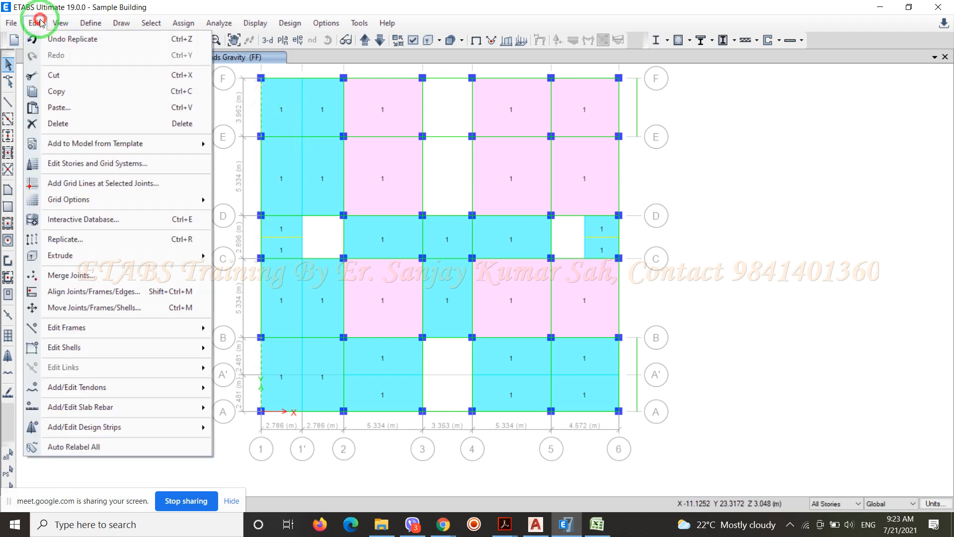
pyautogui.click(59, 239)
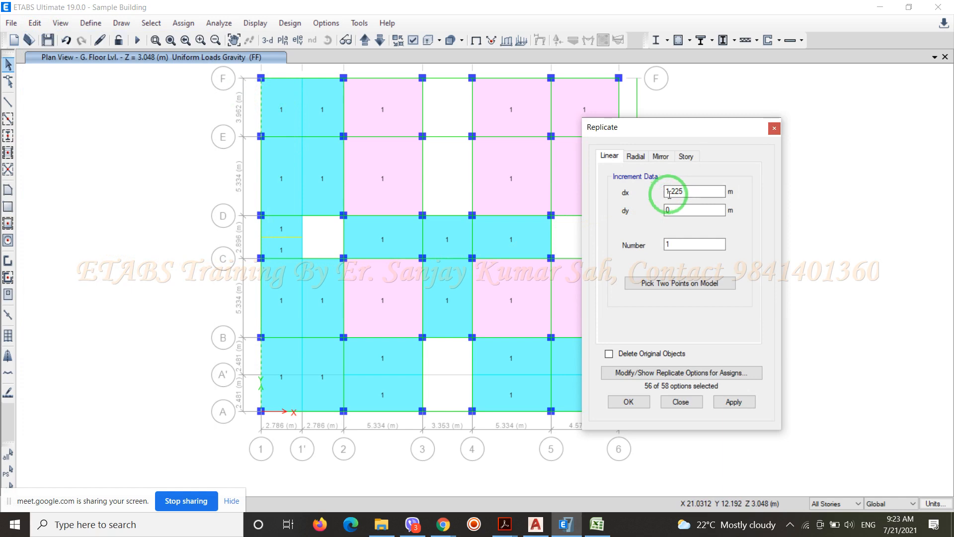
pyautogui.click(666, 192)
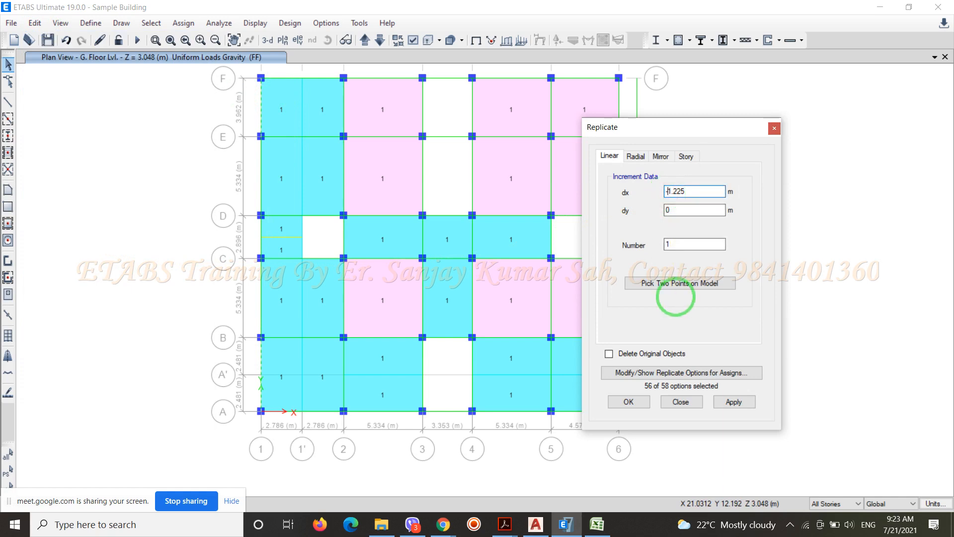
pyautogui.click(622, 405)
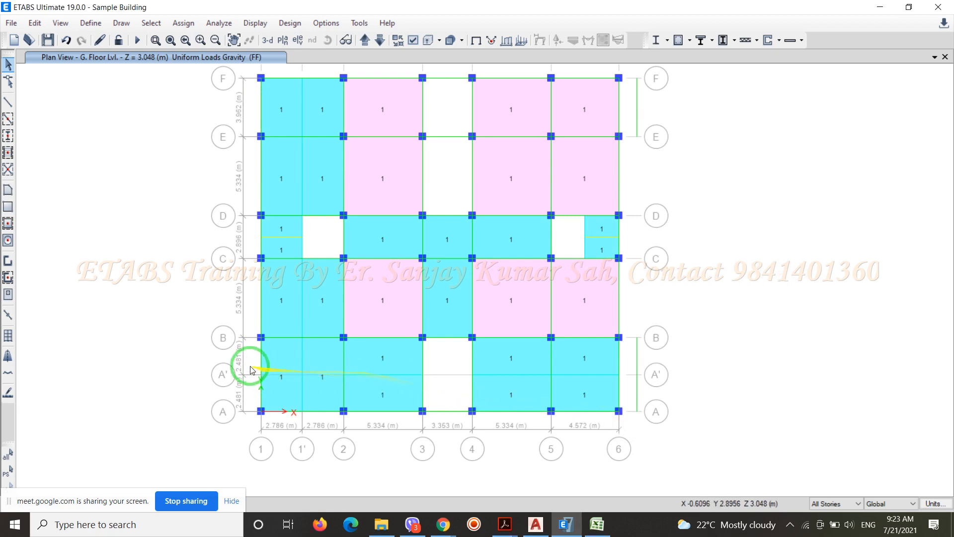
# Assign the EB 150 x 500 frame section to all the replicated balcony edge beams outside grids 1, 6, A and F
pyautogui.scroll(5, 250, 371)
pyautogui.scroll(-7, 251, 368)
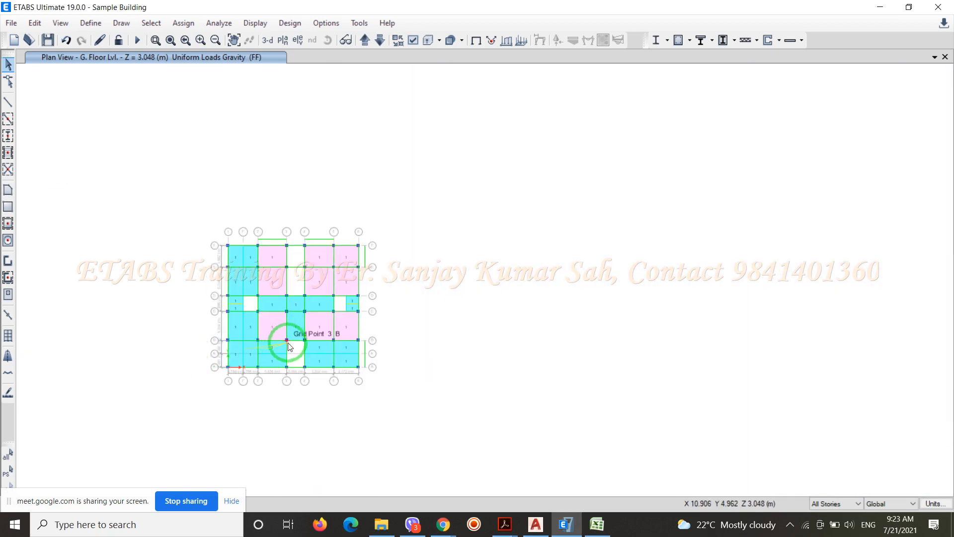
pyautogui.scroll(2, 298, 338)
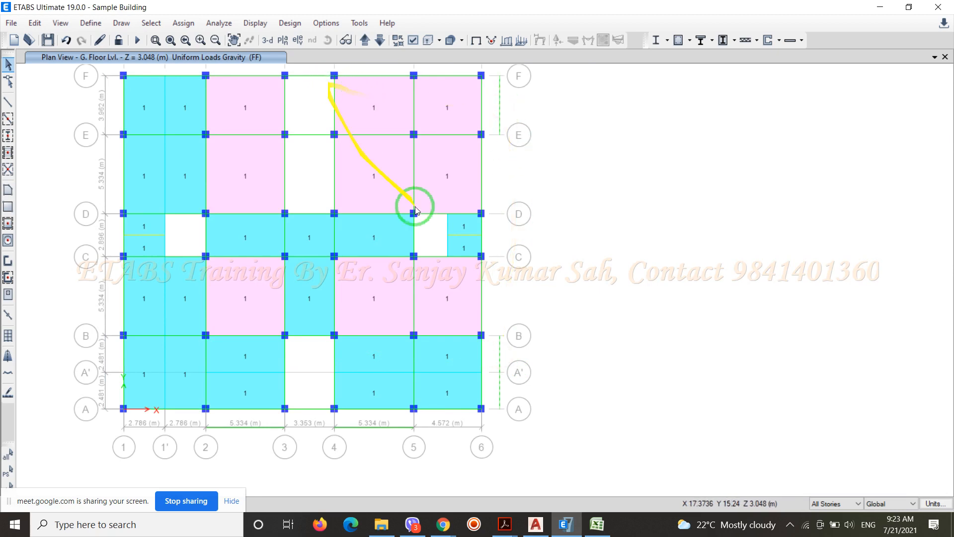
pyautogui.scroll(-3, 664, 298)
pyautogui.scroll(3, 554, 224)
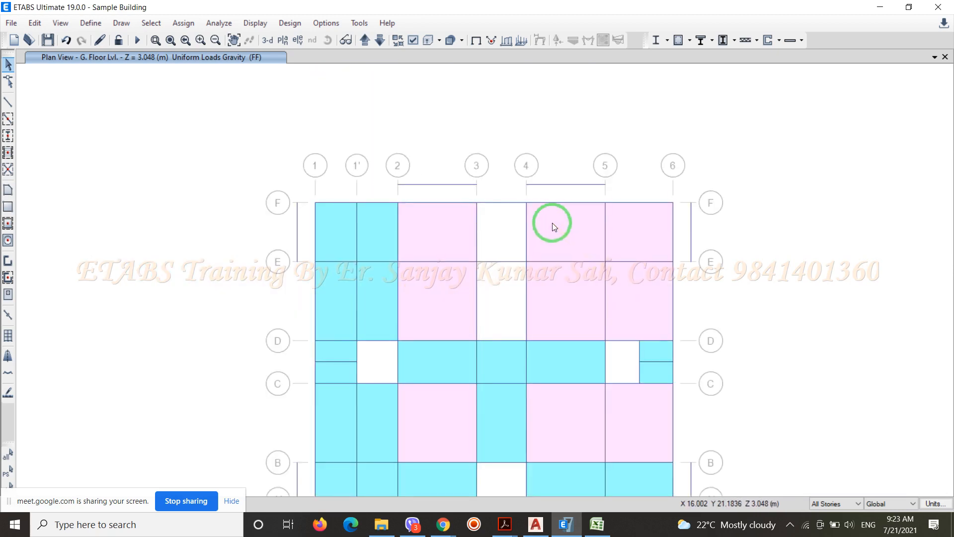
pyautogui.click(553, 184)
pyautogui.click(450, 185)
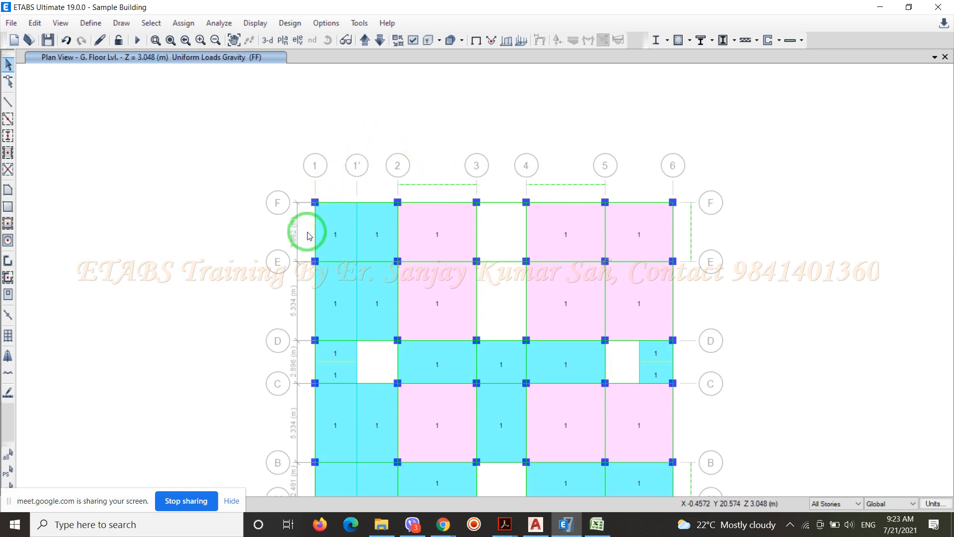
pyautogui.scroll(-3, 369, 145)
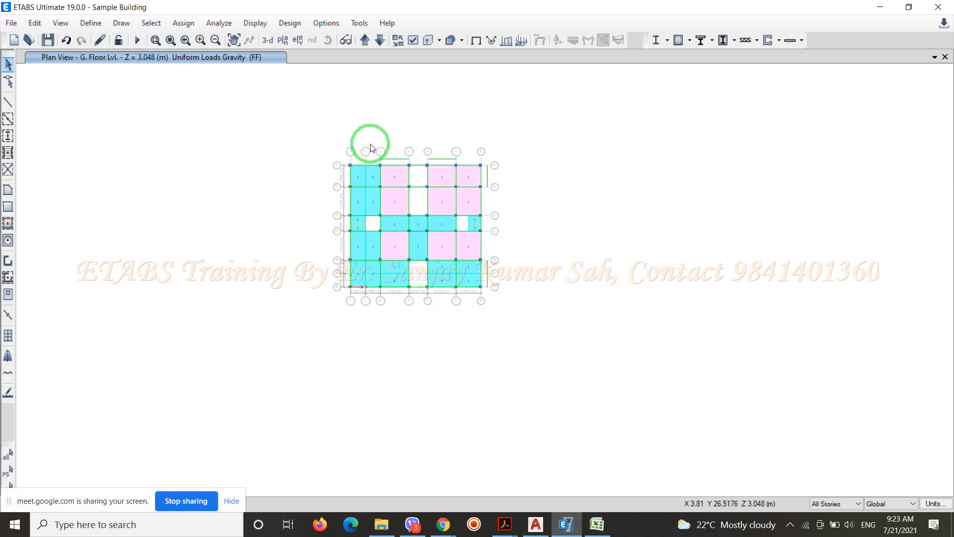
pyautogui.scroll(5, 345, 253)
pyautogui.moveTo(346, 326); pyautogui.dragTo(290, 301)
pyautogui.scroll(-3, 298, 278)
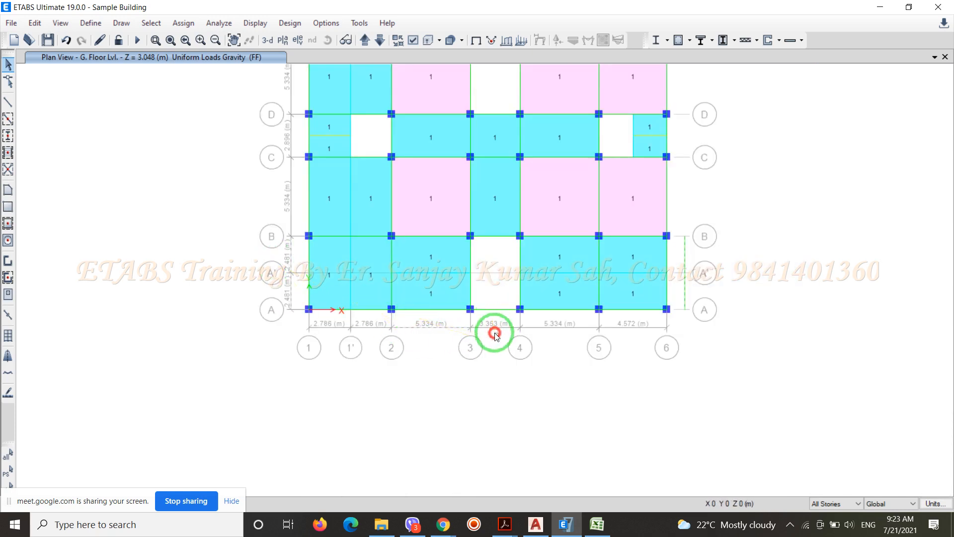
pyautogui.moveTo(554, 335); pyautogui.dragTo(492, 322)
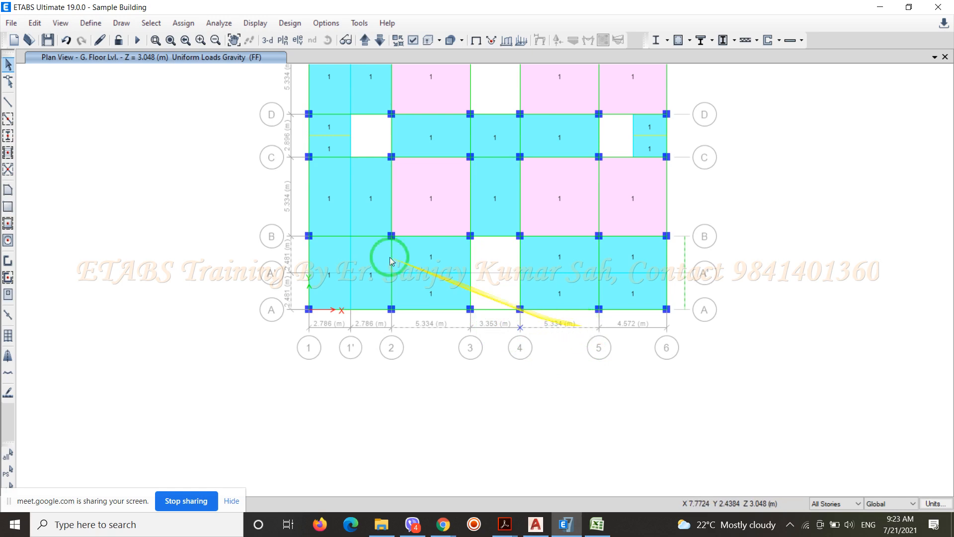
pyautogui.click(183, 23)
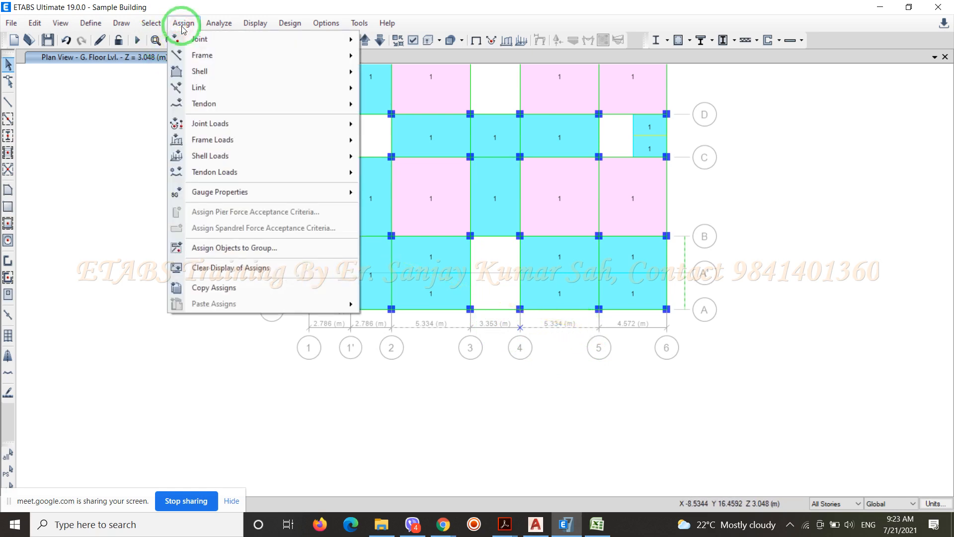
pyautogui.moveTo(251, 58)
pyautogui.click(387, 56)
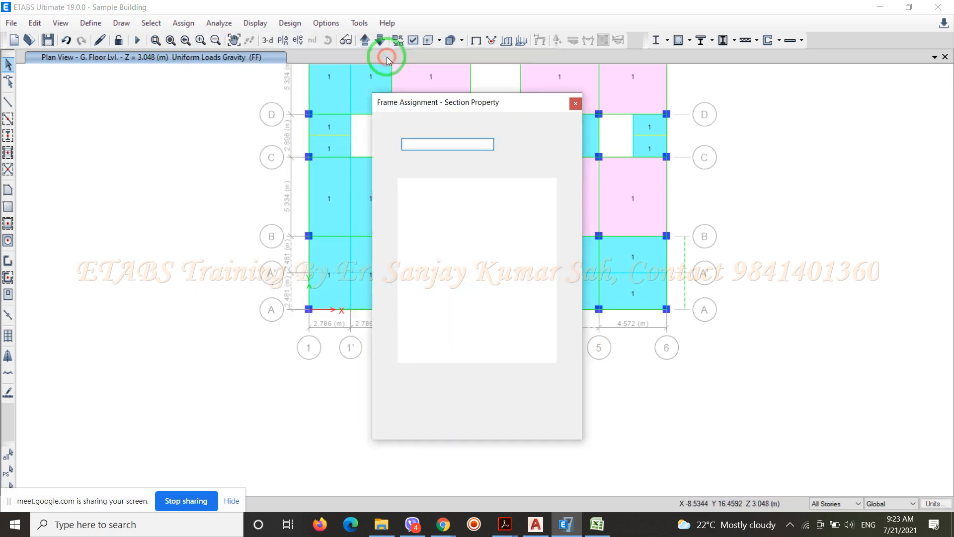
pyautogui.click(416, 214)
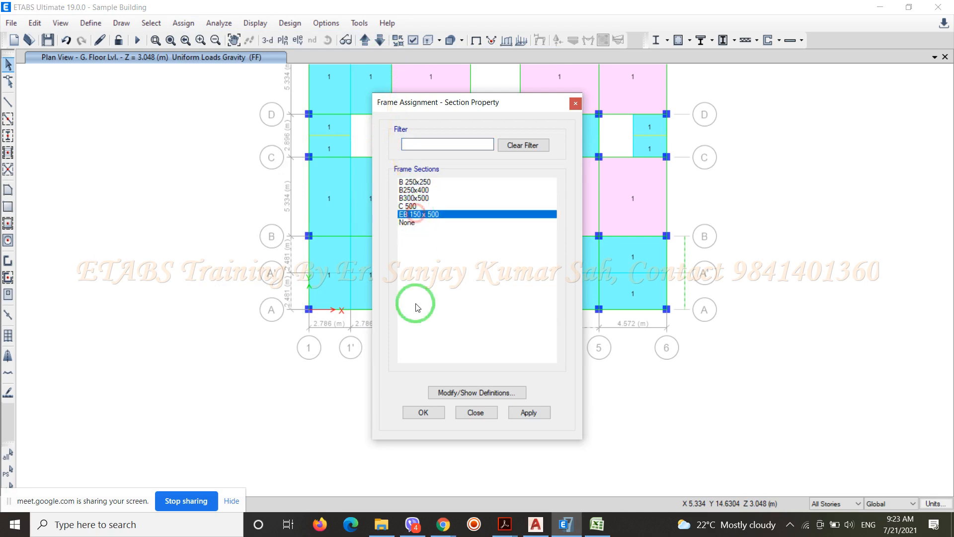
pyautogui.click(414, 414)
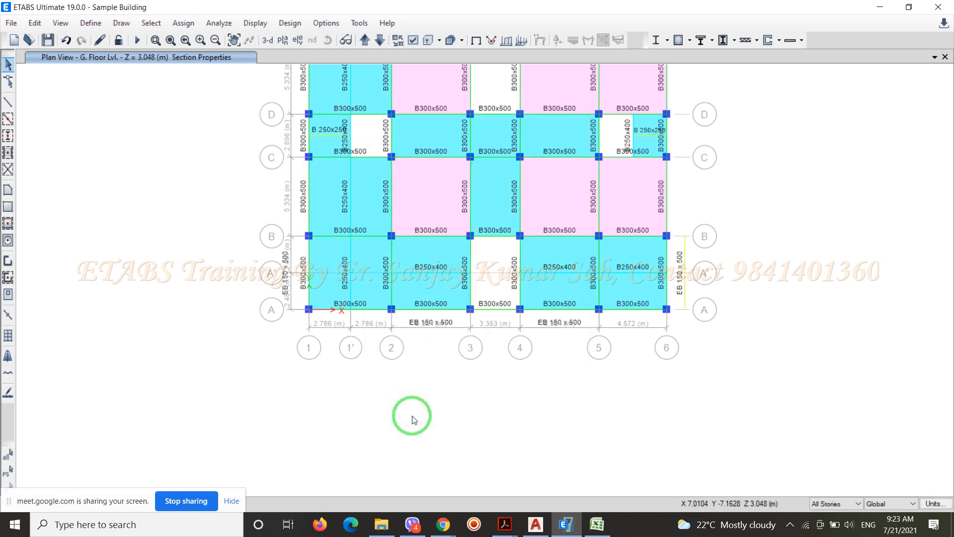
# Draw a B300x500 cantilever beam from the column at grids 2 and F out to the end of the balcony edge beam
pyautogui.scroll(3, 558, 326)
pyautogui.scroll(-3, 551, 323)
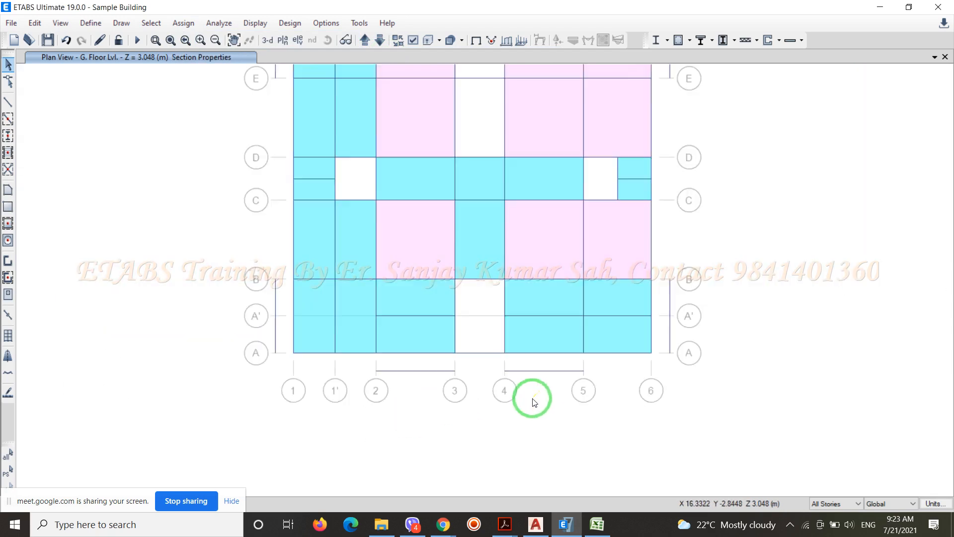
pyautogui.scroll(-3, 505, 266)
pyautogui.scroll(5, 487, 249)
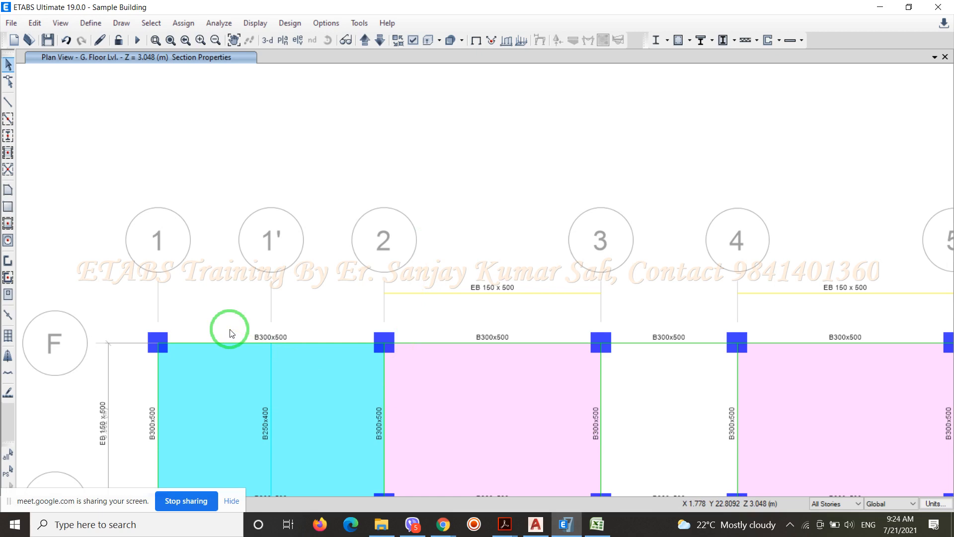
pyautogui.click(12, 106)
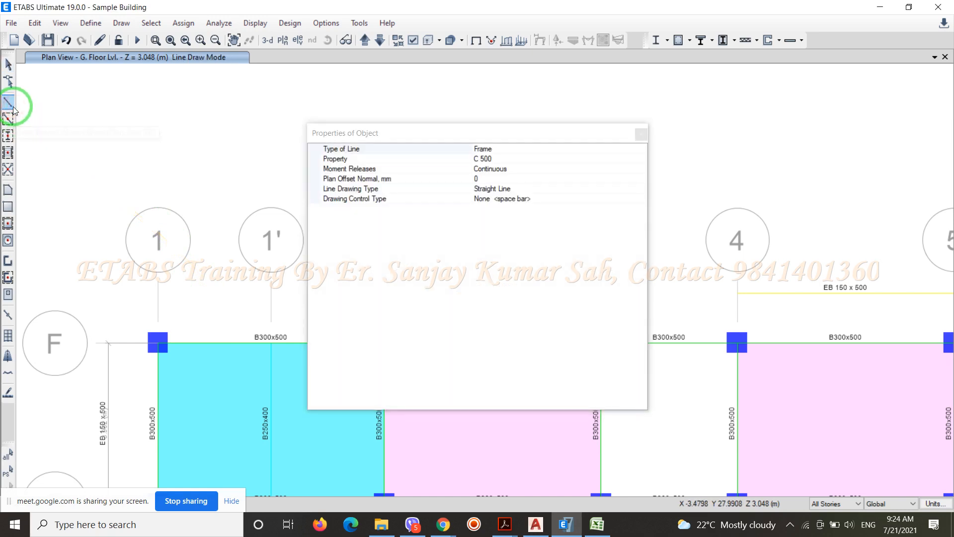
pyautogui.moveTo(501, 138); pyautogui.dragTo(288, 127)
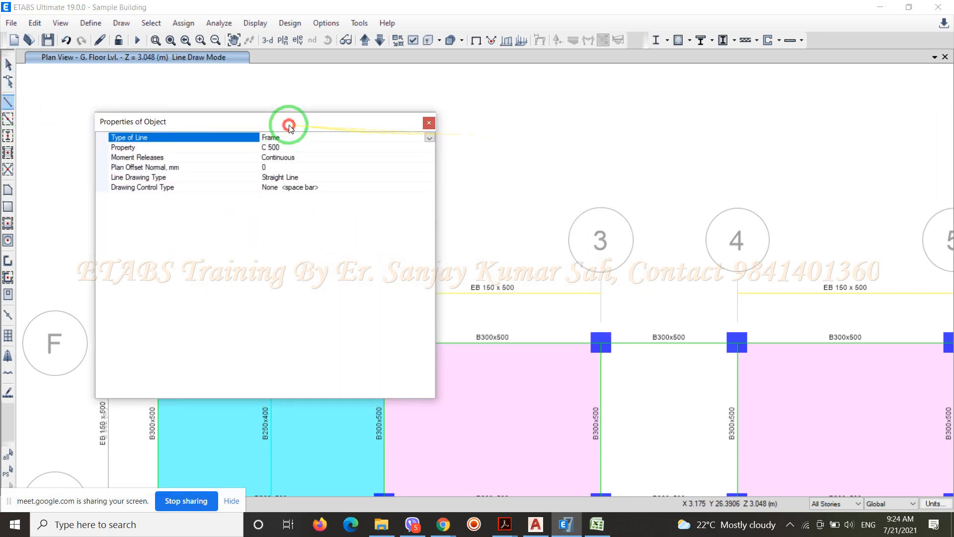
pyautogui.click(430, 140)
pyautogui.click(431, 140)
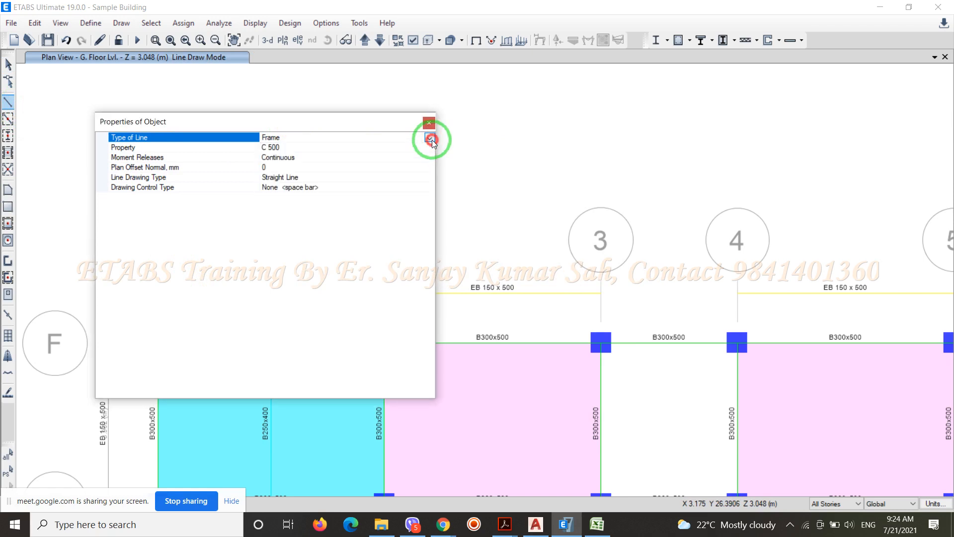
pyautogui.click(429, 149)
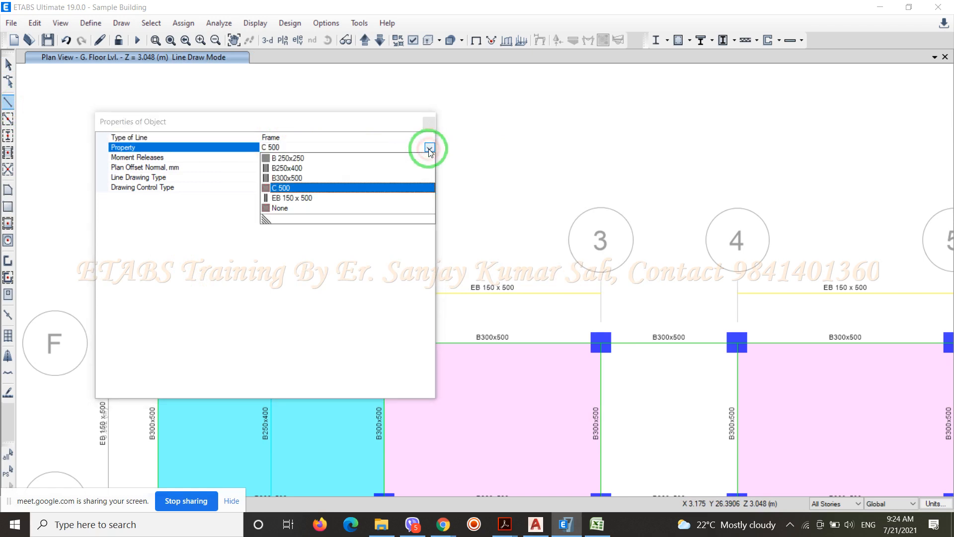
pyautogui.click(297, 178)
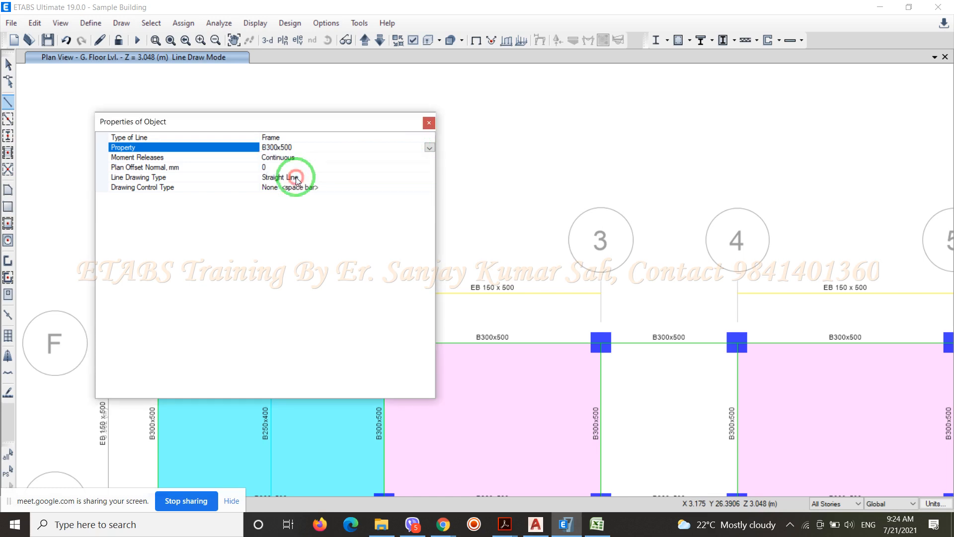
pyautogui.moveTo(334, 121); pyautogui.dragTo(154, 465)
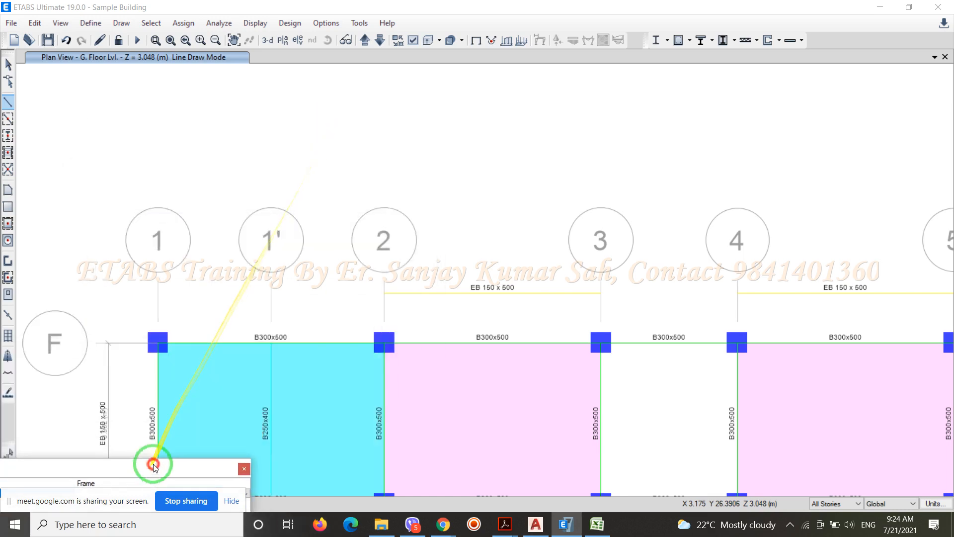
pyautogui.click(384, 343)
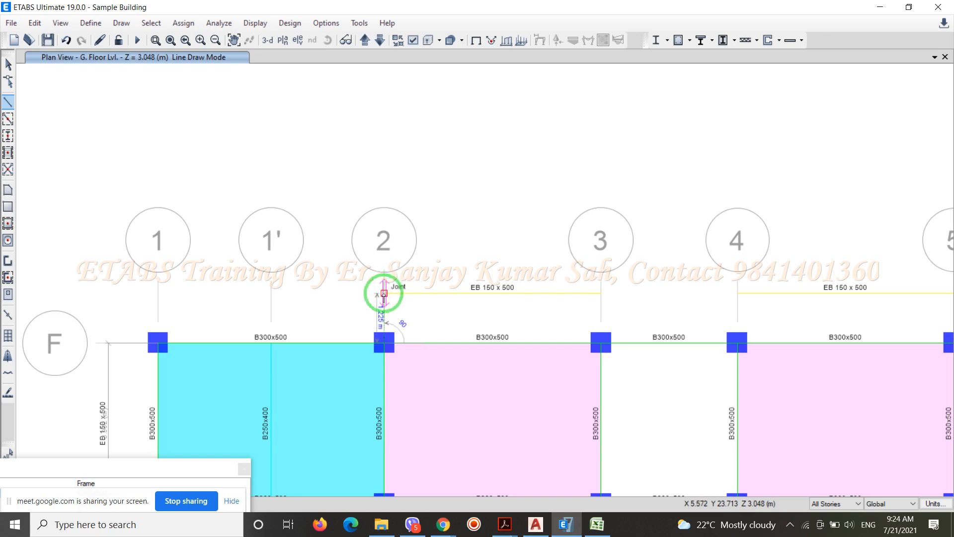
pyautogui.click(385, 293)
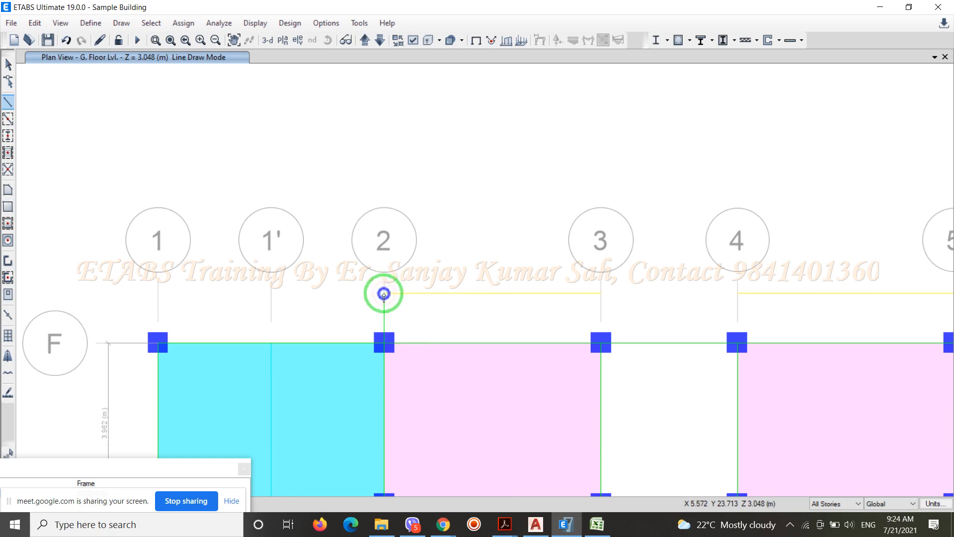
# Draw cantilever beams from the grid F columns at grids 3, 4 and 5 out to the ends of the balcony edge beams
pyautogui.click(600, 344)
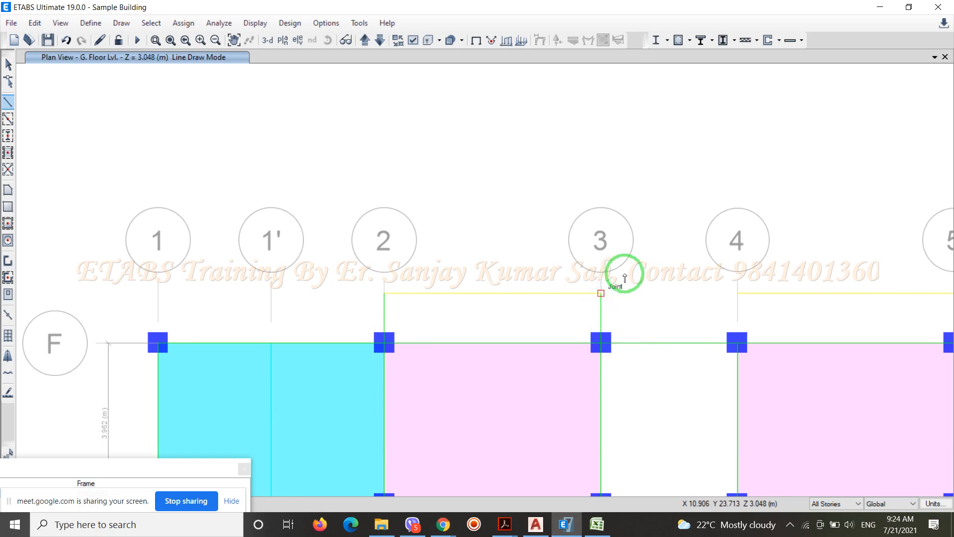
pyautogui.scroll(-3, 373, 185)
pyautogui.scroll(3, 528, 223)
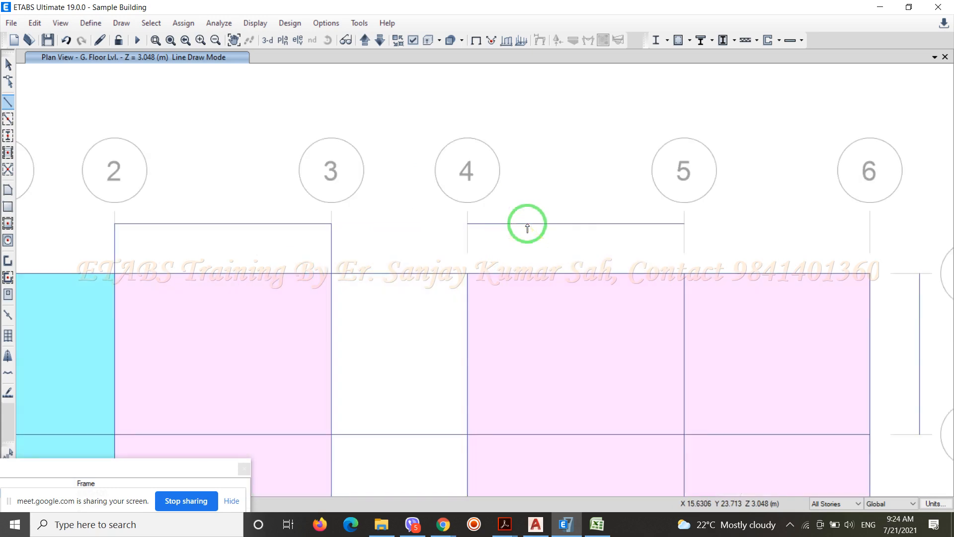
pyautogui.click(468, 277)
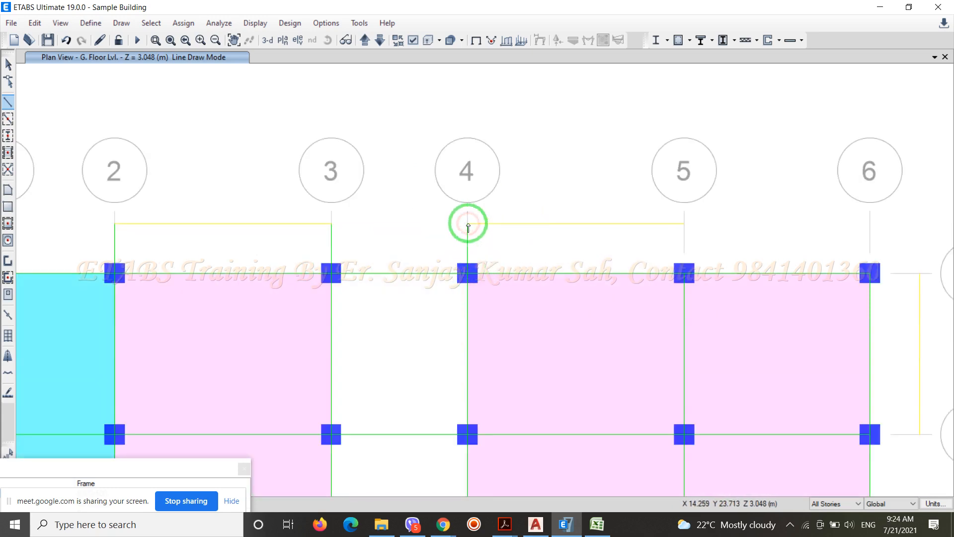
pyautogui.click(467, 224)
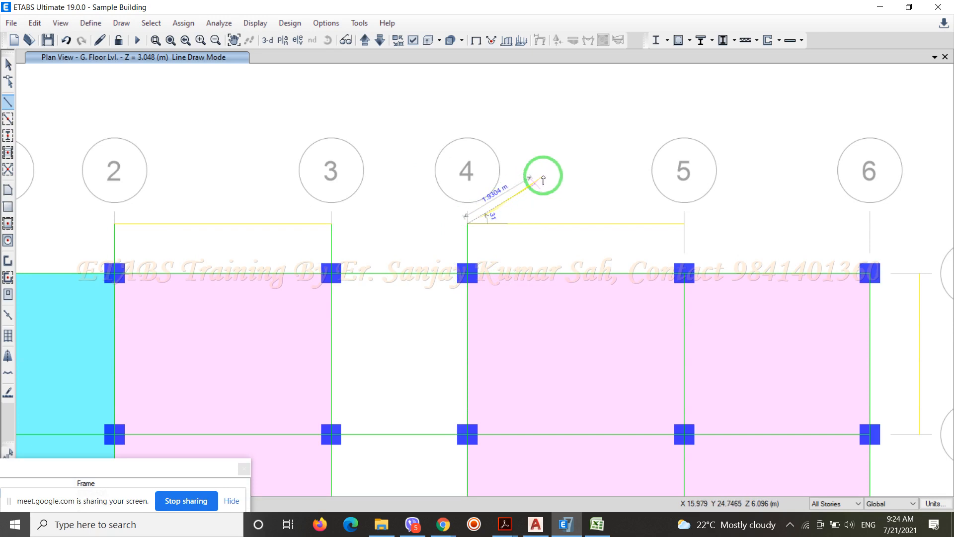
pyautogui.rightClick(581, 128)
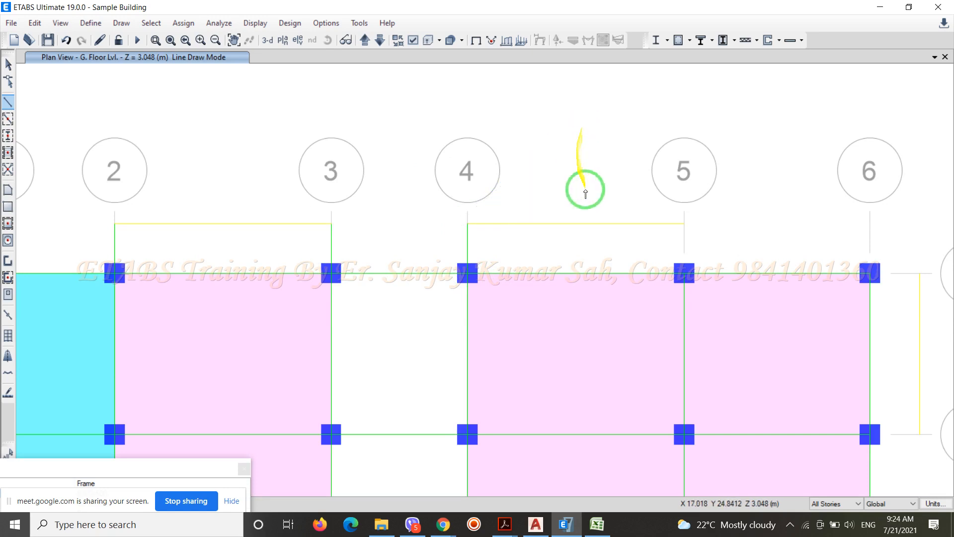
pyautogui.click(684, 274)
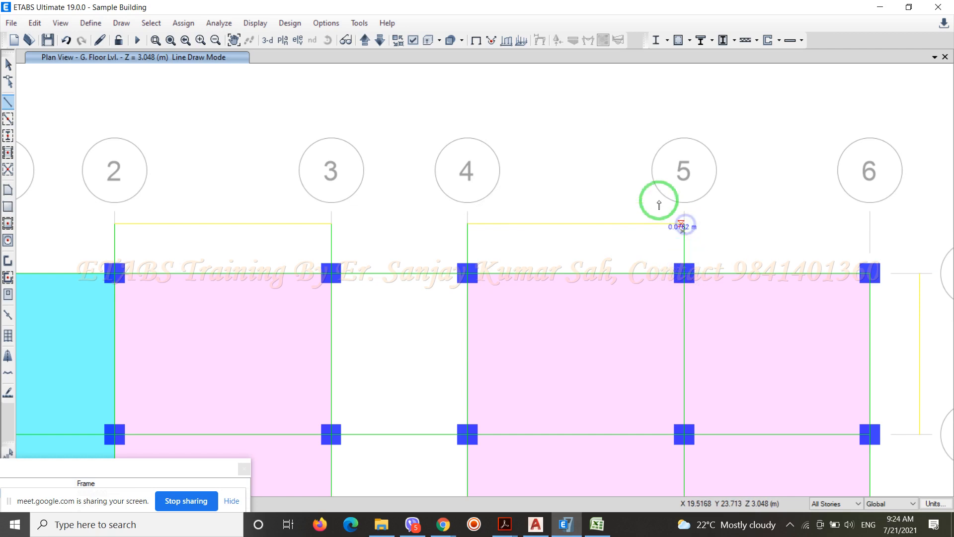
# Draw 1.225 m cantilever beams from the grid 6 columns at grids F and E out to the ends of the balcony edge beam
pyautogui.scroll(-3, 485, 123)
pyautogui.scroll(5, 633, 205)
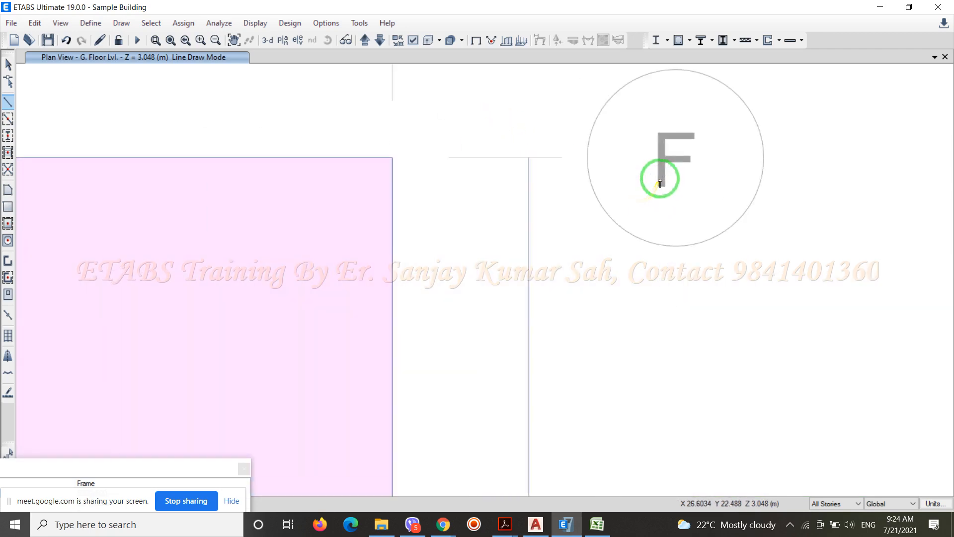
pyautogui.click(393, 159)
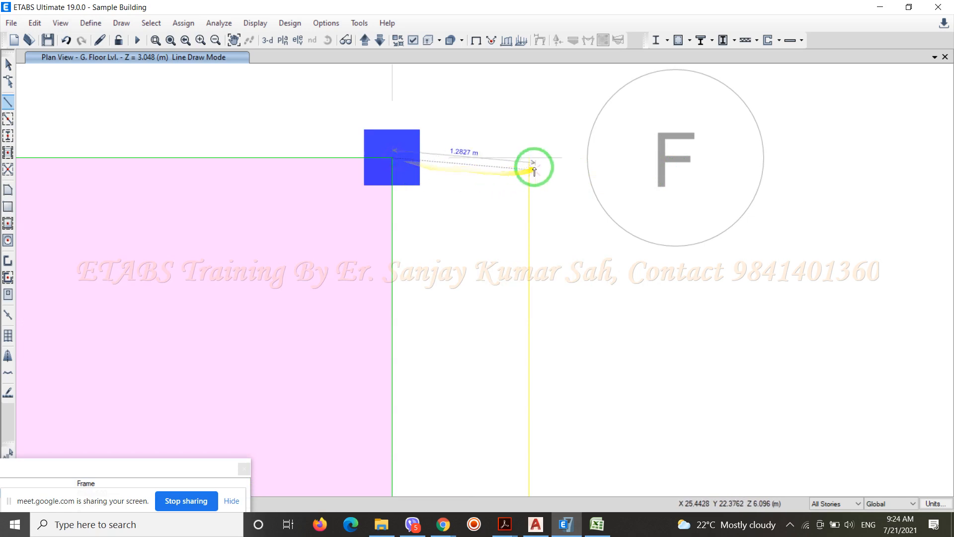
pyautogui.click(528, 159)
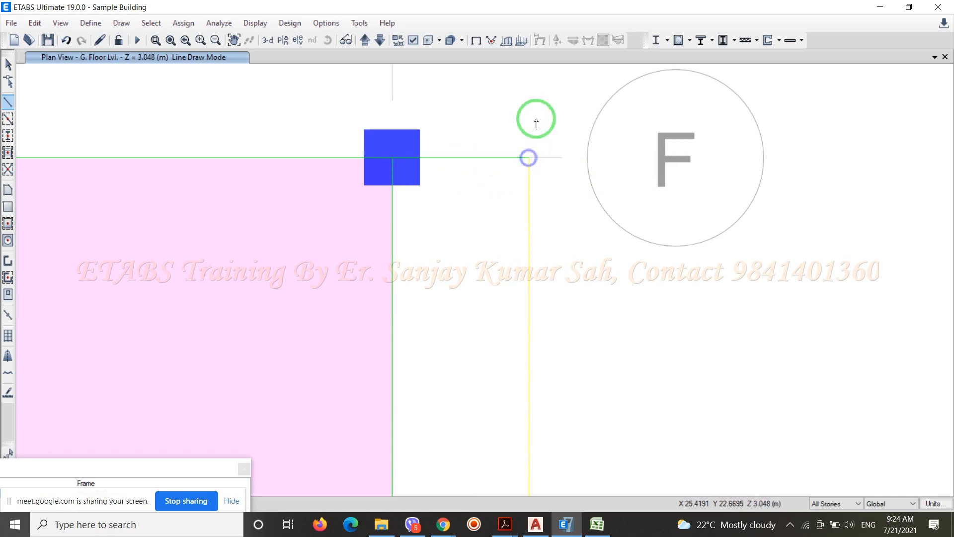
pyautogui.scroll(-3, 539, 103)
pyautogui.click(485, 287)
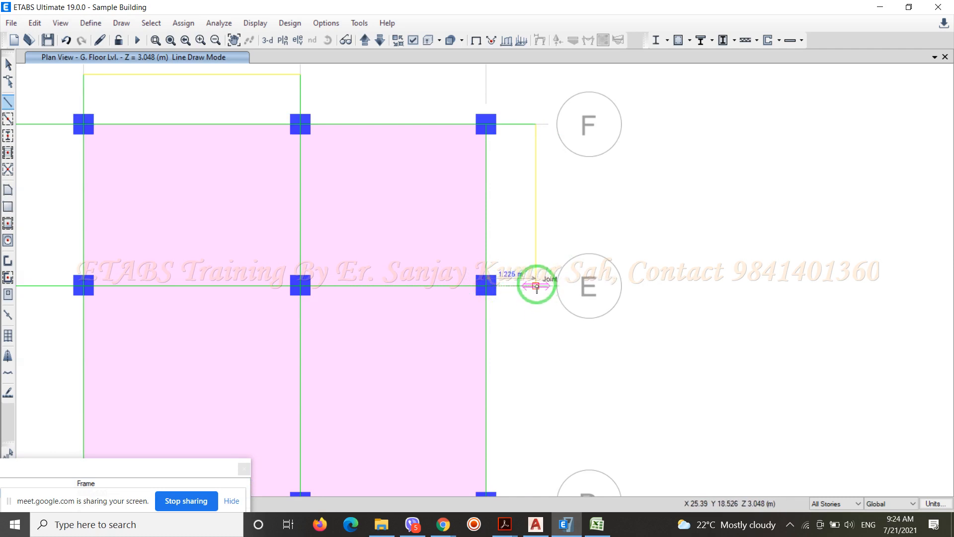
# Draw cantilever beams from the grid 6 columns at grids A and B out to the ends of the balcony edge beam
pyautogui.scroll(-5, 537, 287)
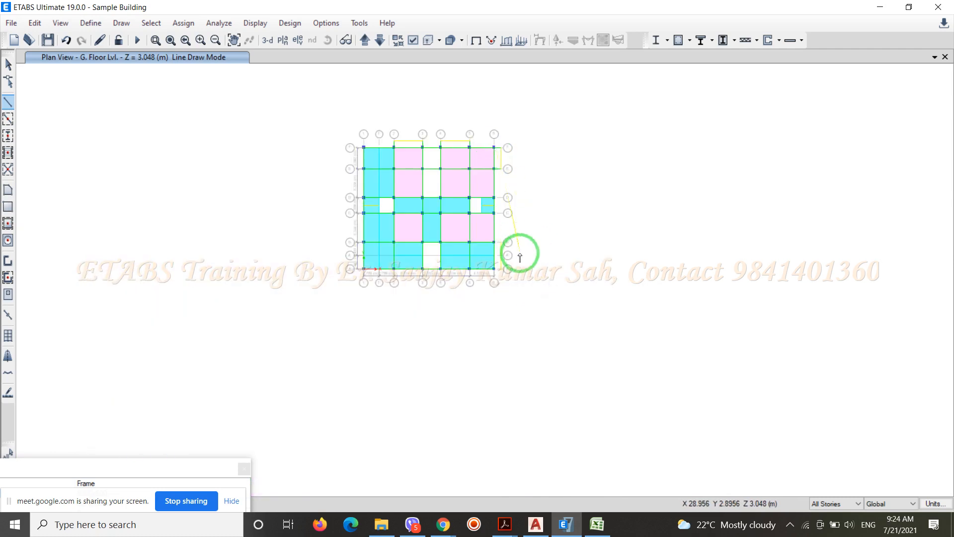
pyautogui.scroll(5, 513, 252)
pyautogui.click(457, 227)
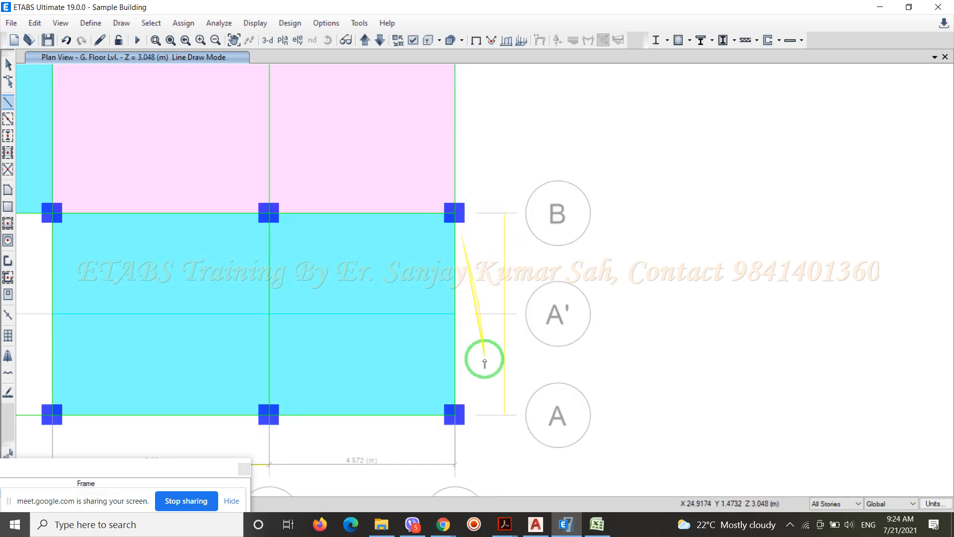
pyautogui.click(454, 416)
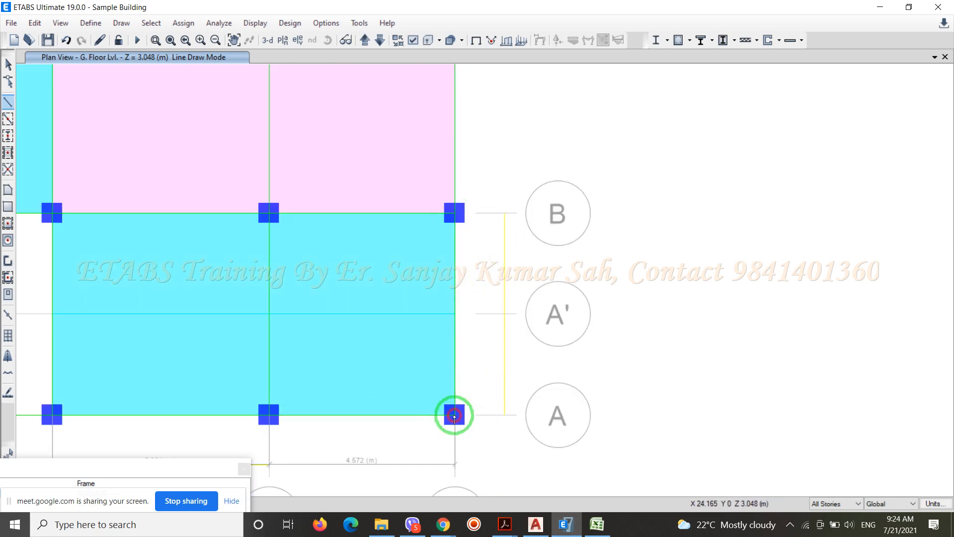
pyautogui.click(506, 416)
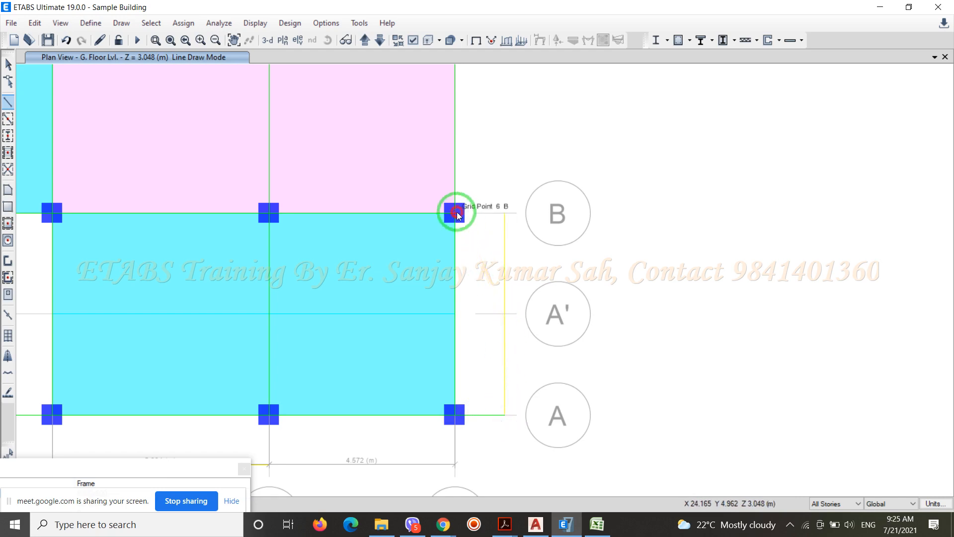
pyautogui.click(456, 214)
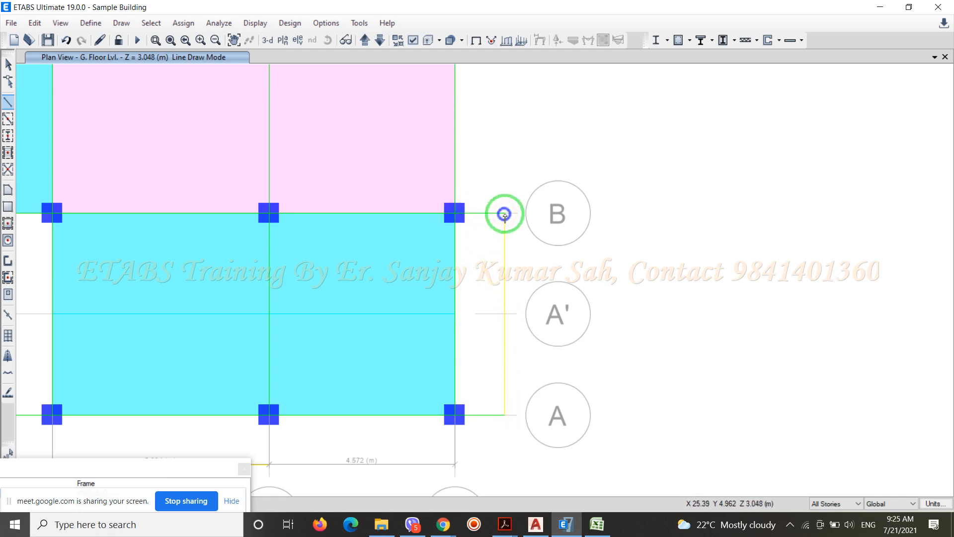
# Draw 1.225 m cantilever beams from the balcony edge beam ends to the grid A columns at grids 5 and 4
pyautogui.scroll(-5, 504, 215)
pyautogui.scroll(8, 547, 272)
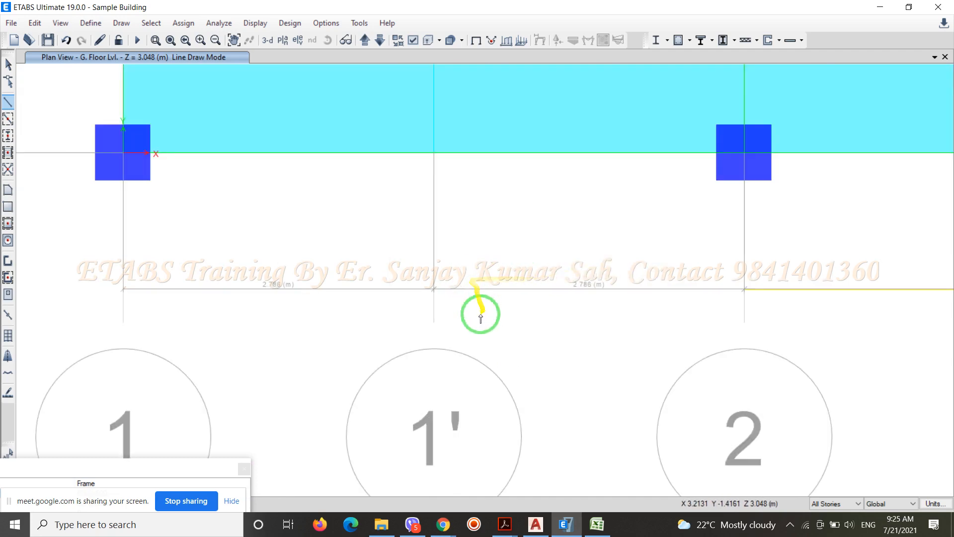
pyautogui.scroll(-5, 481, 317)
pyautogui.scroll(6, 579, 290)
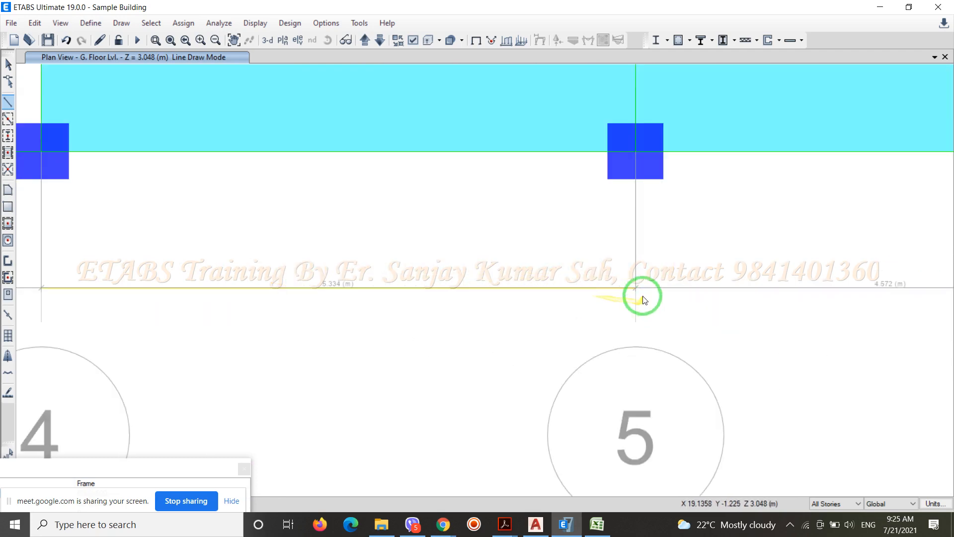
pyautogui.click(635, 289)
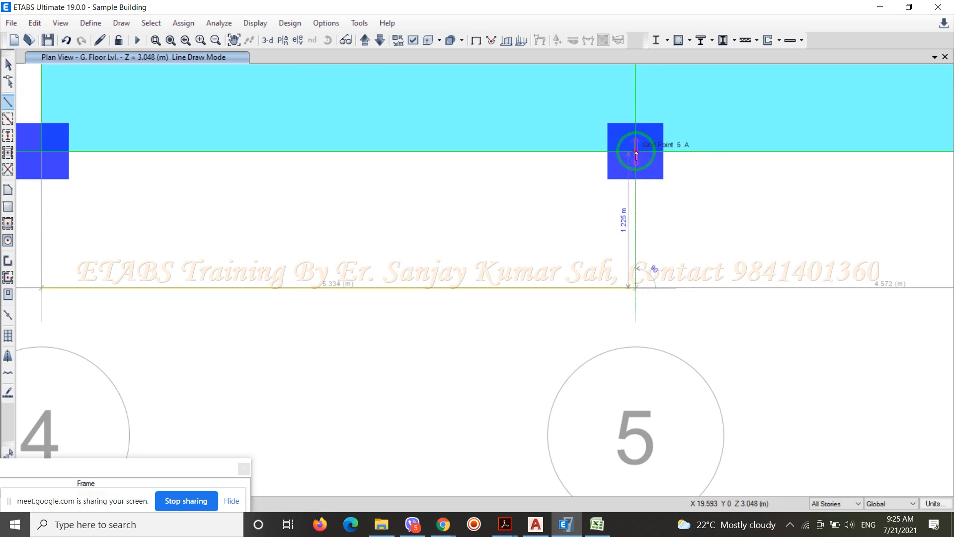
pyautogui.scroll(-3, 722, 215)
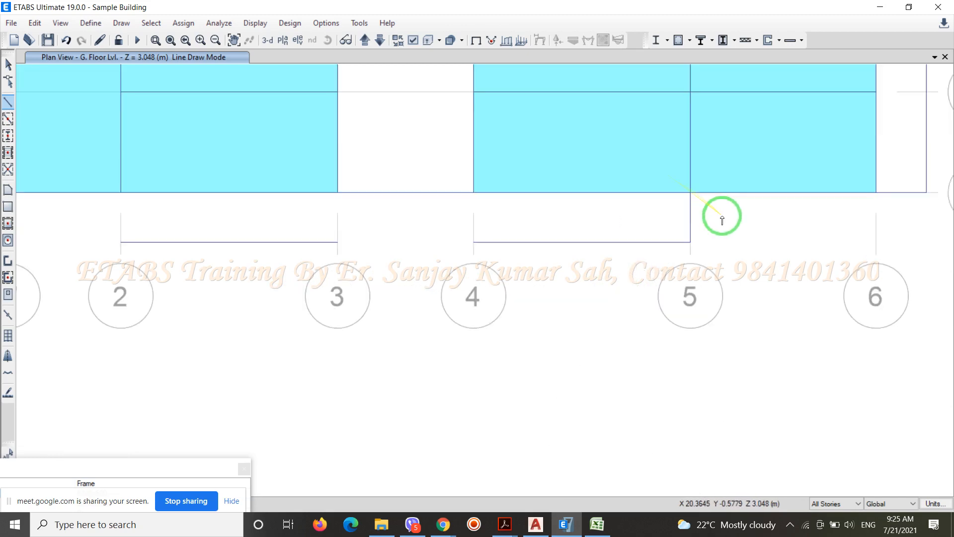
pyautogui.scroll(3, 498, 216)
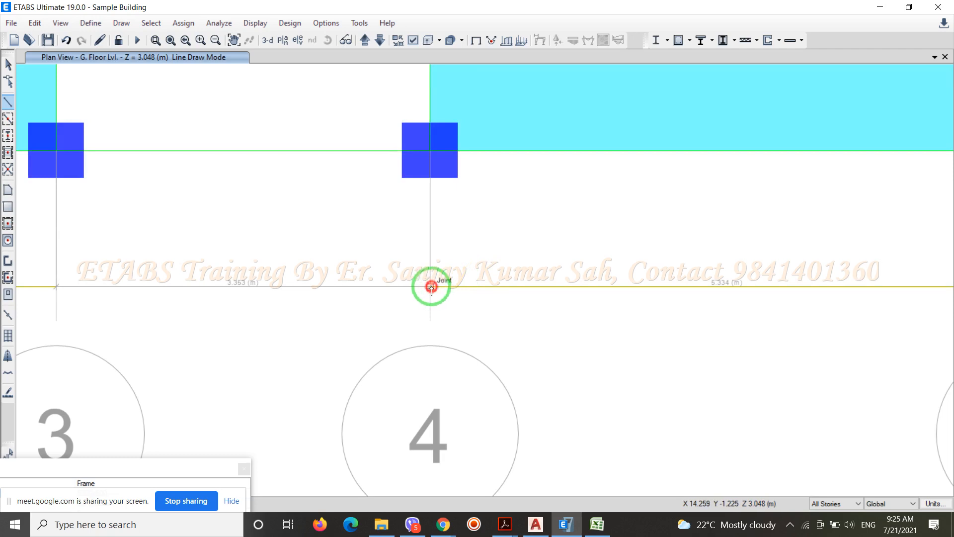
pyautogui.click(431, 286)
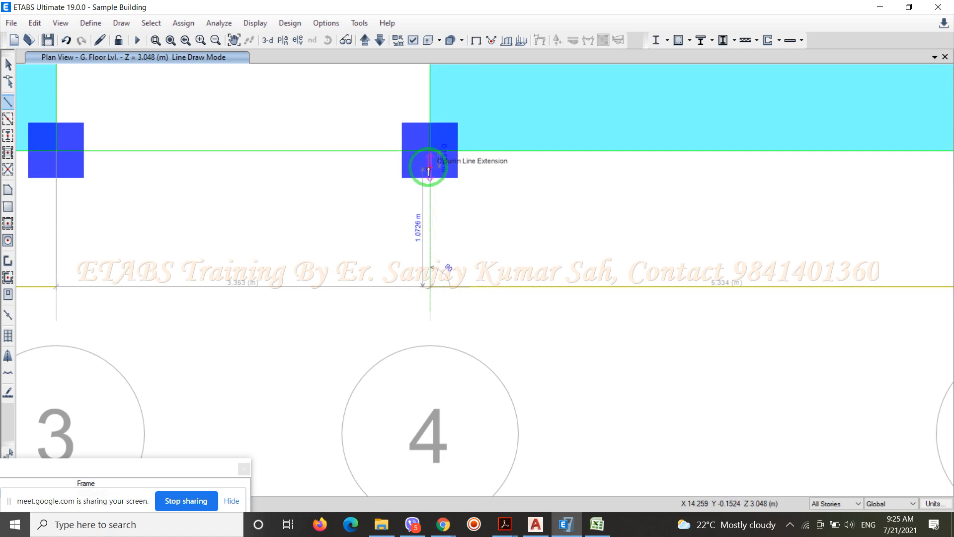
pyautogui.scroll(2, 428, 171)
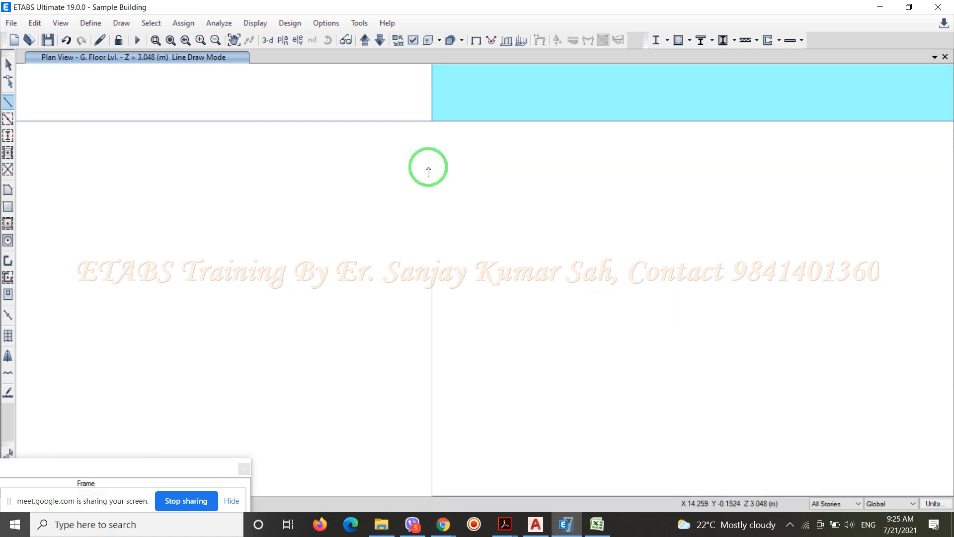
pyautogui.click(432, 123)
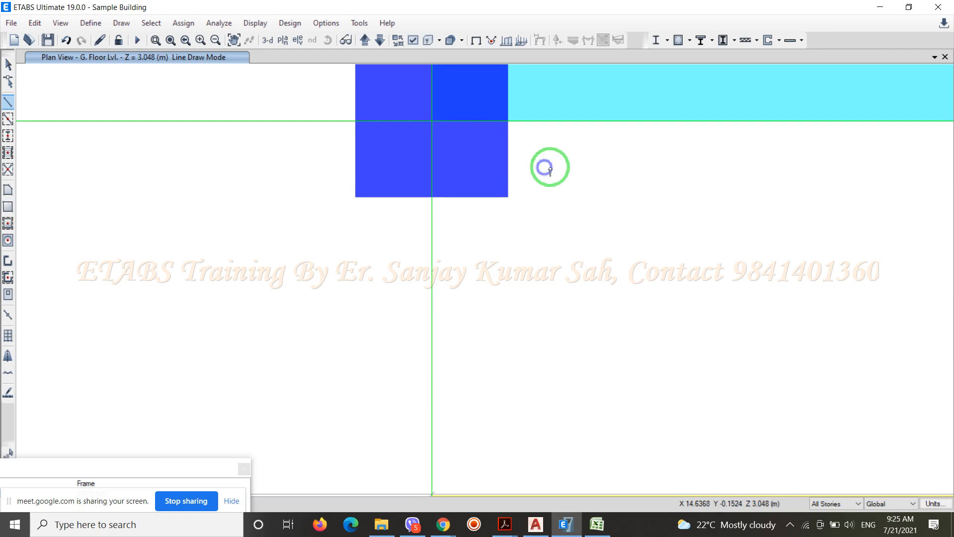
# Draw 1.225 m cantilever beams from the balcony edge beam ends to the grid A columns at grids 3 and 2
pyautogui.scroll(-3, 688, 187)
pyautogui.scroll(4, 626, 184)
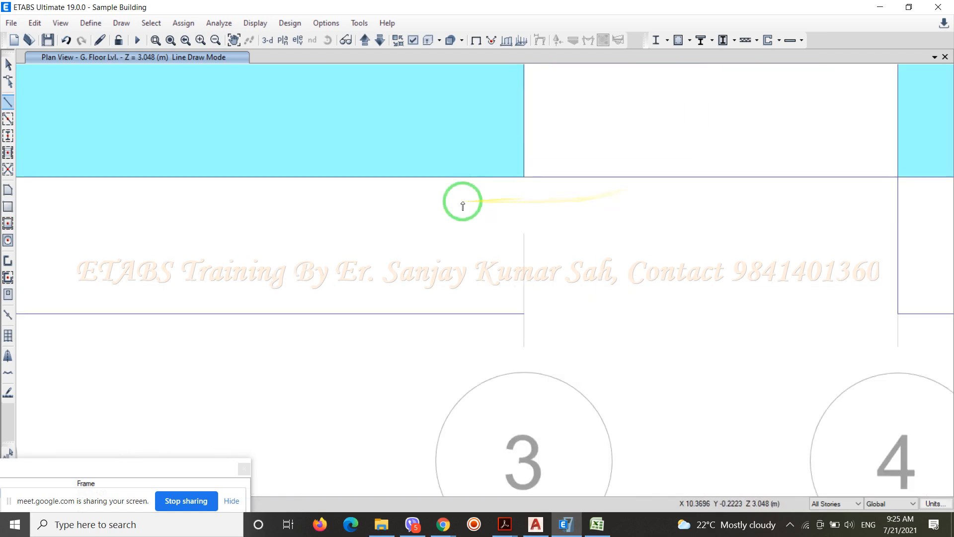
pyautogui.click(524, 314)
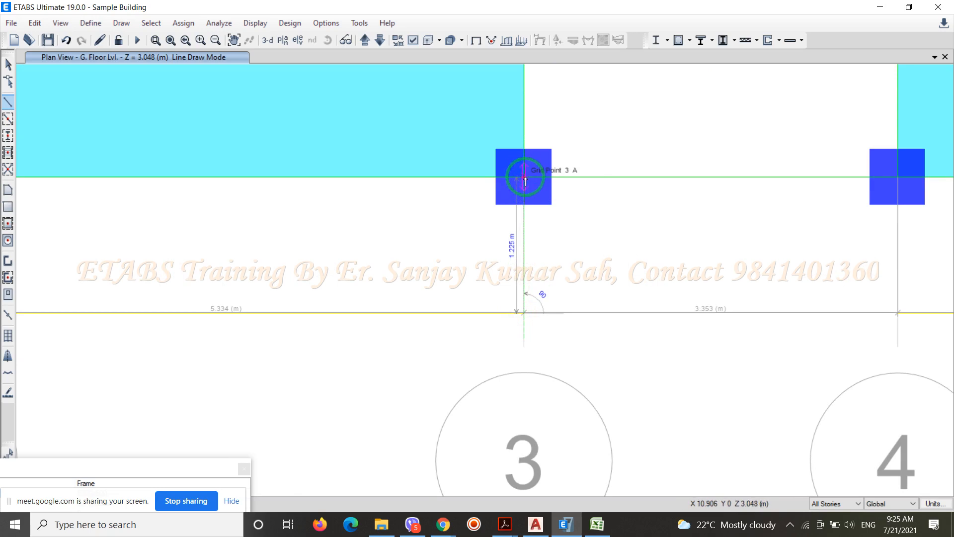
pyautogui.scroll(-3, 706, 238)
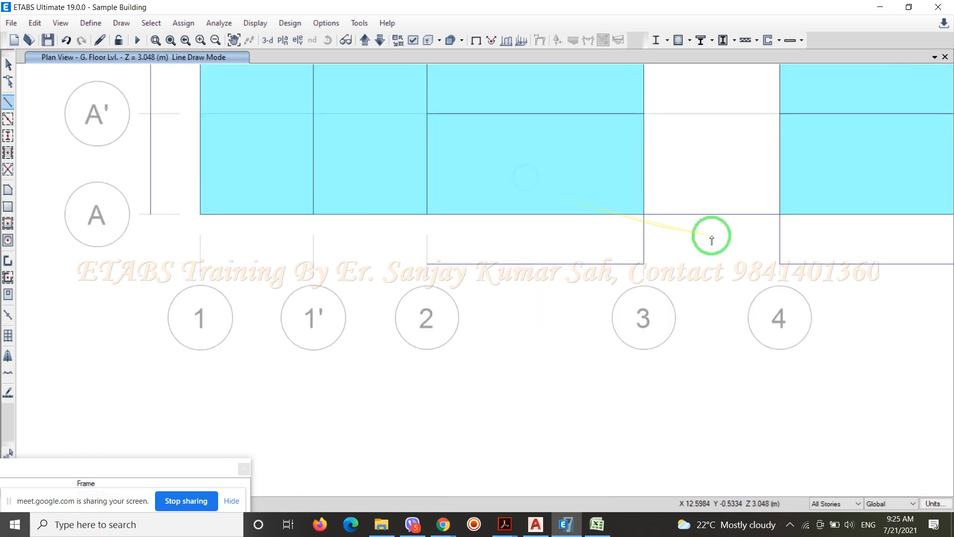
pyautogui.scroll(3, 457, 248)
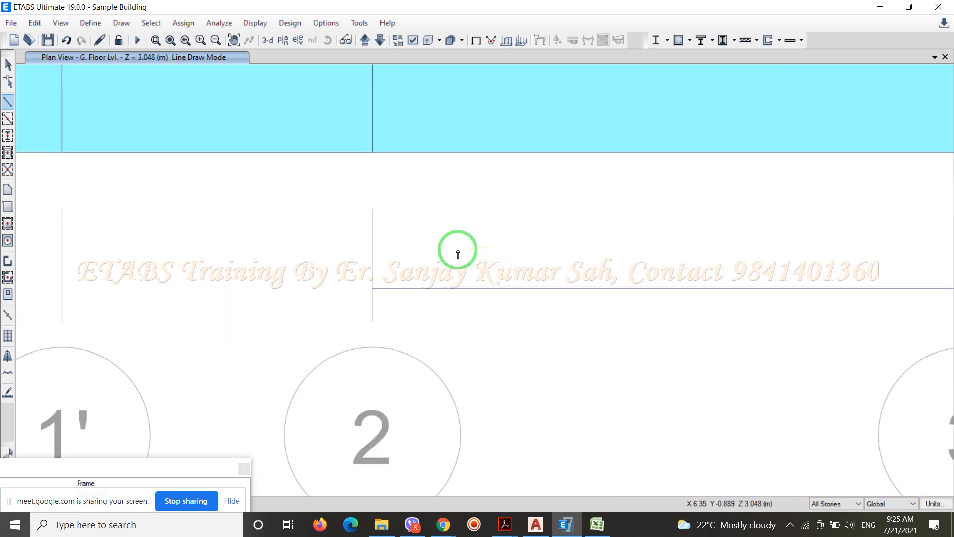
pyautogui.click(372, 287)
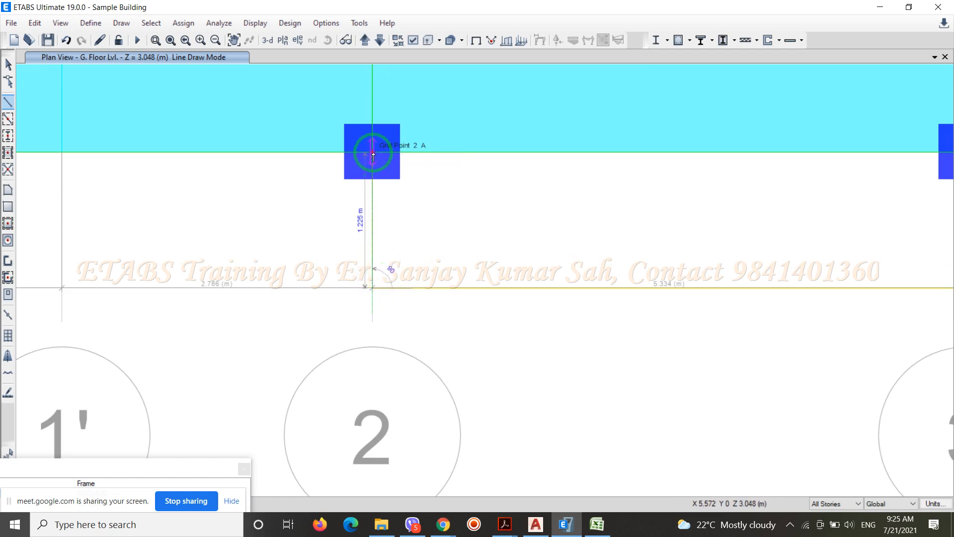
# Draw cantilever beams from the ends of the balcony edge beam outside grid 1 to the columns at grids A and B
pyautogui.scroll(-3, 611, 318)
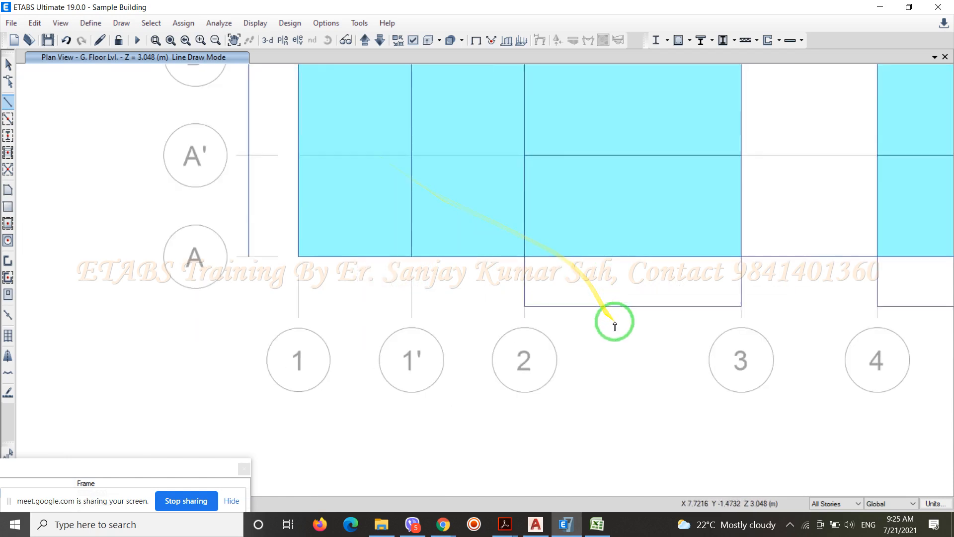
pyautogui.scroll(3, 257, 242)
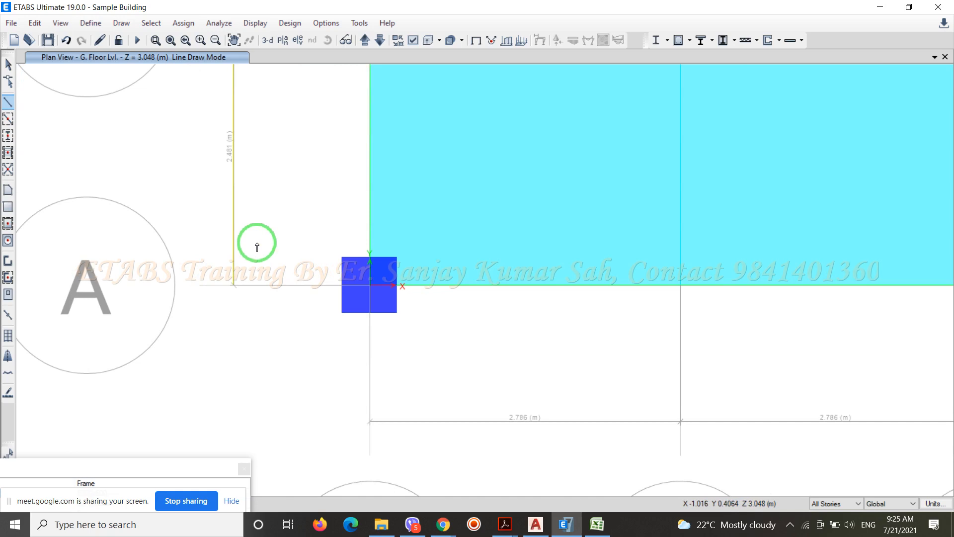
pyautogui.click(234, 285)
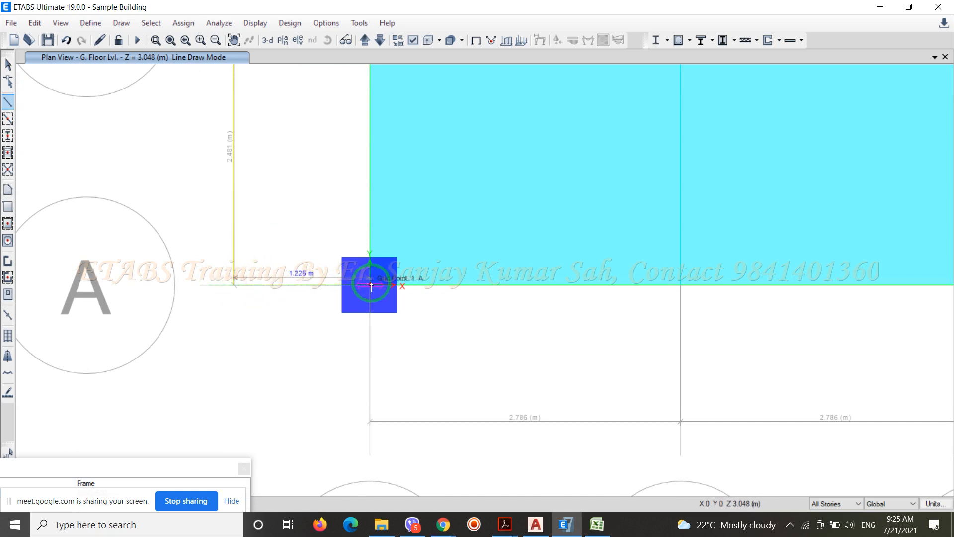
pyautogui.scroll(-3, 334, 357)
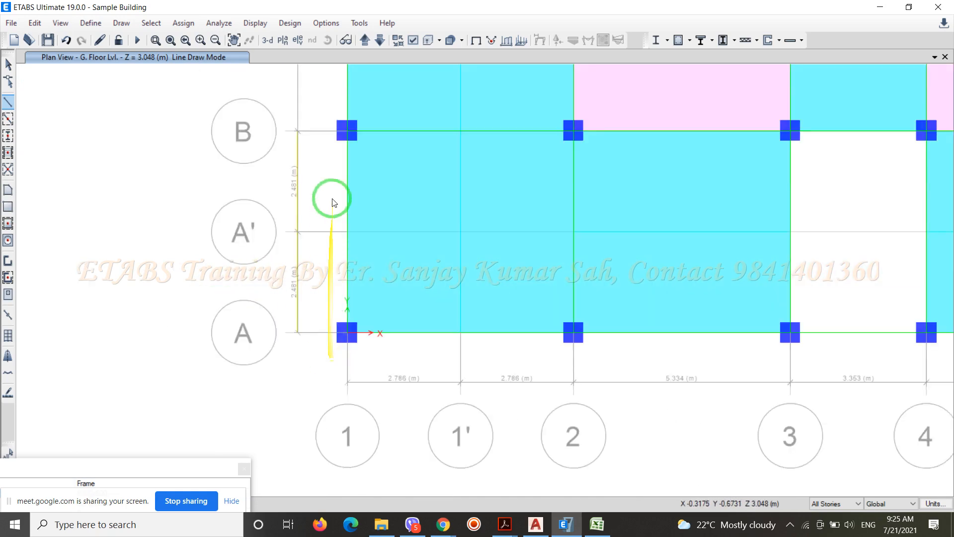
pyautogui.scroll(3, 318, 122)
pyautogui.click(277, 158)
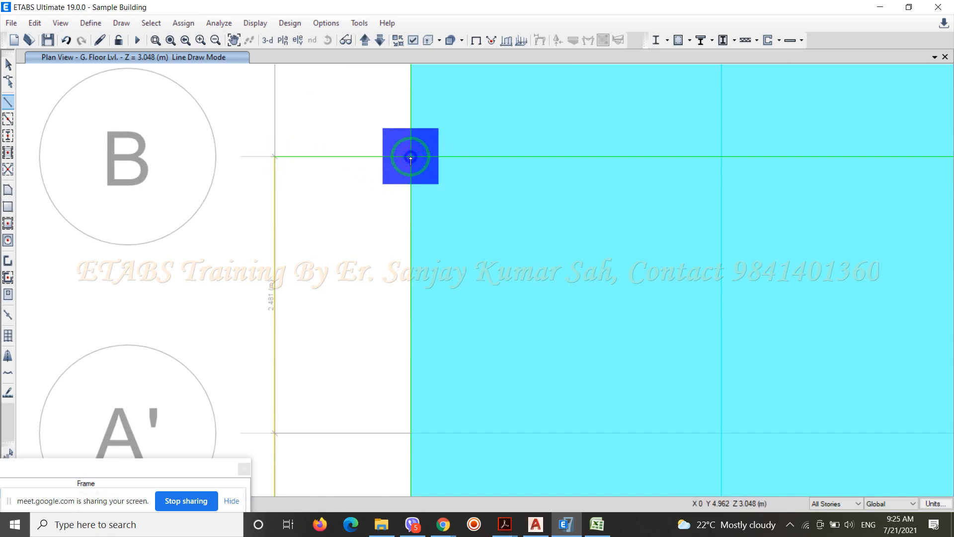
# Draw 1.225 m cantilever beams from the ends of the balcony edge beam outside grid 1 to the columns at grids F and E
pyautogui.scroll(-5, 321, 398)
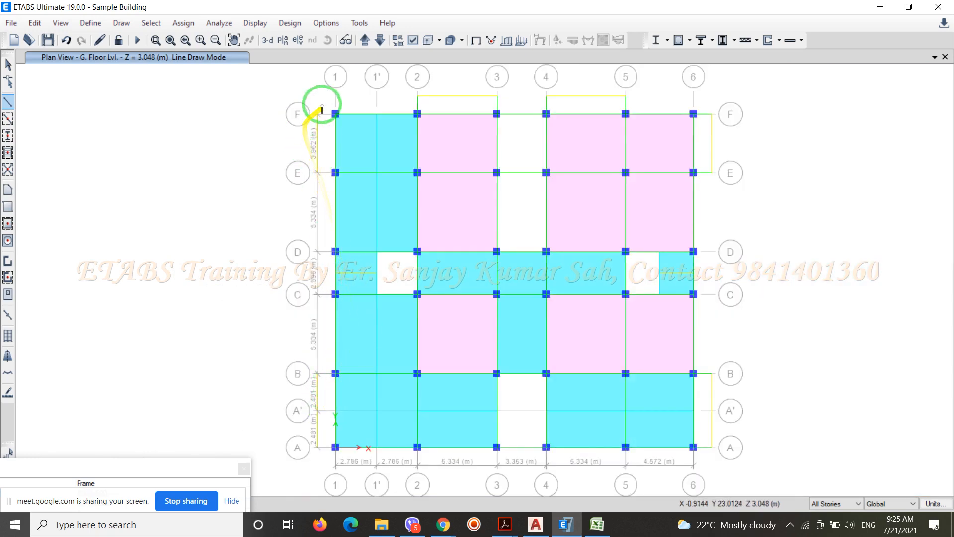
pyautogui.scroll(8, 322, 109)
pyautogui.click(225, 307)
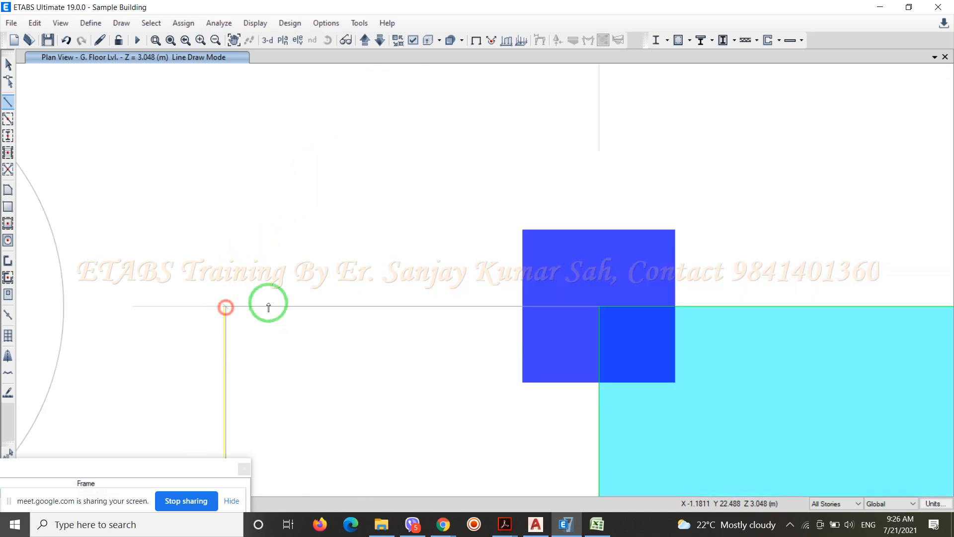
pyautogui.click(600, 306)
pyautogui.scroll(-5, 302, 138)
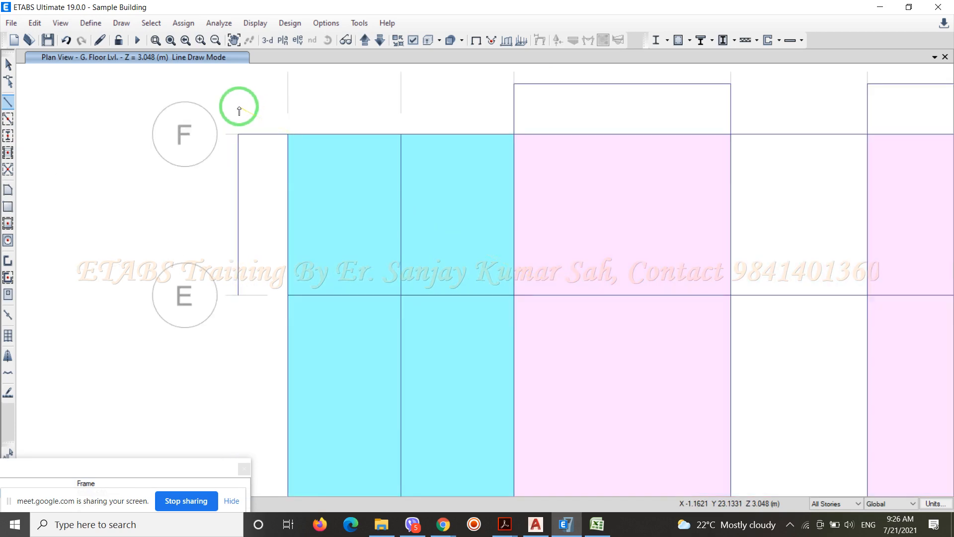
pyautogui.scroll(5, 264, 299)
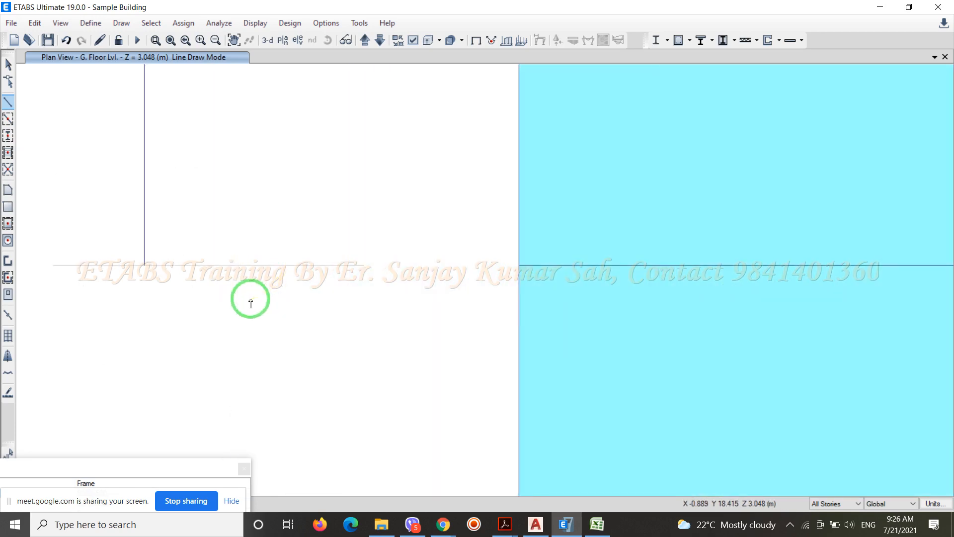
pyautogui.click(144, 265)
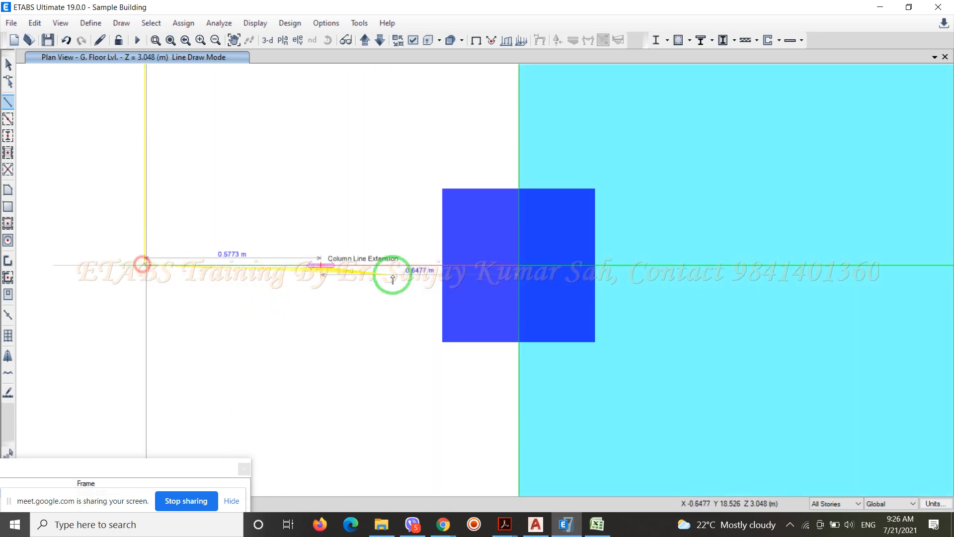
pyautogui.click(520, 268)
pyautogui.scroll(-6, 241, 185)
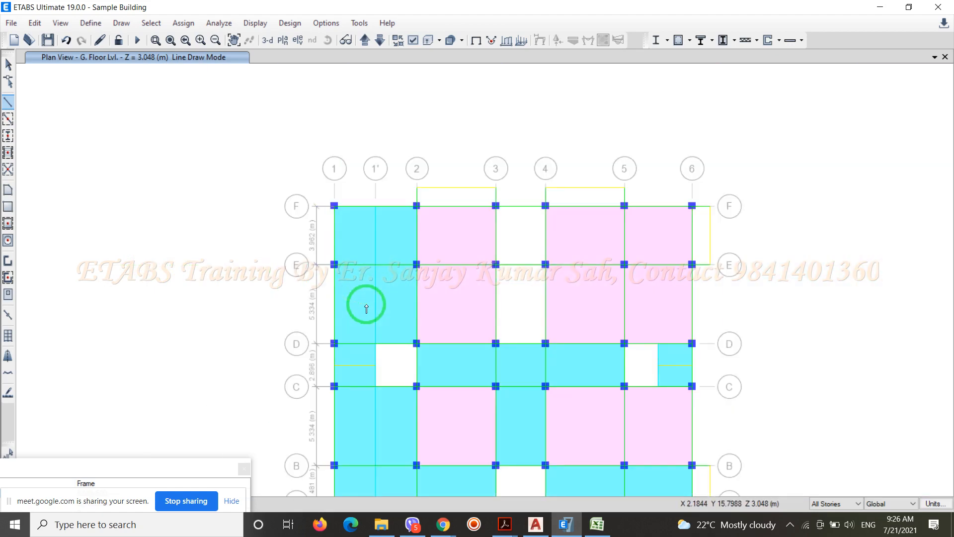
pyautogui.press('Escape')
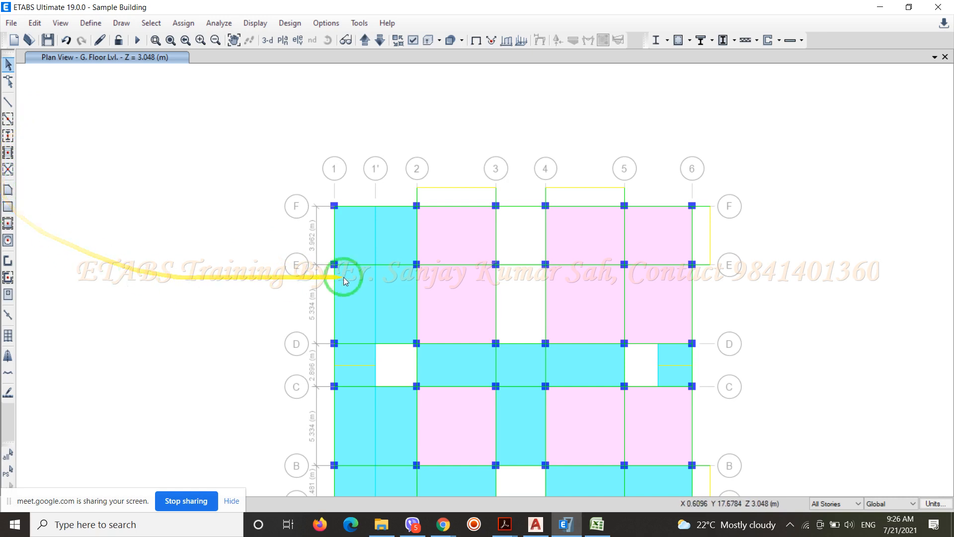
# Draw a rectangular Slab125 balcony slab, 5.334 m by 1.225 m, outside grid F between grids 2 and 3
pyautogui.scroll(3, 336, 251)
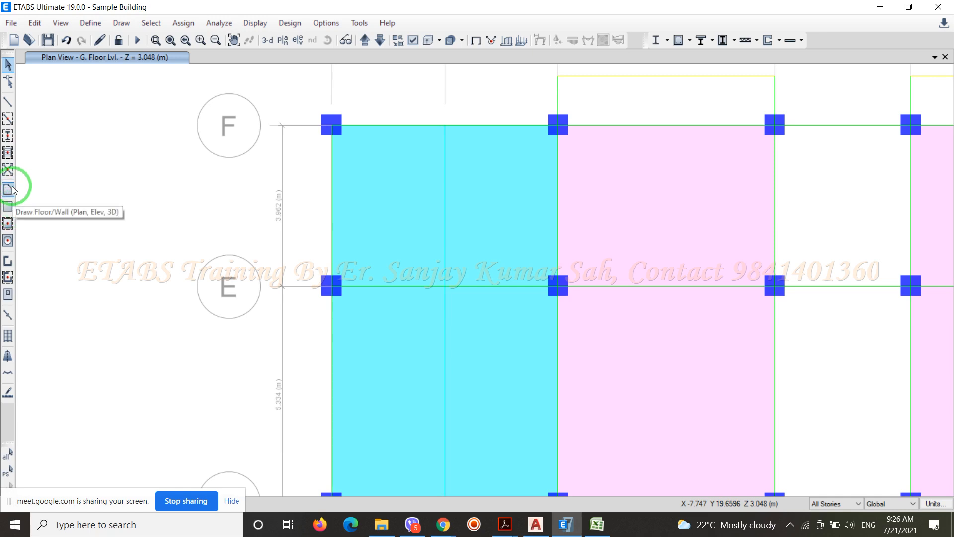
pyautogui.click(8, 207)
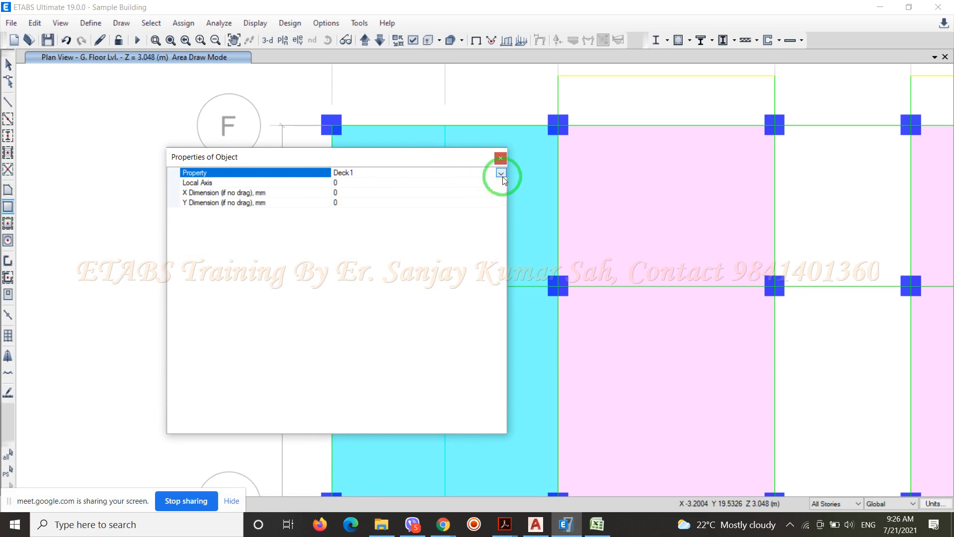
pyautogui.click(502, 174)
pyautogui.click(354, 203)
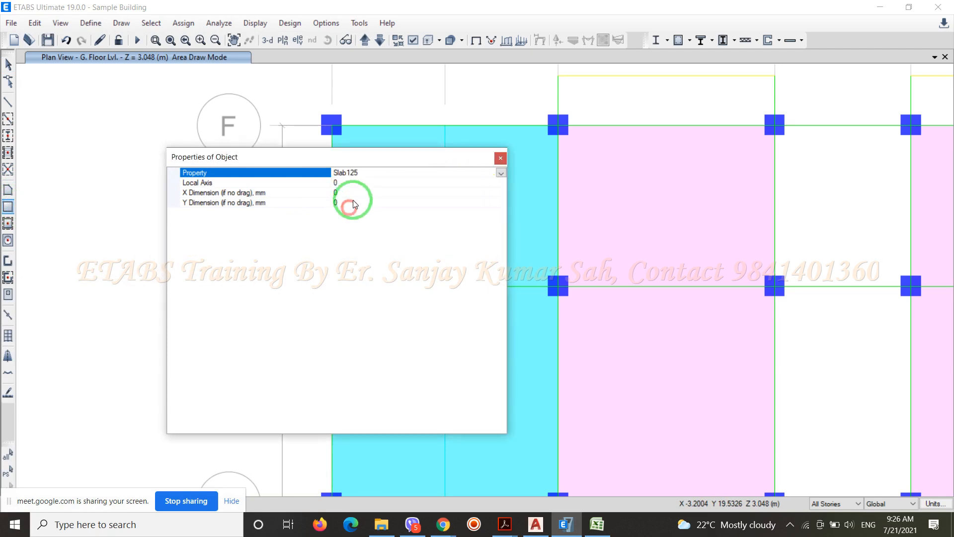
pyautogui.moveTo(392, 159); pyautogui.dragTo(68, 317)
pyautogui.scroll(-4, 244, 321)
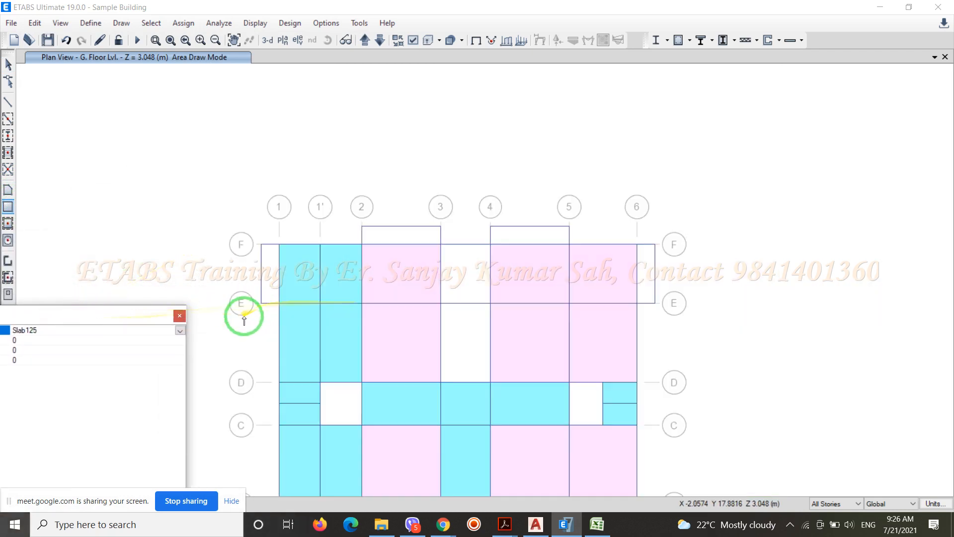
pyautogui.scroll(3, 412, 240)
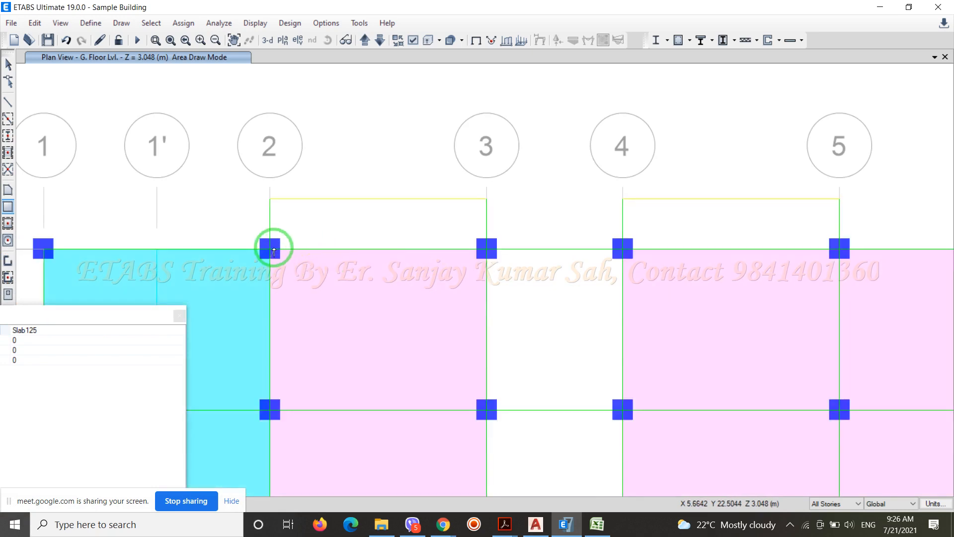
pyautogui.click(271, 249)
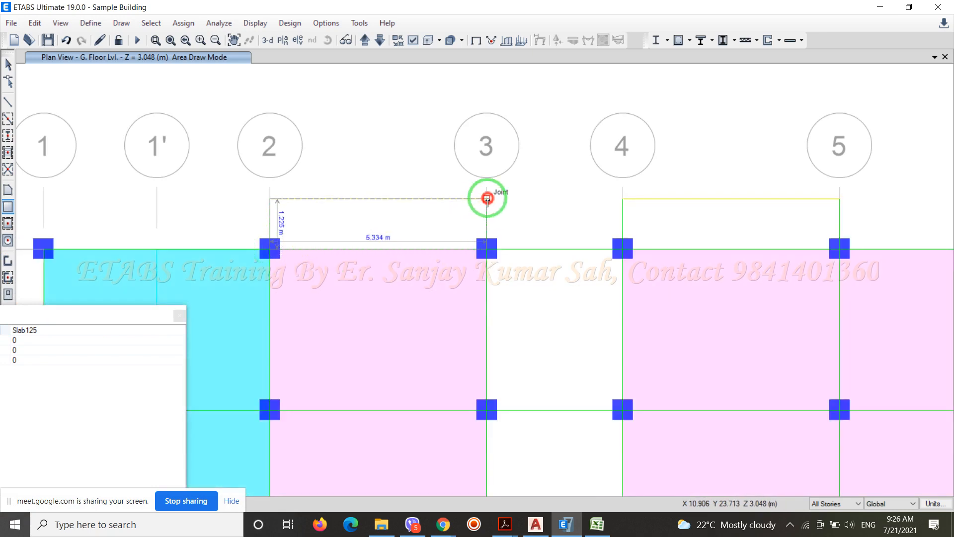
pyautogui.click(487, 198)
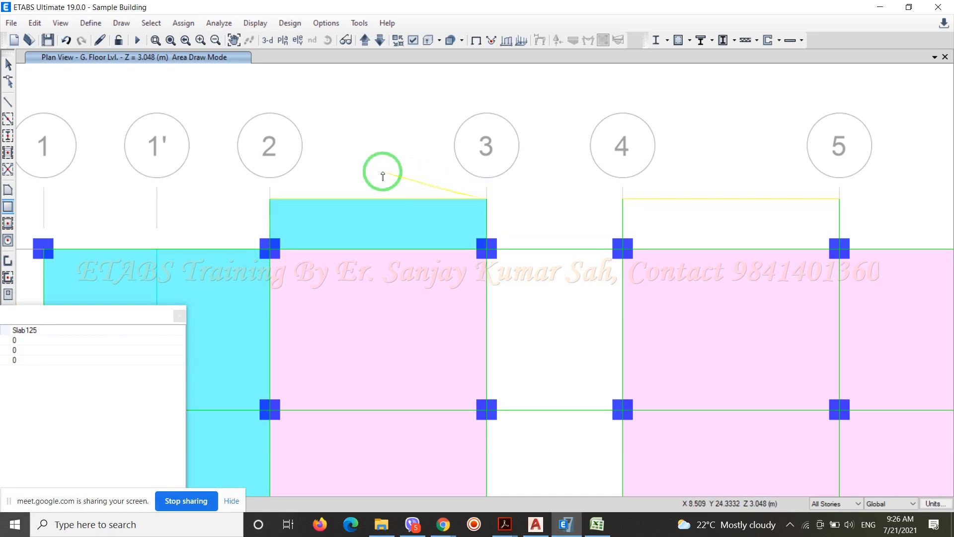
# Draw a rectangular Slab125 balcony slab outside grid F between grids 4 and 5, out to the edge beam
pyautogui.scroll(-3, 262, 171)
pyautogui.scroll(3, 437, 169)
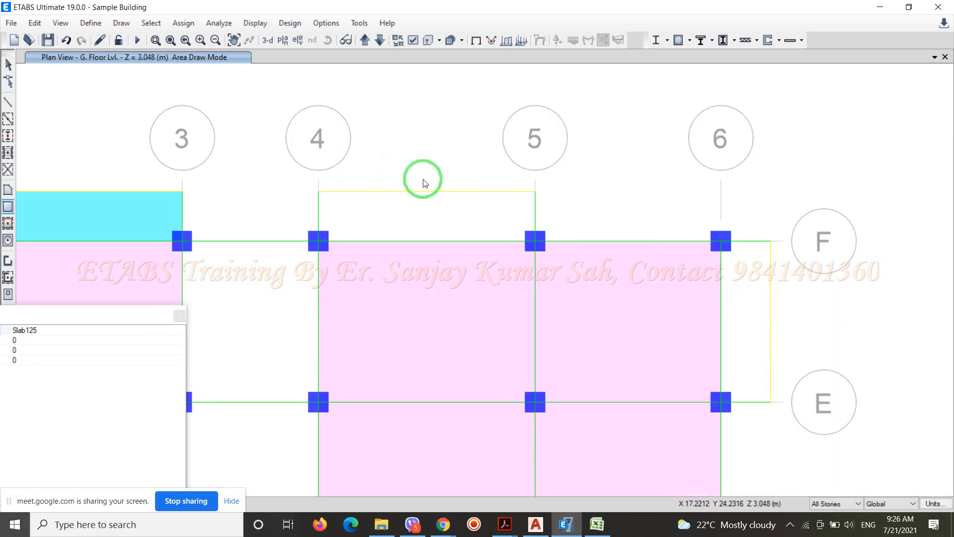
pyautogui.click(317, 242)
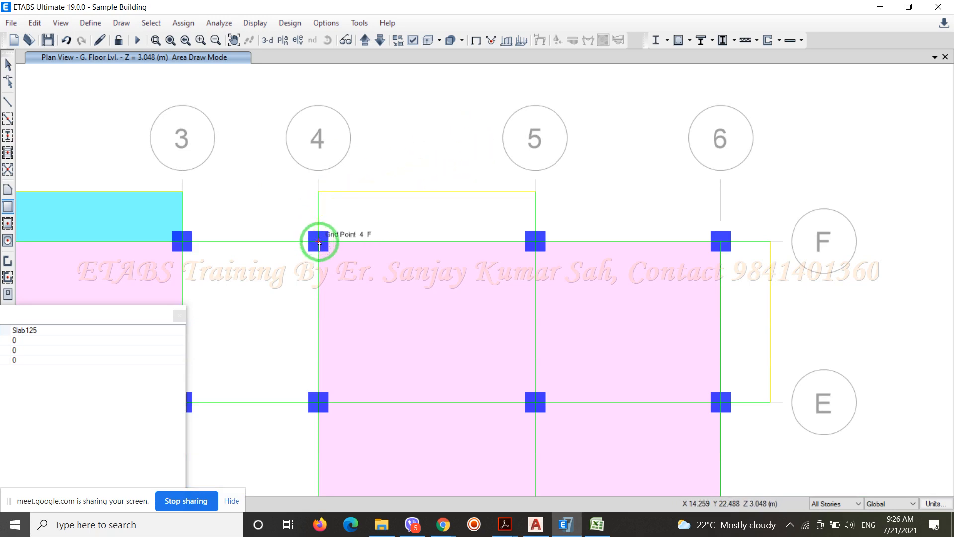
pyautogui.moveTo(319, 242); pyautogui.dragTo(536, 192)
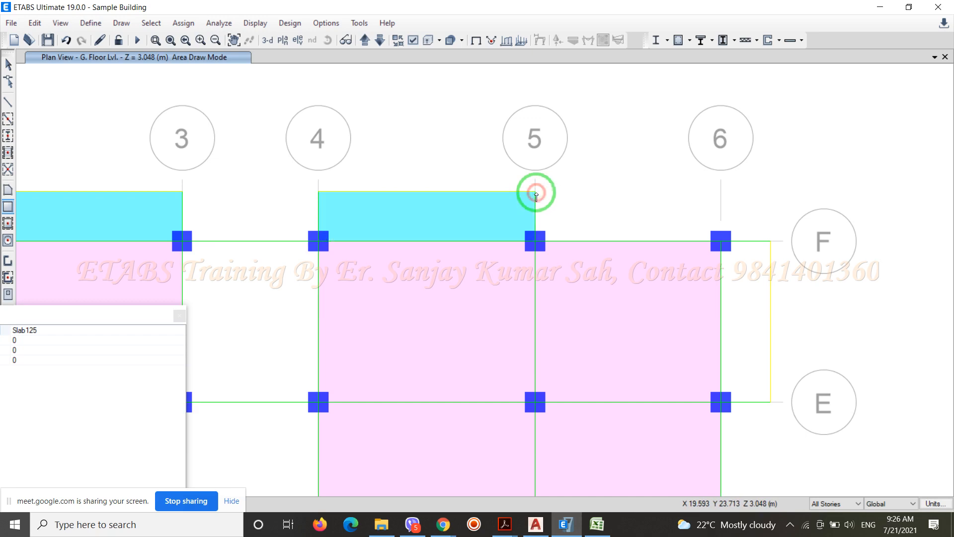
# Draw Slab125 balcony slabs outside grid 6, one between grids E and F and one between grids A and B
pyautogui.scroll(-3, 482, 113)
pyautogui.scroll(5, 487, 106)
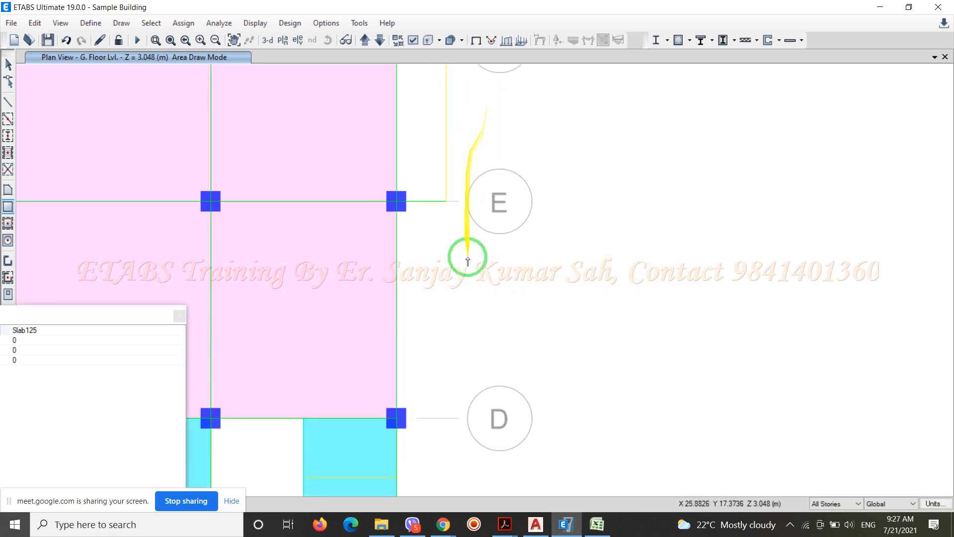
pyautogui.scroll(-3, 466, 255)
pyautogui.moveTo(448, 262); pyautogui.dragTo(467, 205)
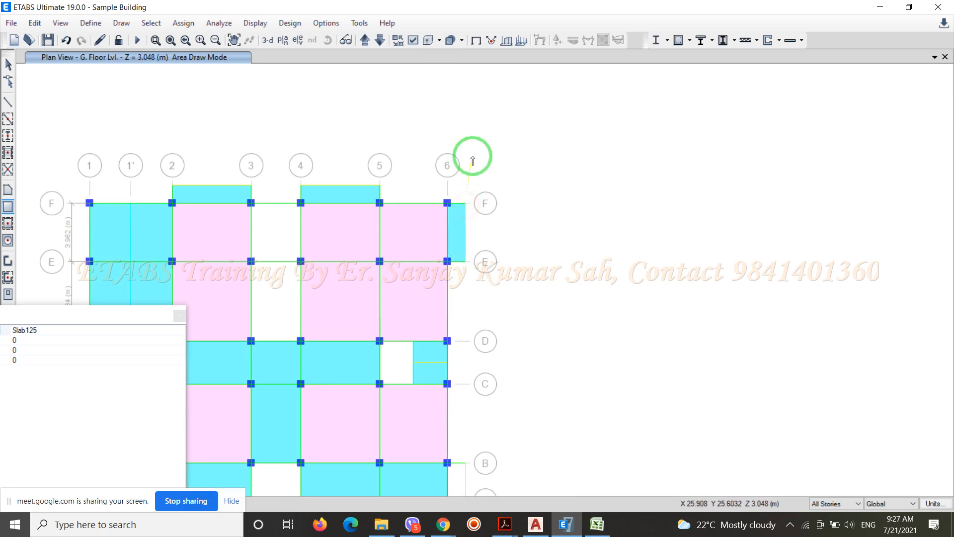
pyautogui.scroll(-3, 482, 222)
pyautogui.scroll(3, 478, 279)
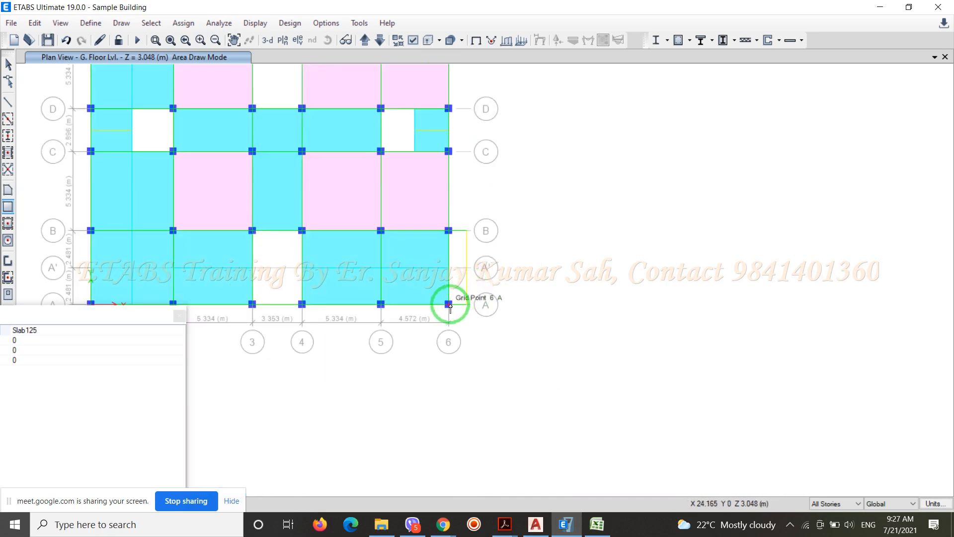
pyautogui.moveTo(449, 302); pyautogui.dragTo(466, 230)
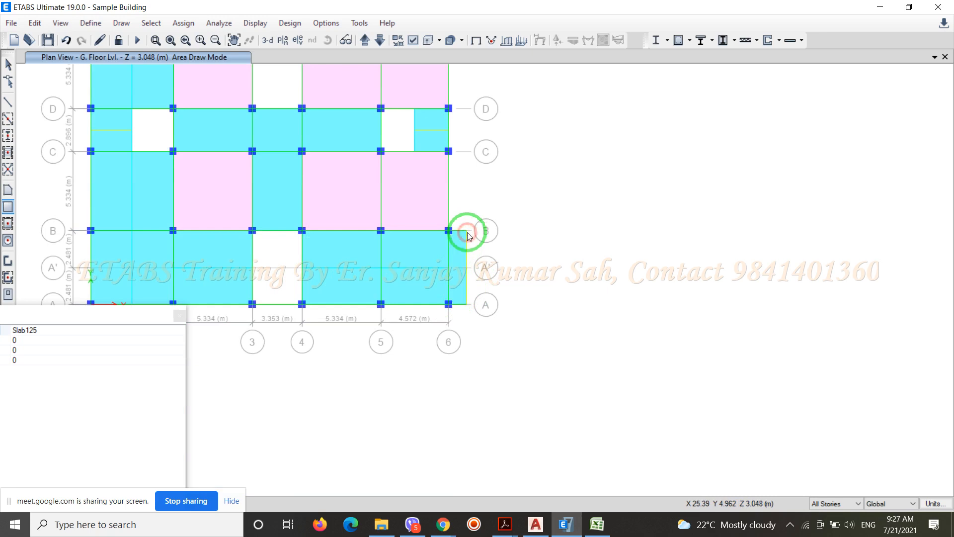
# Draw Slab125 balcony slabs outside grid A, one between grids 4 and 5 and one between grids 2 and 3
pyautogui.moveTo(302, 325); pyautogui.dragTo(381, 305)
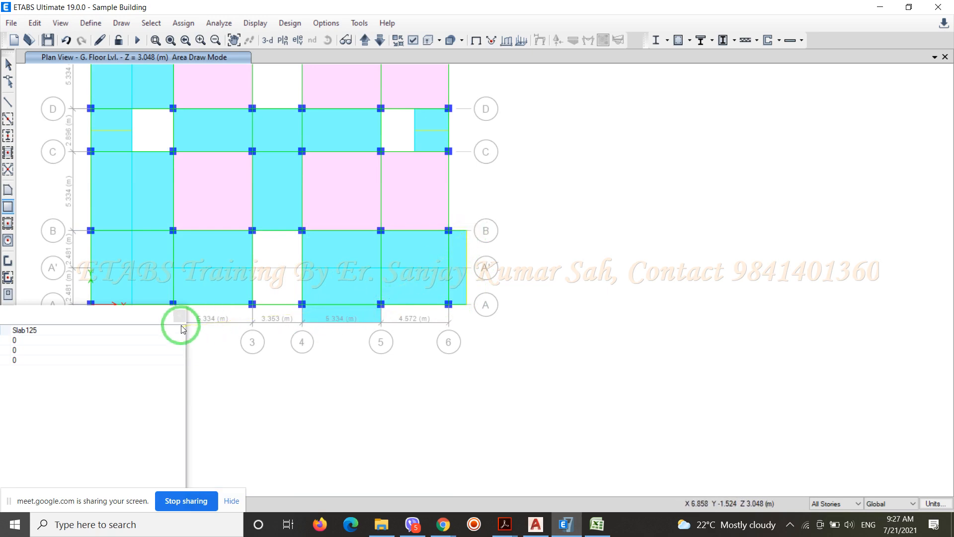
pyautogui.scroll(-3, 607, 330)
pyautogui.scroll(5, 478, 342)
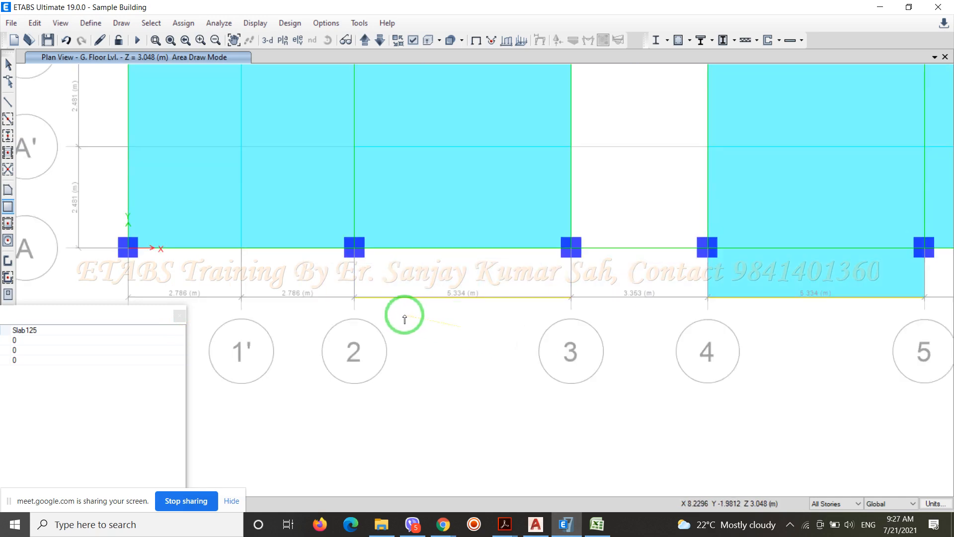
pyautogui.moveTo(356, 298); pyautogui.dragTo(571, 247)
# Draw Slab125 balcony slabs outside grid 1, one between grids A and B and one between grids E and F
pyautogui.scroll(-3, 605, 330)
pyautogui.scroll(5, 462, 281)
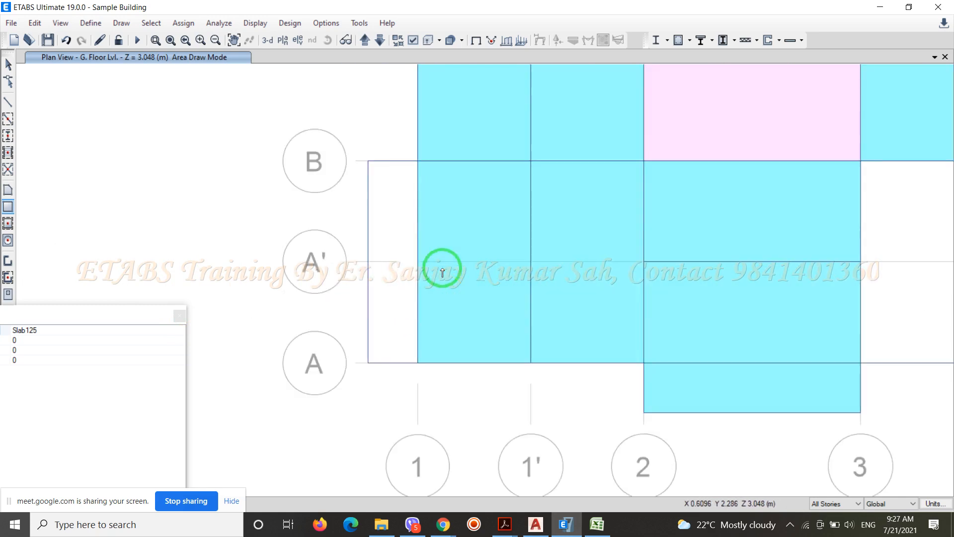
pyautogui.moveTo(373, 362); pyautogui.dragTo(418, 158)
pyautogui.scroll(-3, 398, 407)
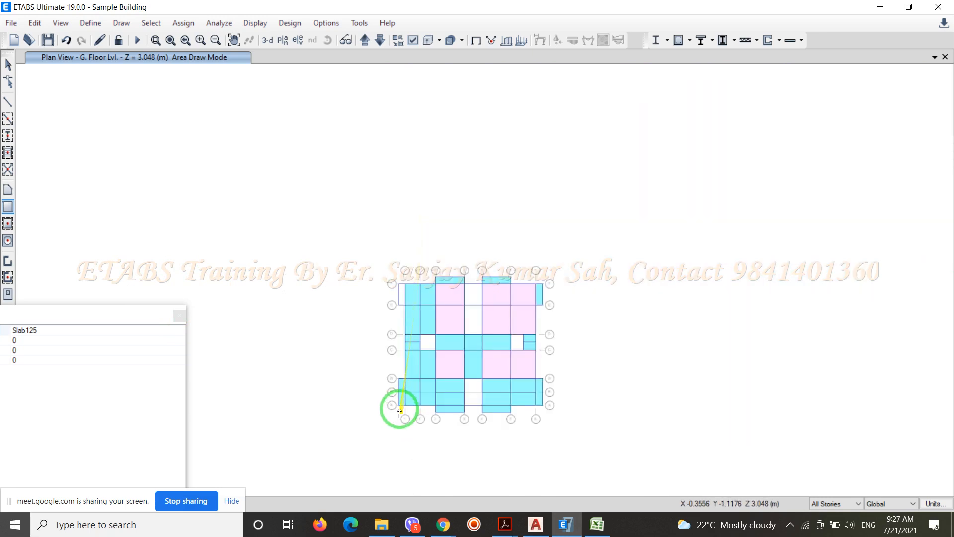
pyautogui.scroll(4, 401, 288)
pyautogui.moveTo(386, 441); pyautogui.dragTo(434, 282)
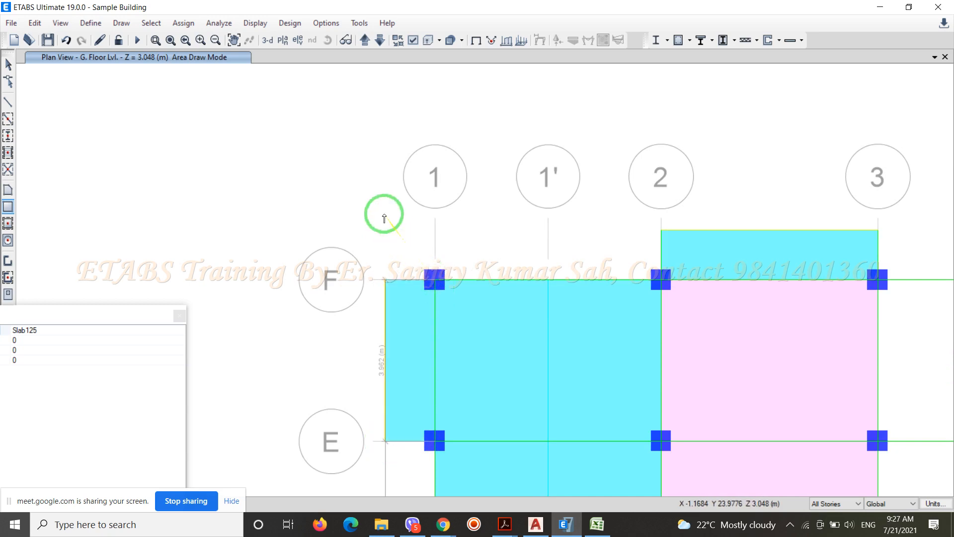
pyautogui.scroll(-4, 377, 208)
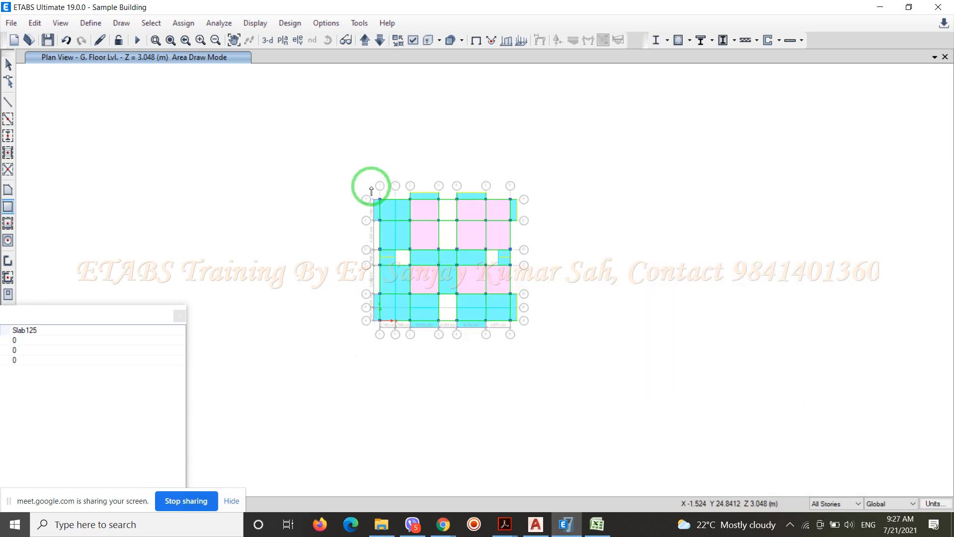
pyautogui.press('Escape')
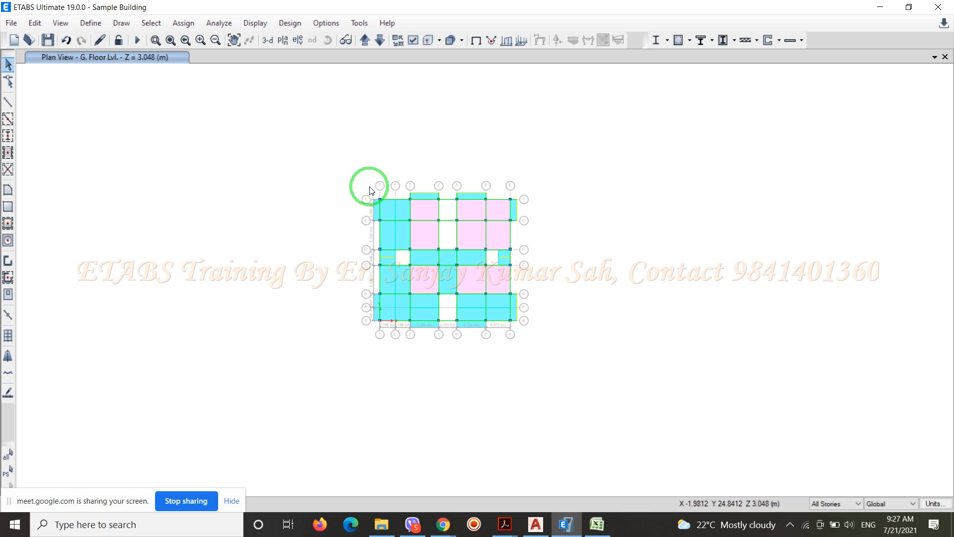
# Assign a 3 kN/m² uniform gravity load of pattern Live<=3 to the eight perimeter balcony slabs on all stories, replacing existing loads, and save
pyautogui.scroll(8, 381, 219)
pyautogui.press('F3')
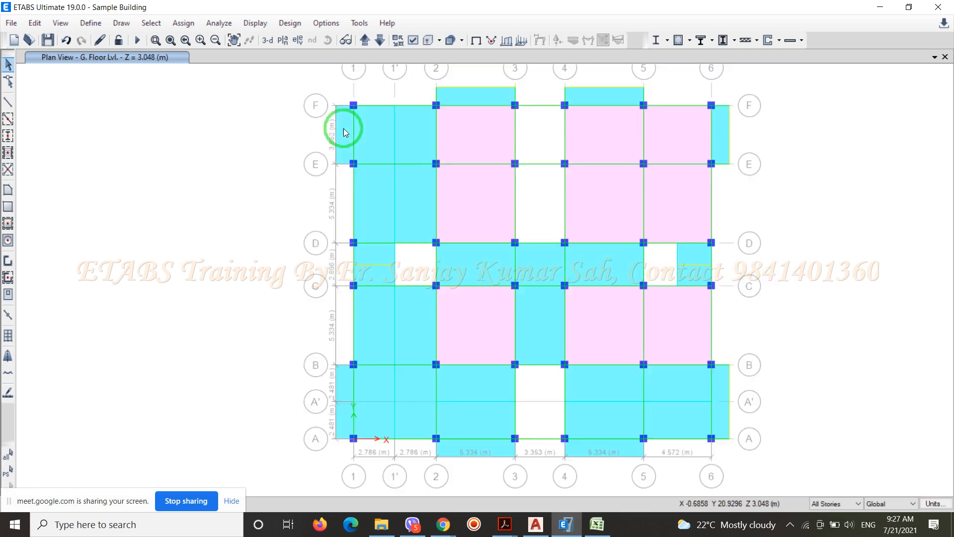
pyautogui.click(490, 97)
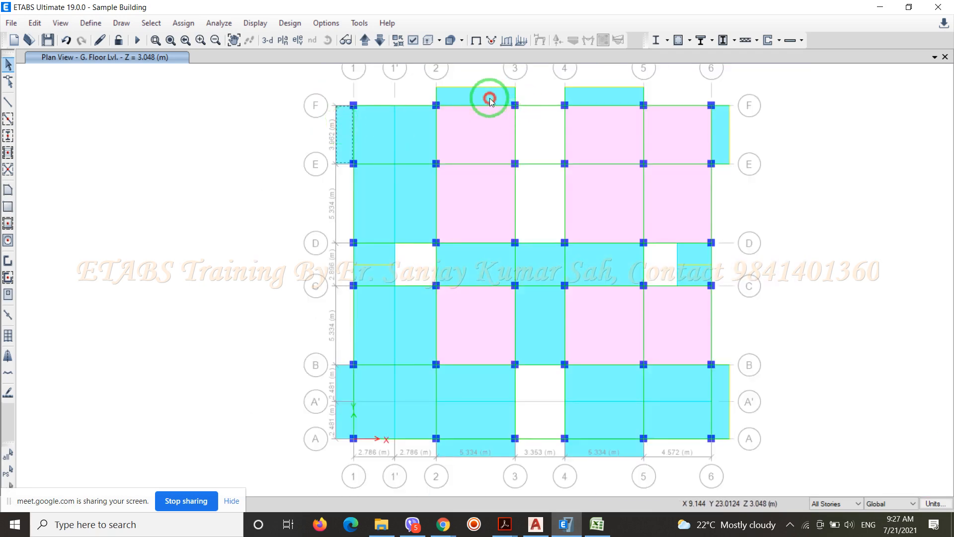
pyautogui.click(606, 100)
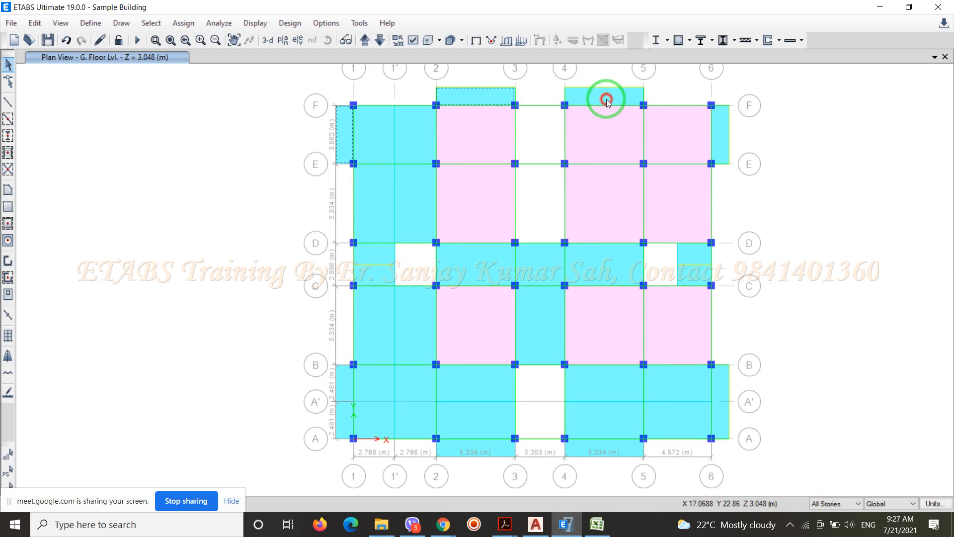
pyautogui.click(720, 133)
pyautogui.click(718, 386)
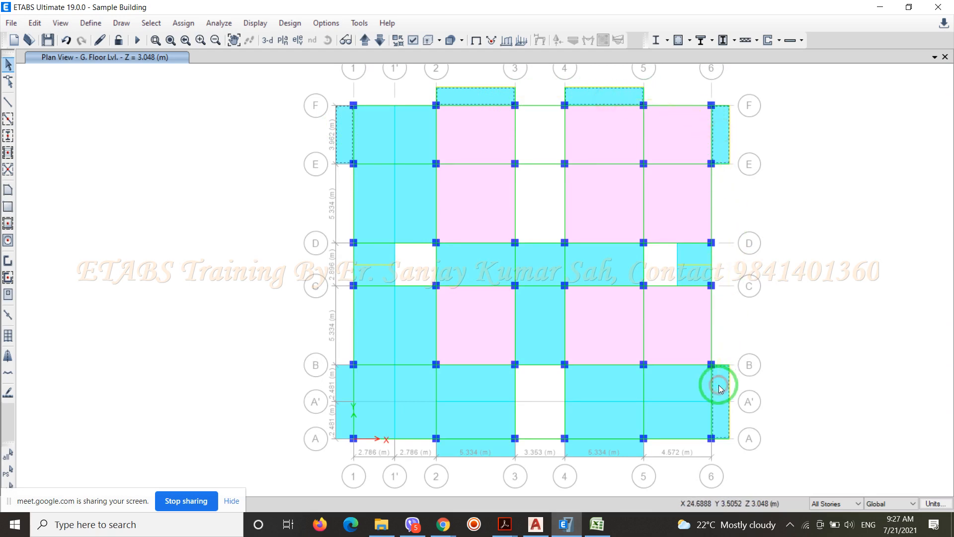
pyautogui.click(613, 447)
pyautogui.click(490, 448)
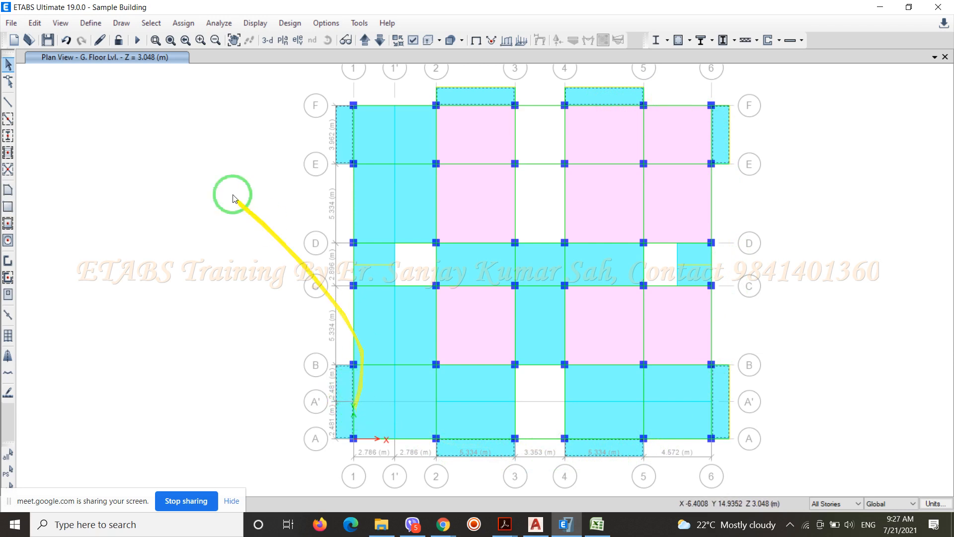
pyautogui.click(197, 23)
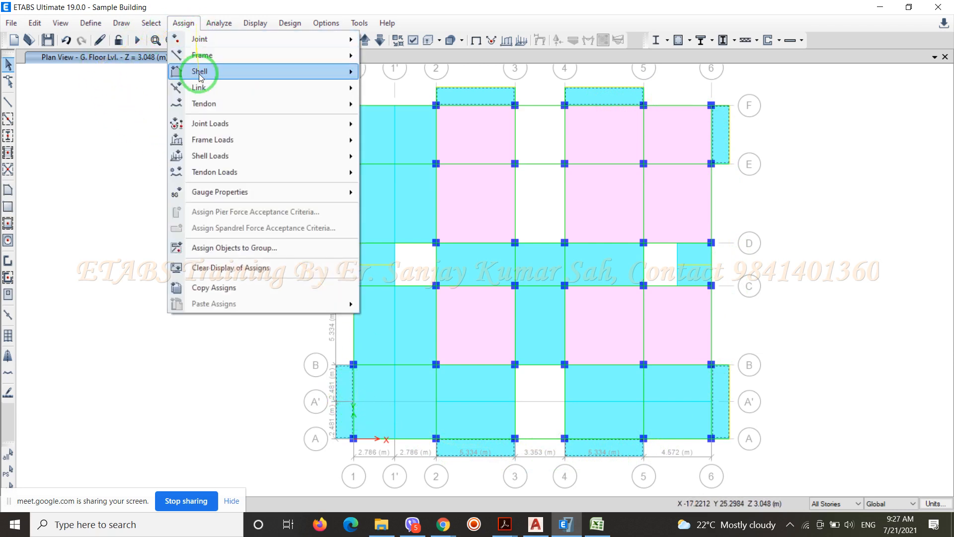
pyautogui.moveTo(315, 158)
pyautogui.click(396, 174)
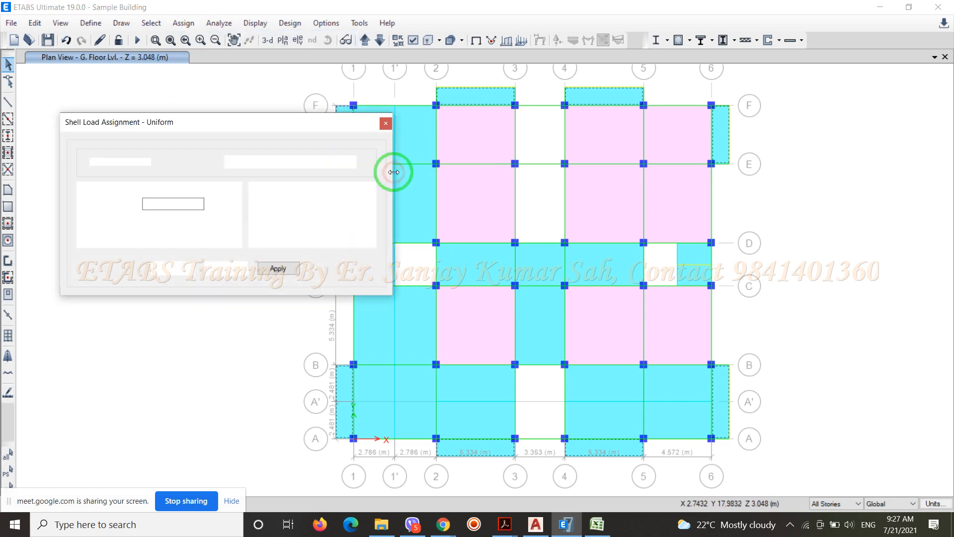
pyautogui.click(268, 164)
pyautogui.scroll(3, 268, 172)
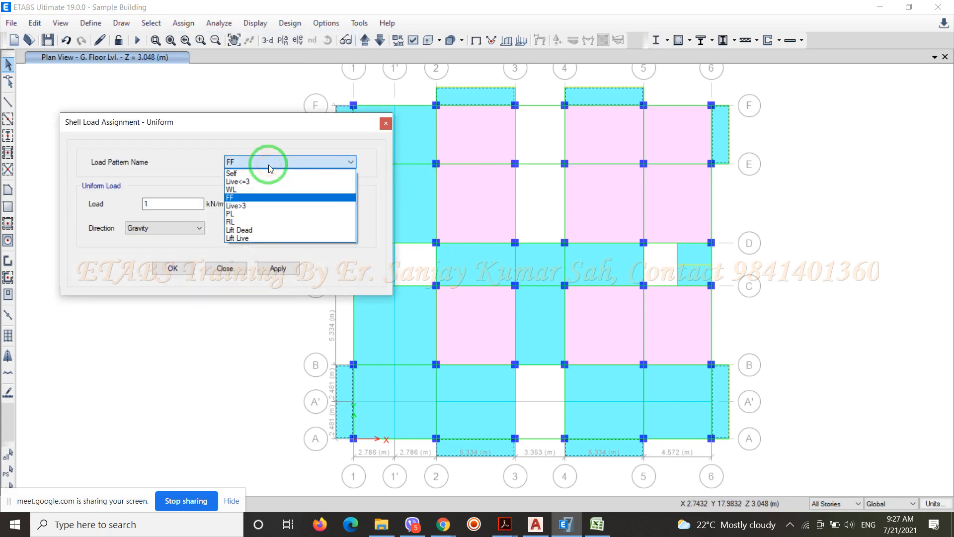
pyautogui.click(261, 180)
pyautogui.moveTo(176, 204); pyautogui.dragTo(129, 205)
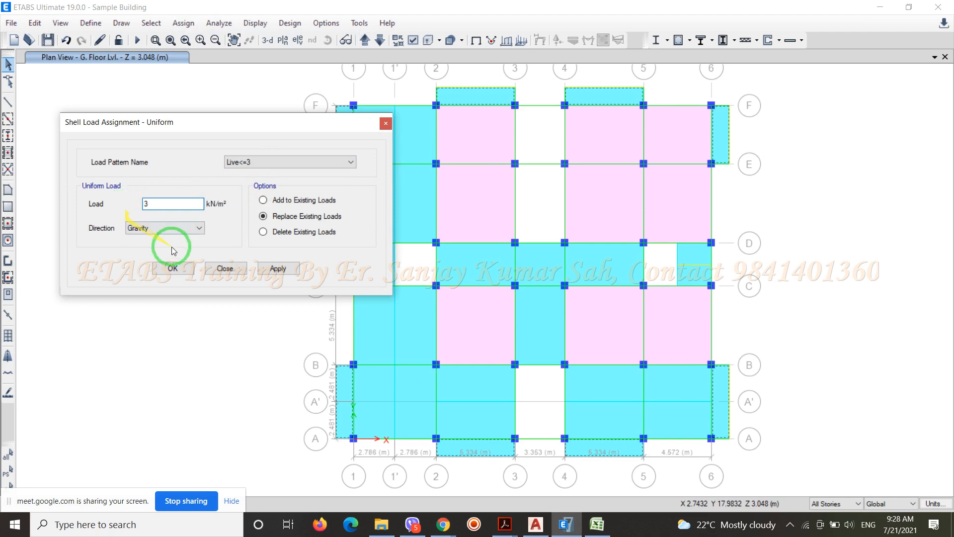
pyautogui.click(175, 270)
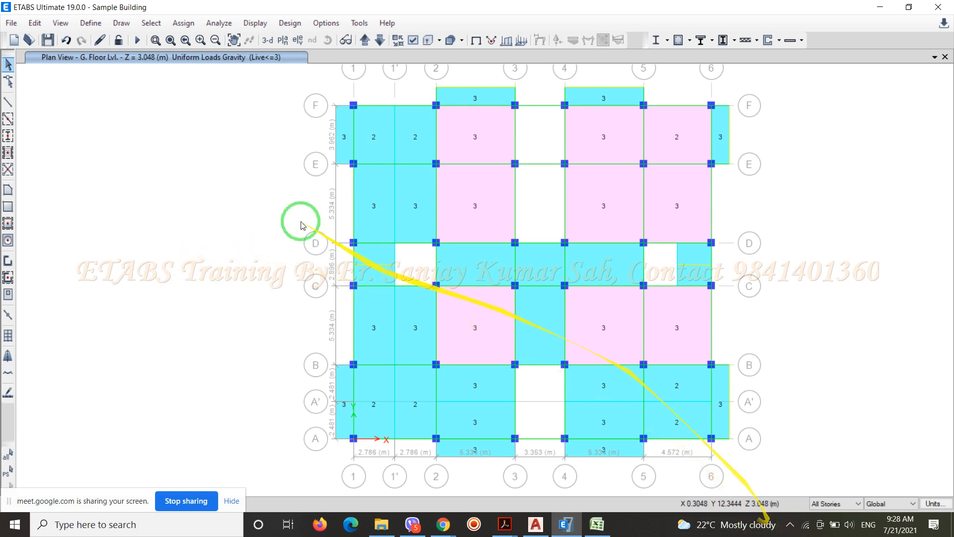
pyautogui.click(51, 40)
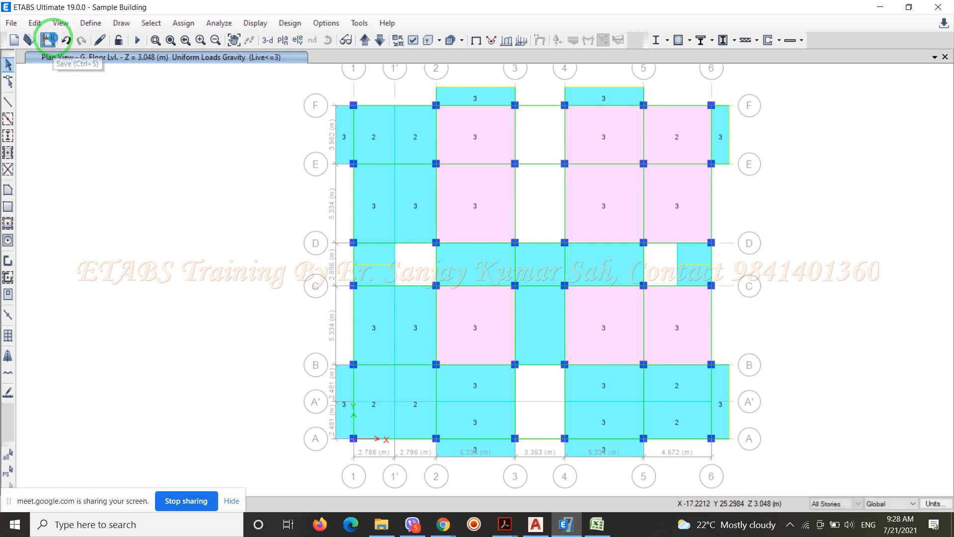
# Restrict editing to One Story and delete all eight balcony slabs from the Basement Lvl. plan
pyautogui.click(853, 503)
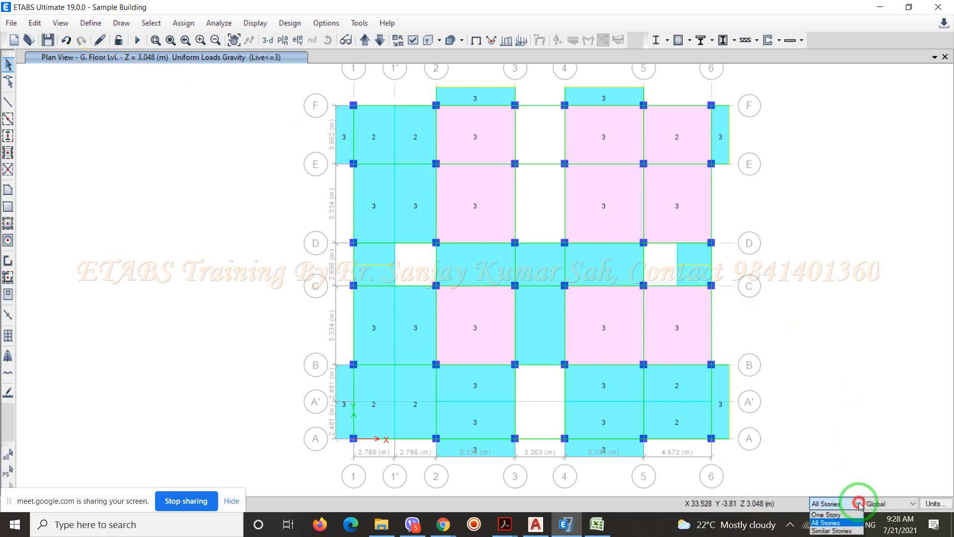
pyautogui.click(825, 514)
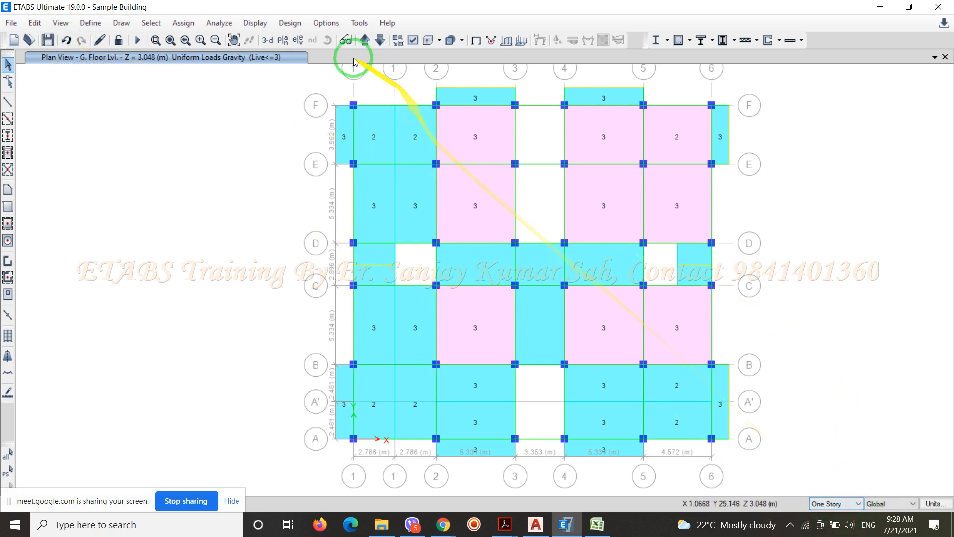
pyautogui.click(380, 41)
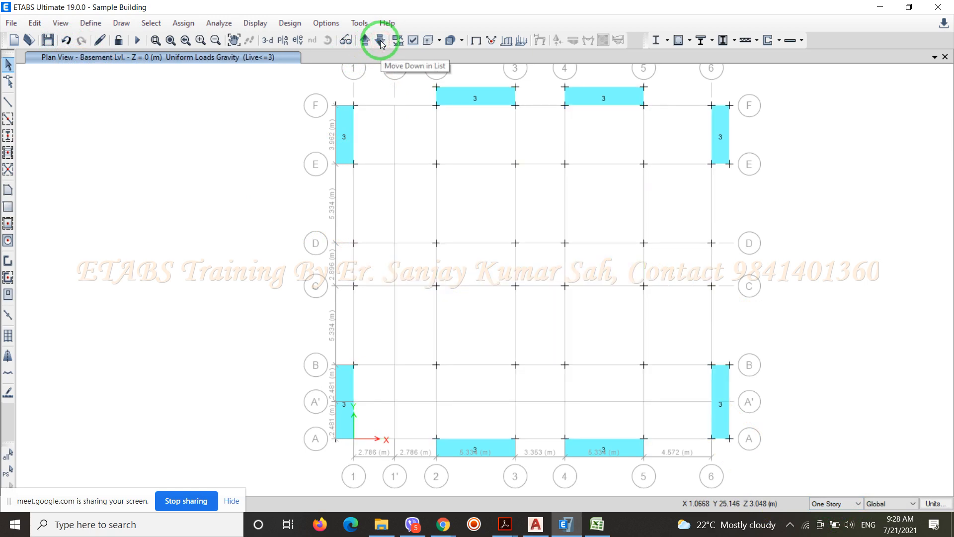
pyautogui.click(365, 40)
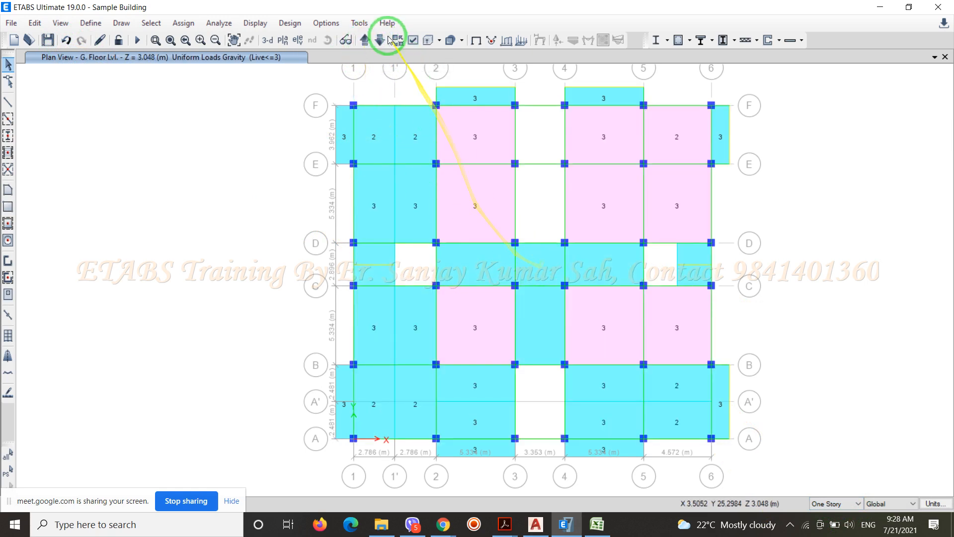
pyautogui.click(380, 40)
pyautogui.scroll(-3, 497, 351)
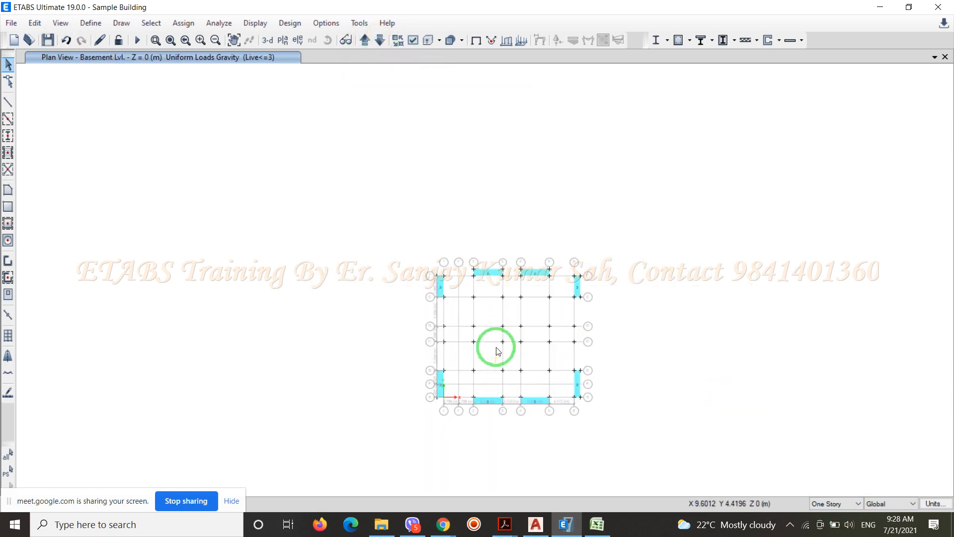
pyautogui.scroll(3, 486, 279)
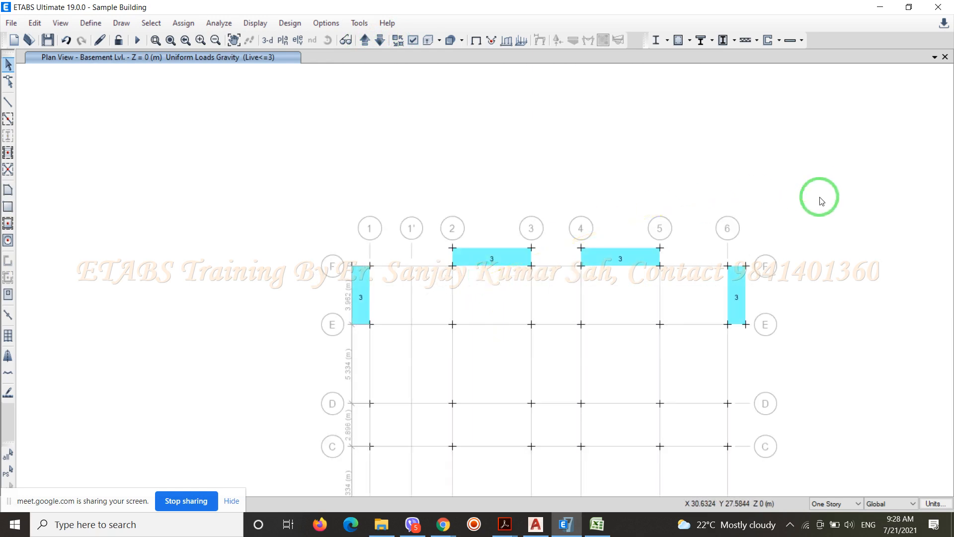
pyautogui.moveTo(675, 255); pyautogui.dragTo(436, 228)
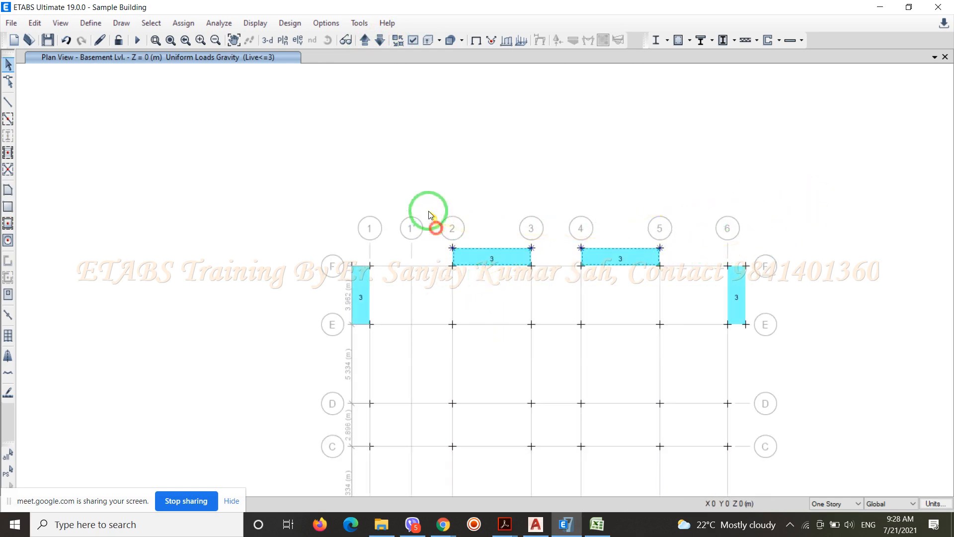
pyautogui.scroll(-3, 413, 103)
pyautogui.moveTo(593, 327); pyautogui.dragTo(363, 149)
pyautogui.scroll(10, 440, 154)
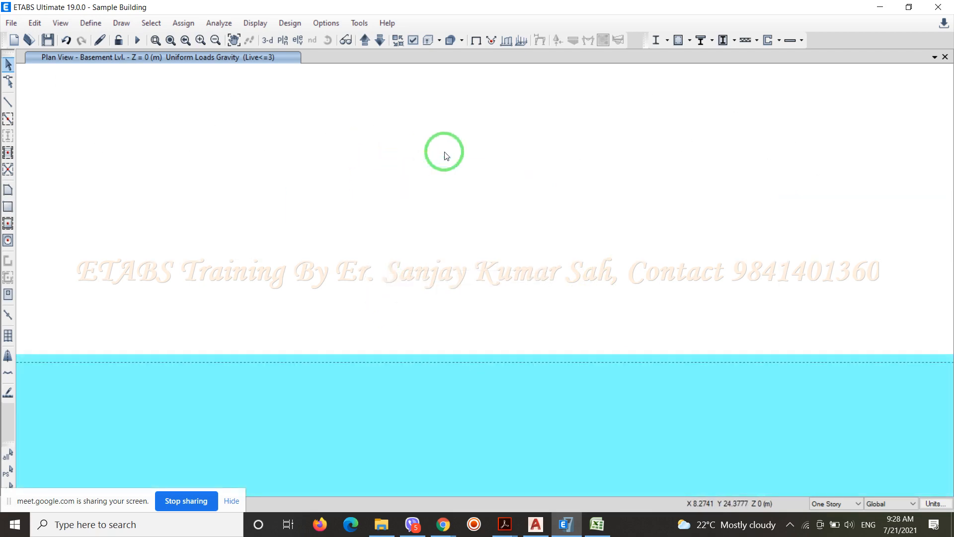
pyautogui.scroll(-4, 445, 155)
pyautogui.scroll(-4, 545, 128)
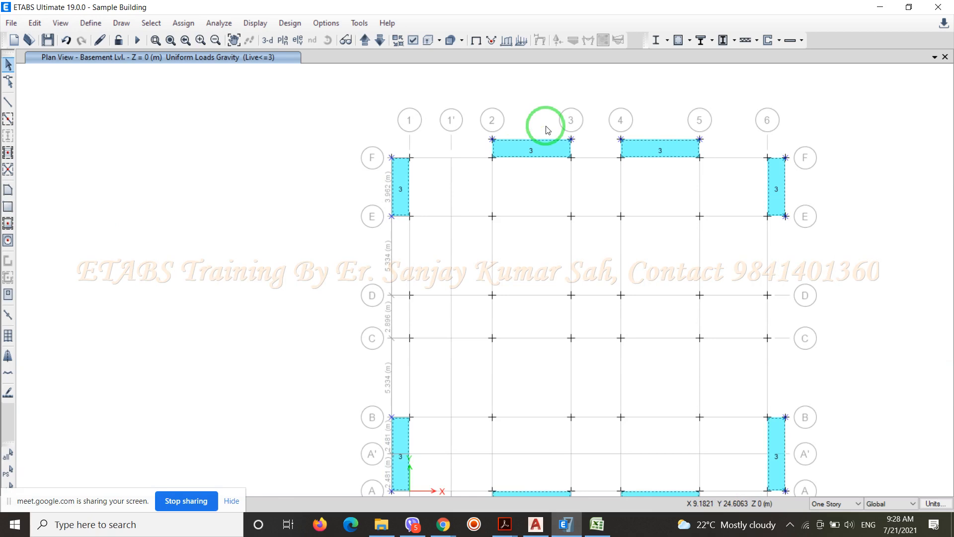
pyautogui.press('Delete')
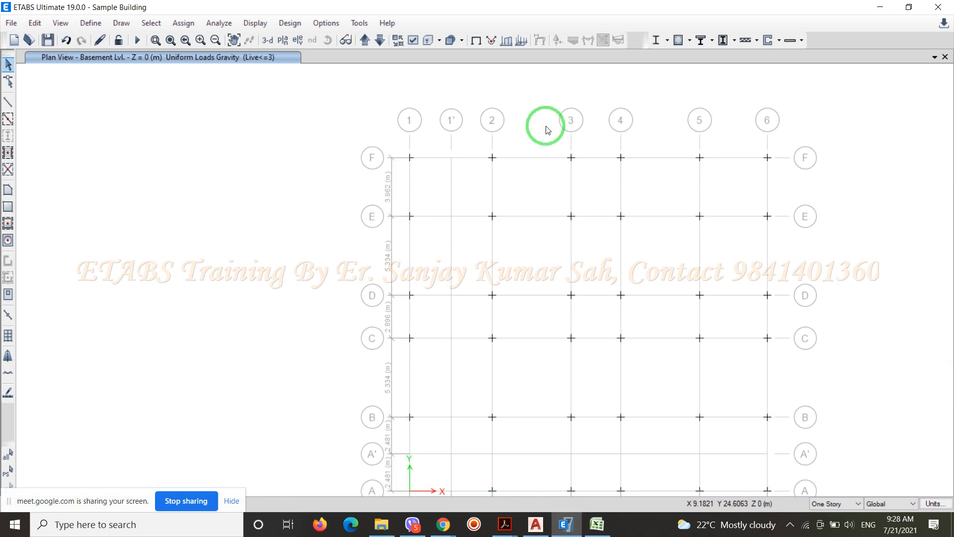
# Delete the balcony slabs and their cantilever and edge beams on all four sides of the G. Floor Lvl. plan
pyautogui.click(366, 42)
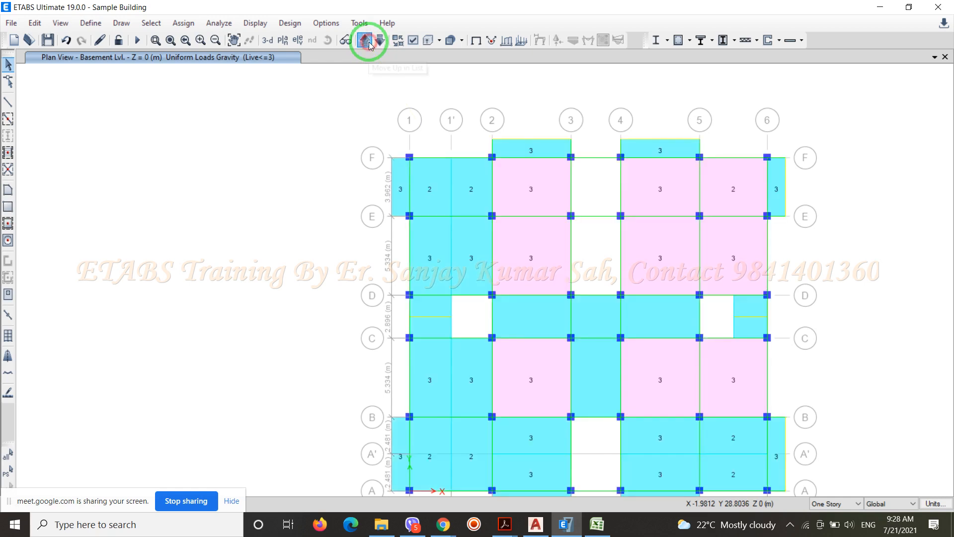
pyautogui.click(367, 42)
pyautogui.moveTo(716, 150); pyautogui.dragTo(471, 110)
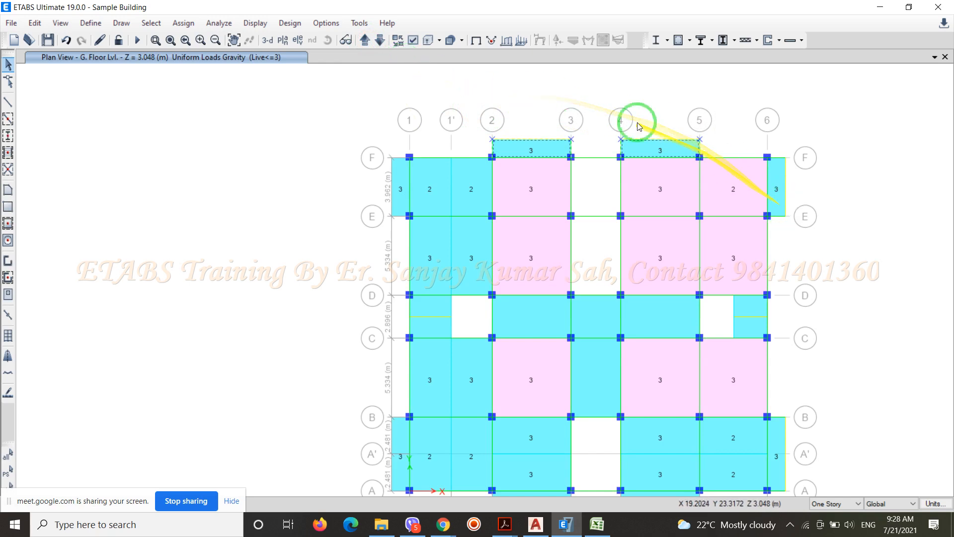
pyautogui.scroll(-3, 469, 119)
pyautogui.scroll(2, 595, 141)
pyautogui.scroll(2, 595, 141)
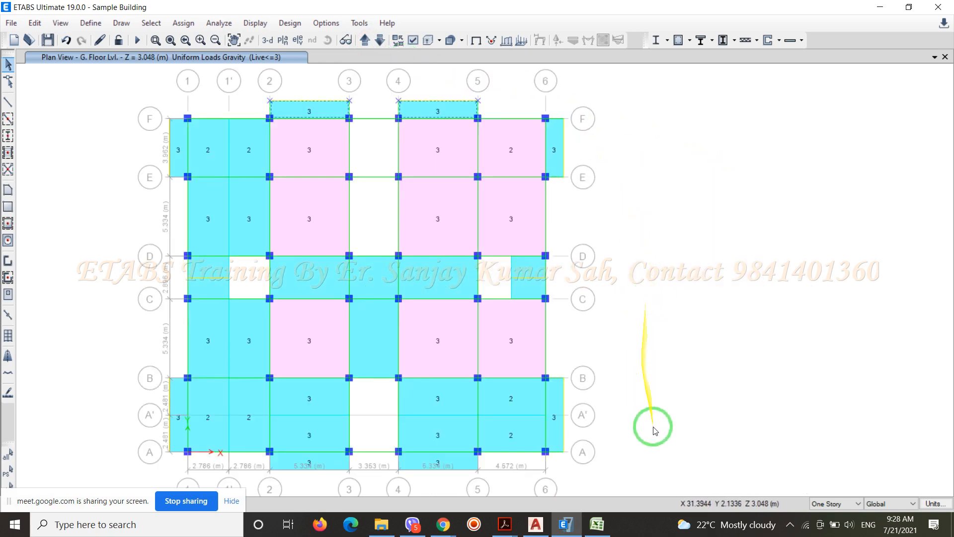
pyautogui.moveTo(641, 475); pyautogui.dragTo(555, 93)
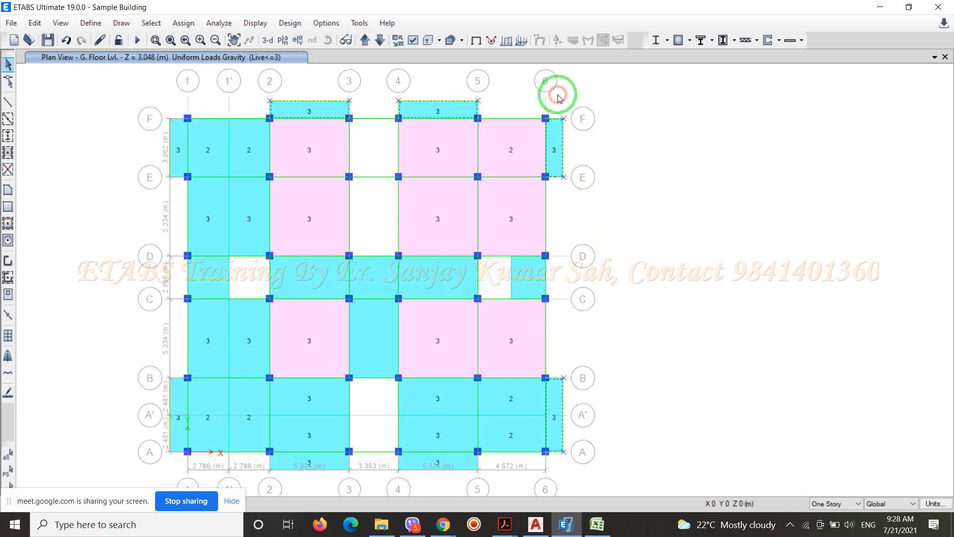
pyautogui.scroll(-3, 558, 94)
pyautogui.scroll(3, 418, 112)
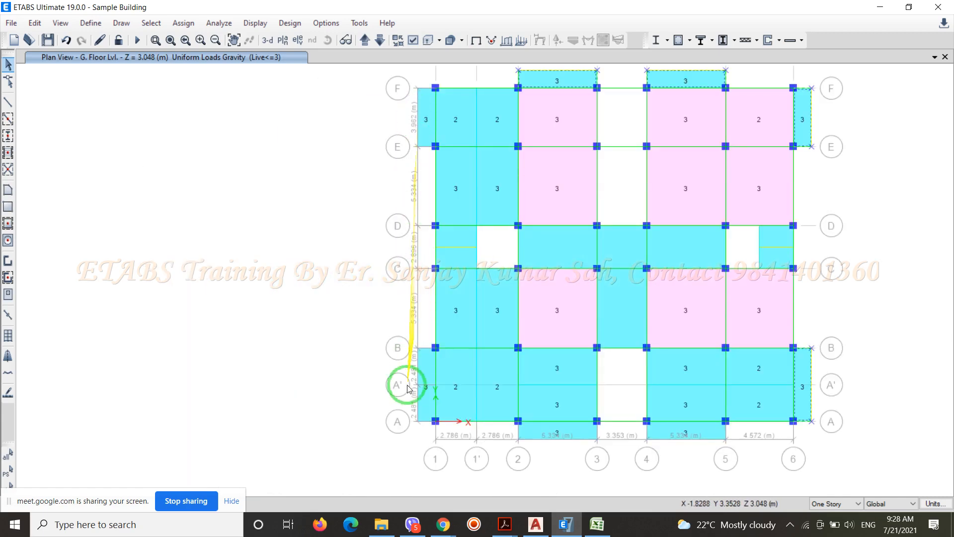
pyautogui.moveTo(425, 432); pyautogui.dragTo(337, 79)
pyautogui.moveTo(825, 464)
pyautogui.mouseDown()
pyautogui.moveTo(511, 447)
pyautogui.moveTo(487, 435)
pyautogui.moveTo(491, 449)
pyautogui.mouseUp()
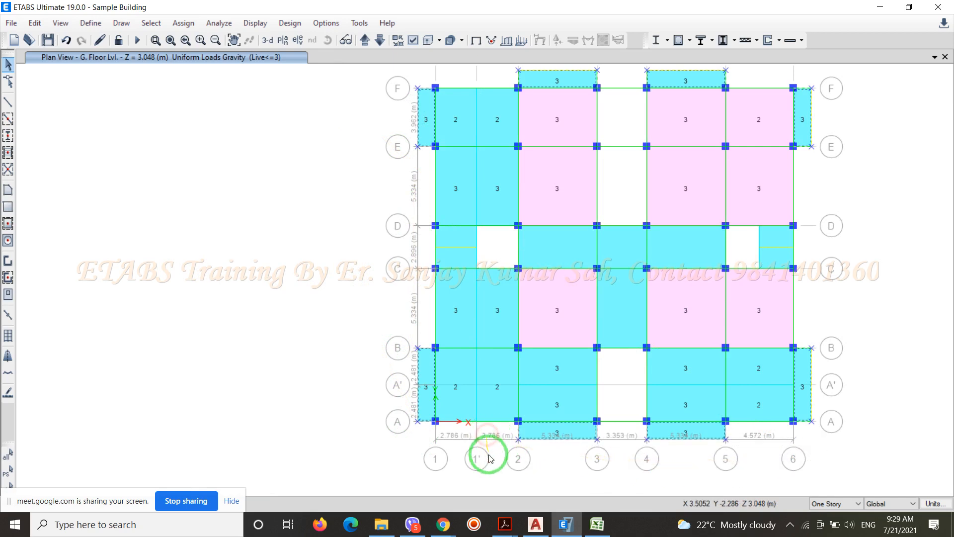
pyautogui.press('Delete')
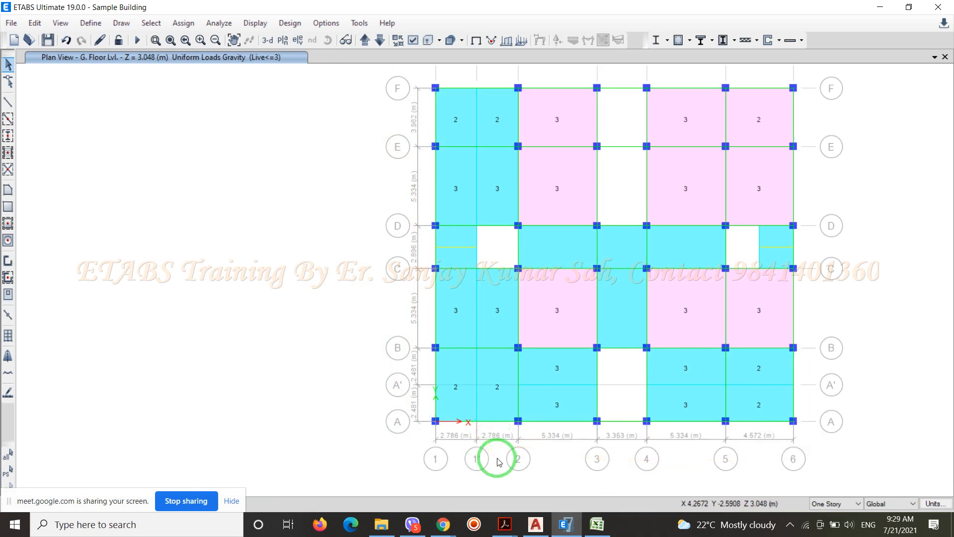
# Delete all eight perimeter balcony slabs and their cantilever beams from the Stair/Lift Cover plan
pyautogui.click(364, 41)
pyautogui.click(365, 40)
pyautogui.click(364, 41)
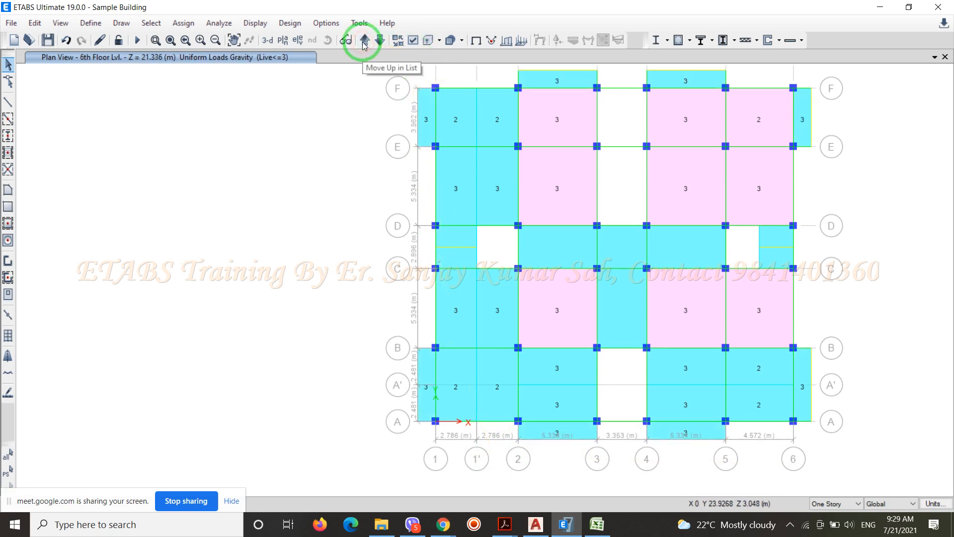
pyautogui.click(365, 41)
pyautogui.click(364, 40)
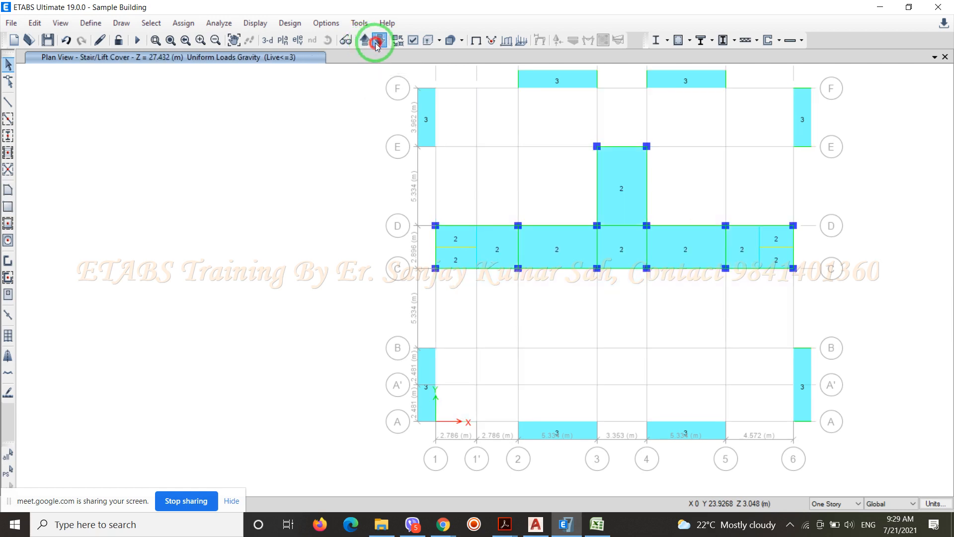
pyautogui.click(377, 42)
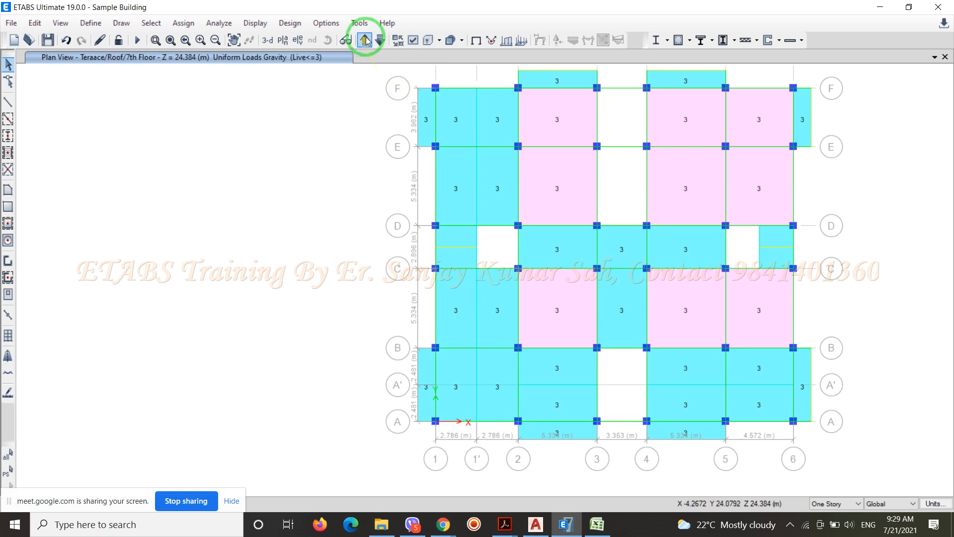
pyautogui.click(365, 41)
pyautogui.scroll(-3, 362, 230)
pyautogui.scroll(3, 366, 224)
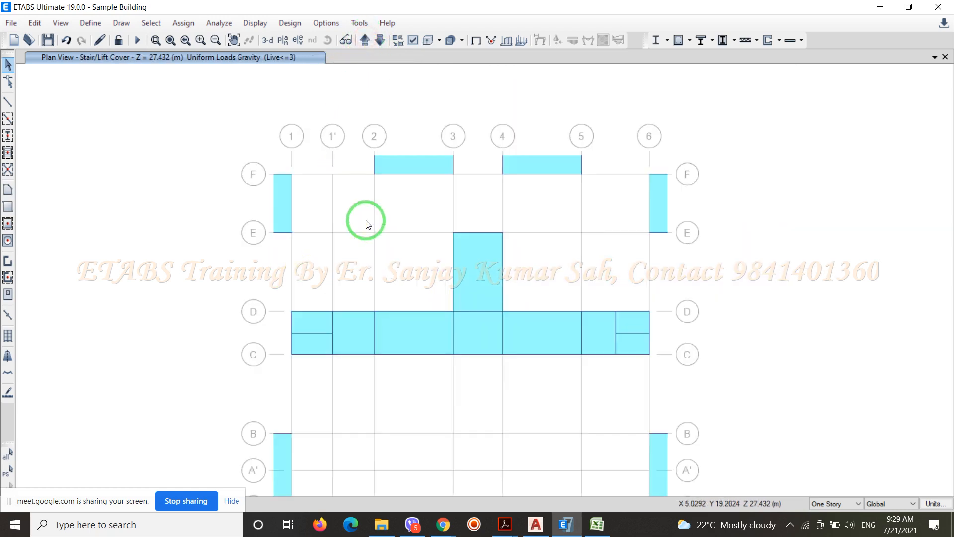
pyautogui.moveTo(601, 183); pyautogui.dragTo(347, 96)
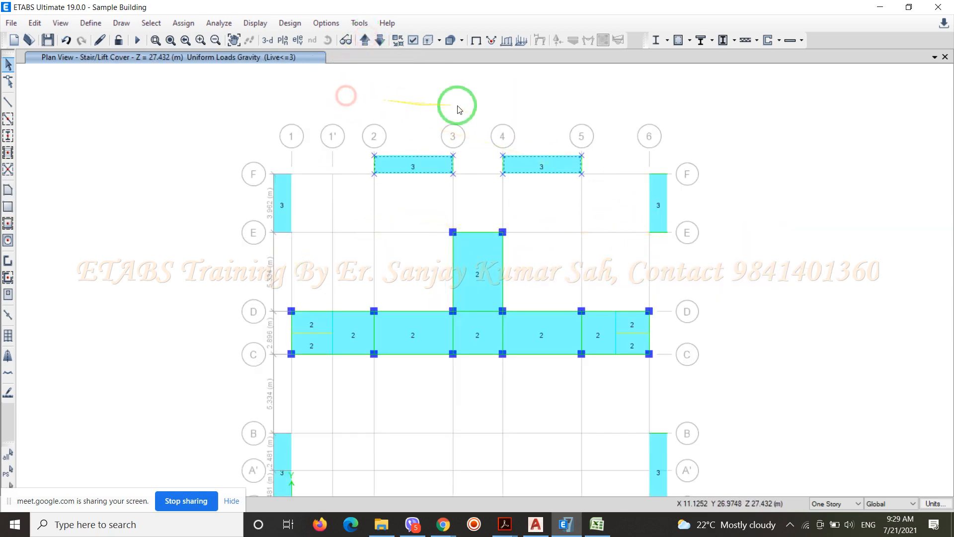
pyautogui.click(206, 117)
pyautogui.scroll(-3, 276, 79)
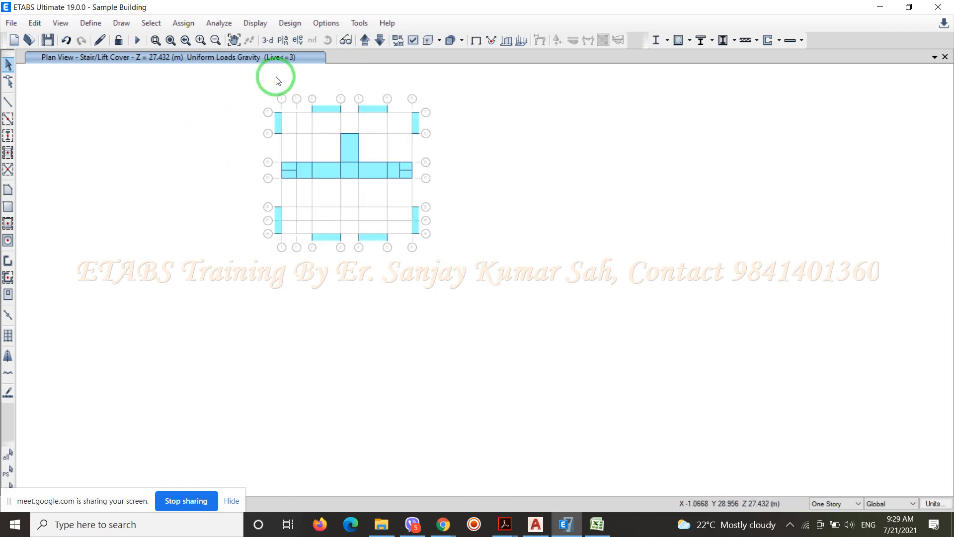
pyautogui.moveTo(470, 253); pyautogui.dragTo(236, 201)
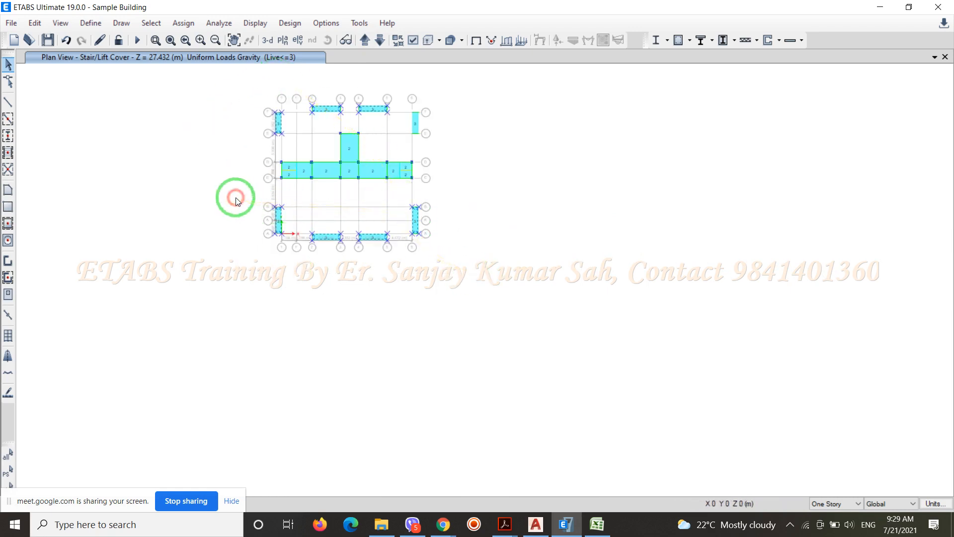
pyautogui.scroll(3, 364, 108)
pyautogui.moveTo(553, 197); pyautogui.dragTo(470, 98)
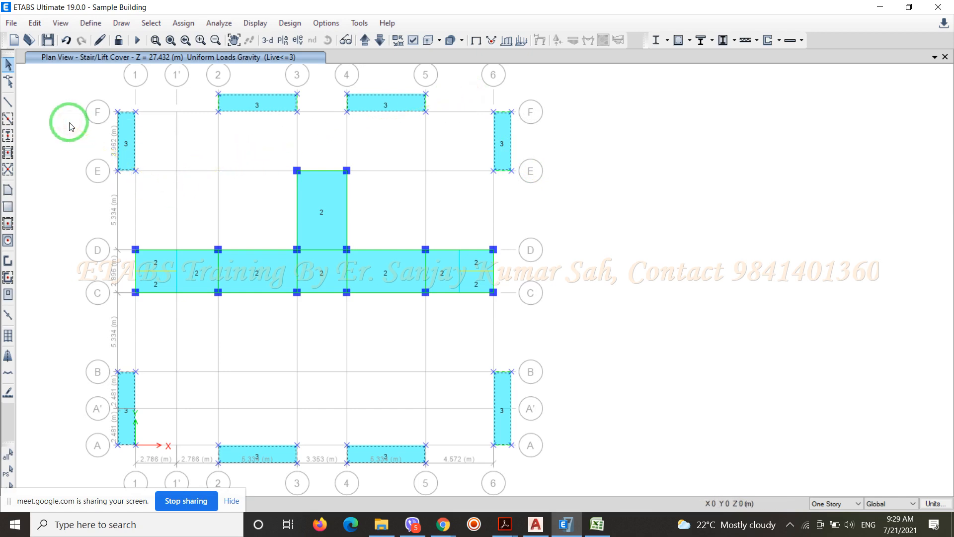
pyautogui.press('Delete')
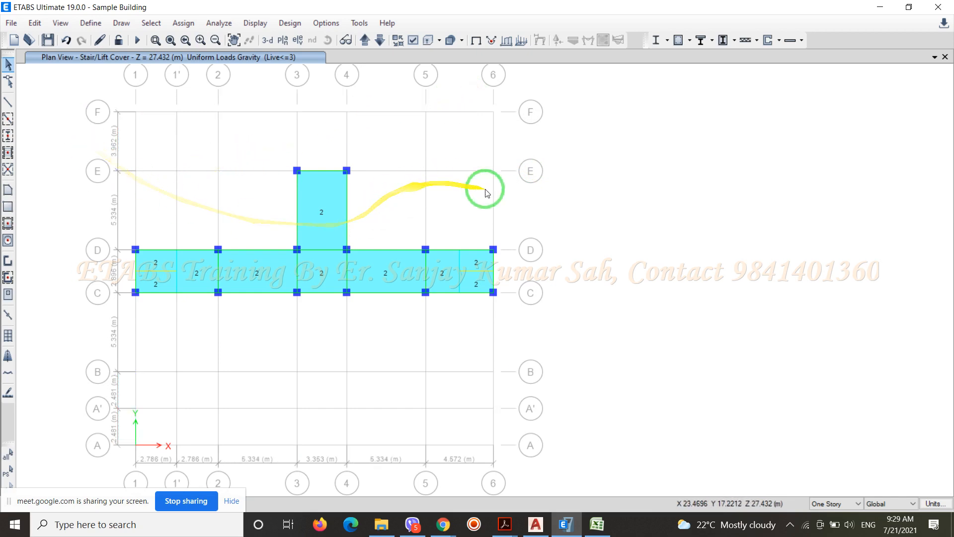
# Check the balconies on the story plans down to 4th Floor Lvl. and in the default 3D view of the building
pyautogui.scroll(-3, 485, 188)
pyautogui.scroll(3, 368, 117)
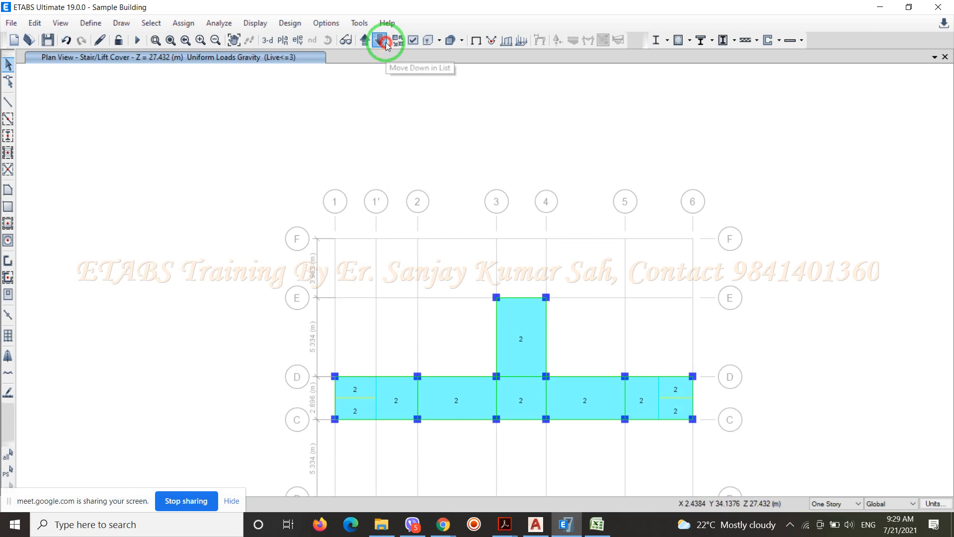
pyautogui.click(386, 43)
pyautogui.click(386, 44)
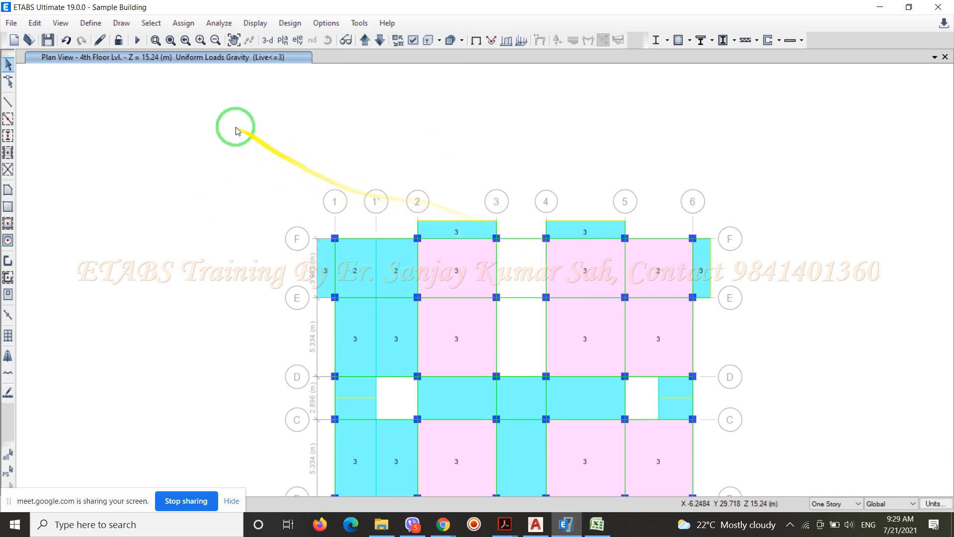
pyautogui.click(270, 44)
pyautogui.scroll(5, 338, 176)
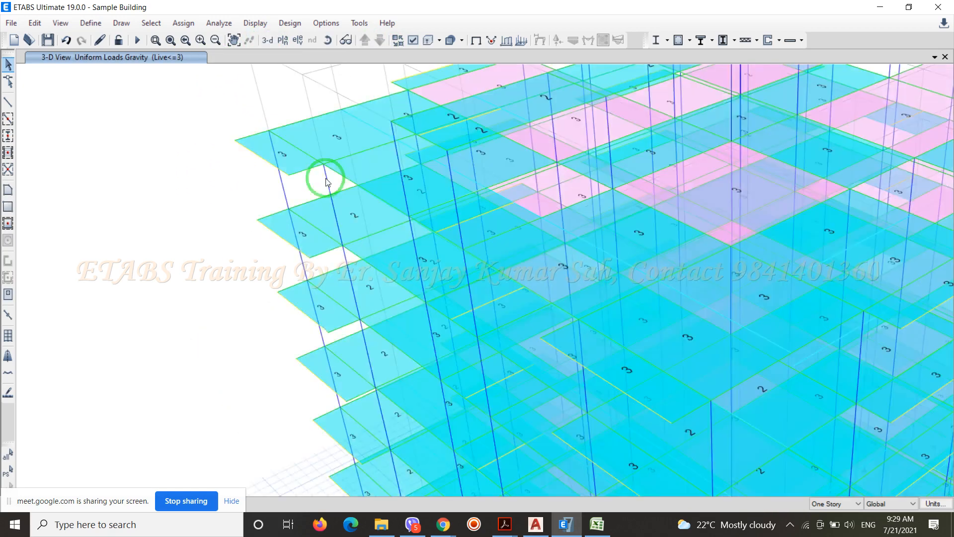
pyautogui.scroll(-5, 181, 177)
pyautogui.scroll(5, 371, 318)
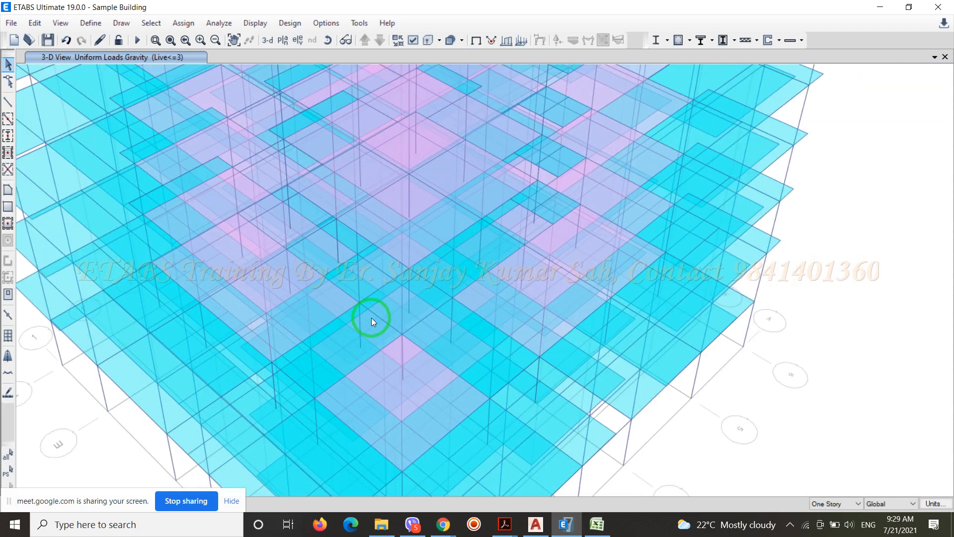
pyautogui.scroll(-5, 557, 311)
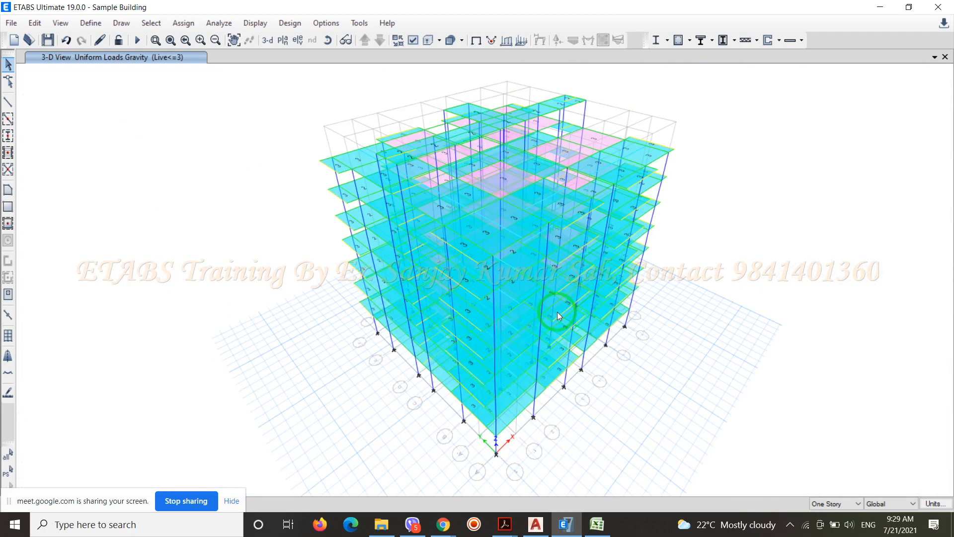
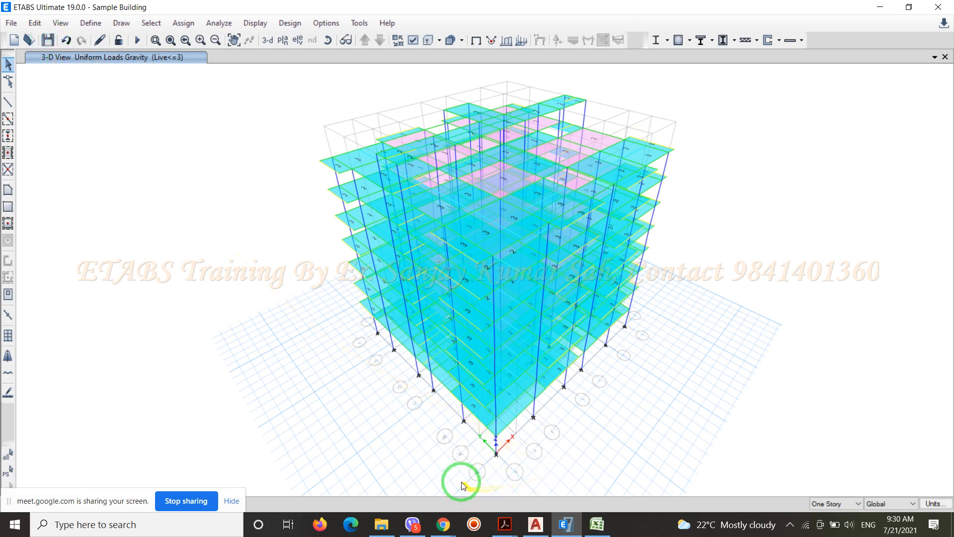
# Switch to the Sample Building.dwg drawing in AutoCAD to work on its empty grid plan
pyautogui.click(535, 525)
pyautogui.scroll(5, 449, 263)
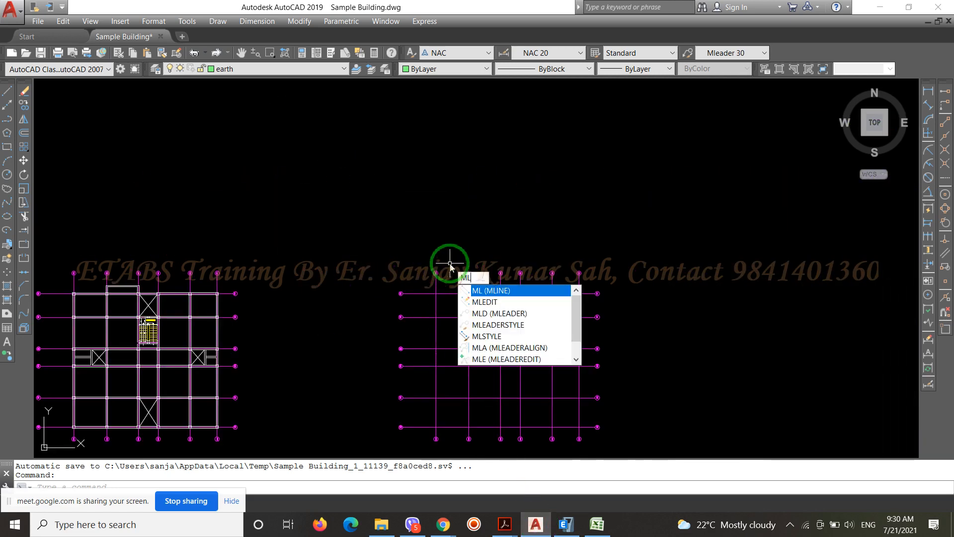
pyautogui.press('Return')
pyautogui.scroll(5, 432, 427)
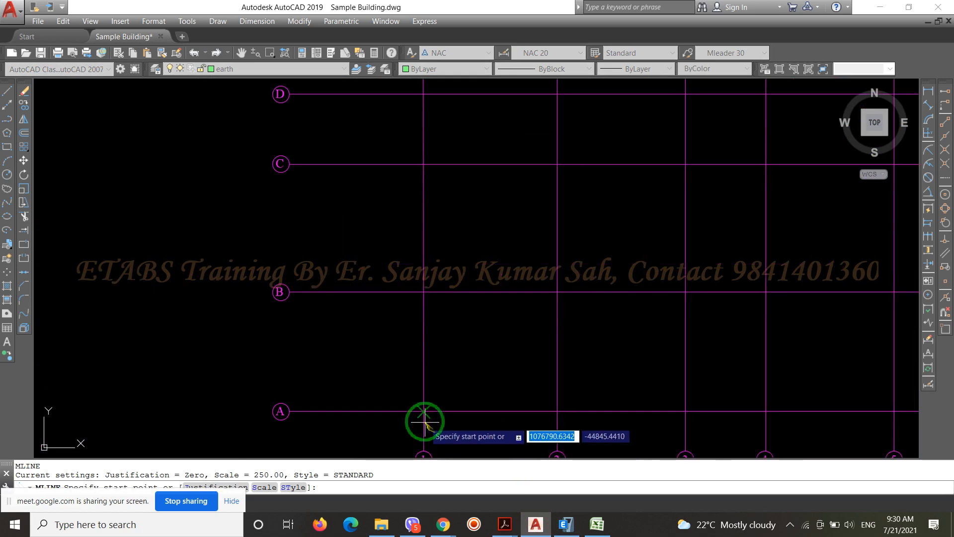
pyautogui.scroll(-4, 499, 404)
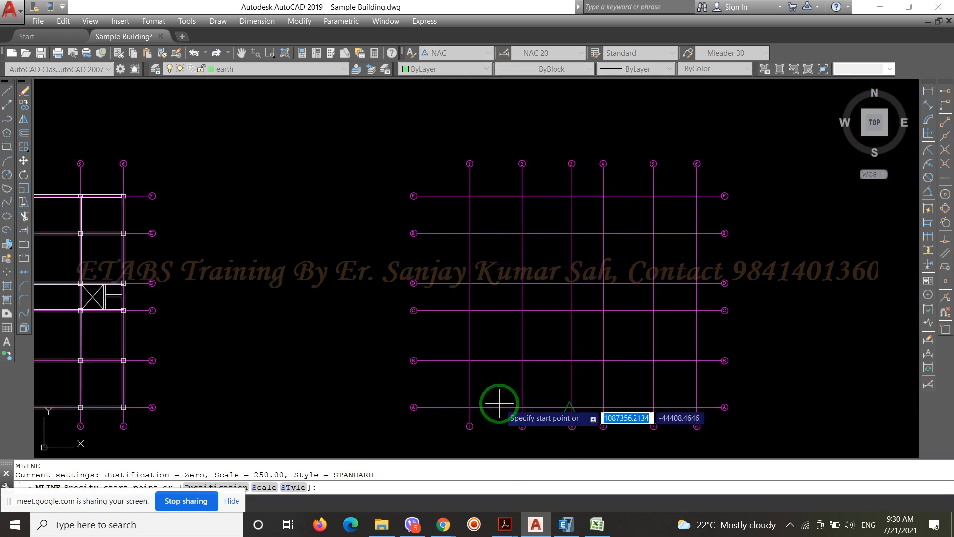
pyautogui.press('Escape')
# Copy the column square at grid F-6 of the framing plan to intersections F-1 and F-2 of the empty grid
pyautogui.write('co')
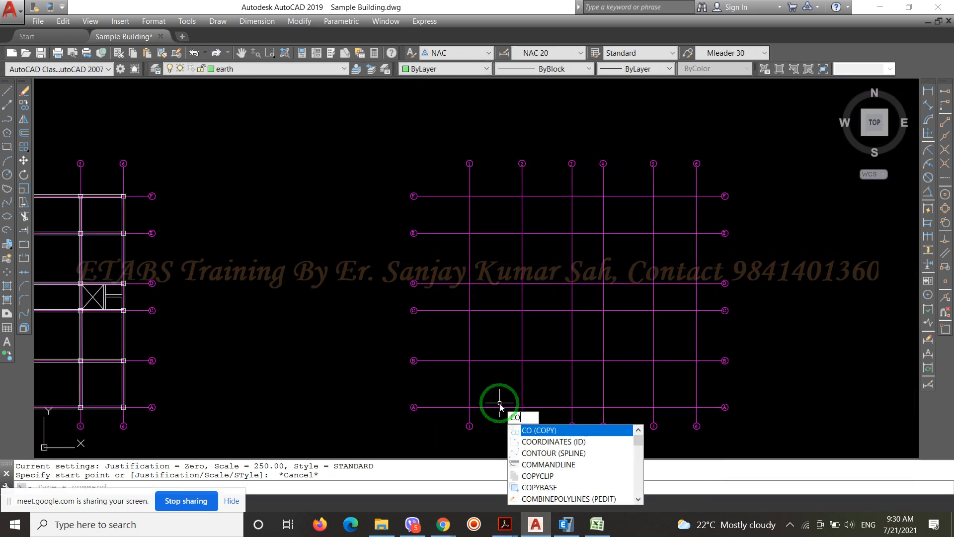
pyautogui.press('Return')
pyautogui.scroll(6, 120, 192)
pyautogui.click(107, 175)
pyautogui.click(195, 273)
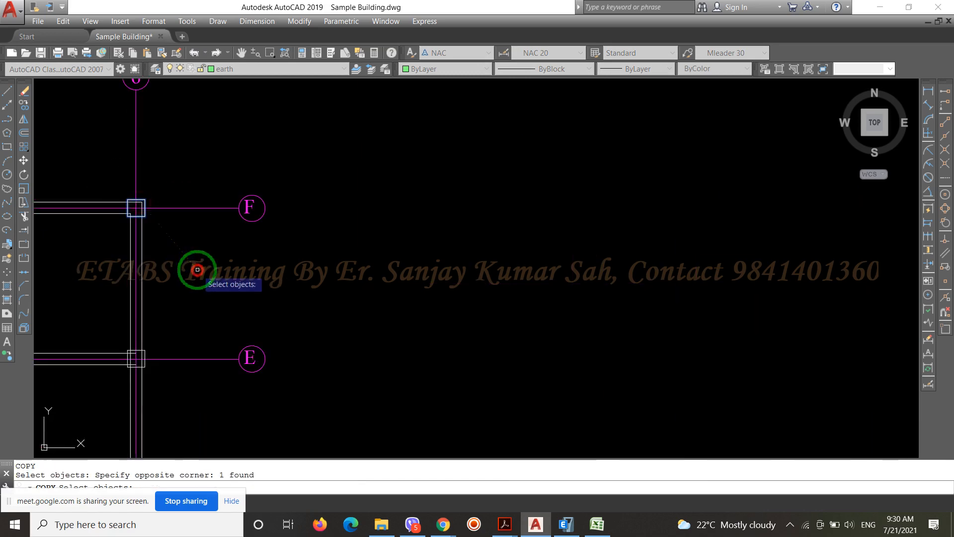
pyautogui.press('Return')
pyautogui.scroll(7, 136, 208)
pyautogui.click(161, 222)
pyautogui.scroll(-4, 161, 222)
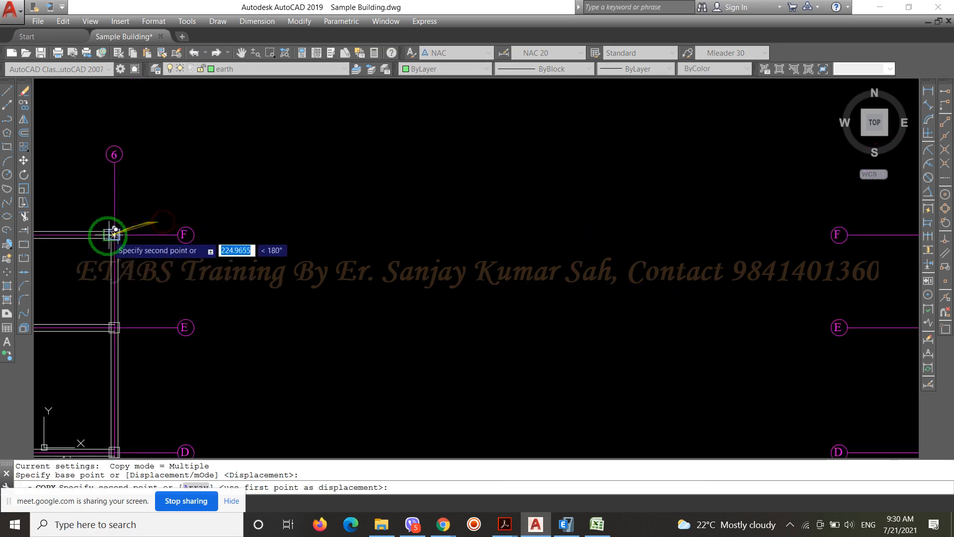
pyautogui.scroll(-3, 384, 334)
pyautogui.scroll(4, 386, 288)
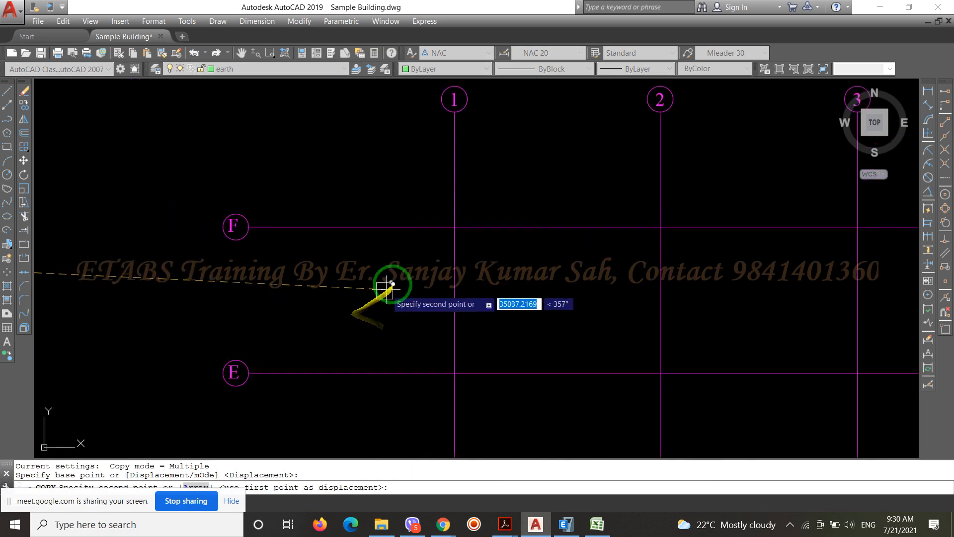
pyautogui.click(454, 226)
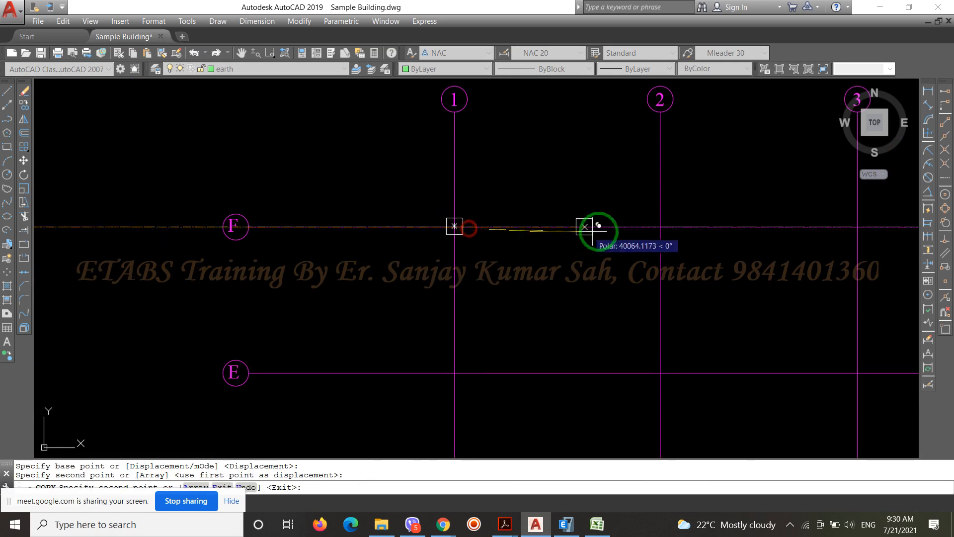
pyautogui.click(652, 230)
# Place further copies of the column at F-3, F-4, F-5 and F-6 to complete the row on grid line F
pyautogui.scroll(-3, 238, 239)
pyautogui.scroll(3, 474, 243)
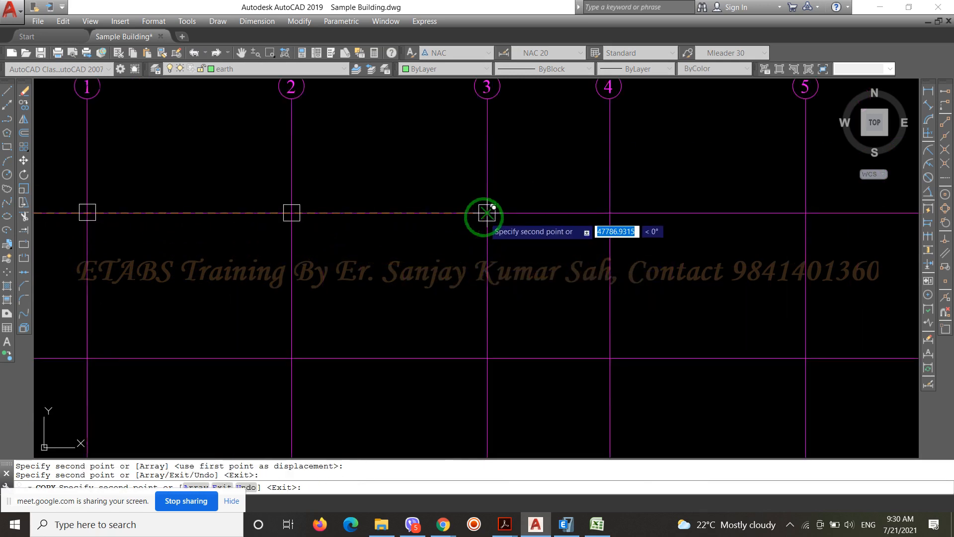
pyautogui.click(487, 212)
pyautogui.click(609, 213)
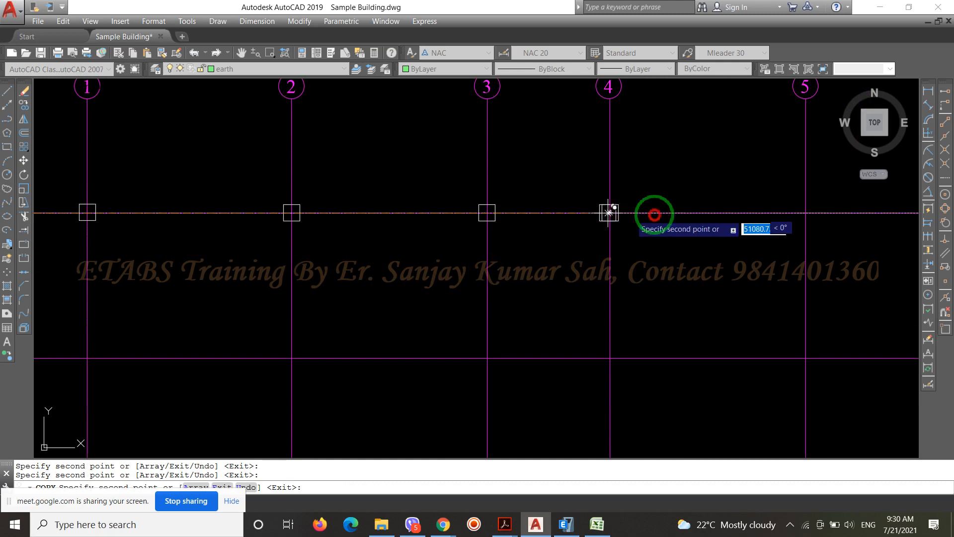
pyautogui.scroll(-3, 309, 226)
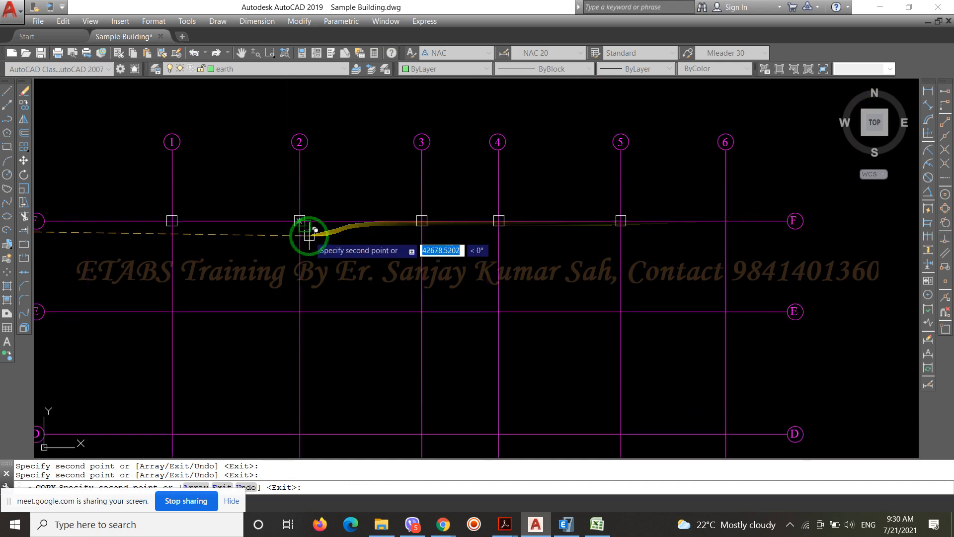
pyautogui.scroll(3, 728, 216)
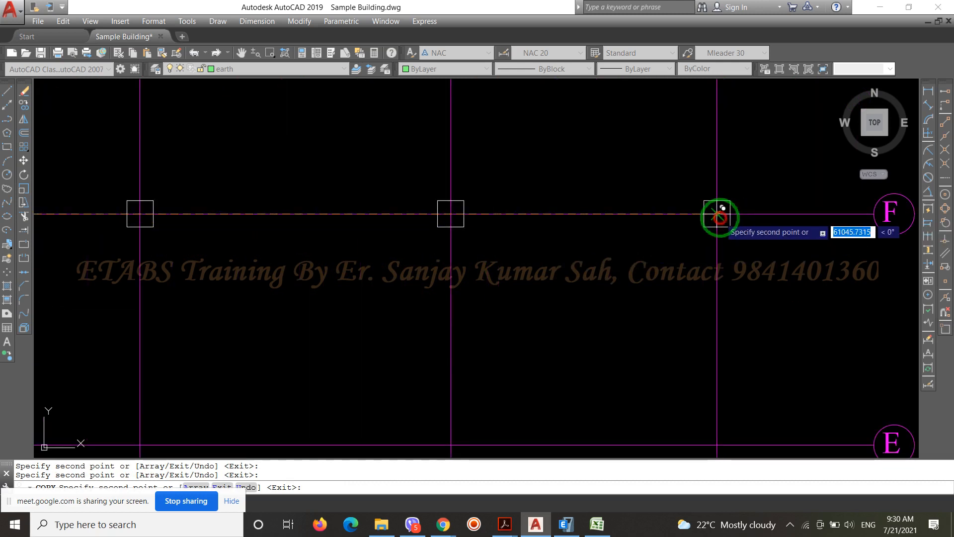
pyautogui.click(720, 217)
pyautogui.scroll(-2, 720, 218)
pyautogui.press('Return')
# Copy the six columns on grid line F onto grid line E, using the F-1 column centre as base point
pyautogui.scroll(-1, 720, 217)
pyautogui.press('Return')
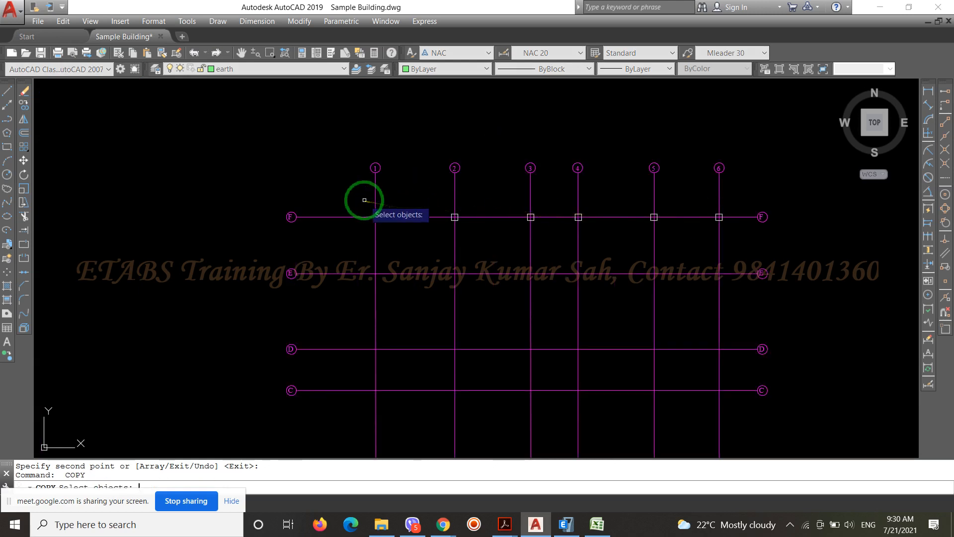
pyautogui.click(364, 199)
pyautogui.click(730, 240)
pyautogui.press('Return')
pyautogui.scroll(4, 372, 230)
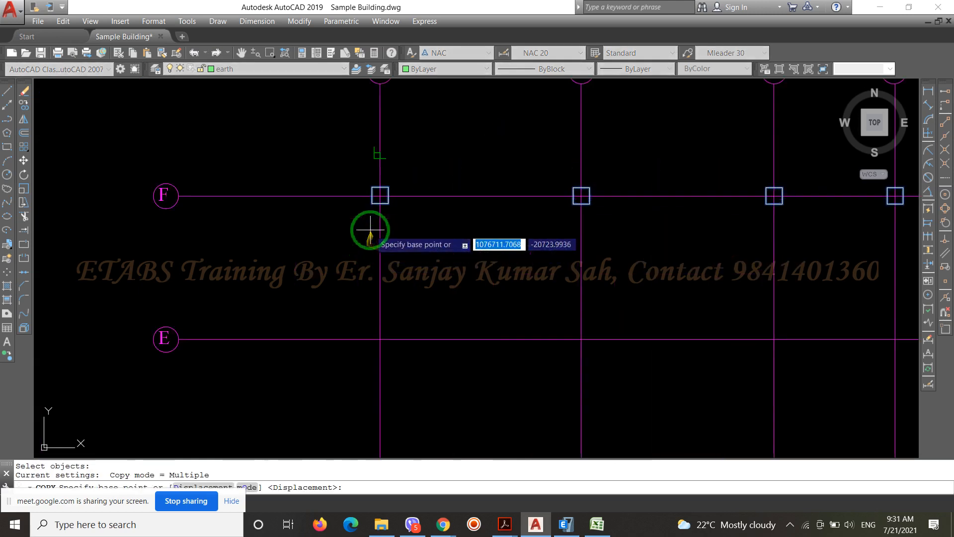
pyautogui.scroll(2, 370, 230)
pyautogui.click(384, 175)
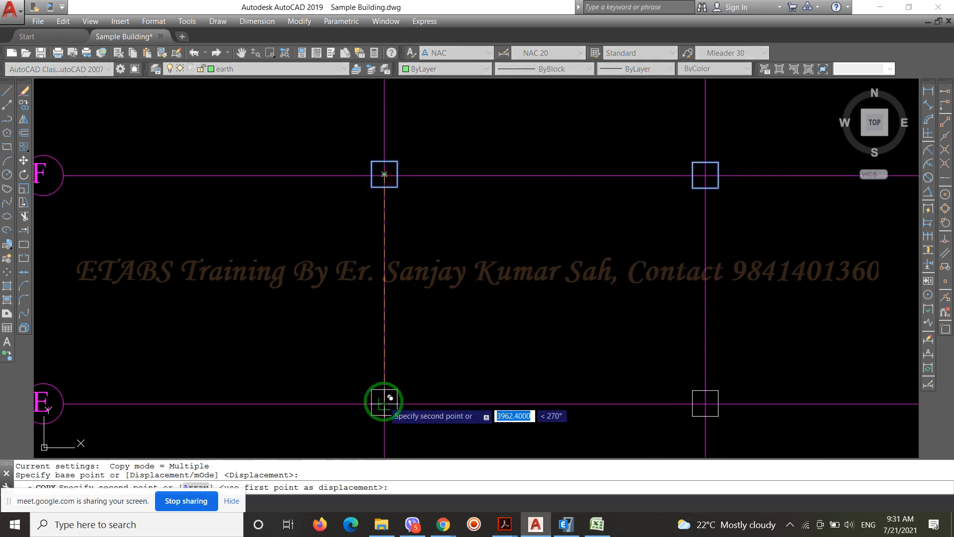
pyautogui.click(384, 403)
# Place more copies of the column row on grid lines D, C, B and A
pyautogui.scroll(-5, 405, 199)
pyautogui.scroll(4, 401, 343)
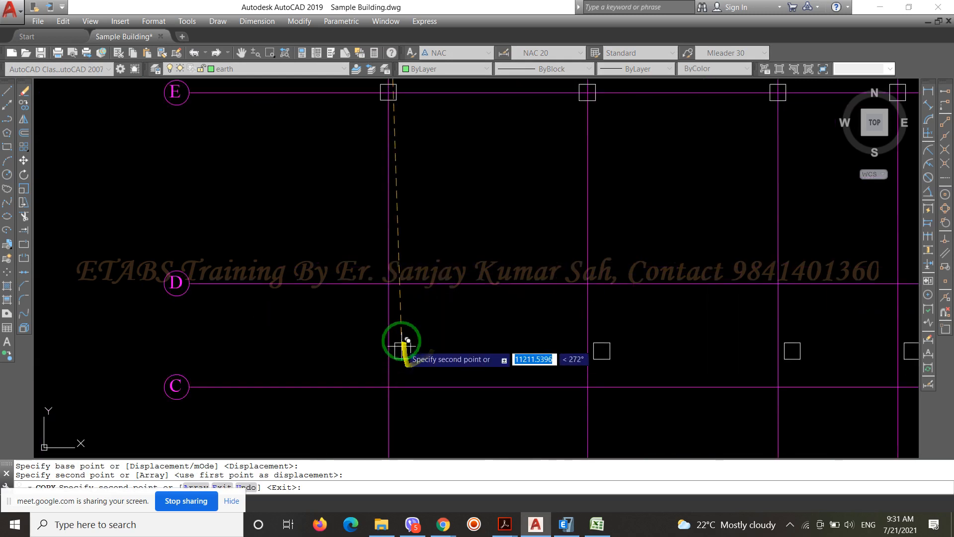
pyautogui.click(388, 282)
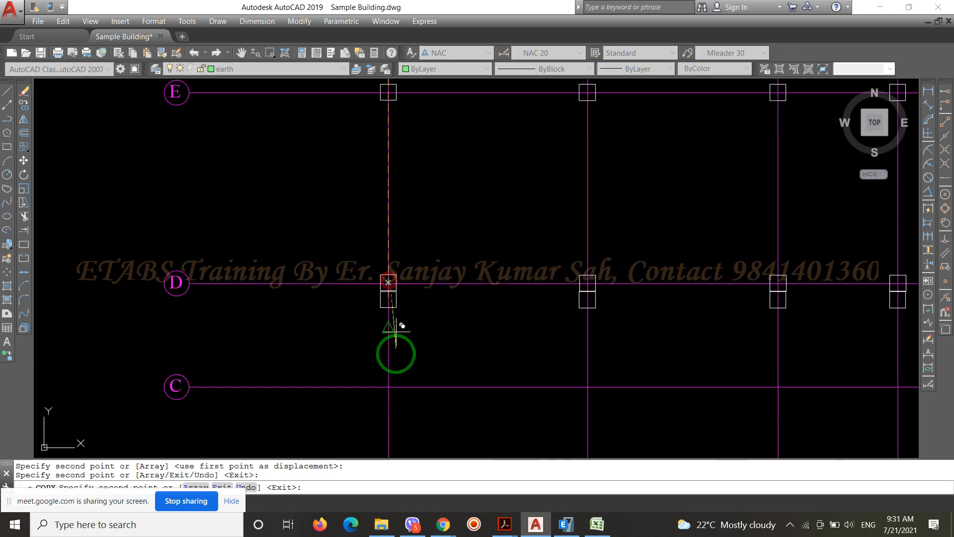
pyautogui.click(396, 383)
pyautogui.scroll(-4, 444, 189)
pyautogui.scroll(4, 412, 298)
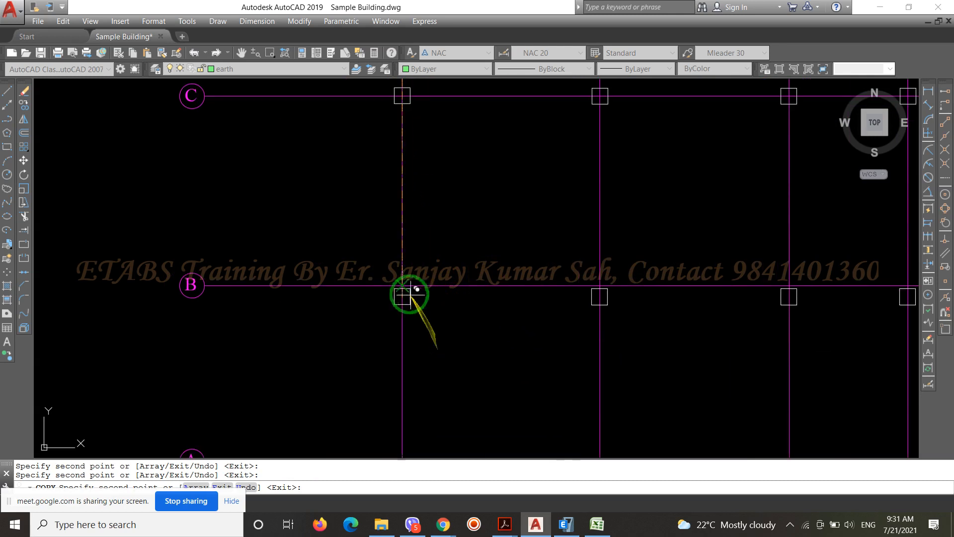
pyautogui.click(402, 284)
pyautogui.scroll(-2, 401, 283)
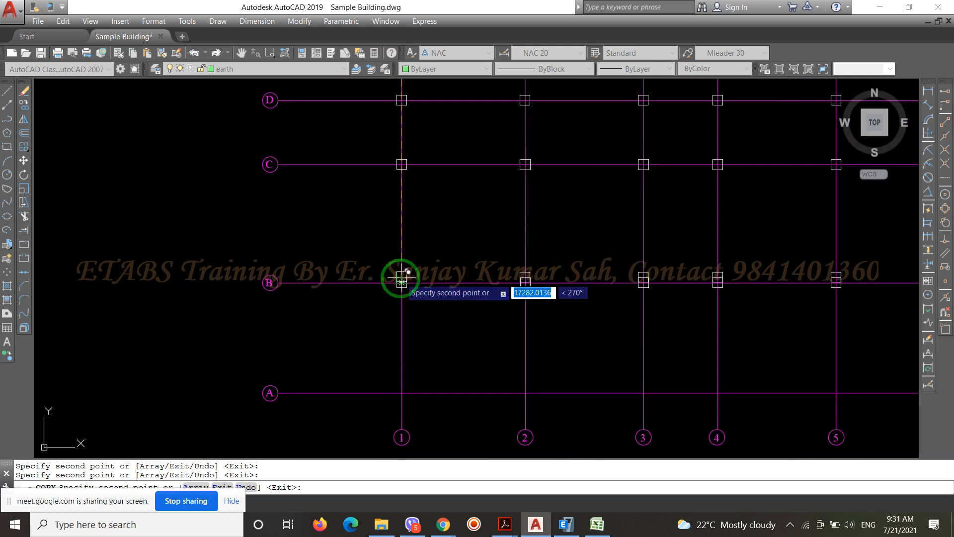
pyautogui.click(402, 396)
pyautogui.scroll(-3, 255, 330)
pyautogui.scroll(2, 259, 336)
pyautogui.press('Return')
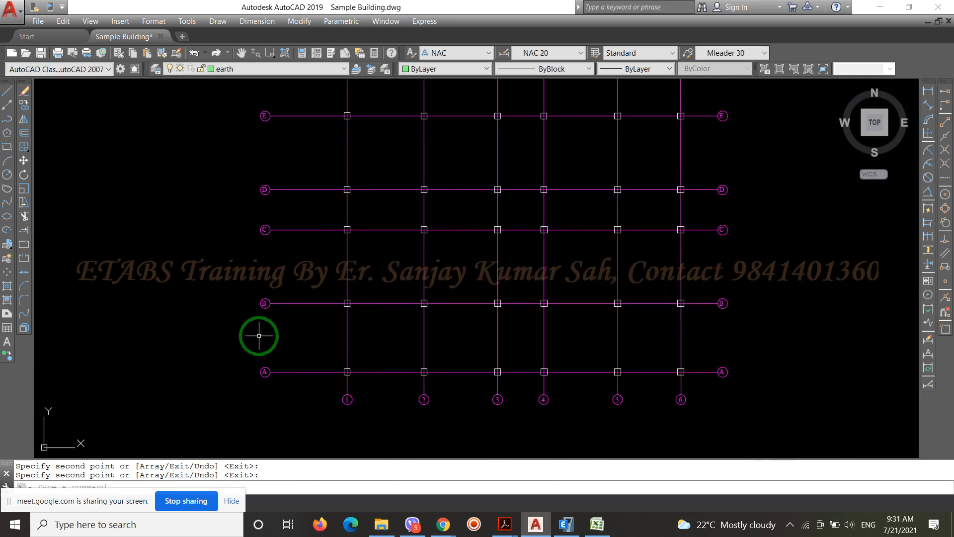
# Draw the first side of a 250-scale perimeter multiline along grid line 1 from A-1 to F-1
pyautogui.write('ml')
pyautogui.press('Return')
pyautogui.scroll(6, 333, 357)
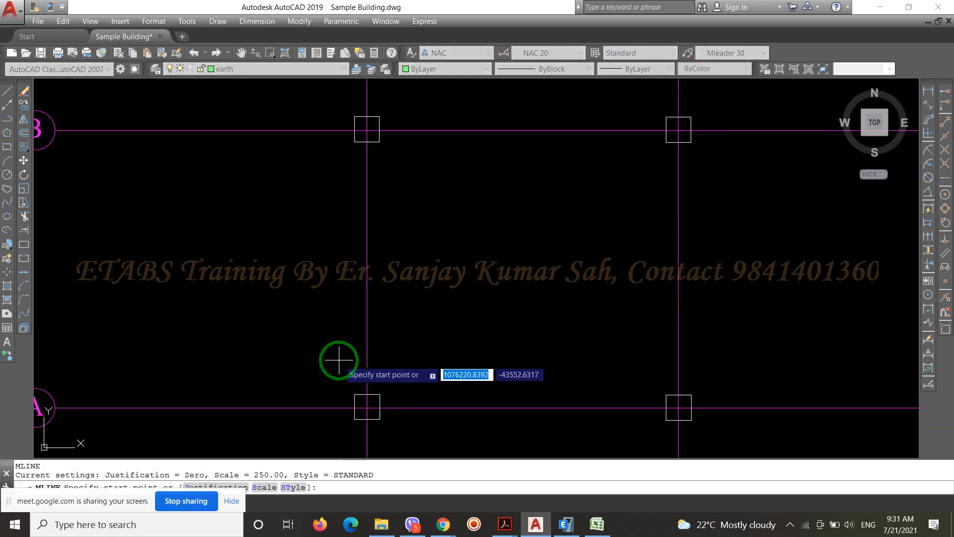
pyautogui.click(367, 407)
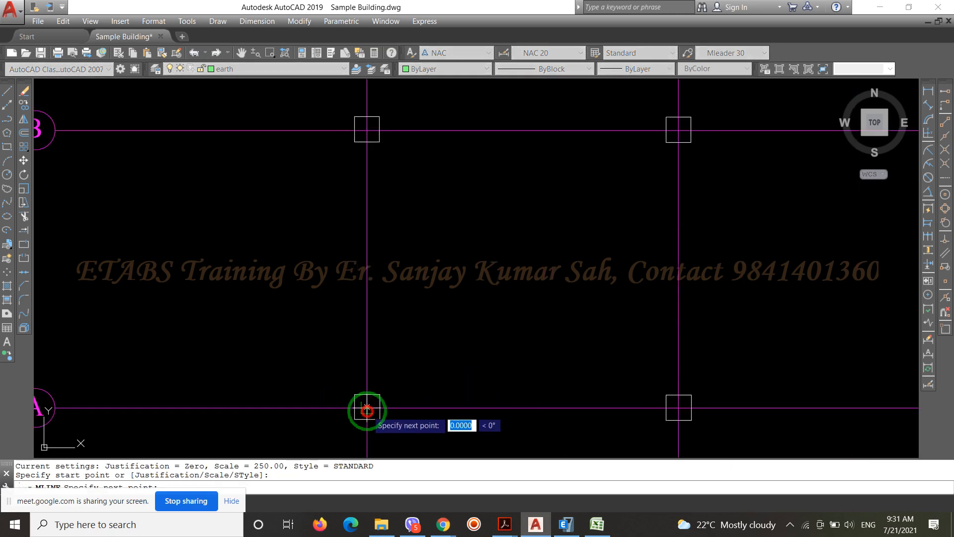
pyautogui.scroll(-6, 367, 409)
pyautogui.scroll(-3, 379, 330)
pyautogui.scroll(7, 379, 241)
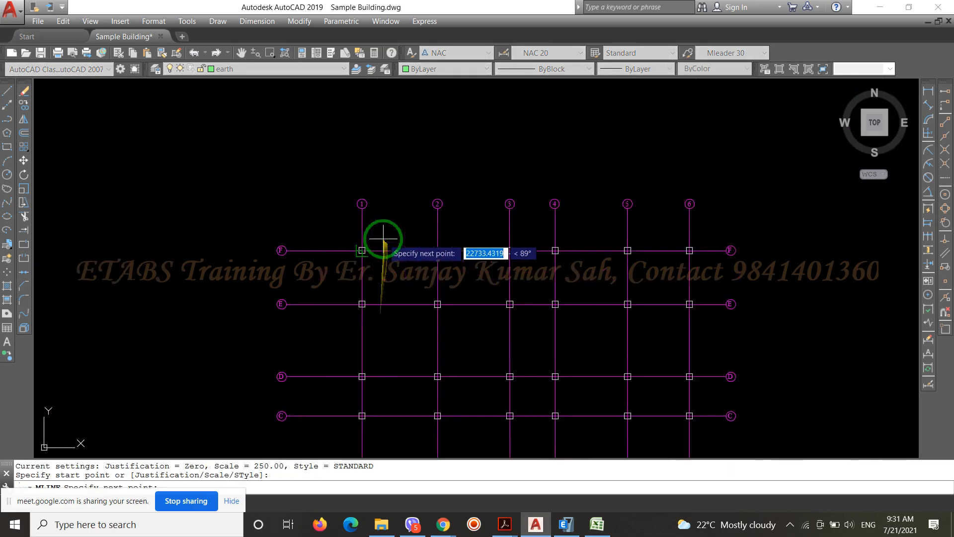
pyautogui.click(327, 269)
pyautogui.scroll(5, 309, 240)
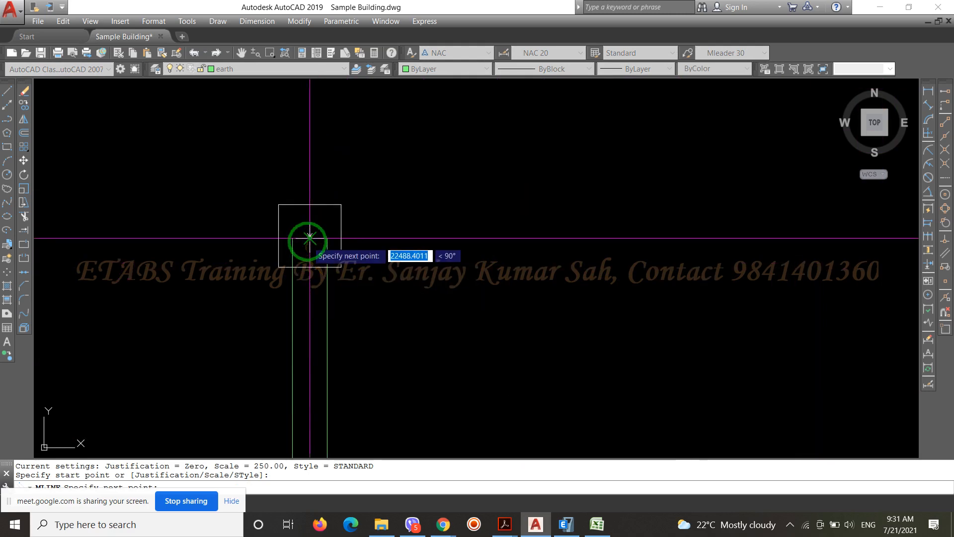
# Continue the perimeter multiline along grid line F to F-6 and along grid line 6 to A-6
pyautogui.scroll(-5, 308, 241)
pyautogui.scroll(-2, 308, 241)
pyautogui.scroll(7, 828, 245)
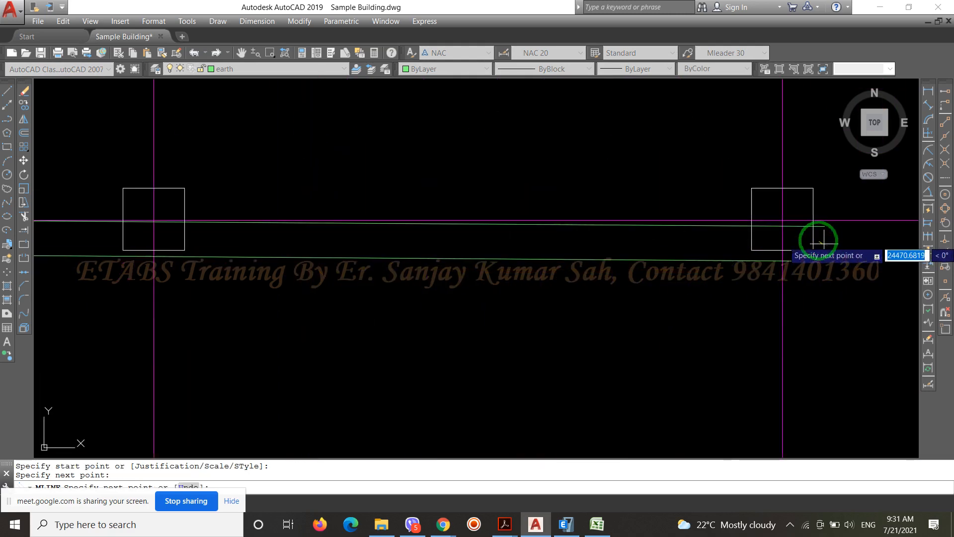
pyautogui.click(782, 219)
pyautogui.scroll(-4, 671, 143)
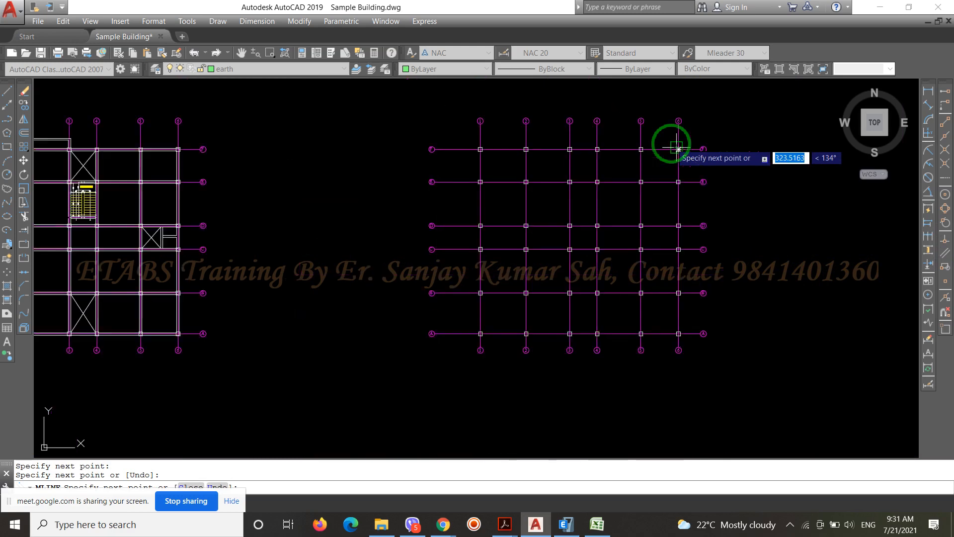
pyautogui.scroll(4, 672, 335)
pyautogui.scroll(2, 641, 279)
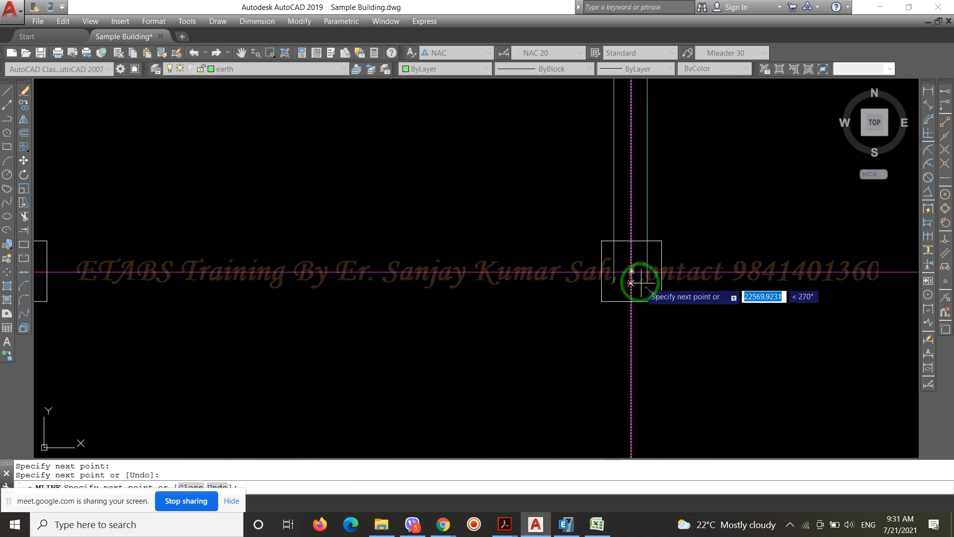
pyautogui.click(630, 277)
# Finish the perimeter multiline along grid line A back to A-1 and close the loop
pyautogui.scroll(-5, 841, 326)
pyautogui.scroll(5, 550, 335)
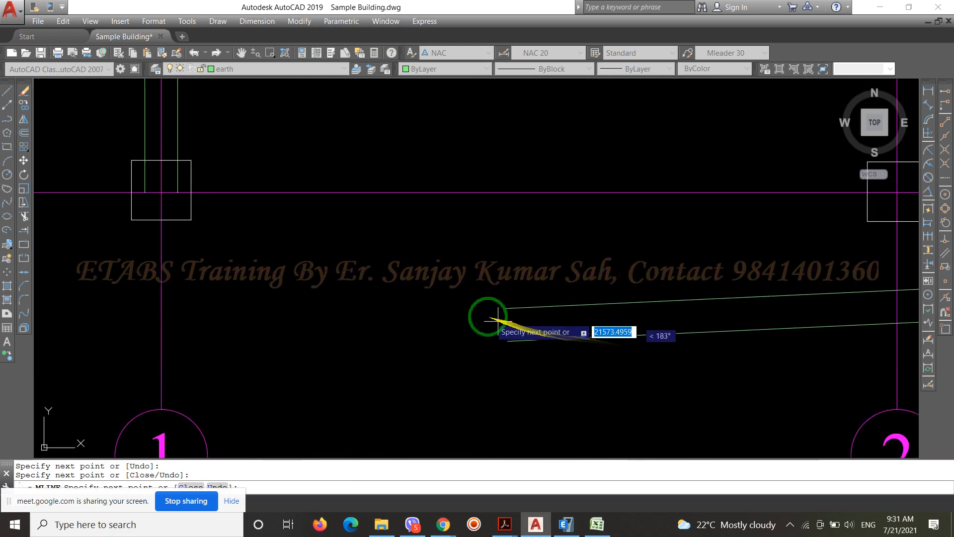
pyautogui.click(161, 190)
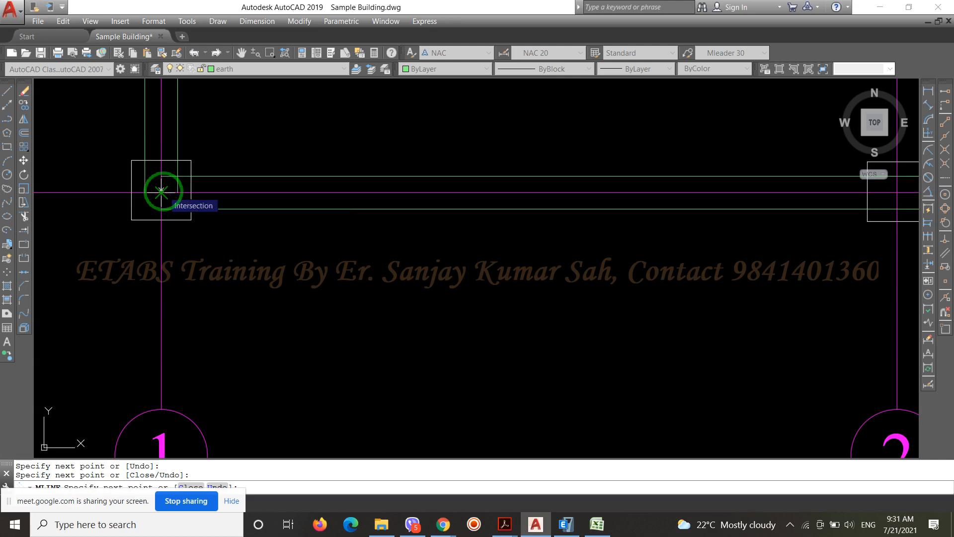
pyautogui.write('c')
pyautogui.press('Return')
# Examine the new perimeter outline against the ground floor plan and the framing plan in the drawing
pyautogui.scroll(-5, 382, 352)
pyautogui.scroll(-2, 382, 353)
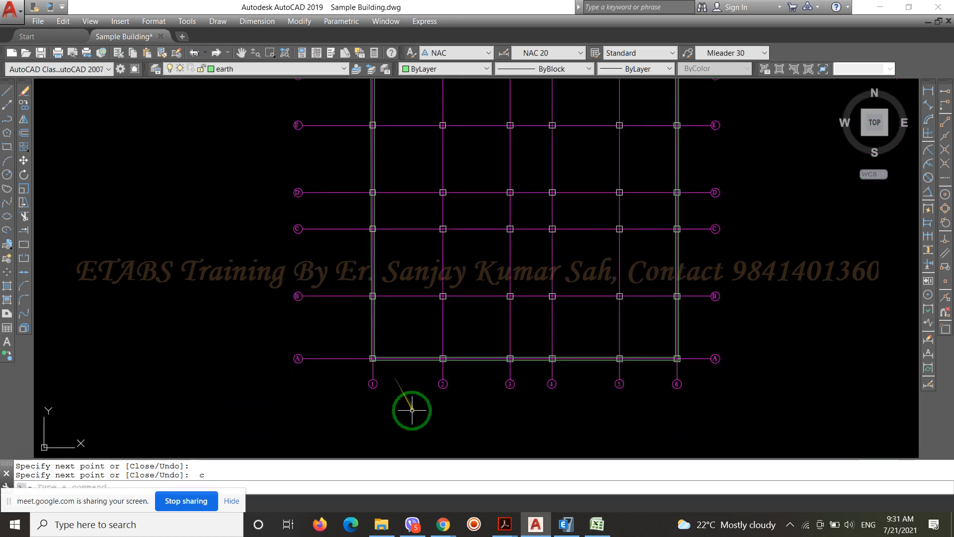
pyautogui.scroll(4, 543, 388)
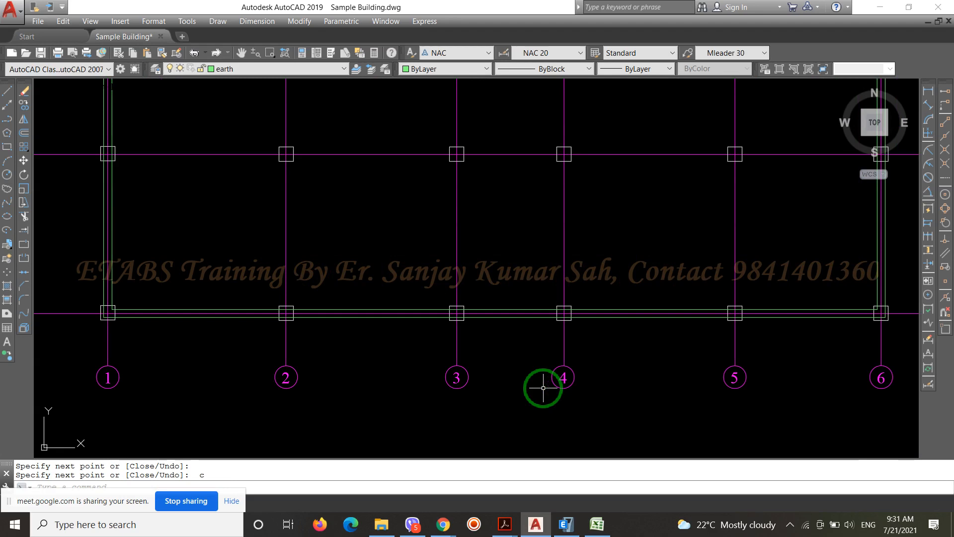
pyautogui.scroll(-6, 543, 388)
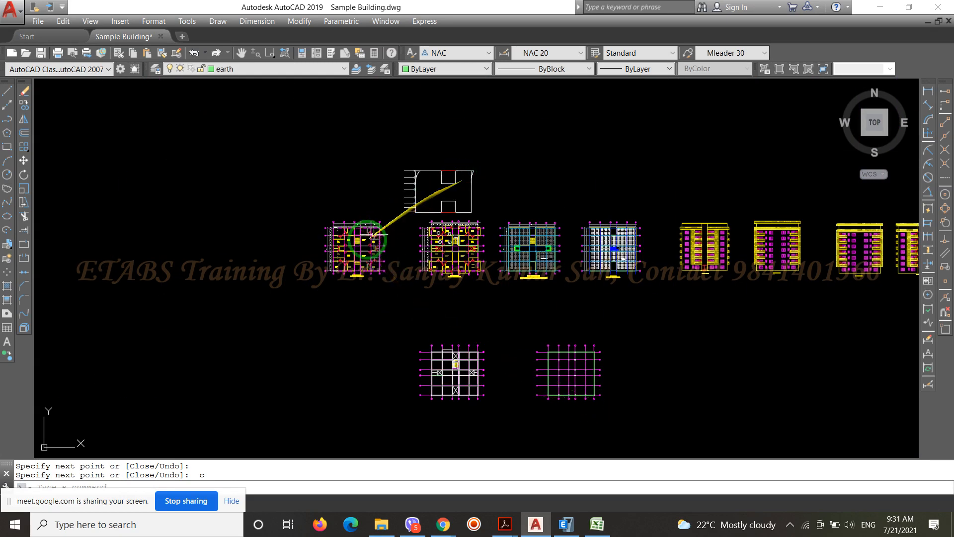
pyautogui.scroll(4, 370, 238)
pyautogui.scroll(-3, 367, 207)
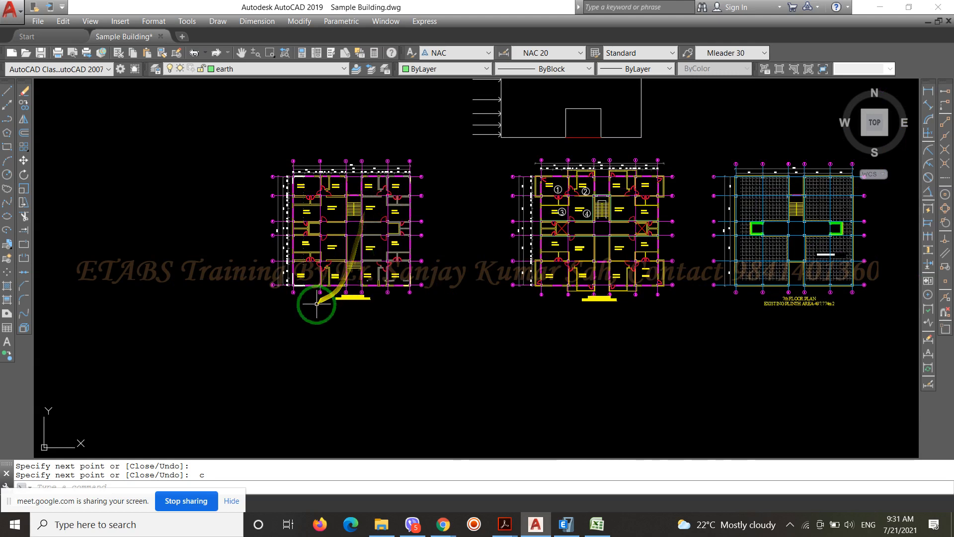
pyautogui.scroll(5, 317, 303)
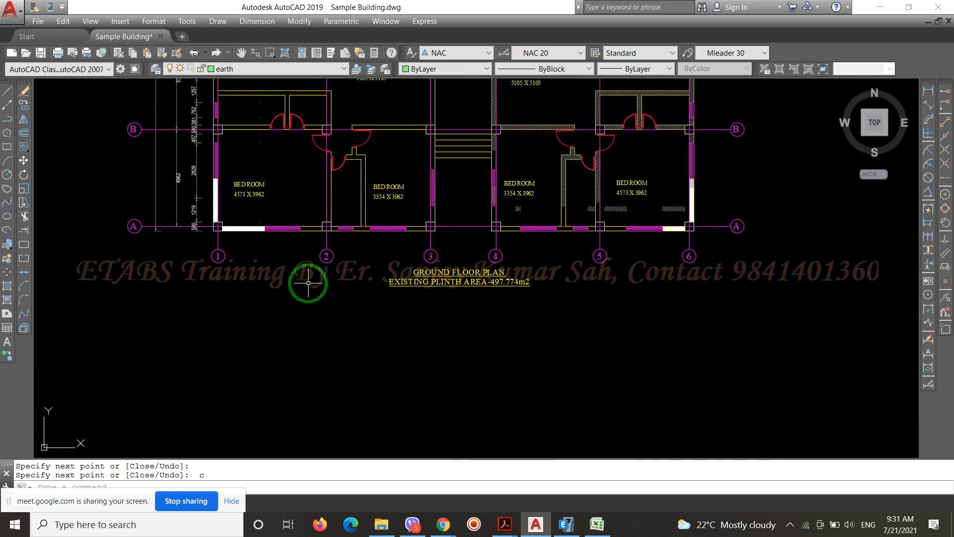
pyautogui.scroll(-5, 276, 176)
pyautogui.scroll(8, 390, 303)
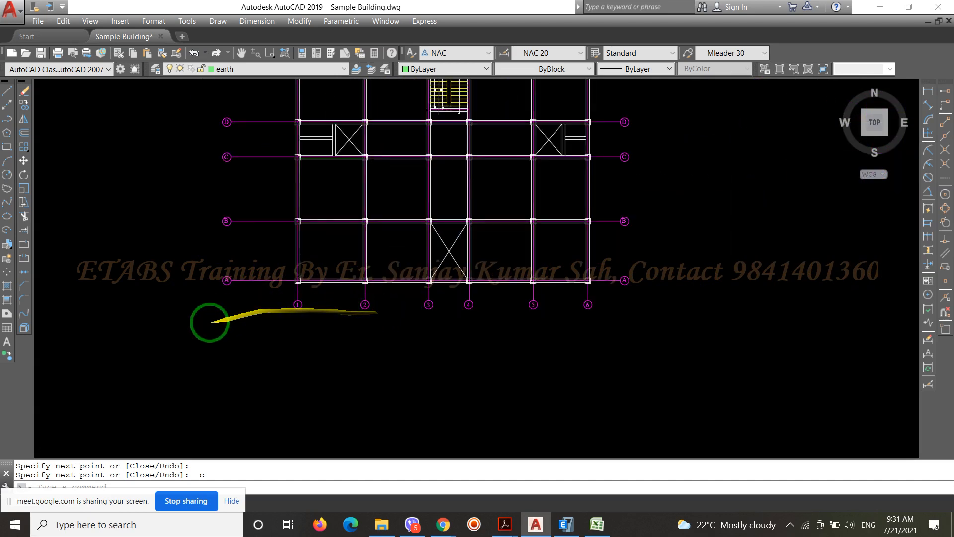
# Compare the perimeter multiline along grid line A of the column layout with the neighbouring framing plan
pyautogui.scroll(-6, 209, 323)
pyautogui.scroll(1, 489, 284)
pyautogui.scroll(8, 490, 259)
pyautogui.scroll(-4, 635, 238)
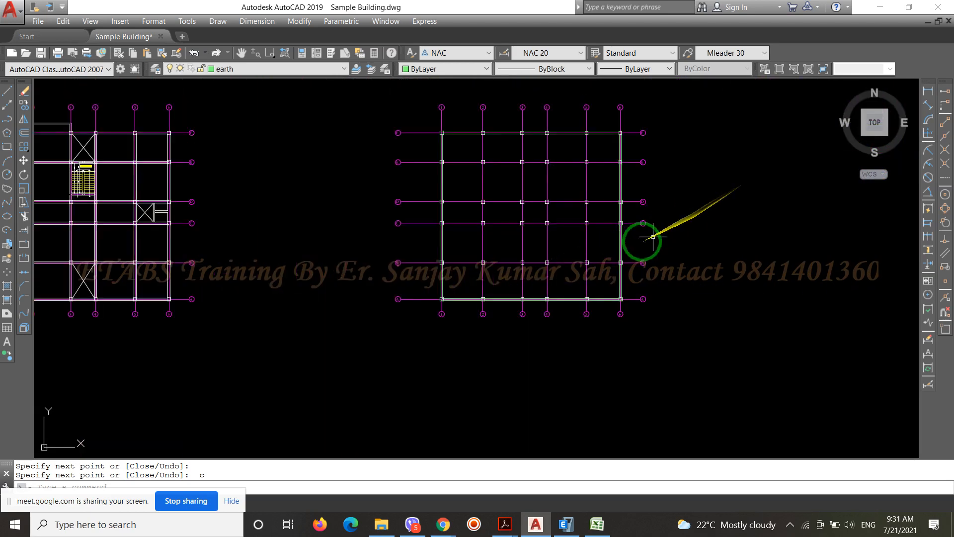
pyautogui.scroll(5, 464, 311)
pyautogui.scroll(-5, 347, 255)
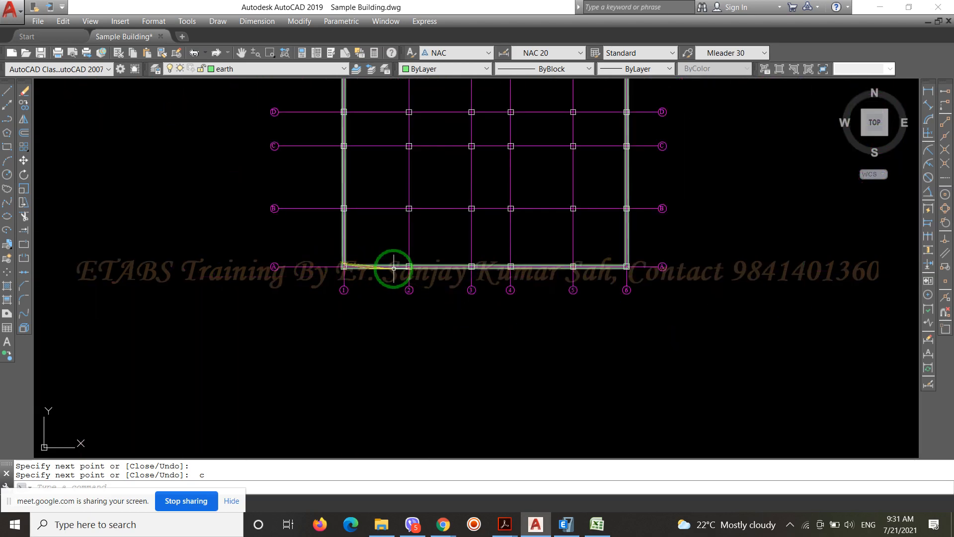
pyautogui.scroll(3, 392, 270)
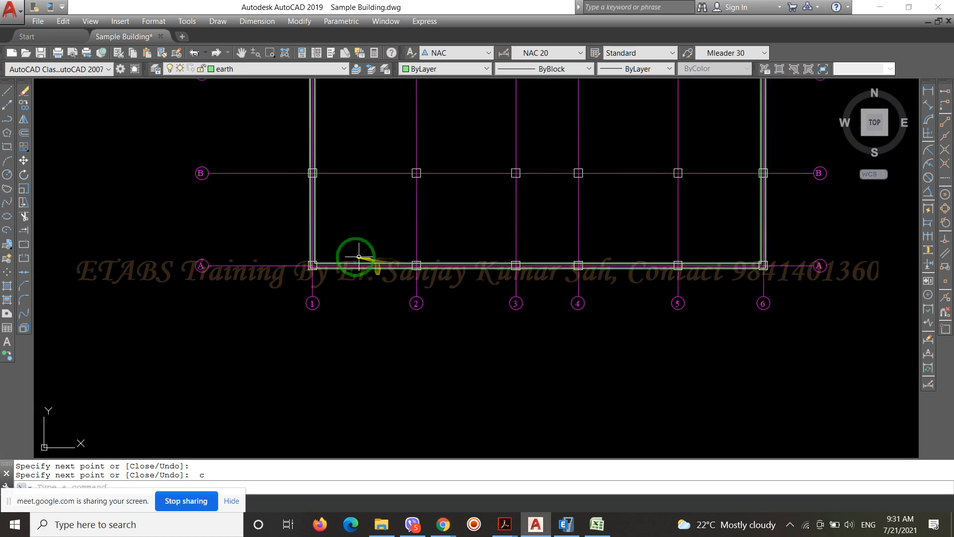
pyautogui.scroll(-6, 572, 293)
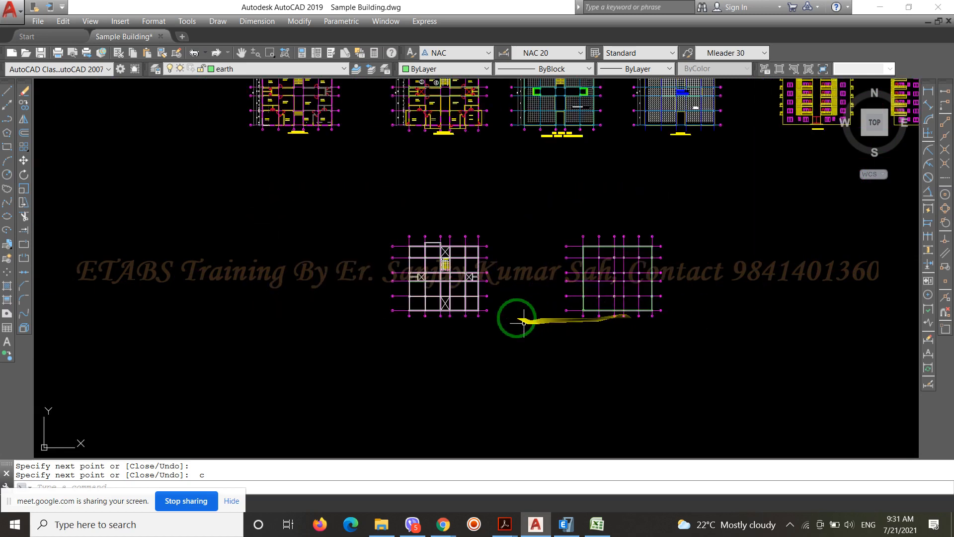
# Examine the typical floor plan's exterior walls and balcony projections around grid lines A, F and 6
pyautogui.scroll(6, 477, 248)
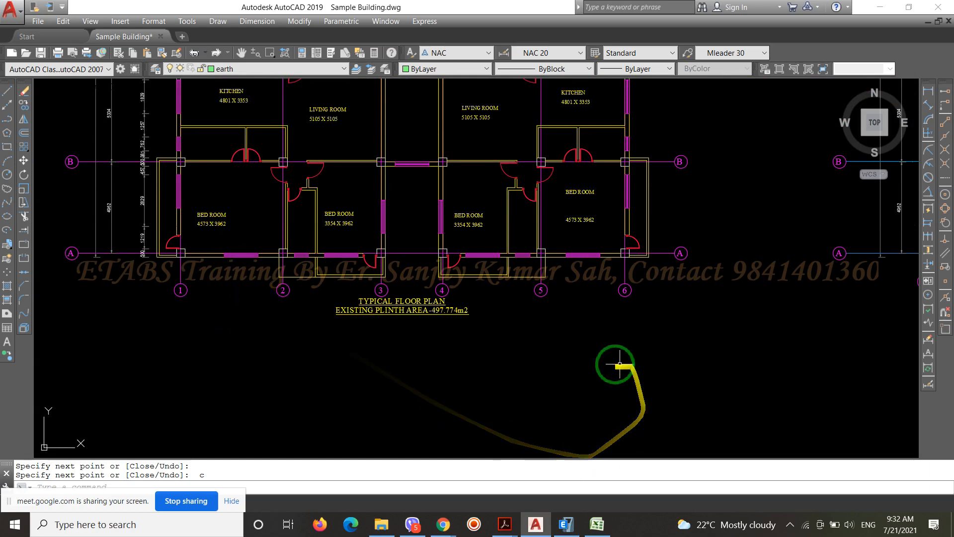
pyautogui.scroll(3, 571, 251)
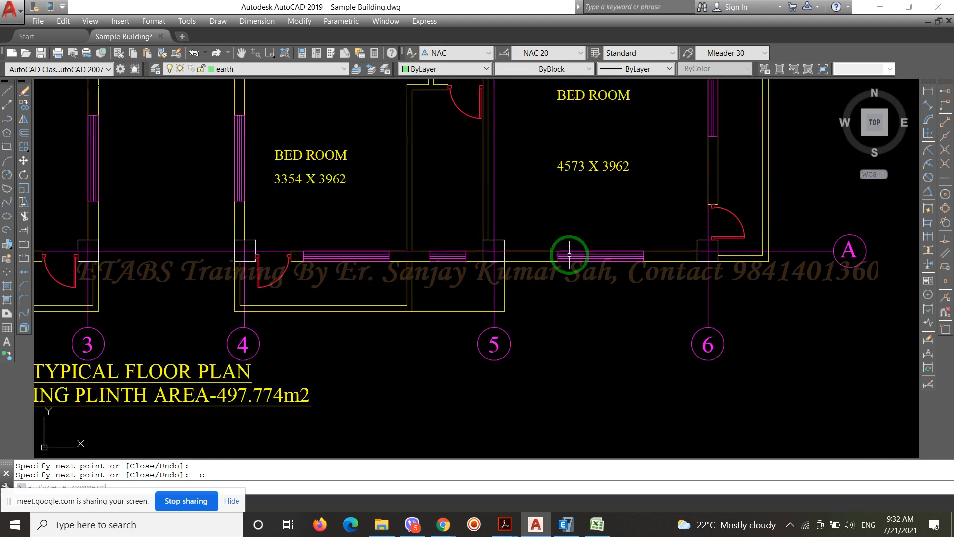
pyautogui.scroll(-4, 577, 237)
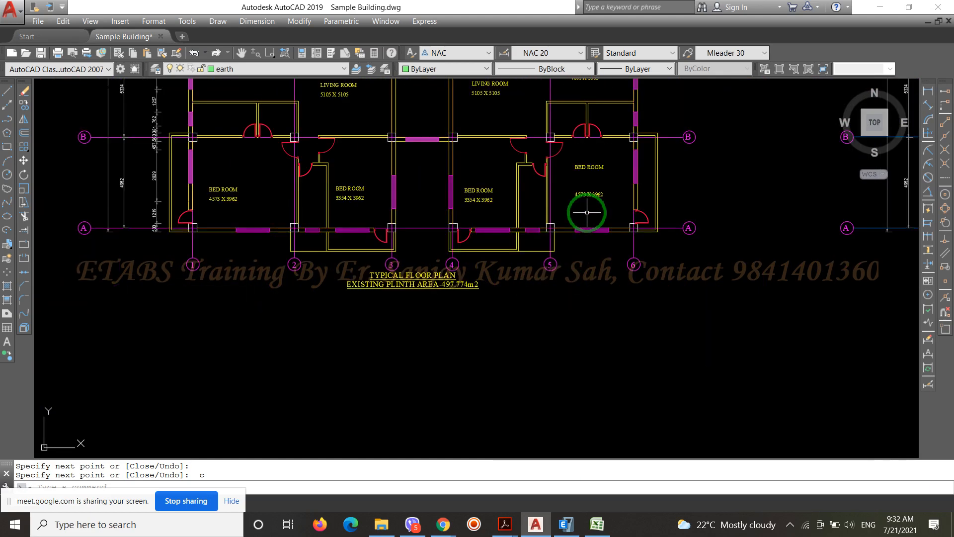
pyautogui.scroll(4, 577, 226)
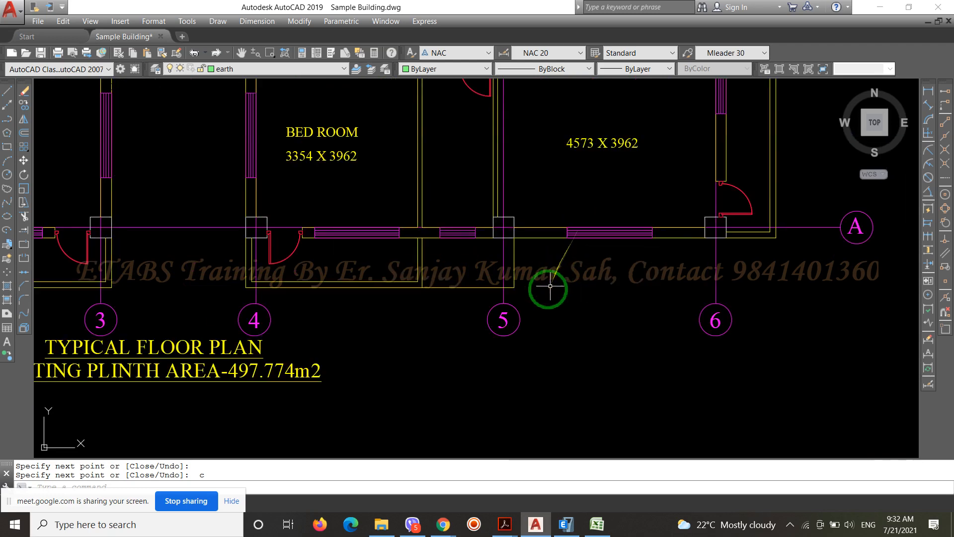
pyautogui.scroll(-3, 546, 350)
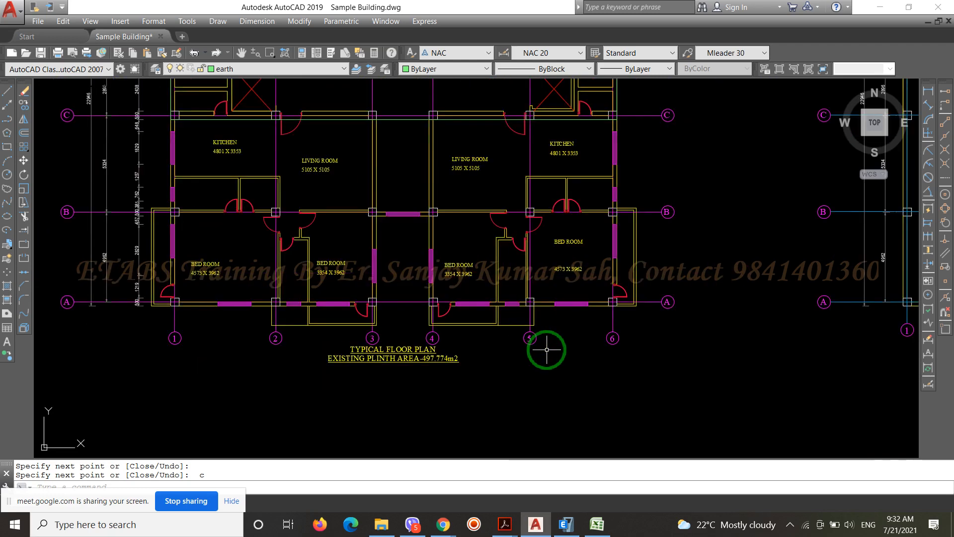
pyautogui.scroll(-2, 546, 349)
pyautogui.scroll(-2, 547, 350)
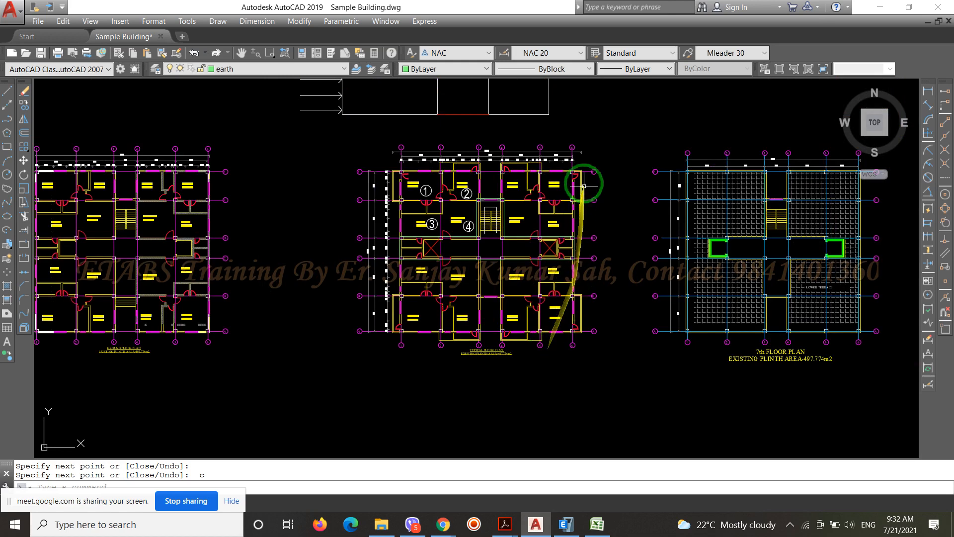
pyautogui.scroll(4, 584, 180)
pyautogui.scroll(-2, 583, 180)
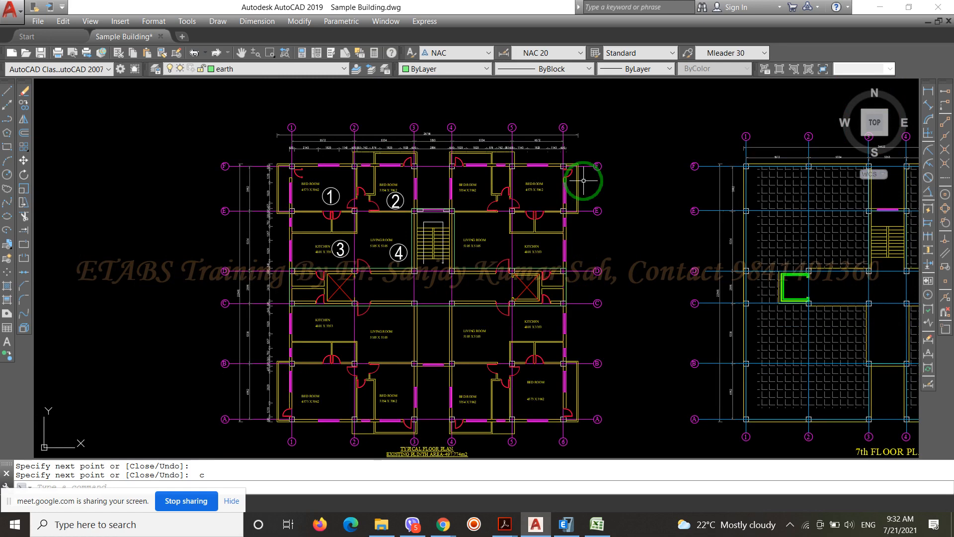
pyautogui.scroll(-3, 398, 335)
pyautogui.scroll(3, 348, 292)
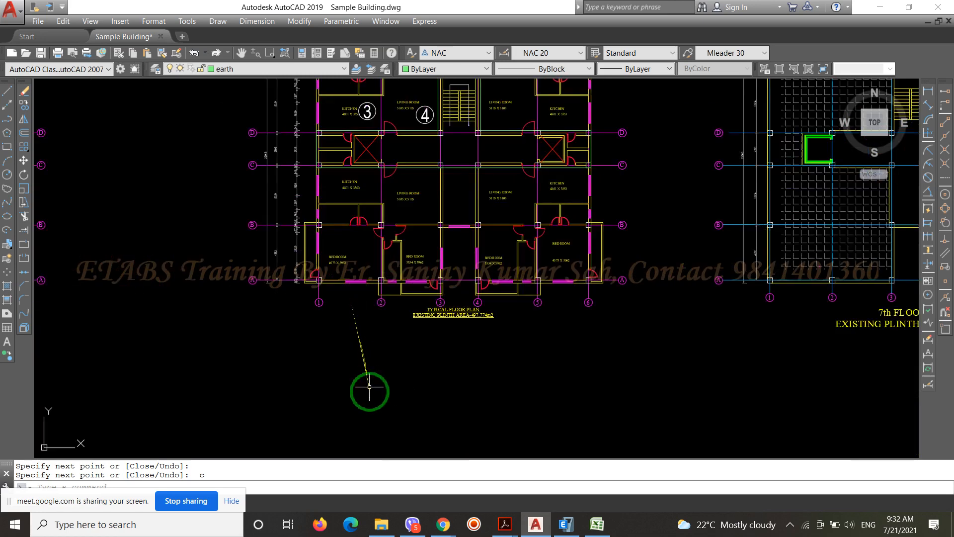
pyautogui.scroll(-3, 369, 386)
pyautogui.scroll(3, 347, 152)
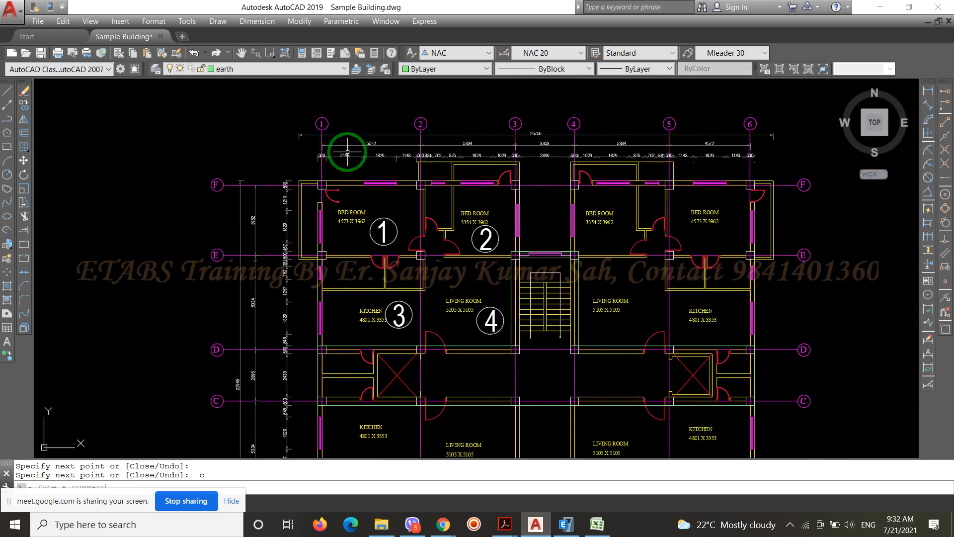
pyautogui.scroll(-4, 347, 152)
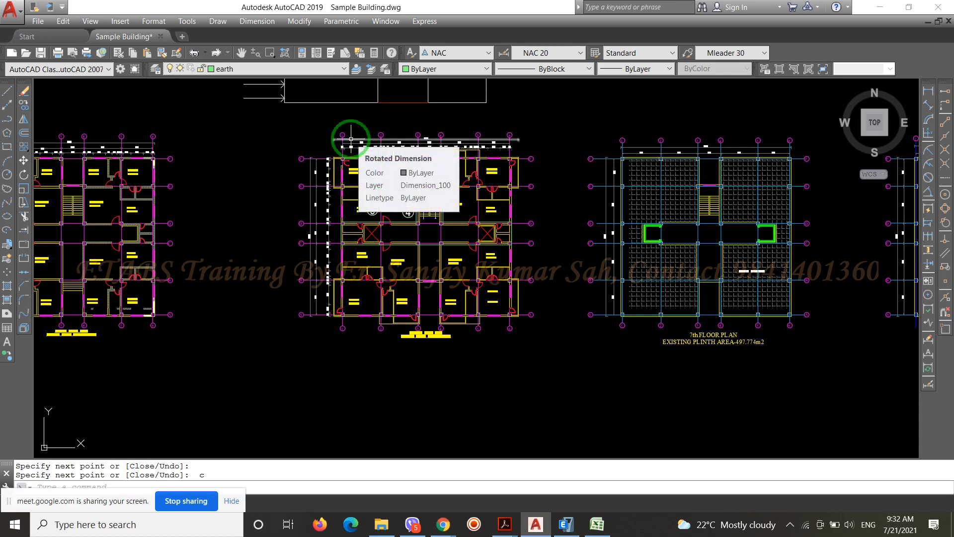
pyautogui.scroll(-4, 351, 139)
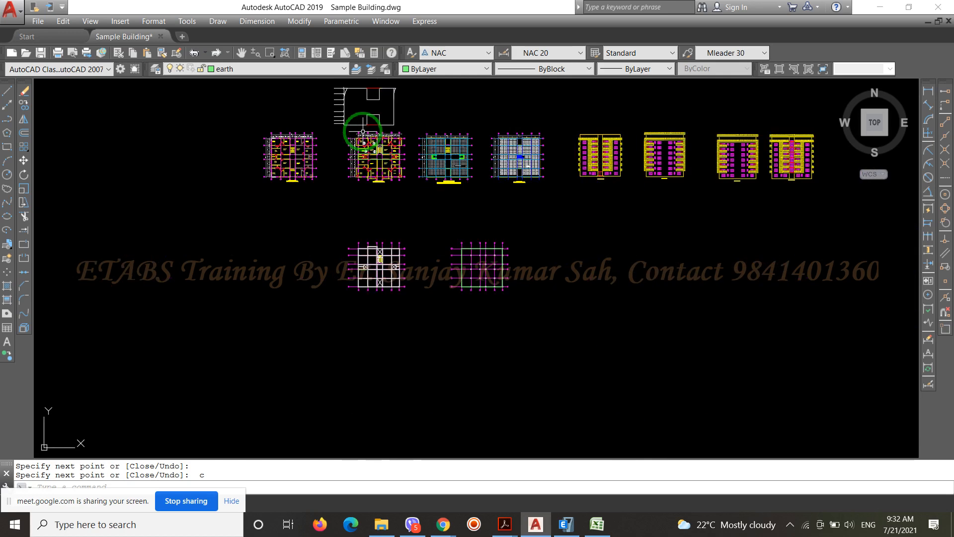
# Trim the perimeter multiline off between grid lines 1 and 2 on the column layout, using those two grid lines as cutting edges
pyautogui.scroll(6, 451, 260)
pyautogui.scroll(4, 467, 219)
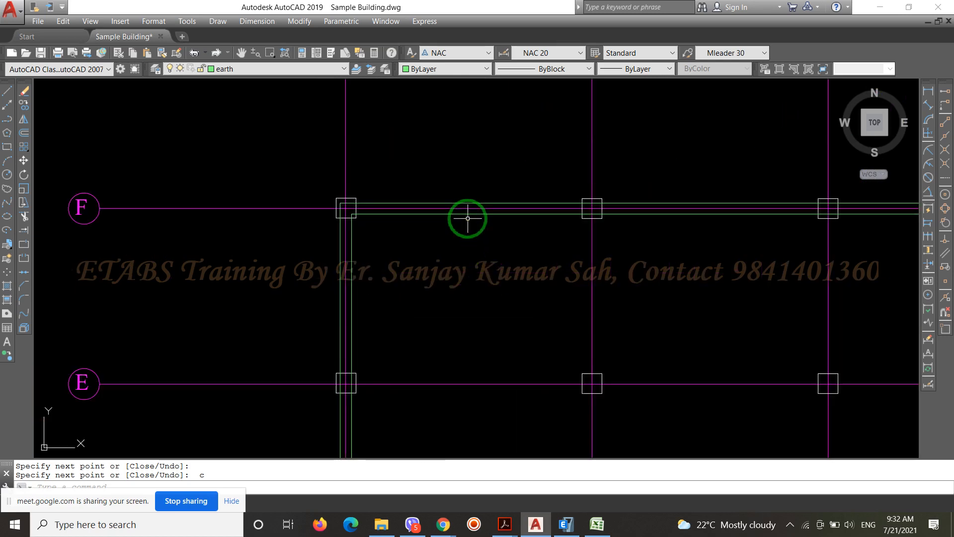
pyautogui.write('TR')
pyautogui.press('Return')
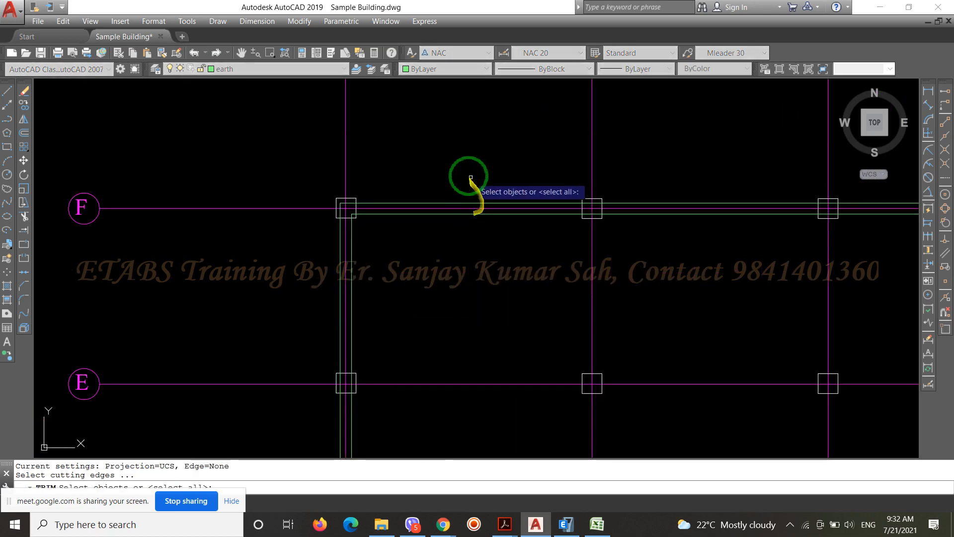
pyautogui.scroll(-2, 469, 176)
pyautogui.click(558, 163)
pyautogui.click(368, 144)
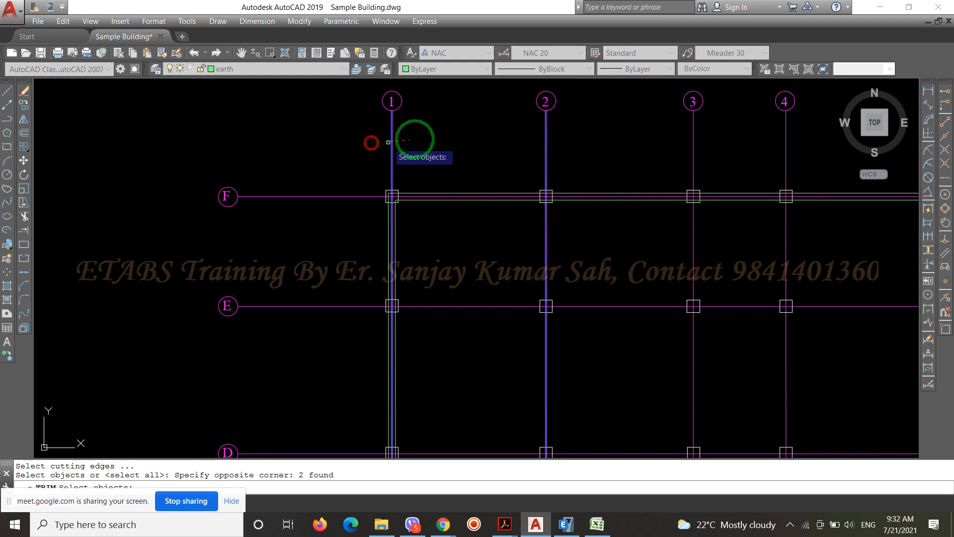
pyautogui.press('Return')
pyautogui.scroll(2, 462, 198)
pyautogui.click(464, 189)
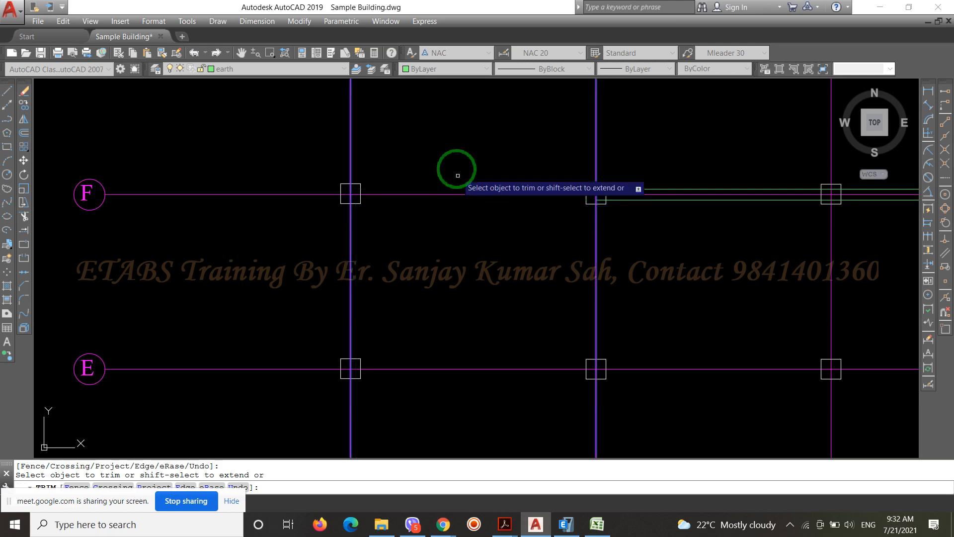
pyautogui.scroll(-6, 442, 125)
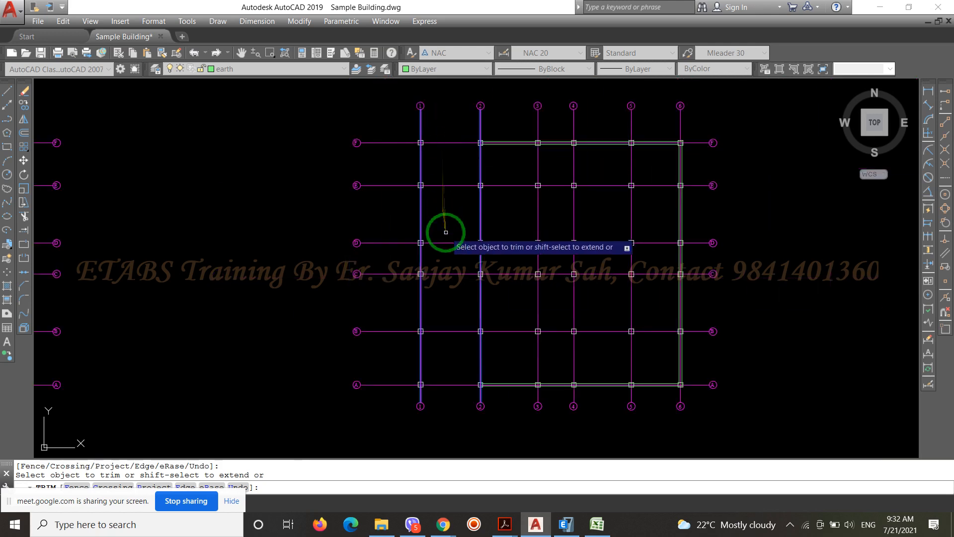
pyautogui.press('Return')
# Draw a separate 250-scale multiline along grid line 1 from F-1 to A-1
pyautogui.write('ml')
pyautogui.press('Return')
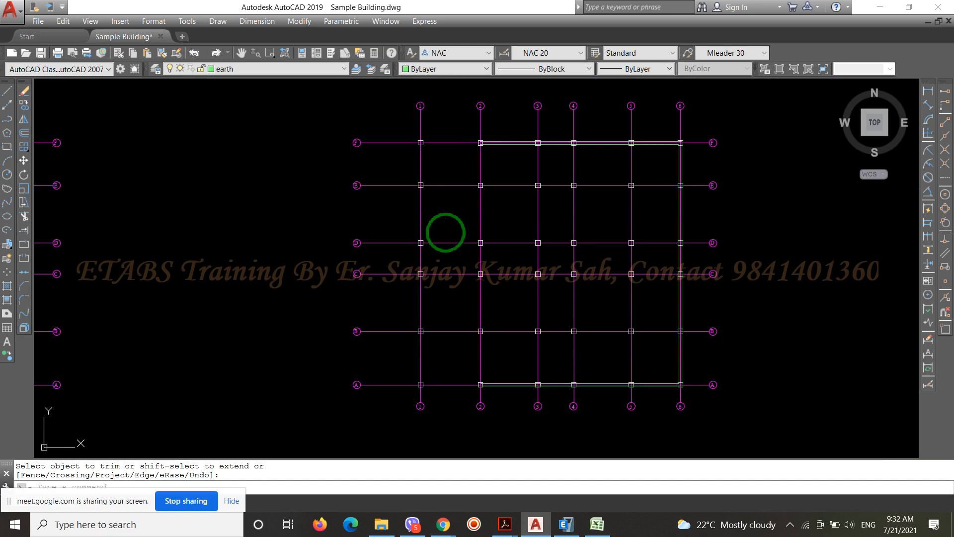
pyautogui.scroll(8, 428, 141)
pyautogui.scroll(-8, 376, 149)
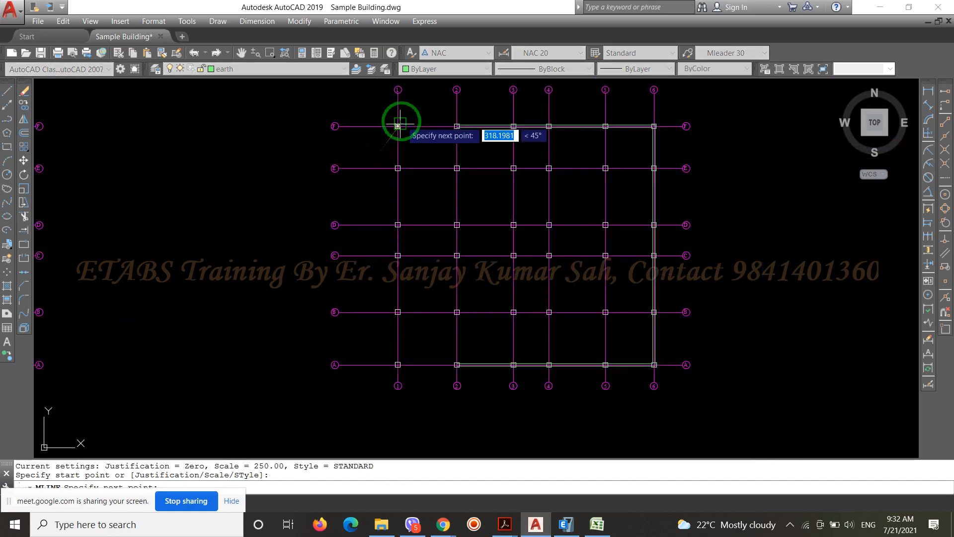
pyautogui.click(398, 121)
pyautogui.scroll(8, 399, 373)
pyautogui.click(368, 326)
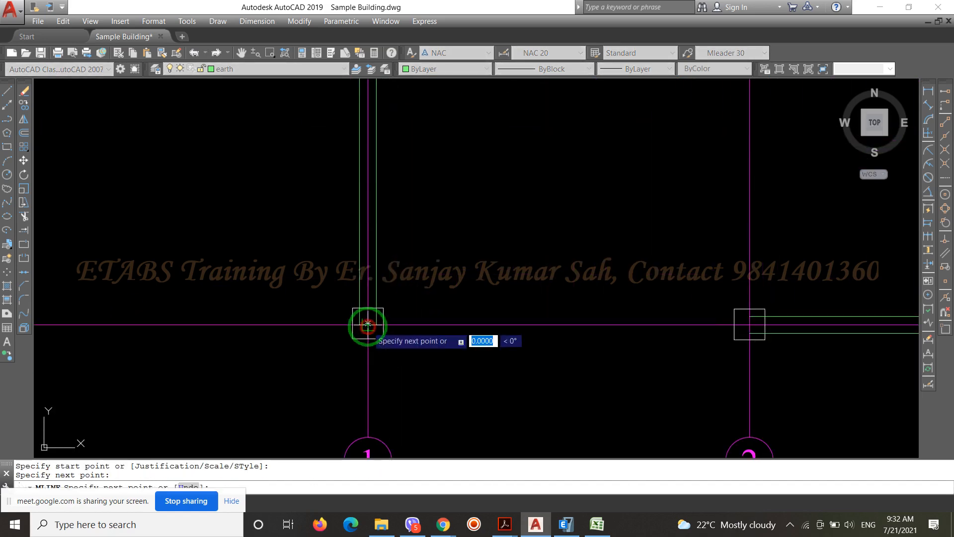
pyautogui.scroll(-2, 444, 328)
pyautogui.scroll(-5, 444, 329)
pyautogui.scroll(-2, 293, 405)
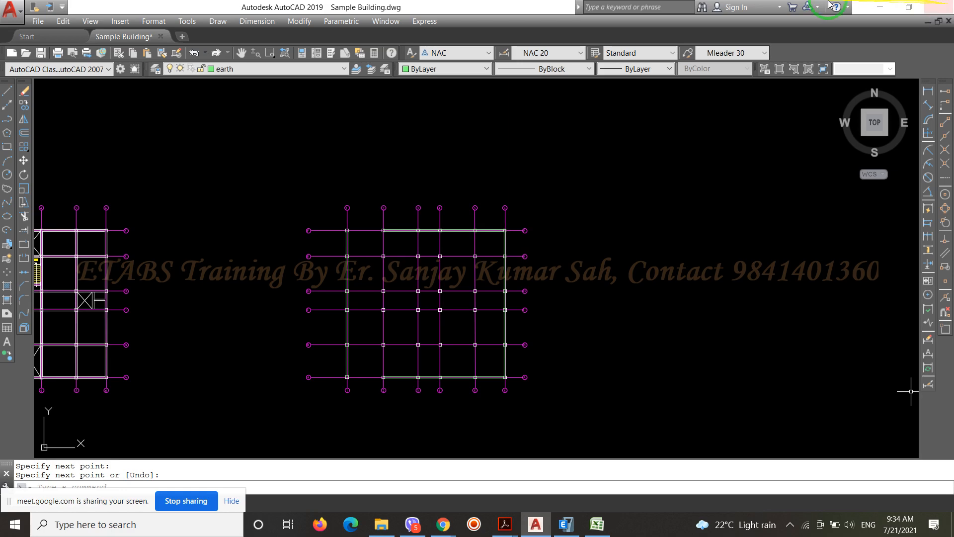
# Examine the multiline along grid line 1 and the bays between grid lines 1 and 2 on the column layout
pyautogui.scroll(6, 368, 247)
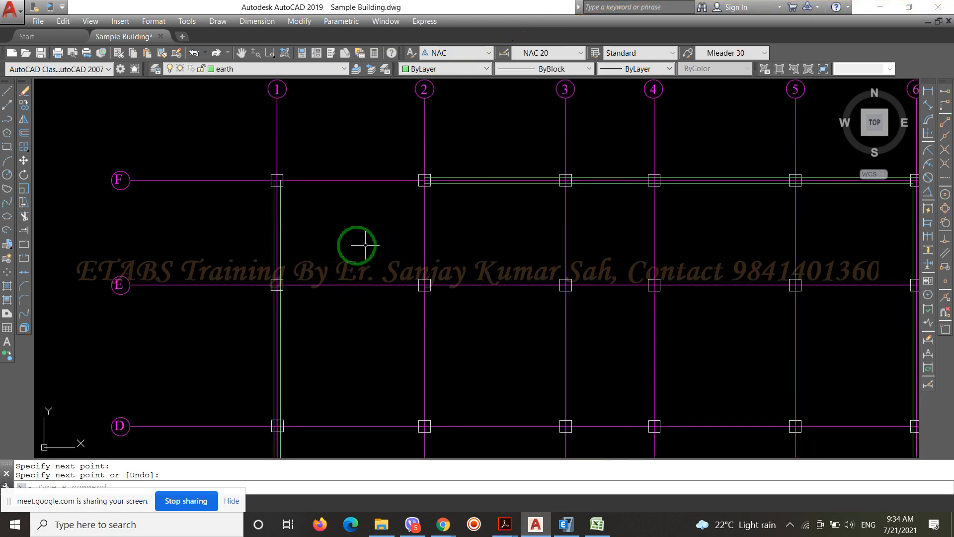
pyautogui.scroll(2, 268, 214)
pyautogui.scroll(-7, 345, 135)
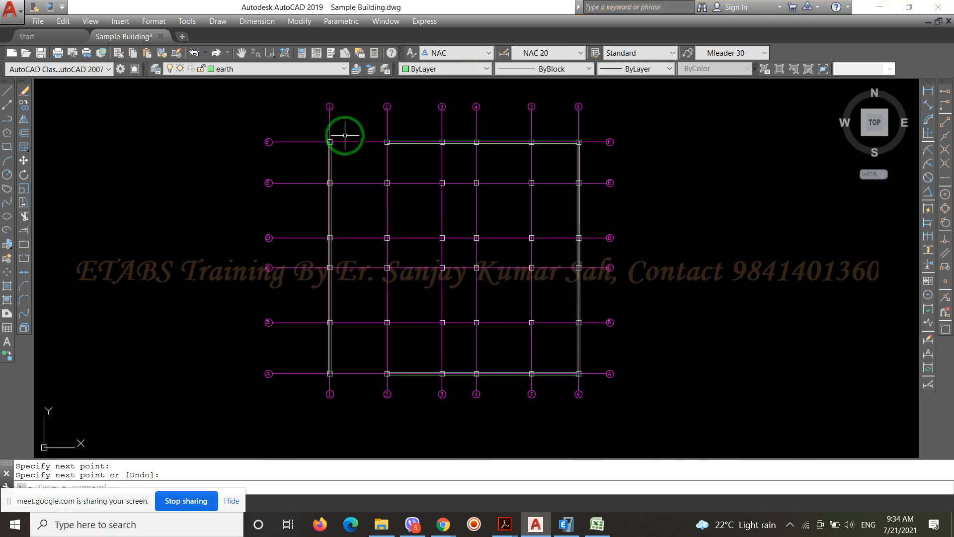
pyautogui.scroll(5, 323, 164)
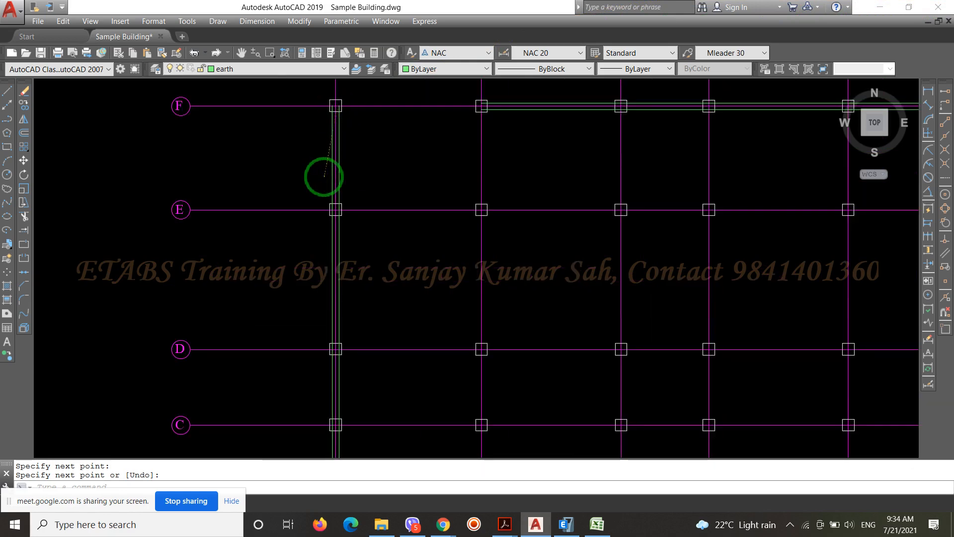
pyautogui.scroll(-6, 321, 172)
pyautogui.scroll(5, 371, 229)
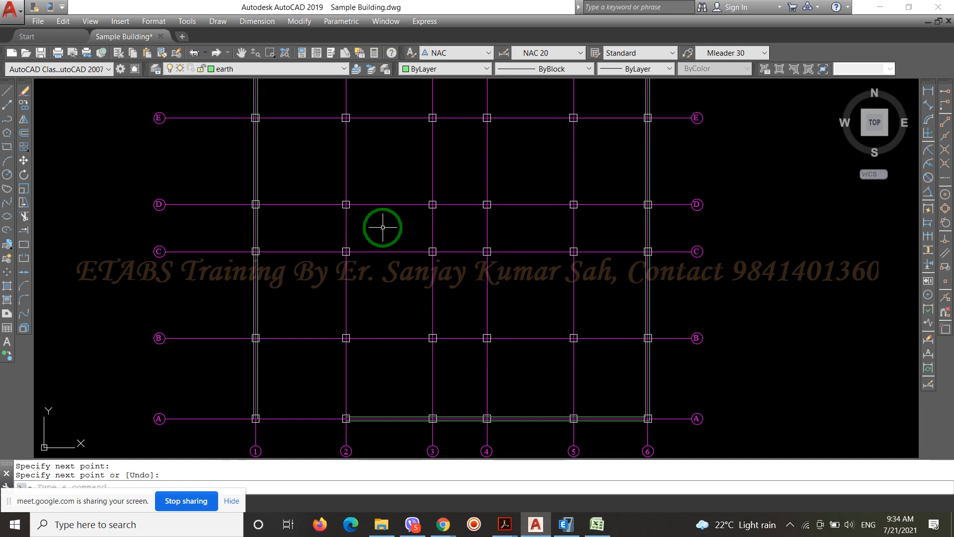
pyautogui.scroll(-5, 415, 279)
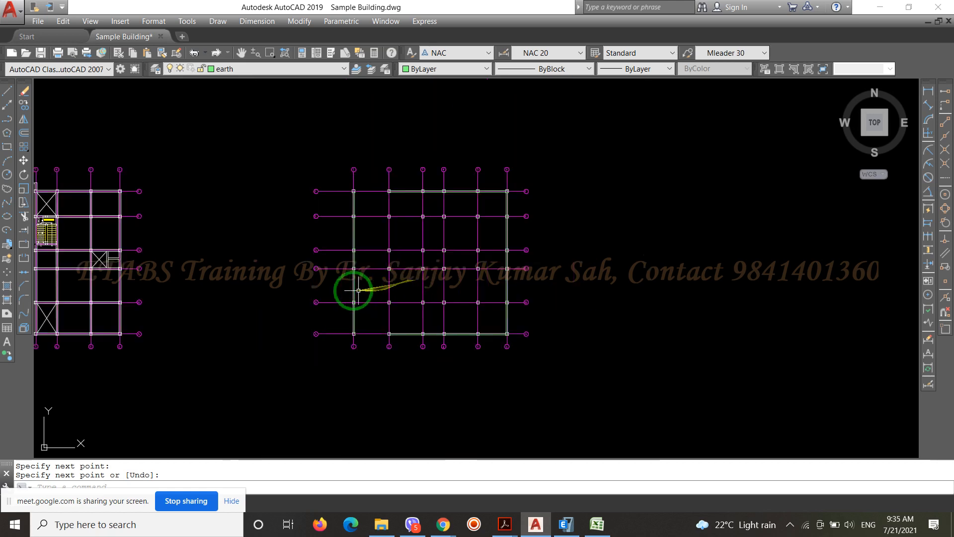
pyautogui.scroll(5, 296, 303)
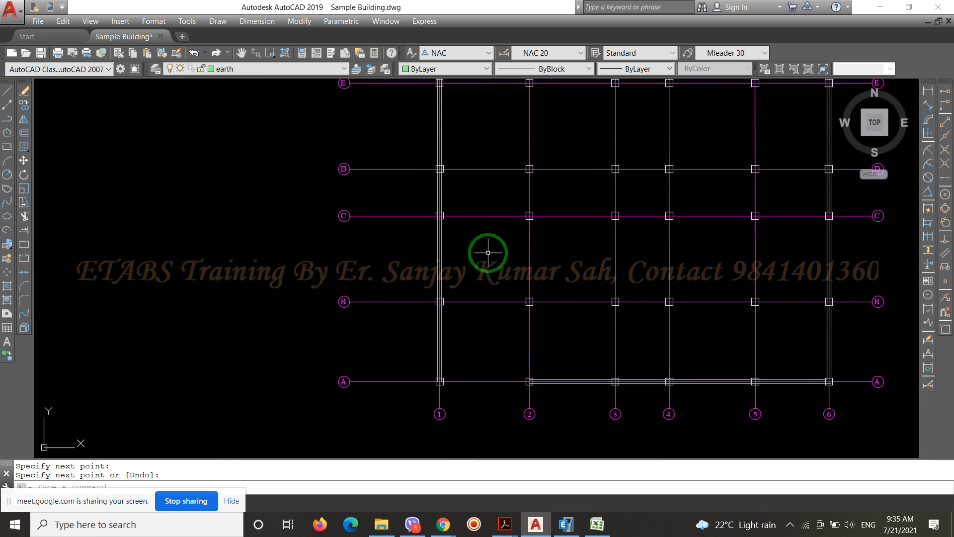
pyautogui.scroll(-5, 330, 251)
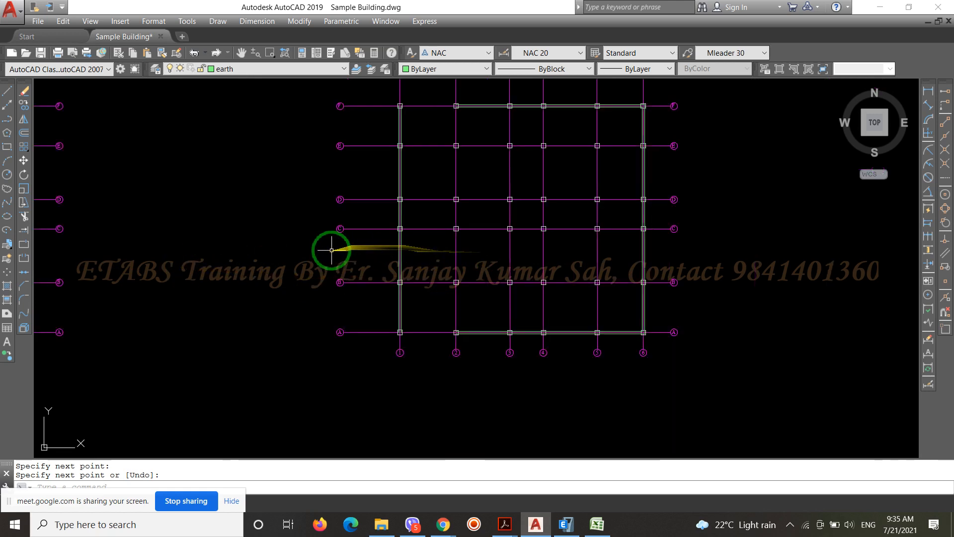
pyautogui.scroll(5, 313, 260)
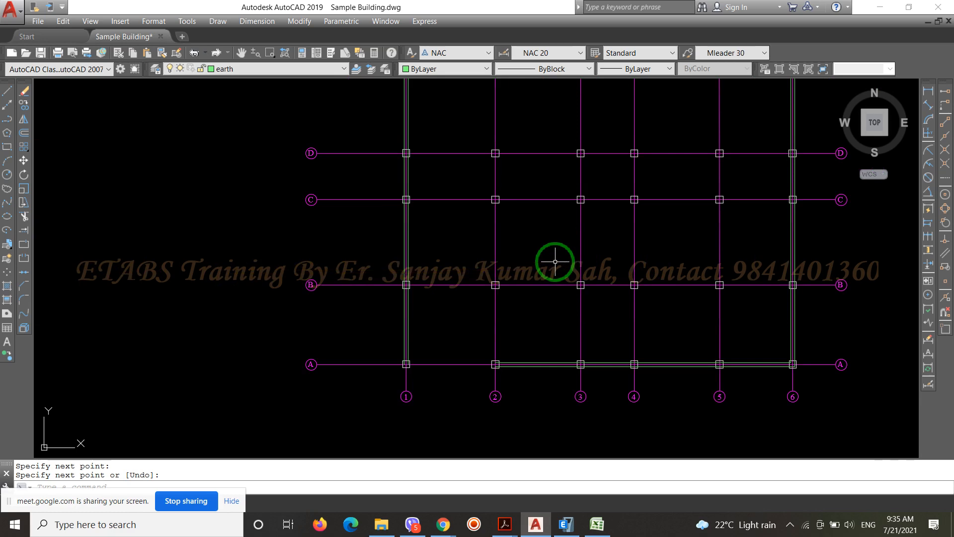
pyautogui.scroll(-5, 555, 262)
pyautogui.scroll(5, 502, 268)
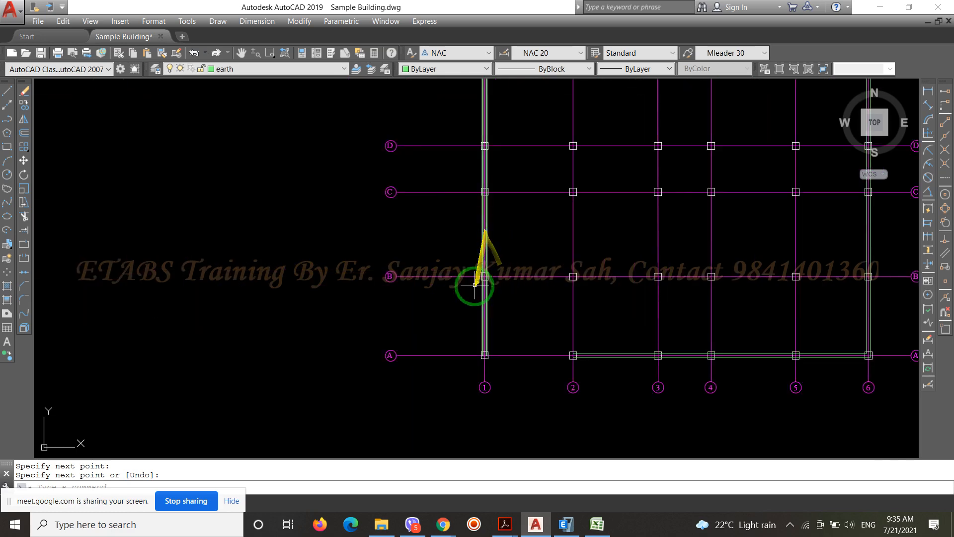
pyautogui.scroll(-3, 505, 252)
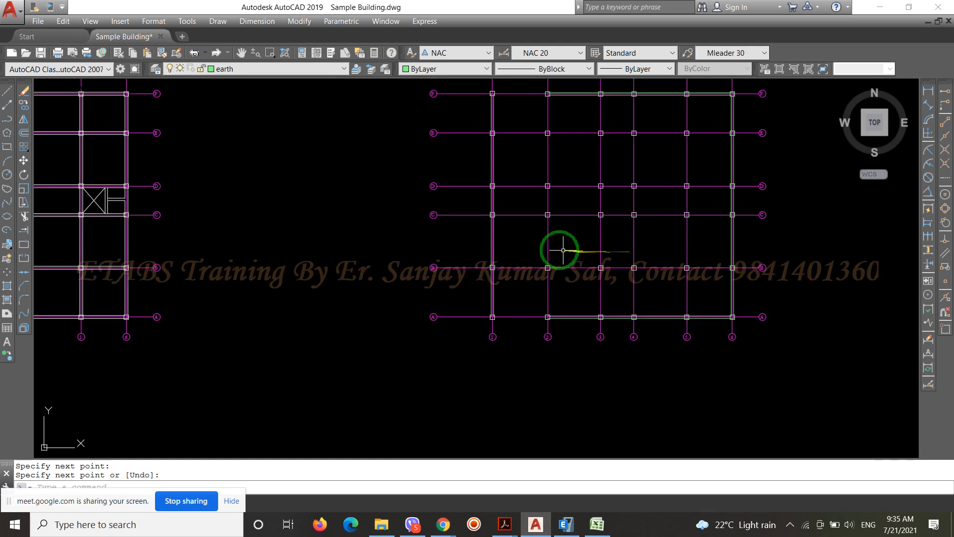
pyautogui.scroll(2, 545, 249)
pyautogui.scroll(-2, 549, 272)
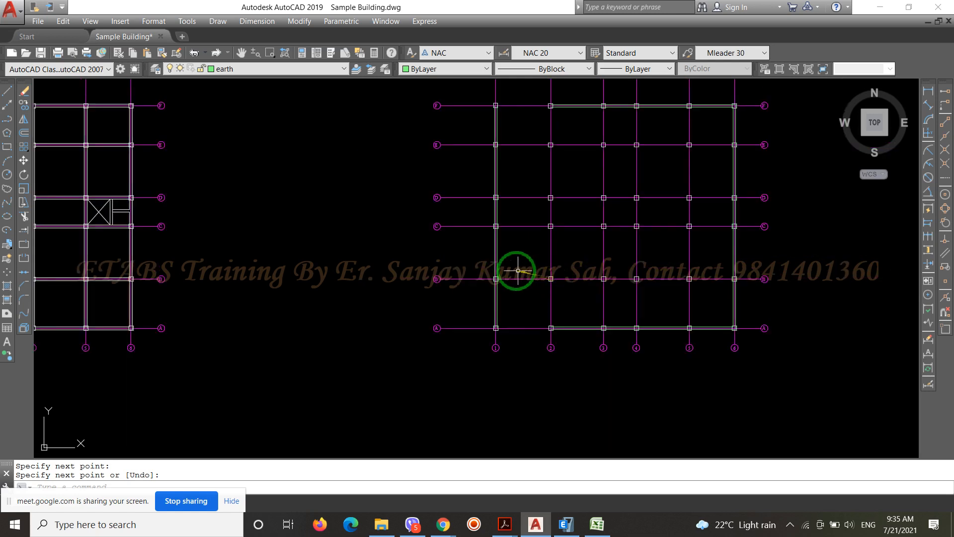
# Draw a horizontal base line in the empty space between the framing plan and the column layout
pyautogui.scroll(4, 497, 254)
pyautogui.scroll(2, 487, 167)
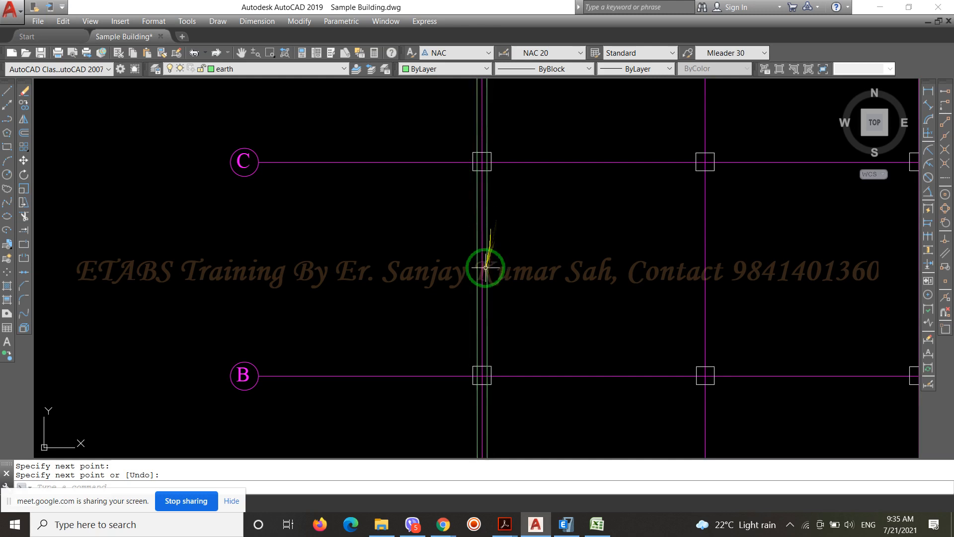
pyautogui.scroll(-4, 487, 273)
pyautogui.scroll(2, 571, 219)
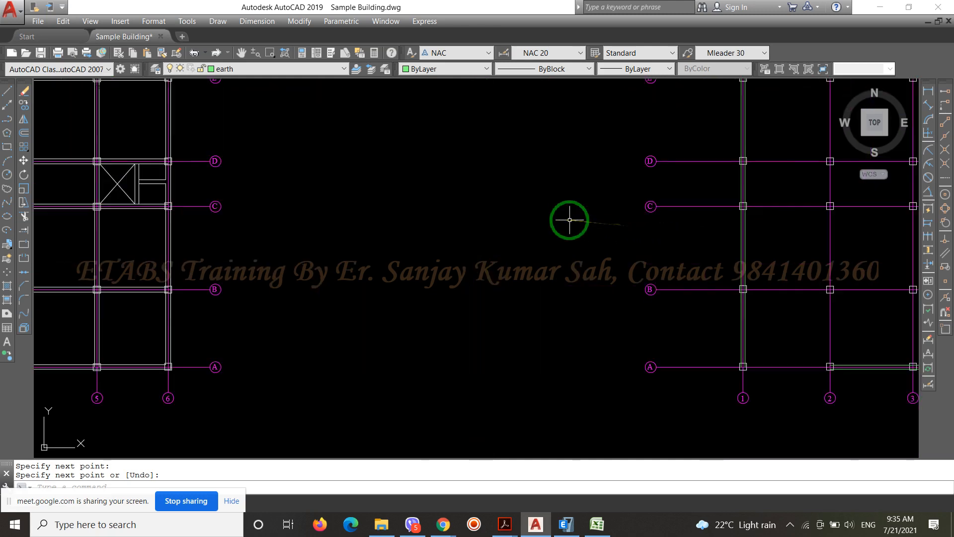
pyautogui.click(7, 94)
pyautogui.click(340, 330)
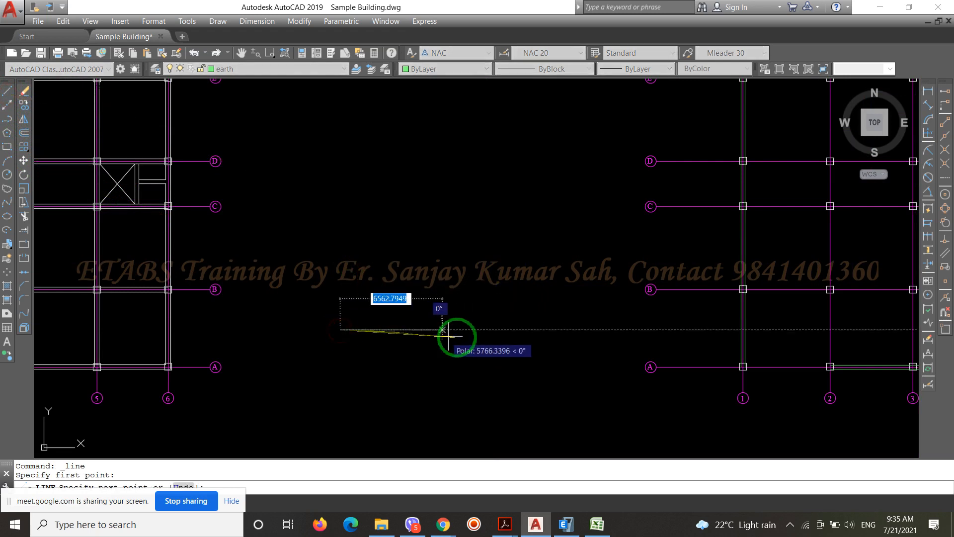
pyautogui.click(487, 329)
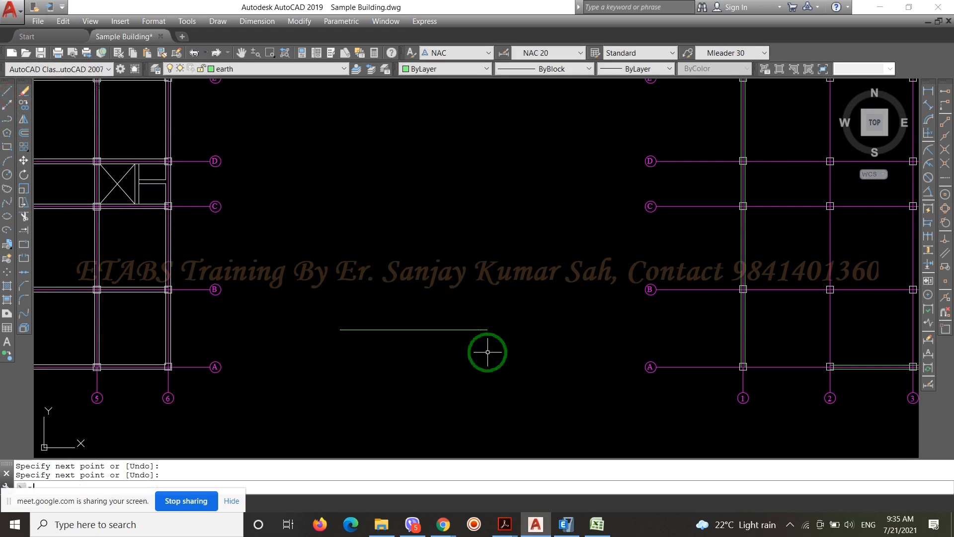
# Draw a vertical line upward from the midpoint of the horizontal base line
pyautogui.press('Return')
pyautogui.press('Return')
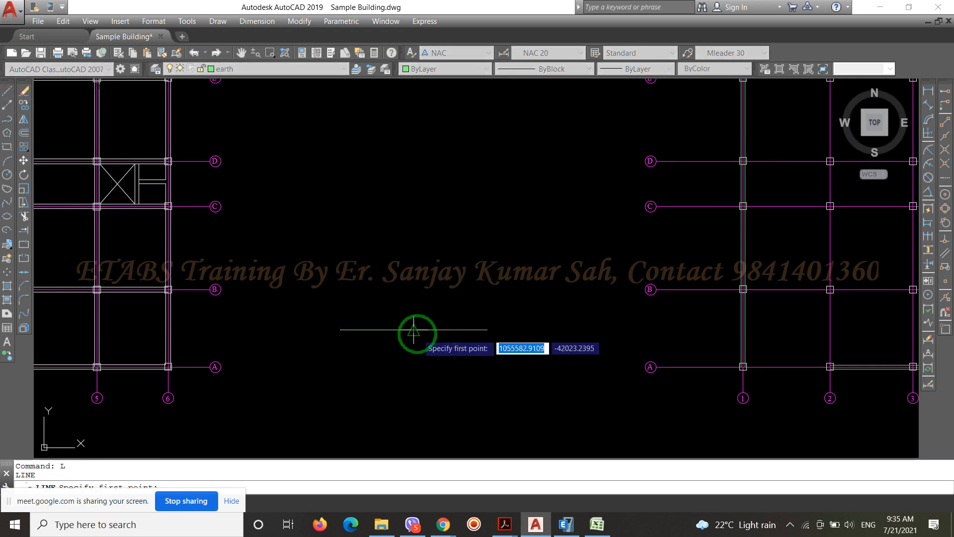
pyautogui.click(414, 329)
pyautogui.click(414, 228)
pyautogui.click(413, 224)
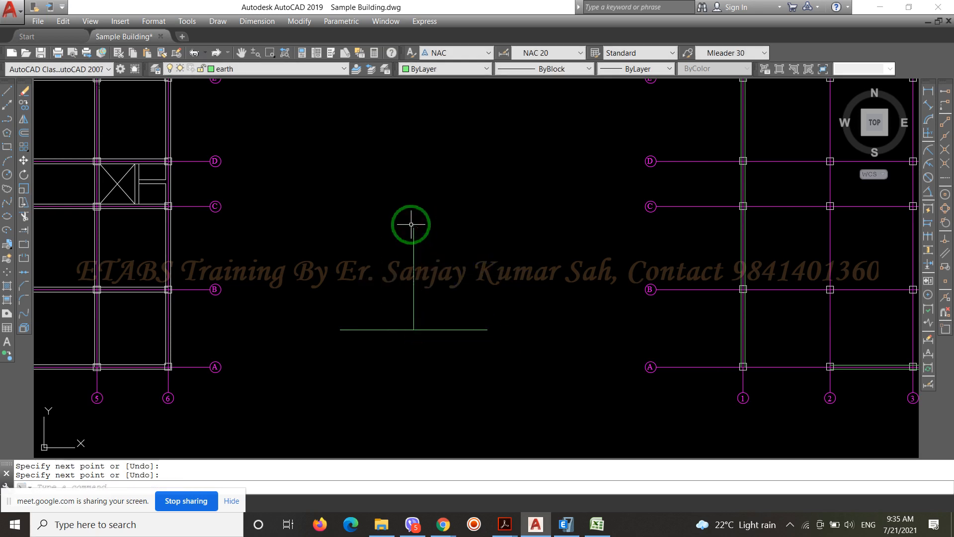
pyautogui.scroll(5, 413, 224)
pyautogui.click(416, 232)
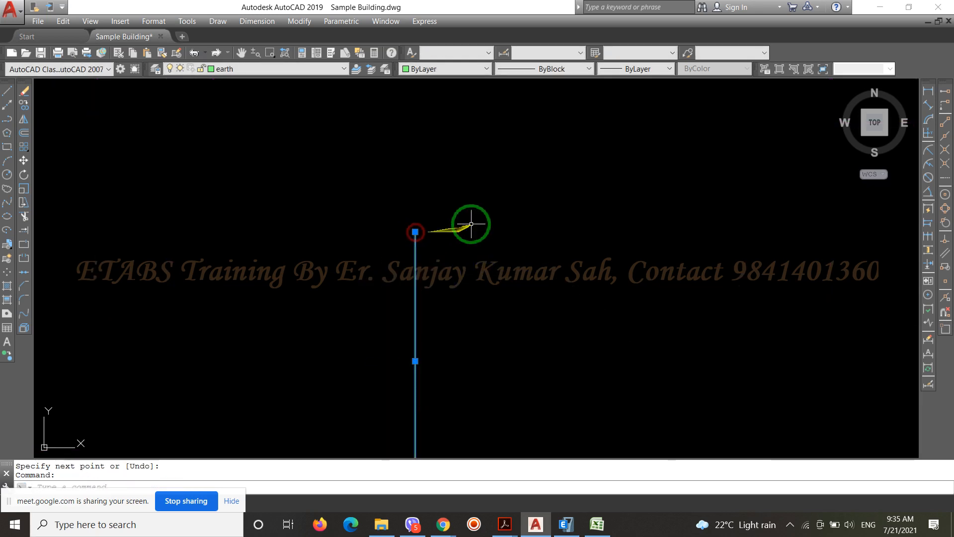
pyautogui.scroll(-2, 455, 210)
pyautogui.press('Escape')
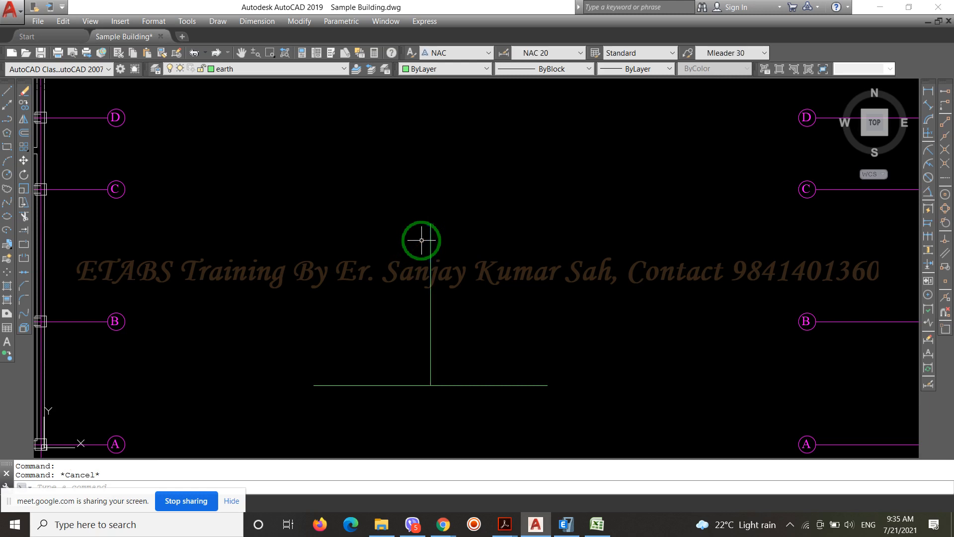
# Draw a sloping line at 120° from the vertical line's upper end down to the base line near its left end
pyautogui.press('l')
pyautogui.press('space')
pyautogui.click(431, 224)
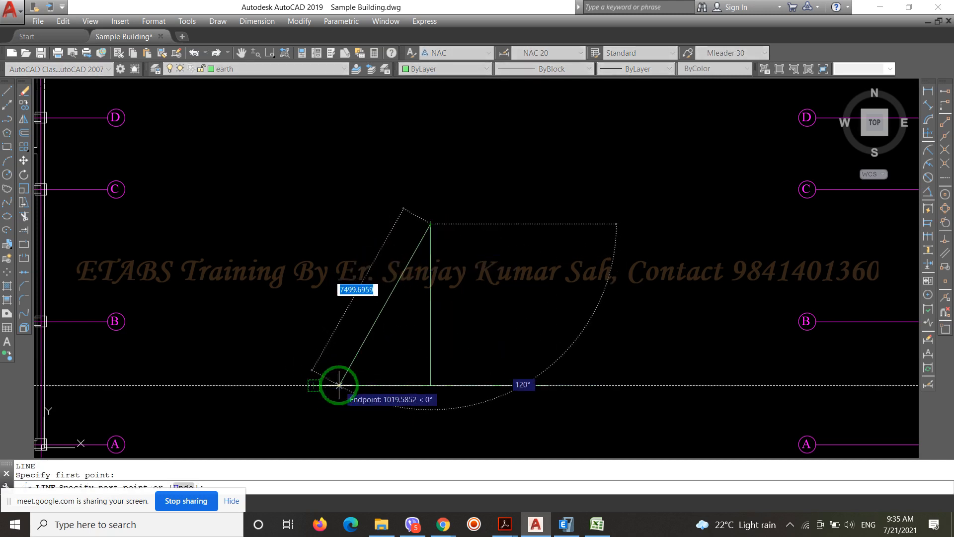
pyautogui.click(339, 384)
pyautogui.press('Return')
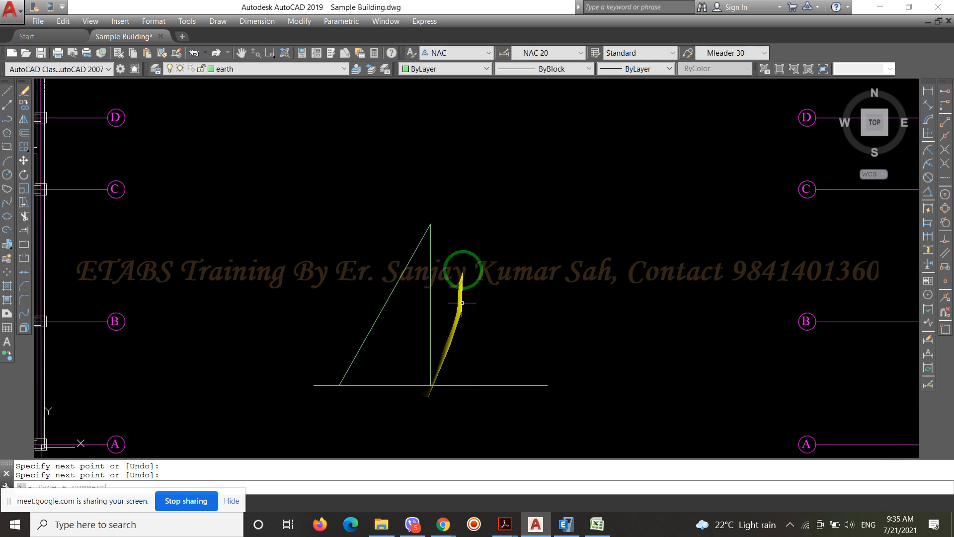
pyautogui.moveTo(411, 208); pyautogui.dragTo(464, 249)
pyautogui.press('Escape')
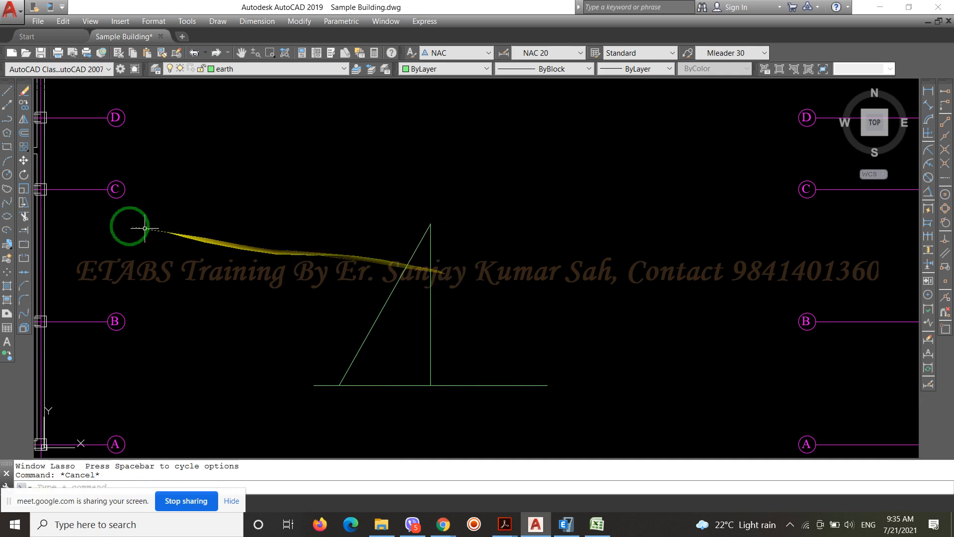
# Draw a small upright rectangle around the apex where the vertical and sloping lines meet
pyautogui.click(7, 147)
pyautogui.scroll(3, 437, 219)
pyautogui.click(454, 224)
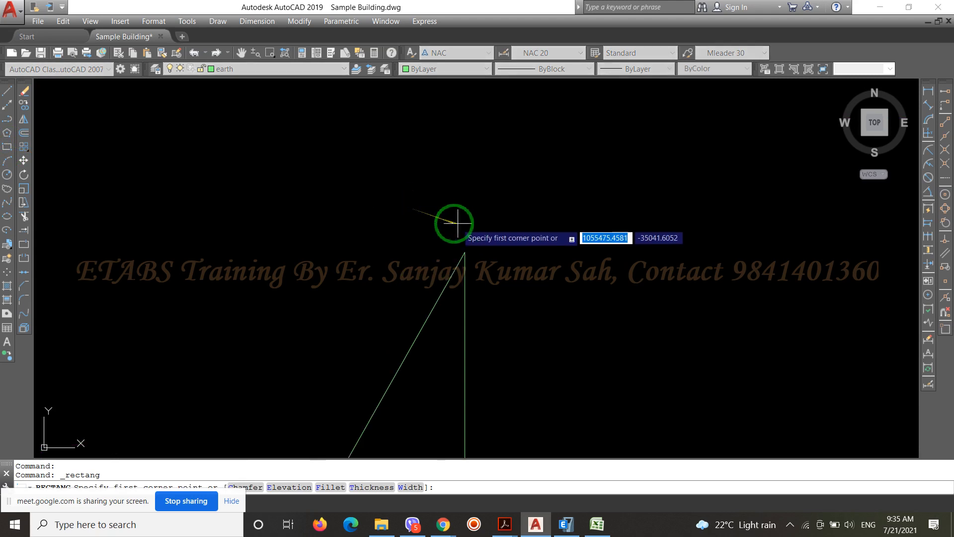
pyautogui.scroll(2, 455, 233)
pyautogui.click(484, 276)
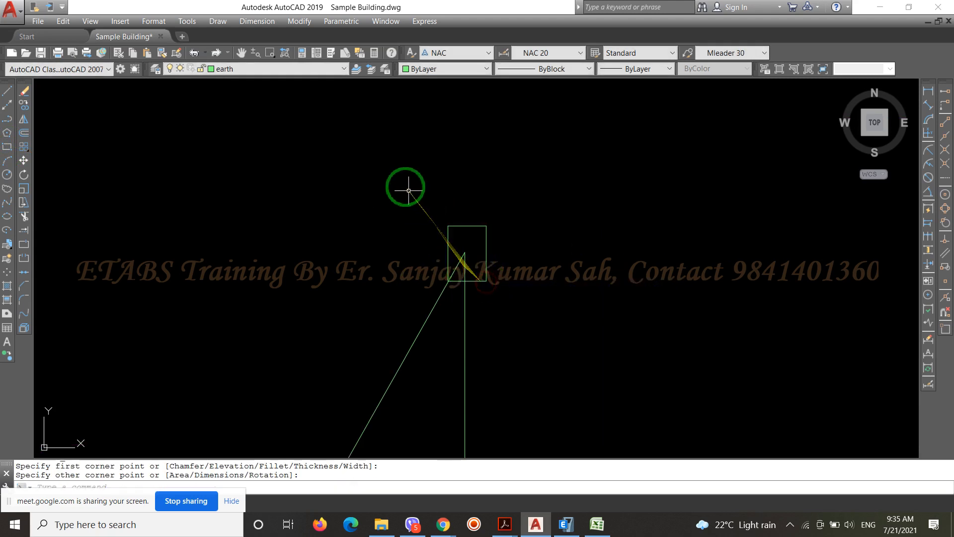
pyautogui.scroll(-2, 426, 219)
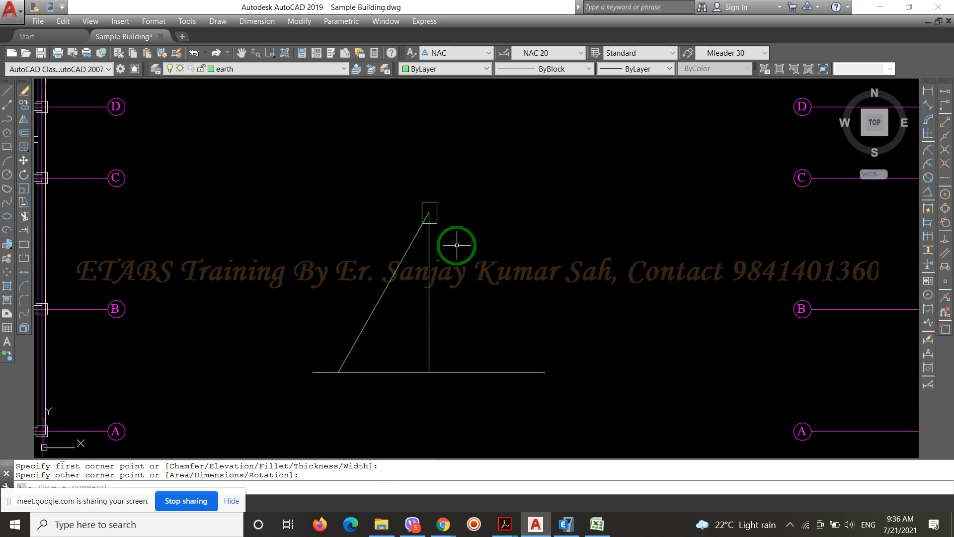
# Examine the vertical line and the sloping line between the base line and the small rectangle
pyautogui.scroll(4, 428, 226)
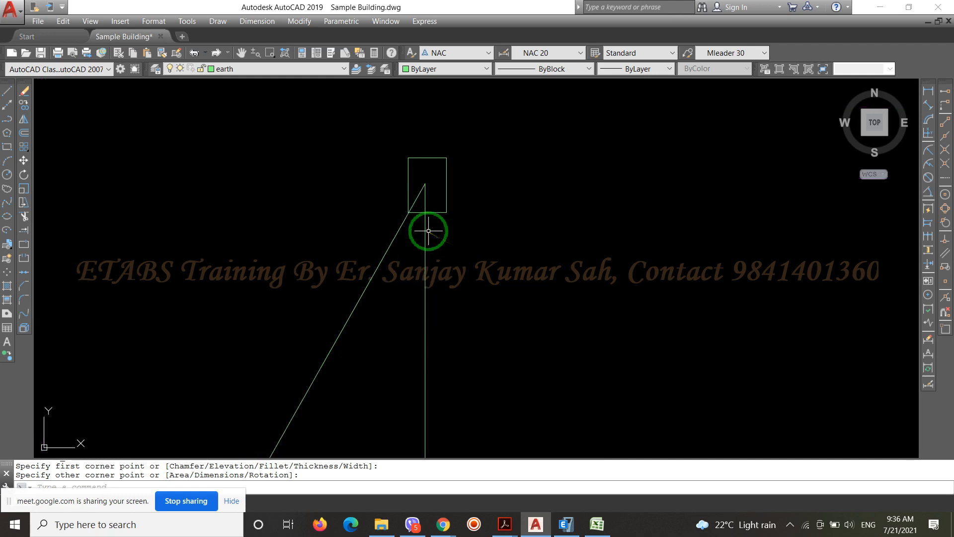
pyautogui.scroll(-4, 419, 159)
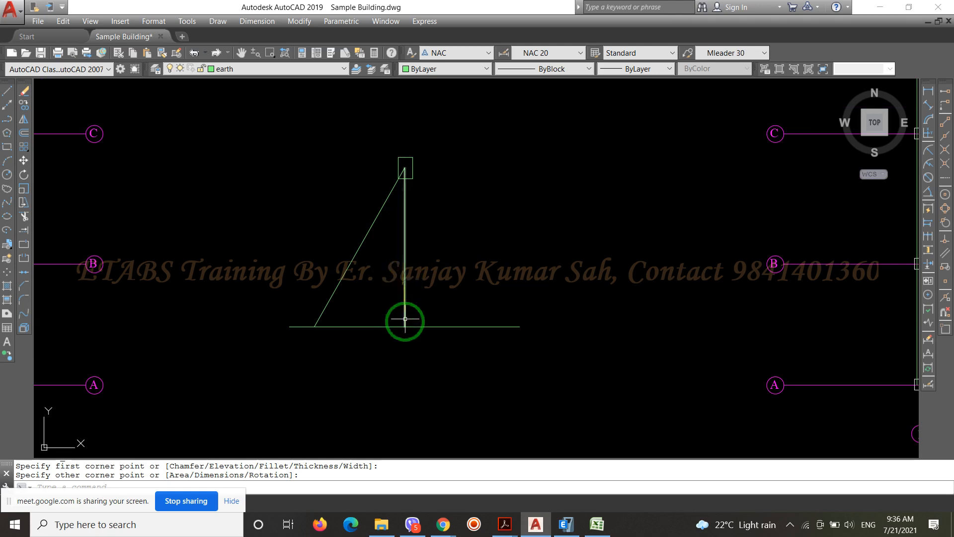
pyautogui.click(420, 287)
pyautogui.click(394, 266)
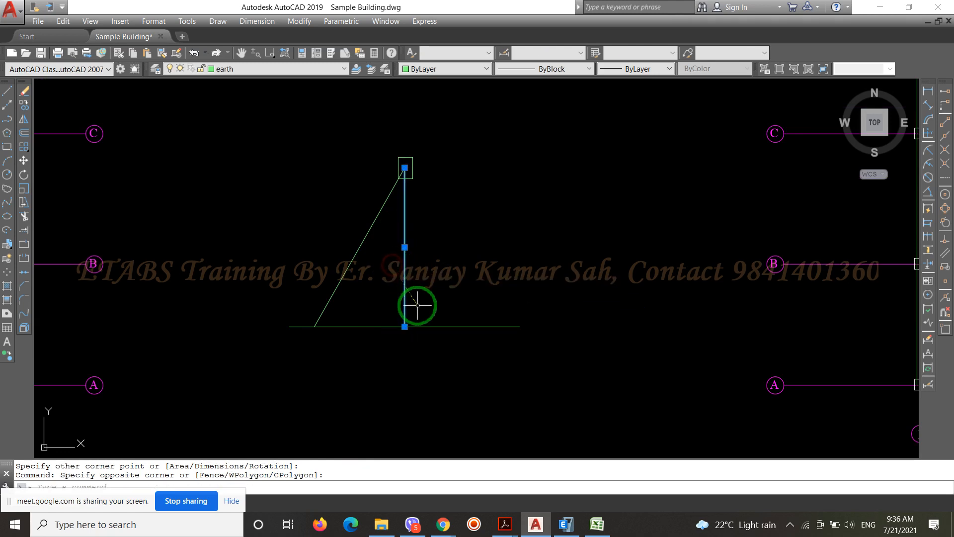
pyautogui.scroll(2, 419, 239)
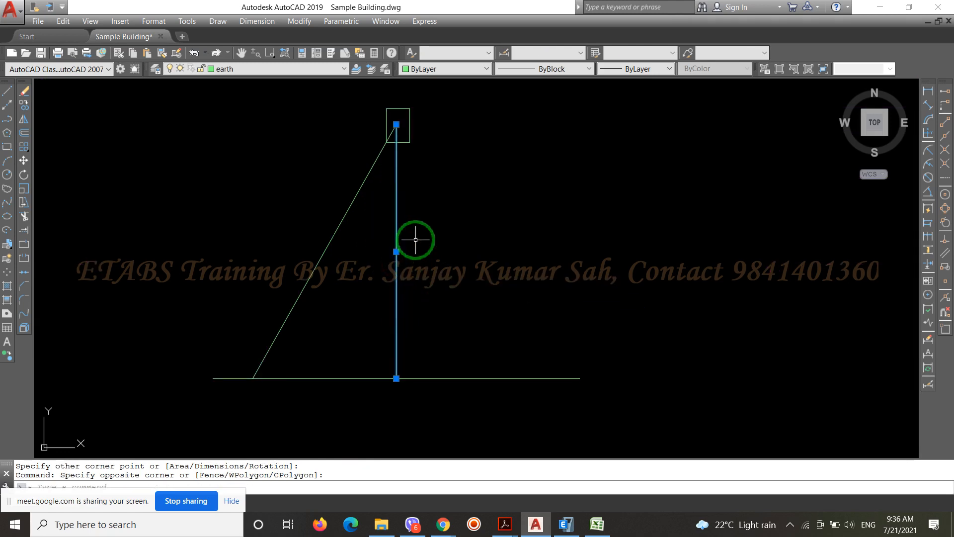
pyautogui.scroll(-1, 390, 392)
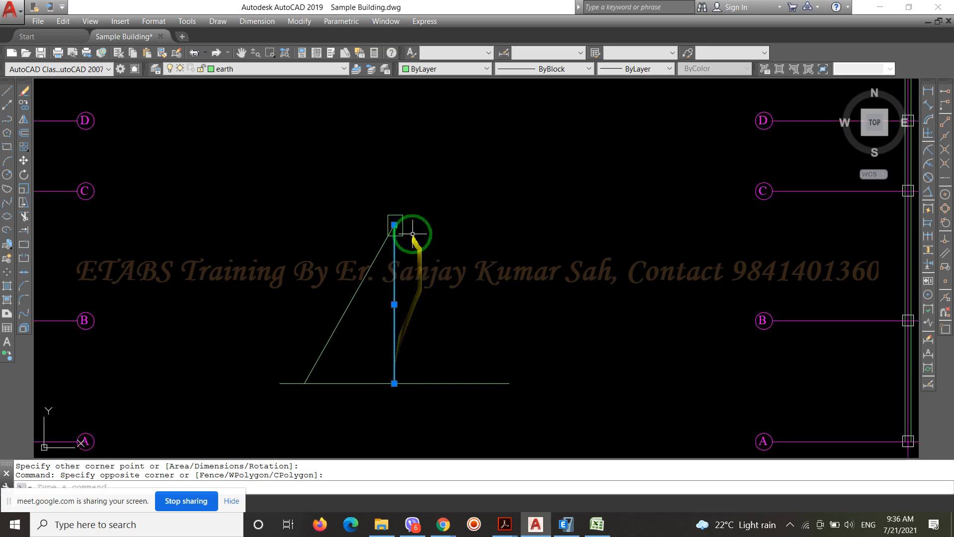
pyautogui.scroll(1, 412, 233)
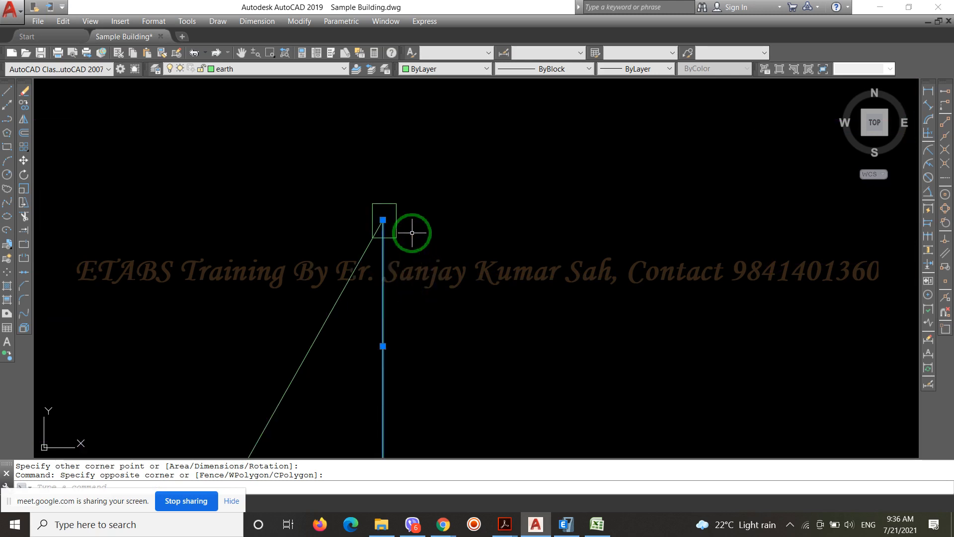
pyautogui.scroll(-3, 412, 232)
pyautogui.scroll(3, 379, 194)
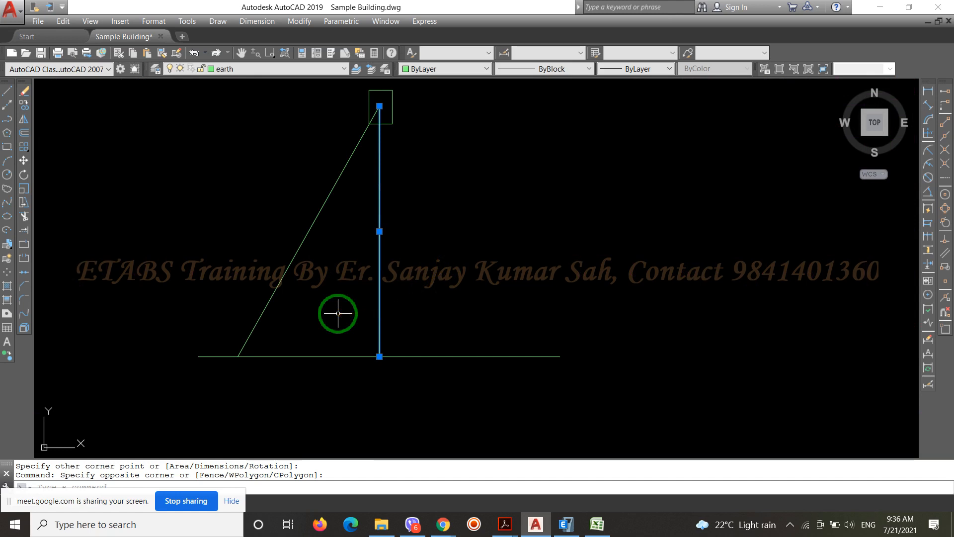
pyautogui.scroll(-2, 510, 309)
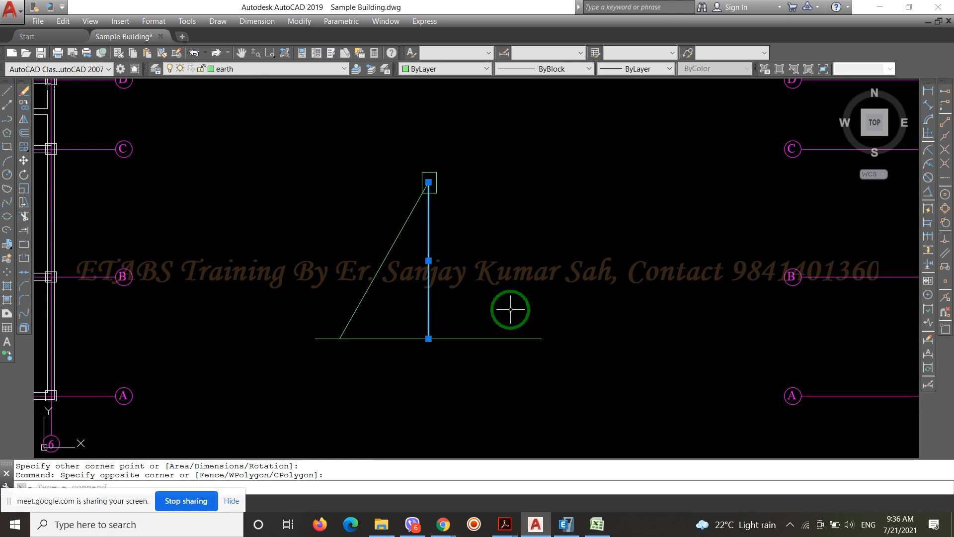
pyautogui.press('Escape')
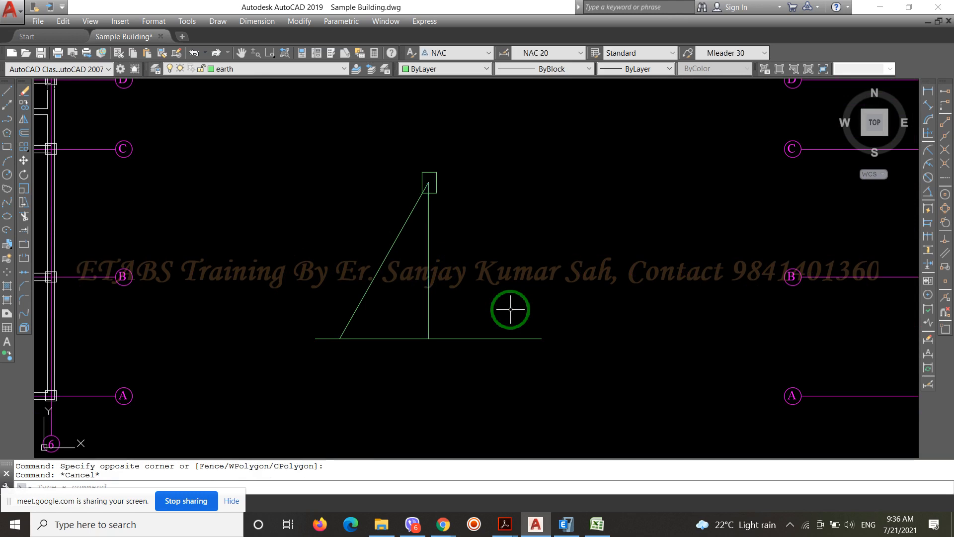
pyautogui.click(382, 263)
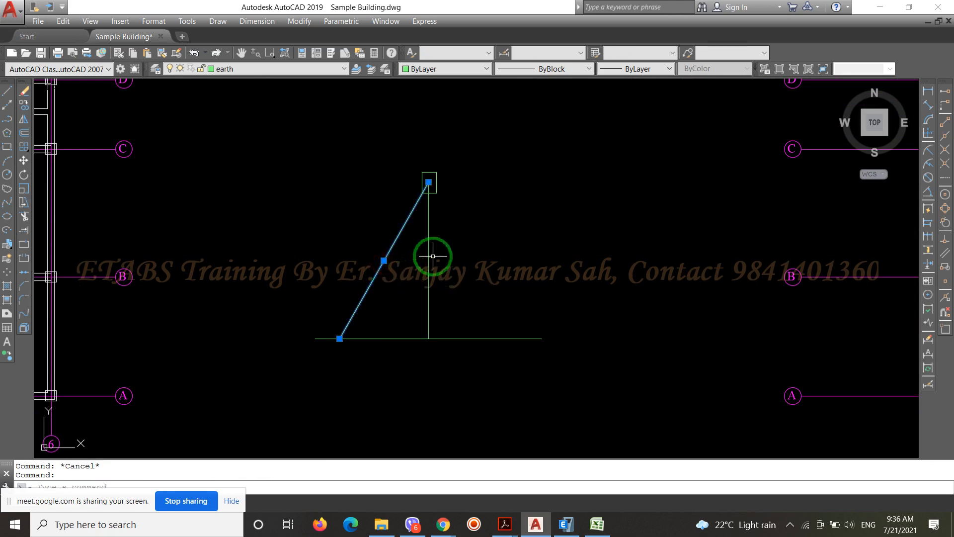
pyautogui.press('Escape')
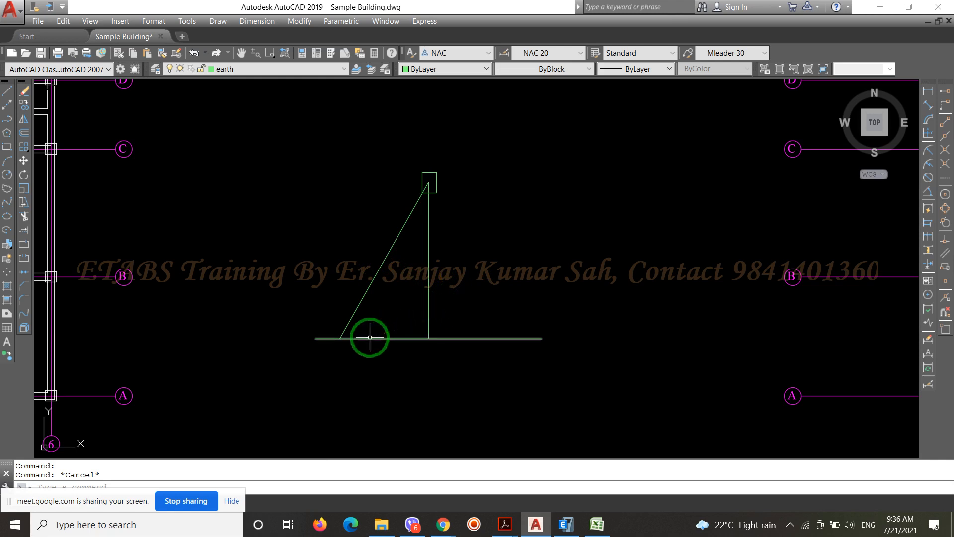
pyautogui.click(7, 121)
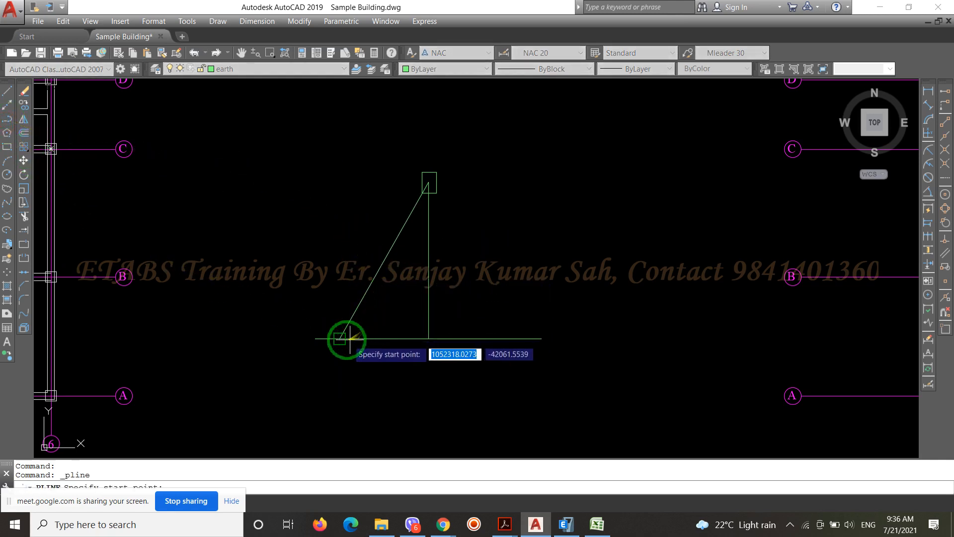
pyautogui.click(366, 338)
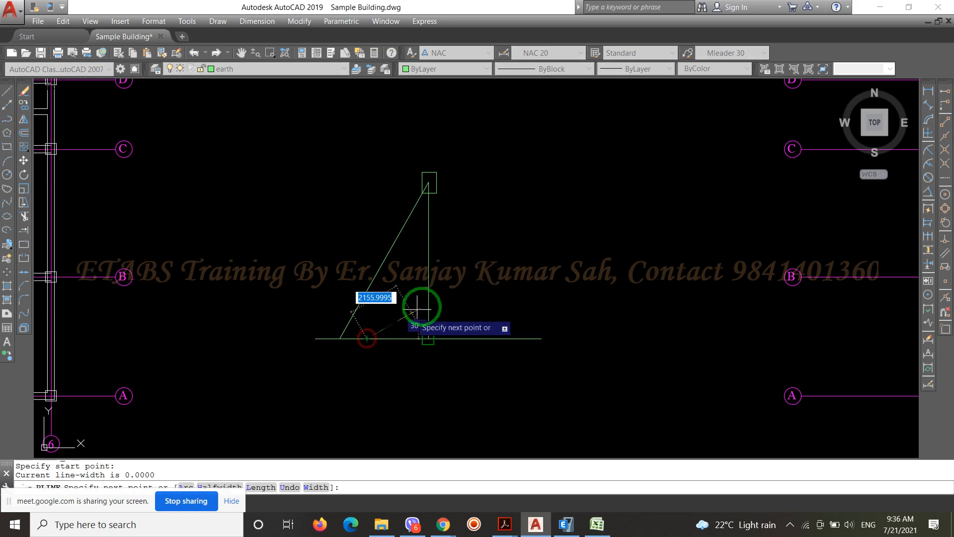
pyautogui.click(452, 295)
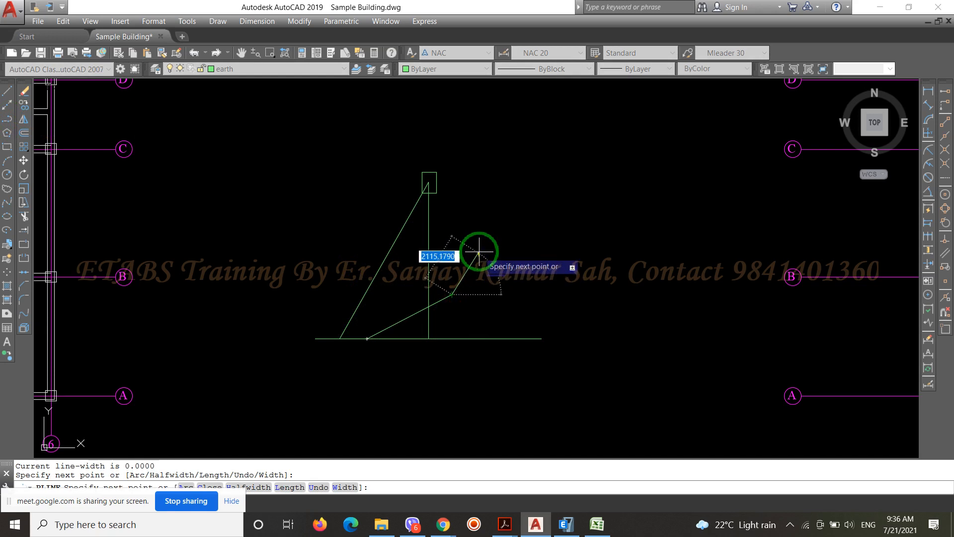
pyautogui.hotkey('ctrl', 'z')
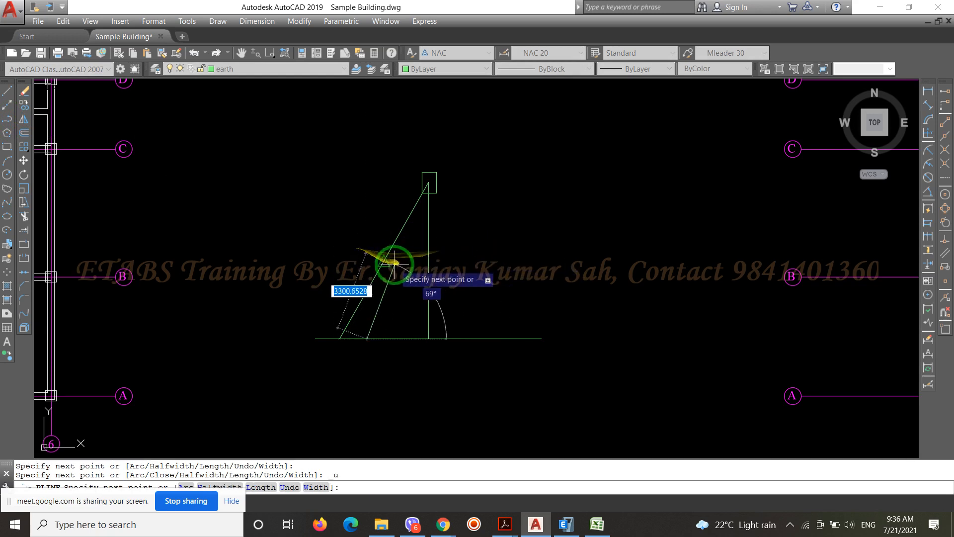
pyautogui.hotkey('ctrl', 'z')
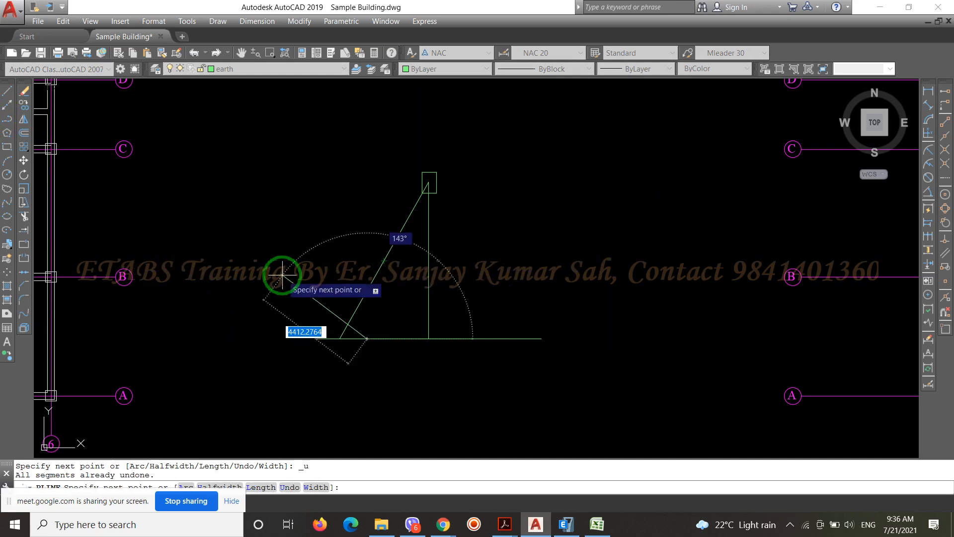
pyautogui.press('Escape')
pyautogui.click(7, 203)
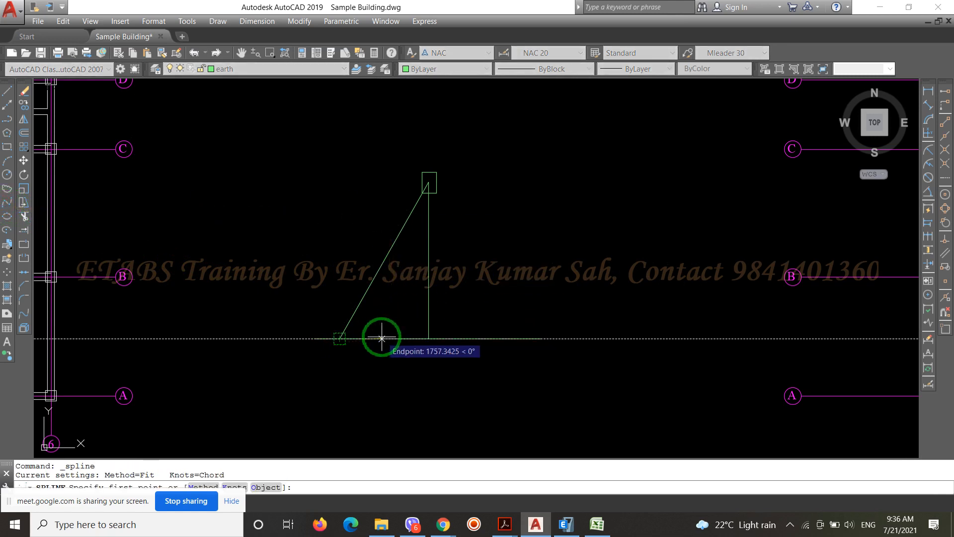
pyautogui.click(367, 339)
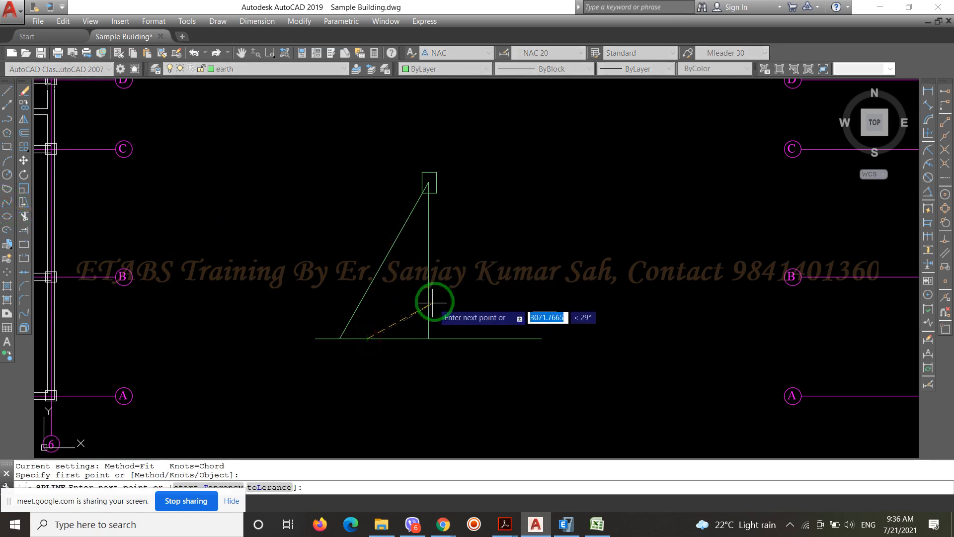
pyautogui.click(465, 299)
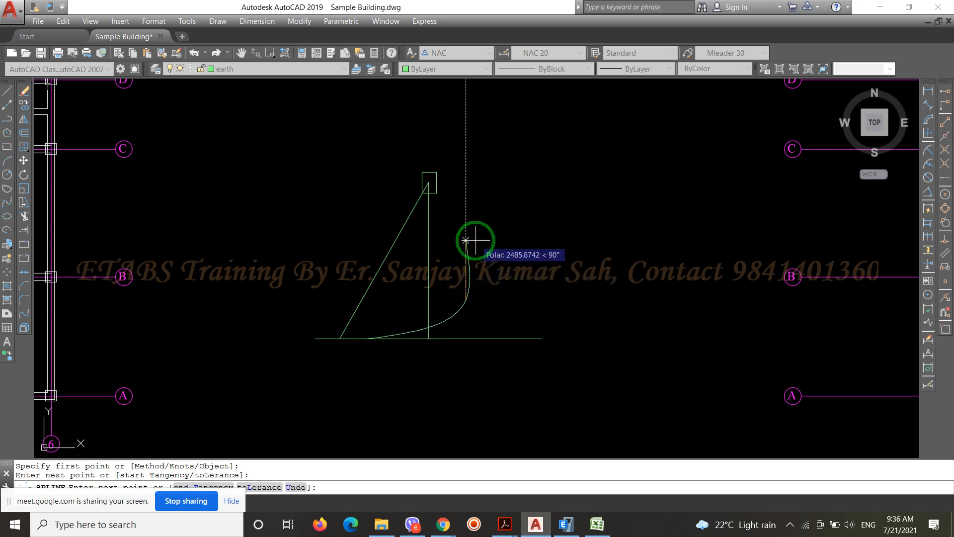
pyautogui.hotkey('ctrl', 'z')
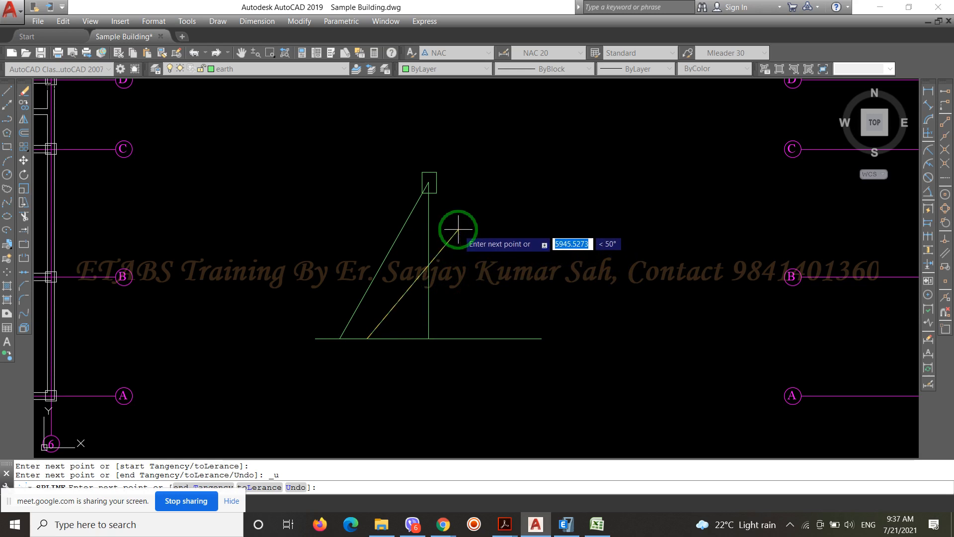
pyautogui.click(456, 227)
pyautogui.scroll(4, 453, 219)
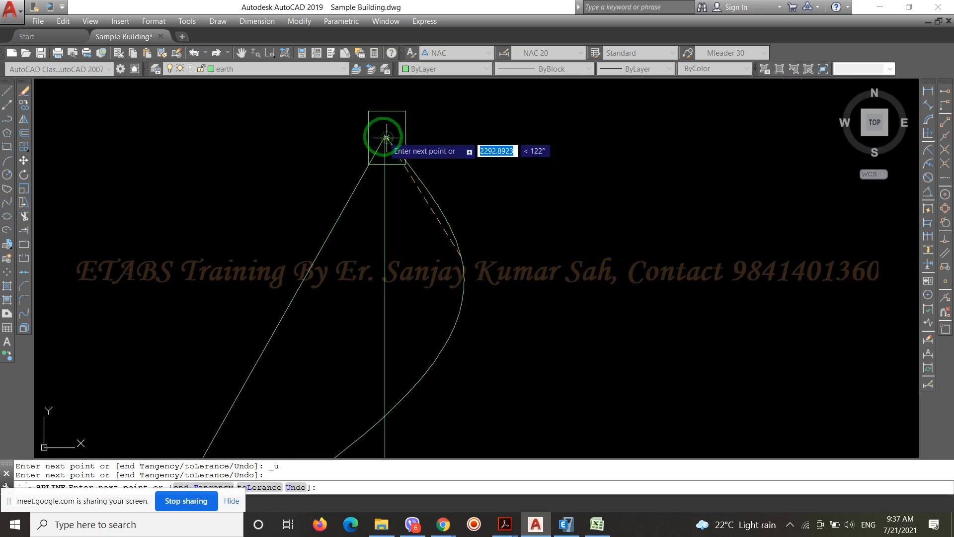
pyautogui.scroll(4, 387, 137)
pyautogui.click(385, 138)
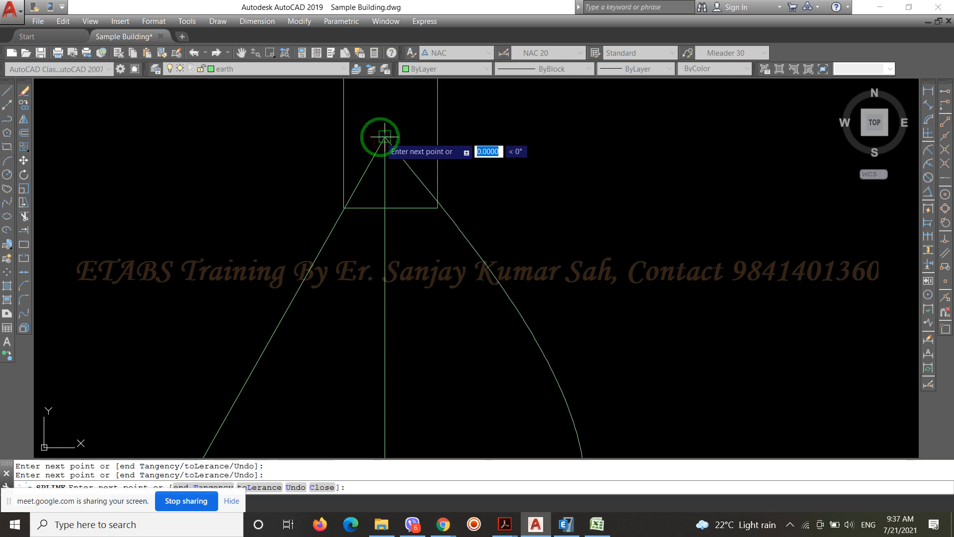
pyautogui.press('Escape')
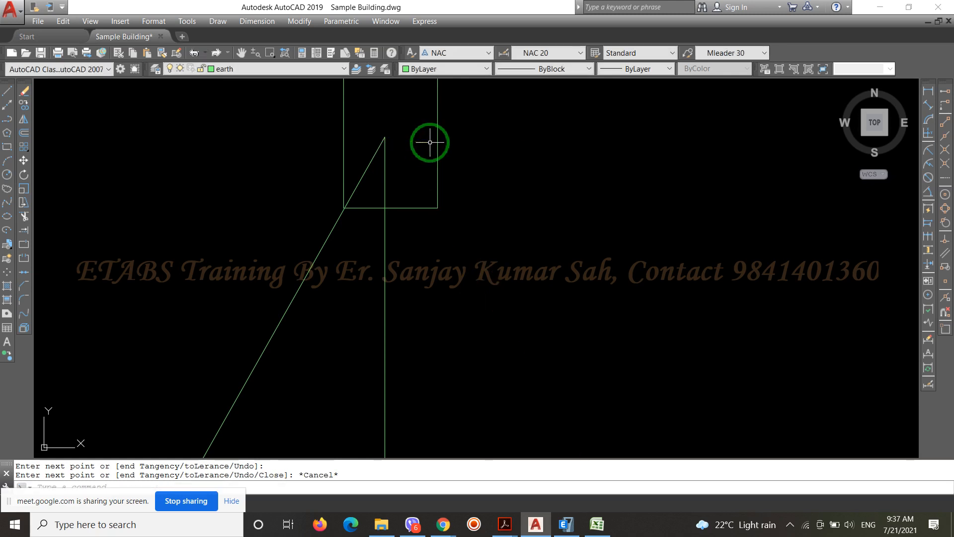
# Draw a spline from the base line, right of the sloping line's foot, bulging past the vertical line and ending at the apex
pyautogui.click(9, 202)
pyautogui.scroll(-2, 491, 104)
pyautogui.scroll(-1, 380, 277)
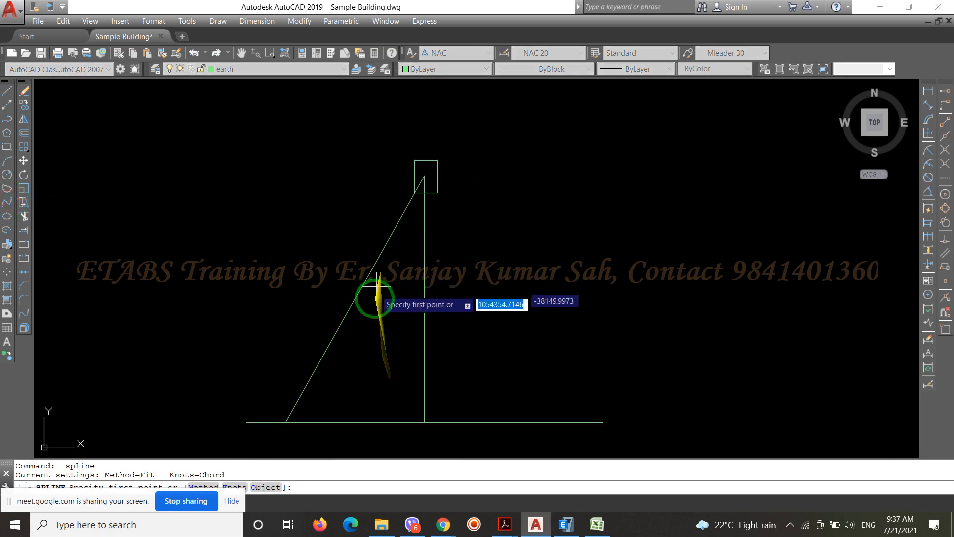
pyautogui.click(326, 420)
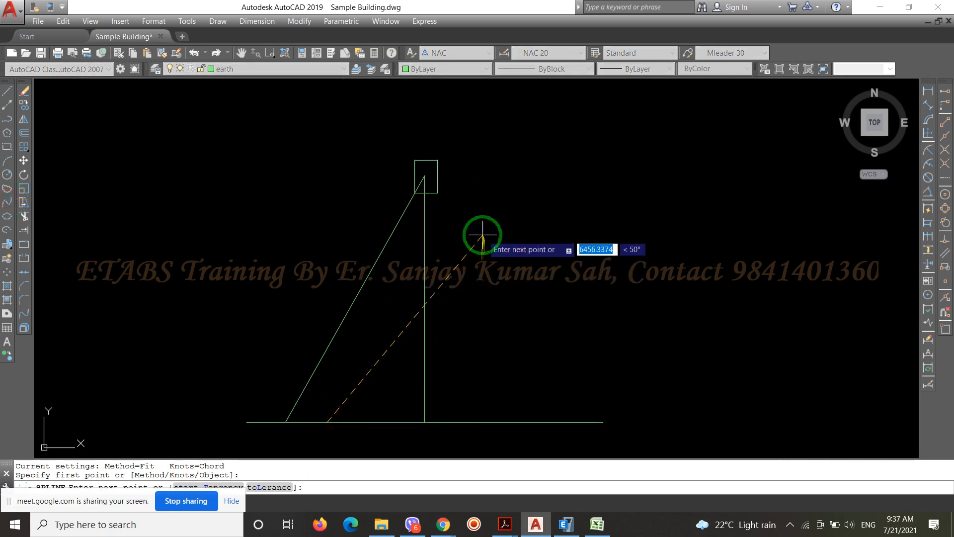
pyautogui.click(457, 234)
pyautogui.scroll(4, 430, 178)
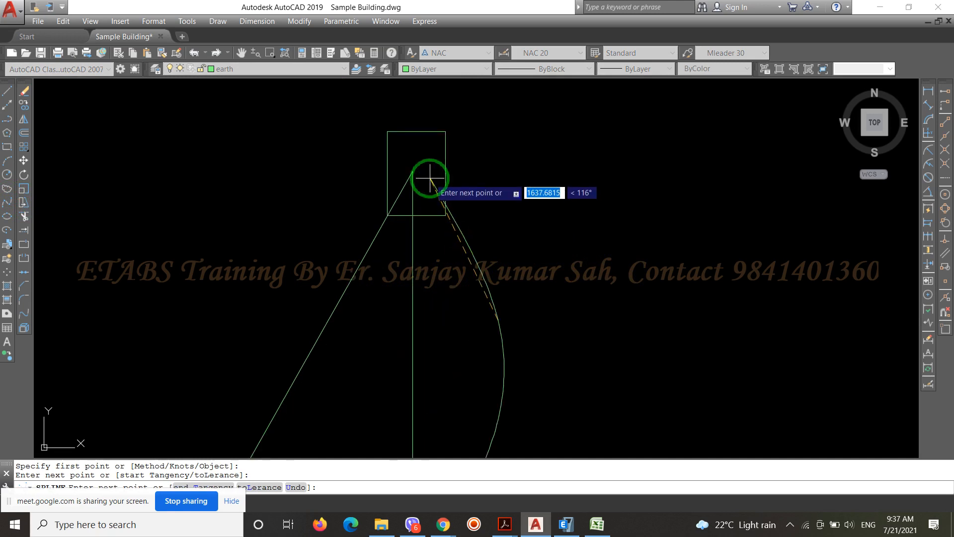
pyautogui.click(412, 172)
pyautogui.press('Return')
pyautogui.scroll(-2, 531, 151)
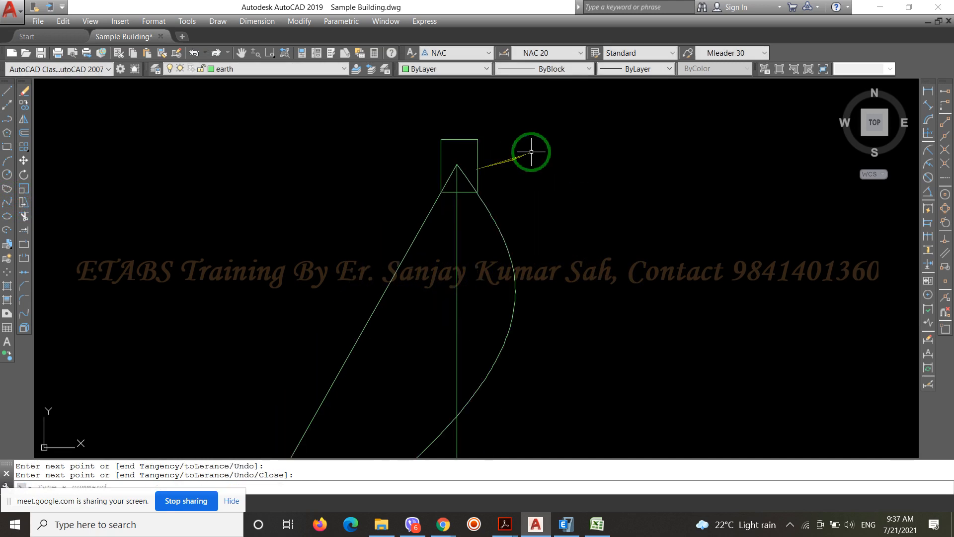
pyautogui.scroll(-4, 531, 152)
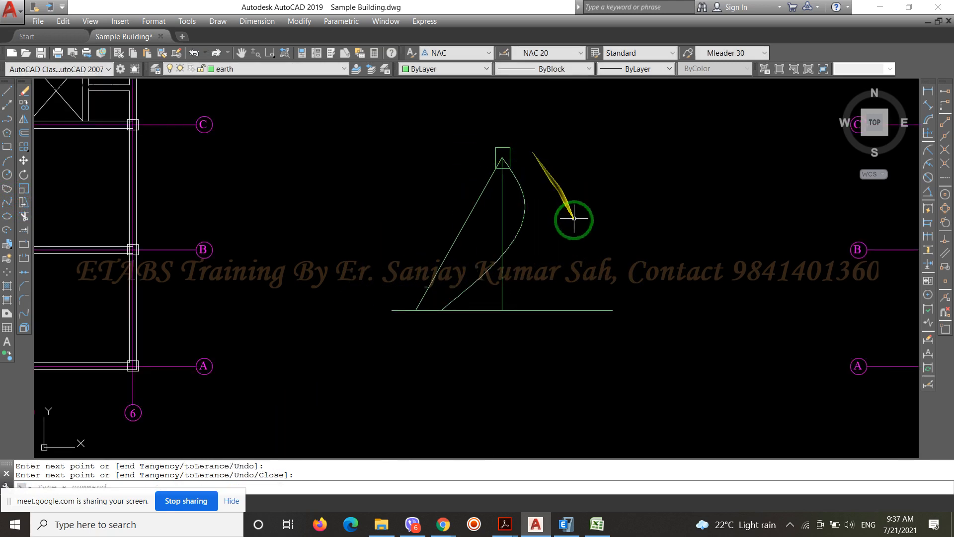
# Compare the spline diagram with the perimeter multiline along grid A of the column layout
pyautogui.click(520, 220)
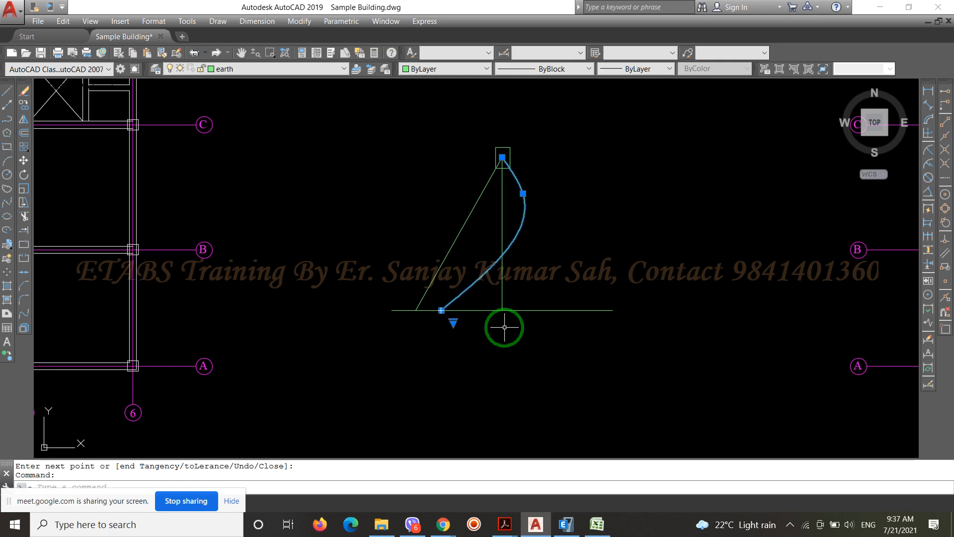
pyautogui.press('Escape')
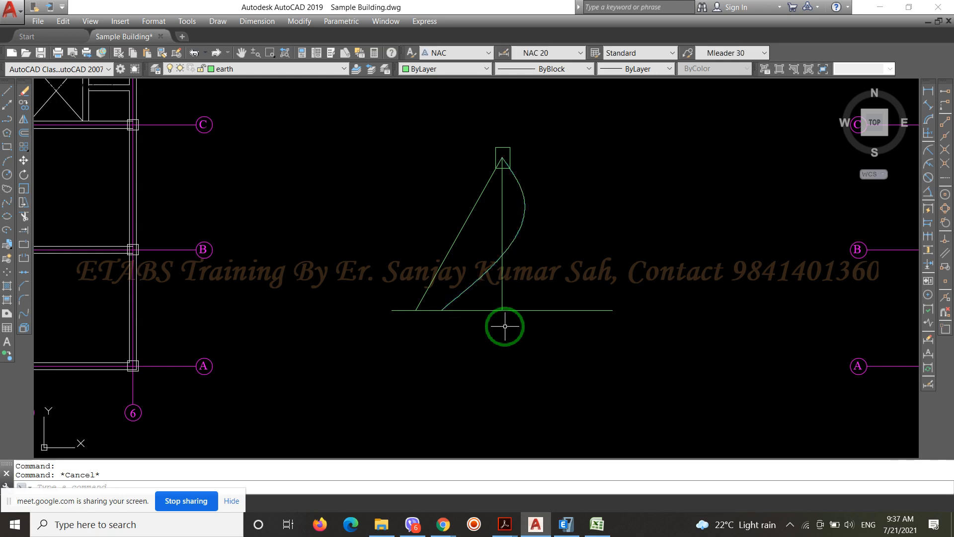
pyautogui.scroll(-4, 255, 319)
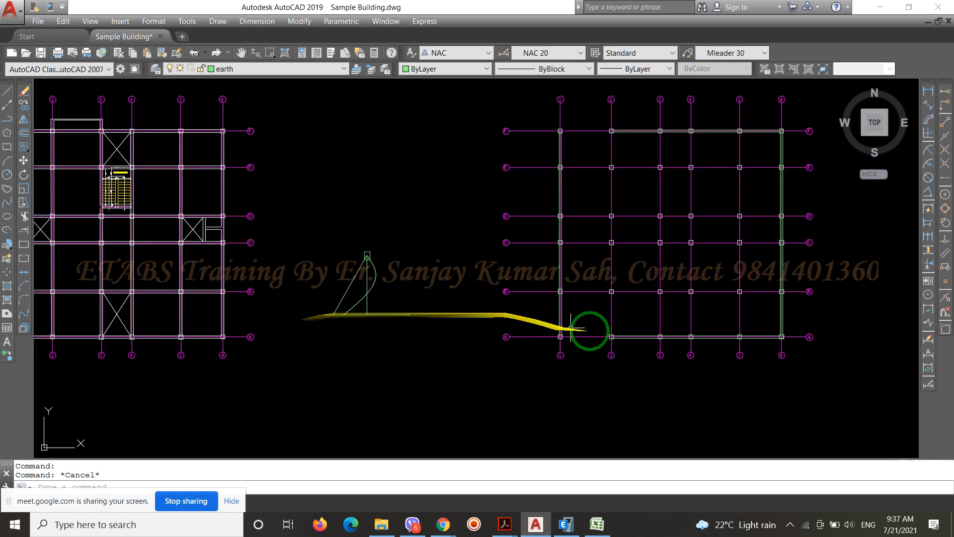
pyautogui.scroll(3, 641, 336)
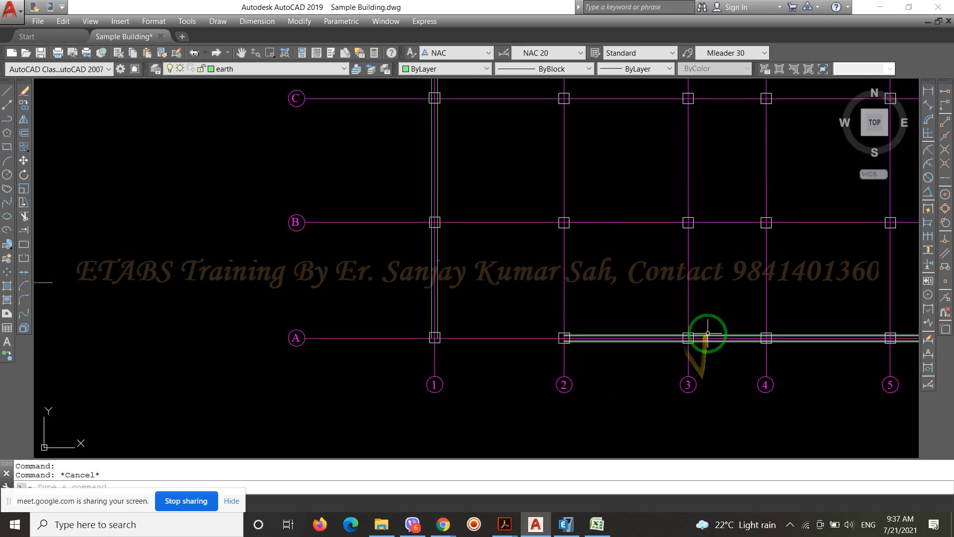
pyautogui.scroll(-5, 636, 243)
pyautogui.scroll(3, 630, 268)
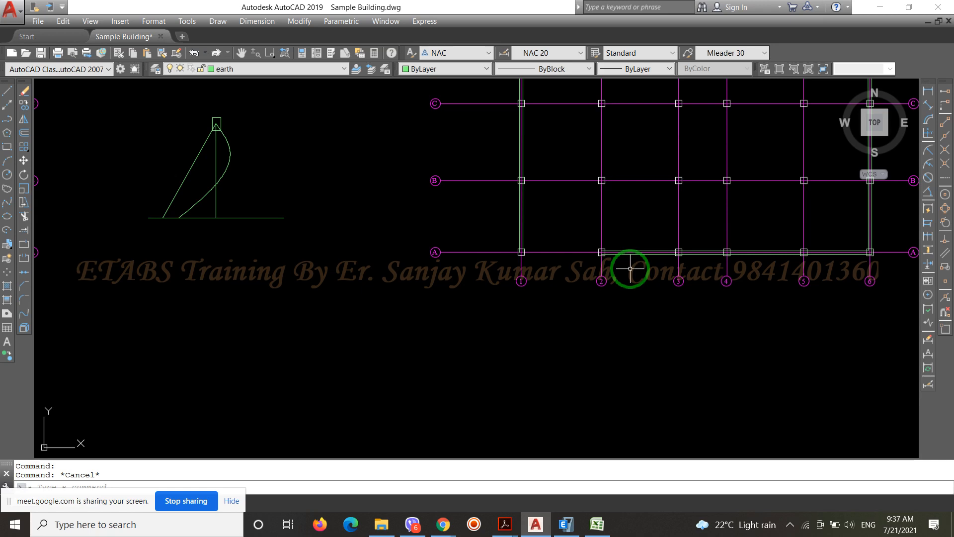
pyautogui.scroll(4, 224, 155)
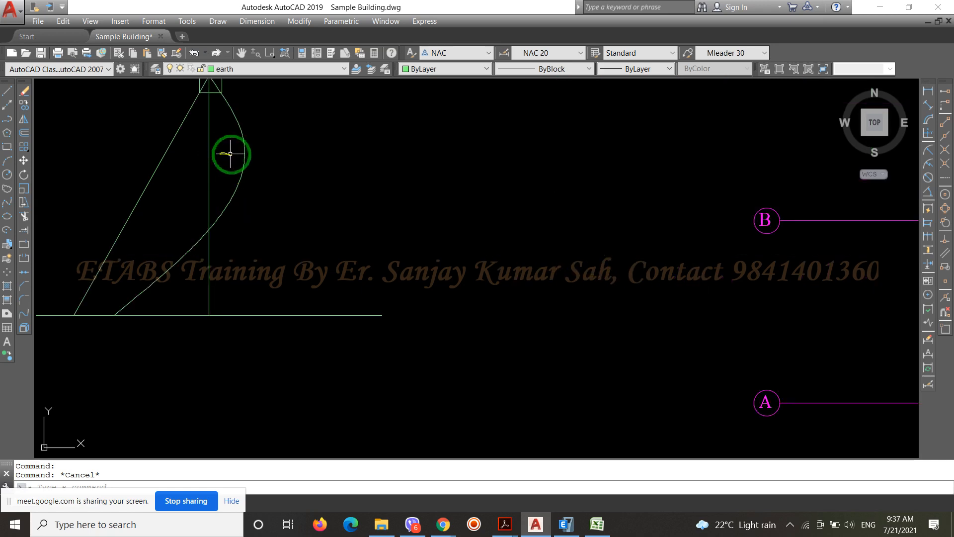
# Examine the selected spline's course from its foot on the base line to the apex inside the small rectangle
pyautogui.click(242, 166)
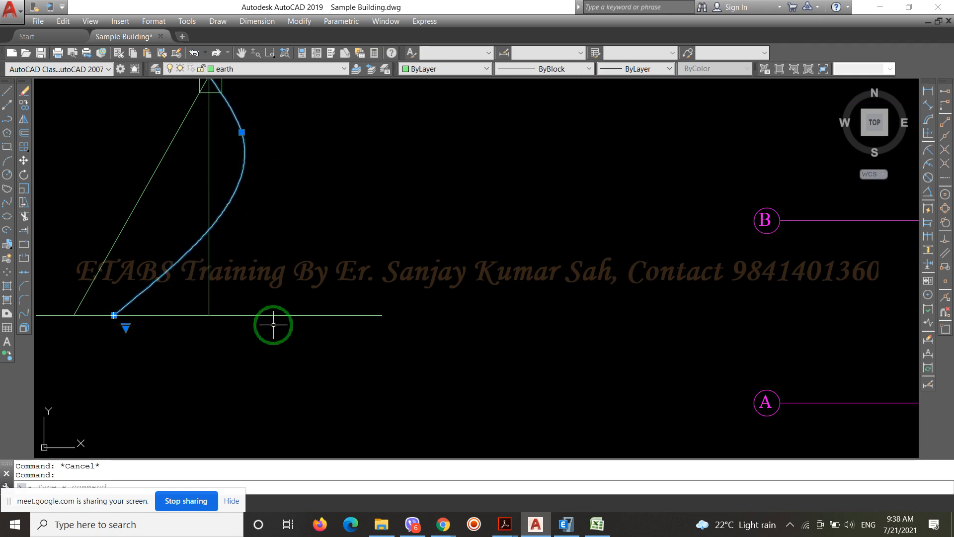
pyautogui.scroll(-5, 122, 210)
pyautogui.scroll(5, 108, 229)
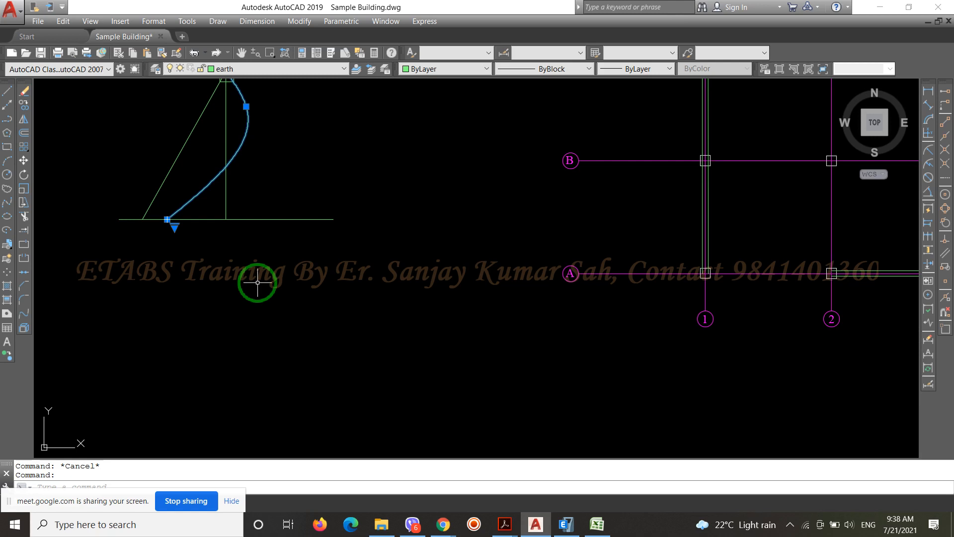
pyautogui.press('Escape')
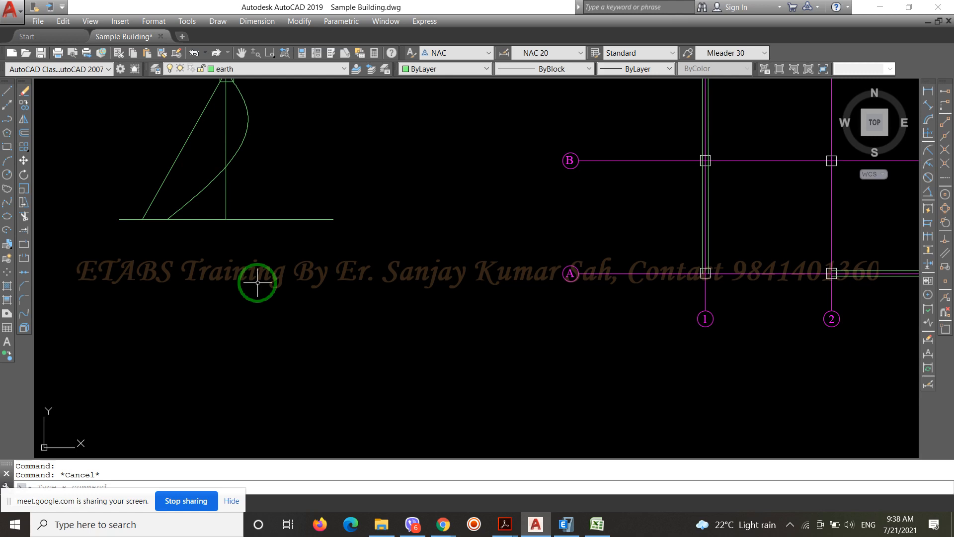
pyautogui.scroll(-2, 258, 283)
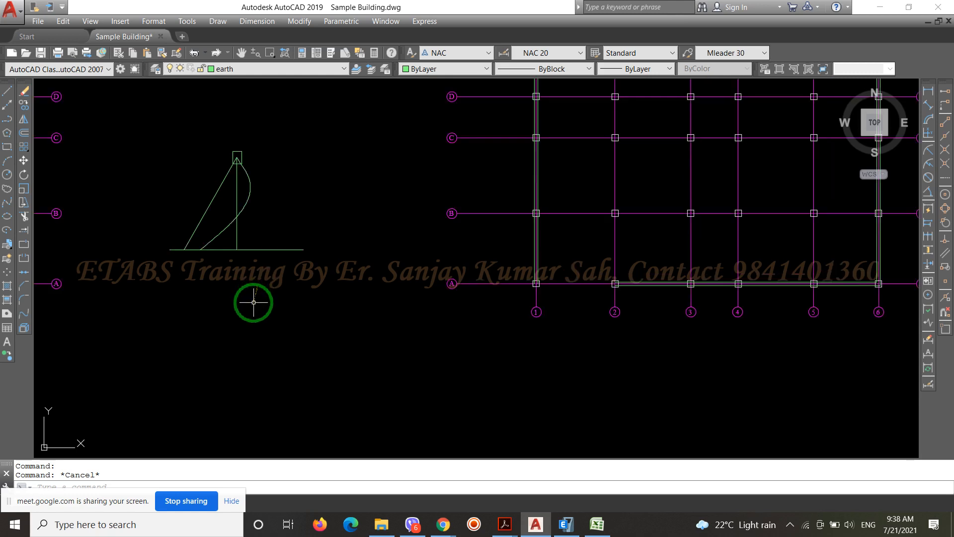
pyautogui.scroll(4, 240, 202)
pyautogui.click(180, 293)
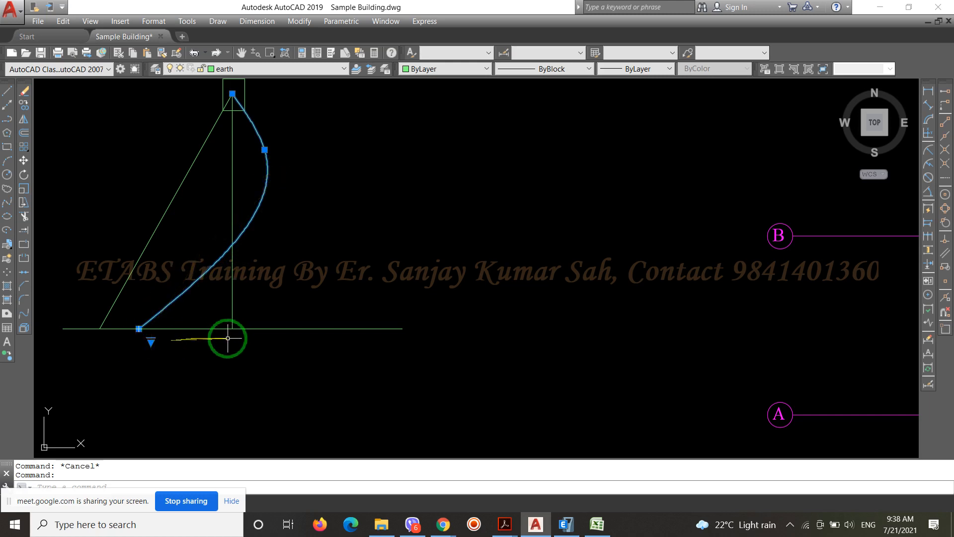
pyautogui.scroll(-5, 215, 400)
pyautogui.scroll(7, 199, 338)
pyautogui.scroll(-4, 391, 145)
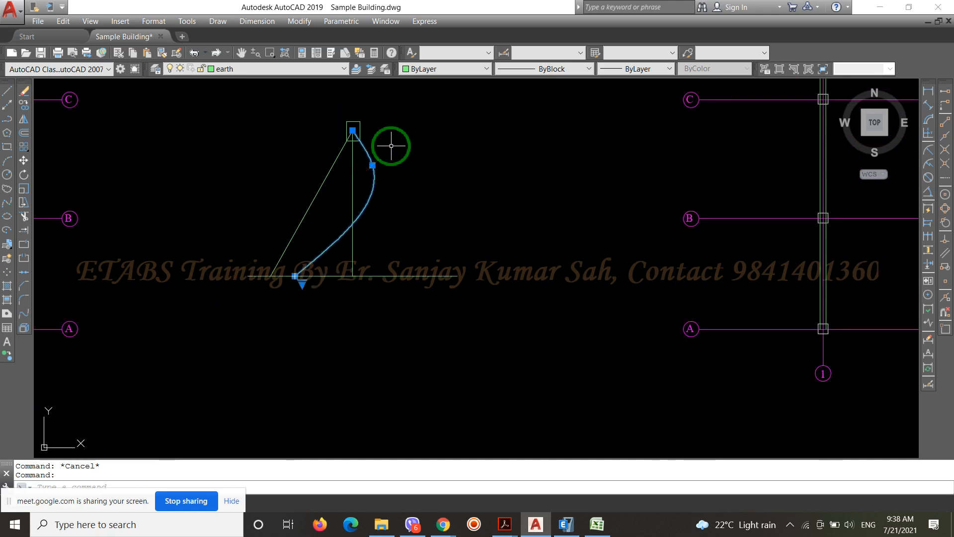
pyautogui.scroll(4, 321, 228)
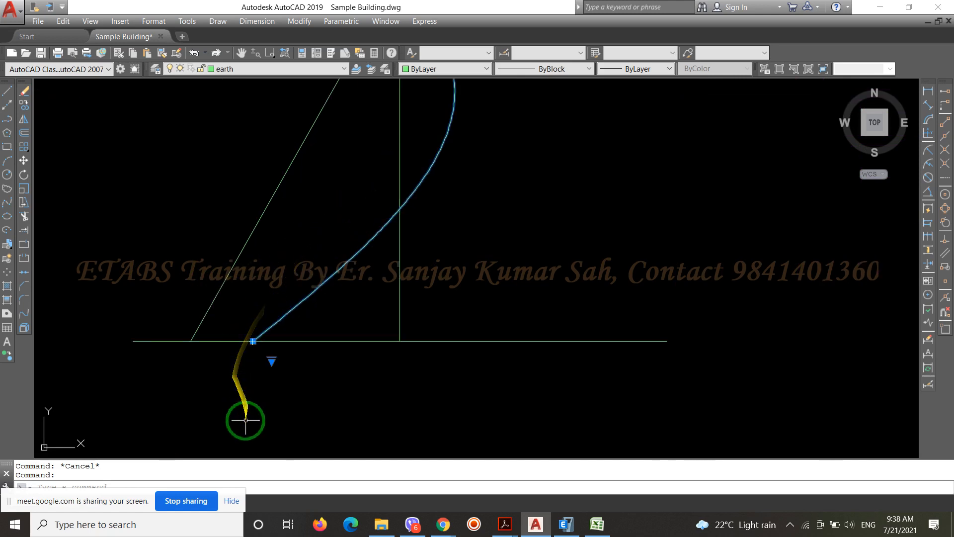
pyautogui.scroll(-2, 248, 416)
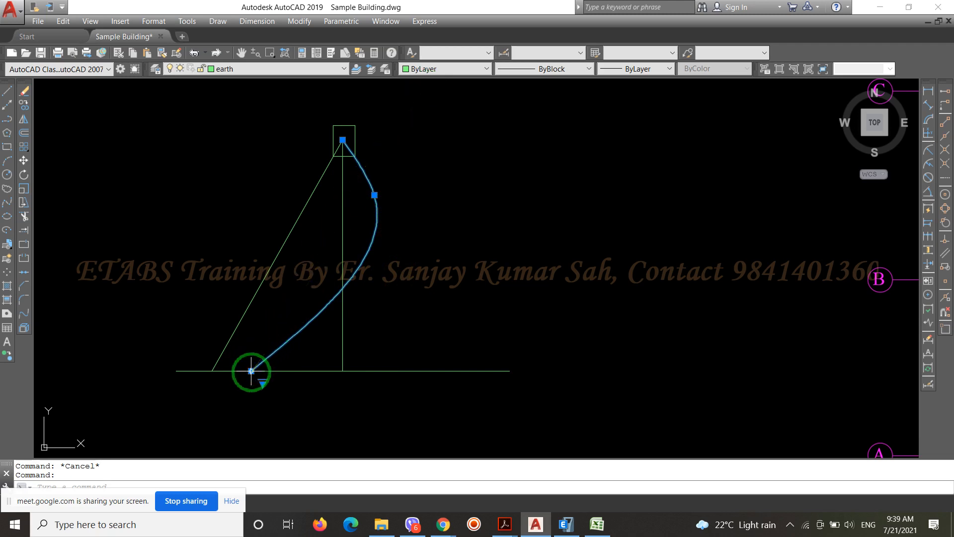
pyautogui.moveTo(251, 371)
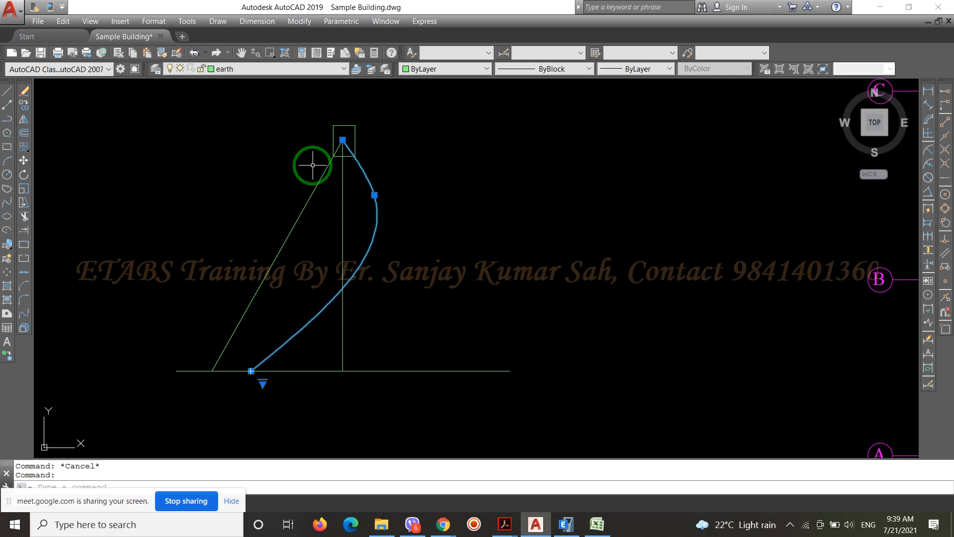
pyautogui.press('Escape')
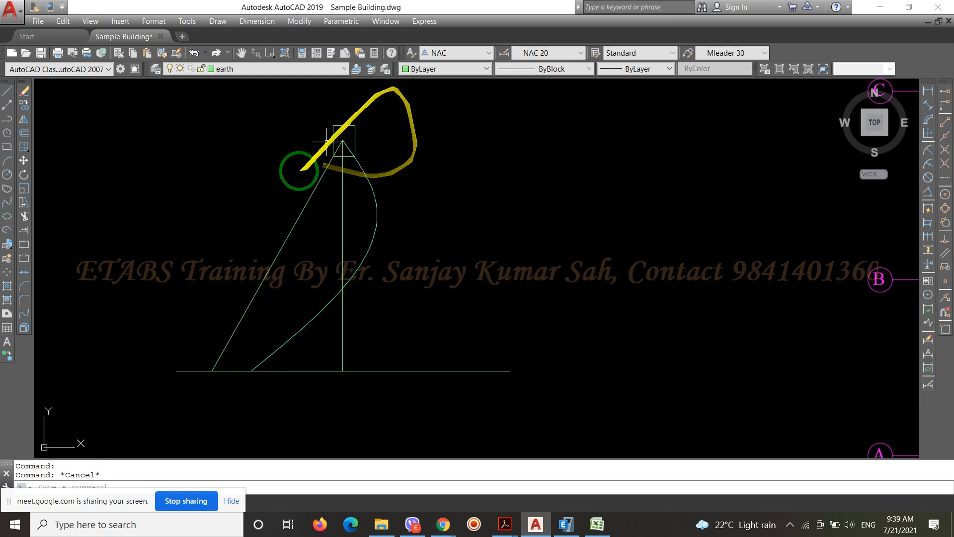
# Switch to IS 1893 1 2016.pdf in Adobe Acrobat, review the seismic clauses on pages 23 to 26, and return to the AutoCAD drawing
pyautogui.scroll(-4, 234, 218)
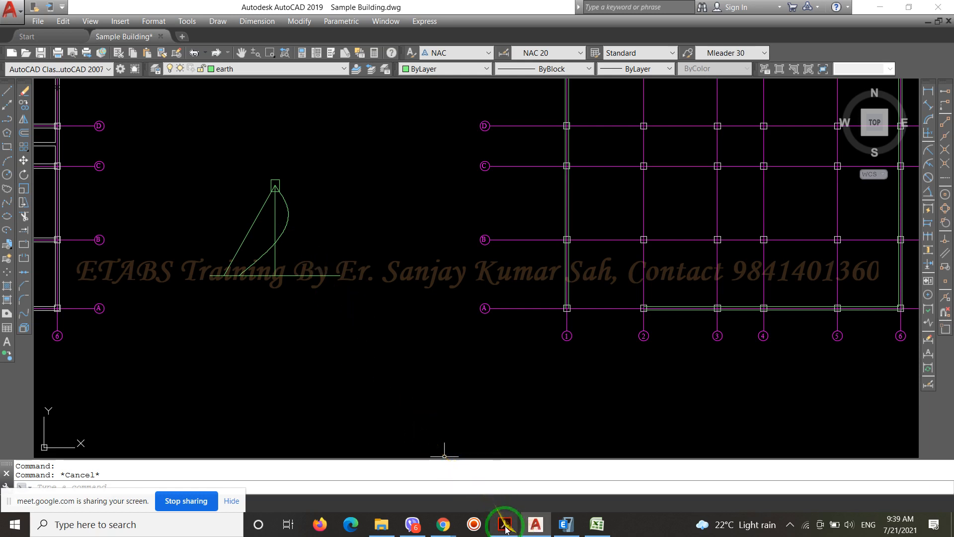
pyautogui.moveTo(500, 523)
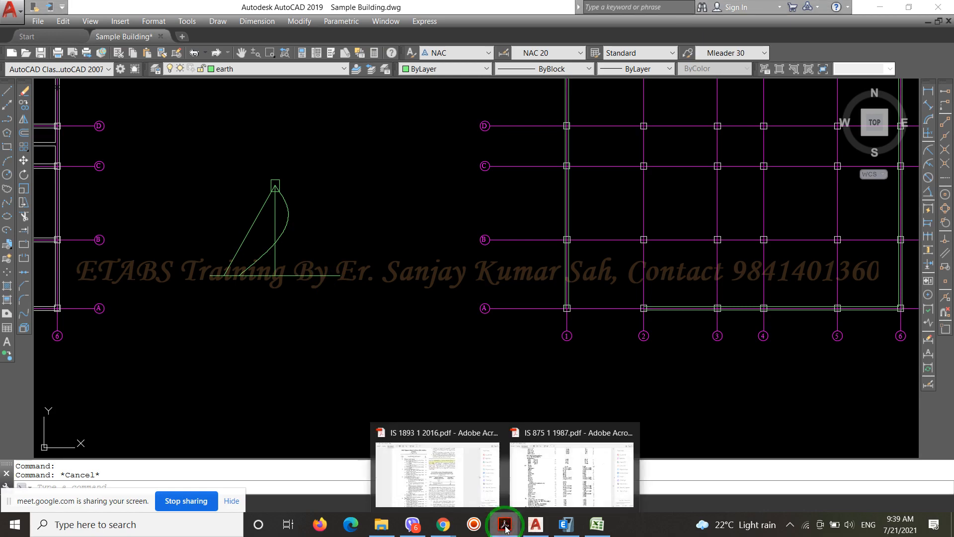
pyautogui.click(470, 484)
pyautogui.scroll(-10, 453, 382)
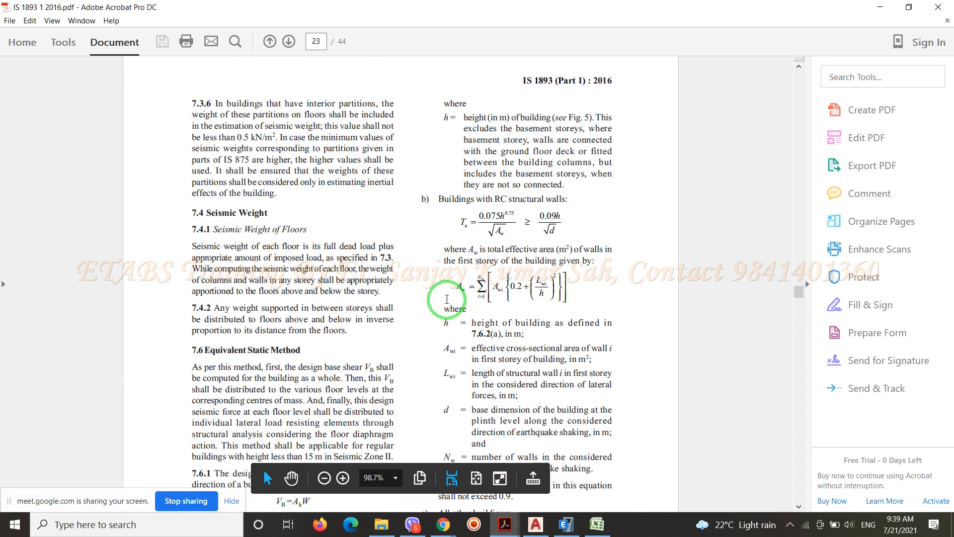
pyautogui.scroll(-5, 446, 299)
pyautogui.scroll(-20, 446, 298)
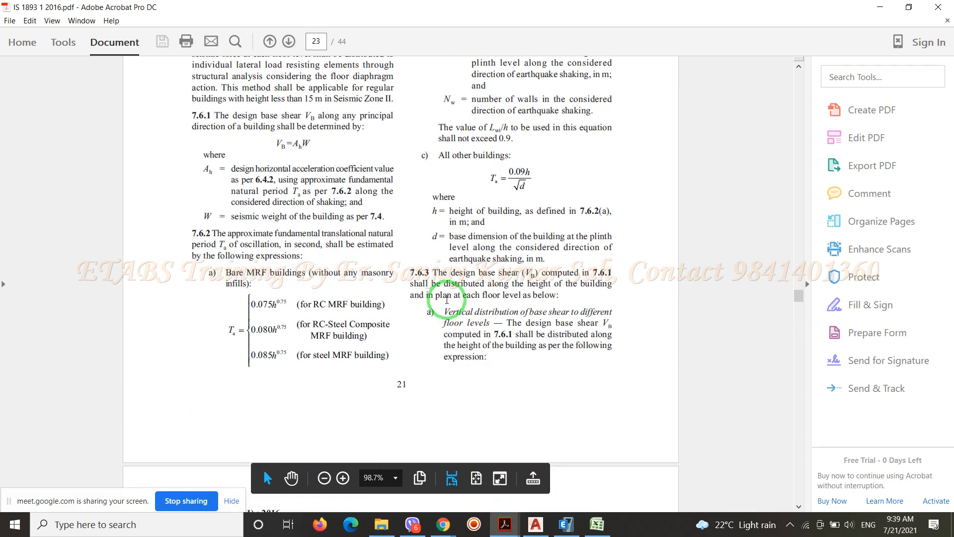
pyautogui.scroll(-20, 446, 299)
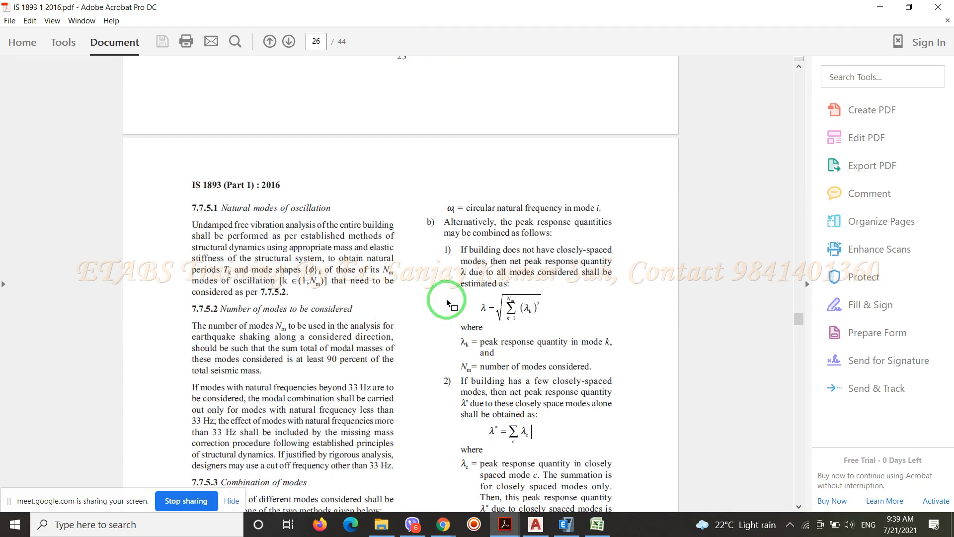
pyautogui.scroll(15, 446, 299)
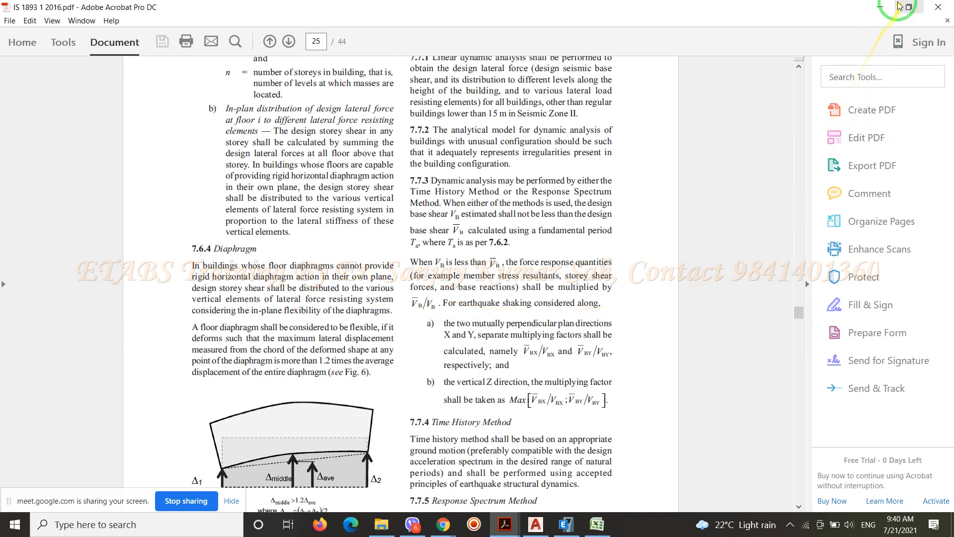
pyautogui.click(880, 8)
pyautogui.scroll(-4, 228, 330)
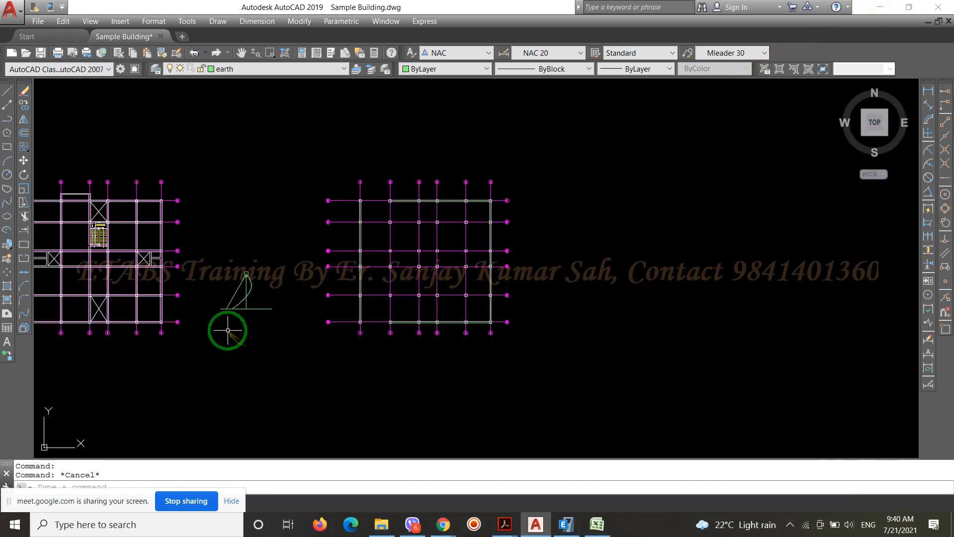
# Erase the side diagram with its base line, vertical, sloping line, spline and small rectangle beside the column layout
pyautogui.scroll(4, 265, 306)
pyautogui.click(280, 381)
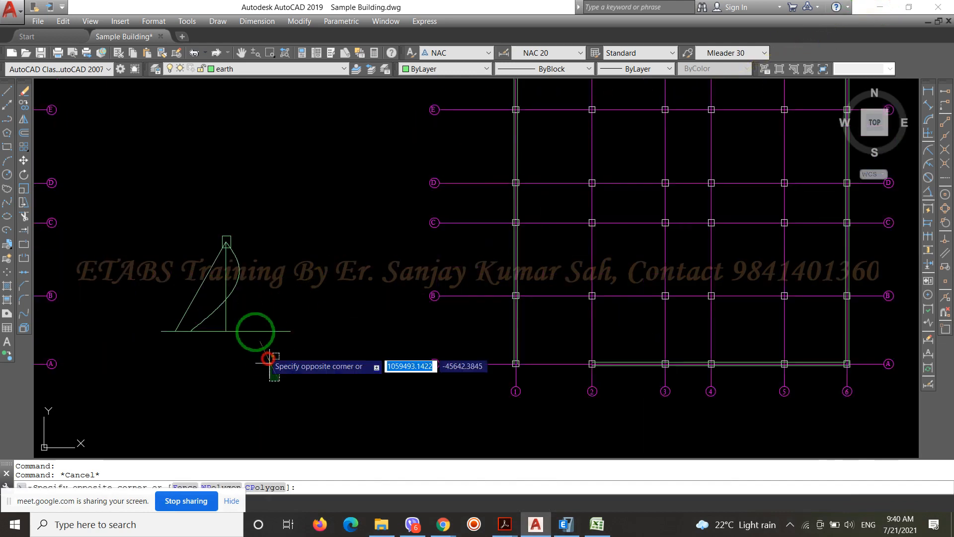
pyautogui.click(191, 220)
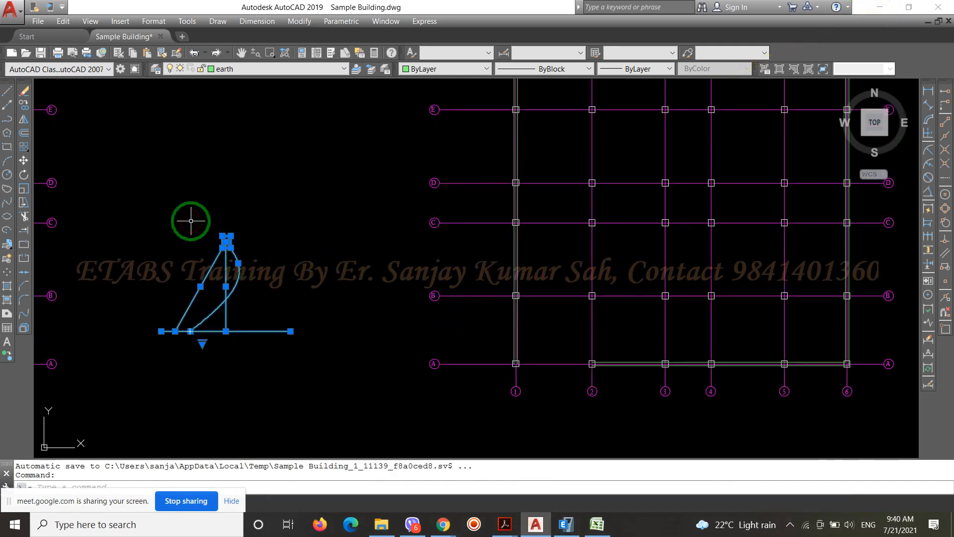
pyautogui.write('E')
pyautogui.press('Return')
# Examine the perimeter multiline along grid 1 of the column layout, checking how it passes through the columns down to grid A
pyautogui.scroll(-2, 389, 272)
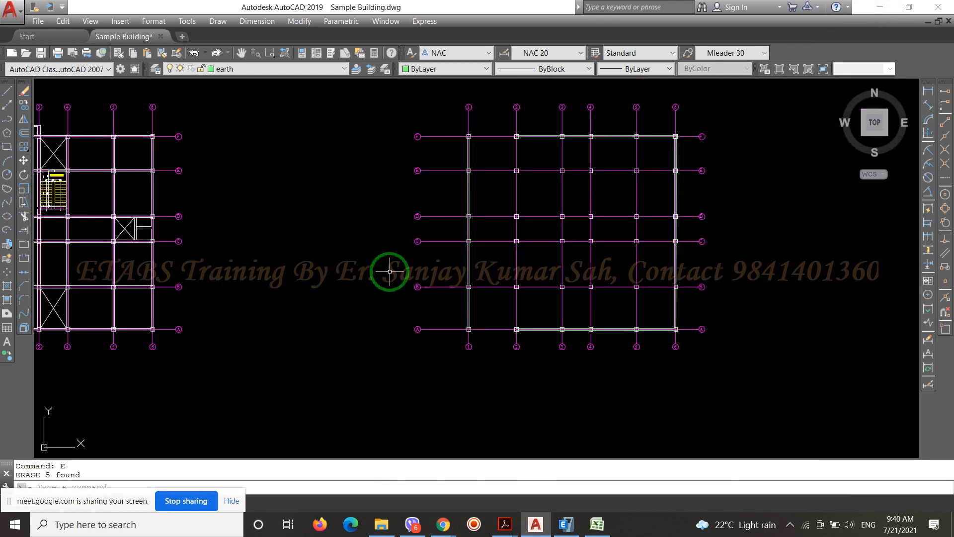
pyautogui.scroll(5, 487, 226)
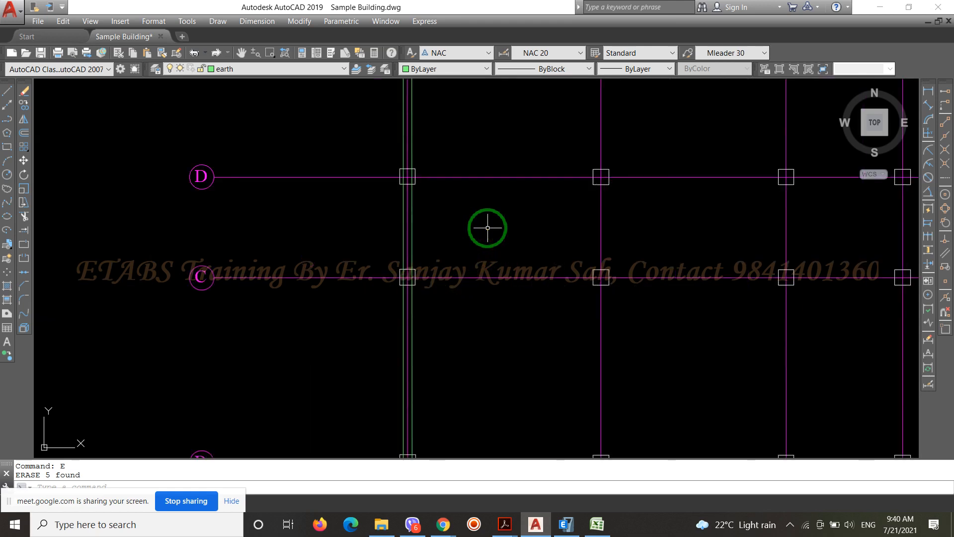
pyautogui.scroll(-2, 427, 228)
pyautogui.scroll(5, 413, 263)
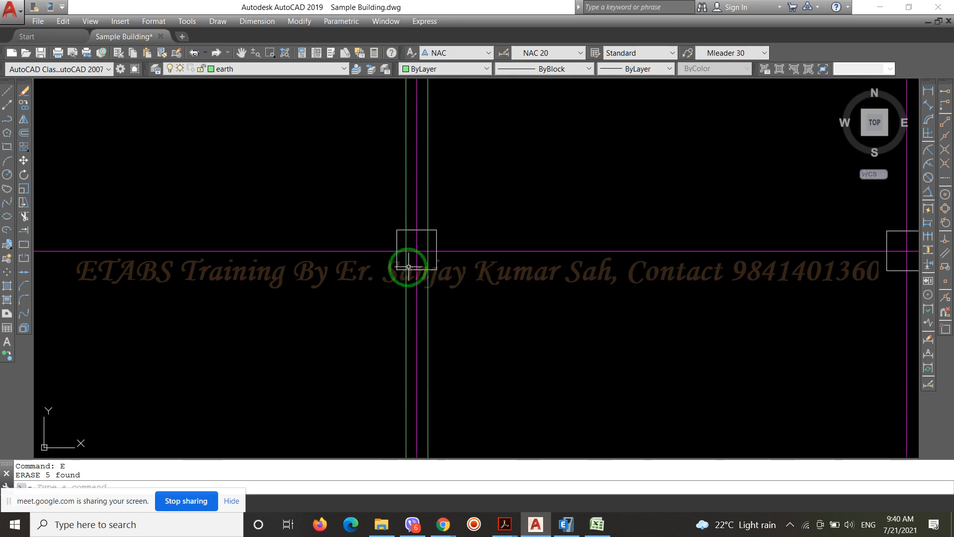
pyautogui.scroll(-5, 396, 249)
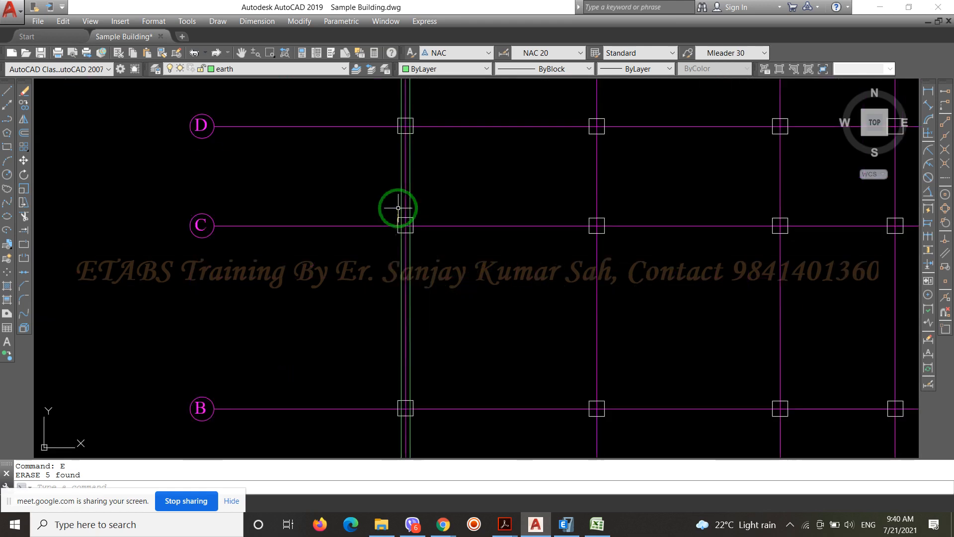
pyautogui.scroll(5, 413, 334)
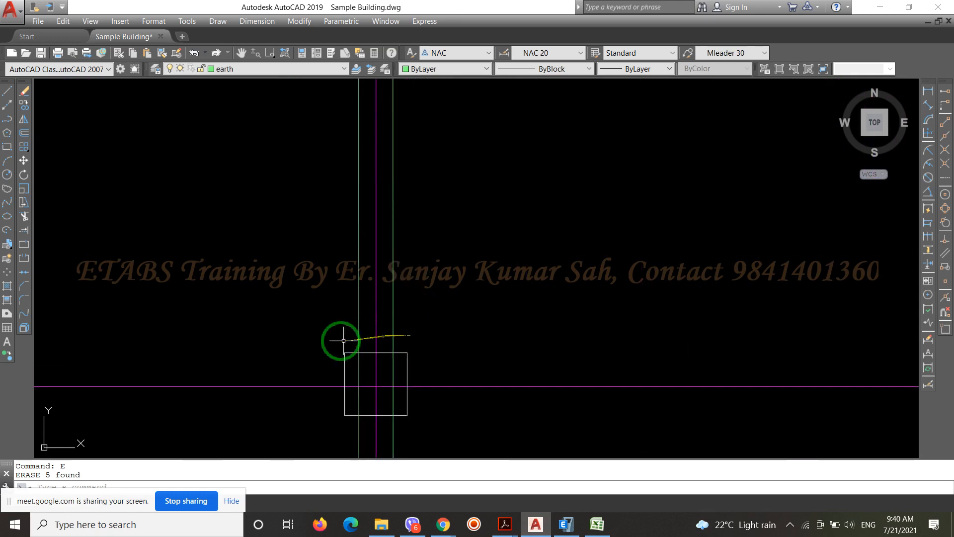
pyautogui.scroll(-3, 339, 341)
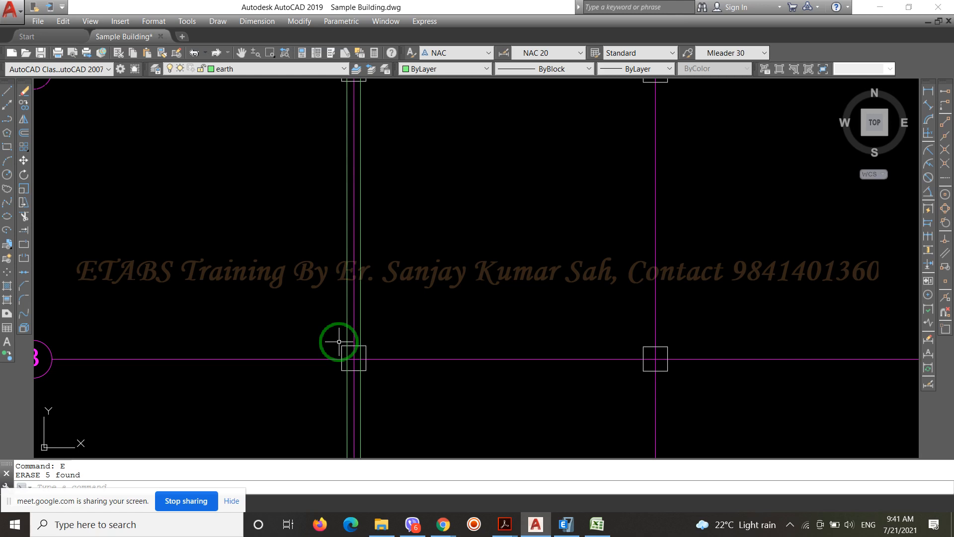
pyautogui.scroll(-5, 377, 293)
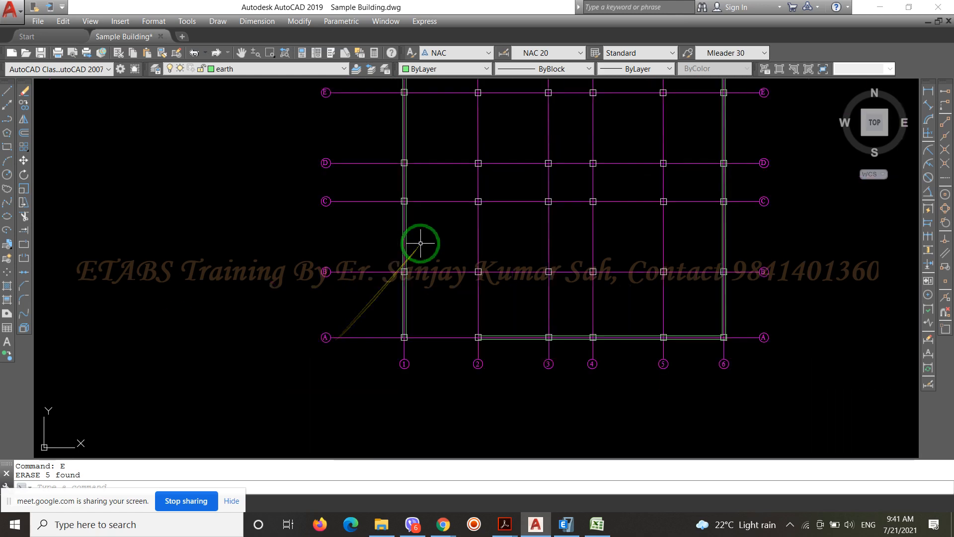
pyautogui.scroll(8, 408, 233)
pyautogui.scroll(-4, 338, 219)
pyautogui.scroll(5, 304, 172)
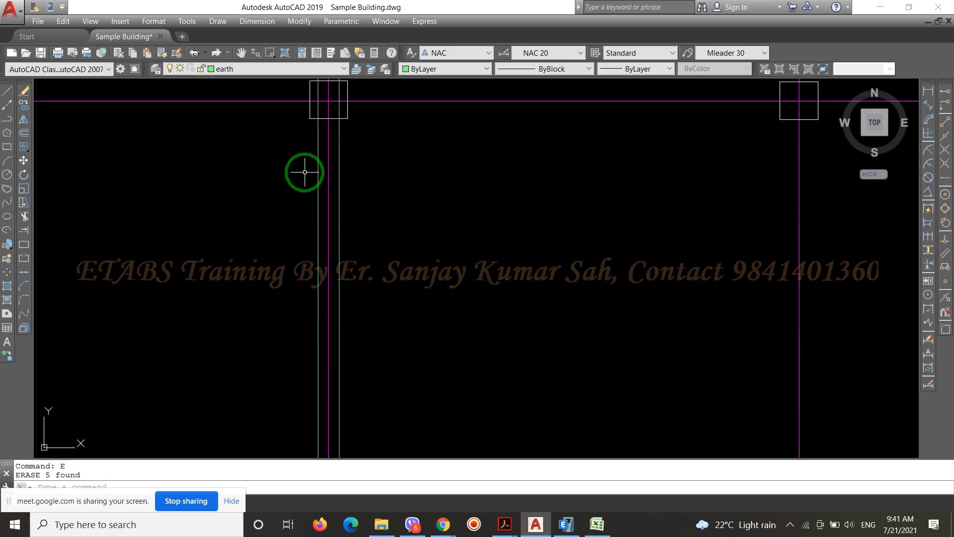
pyautogui.scroll(-5, 304, 172)
pyautogui.scroll(4, 293, 368)
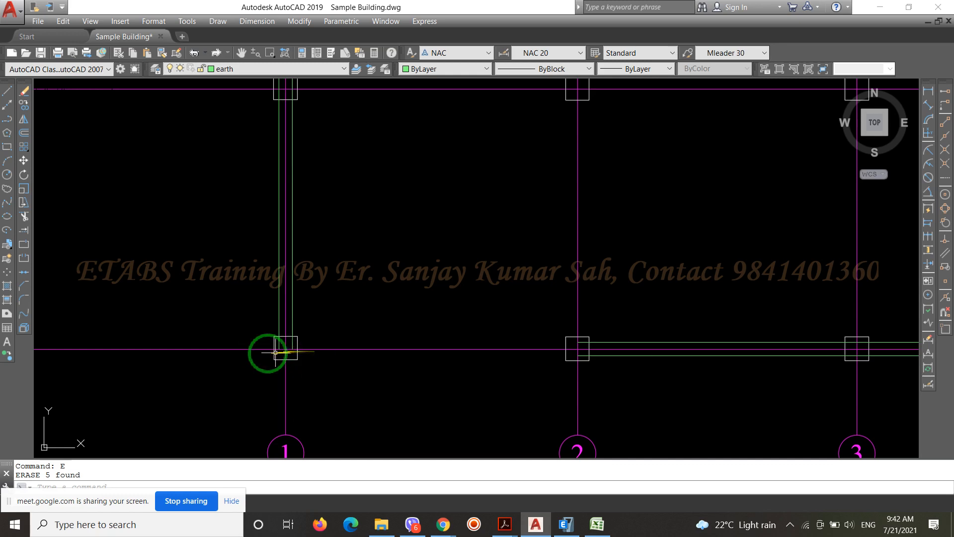
pyautogui.scroll(-5, 70, 339)
pyautogui.scroll(6, 132, 350)
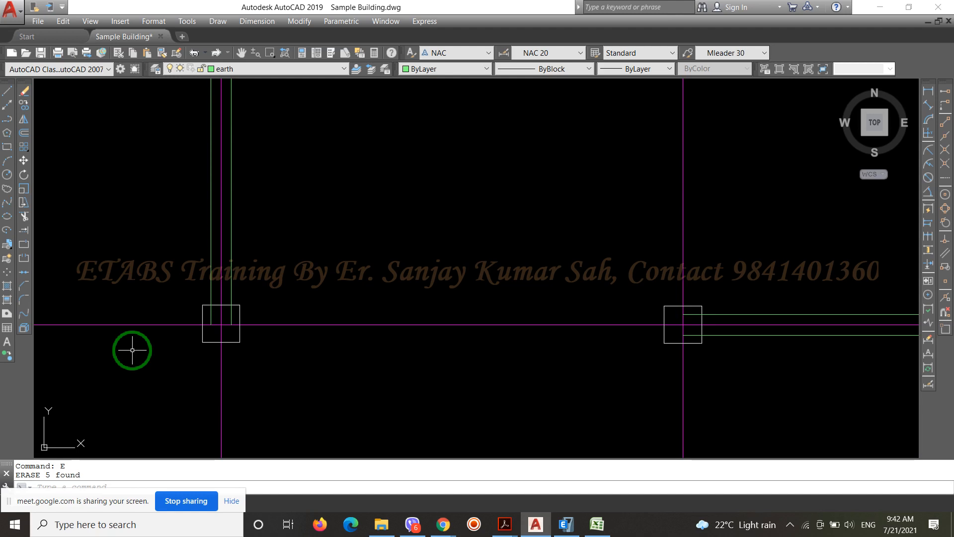
# Examine the perimeter multiline along grid A from grid 2 to the corner at grid 6, including its position within the columns
pyautogui.scroll(-5, 133, 350)
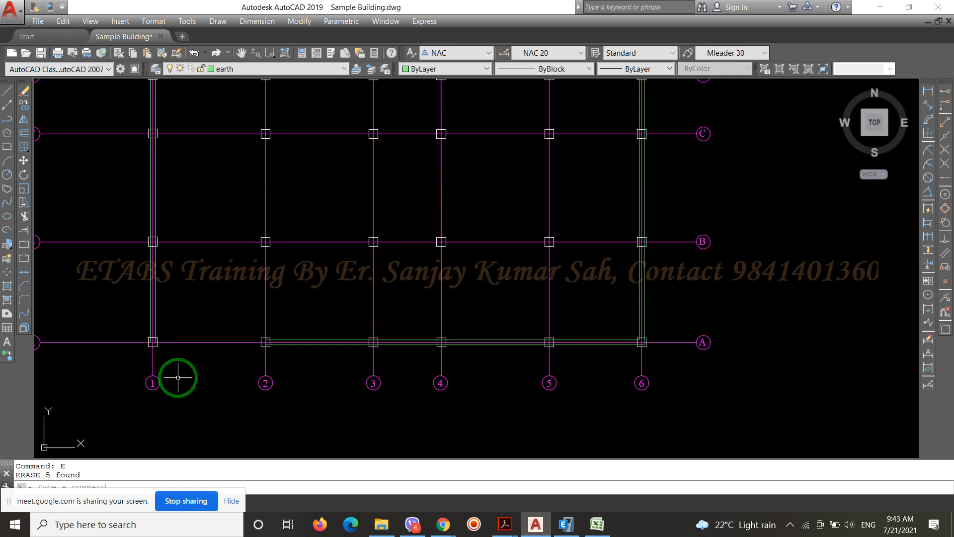
pyautogui.scroll(4, 311, 341)
pyautogui.scroll(-4, 665, 278)
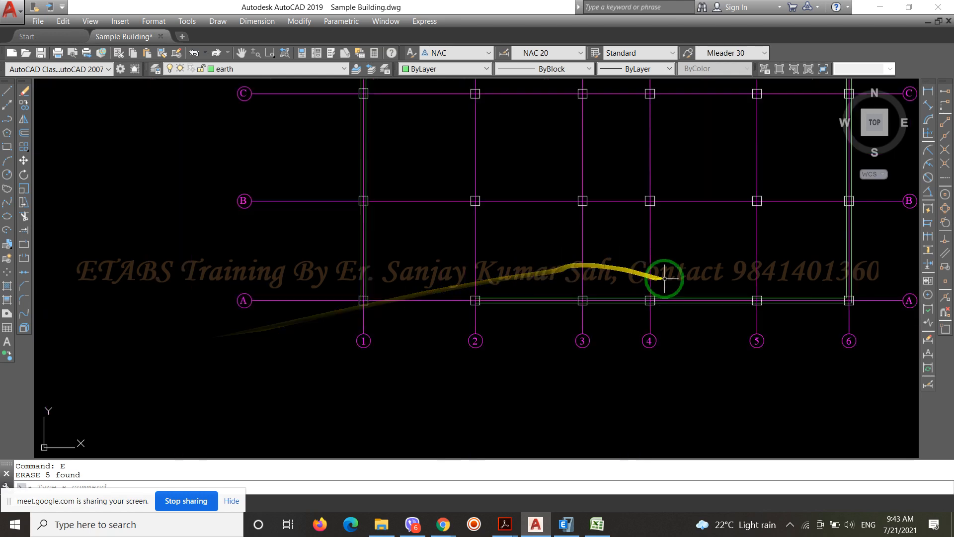
pyautogui.scroll(4, 537, 300)
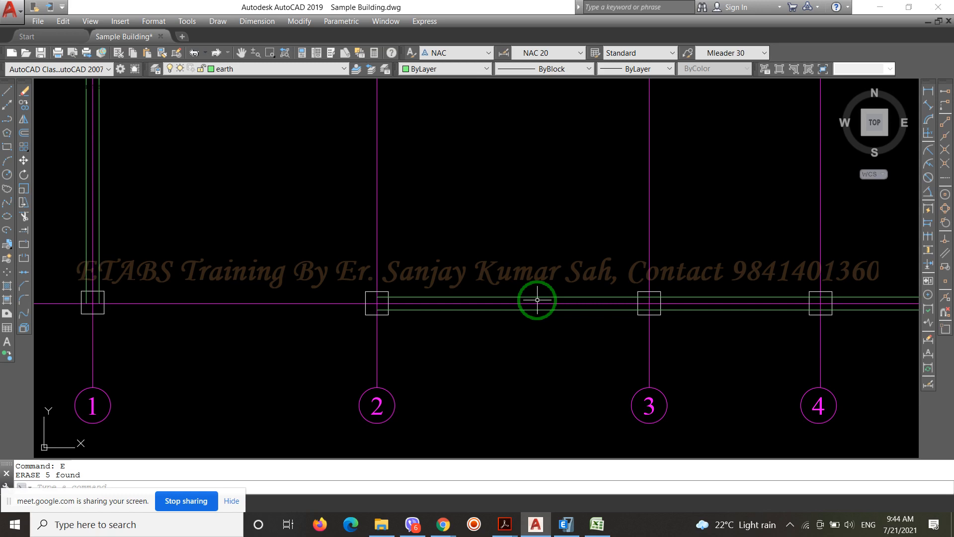
pyautogui.scroll(-5, 537, 303)
pyautogui.scroll(5, 692, 390)
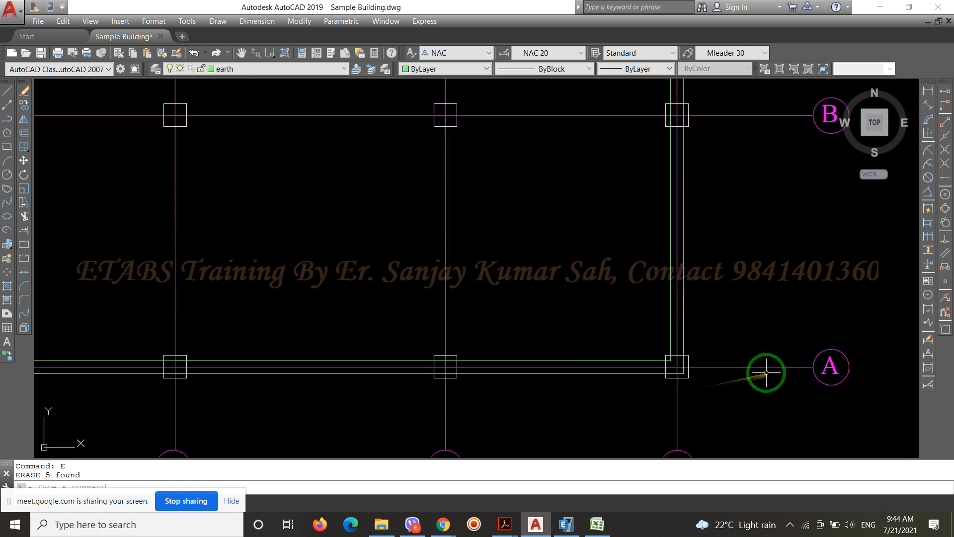
pyautogui.scroll(-2, 703, 219)
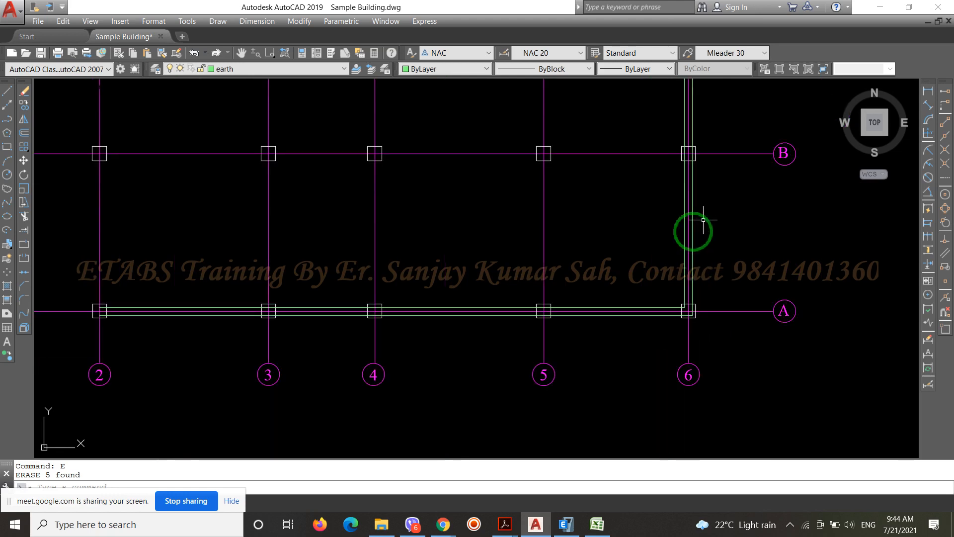
pyautogui.scroll(5, 535, 320)
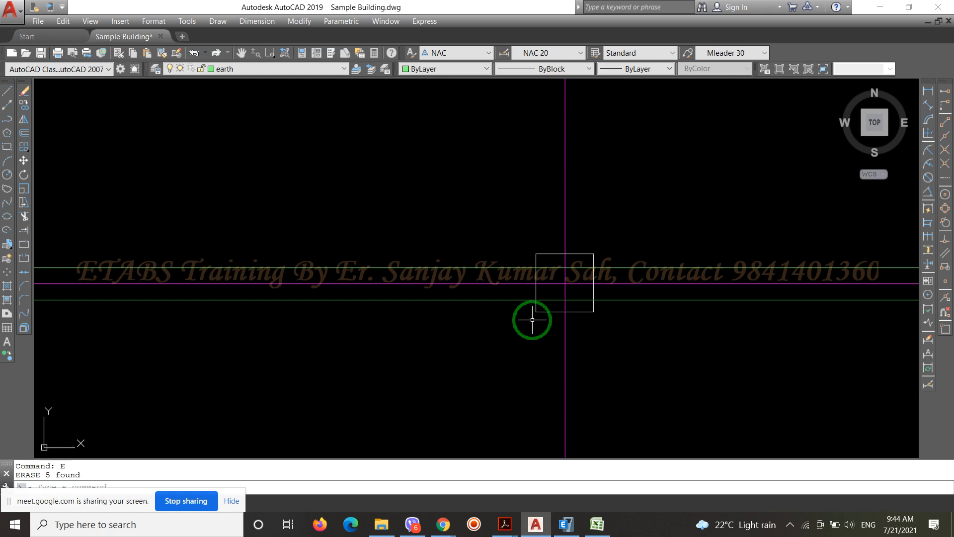
pyautogui.scroll(-5, 535, 320)
pyautogui.scroll(-4, 696, 348)
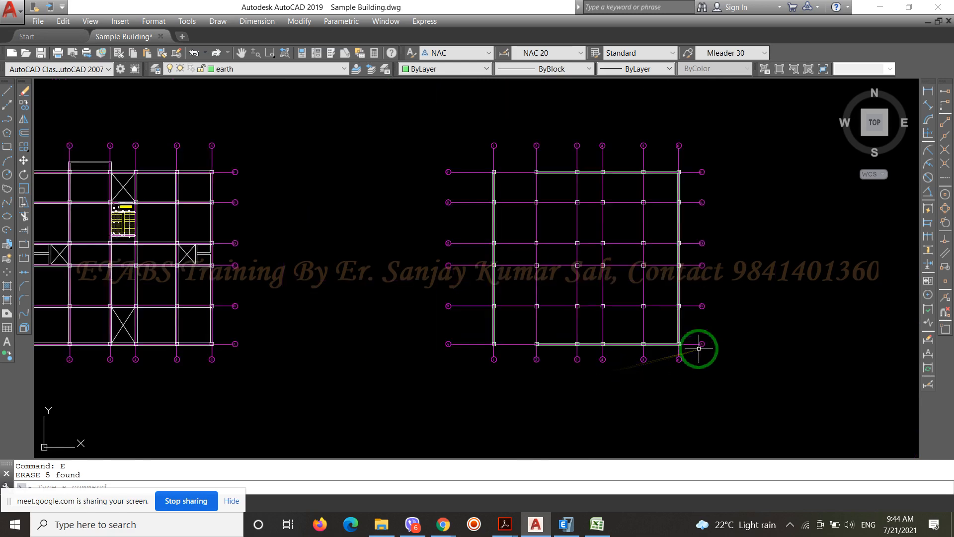
# Review the beam plan beside the column layout, examining the crossed openings between grids C and D, the staircase and the bays near grid A
pyautogui.scroll(8, 198, 223)
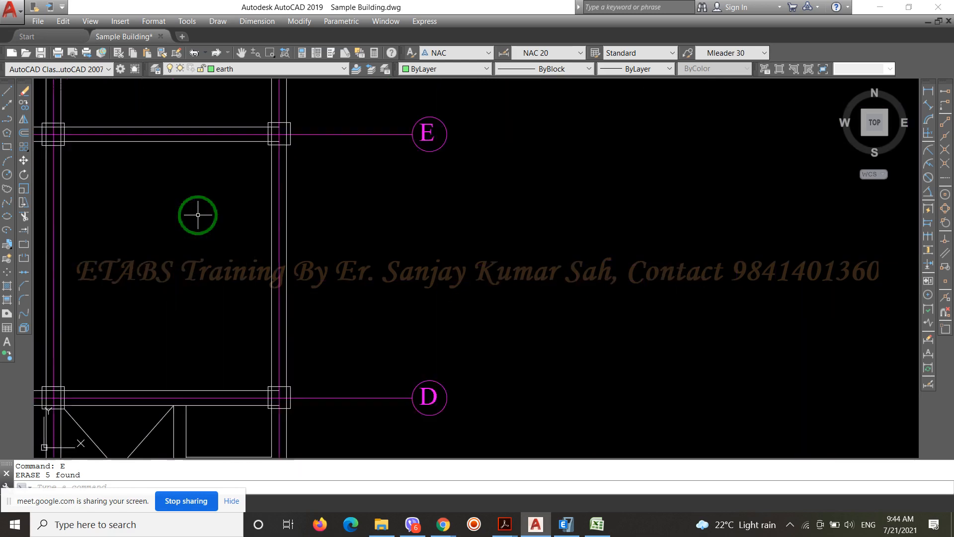
pyautogui.scroll(-4, 682, 195)
pyautogui.scroll(6, 480, 330)
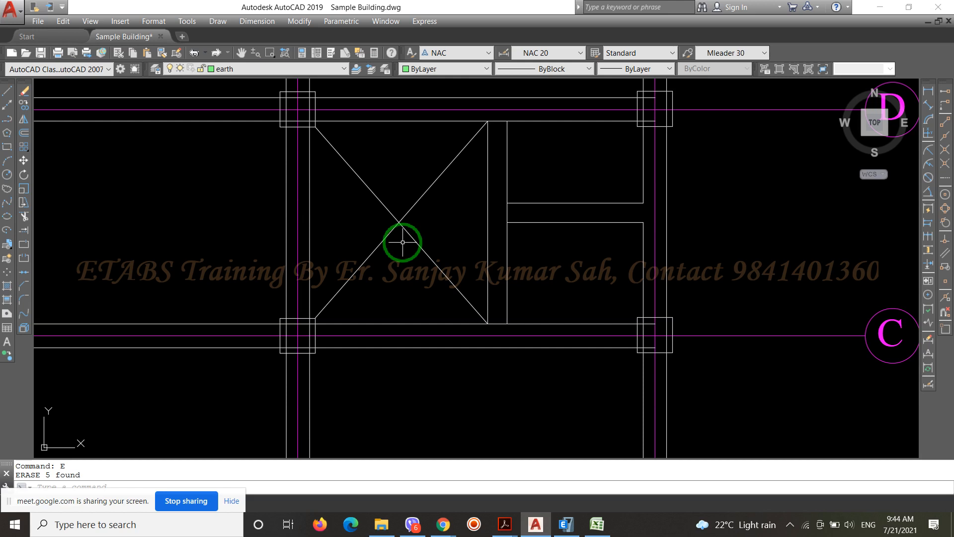
pyautogui.scroll(-5, 171, 207)
pyautogui.scroll(-5, 166, 207)
pyautogui.scroll(9, 170, 204)
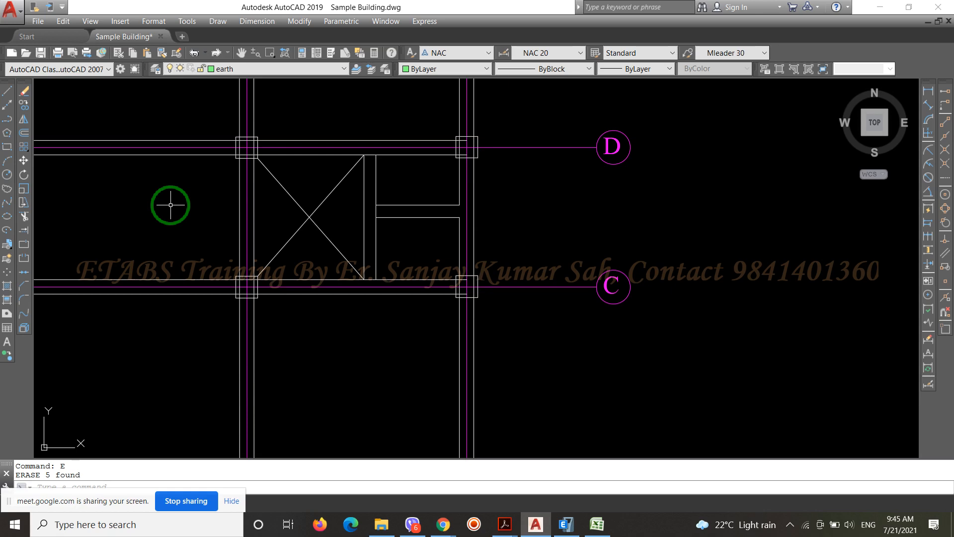
pyautogui.scroll(-4, 490, 213)
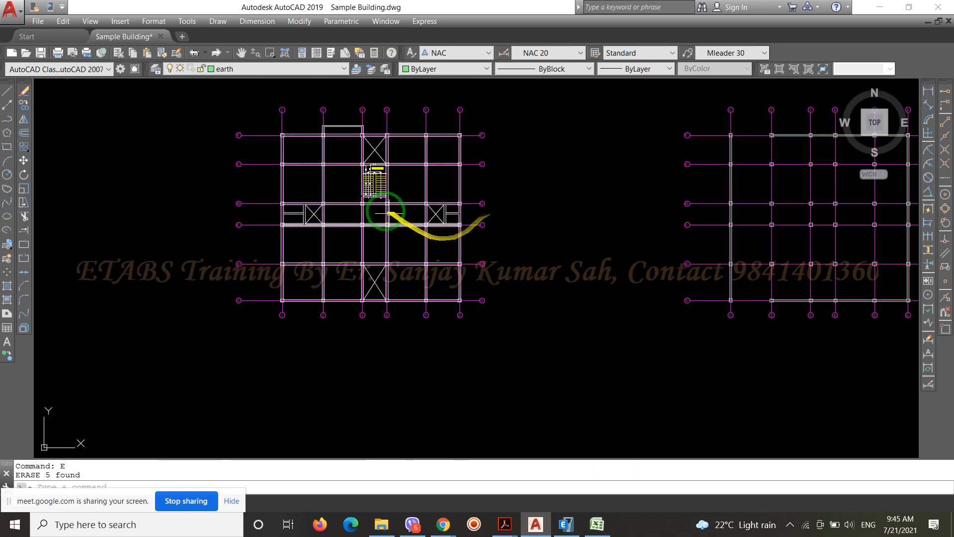
pyautogui.scroll(4, 384, 206)
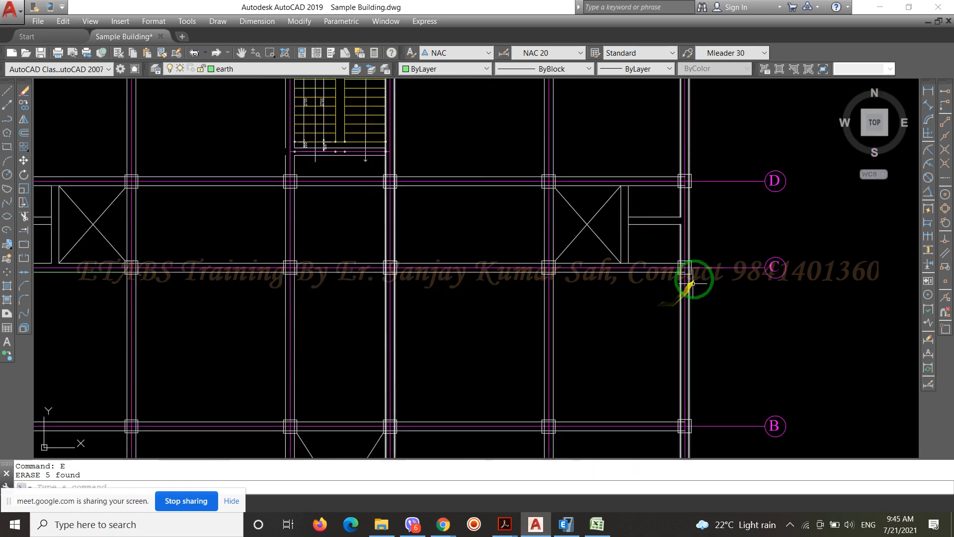
pyautogui.scroll(-4, 687, 187)
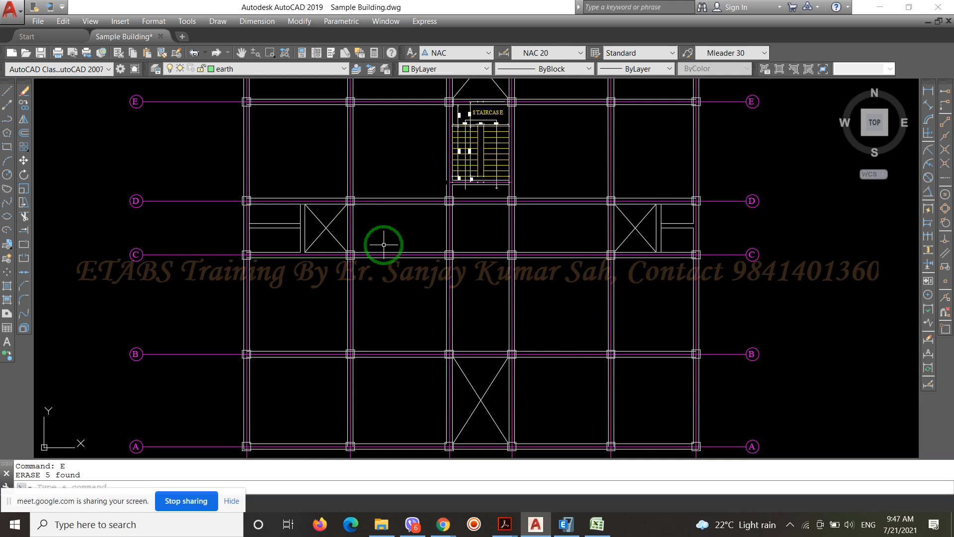
pyautogui.scroll(-2, 293, 291)
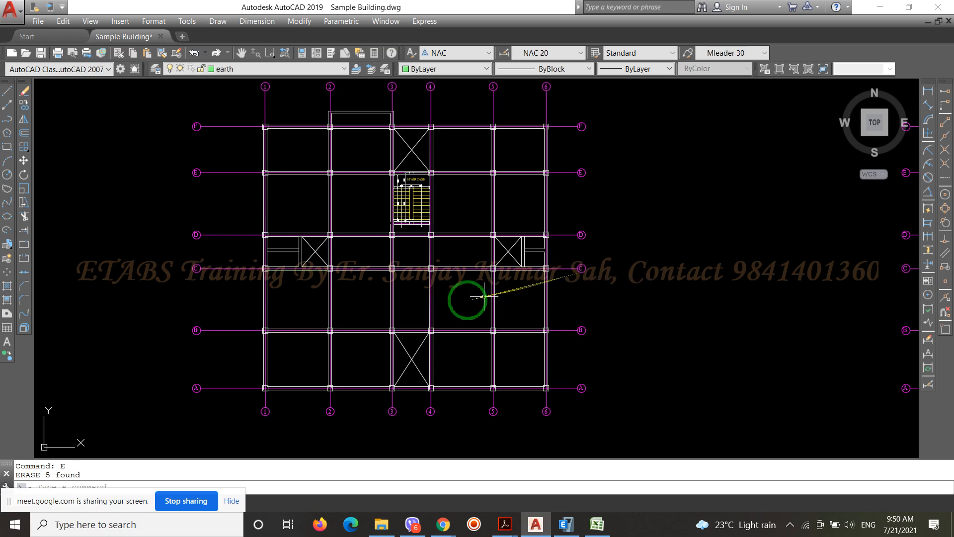
pyautogui.scroll(6, 309, 404)
pyautogui.scroll(-5, 392, 238)
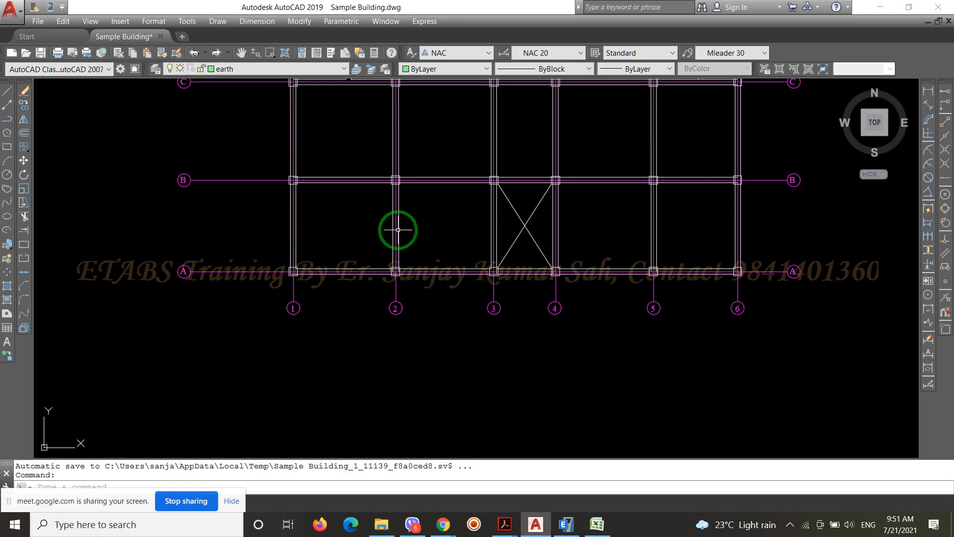
pyautogui.scroll(-4, 398, 229)
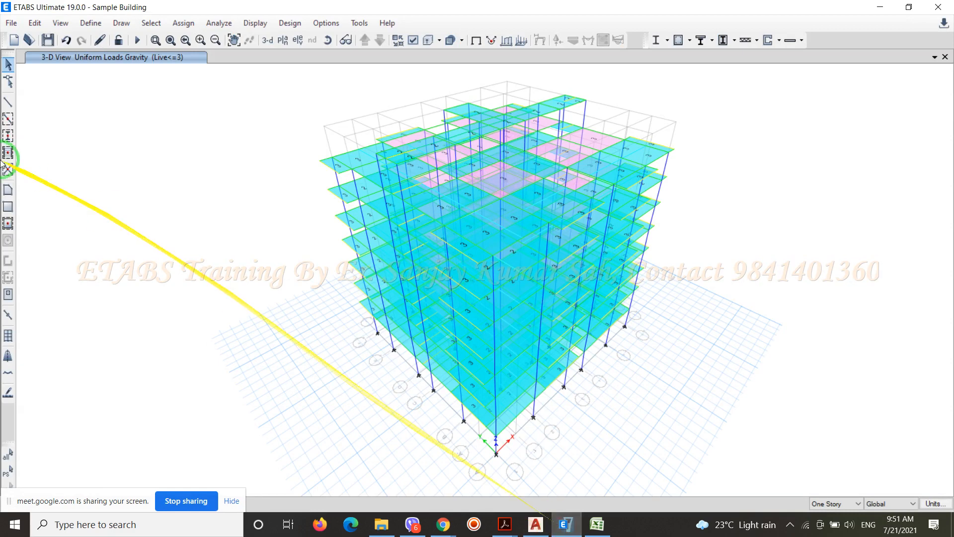
# Open the existing wall section Wall1 for modification and rename it as Wall250
pyautogui.click(99, 24)
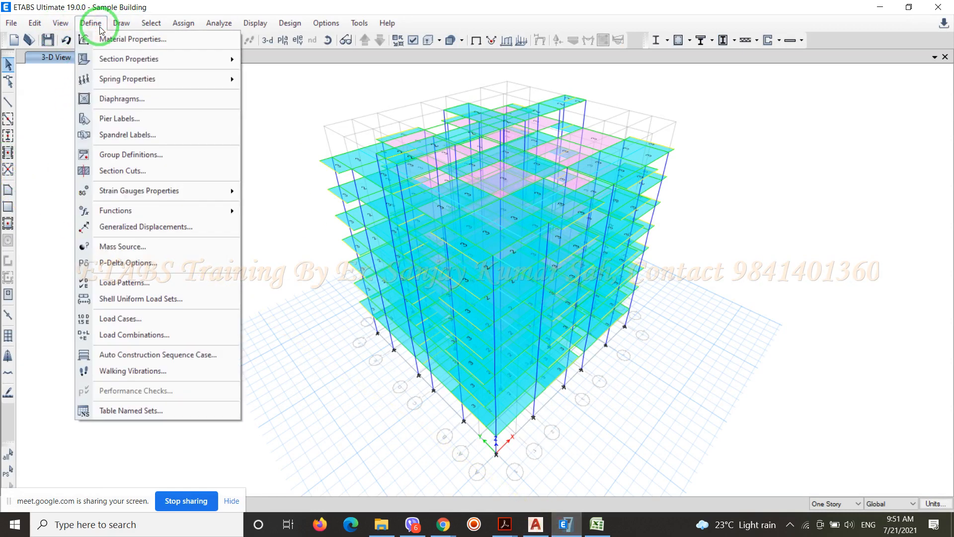
pyautogui.moveTo(118, 58)
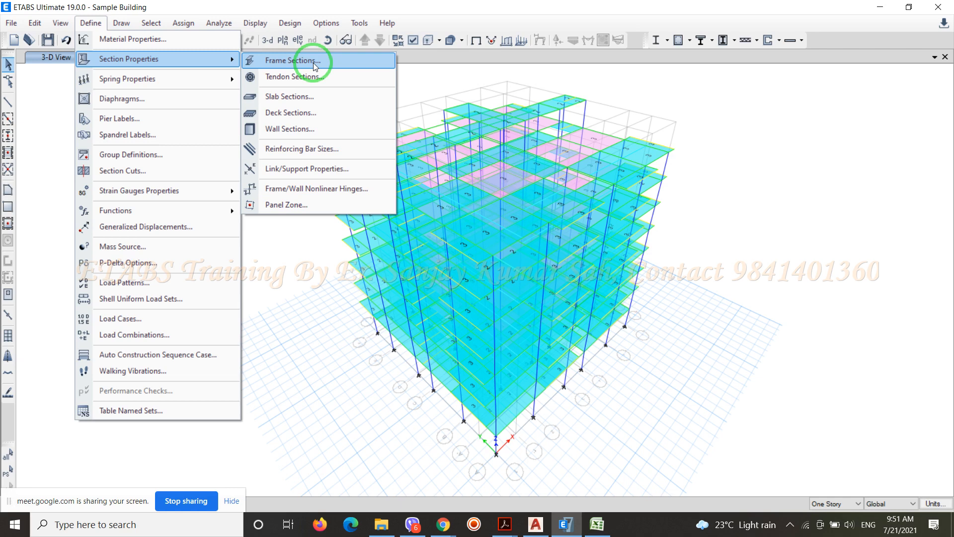
pyautogui.click(297, 129)
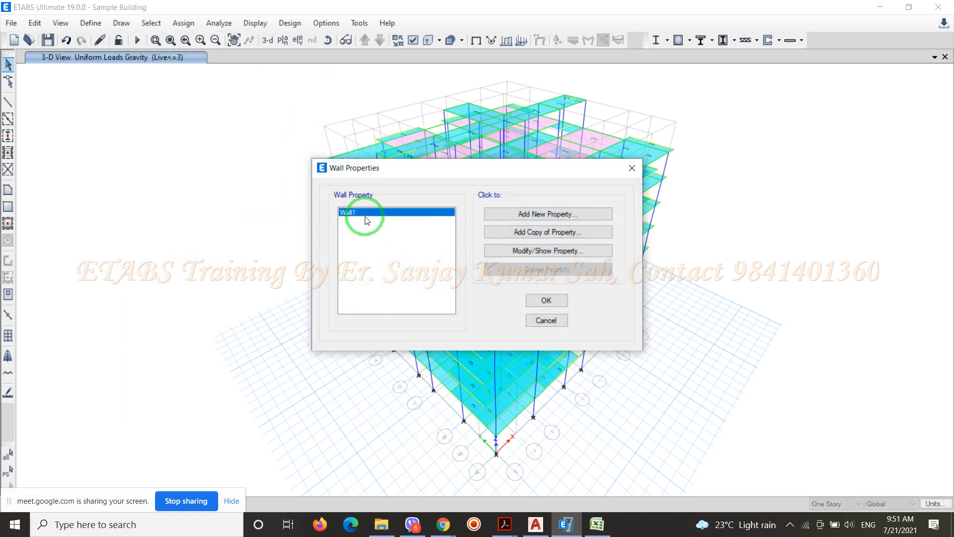
pyautogui.click(498, 252)
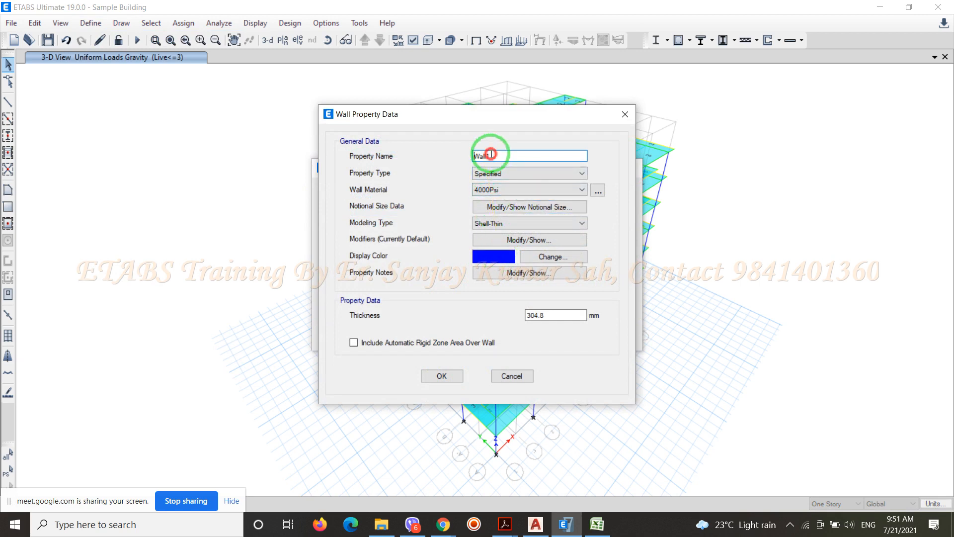
pyautogui.click(486, 157)
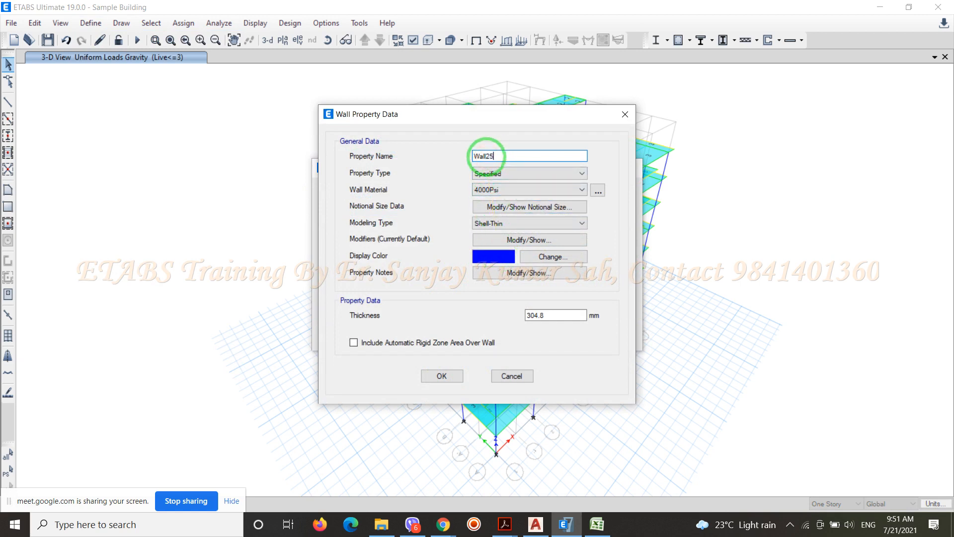
pyautogui.write('250')
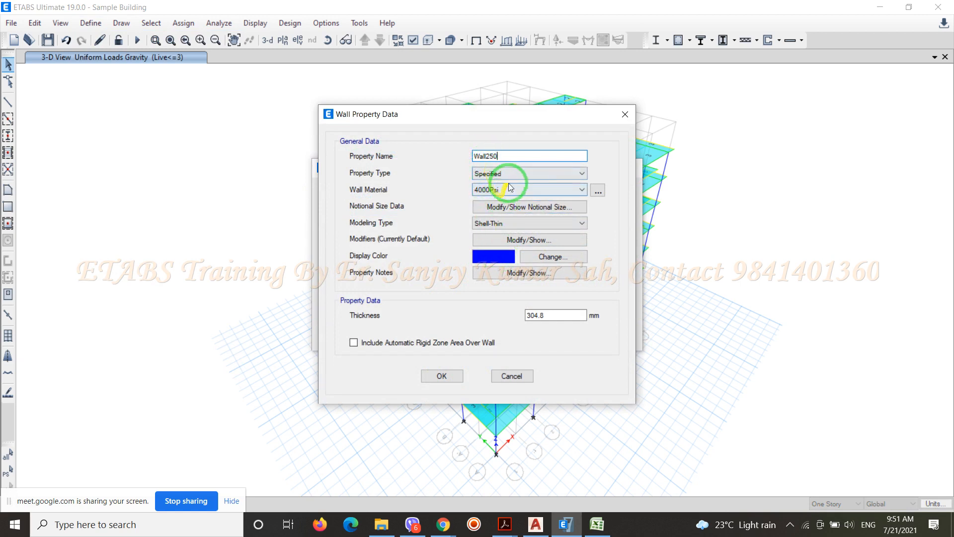
# Keep the Wall250 property type as Specified and set its wall material to M25
pyautogui.click(512, 175)
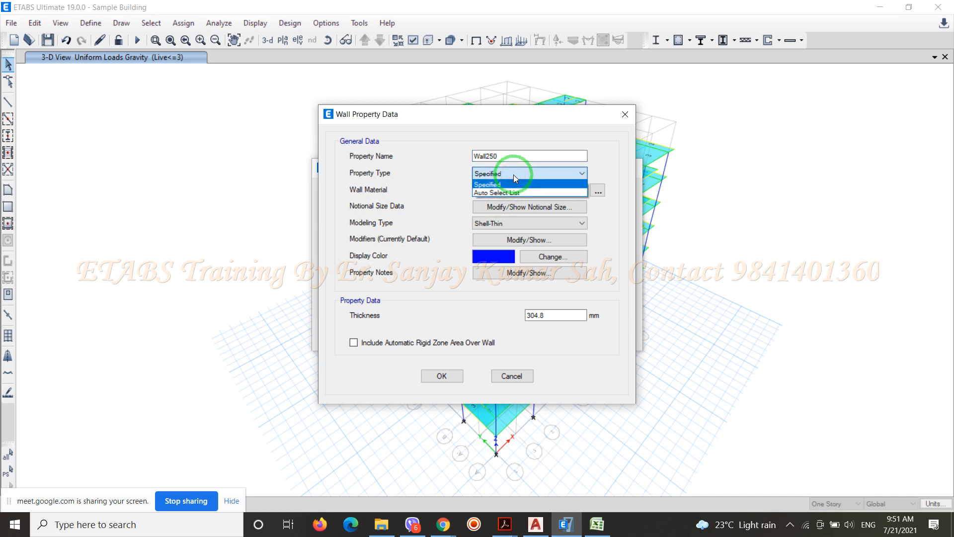
pyautogui.click(505, 185)
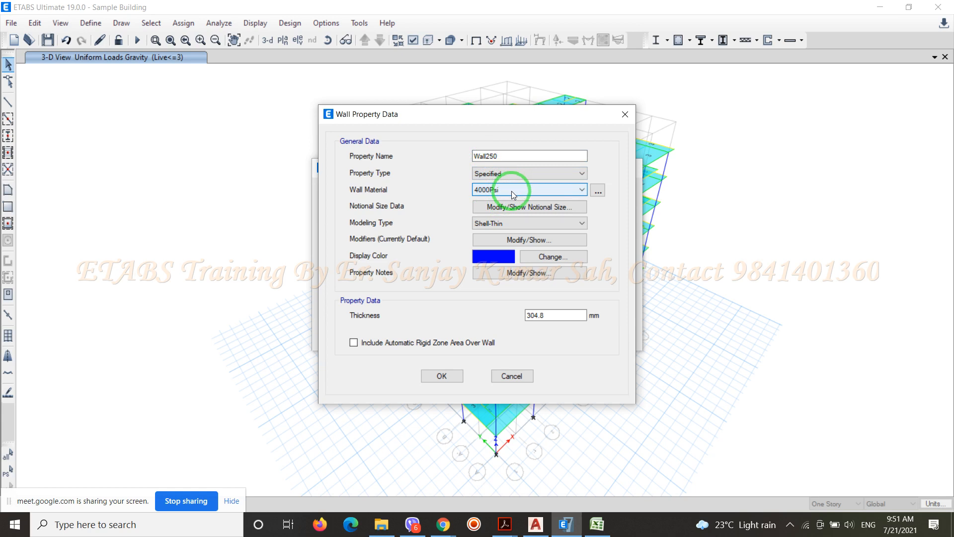
pyautogui.click(514, 193)
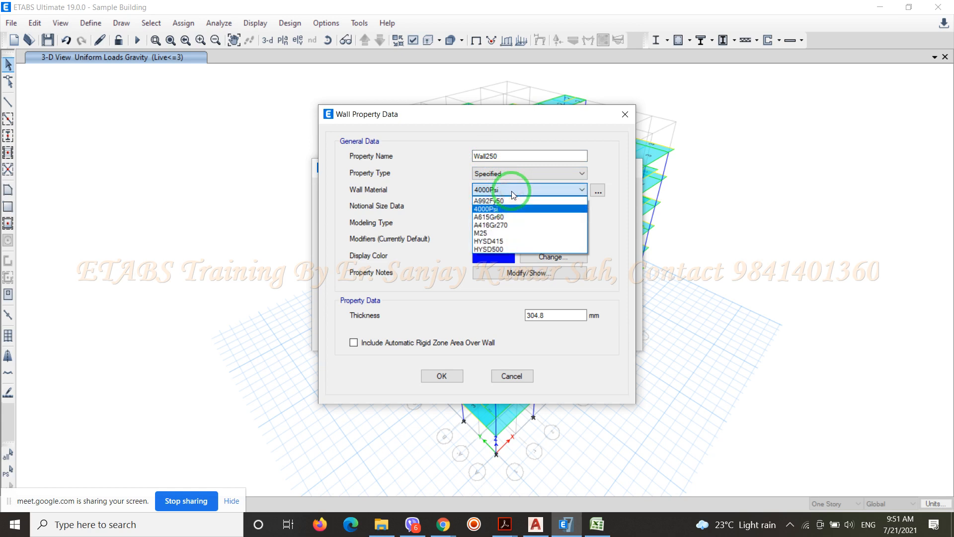
pyautogui.click(496, 233)
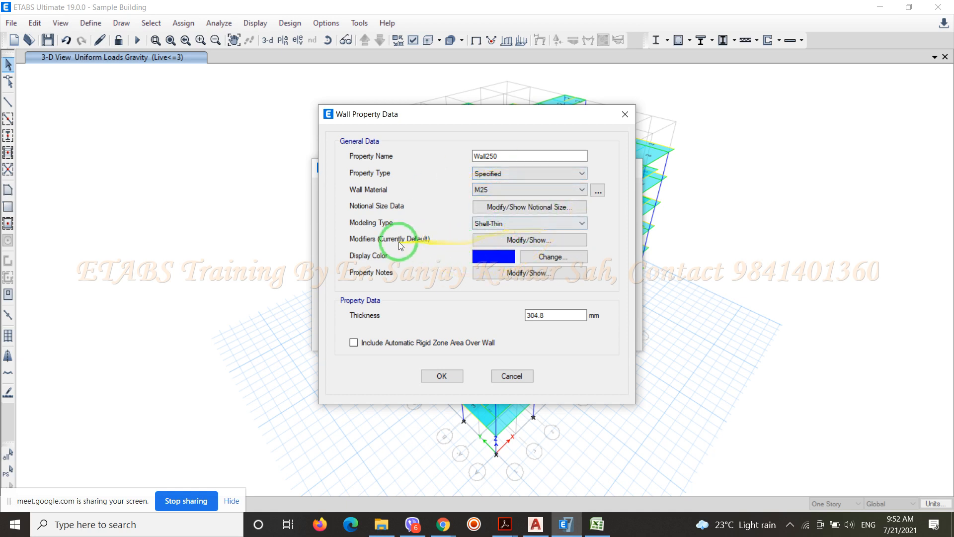
# Keep Shell-Thin as the modeling type, set the wall thickness to 250 mm and accept the wall properties
pyautogui.click(582, 223)
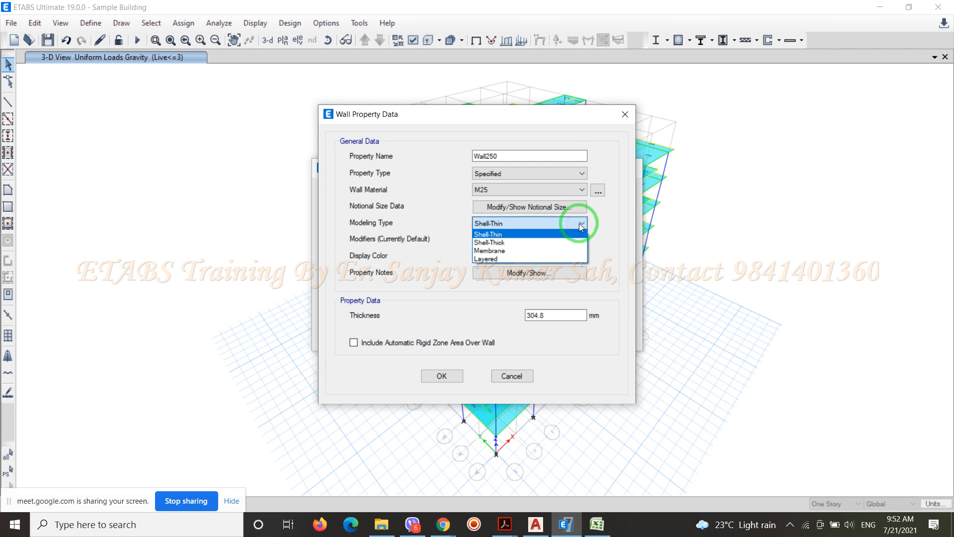
pyautogui.click(580, 224)
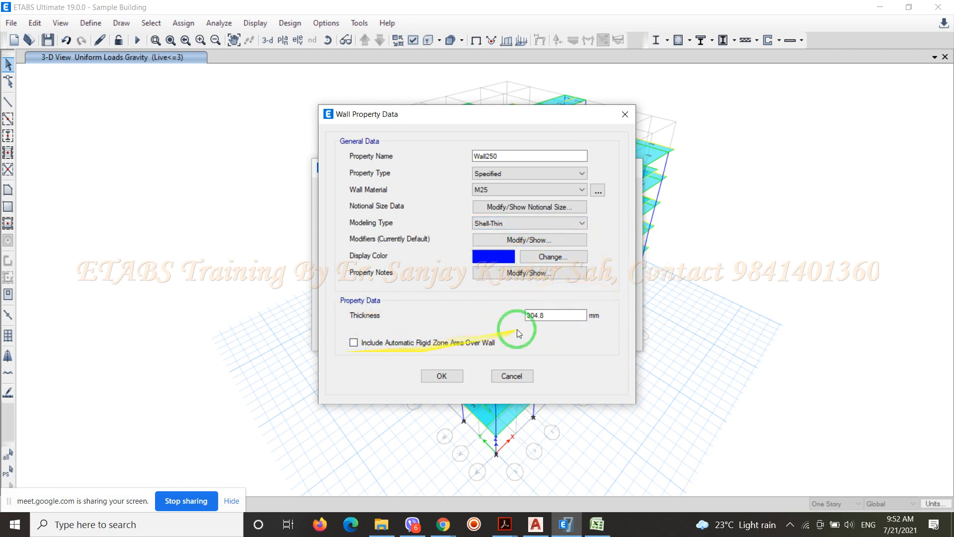
pyautogui.moveTo(571, 317); pyautogui.dragTo(488, 327)
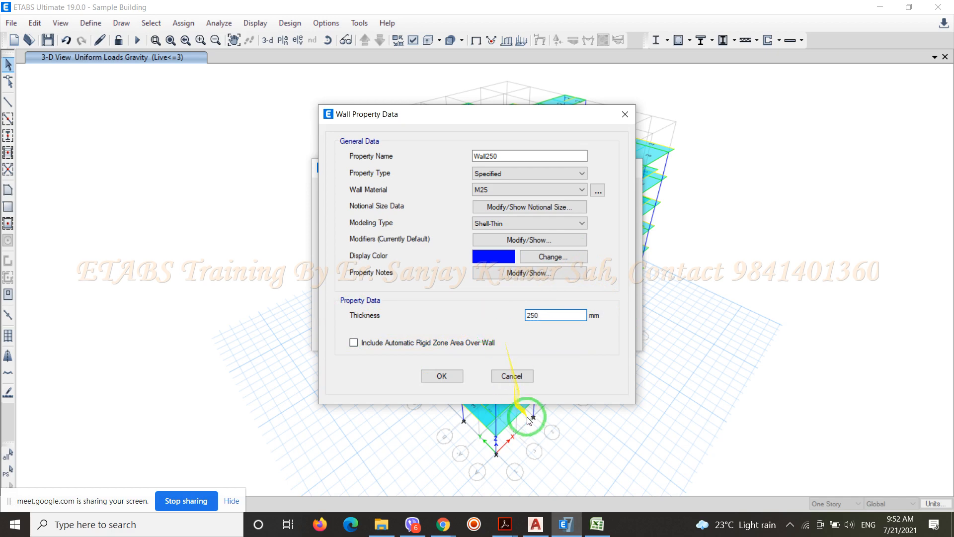
pyautogui.click(442, 376)
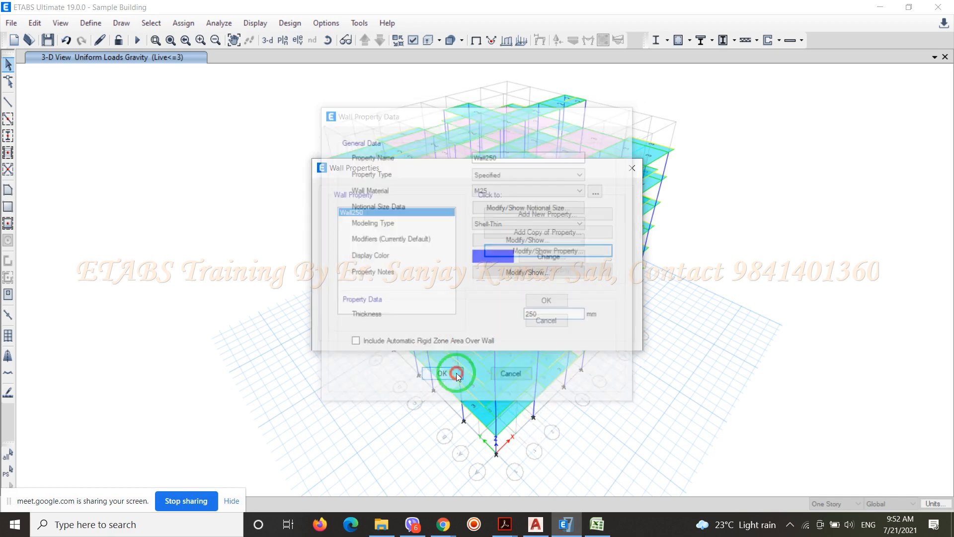
pyautogui.click(547, 300)
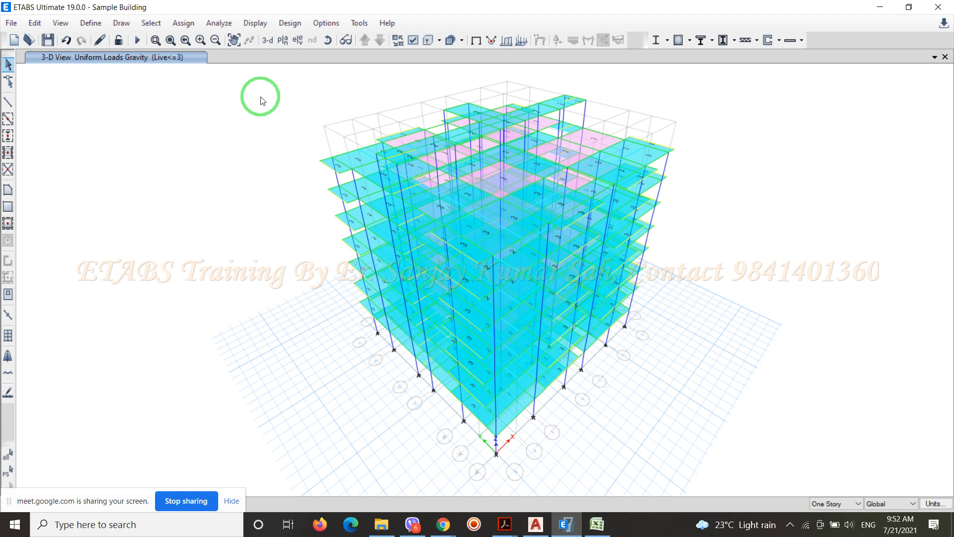
# Show the plan view of the G. Floor Lvl. story
pyautogui.click(282, 40)
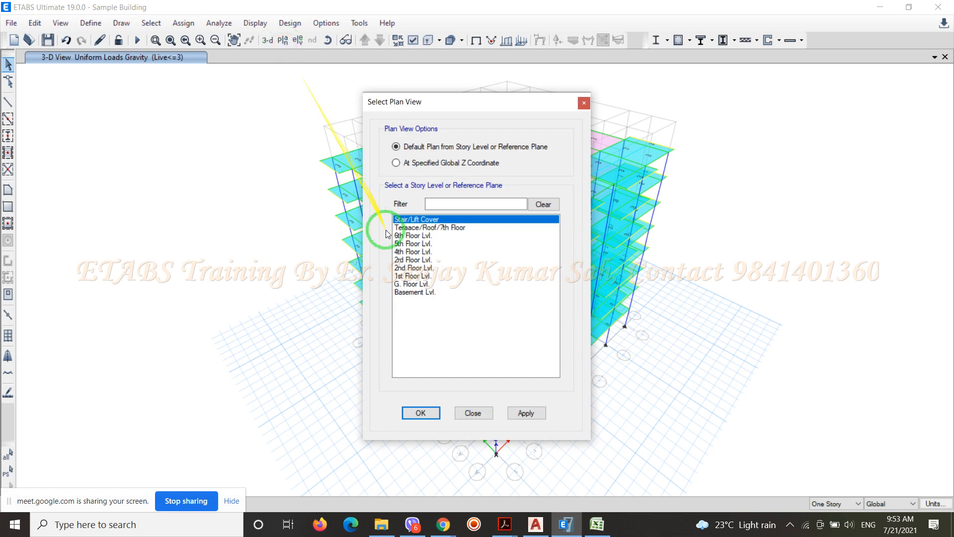
pyautogui.click(399, 284)
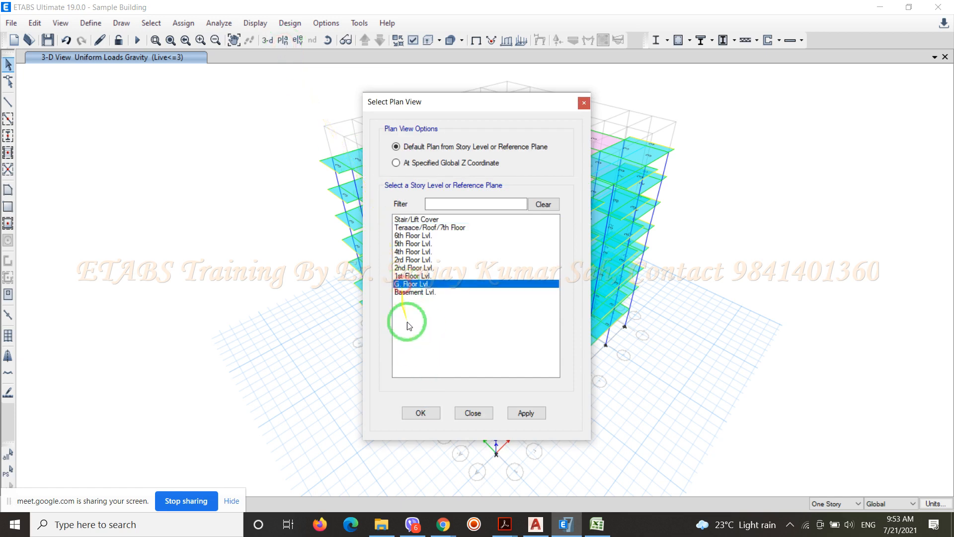
pyautogui.click(421, 412)
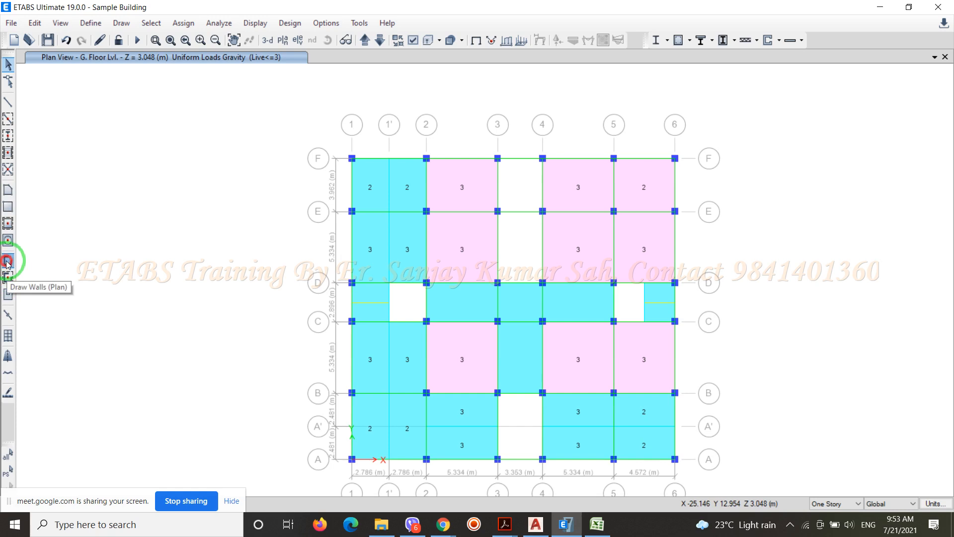
# Draw Wall250 pier walls along grid 1 from grid A to grid F, with points at grids B, C, D and E
pyautogui.click(7, 262)
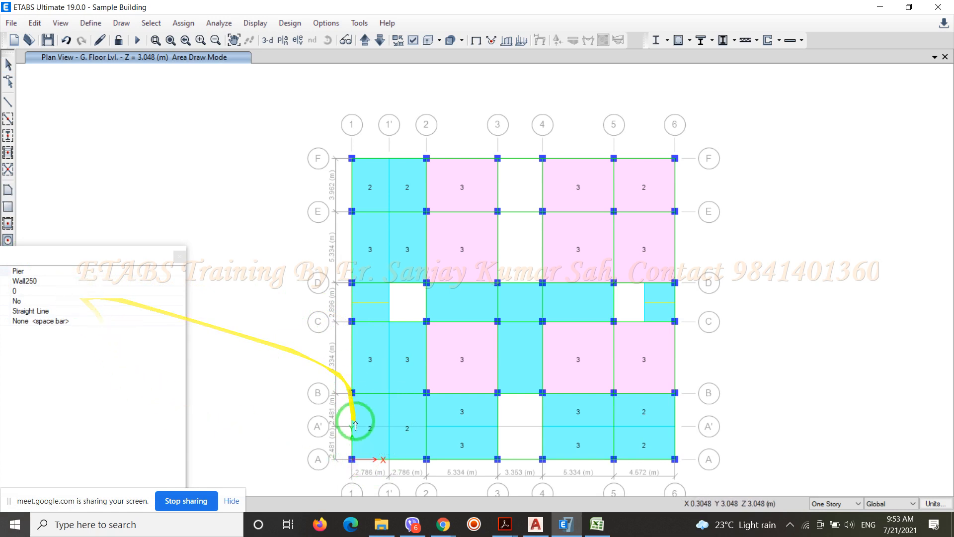
pyautogui.click(351, 459)
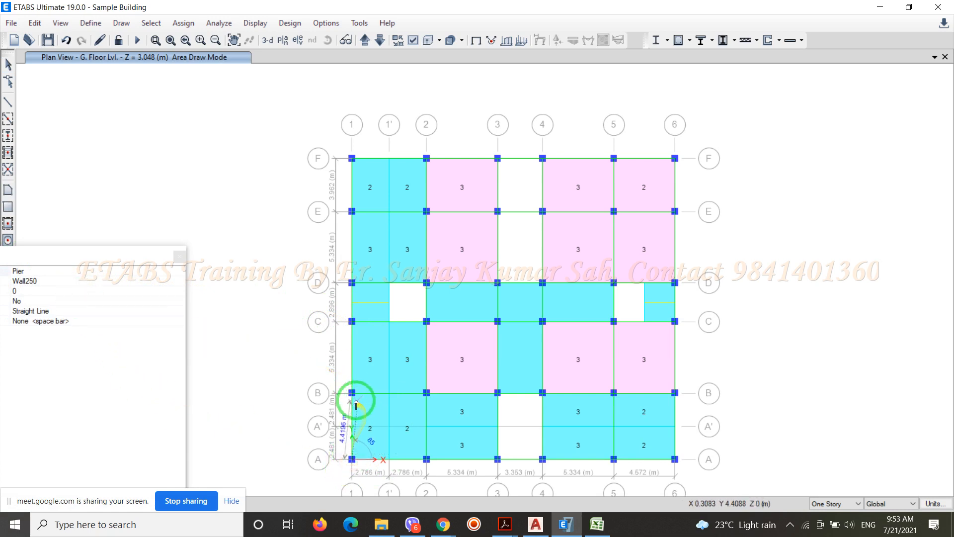
pyautogui.click(352, 393)
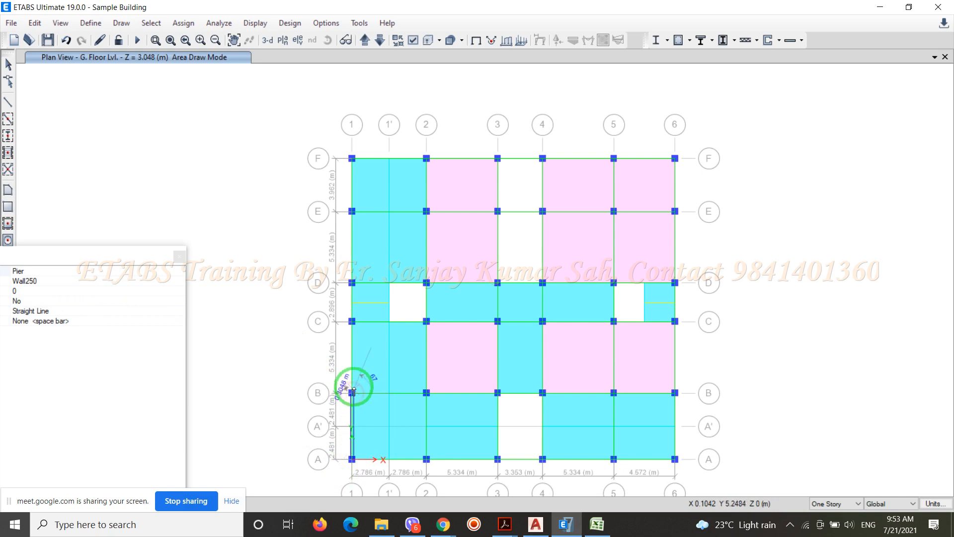
pyautogui.click(351, 321)
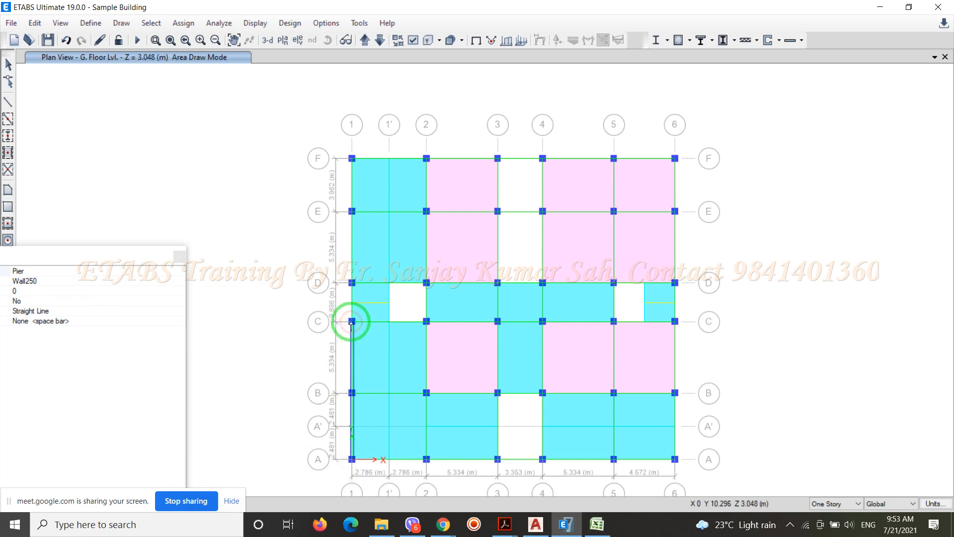
pyautogui.click(353, 283)
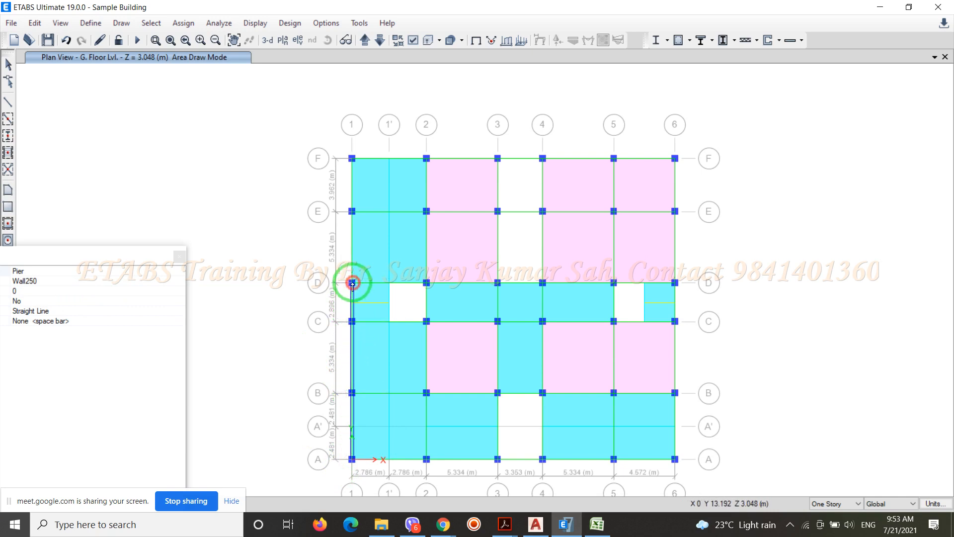
pyautogui.click(352, 211)
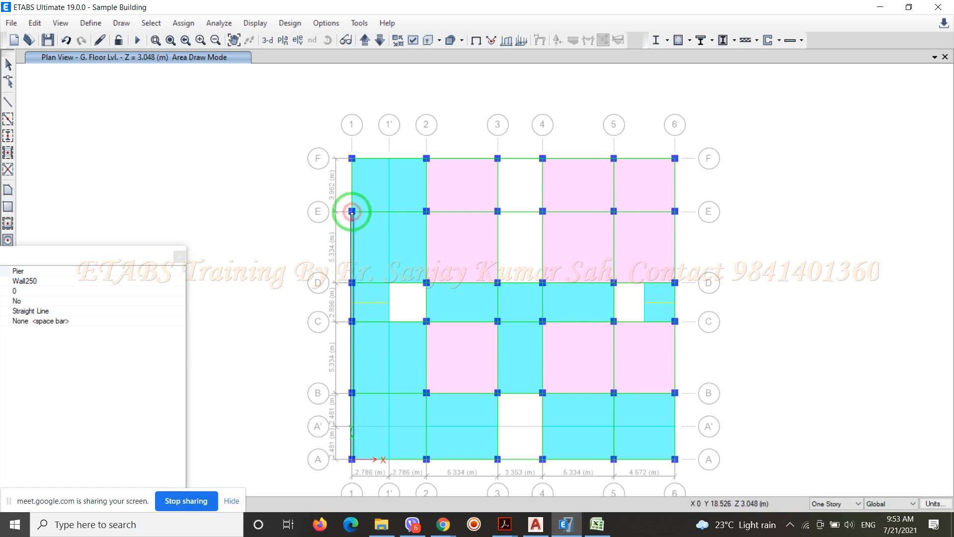
pyautogui.click(352, 158)
pyautogui.rightClick(352, 159)
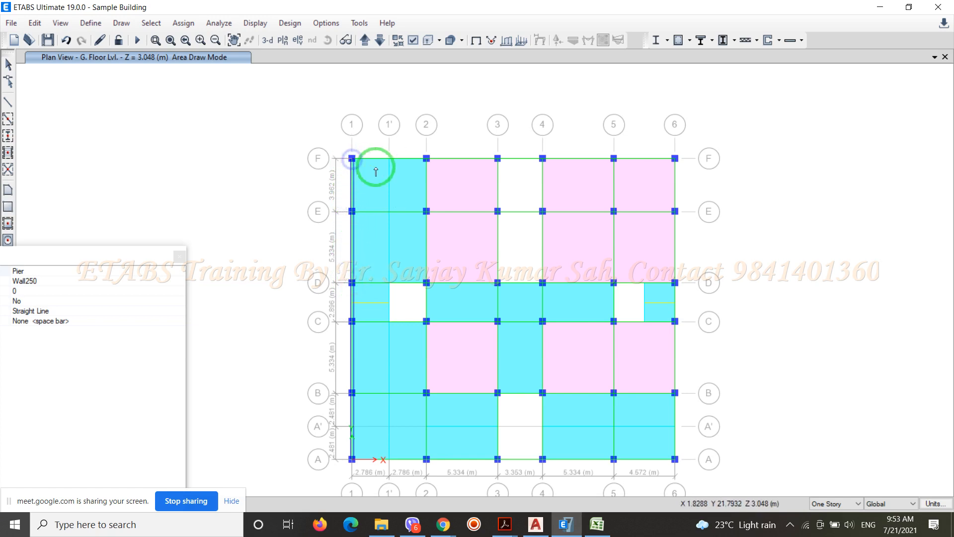
pyautogui.click(179, 256)
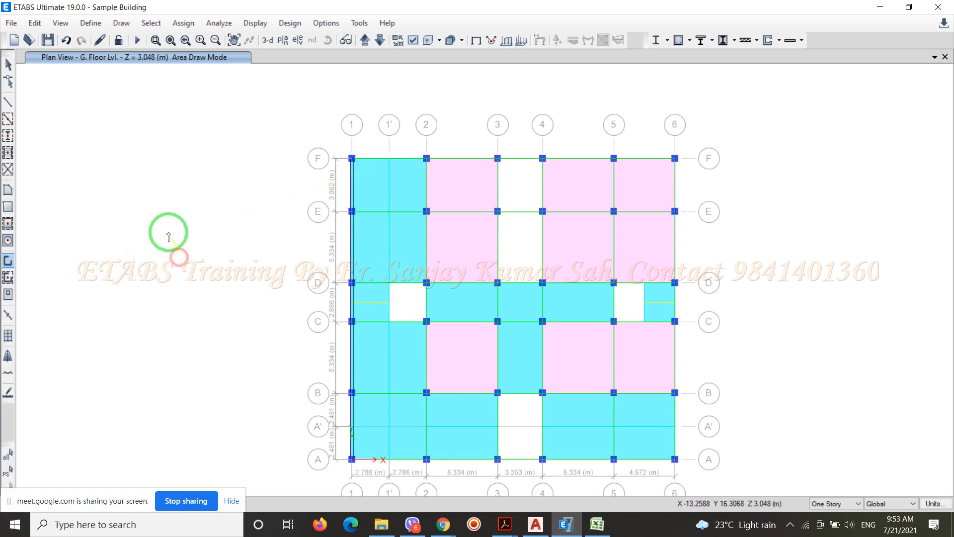
pyautogui.press('Escape')
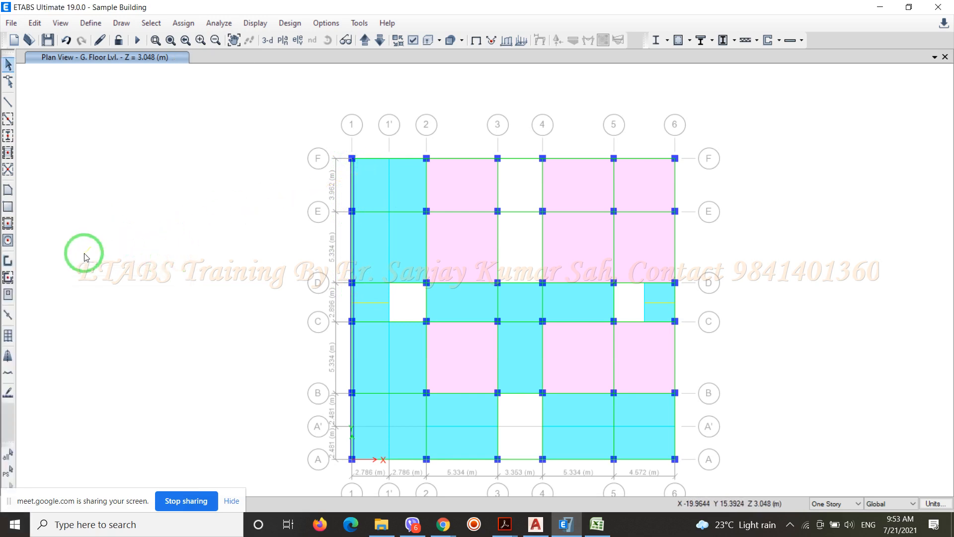
# Quick-draw Wall250 walls in the four bays along grid F from grid 2 to grid 6
pyautogui.click(9, 280)
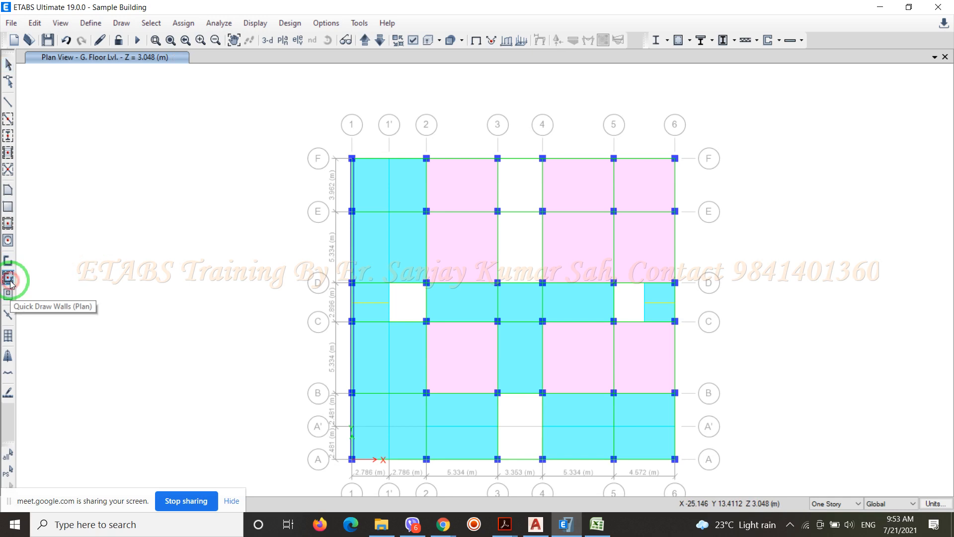
pyautogui.click(456, 158)
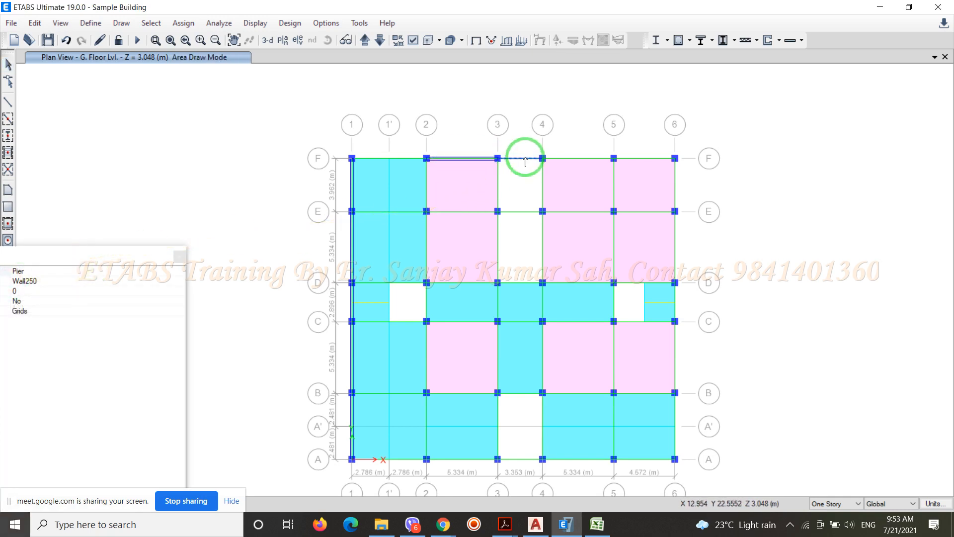
pyautogui.click(524, 158)
pyautogui.click(574, 158)
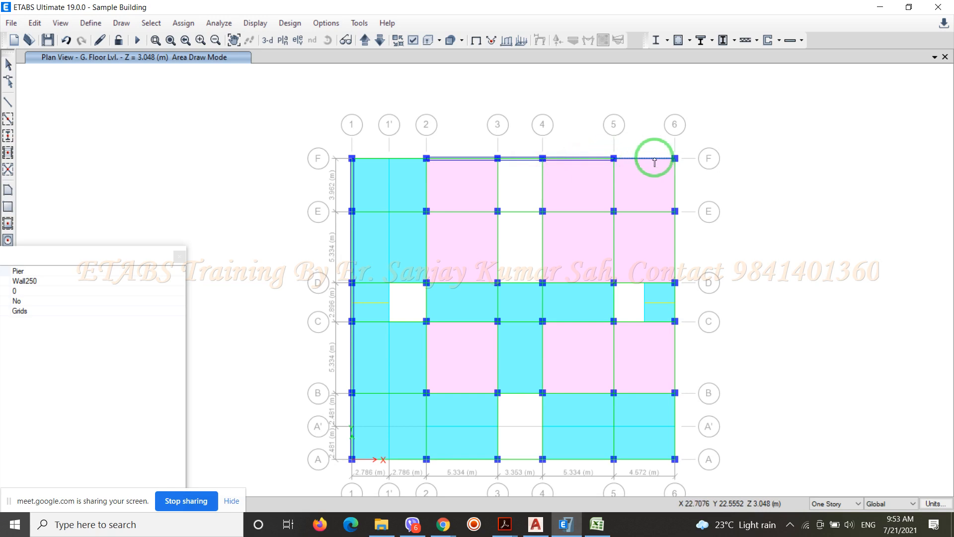
pyautogui.click(655, 159)
# Quick-draw Wall250 walls in the bays along grid 6 from grid F to grid B and leave the wall drawing mode
pyautogui.click(674, 186)
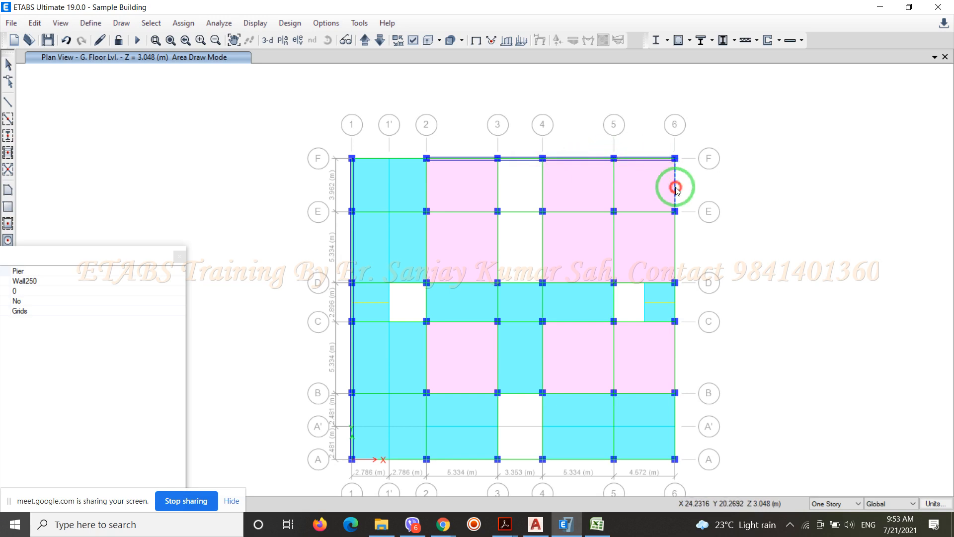
pyautogui.click(675, 232)
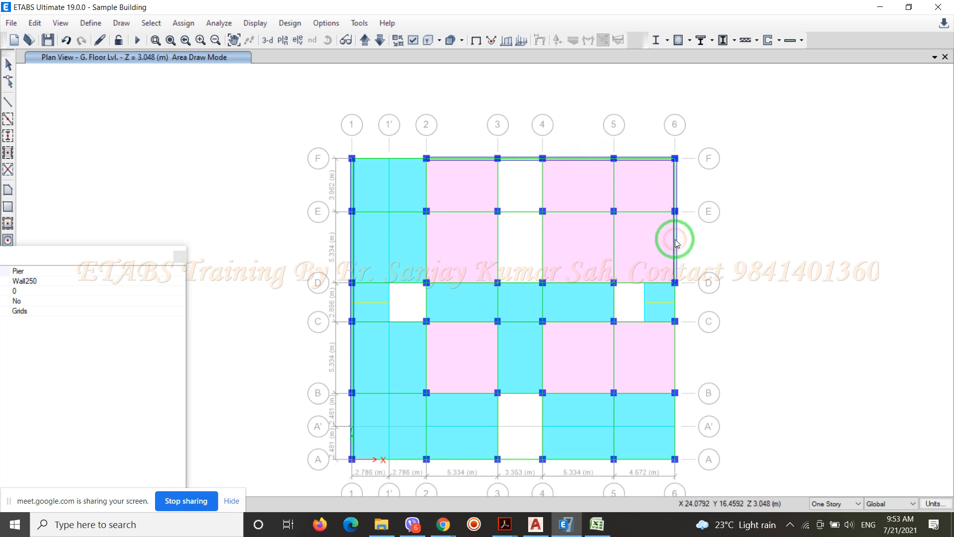
pyautogui.click(674, 298)
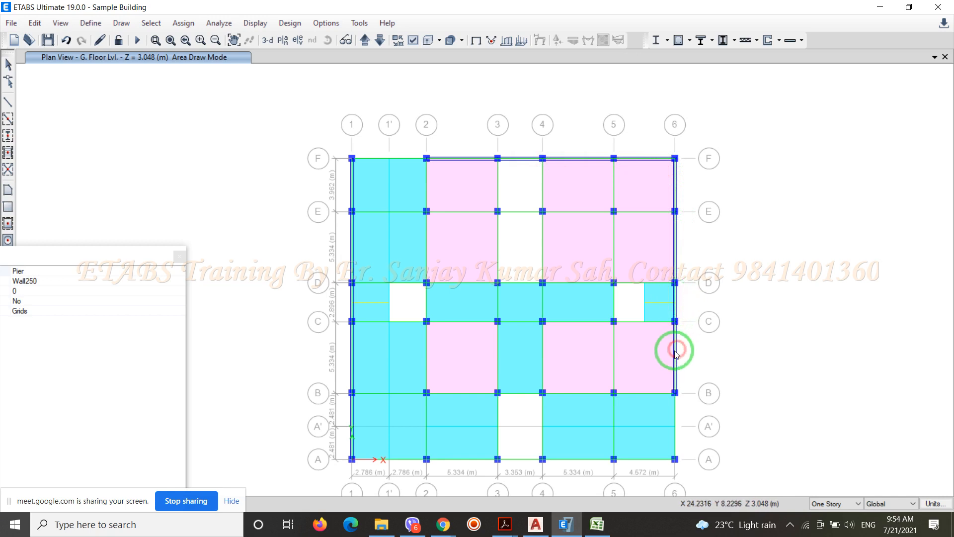
pyautogui.click(676, 412)
pyautogui.moveTo(676, 412); pyautogui.dragTo(814, 407)
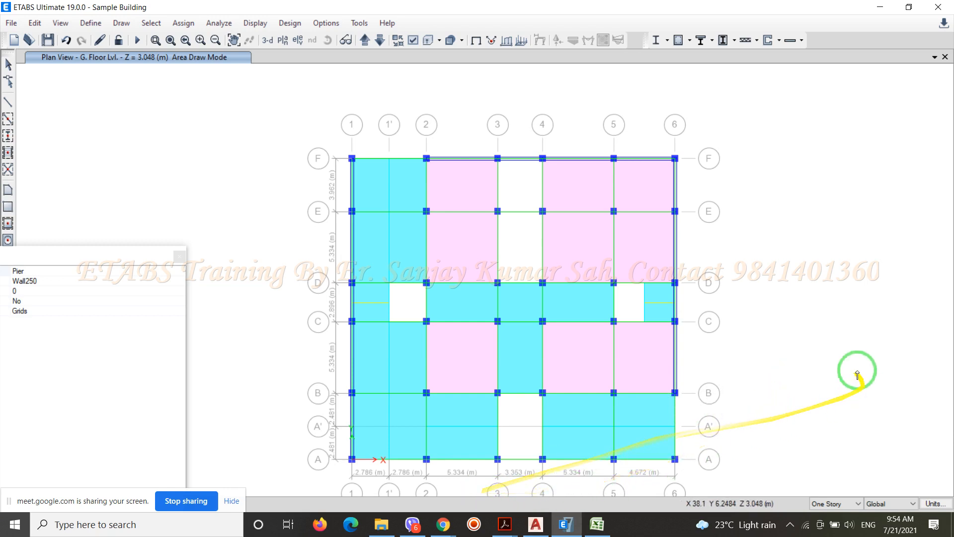
pyautogui.press('Escape')
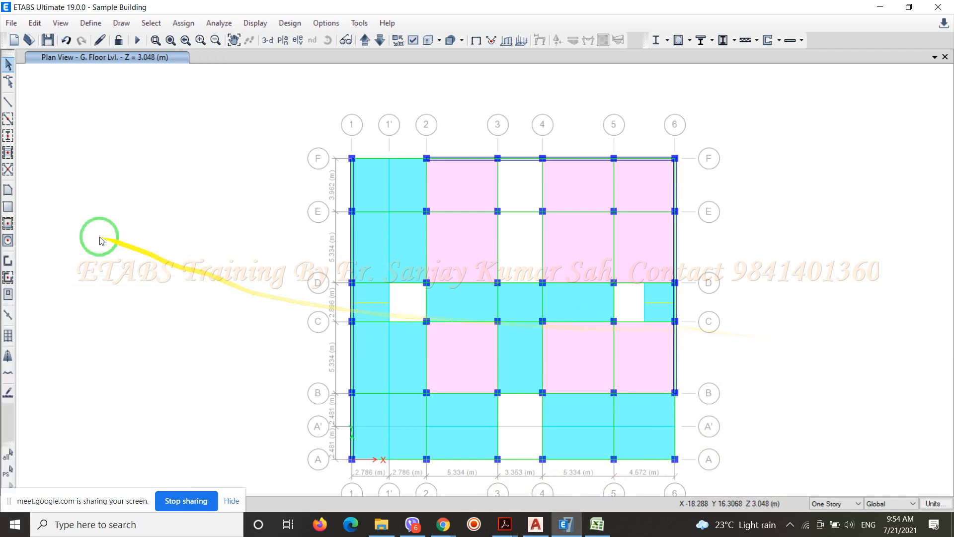
# Draw a Wall250 pier wall along grid 6 from grid A to grid B and leave the drawing mode
pyautogui.click(10, 263)
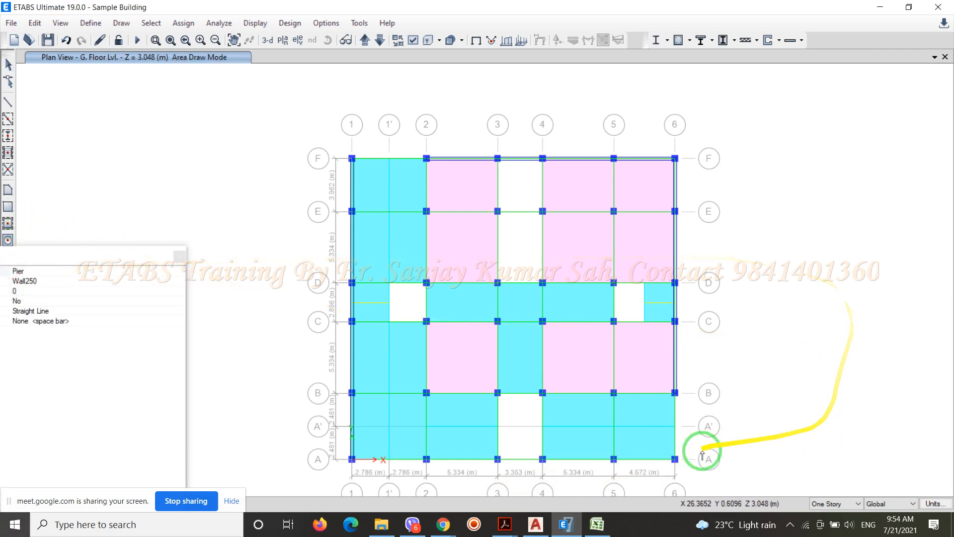
pyautogui.click(675, 459)
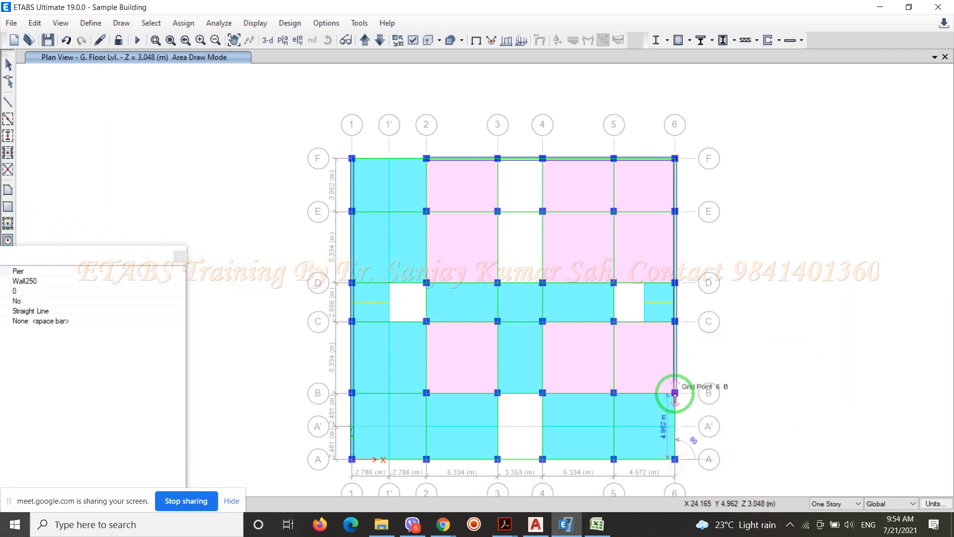
pyautogui.click(674, 393)
pyautogui.rightClick(675, 394)
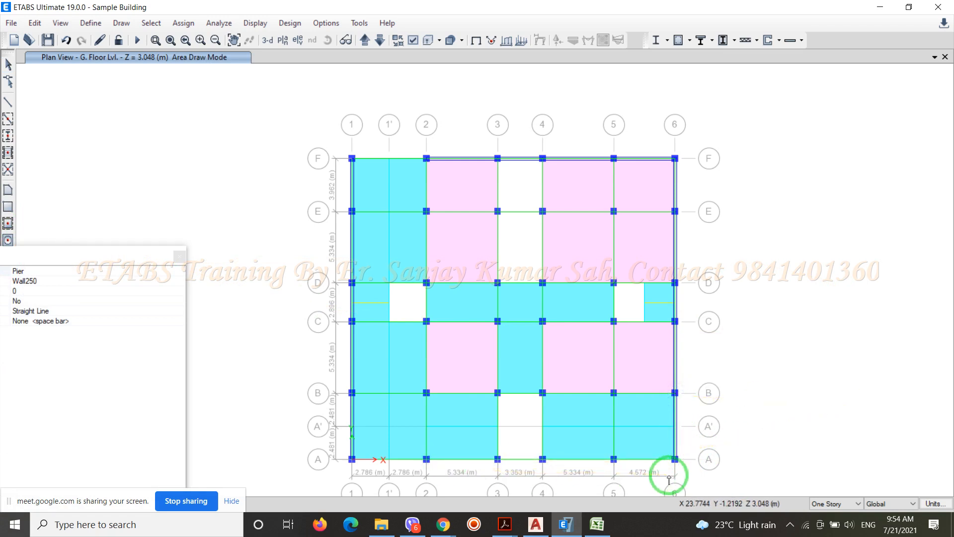
pyautogui.press('Escape')
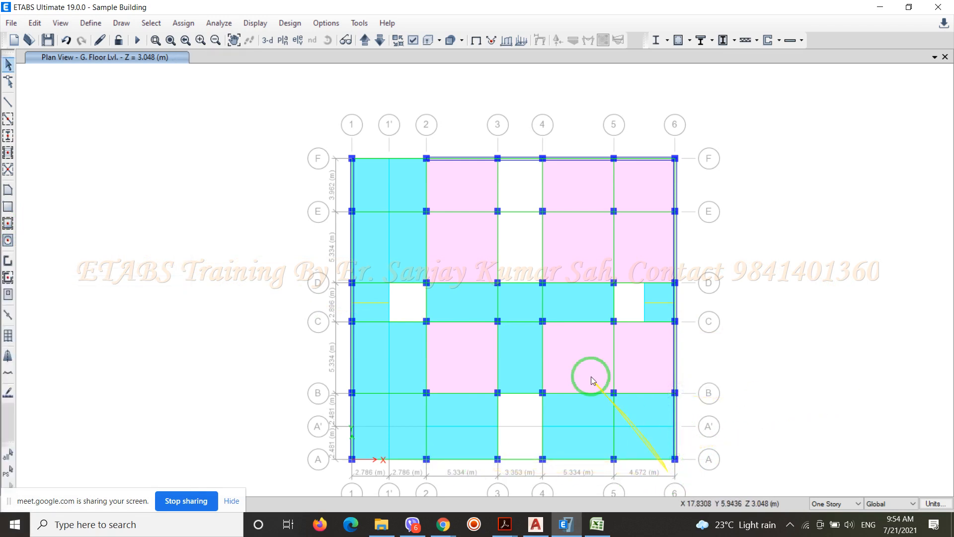
# Show the elevation view along grid A
pyautogui.click(297, 42)
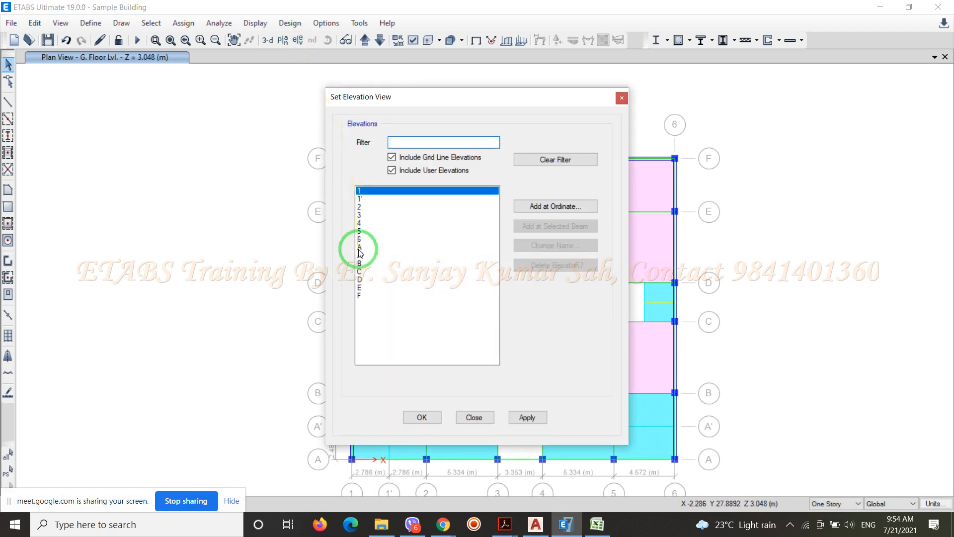
pyautogui.click(359, 247)
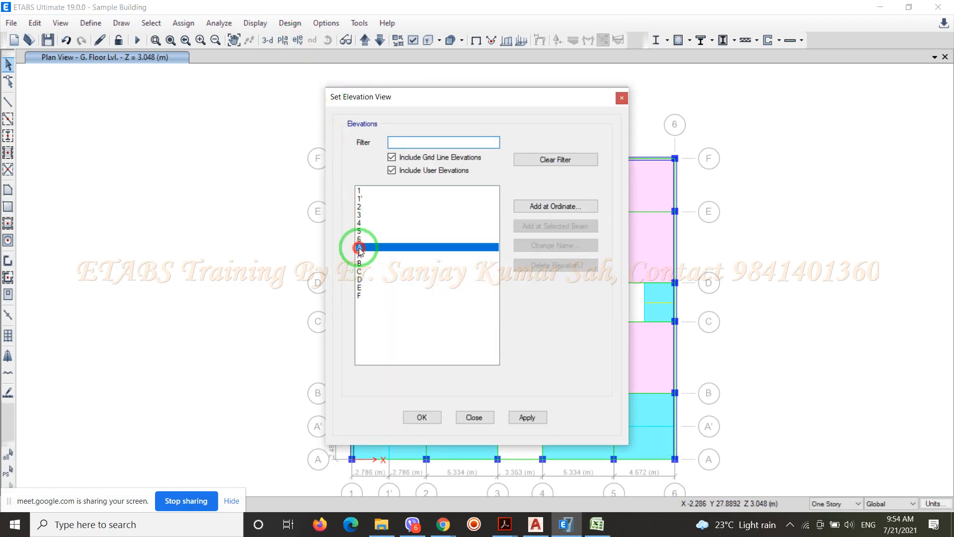
pyautogui.click(421, 416)
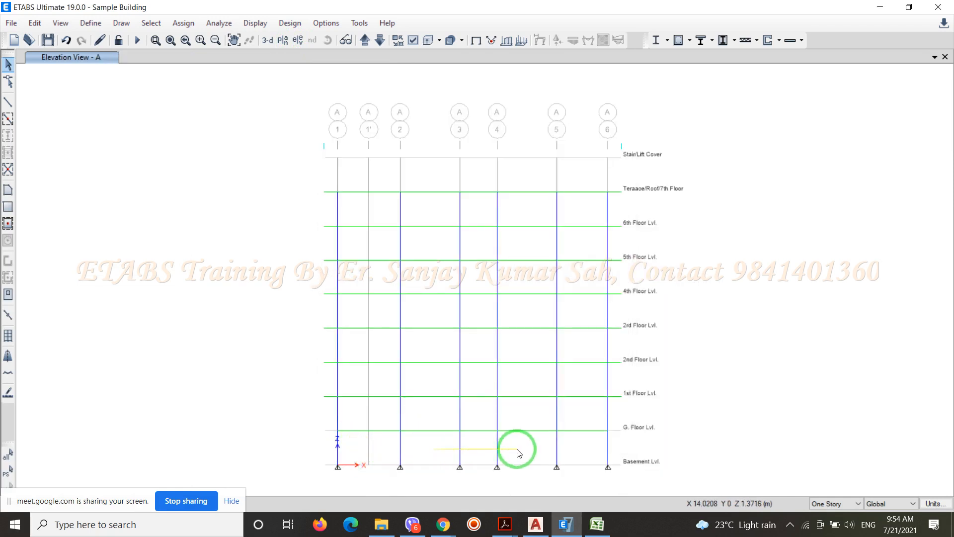
# Draw a rectangular Wall250 wall between grids 2 and 3, from Basement Lvl. to G. Floor Lvl
pyautogui.click(7, 207)
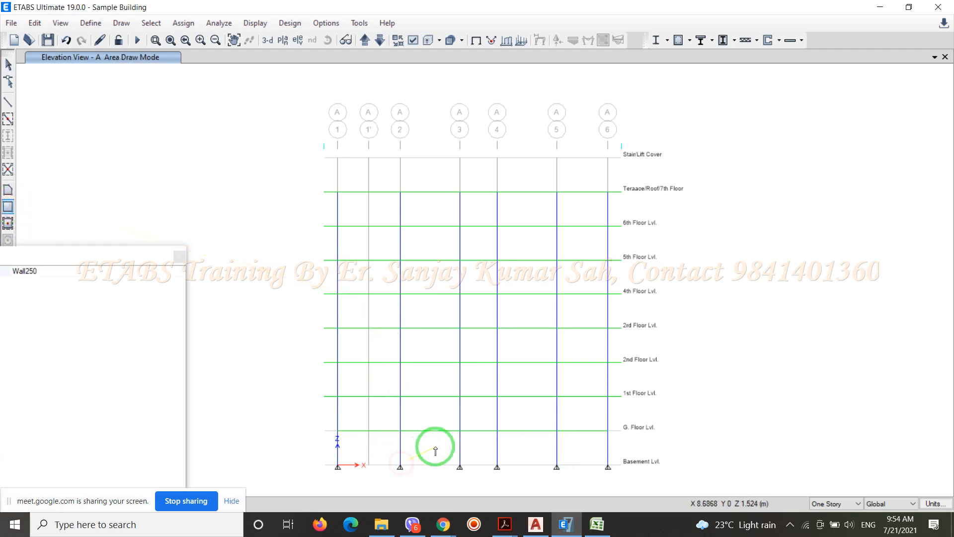
pyautogui.click(401, 464)
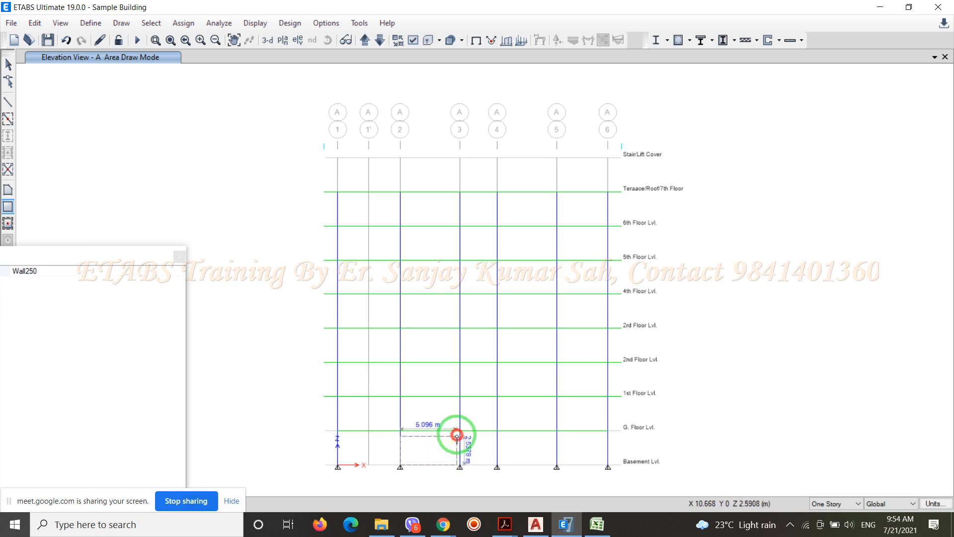
pyautogui.click(459, 431)
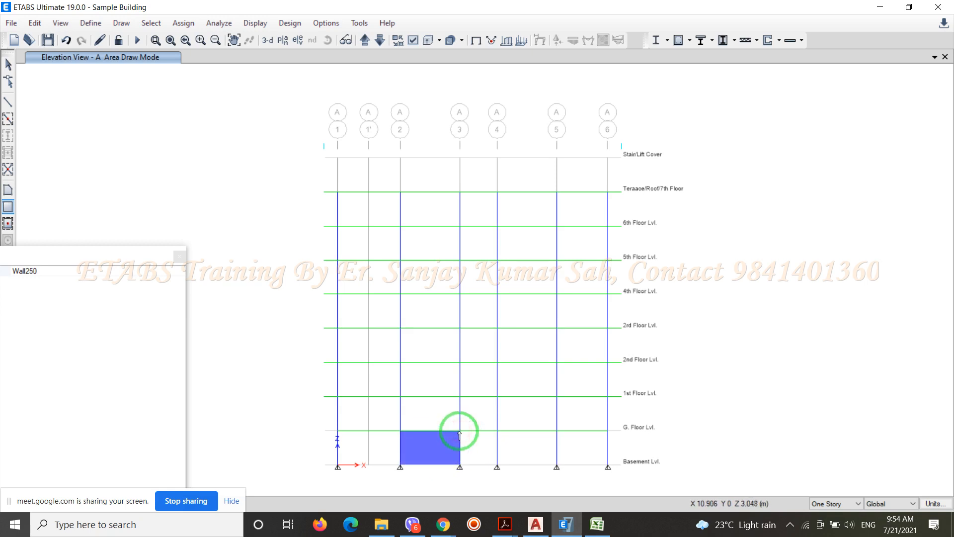
pyautogui.click(179, 257)
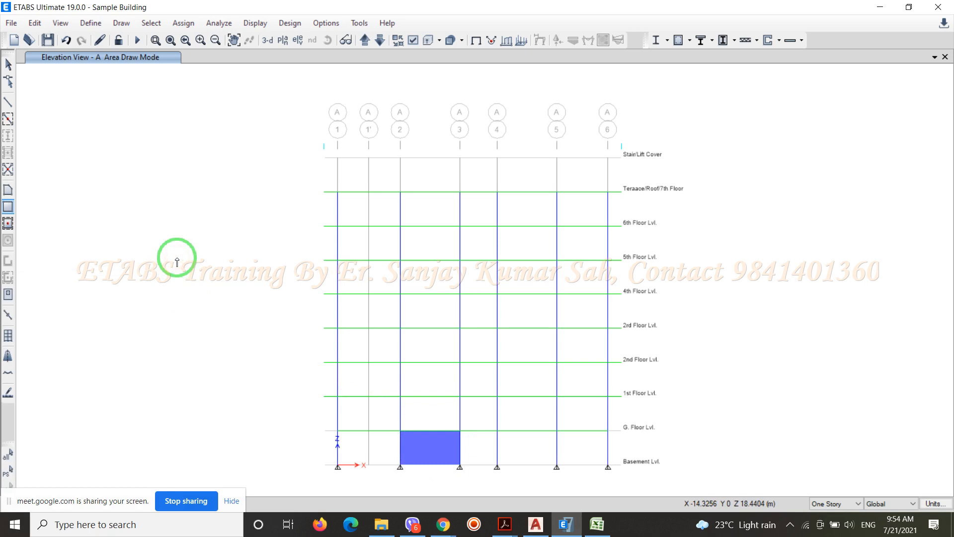
# Draw a Wall250 wall point by point between grids 3 and 4, from Basement Lvl. to G. Floor Lvl
pyautogui.click(9, 189)
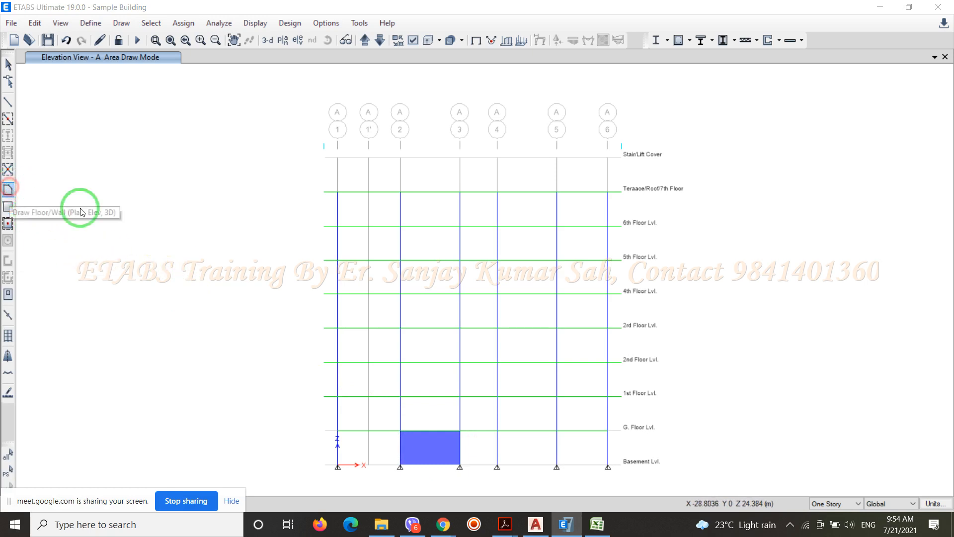
pyautogui.click(460, 467)
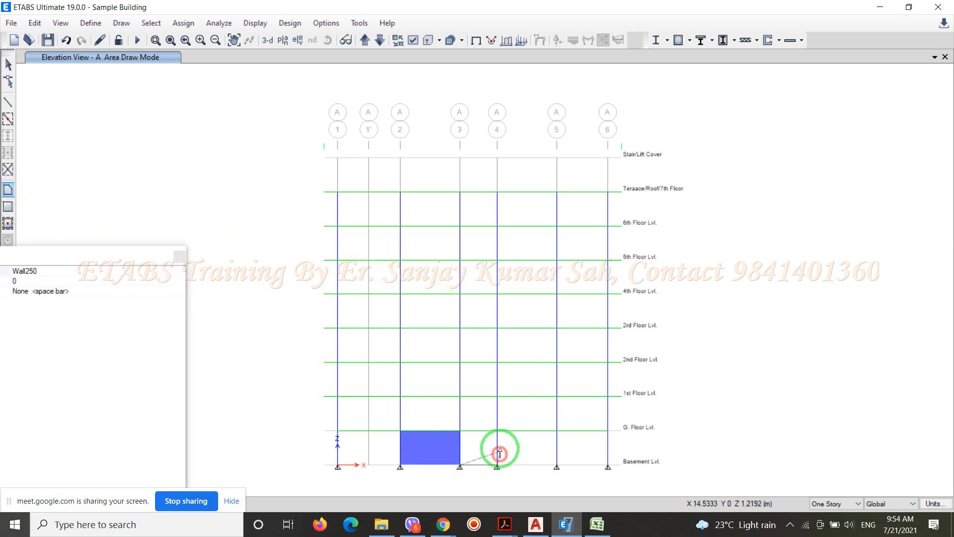
pyautogui.click(495, 431)
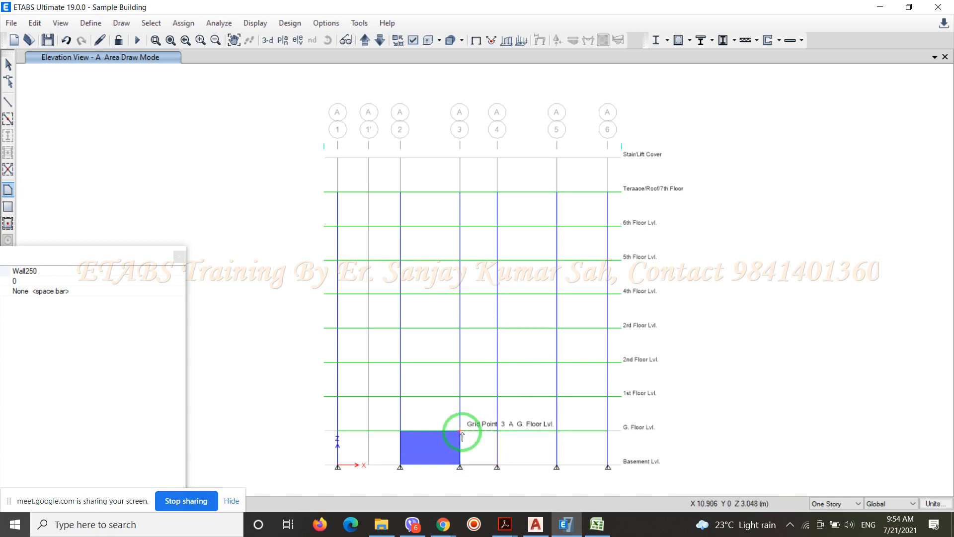
pyautogui.doubleClick(461, 432)
pyautogui.rightClick(460, 432)
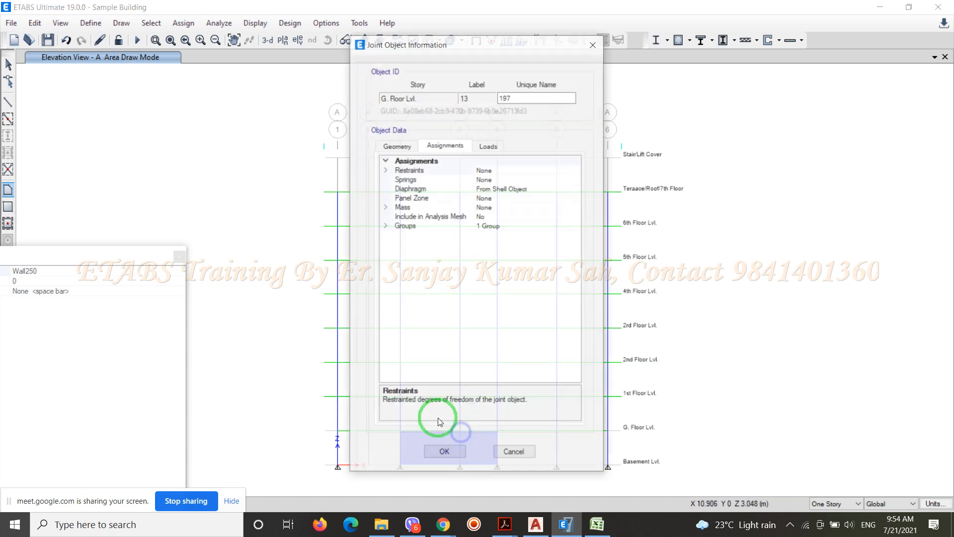
pyautogui.click(526, 450)
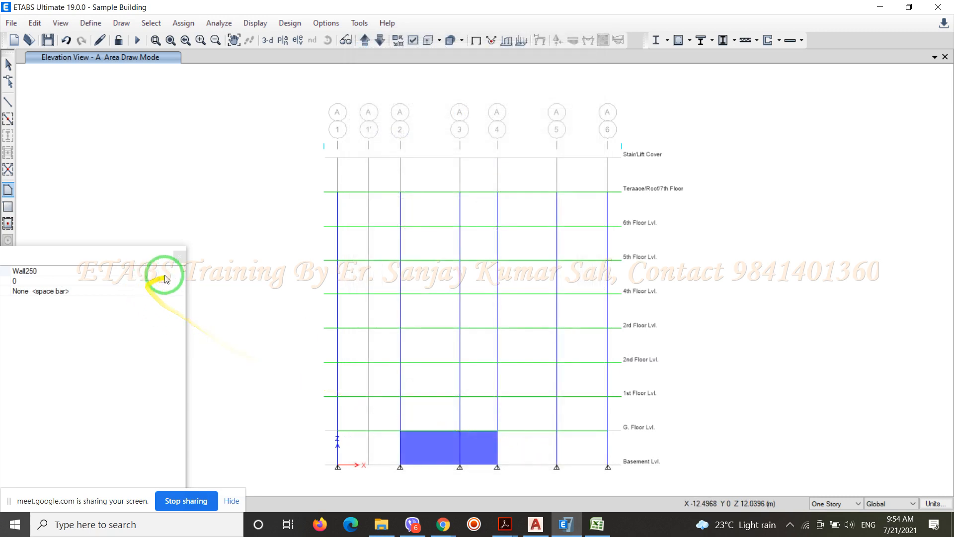
pyautogui.click(180, 256)
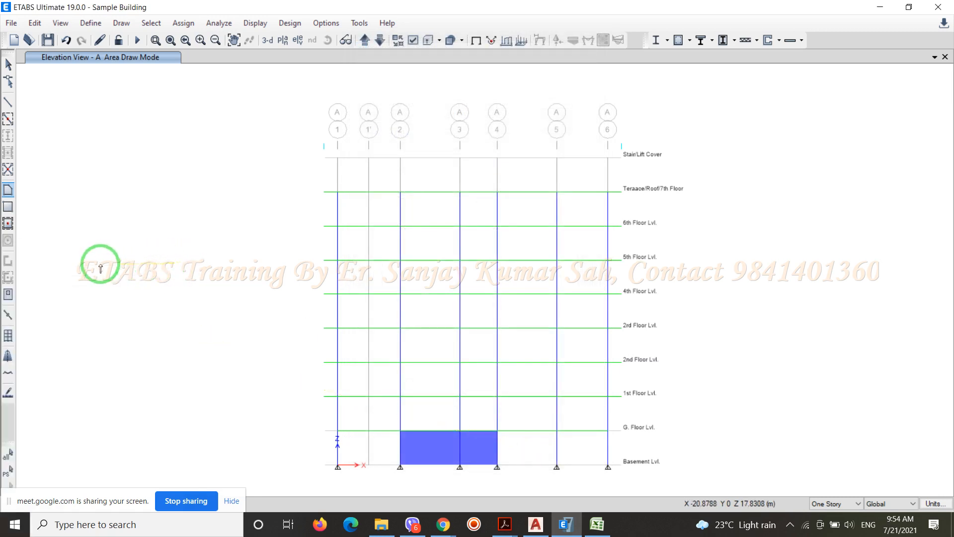
# Quick-draw Wall250 walls in the basement bays from grid 4 to grid 6 and leave the drawing mode
pyautogui.click(7, 224)
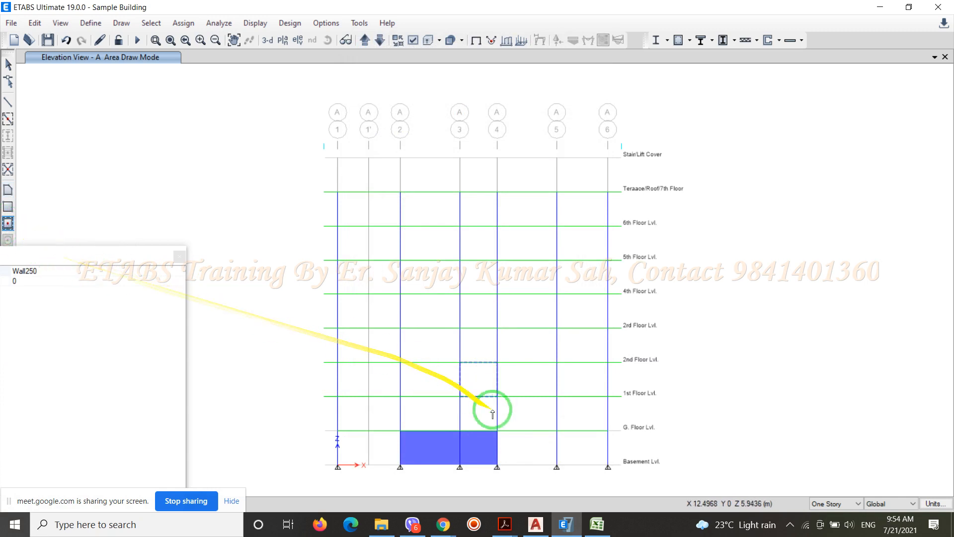
pyautogui.click(572, 450)
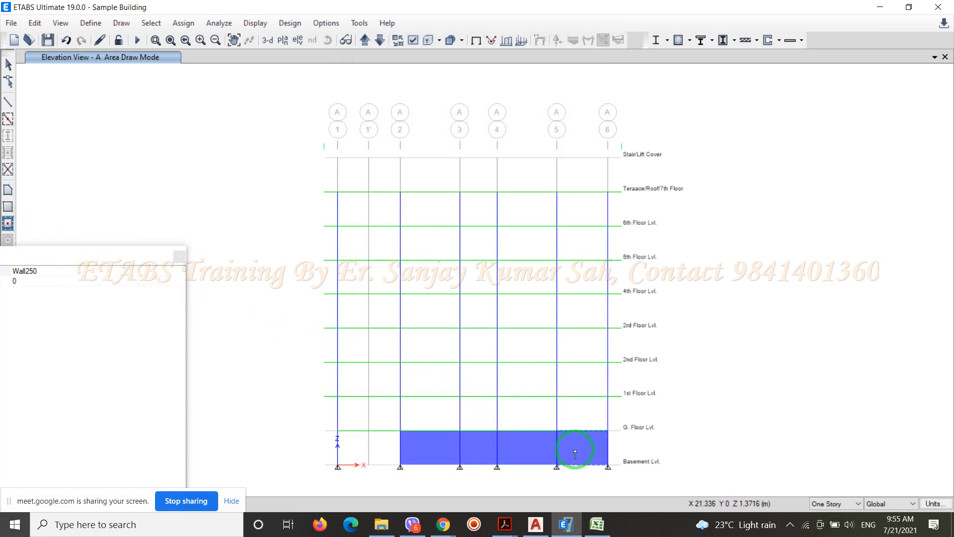
pyautogui.press('Escape')
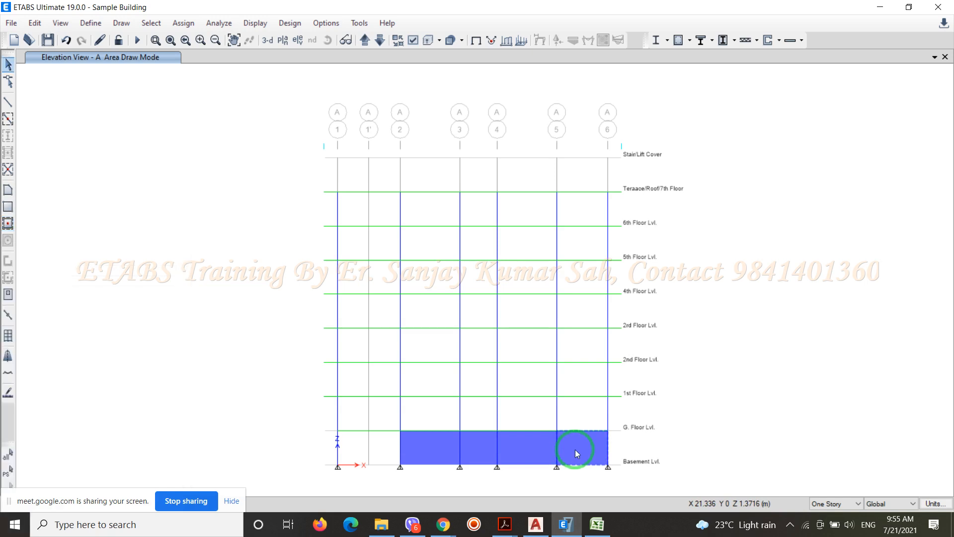
# Show the building in the 3-D view and inspect the basement walls
pyautogui.click(272, 41)
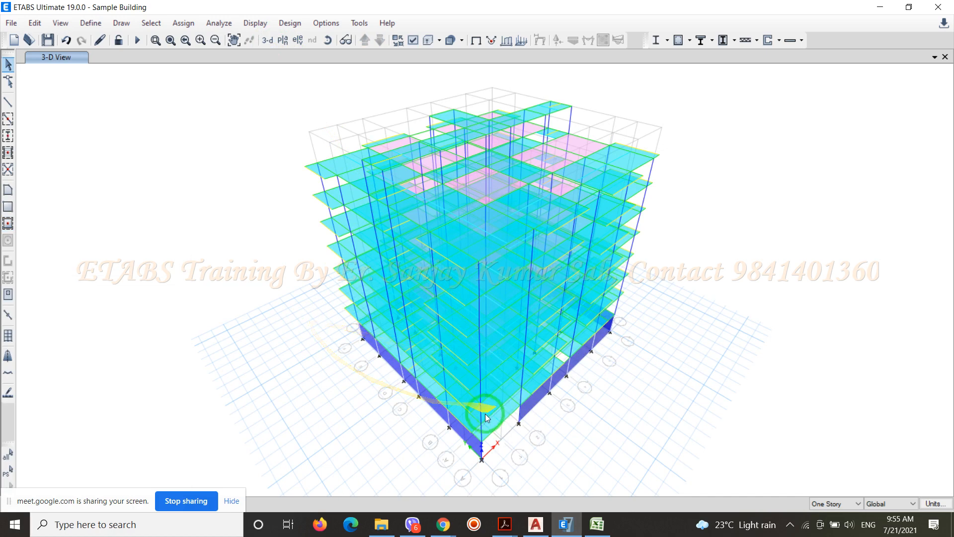
pyautogui.scroll(4, 502, 379)
pyautogui.scroll(-5, 416, 309)
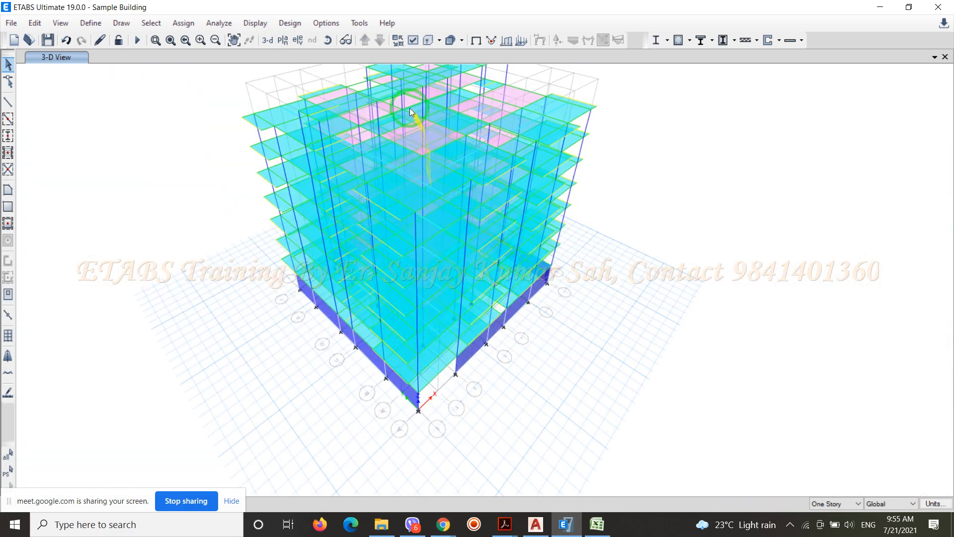
# Change the display color of the Wall250 wall section to red and accept the wall properties
pyautogui.click(92, 23)
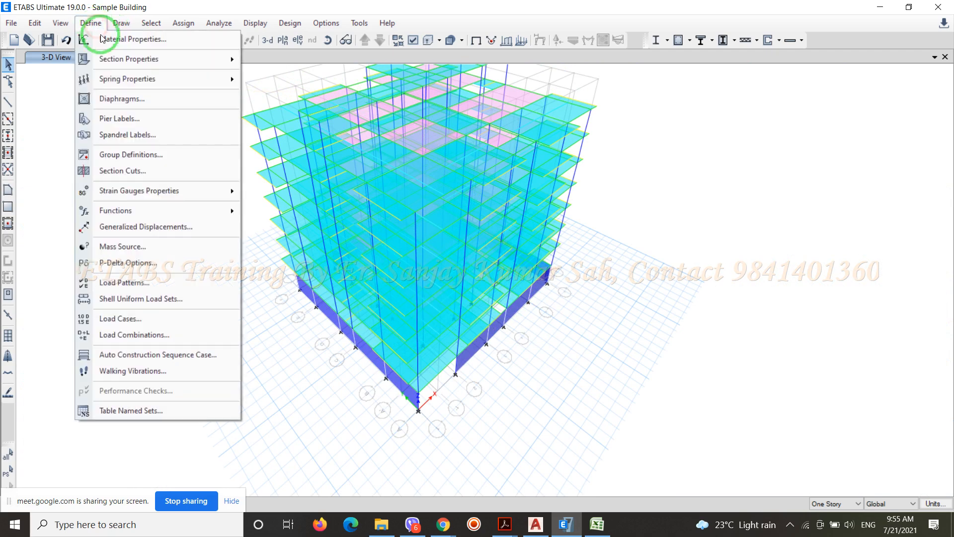
pyautogui.moveTo(170, 59)
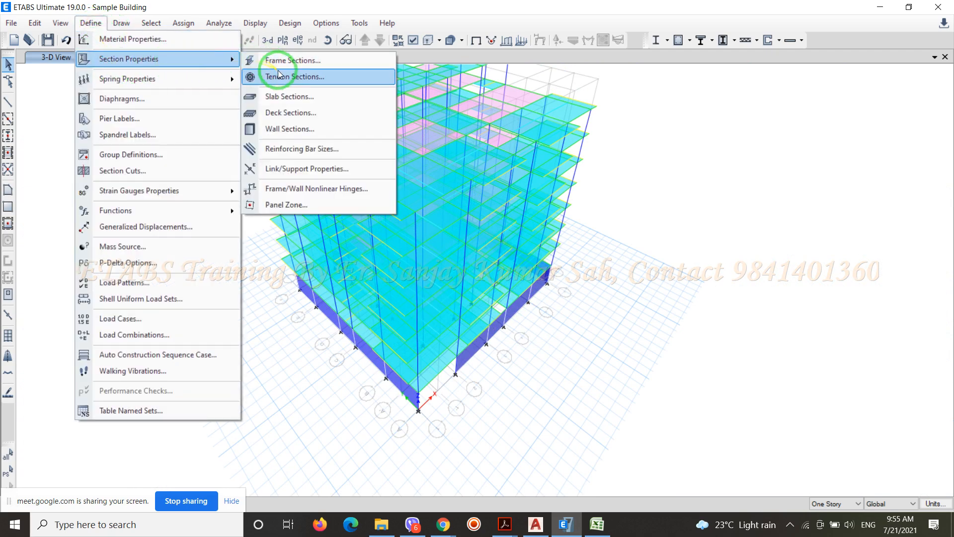
pyautogui.click(296, 128)
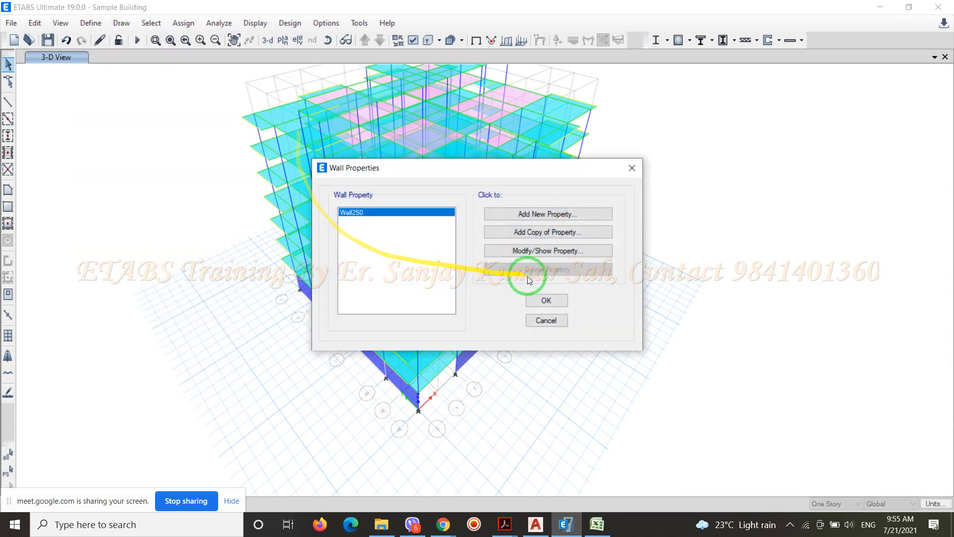
pyautogui.click(542, 252)
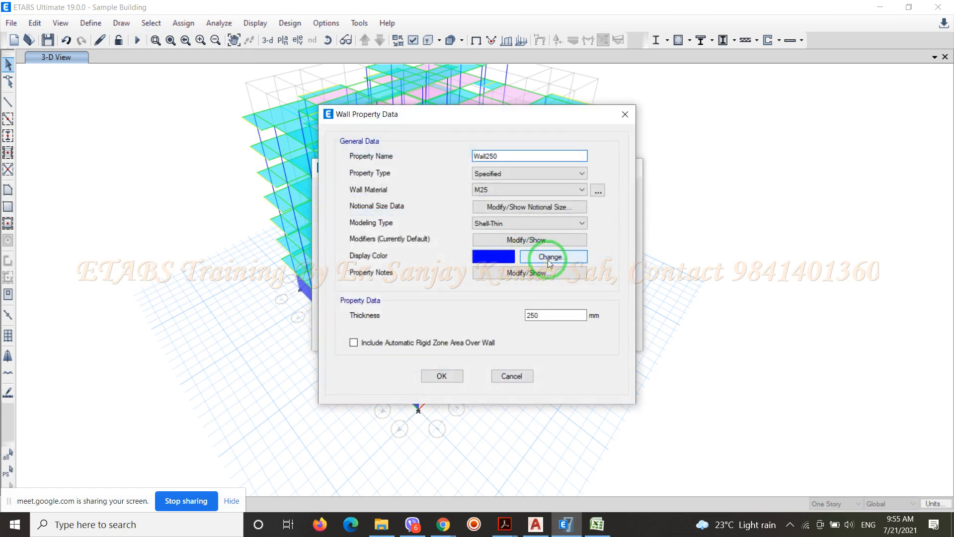
pyautogui.click(548, 258)
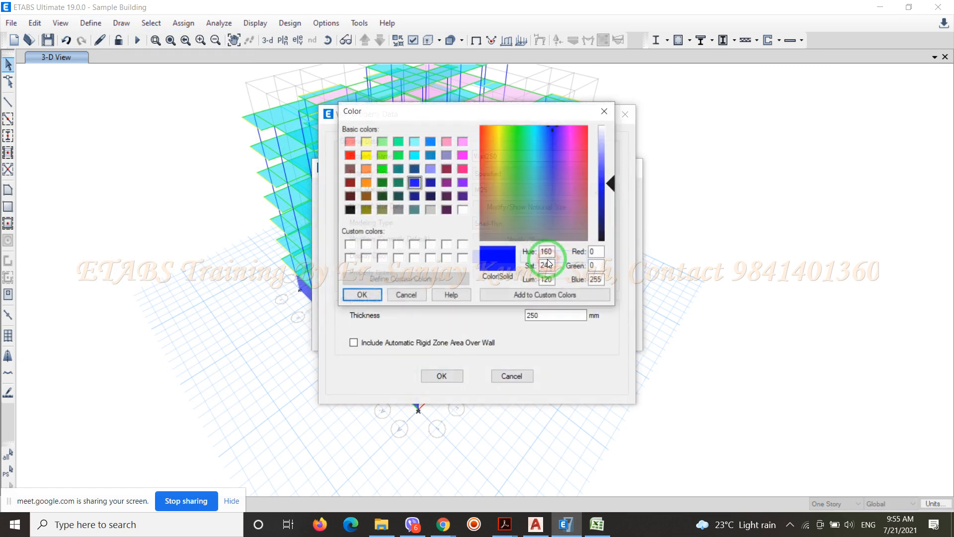
pyautogui.click(349, 155)
pyautogui.click(439, 377)
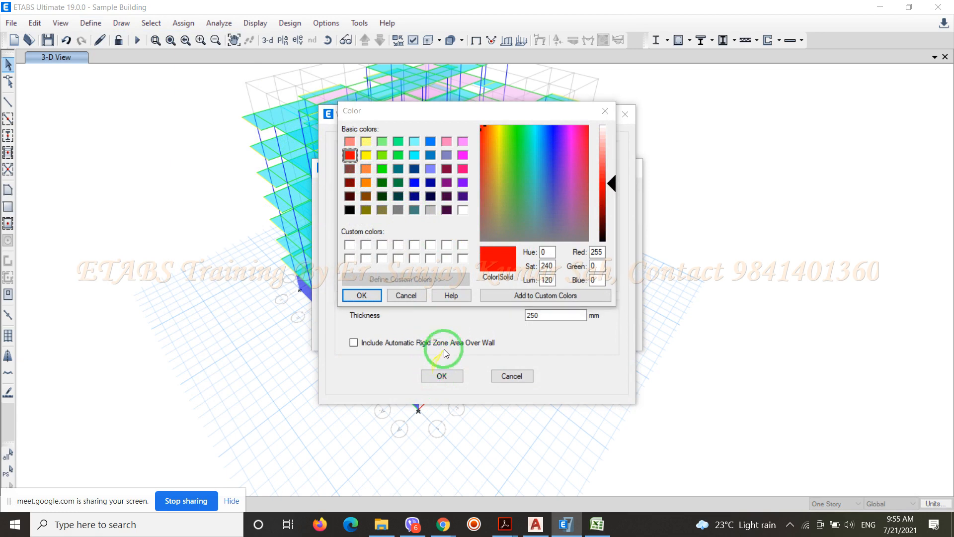
pyautogui.click(366, 295)
pyautogui.click(436, 373)
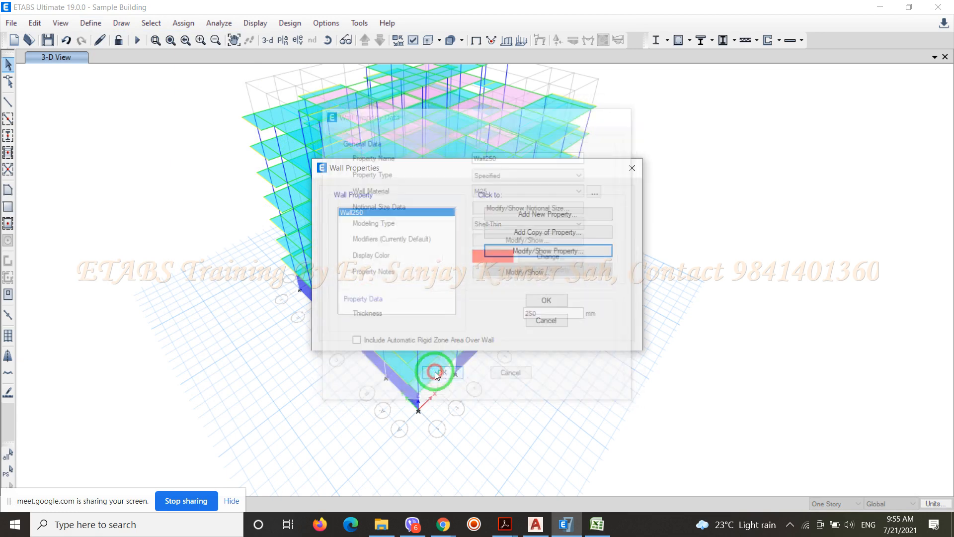
pyautogui.click(544, 300)
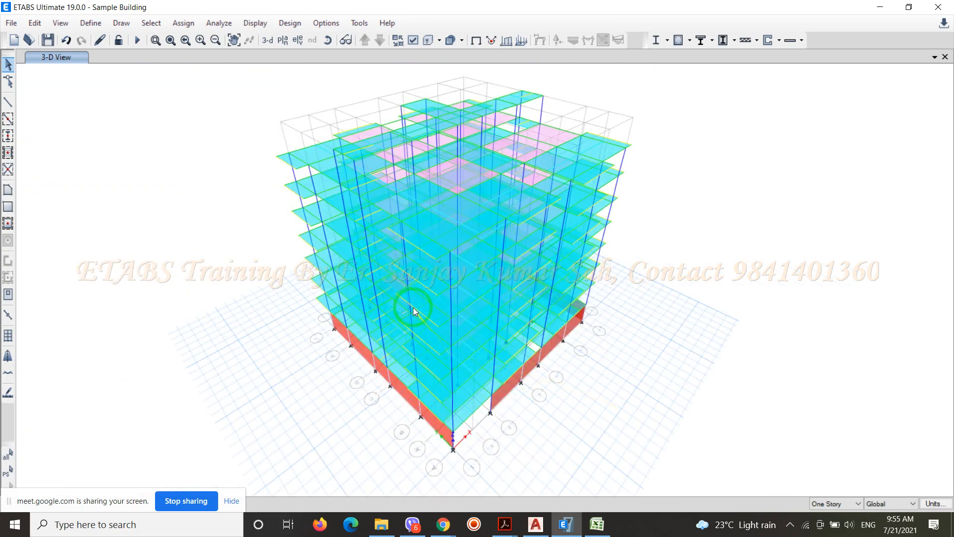
# Fit the whole building in the 3-D view, save the model and switch to the Sample Building drawing in AutoCAD
pyautogui.scroll(5, 410, 301)
pyautogui.scroll(-5, 327, 256)
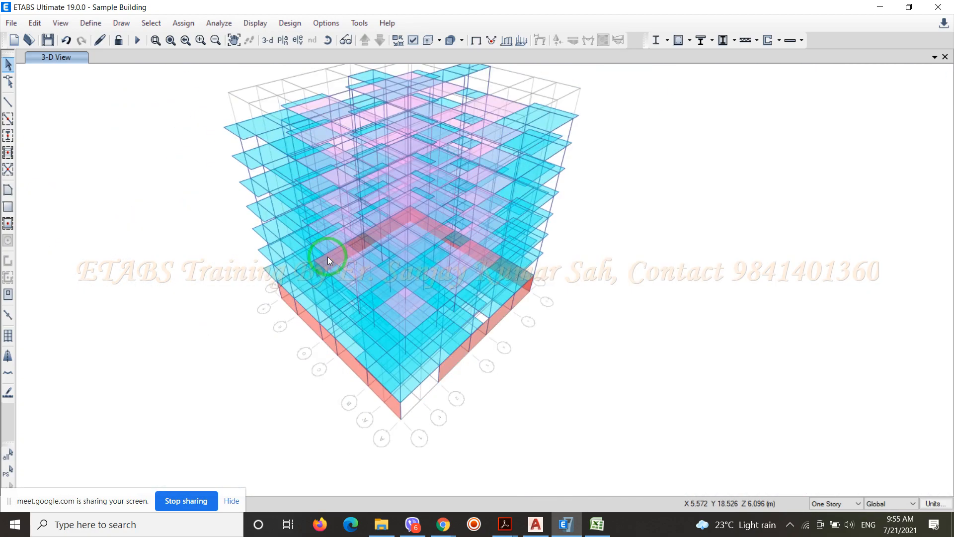
pyautogui.click(167, 43)
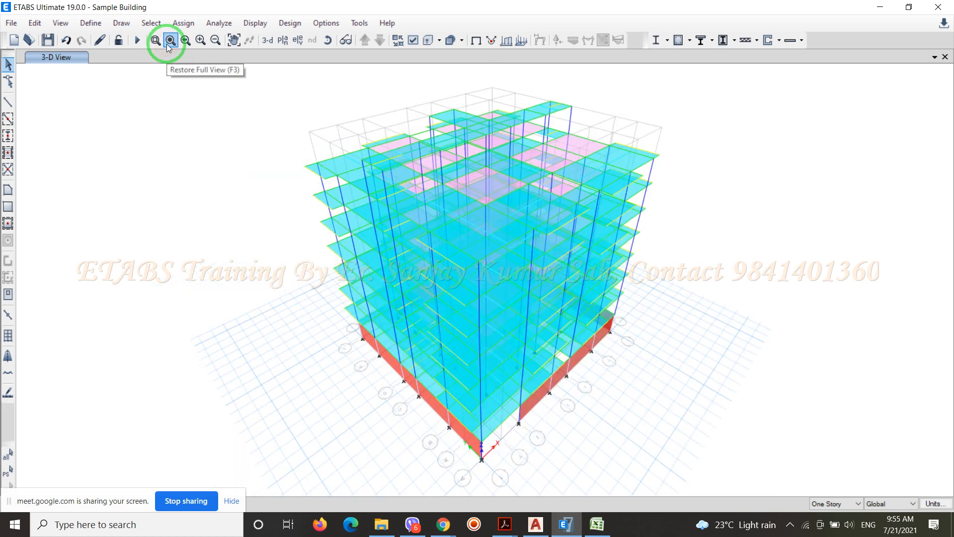
pyautogui.click(48, 40)
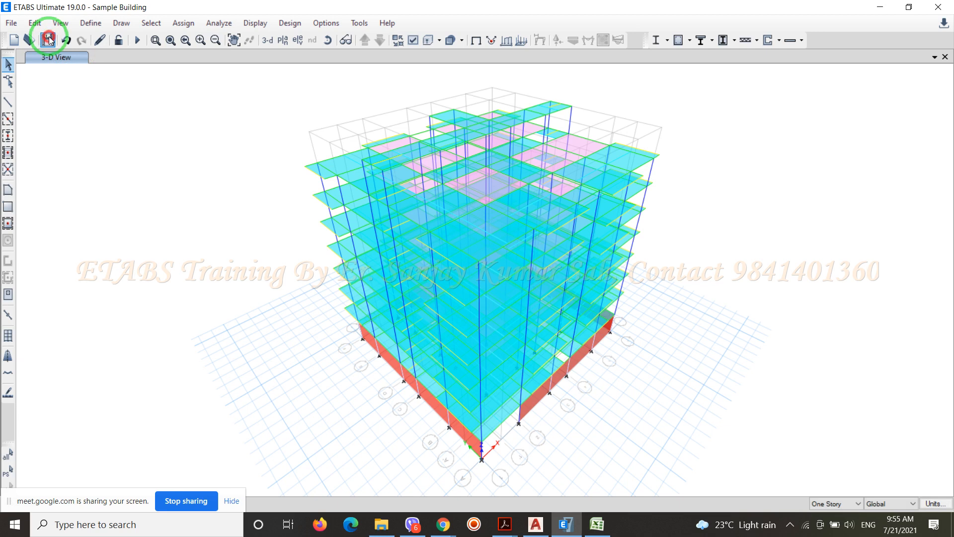
pyautogui.click(48, 39)
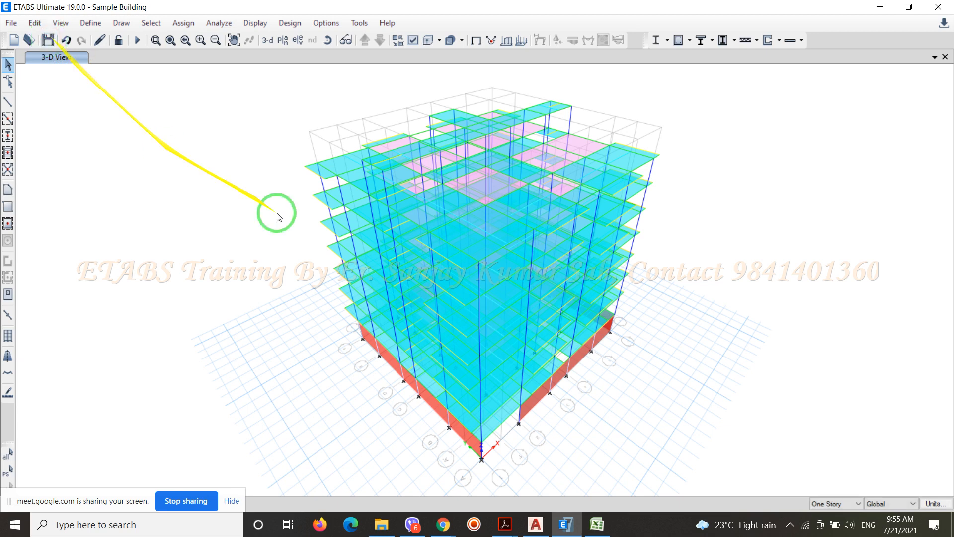
pyautogui.click(882, 8)
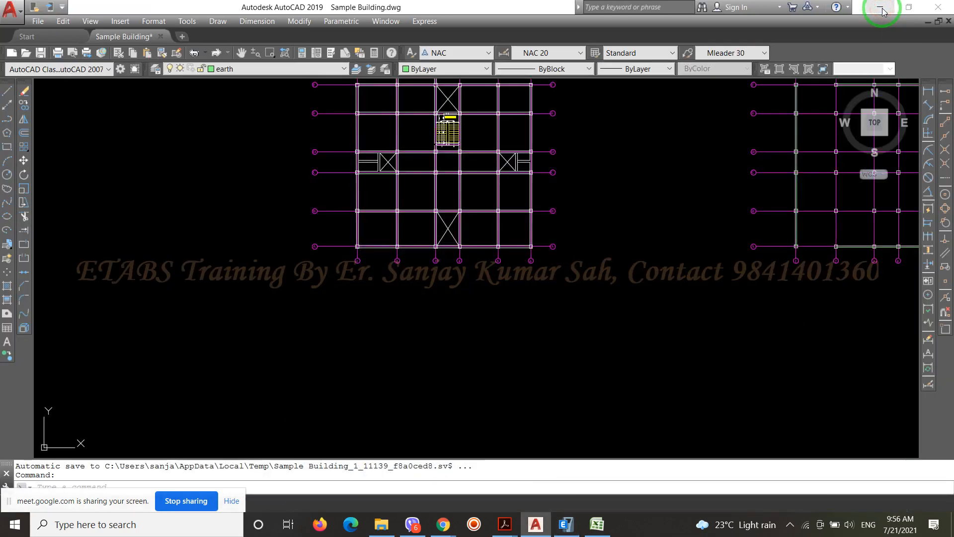
# Switch to the Google Meet call in Chrome, rescan and download the attendance with Meet Attendance Collector, and stop sharing the screen
pyautogui.click(445, 524)
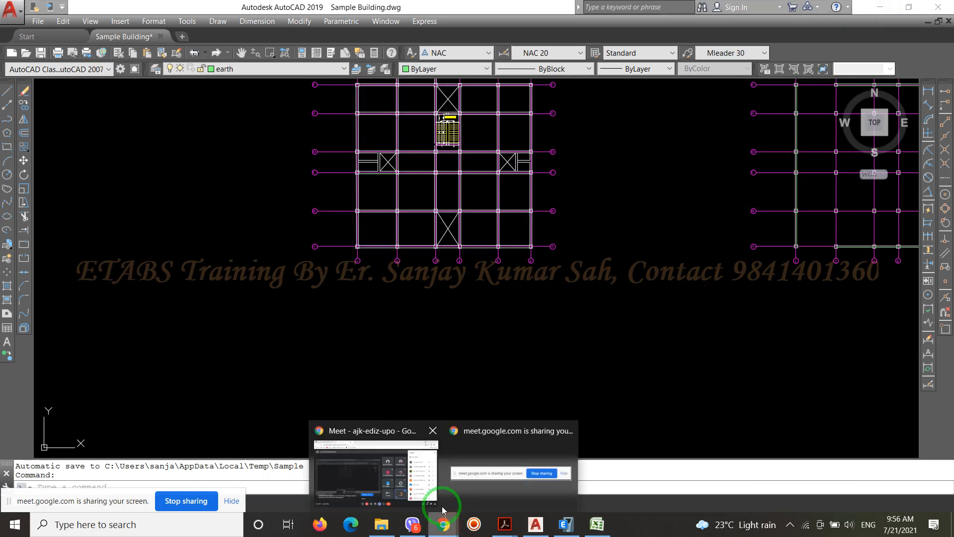
pyautogui.click(379, 431)
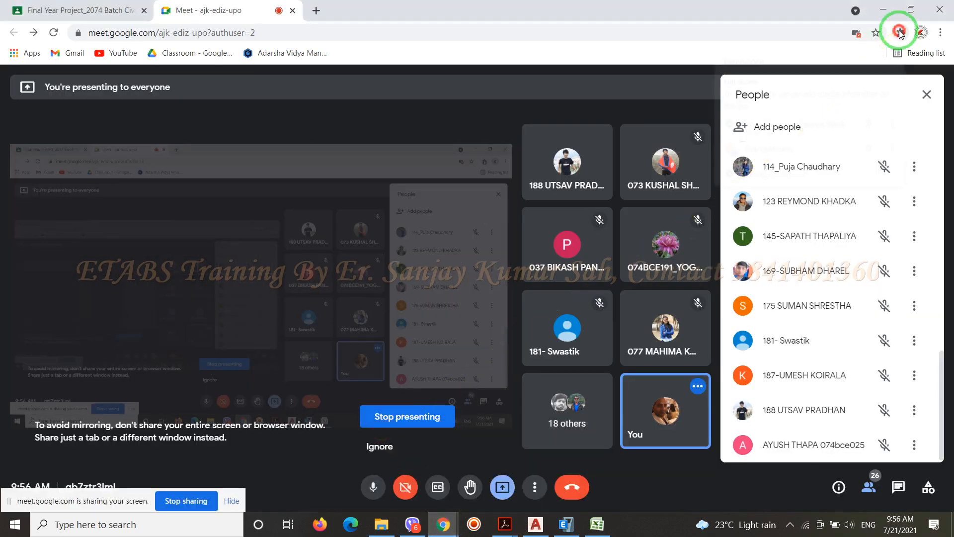
pyautogui.click(901, 33)
pyautogui.click(774, 125)
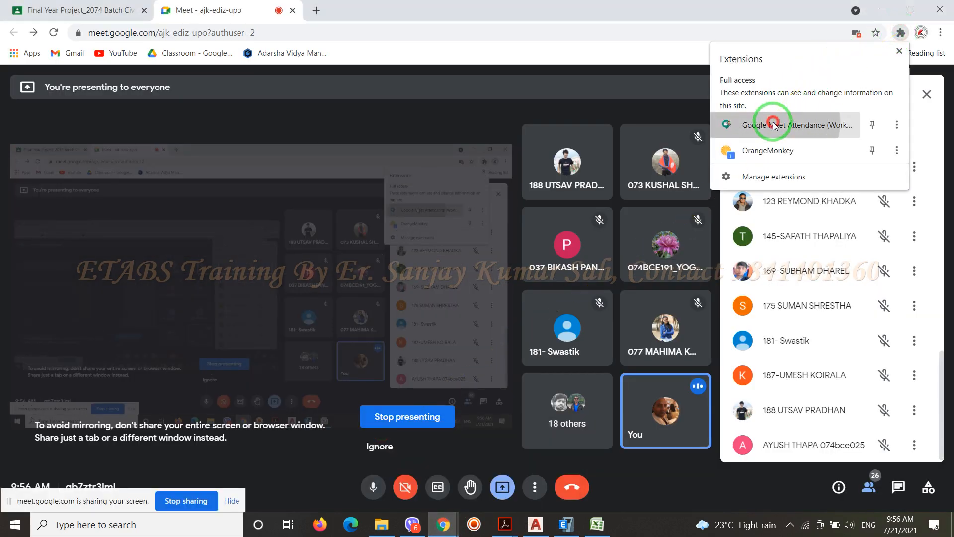
pyautogui.click(784, 194)
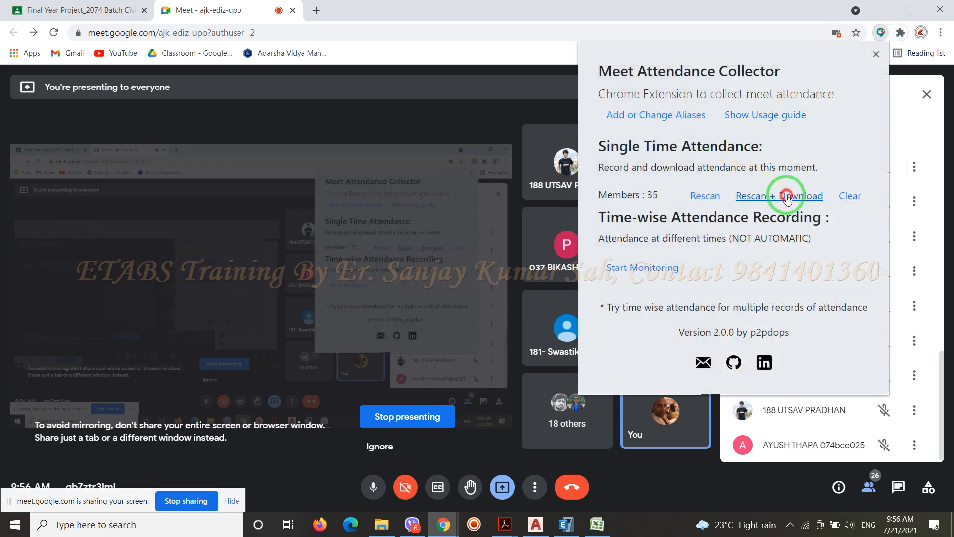
pyautogui.click(885, 12)
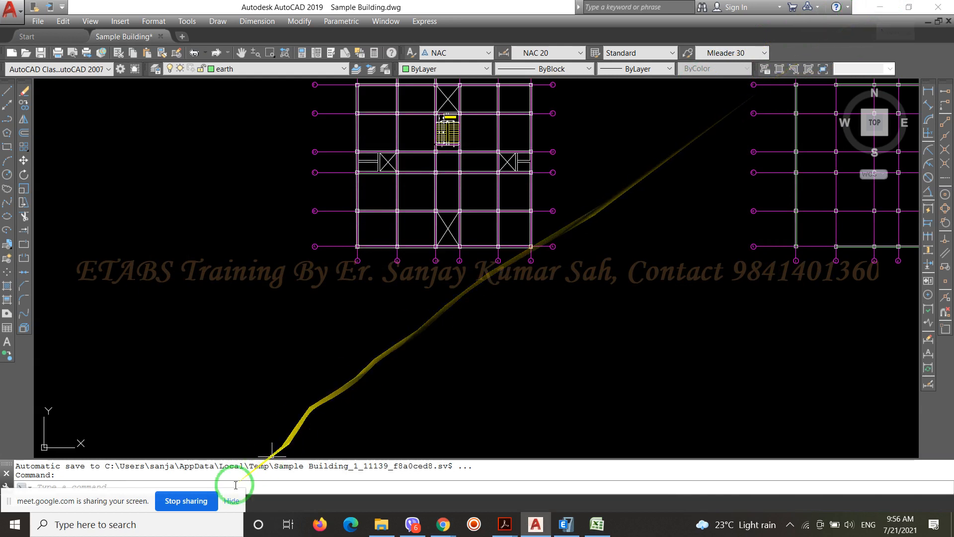
pyautogui.click(186, 501)
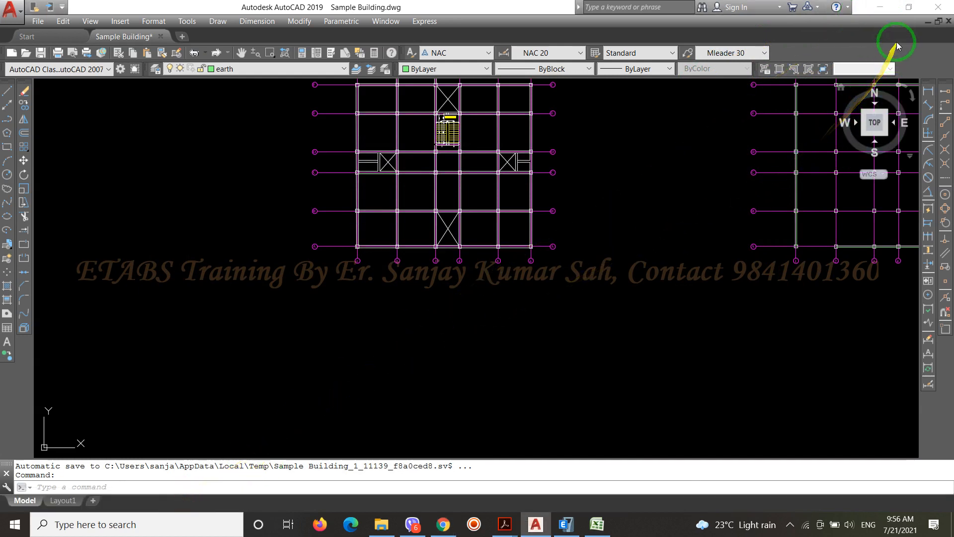
# Save the Sample Building drawing and exit AutoCAD, and close the Excel workbook Book1 without saving its changes
pyautogui.click(41, 54)
pyautogui.click(939, 7)
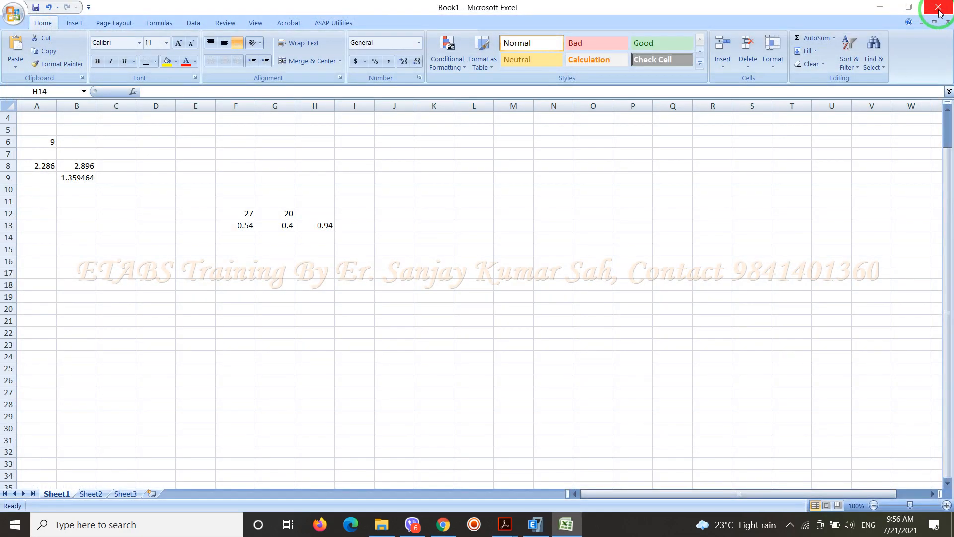
pyautogui.click(939, 8)
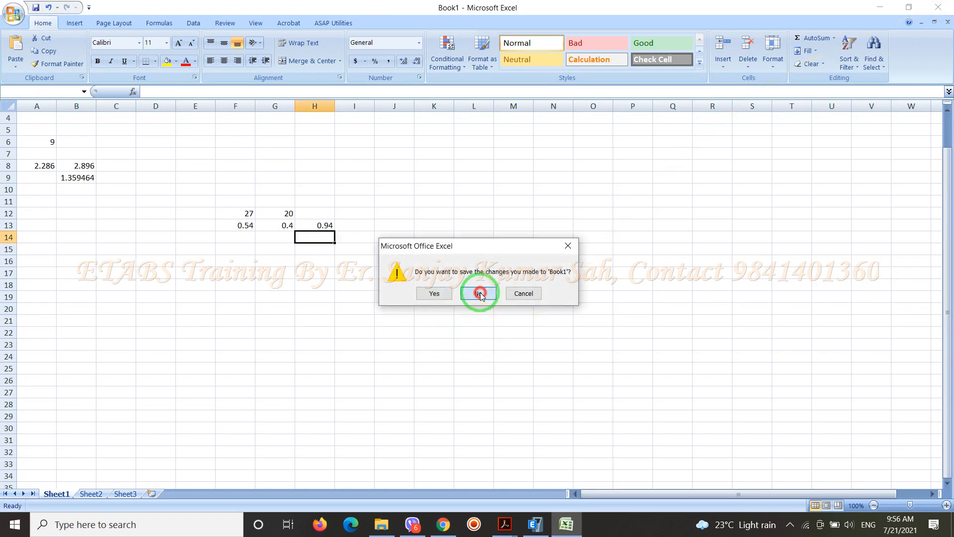
pyautogui.click(478, 293)
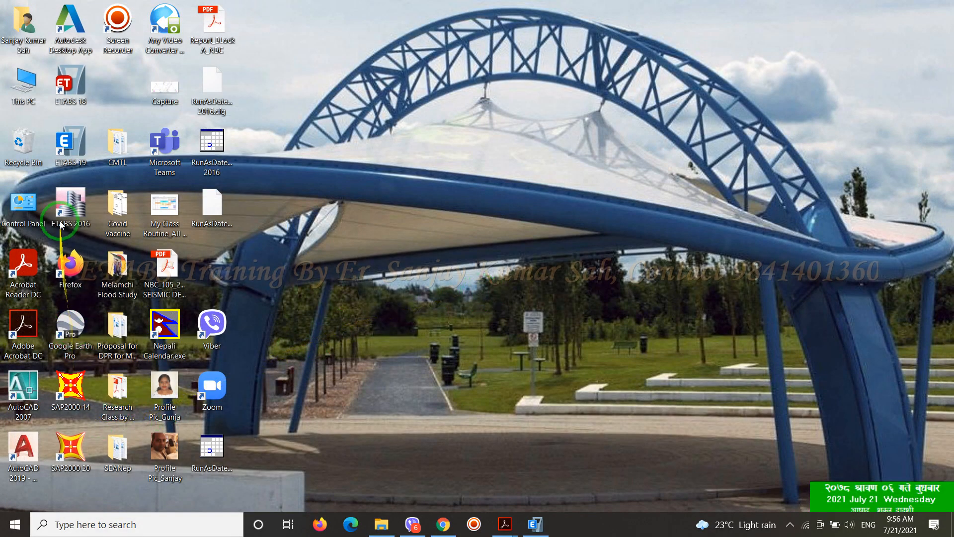
pyautogui.doubleClick(120, 39)
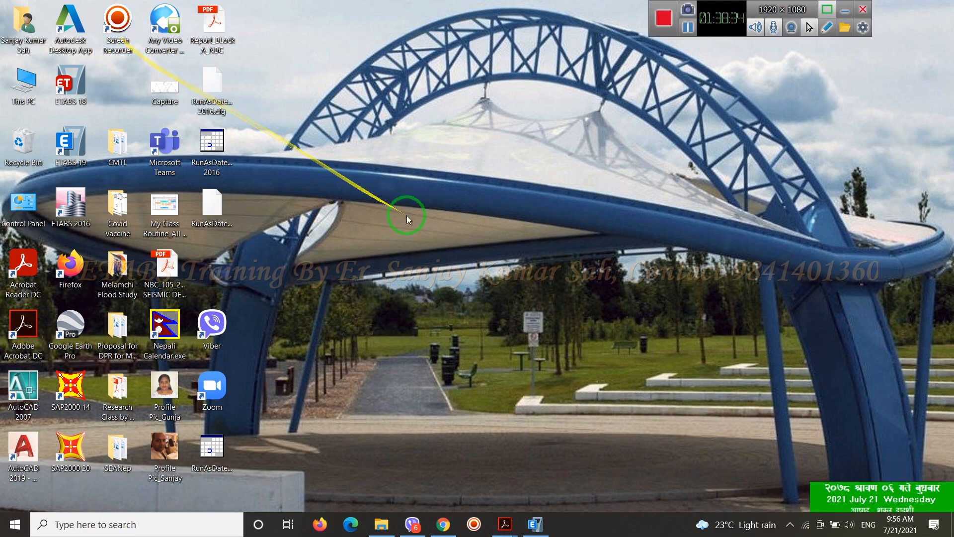